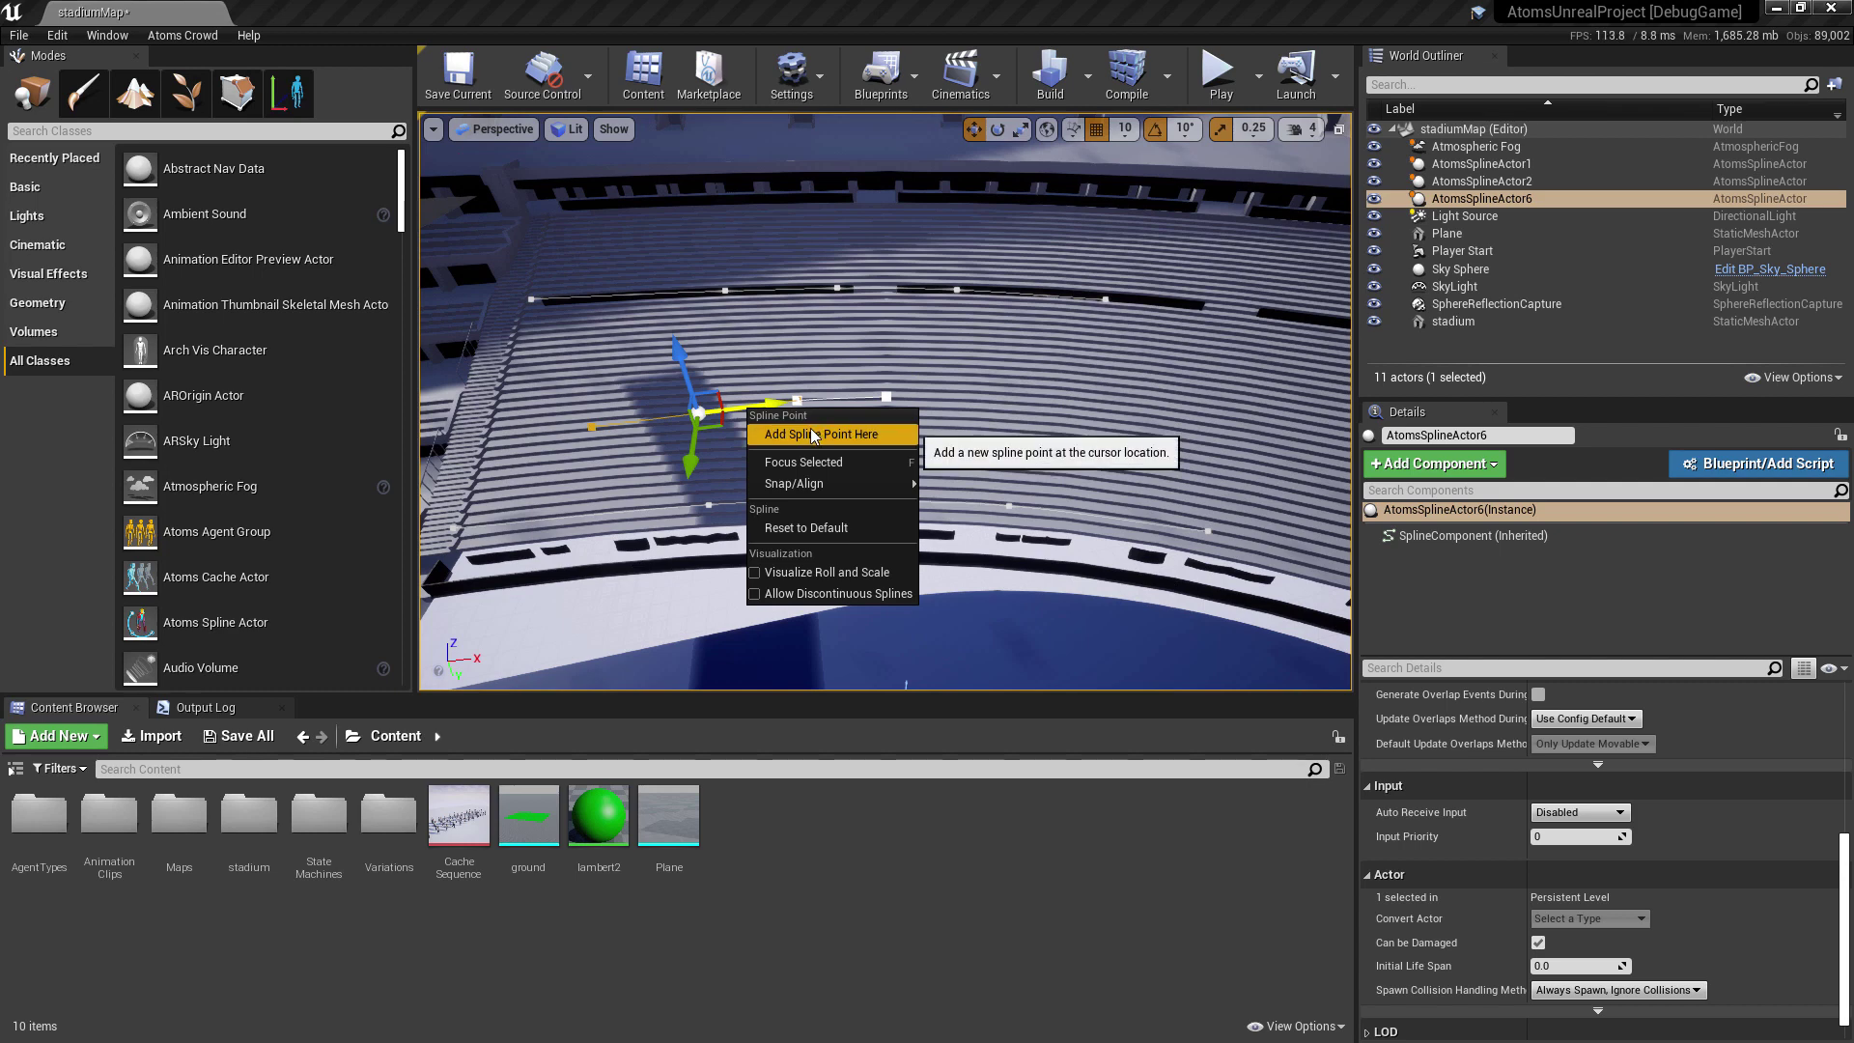
Add a spline point to AtomsSplineActor6 beside its first point on the stadium stands
{"action": "left_click", "coordinate": [817, 434]}
{"action": "left_click_drag", "start_coordinate": [741, 454], "coordinate": [743, 447]}
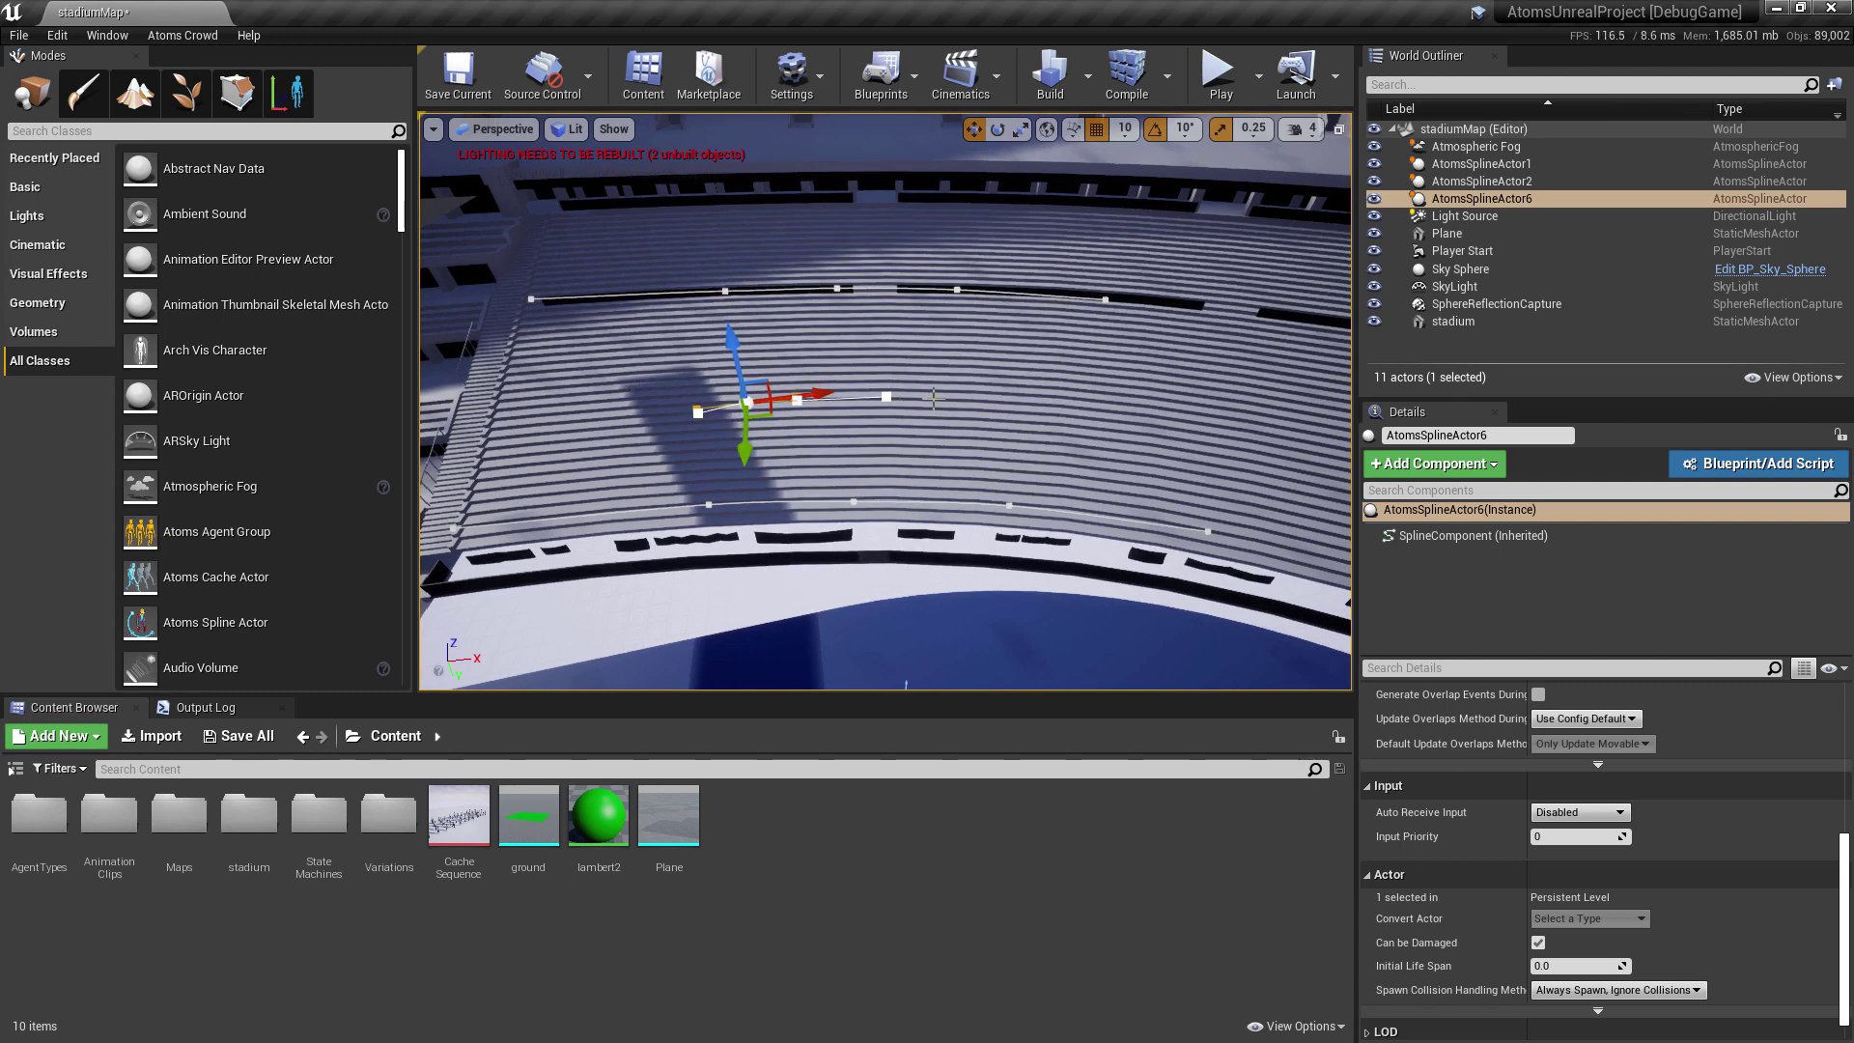
Delete AtomsSplineActor6 from the level
{"action": "left_click", "coordinate": [1507, 198]}
{"action": "key", "text": "Delete"}
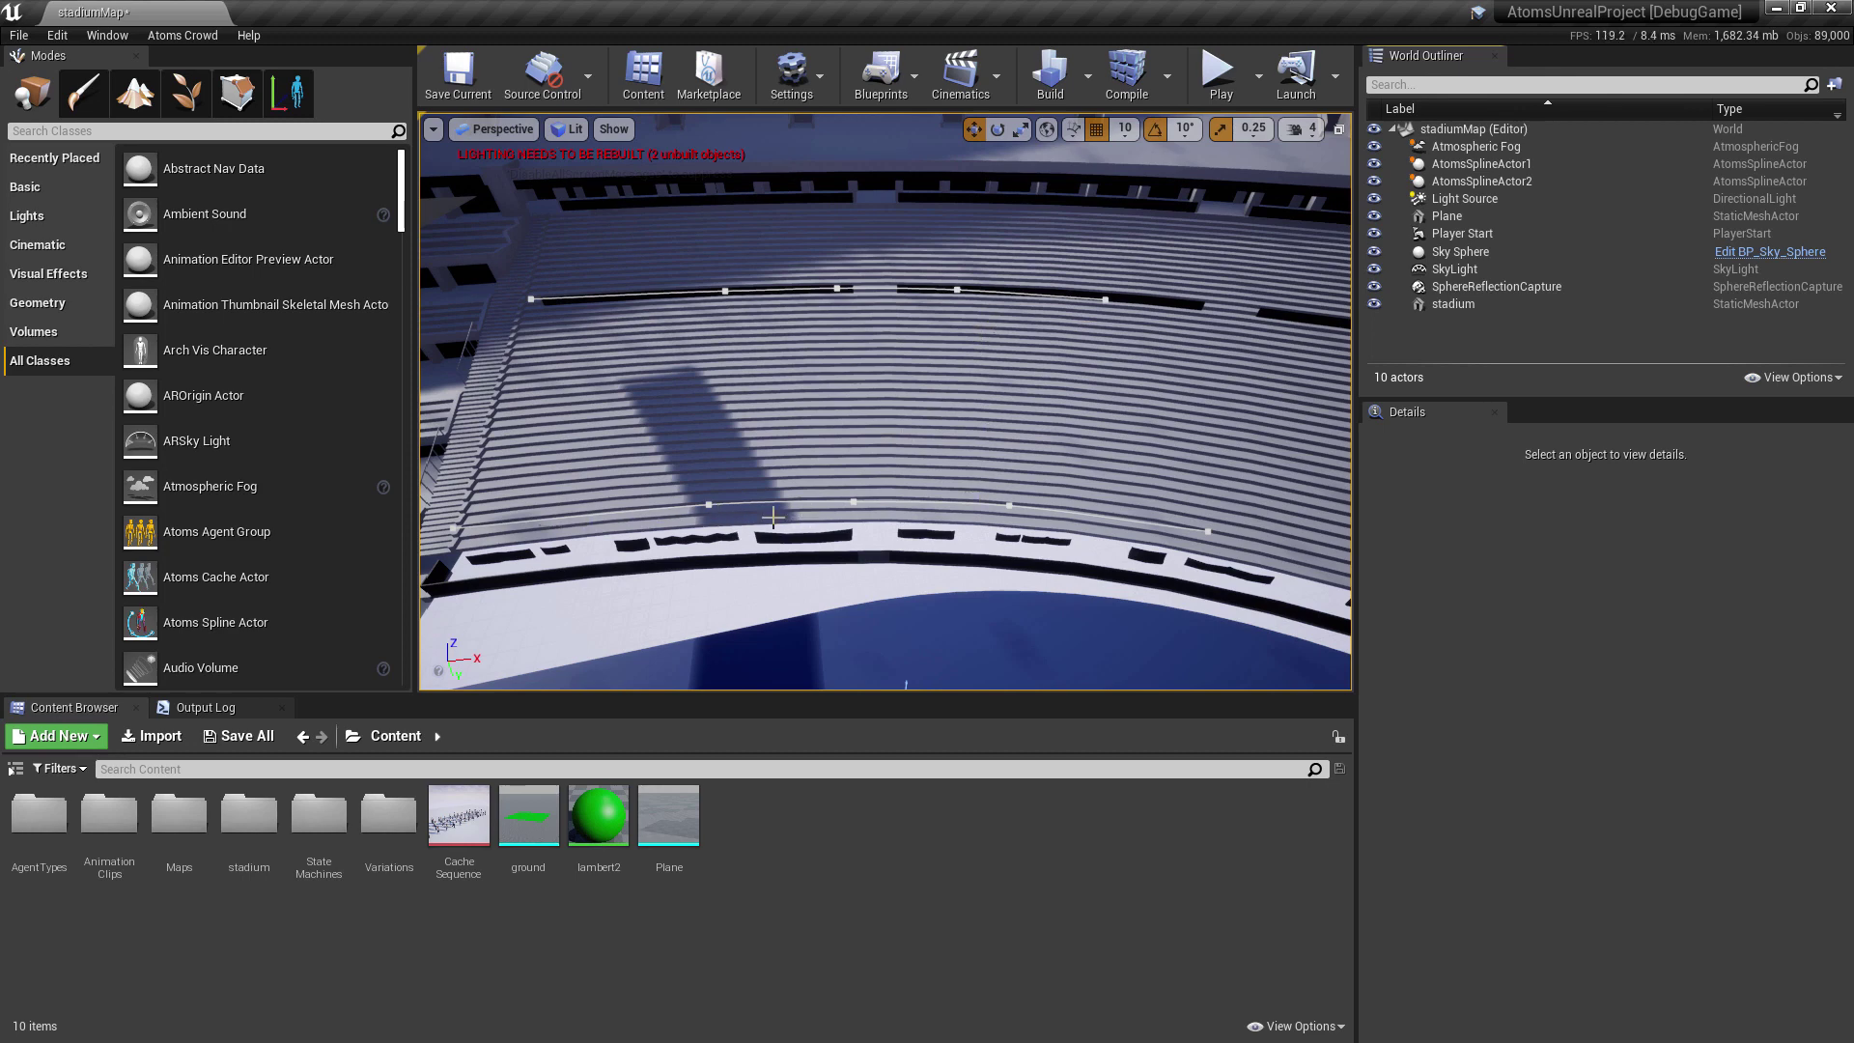
{"action": "right_click_drag", "start_coordinate": [772, 517], "coordinate": [813, 519]}
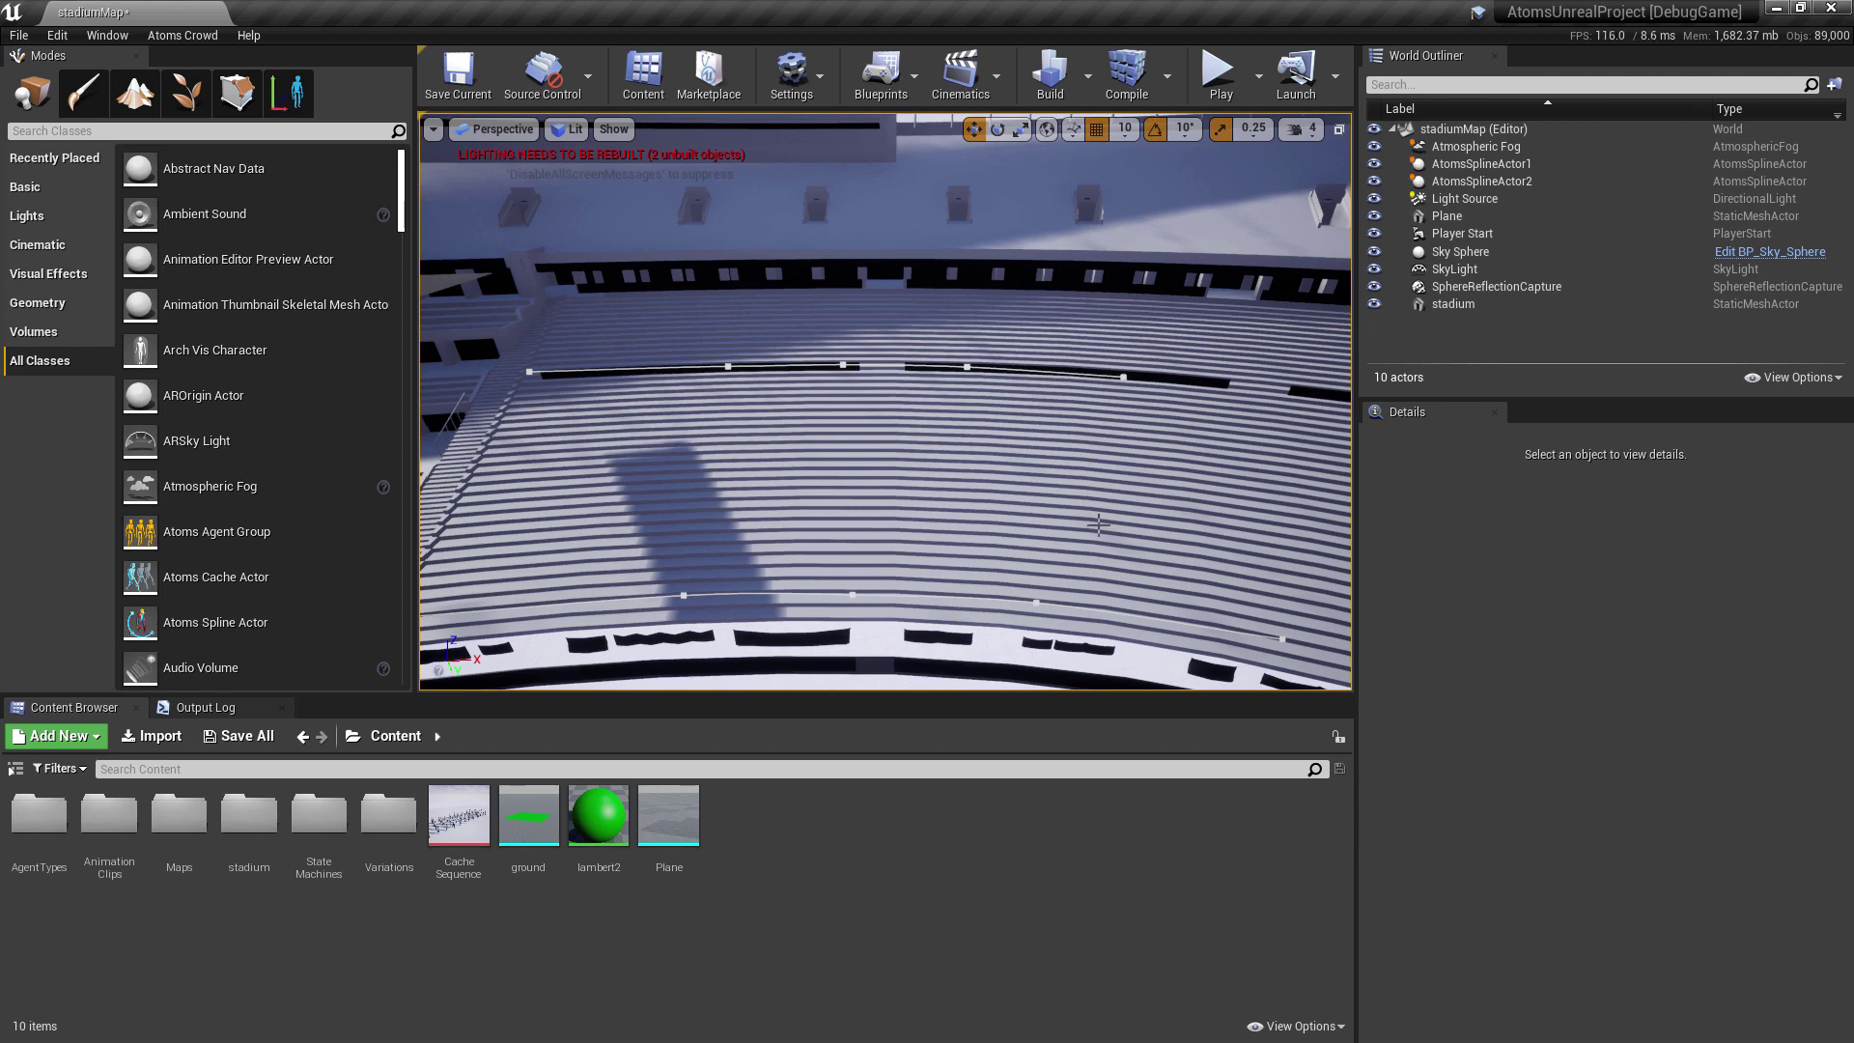
{"action": "right_click_drag", "start_coordinate": [957, 531], "coordinate": [978, 531]}
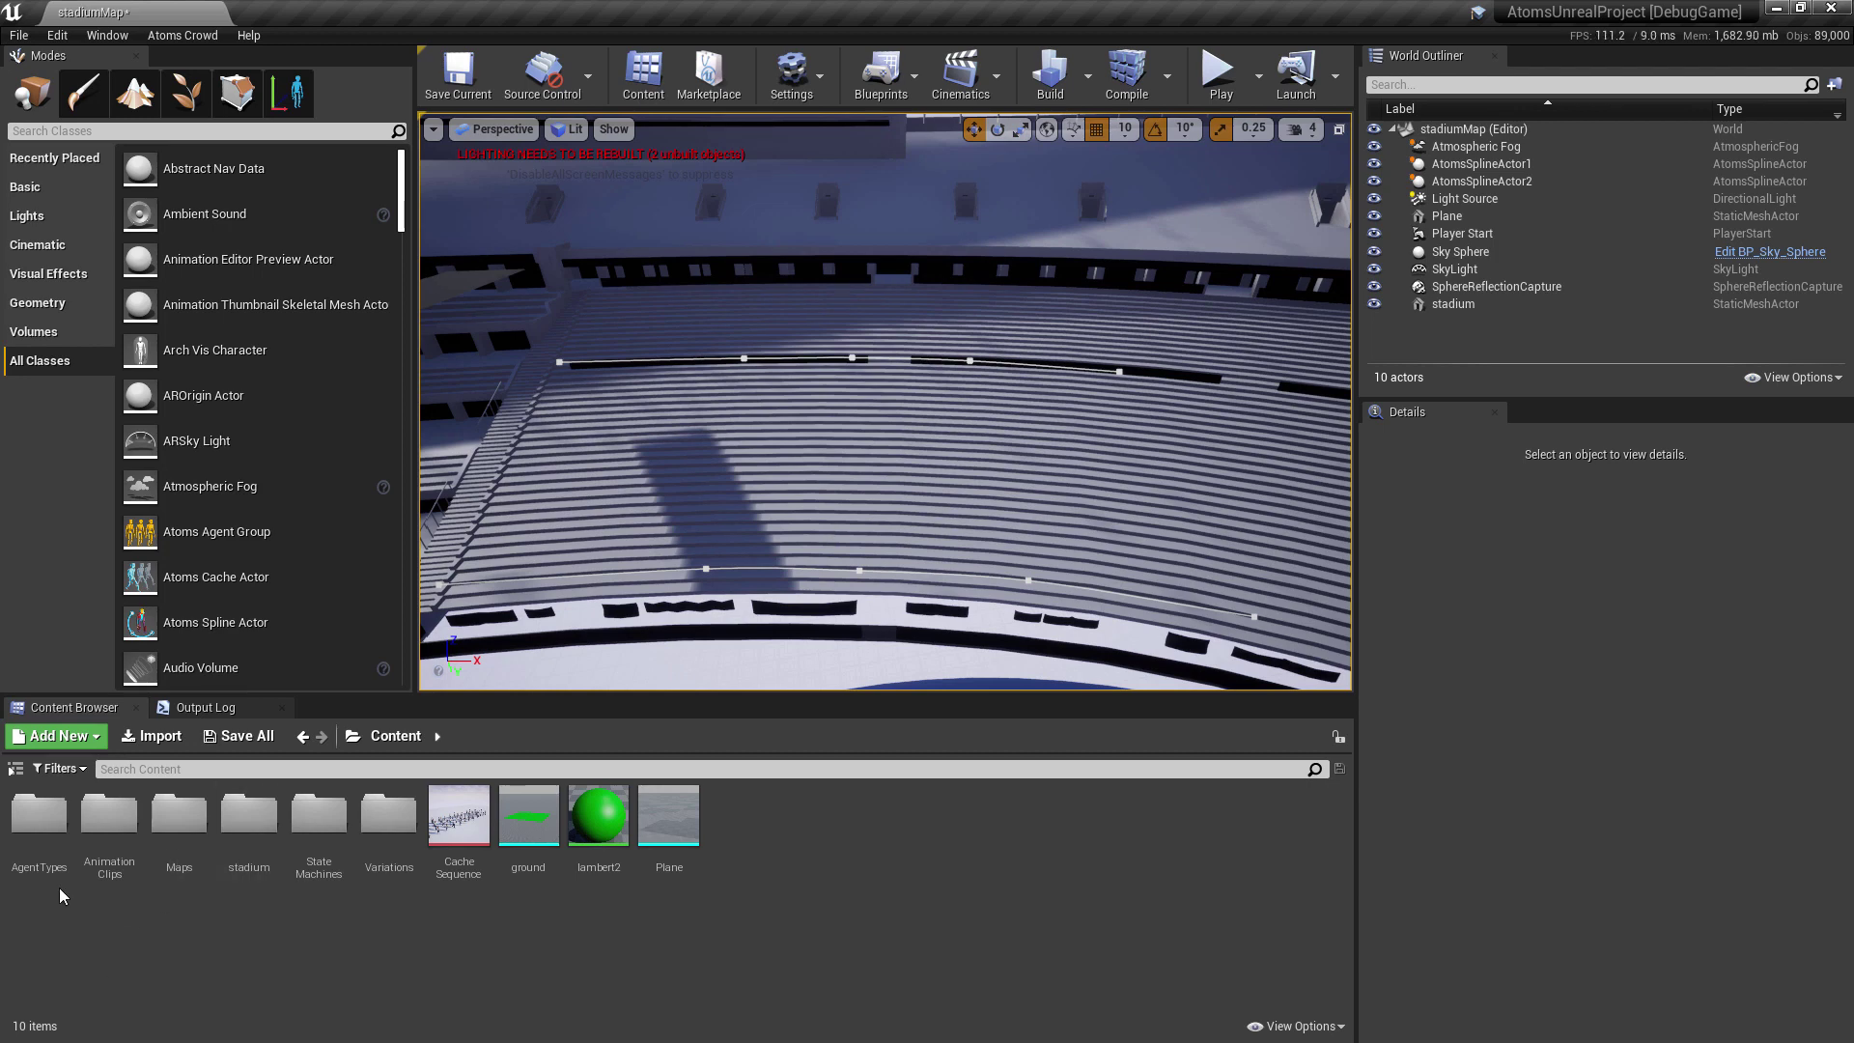
Find the man_agentType asset in the AgentTypes folder by searching for "man", and open it for editing
{"action": "double_click", "coordinate": [39, 816]}
{"action": "left_click", "coordinate": [218, 770]}
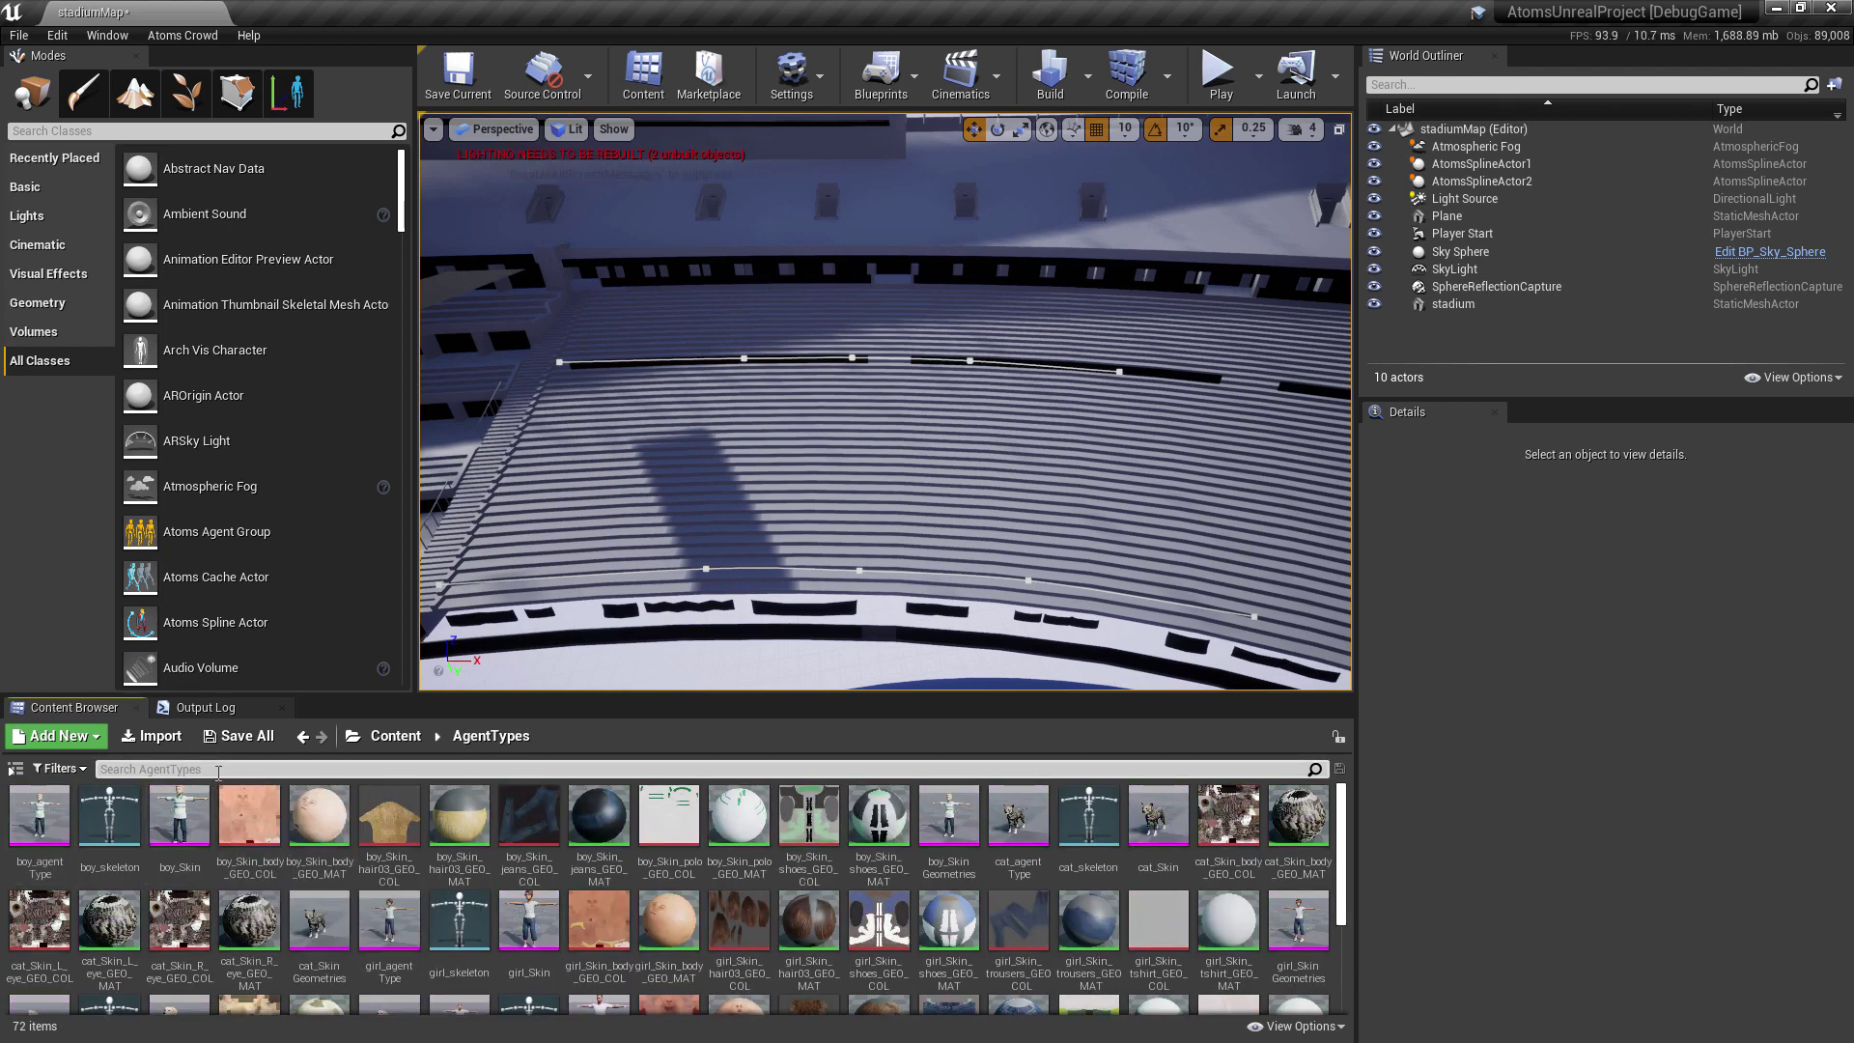
{"action": "type", "text": "man"}
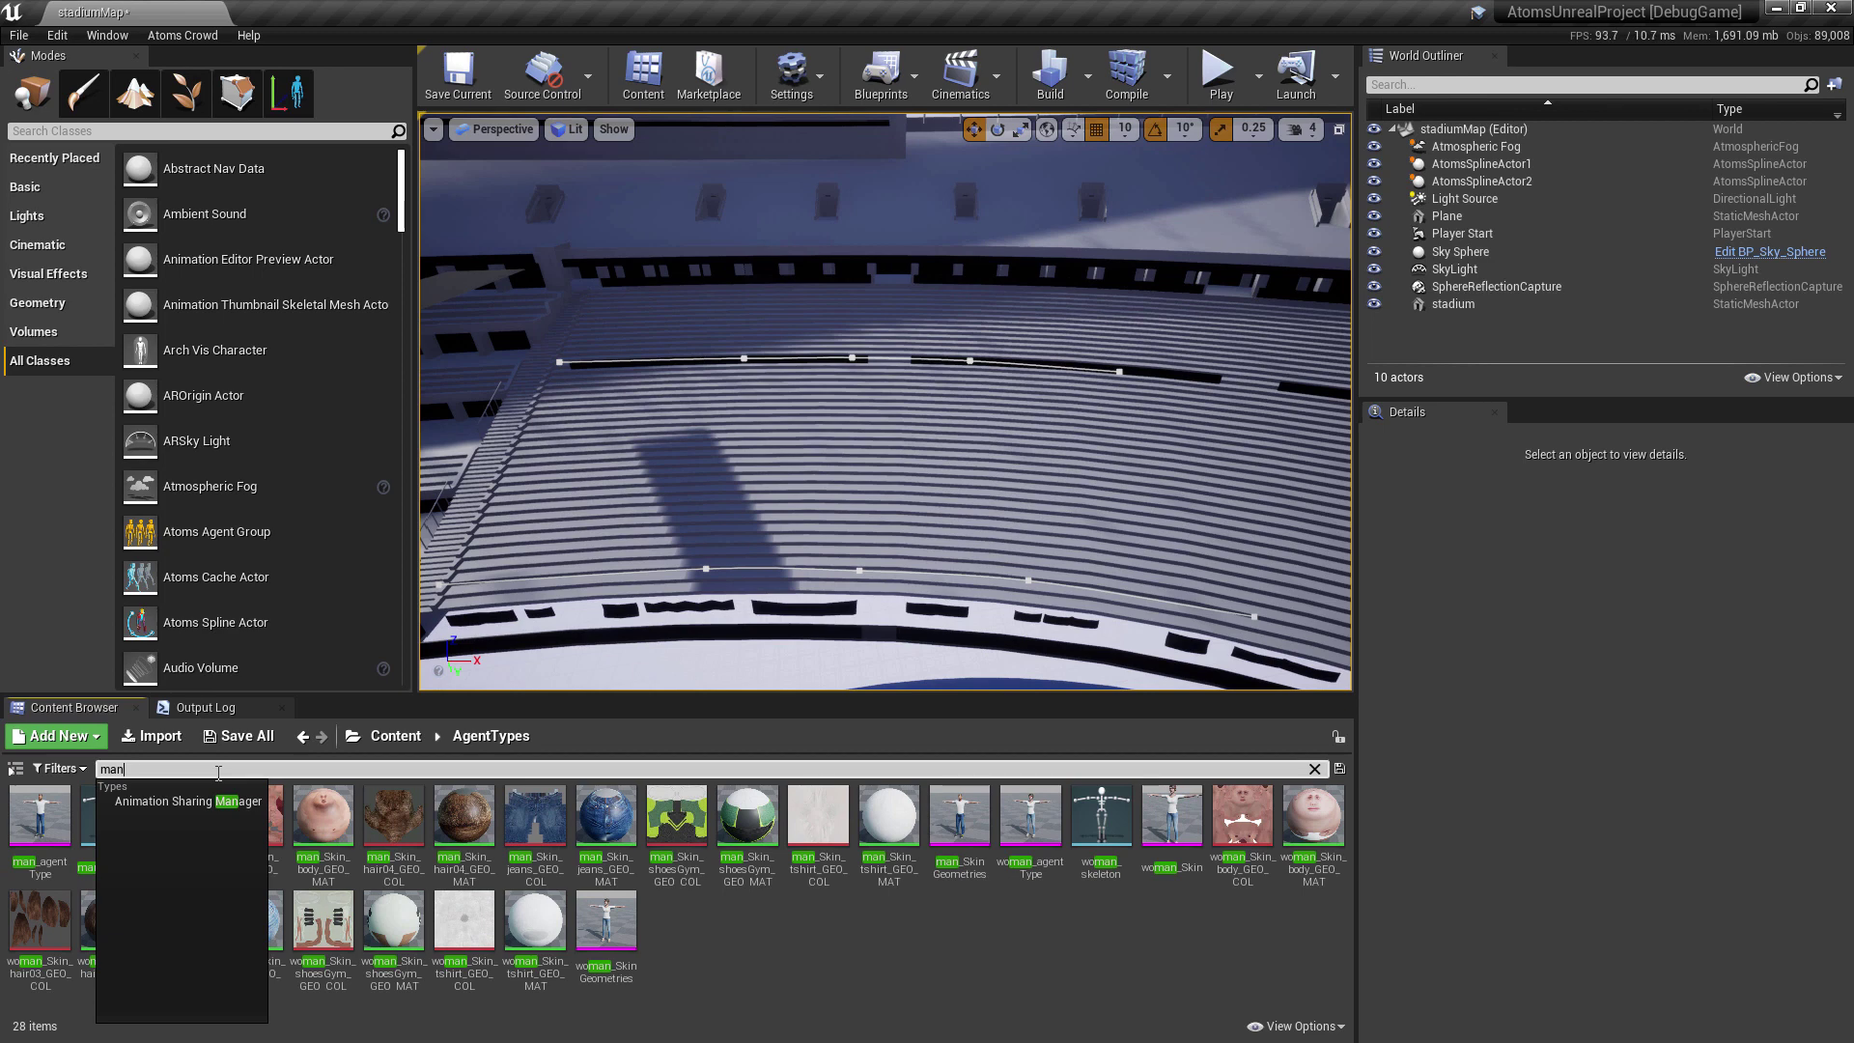
{"action": "left_click", "coordinate": [36, 833]}
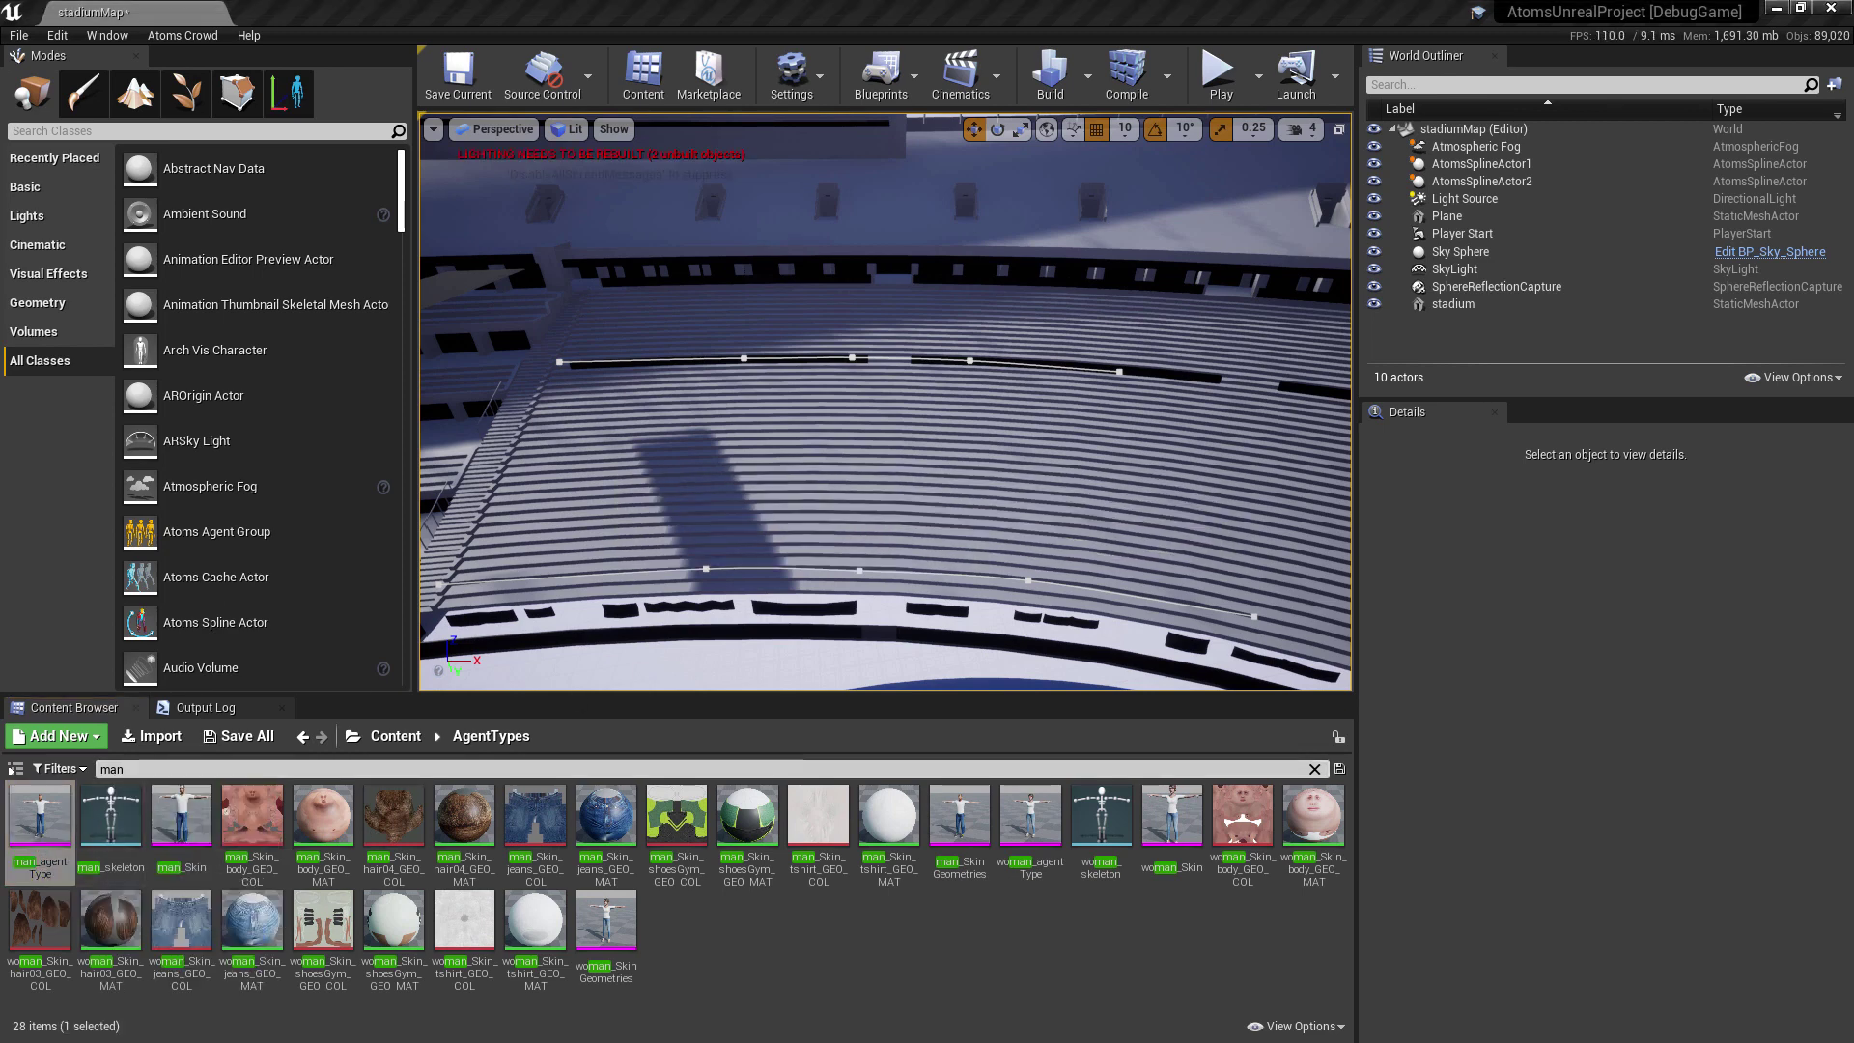
{"action": "double_click", "coordinate": [38, 821]}
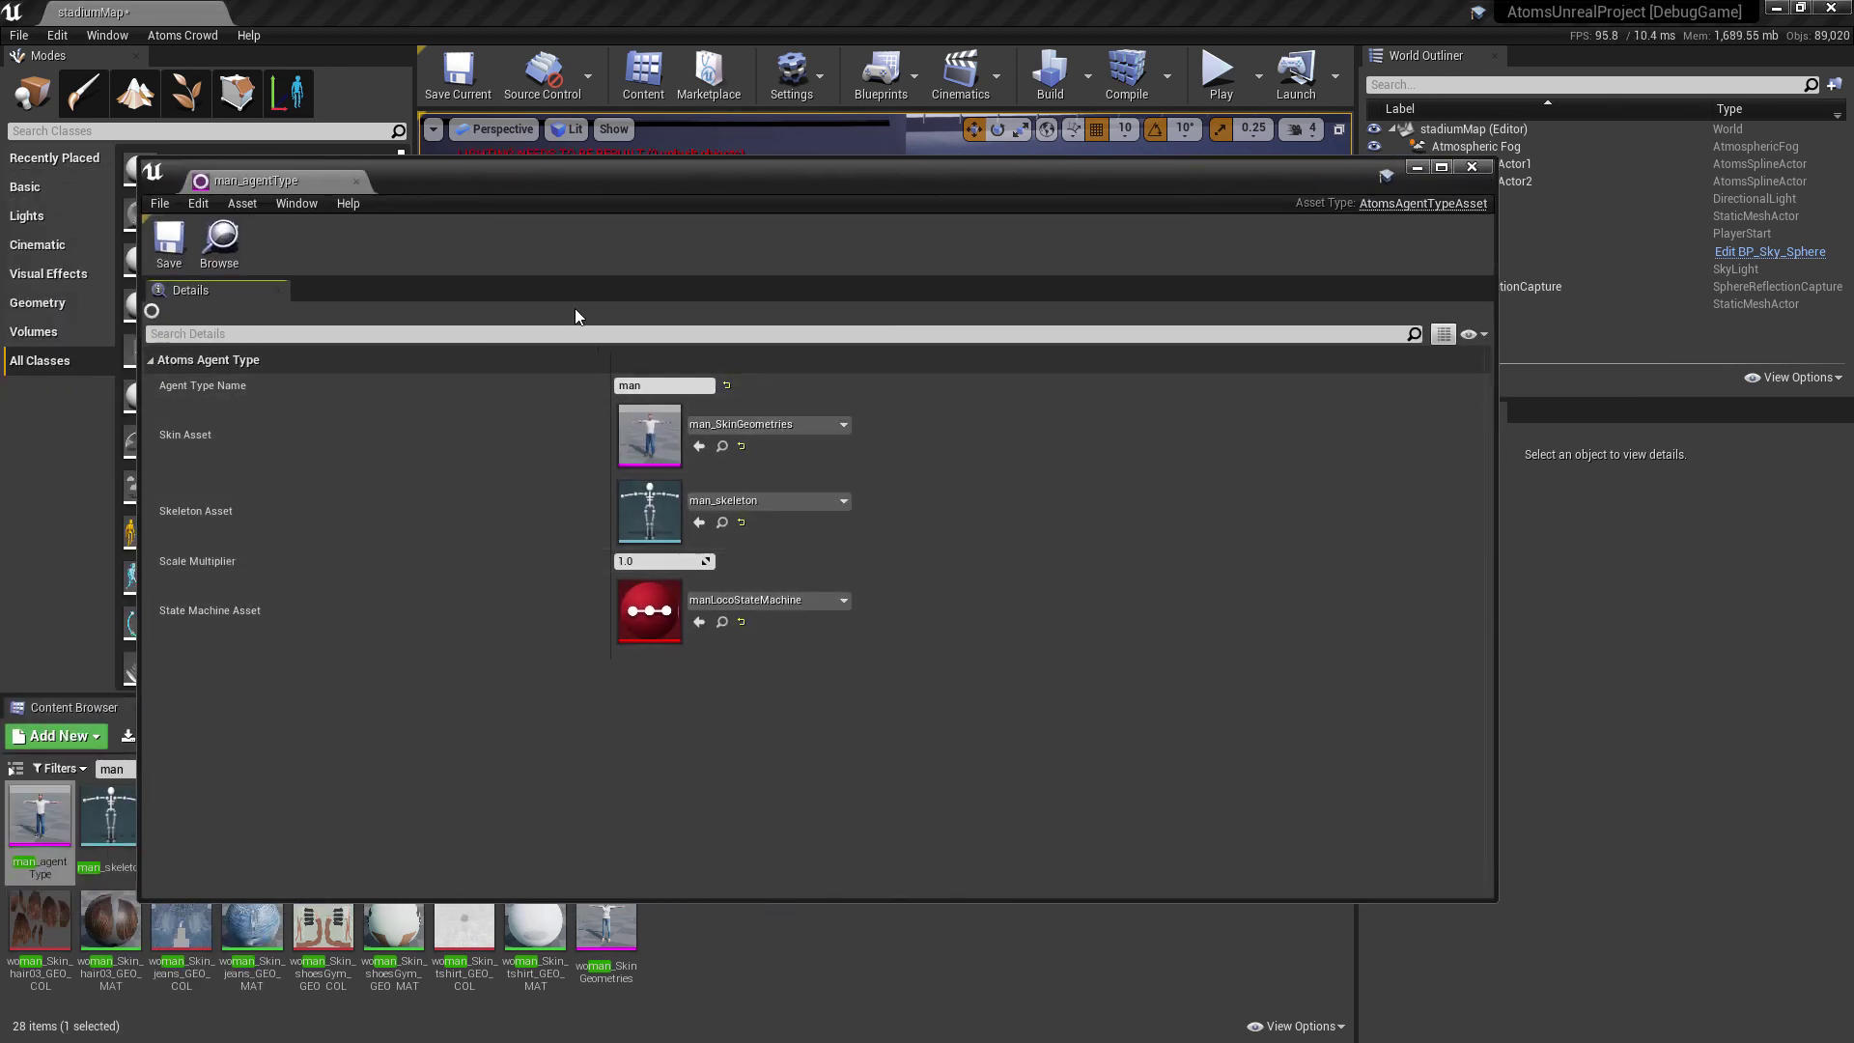
Set the State Machine Asset of man_agentType to manStadiumStateMachine, save the asset and put its editor away
{"action": "left_click", "coordinate": [761, 599]}
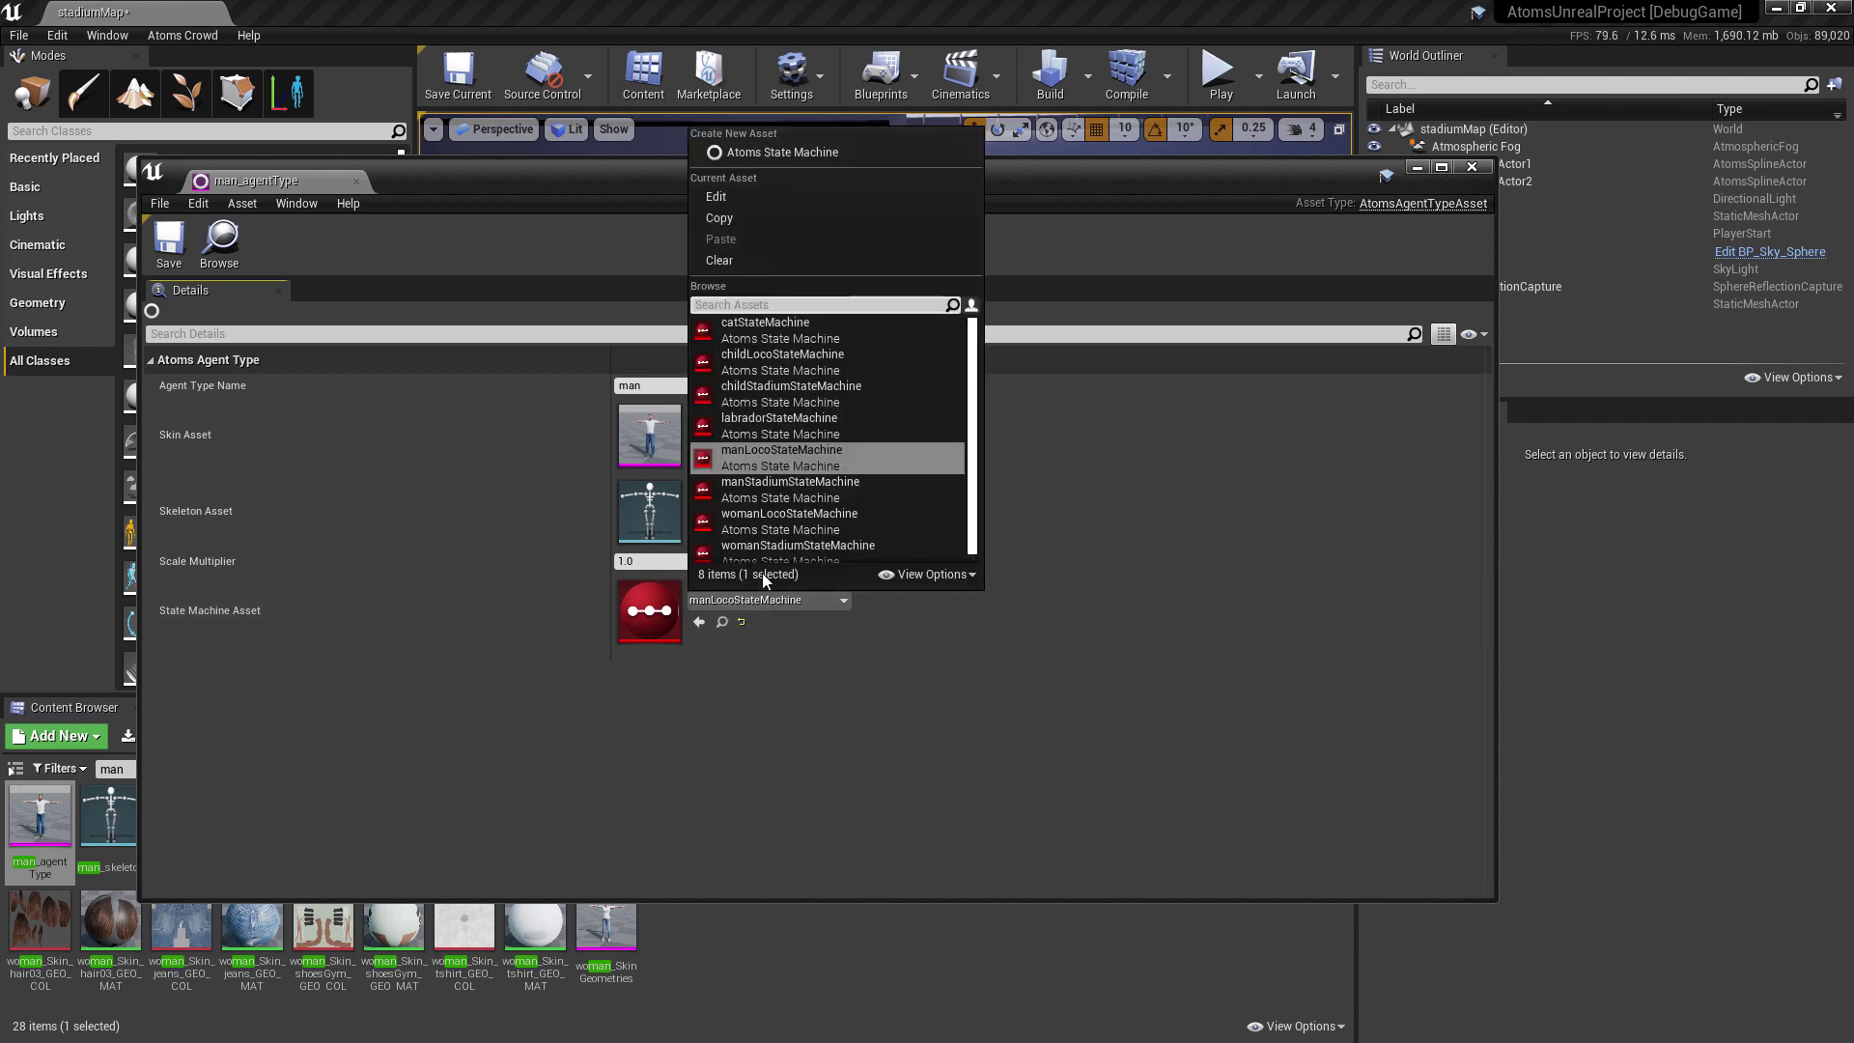
{"action": "left_click", "coordinate": [816, 495]}
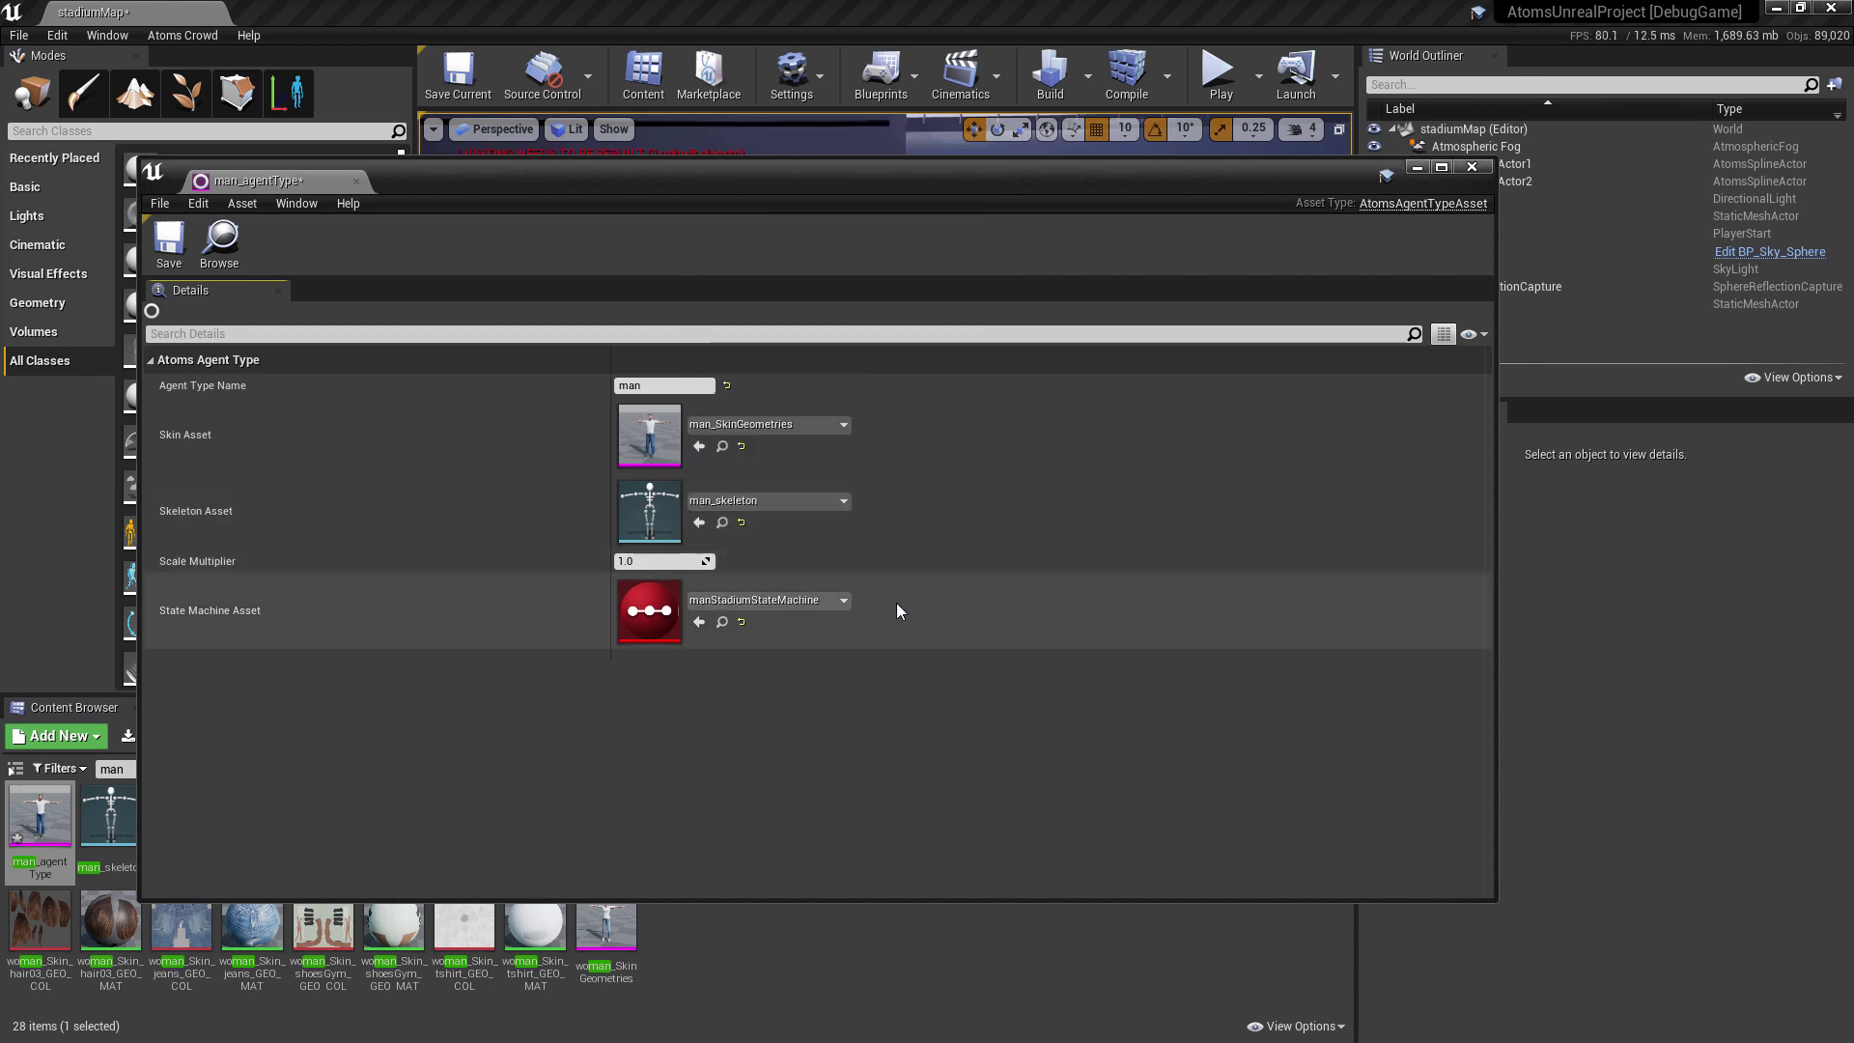
{"action": "left_click", "coordinate": [180, 249]}
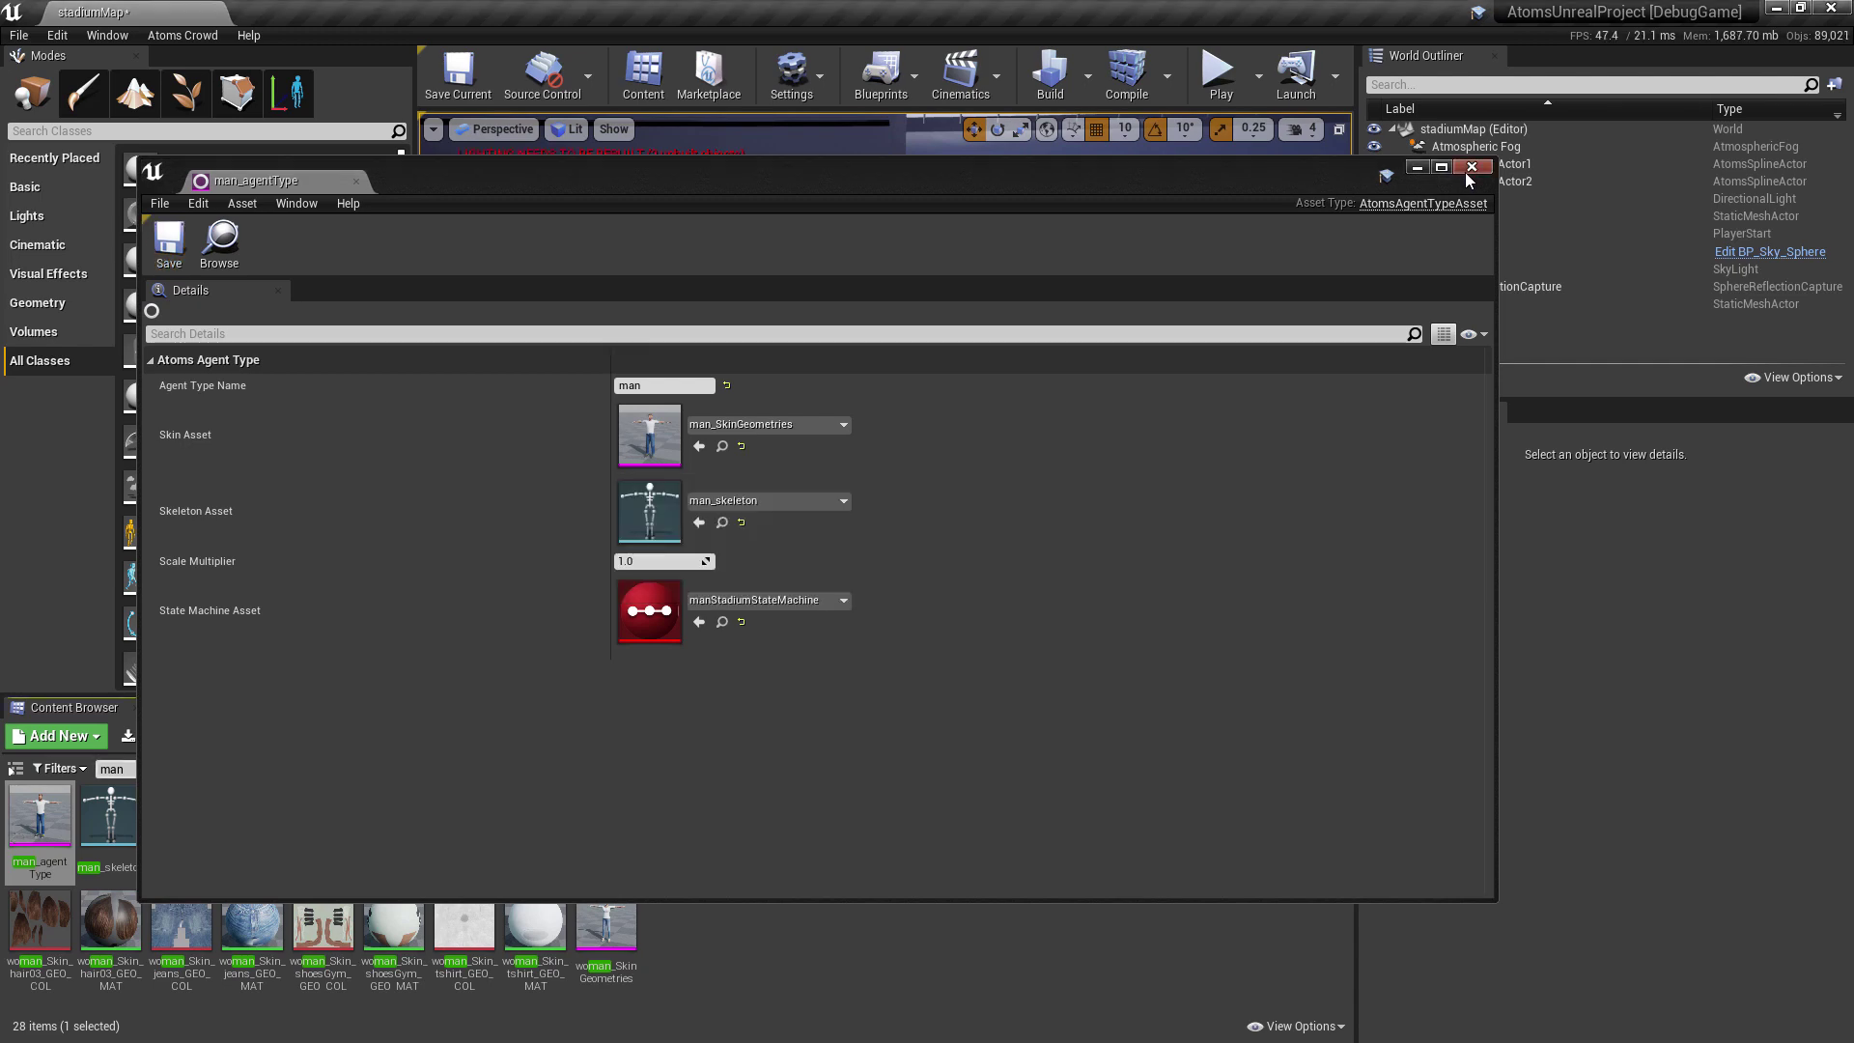
{"action": "left_click", "coordinate": [1416, 168]}
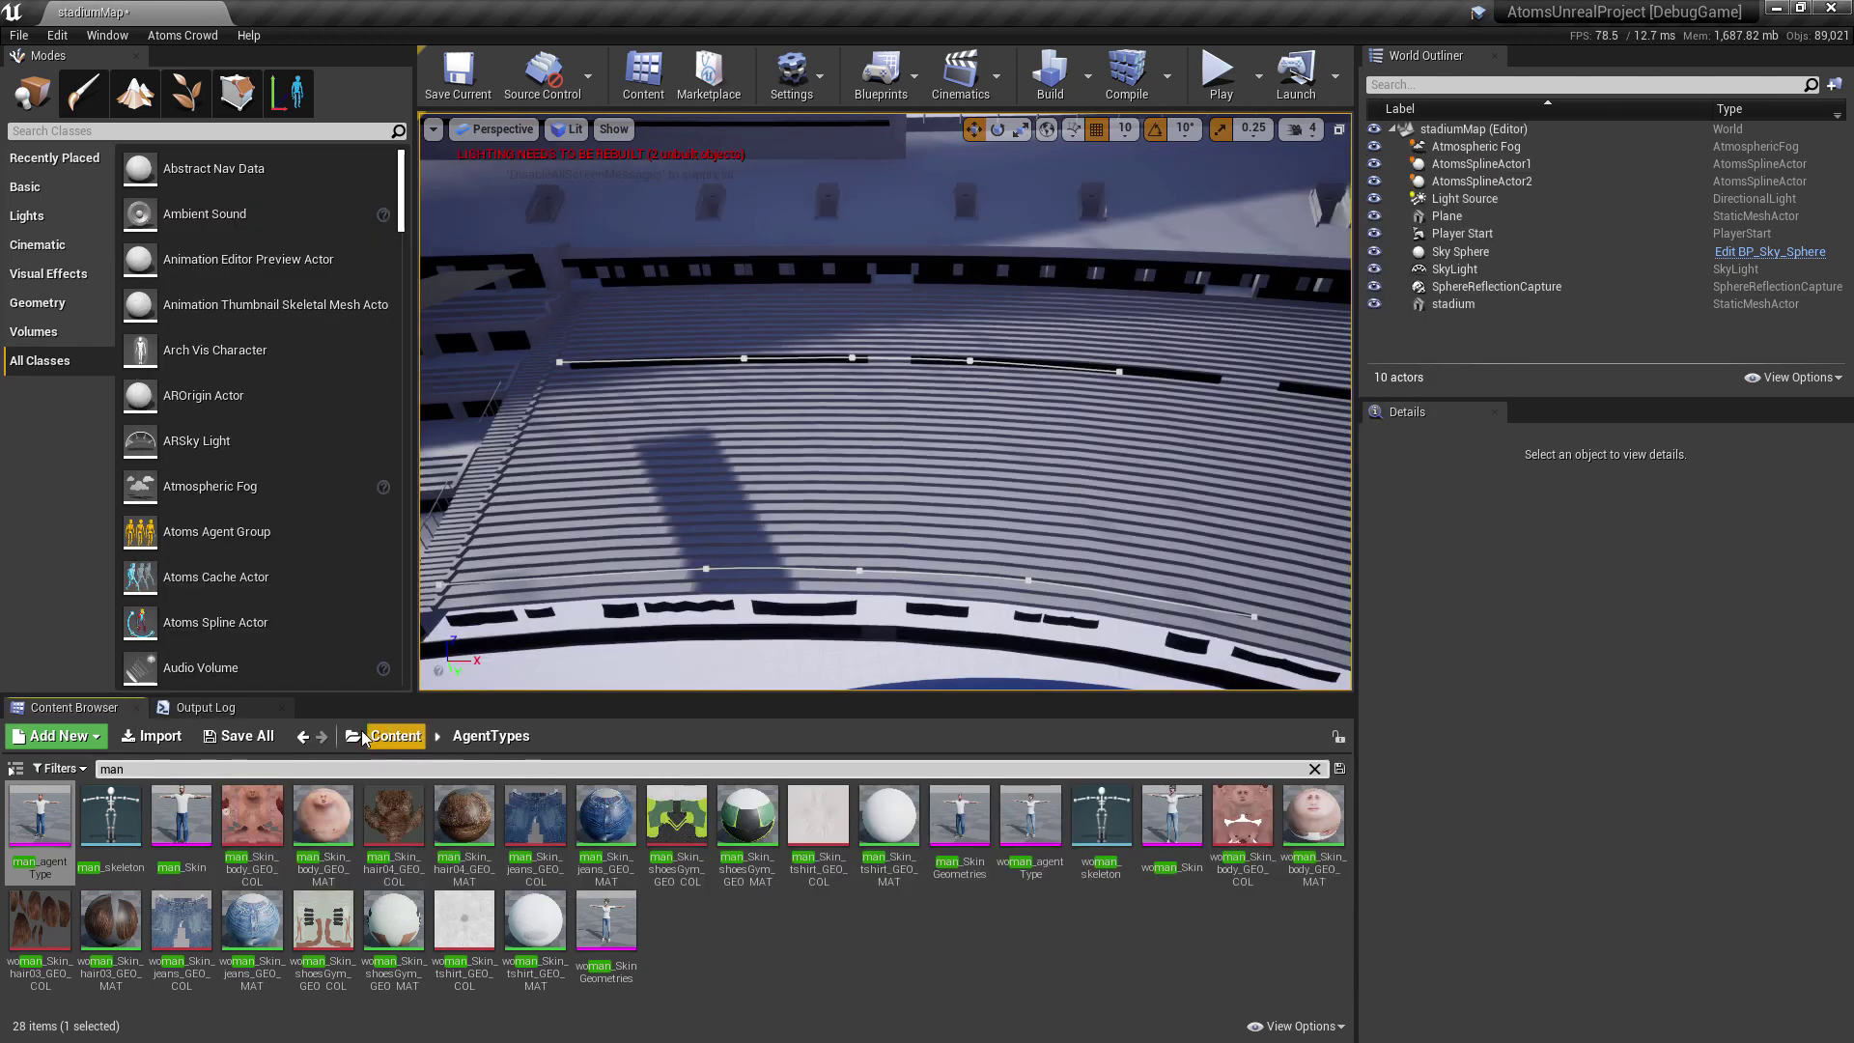
Clear the asset search and open manStadiumStateMachine from the StateMachines folder
{"action": "left_click", "coordinate": [381, 736]}
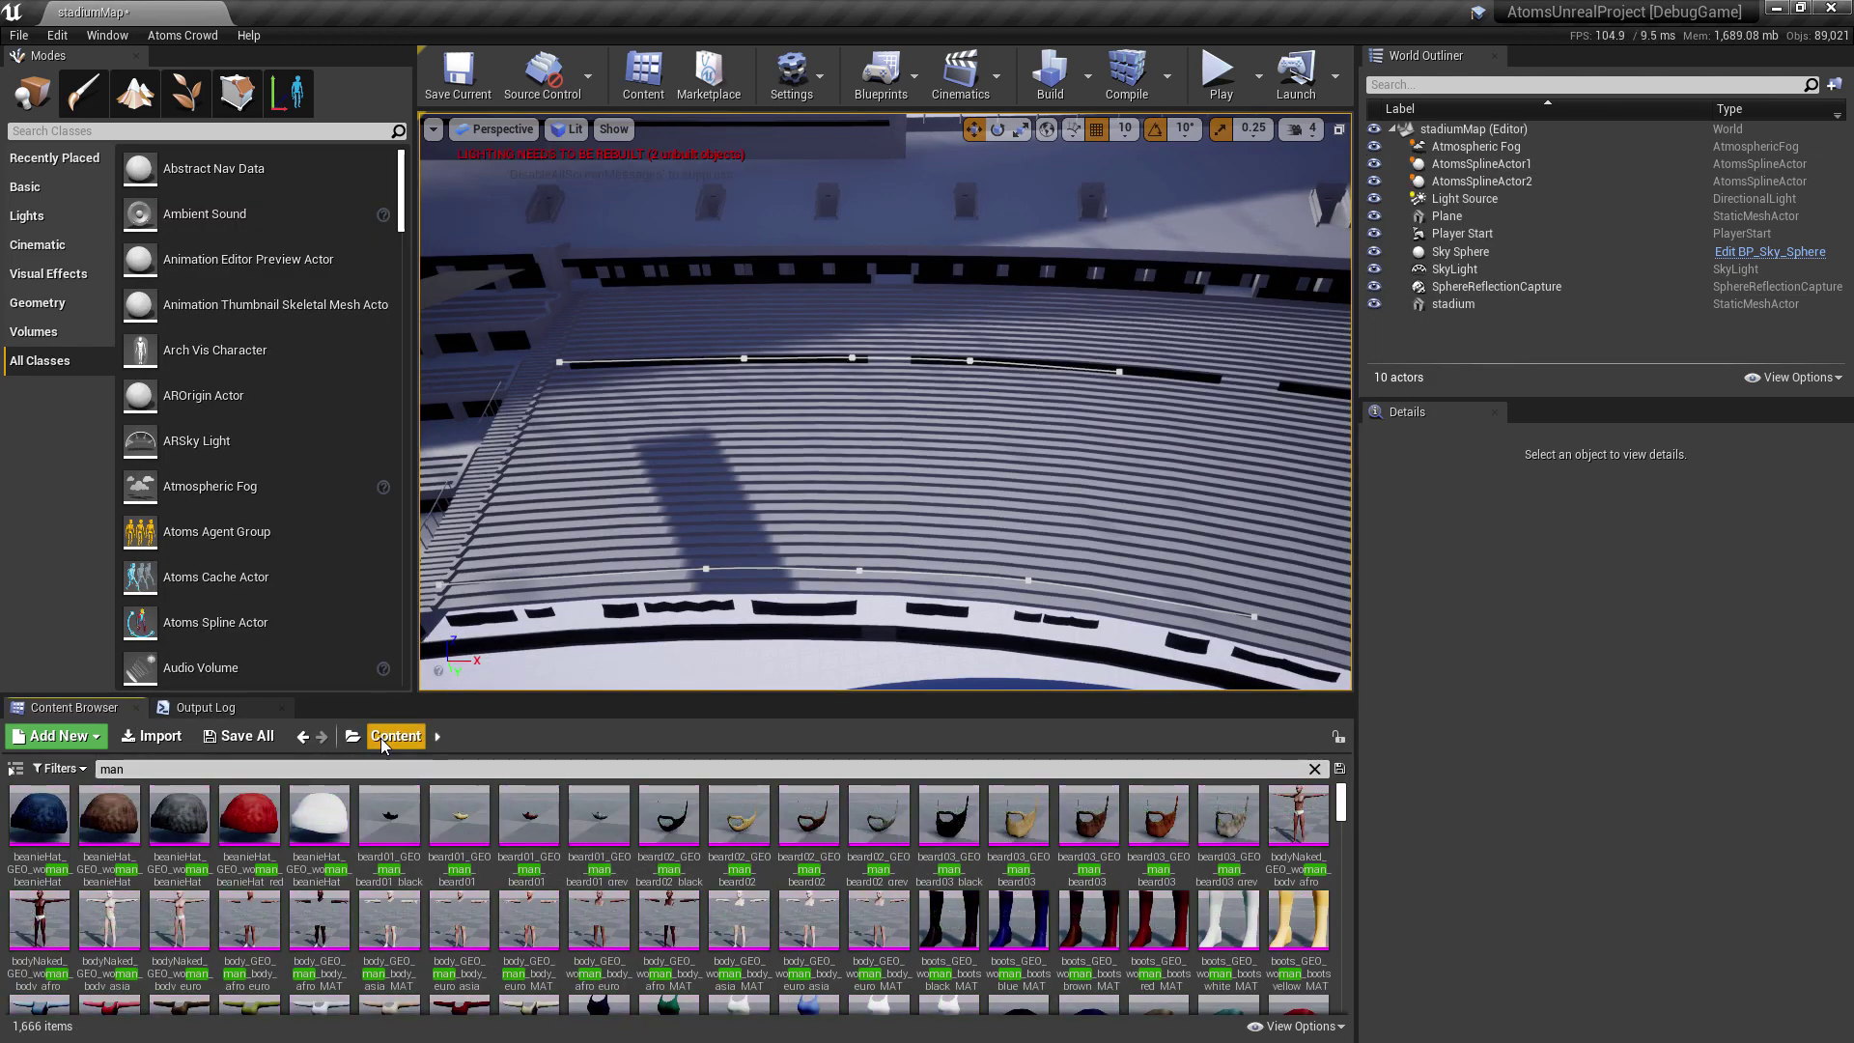
{"action": "left_click", "coordinate": [294, 770]}
{"action": "key", "text": "BackSpace"}
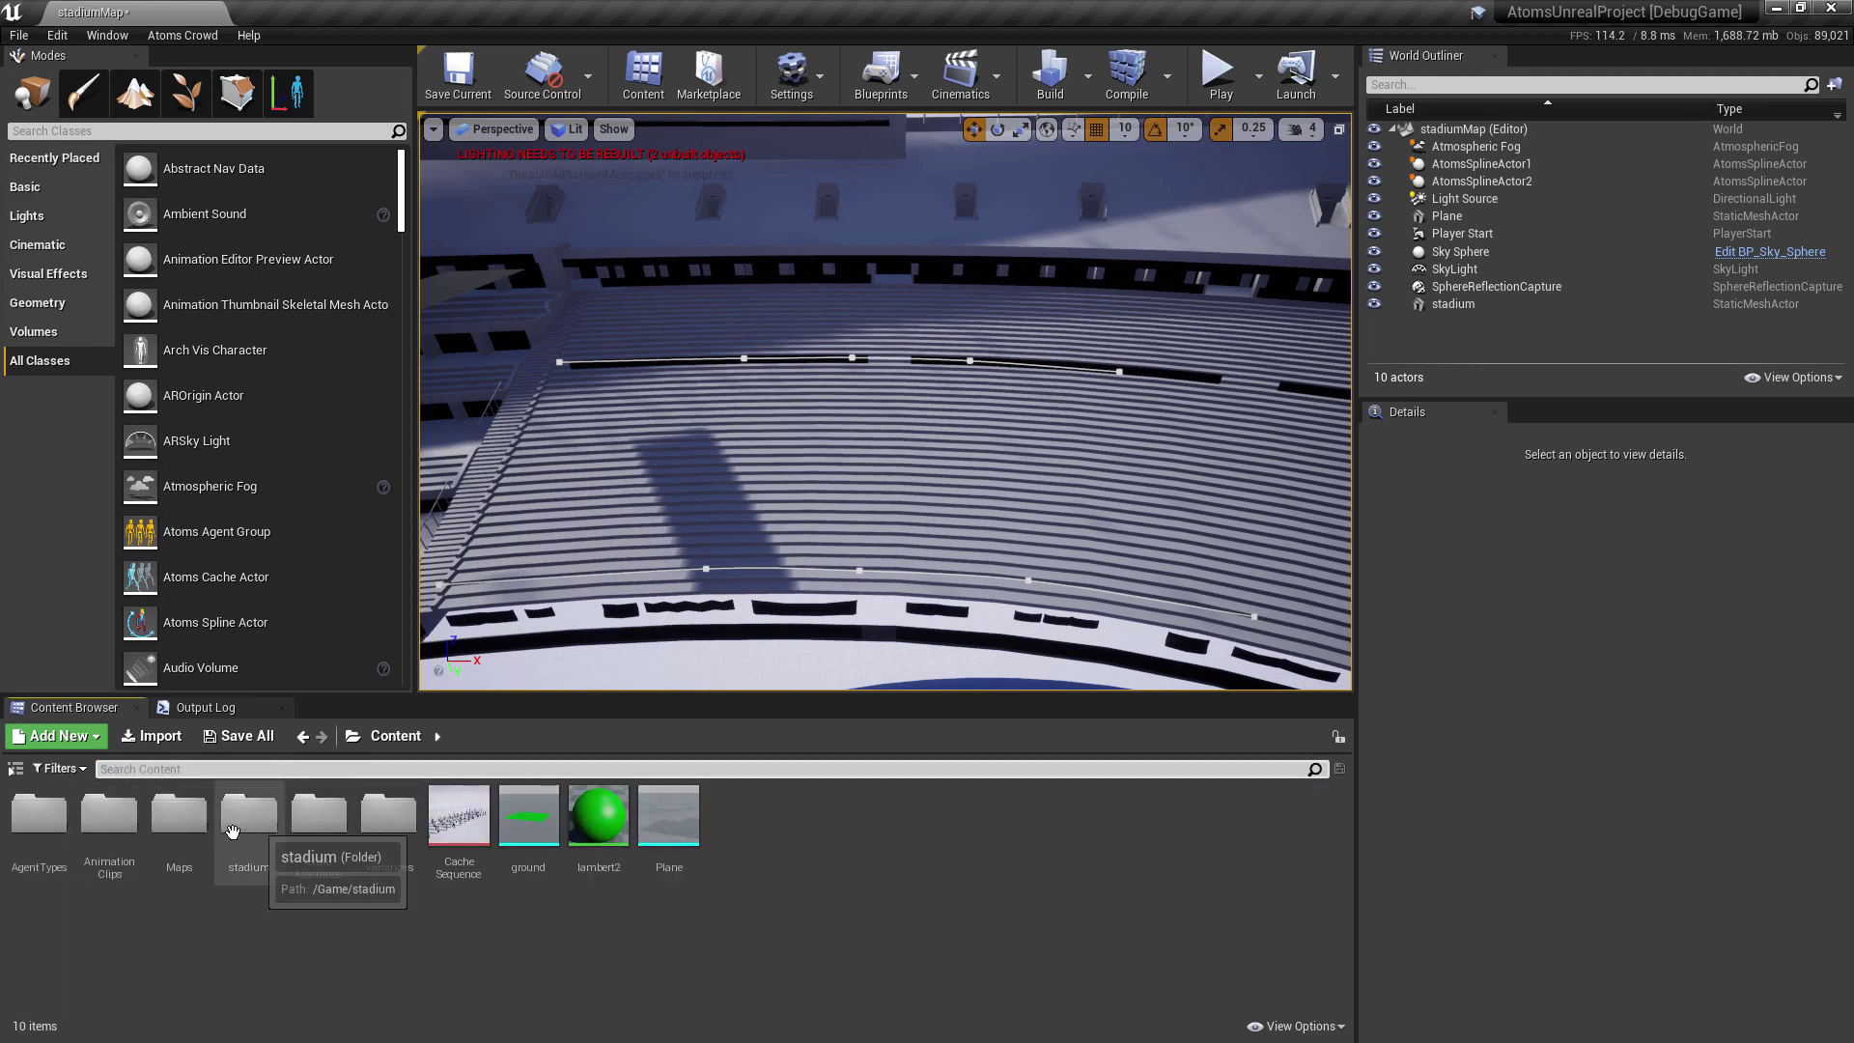
{"action": "double_click", "coordinate": [320, 817]}
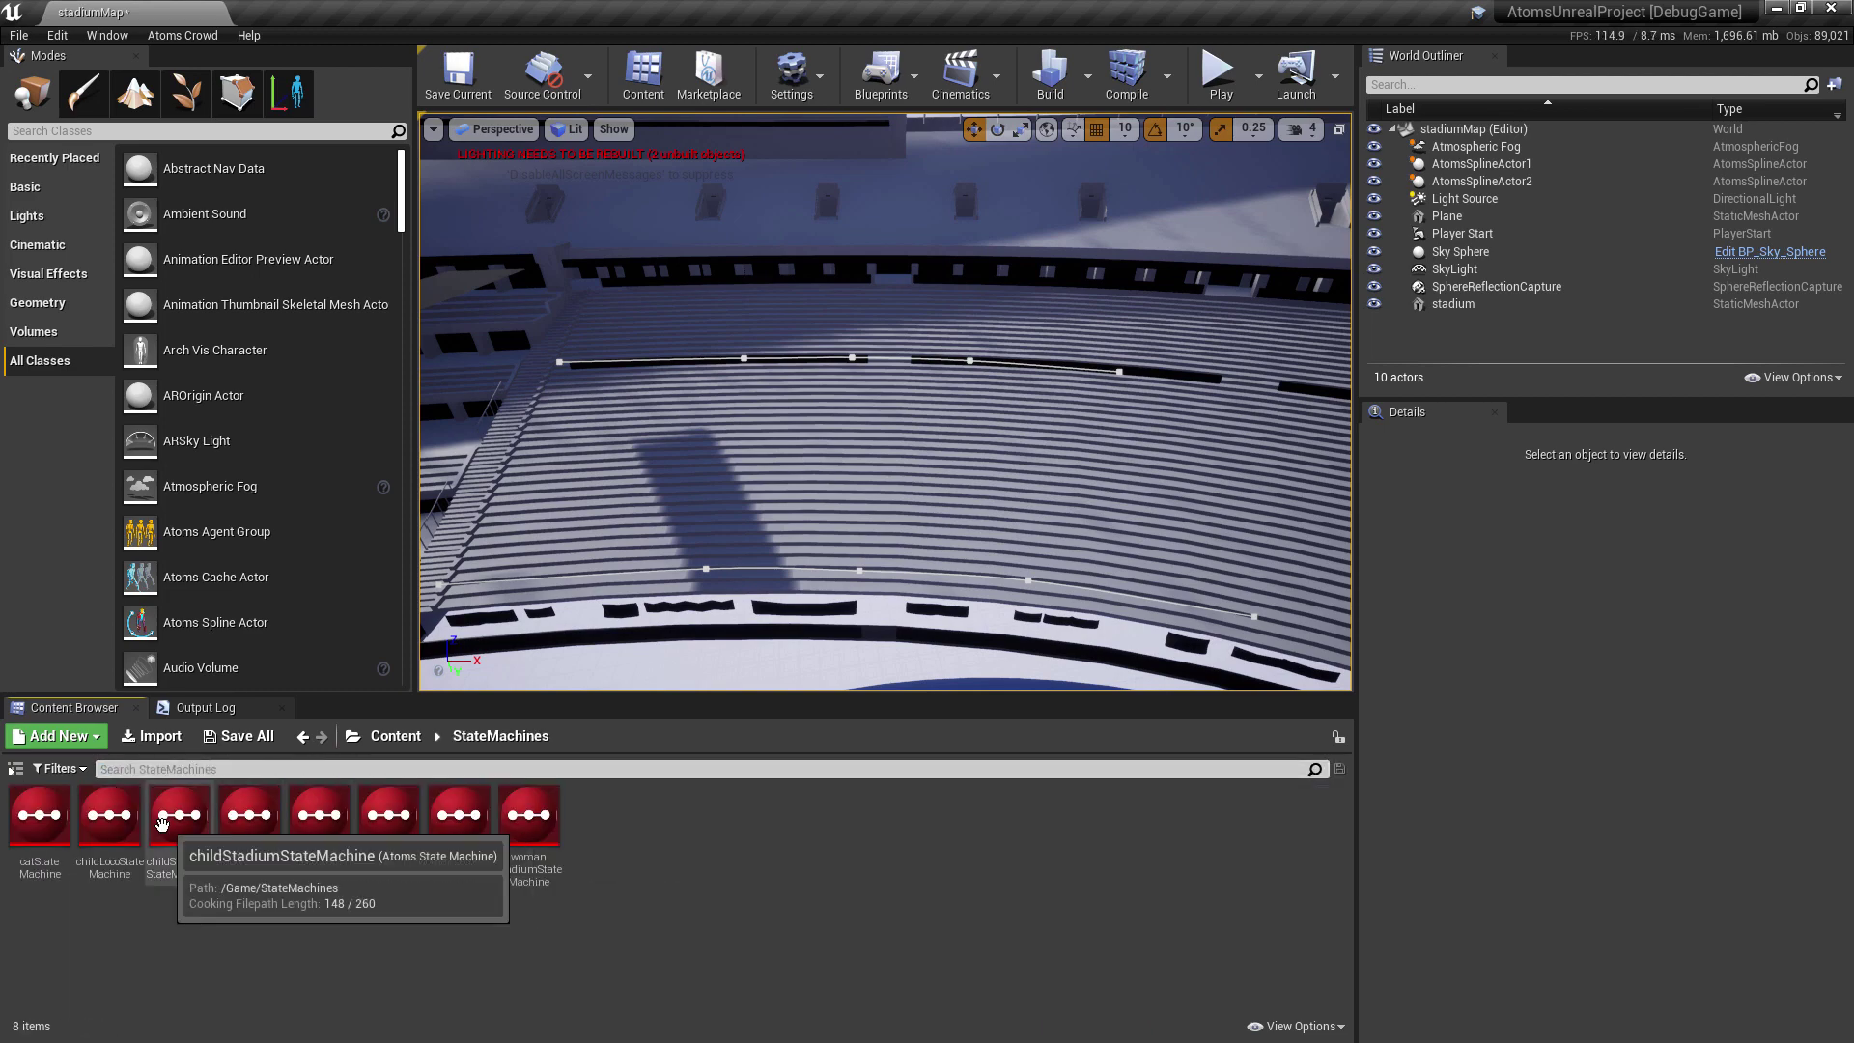
{"action": "double_click", "coordinate": [389, 816]}
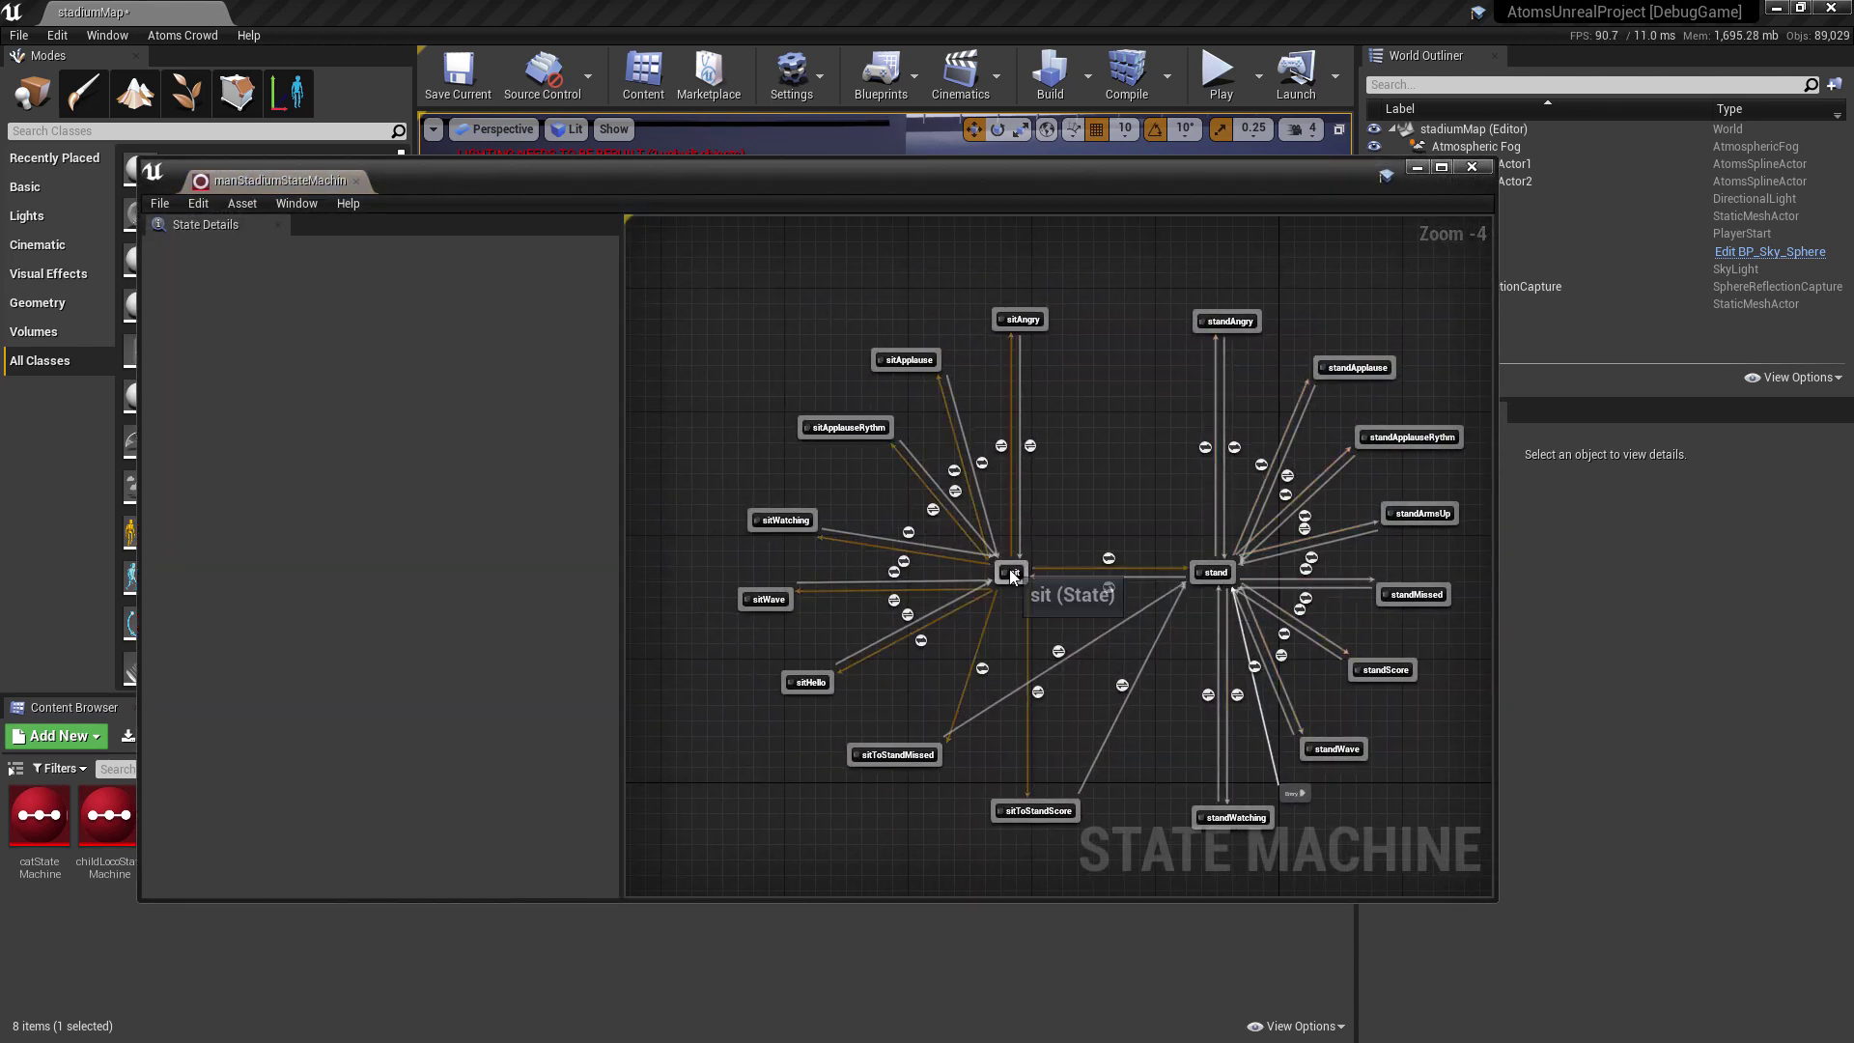
Examine the clips and node IDs of the stand, sit, standAngry and standWave states, then close the state machine and return to the Content folder
{"action": "left_click", "coordinate": [1214, 576]}
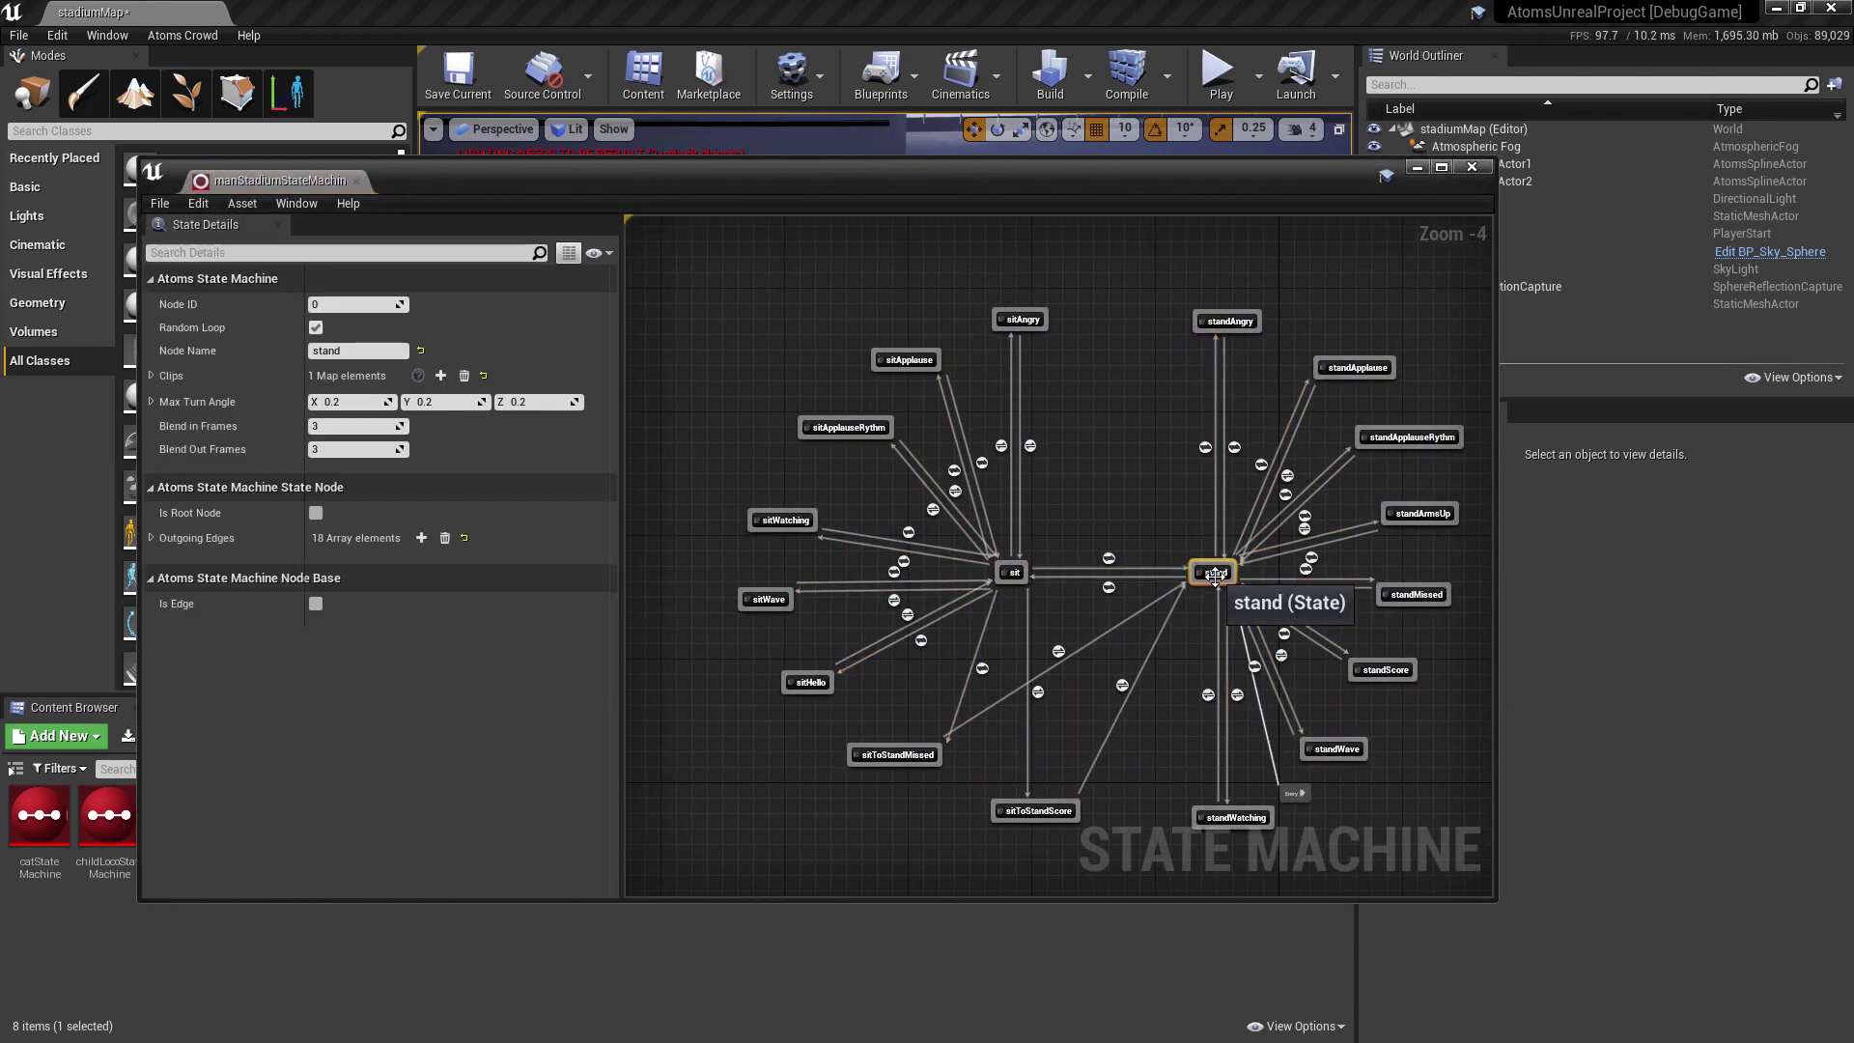
{"action": "left_click", "coordinate": [151, 376]}
{"action": "left_click", "coordinate": [170, 403]}
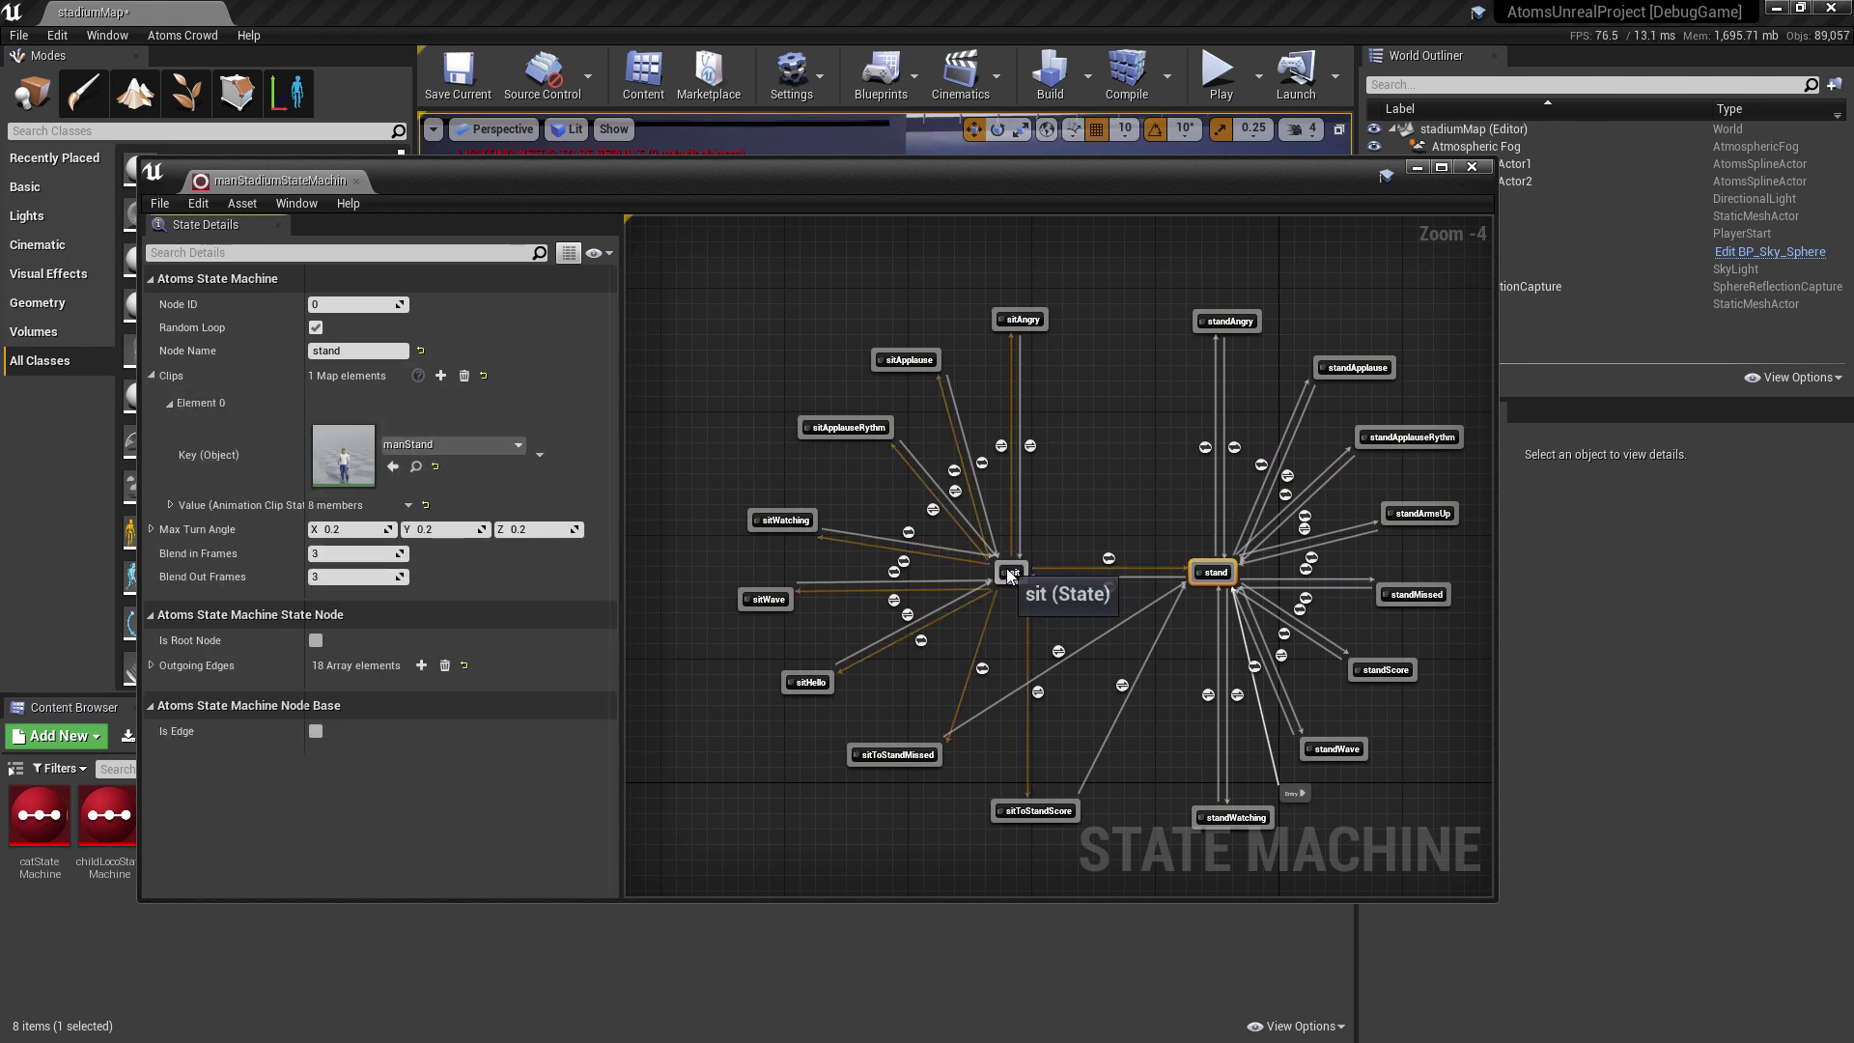
{"action": "left_click", "coordinate": [1012, 573]}
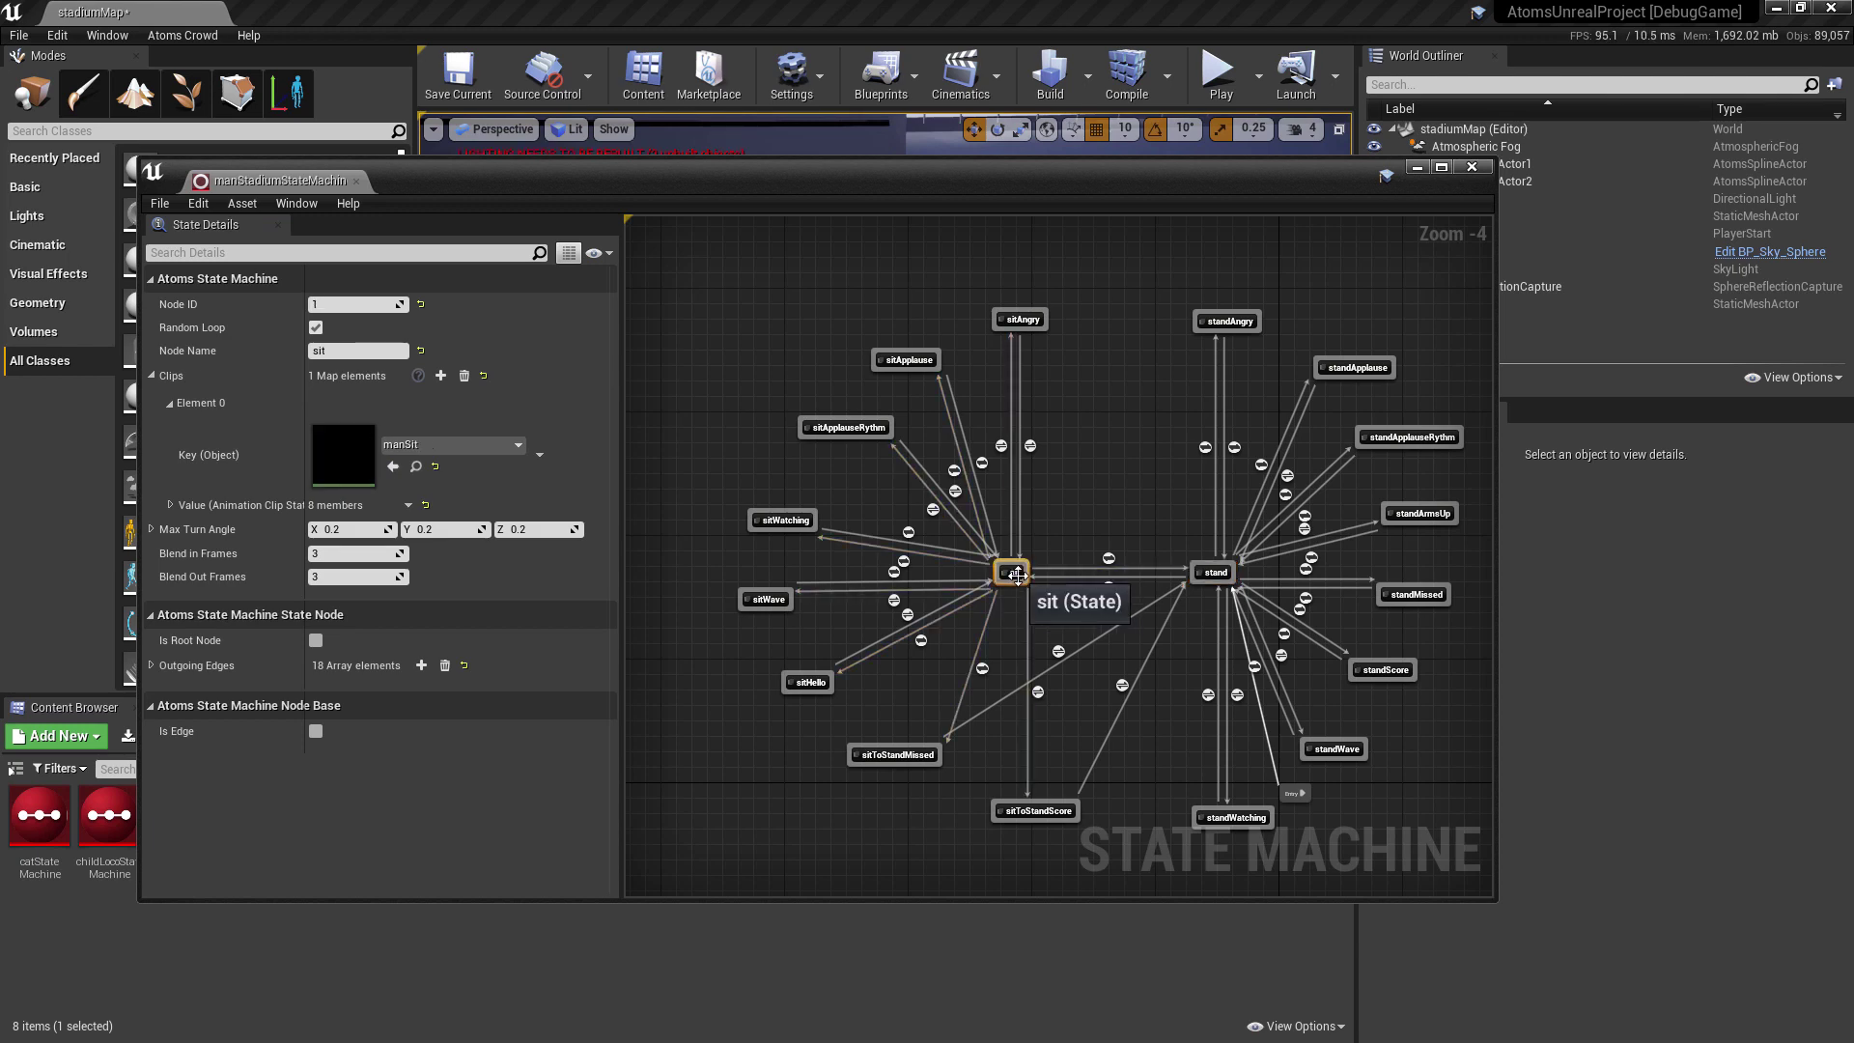
{"action": "left_click", "coordinate": [1235, 321]}
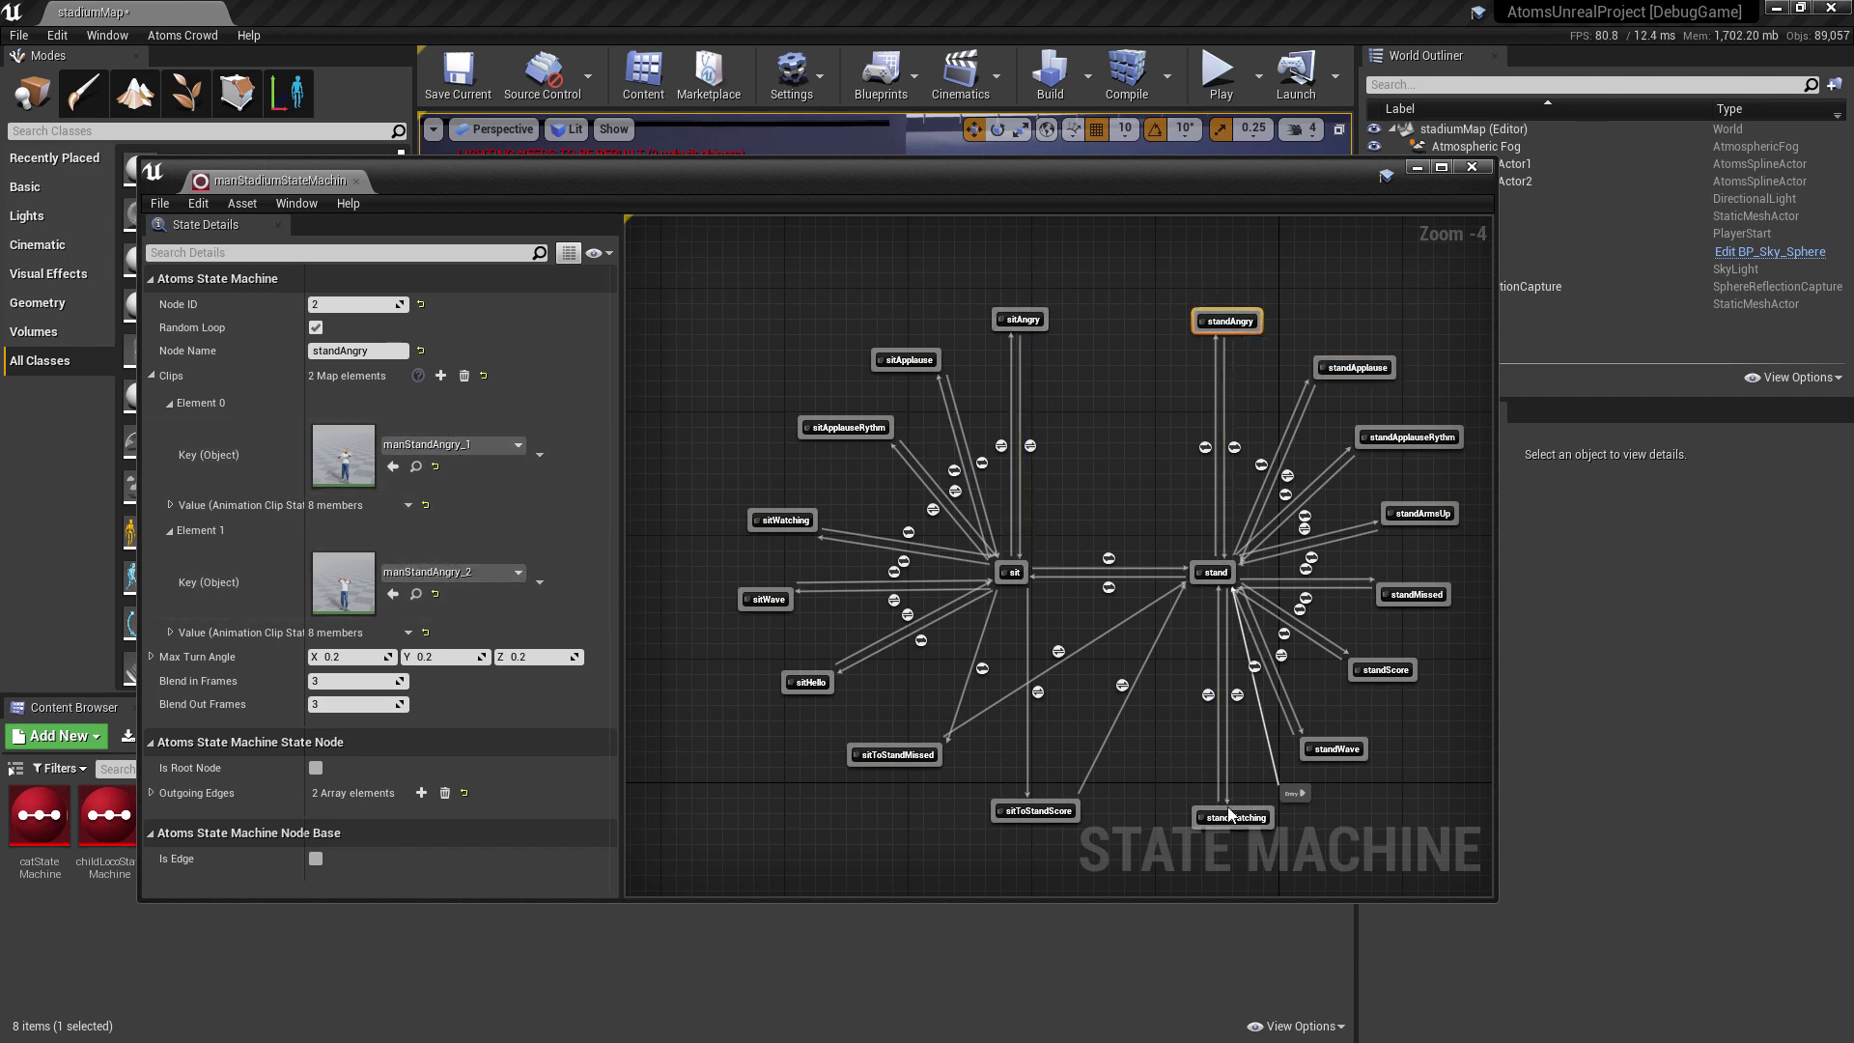
{"action": "left_click", "coordinate": [1335, 751]}
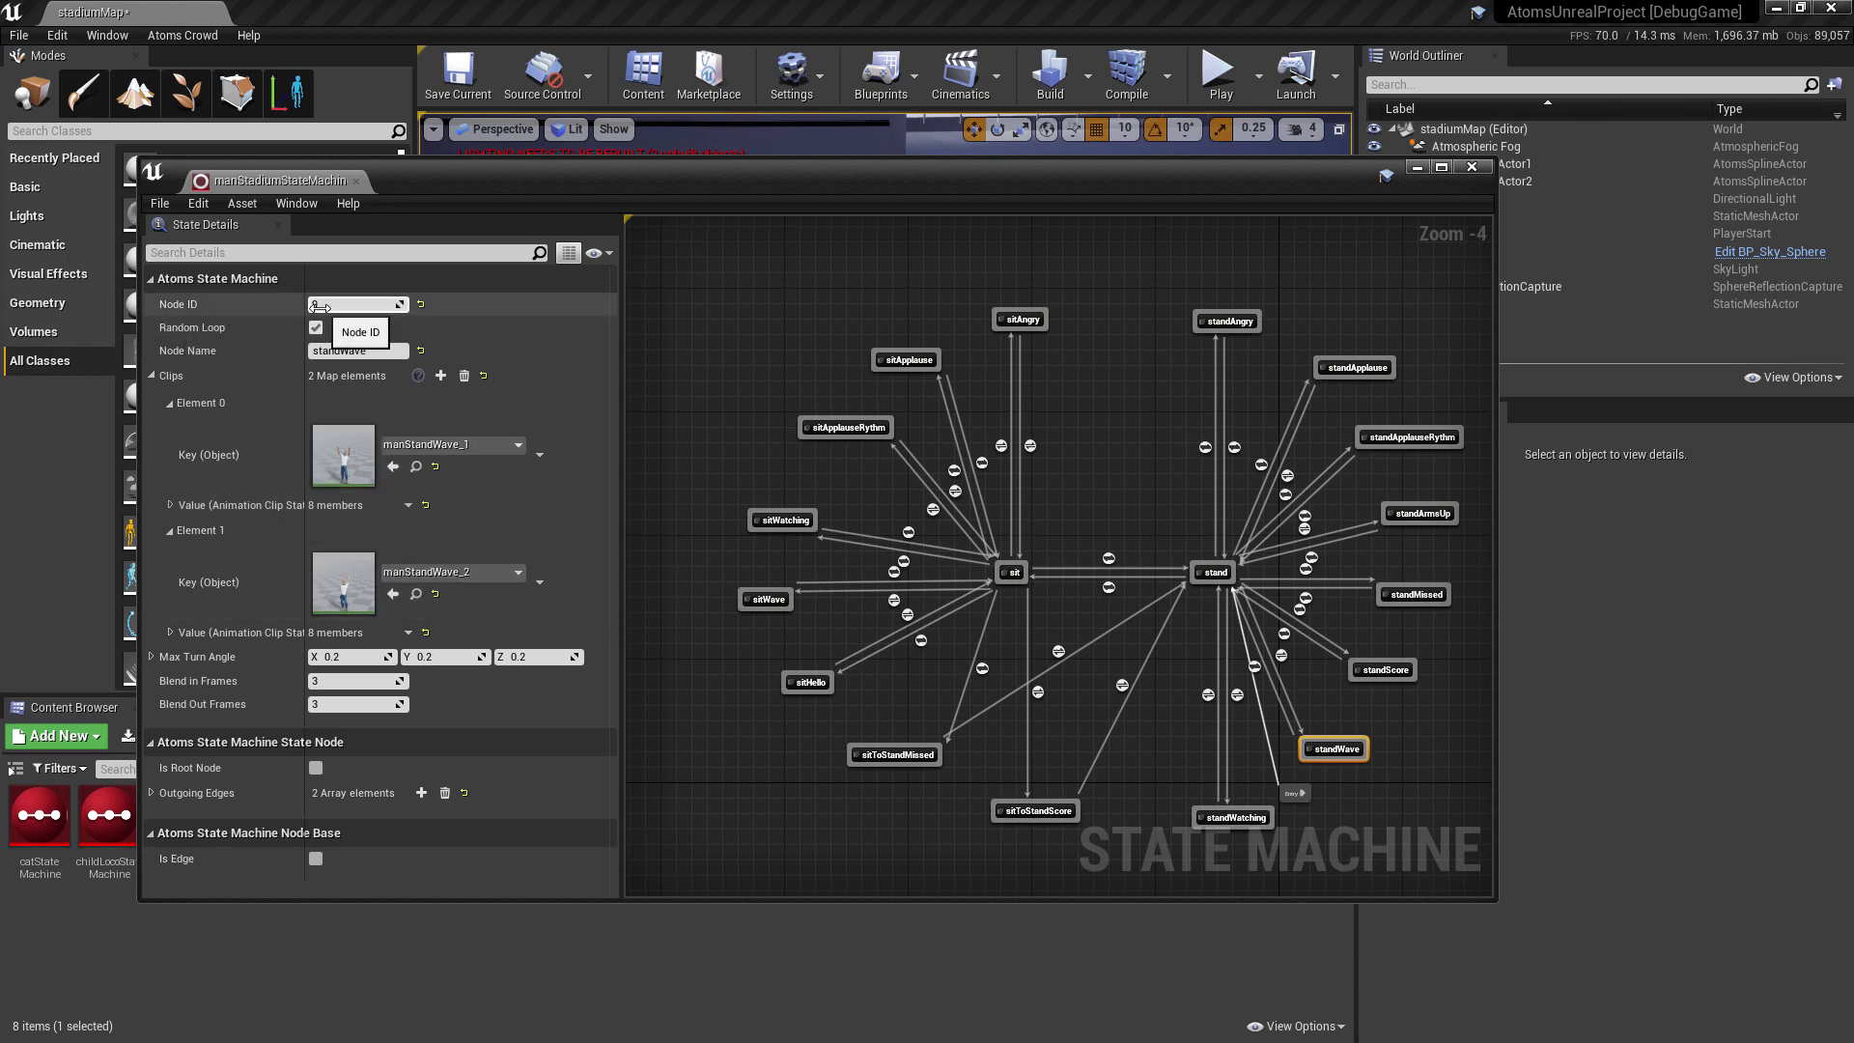
{"action": "left_click_drag", "start_coordinate": [319, 307], "coordinate": [329, 309]}
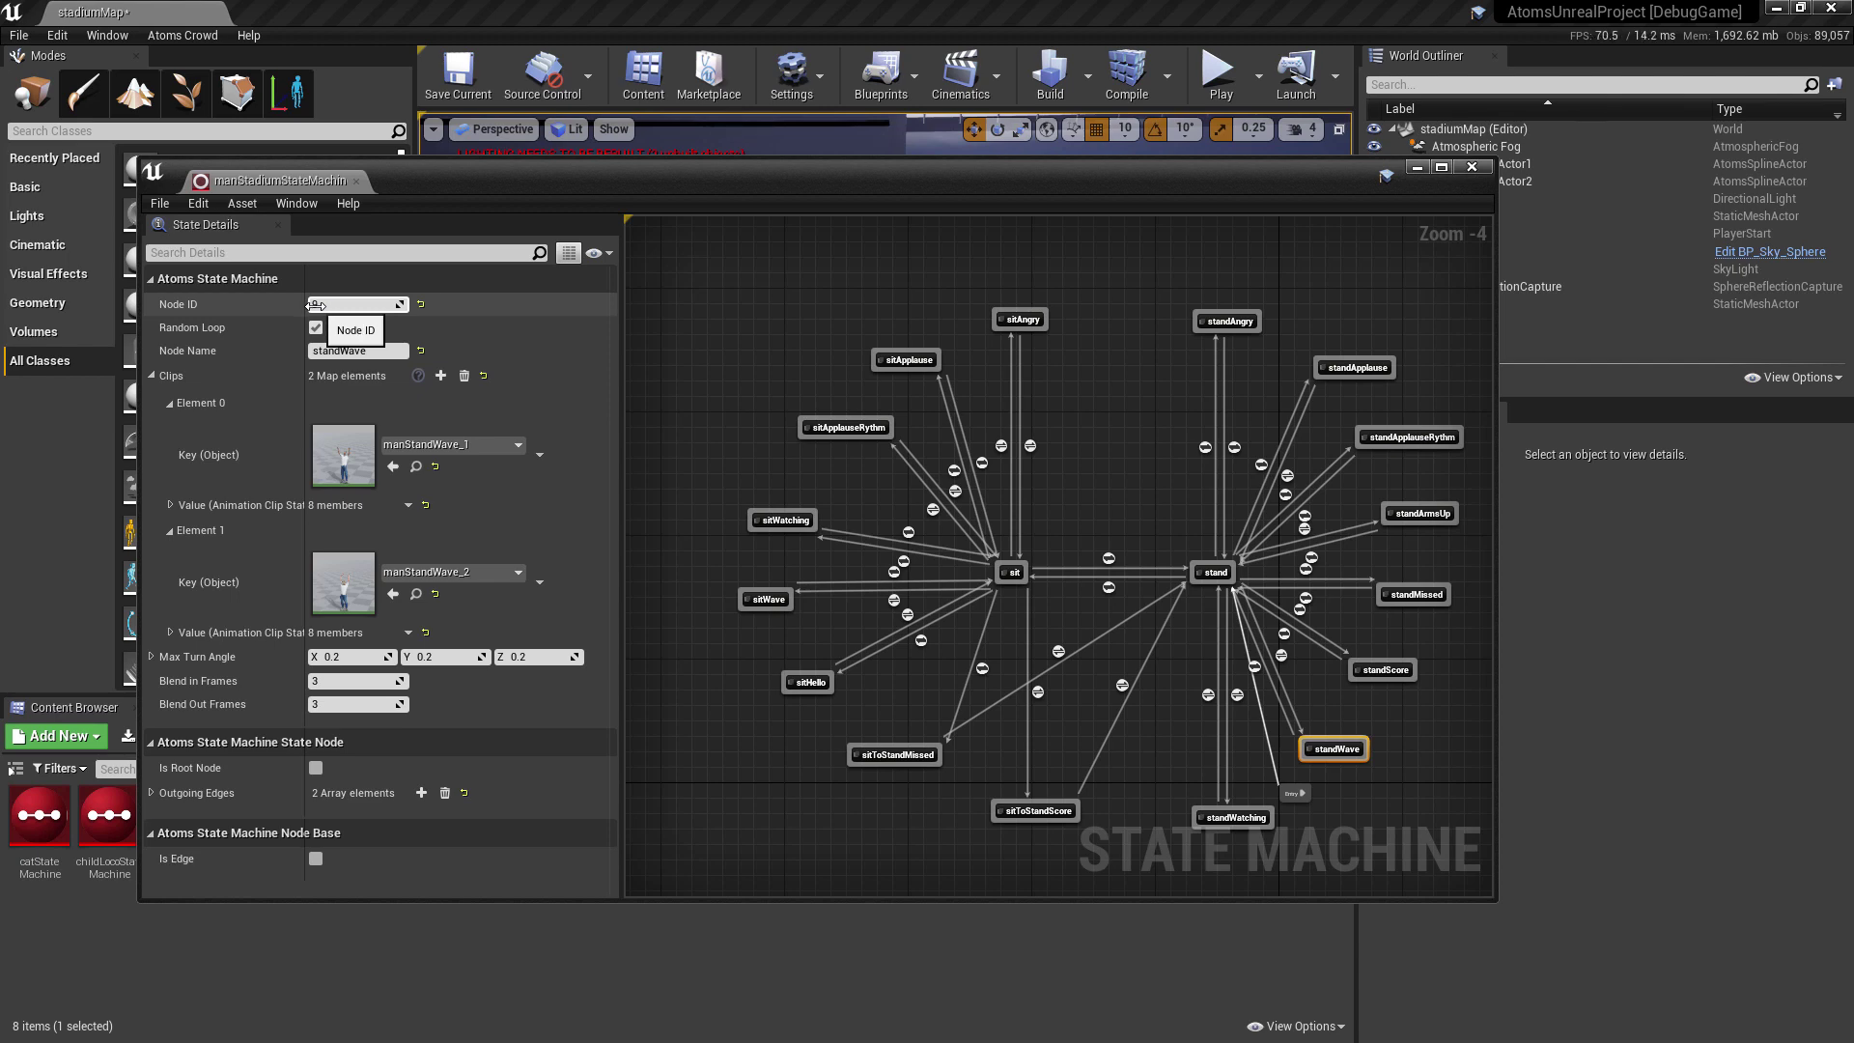
{"action": "left_click", "coordinate": [1471, 171]}
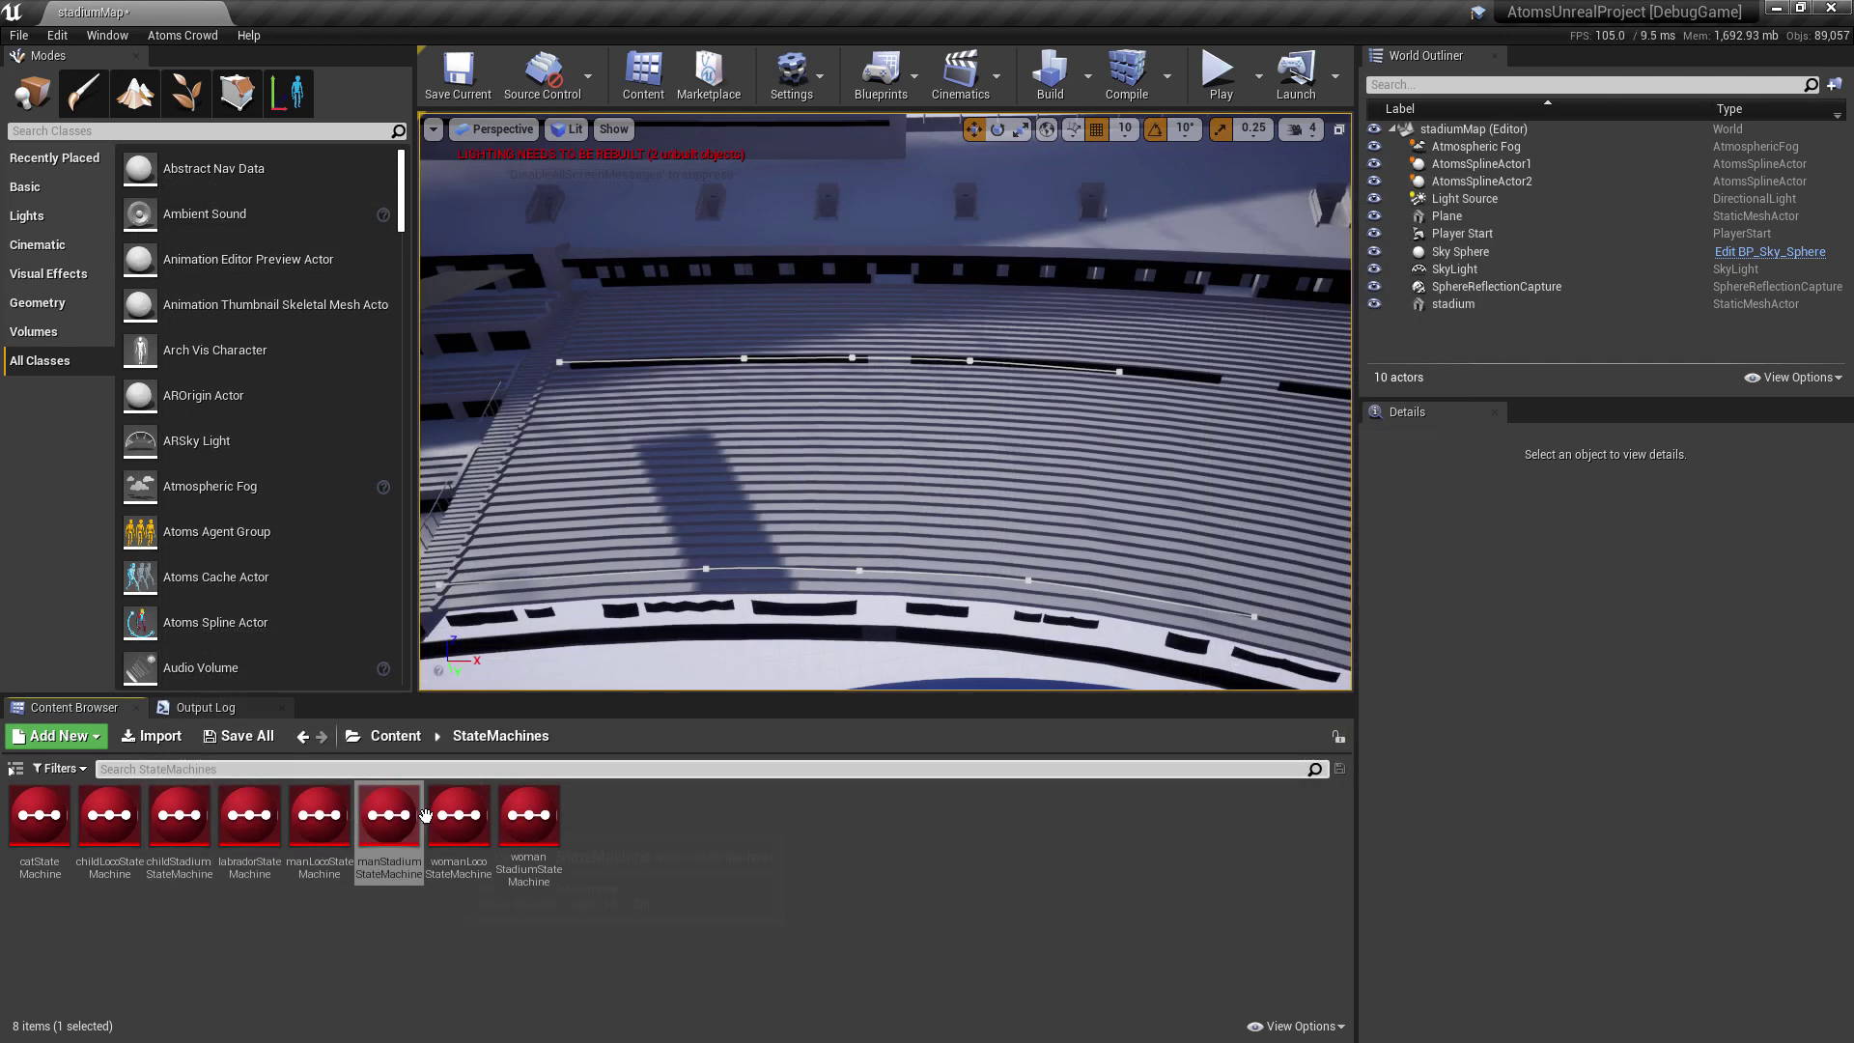
{"action": "left_click", "coordinate": [396, 736]}
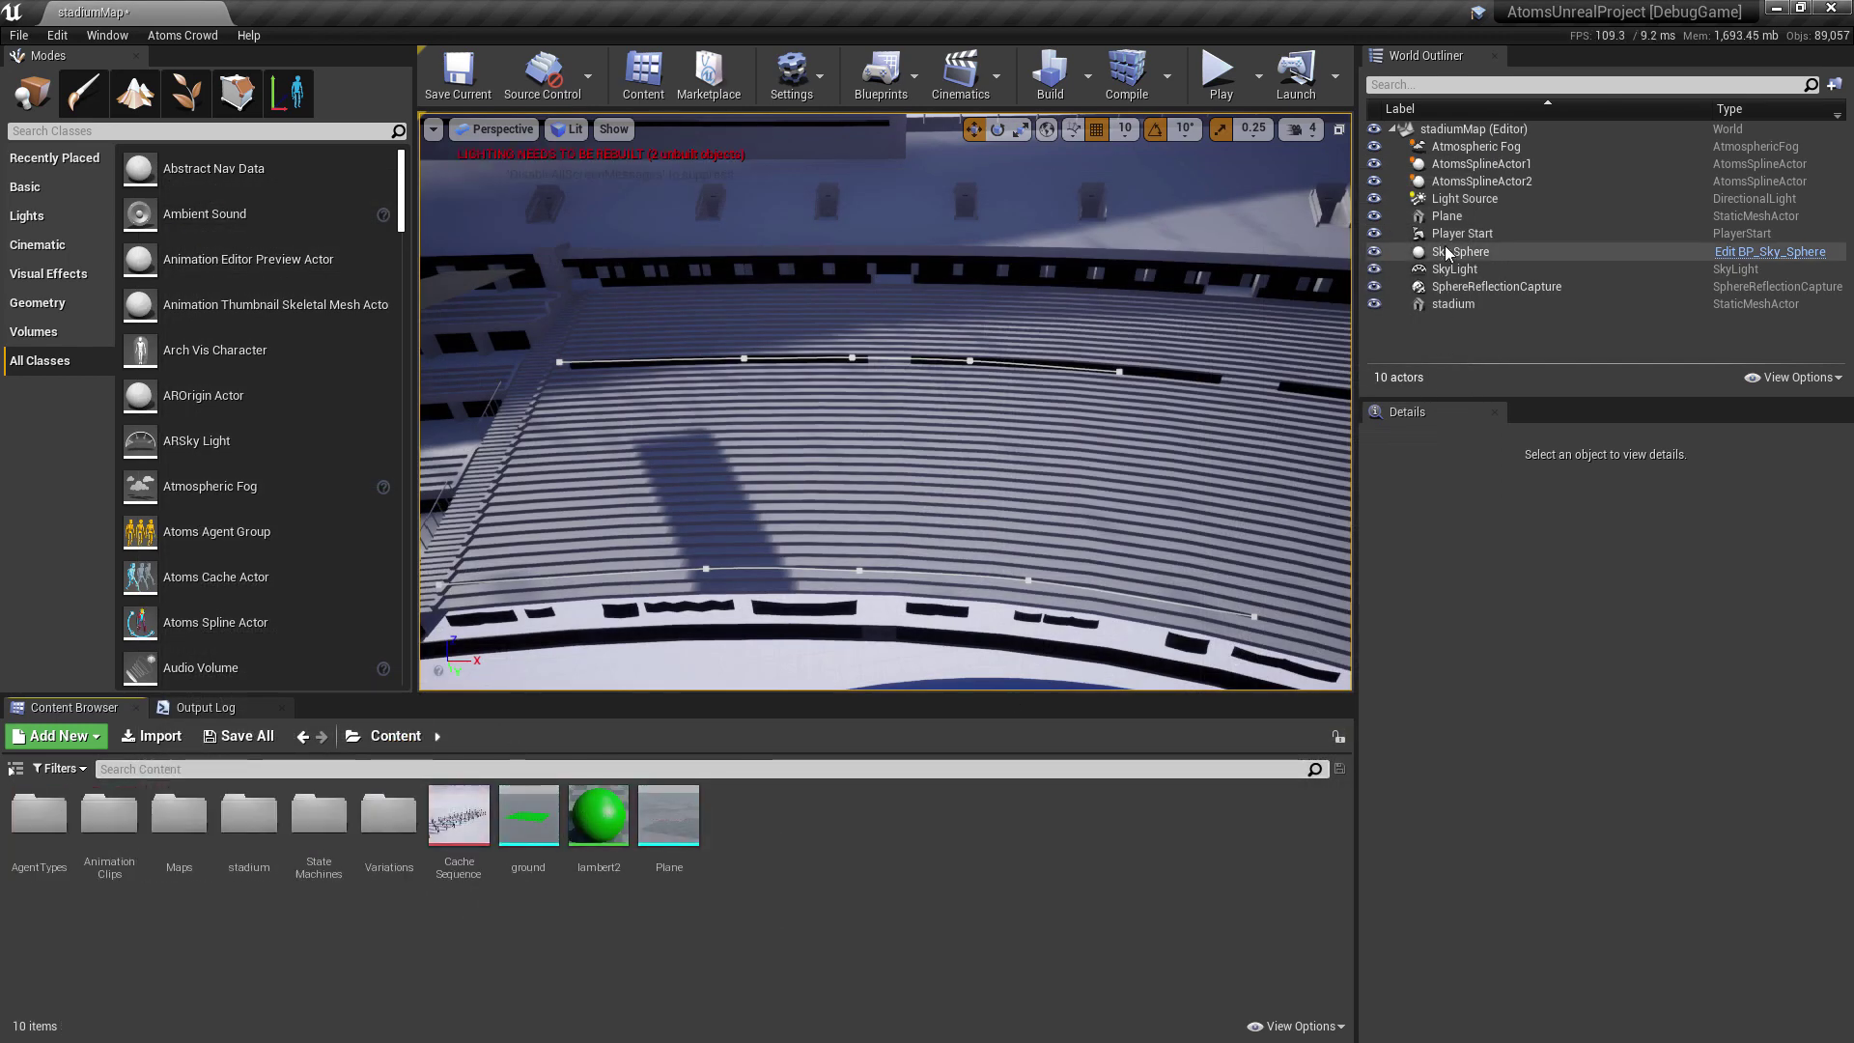
Place an Atoms Agent Group on the stadium stands and add a Curve Pair Layout Behaviour component to it
{"action": "left_click_drag", "start_coordinate": [227, 533], "coordinate": [818, 455]}
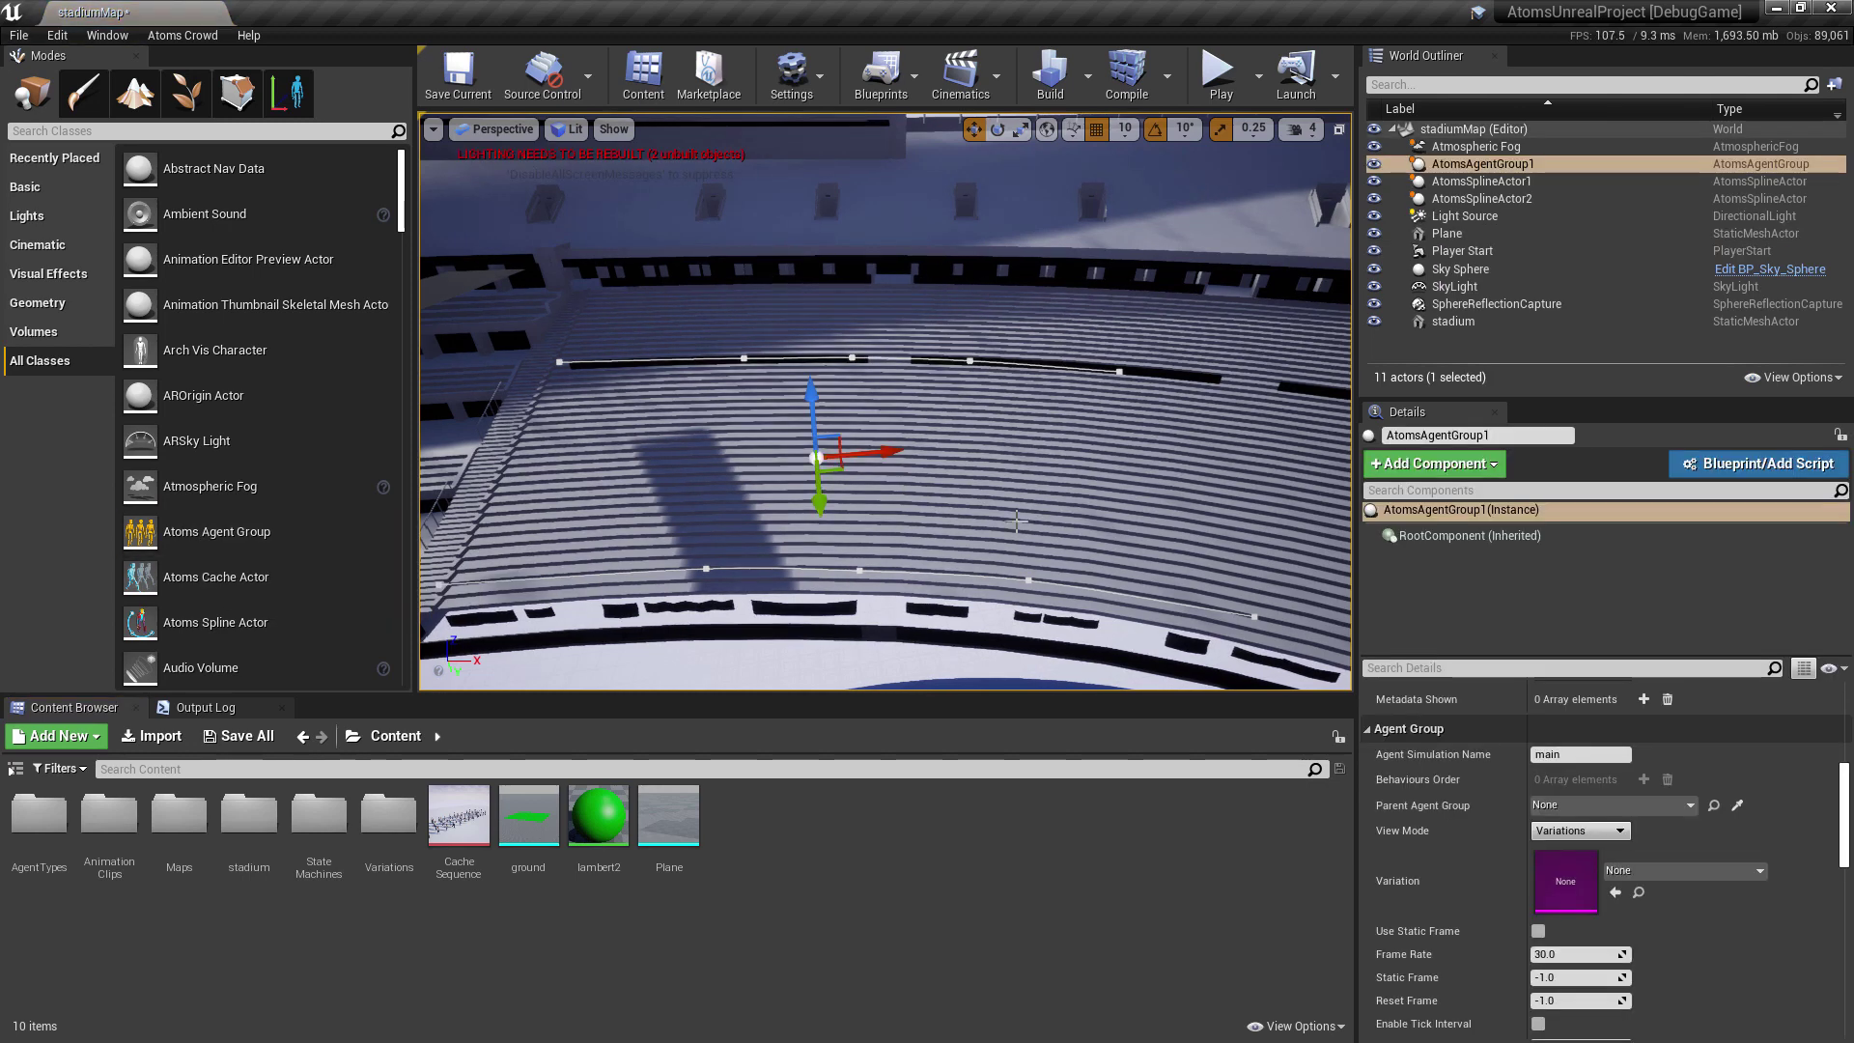
{"action": "left_click", "coordinate": [1458, 462]}
{"action": "type", "text": "curve"}
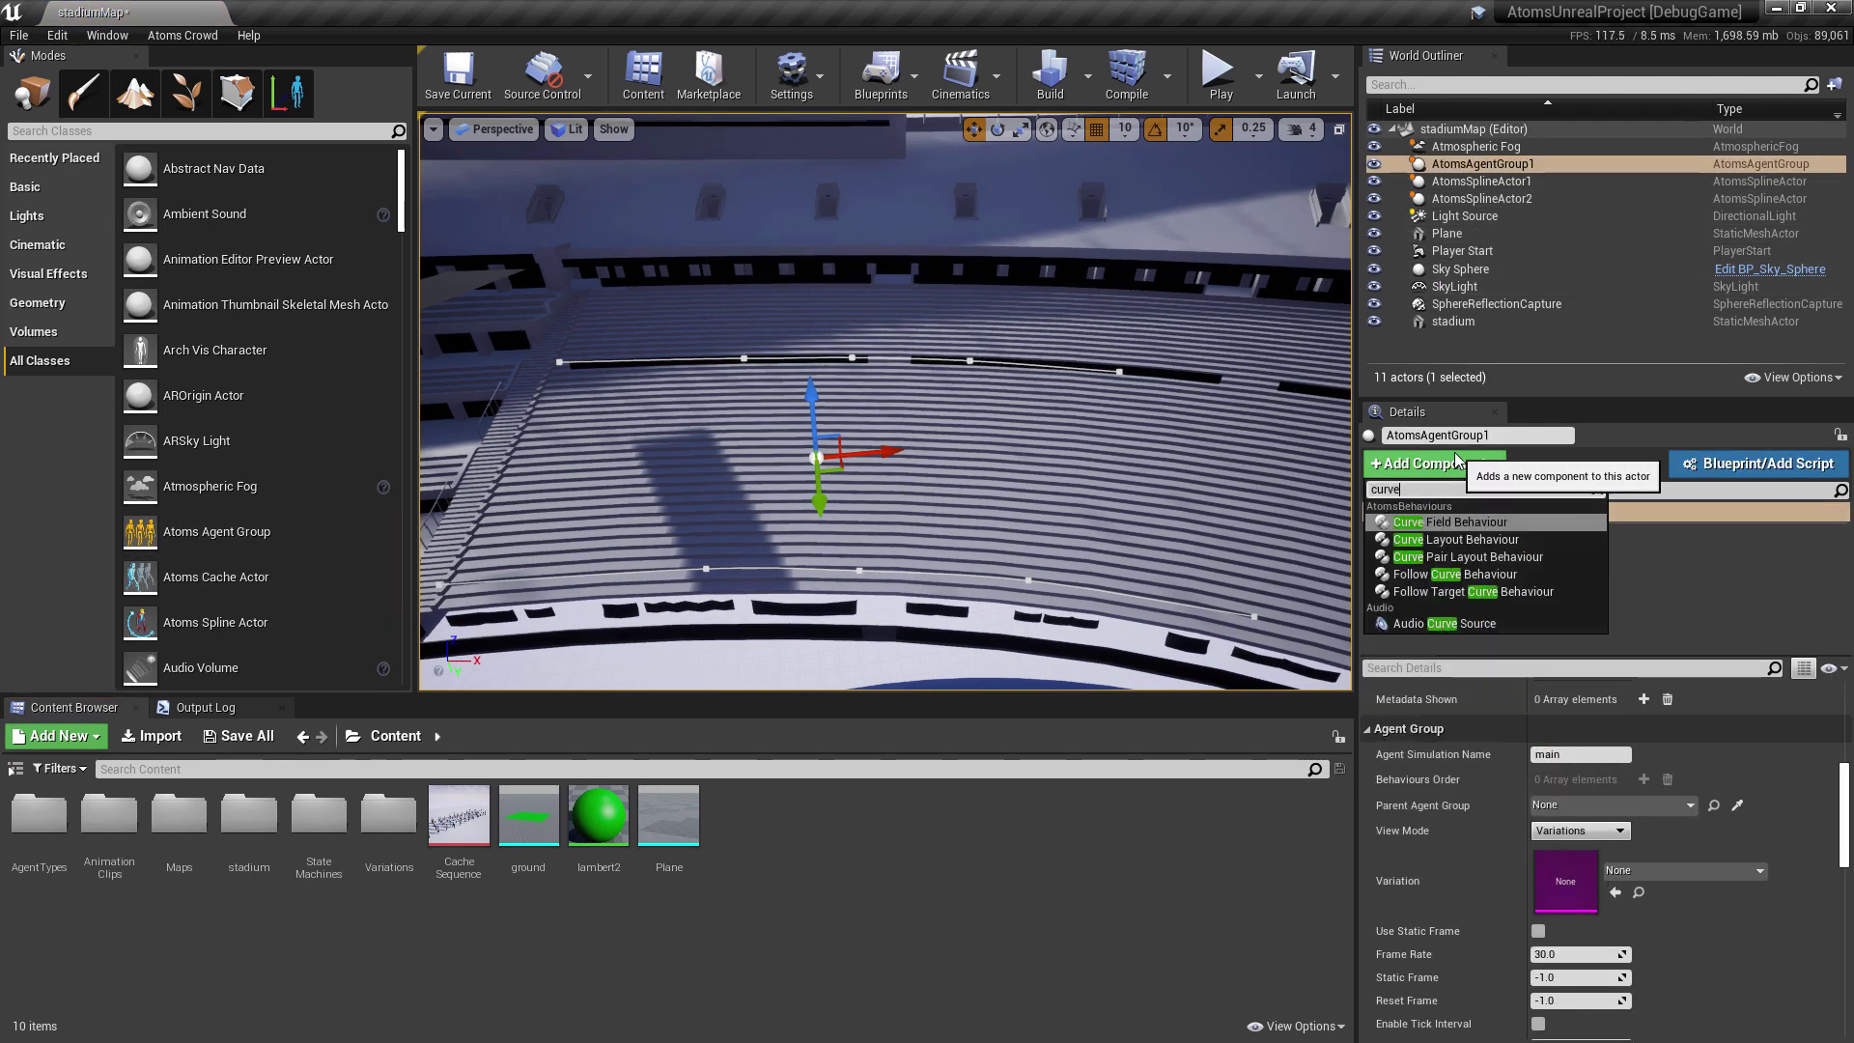
{"action": "key", "text": "Down"}
{"action": "key", "text": "Down"}
{"action": "key", "text": "Return"}
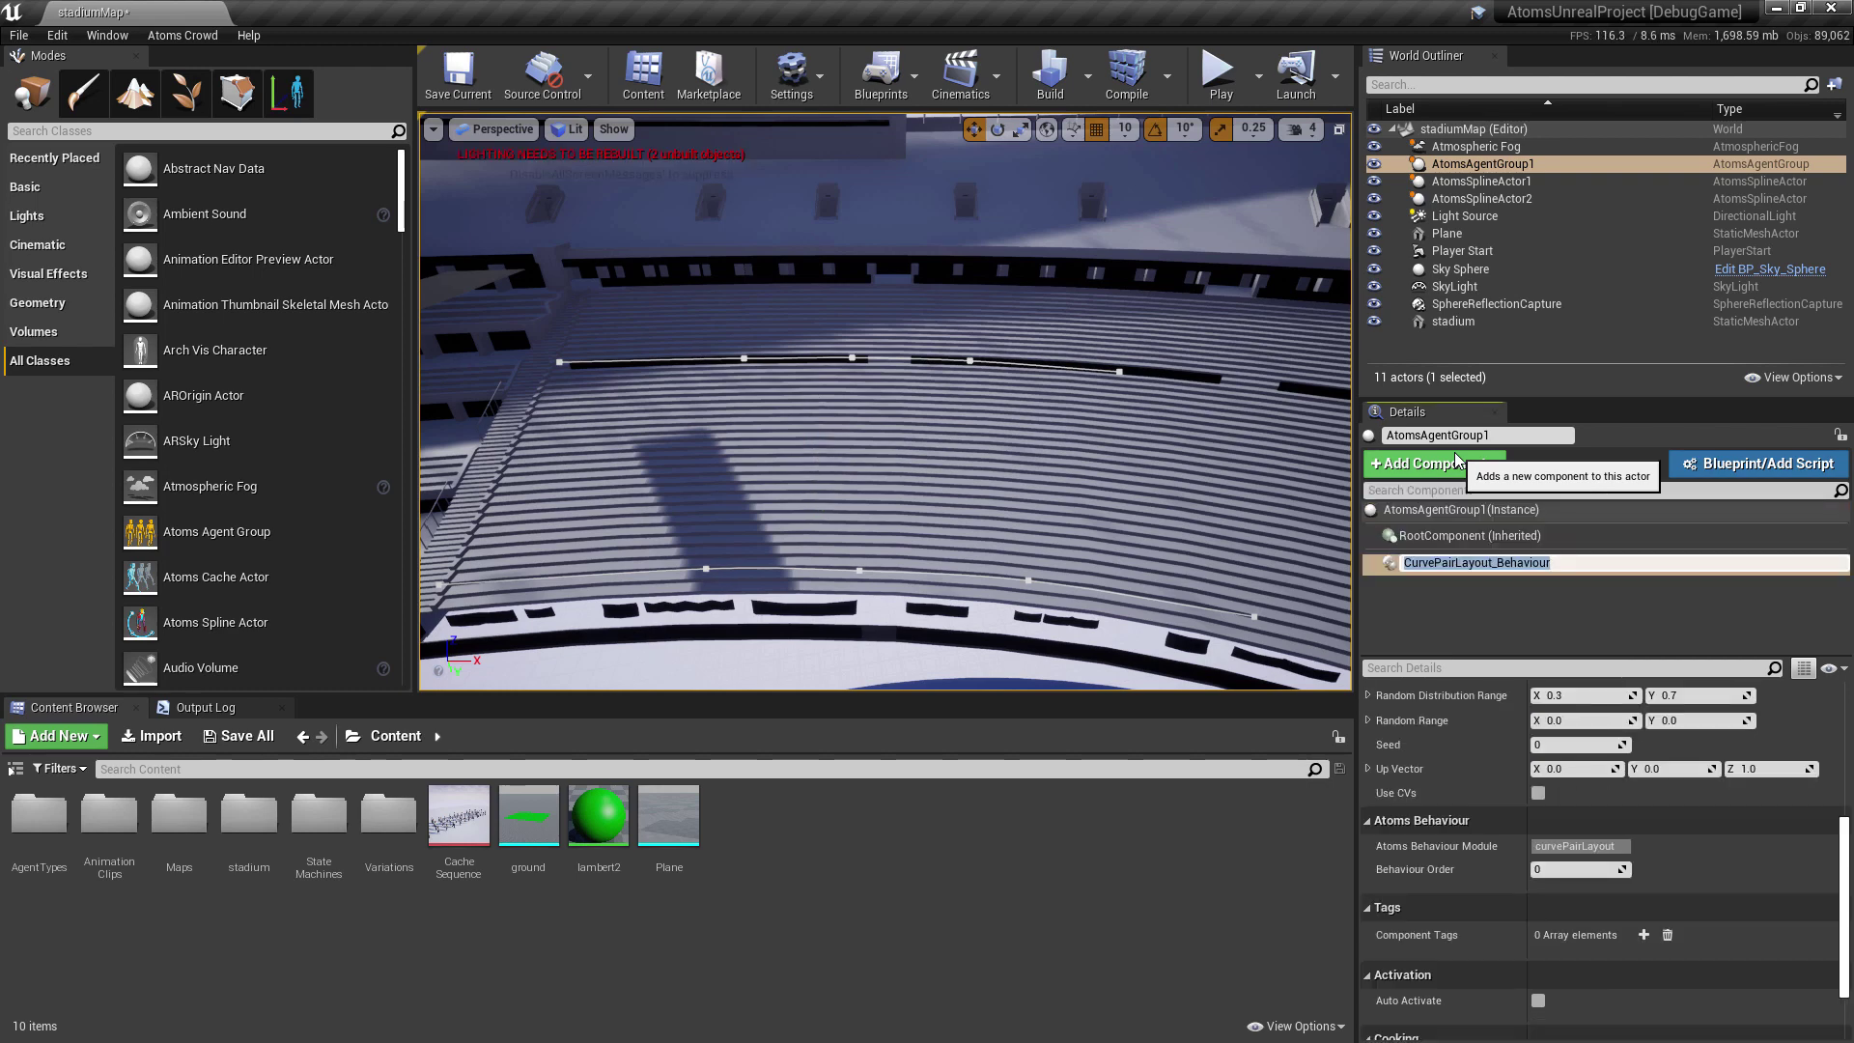
Add a State Machine Behaviour component to the agent group, keeping its default name, and review its settings
{"action": "left_click", "coordinate": [1458, 463]}
{"action": "type", "text": "state"}
{"action": "key", "text": "Return"}
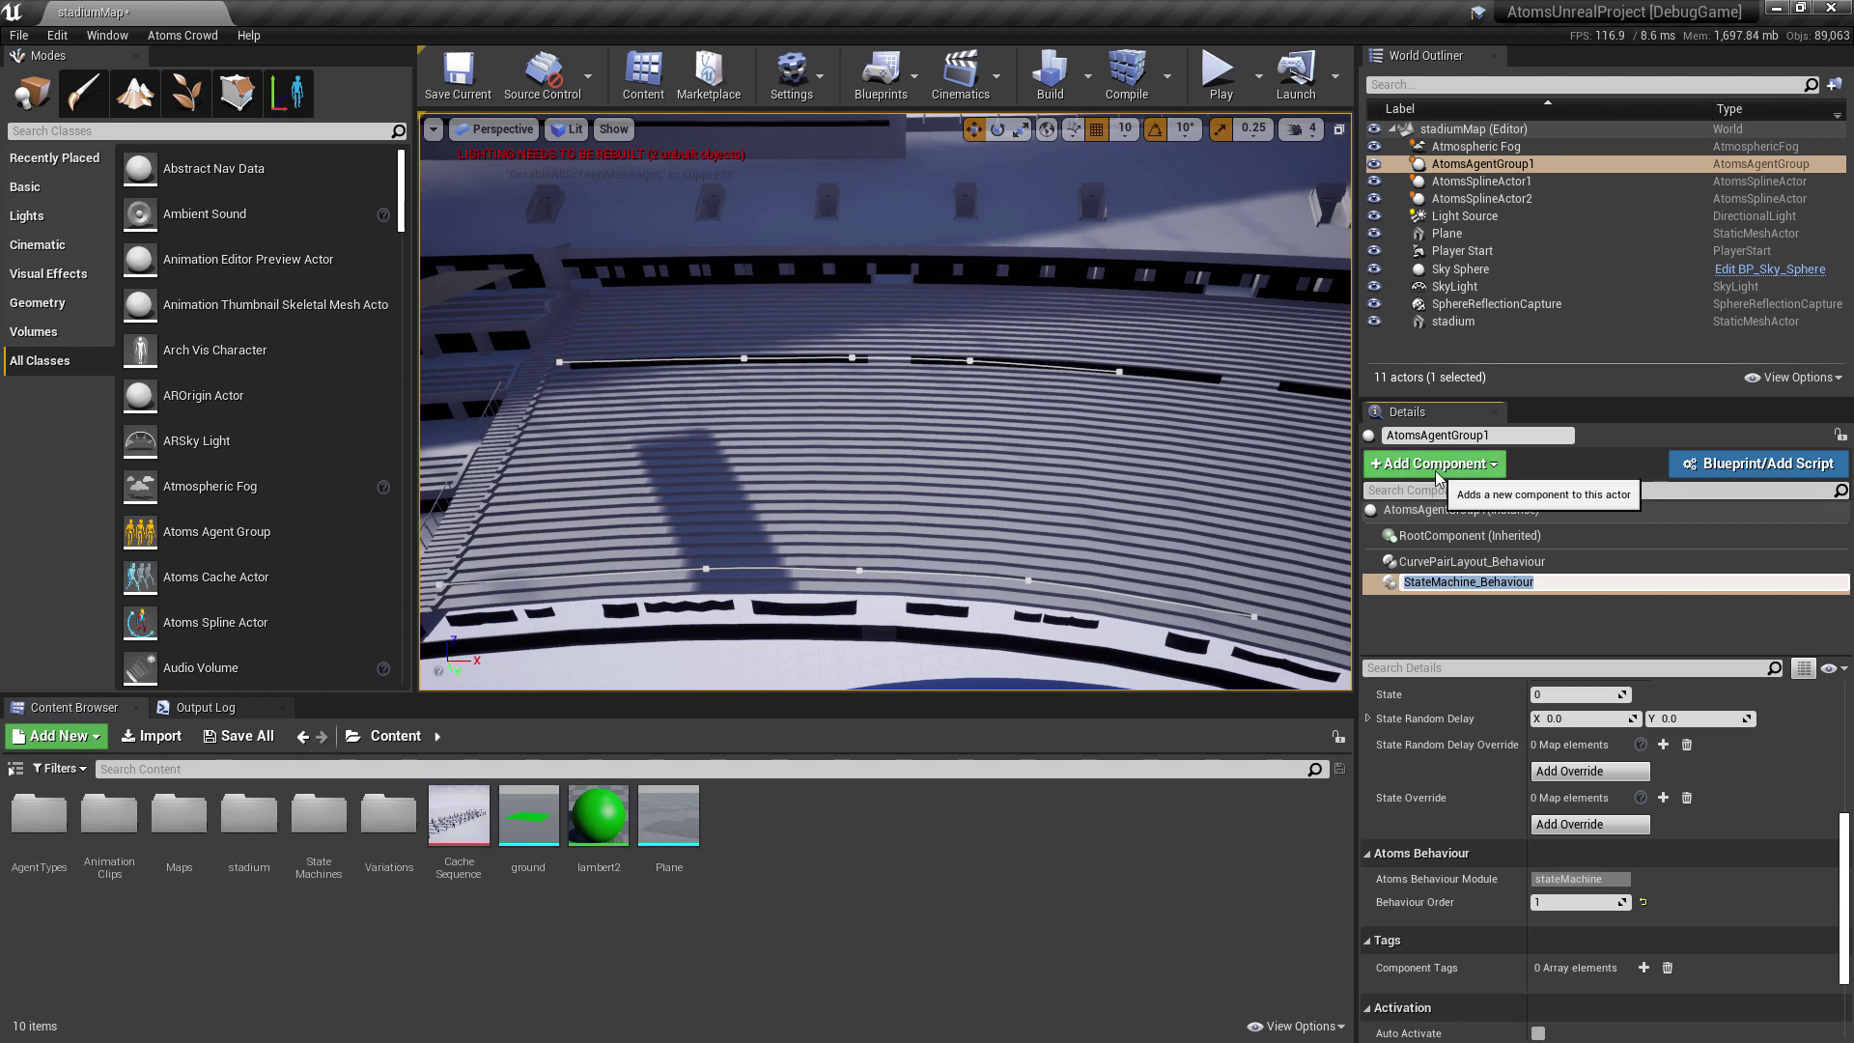
{"action": "key", "text": "Return"}
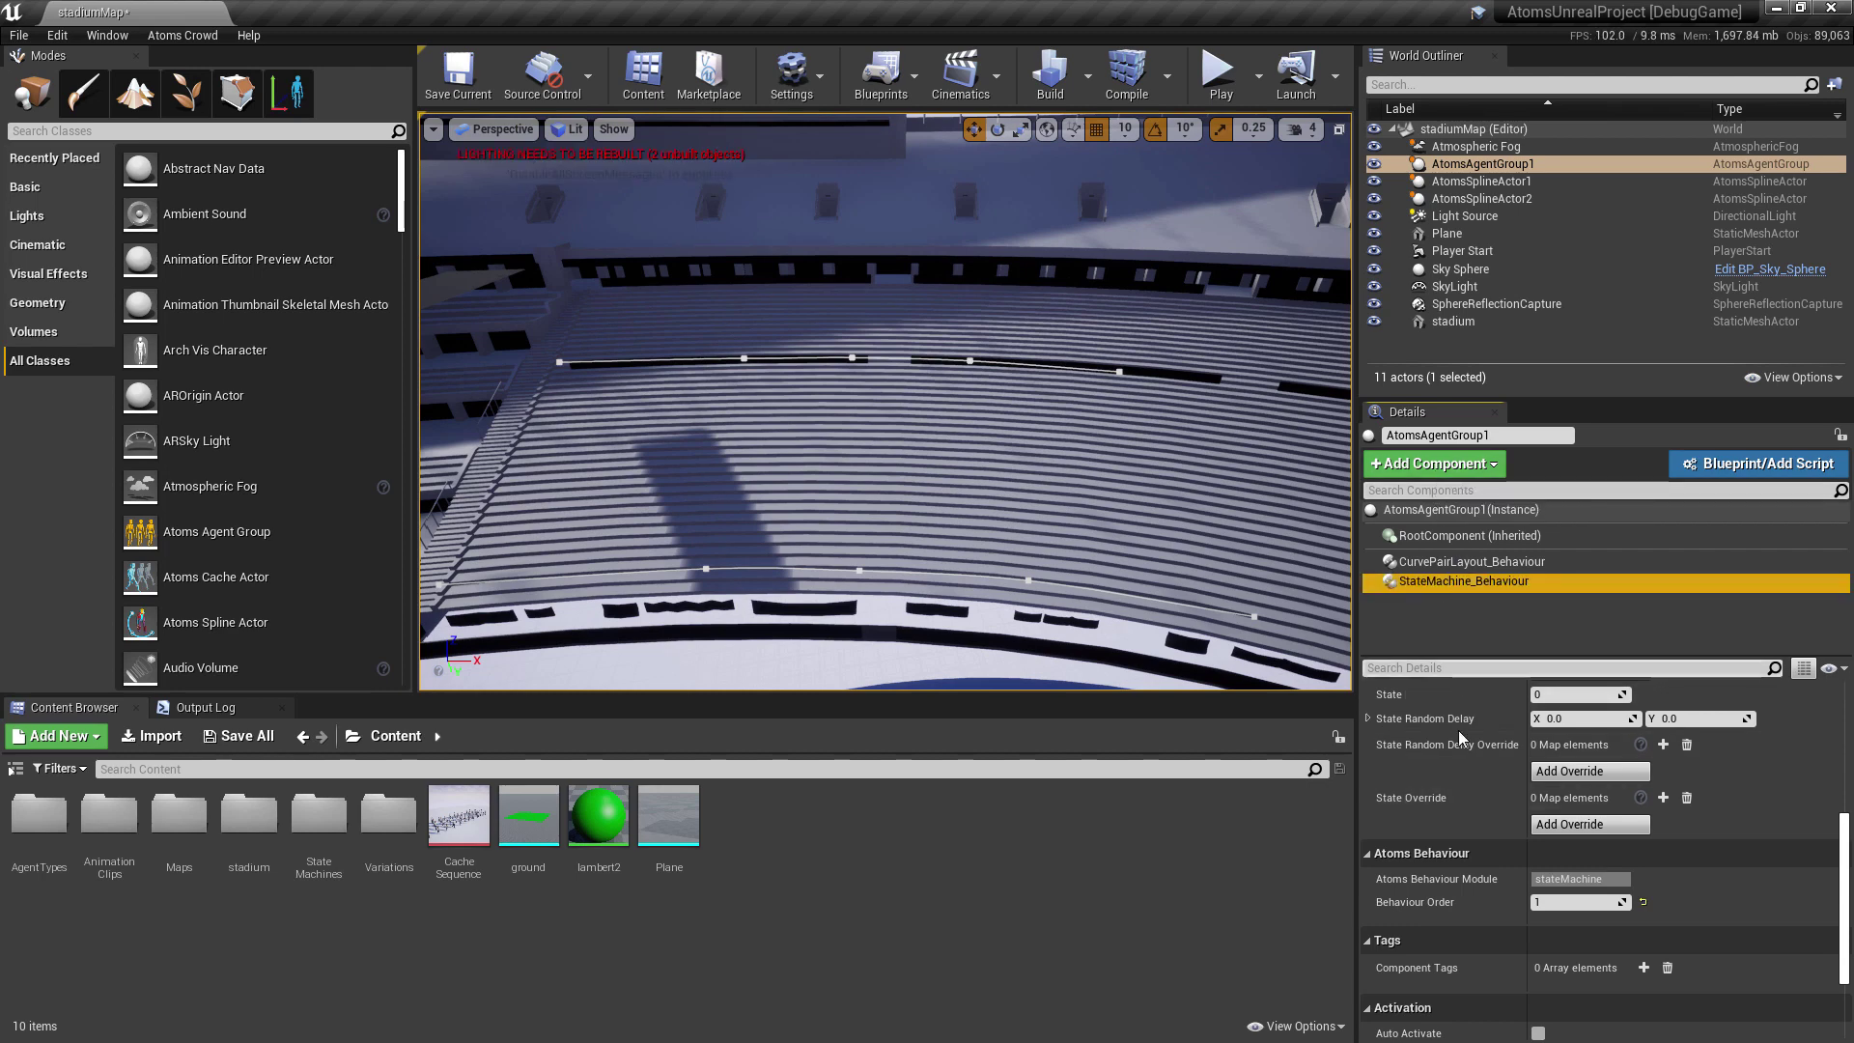
{"action": "scroll", "coordinate": [1459, 766], "scroll_direction": "up", "scroll_amount": 2}
{"action": "scroll", "coordinate": [1460, 766], "scroll_direction": "up", "scroll_amount": 6}
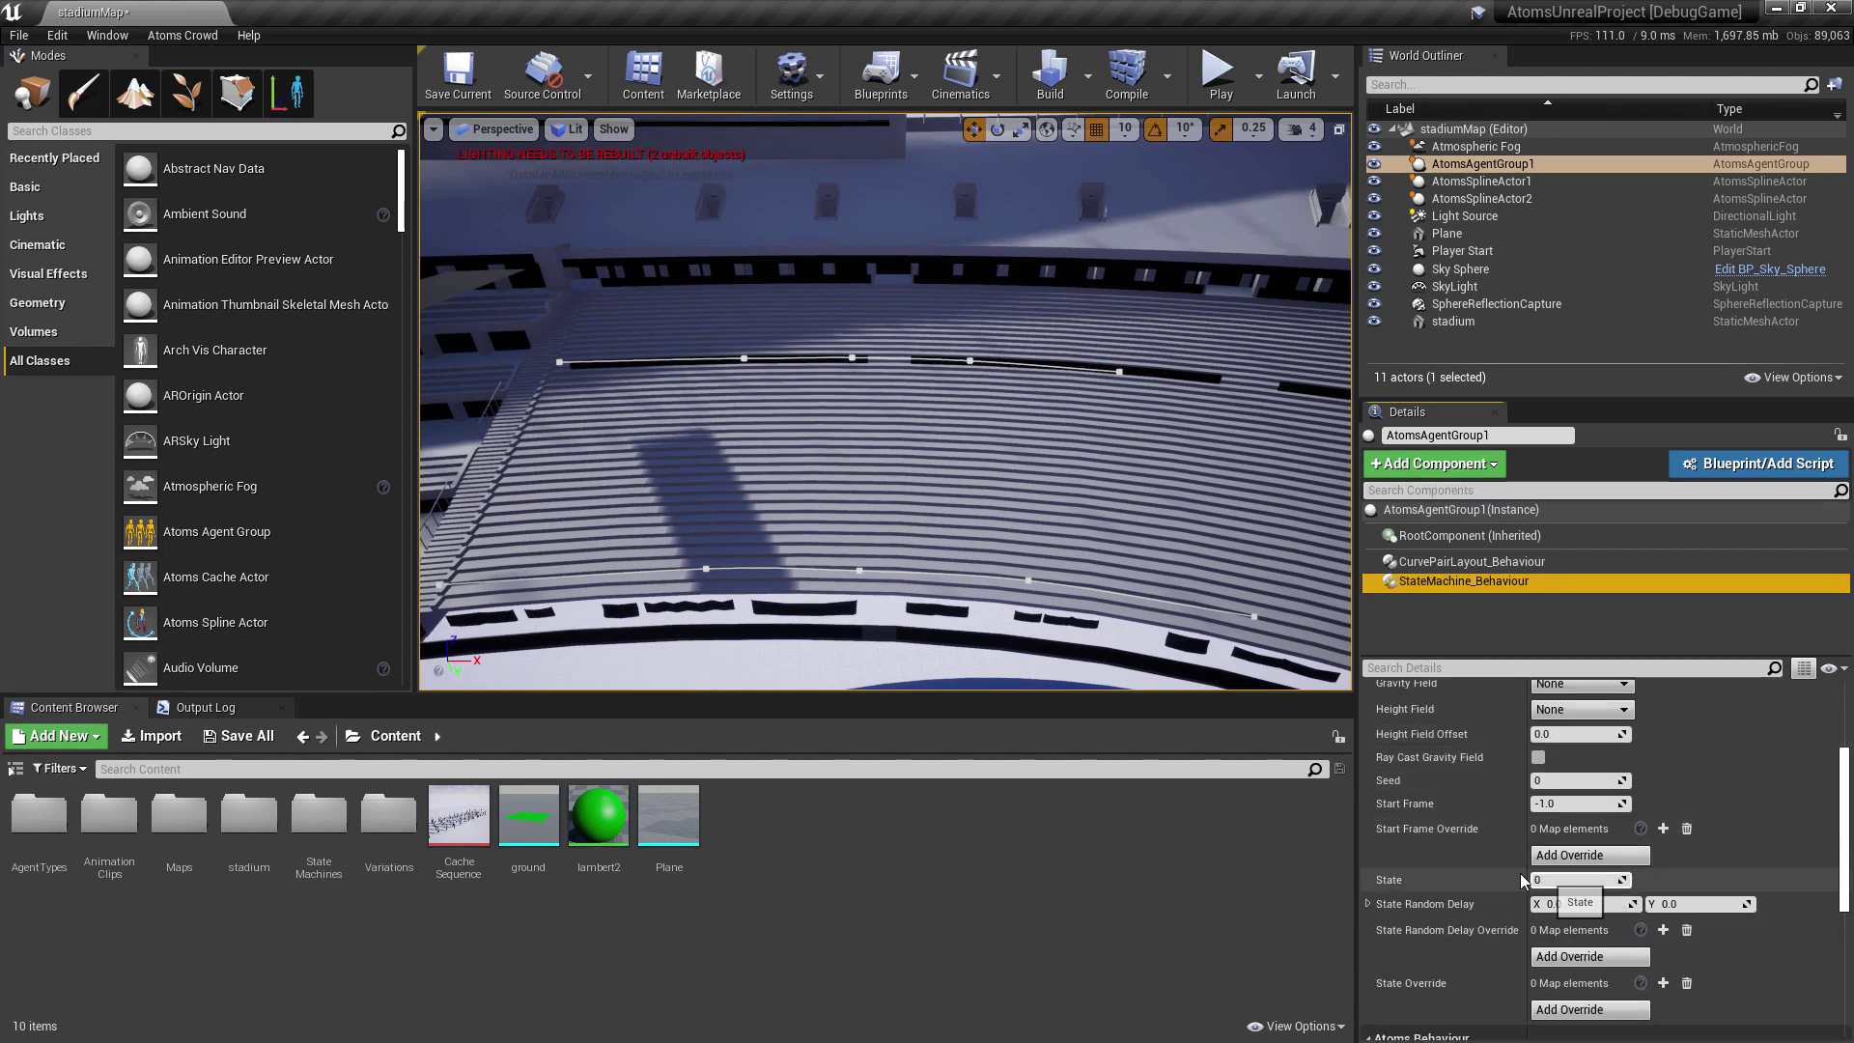
{"action": "scroll", "coordinate": [1491, 816], "scroll_direction": "up", "scroll_amount": 4}
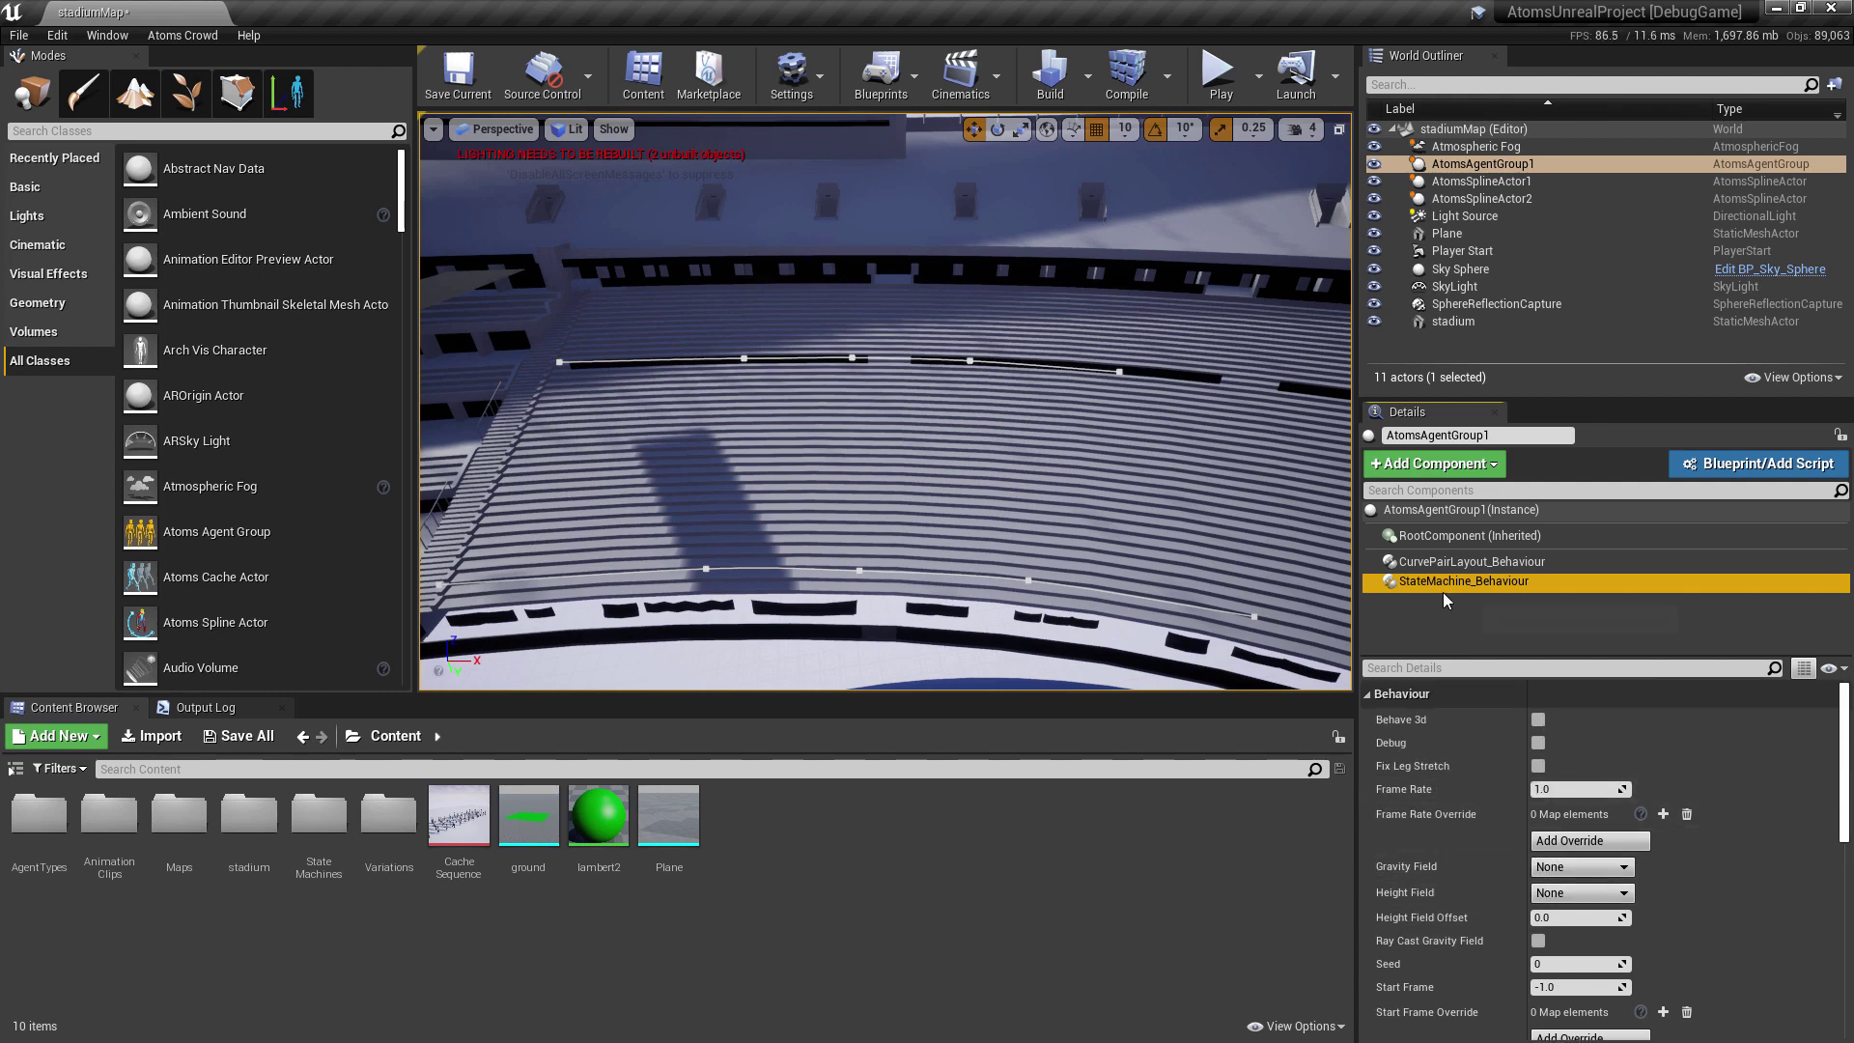
Set the Agent Type of the agent group's Curve Pair Layout behaviour to man_agentType
{"action": "left_click", "coordinate": [1445, 563]}
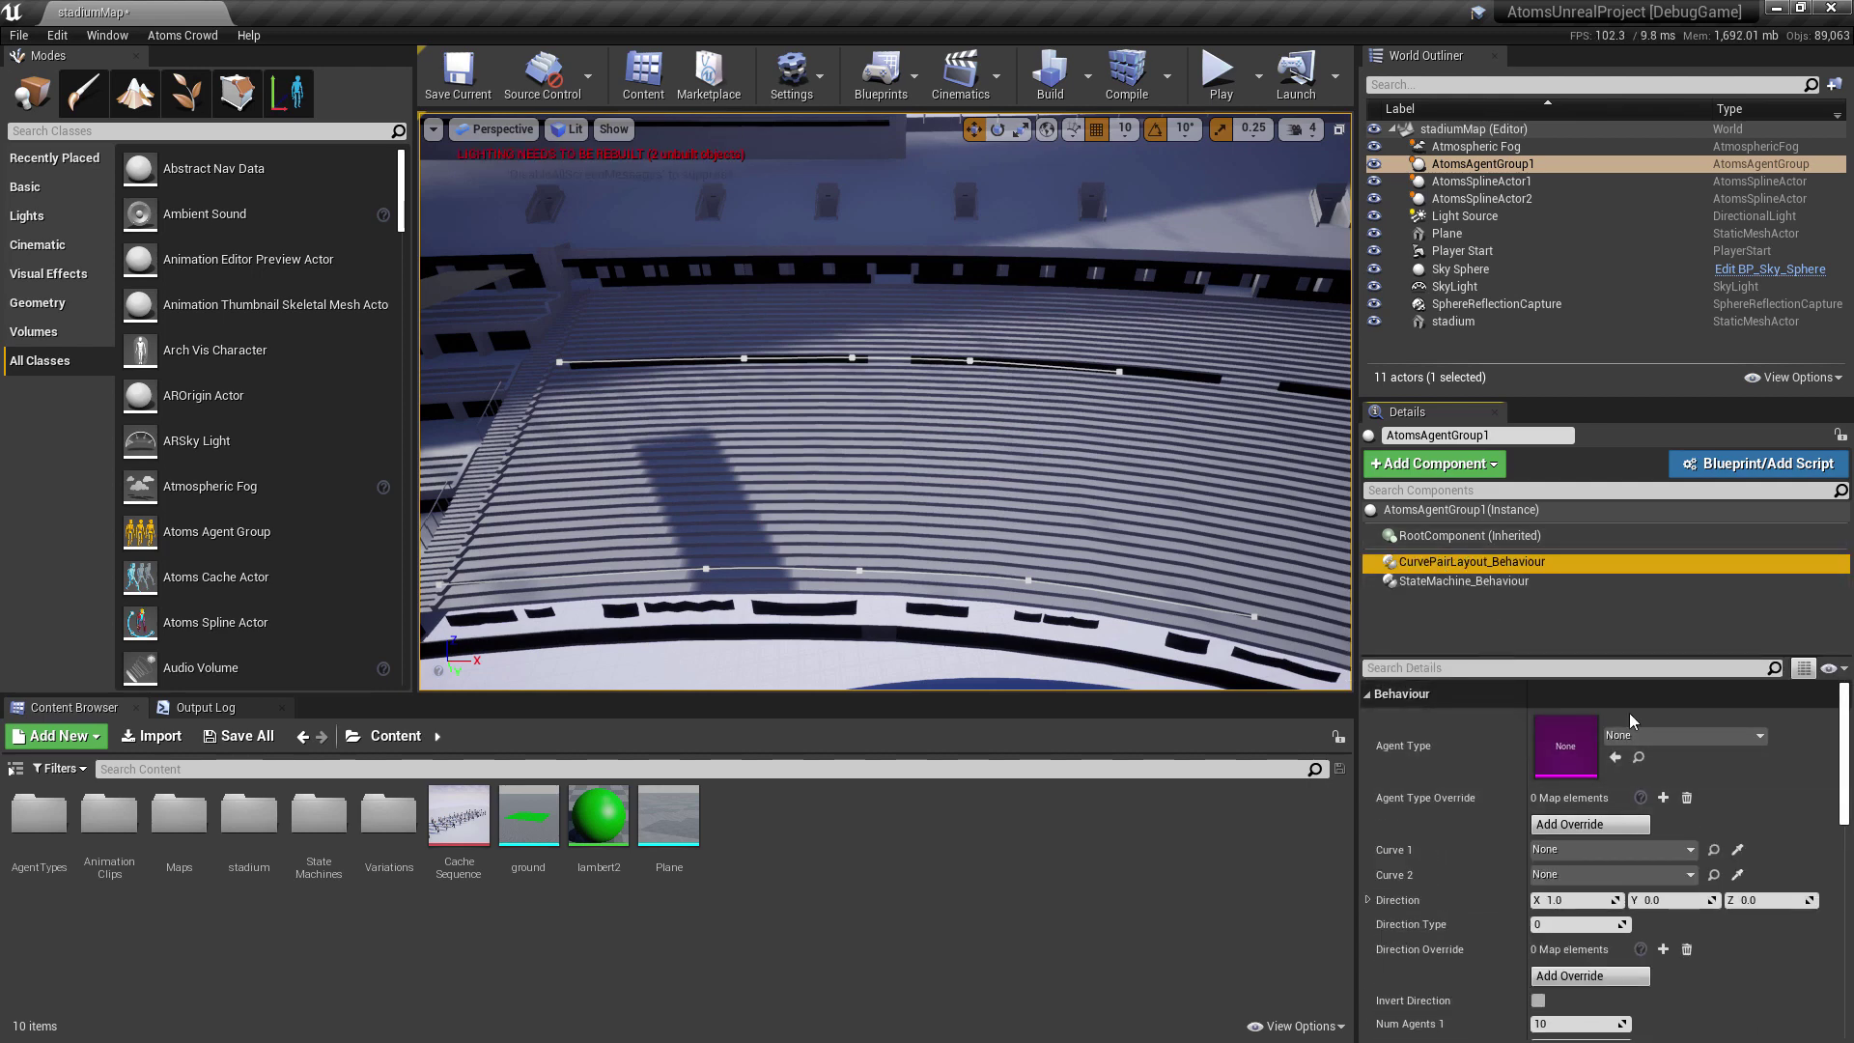
{"action": "left_click", "coordinate": [1644, 736]}
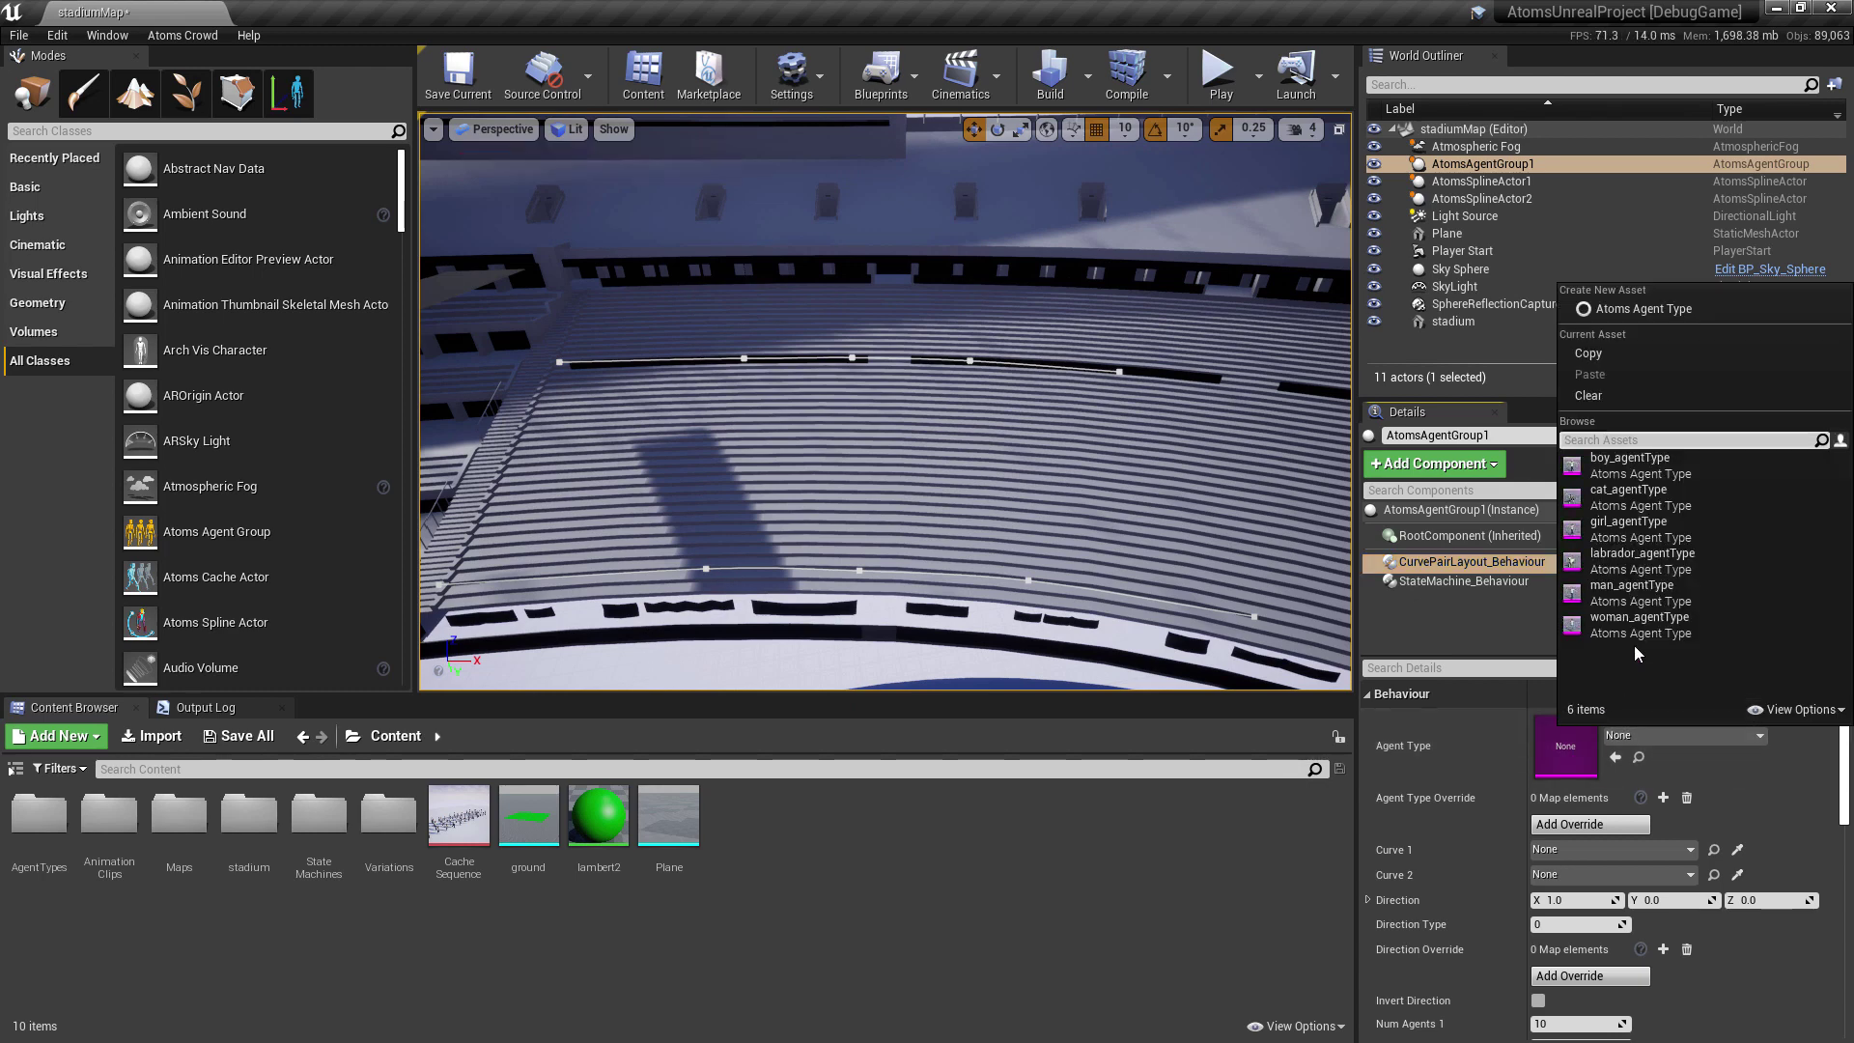
{"action": "left_click", "coordinate": [1632, 598]}
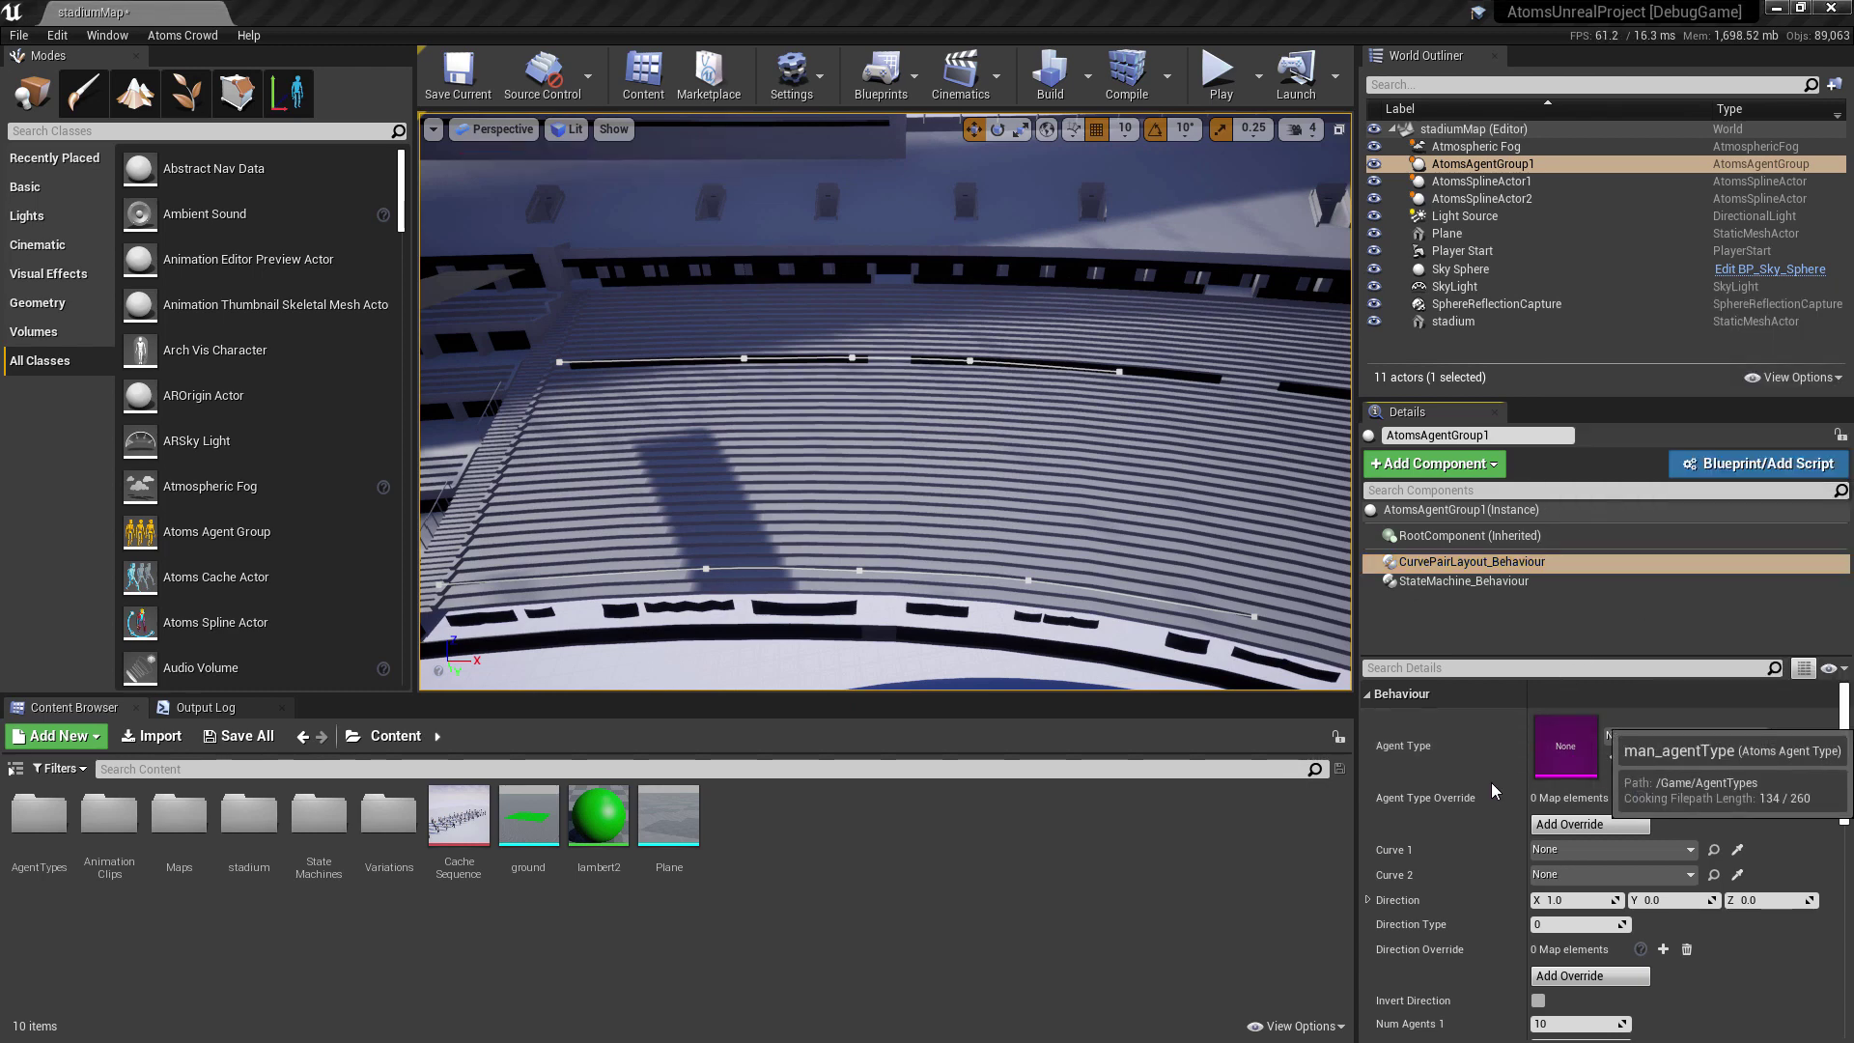
Assign AtomsSplineActor1 as Curve 1 and AtomsSplineActor2 as Curve 2 of the Curve Pair Layout behaviour
{"action": "left_click", "coordinate": [1560, 821]}
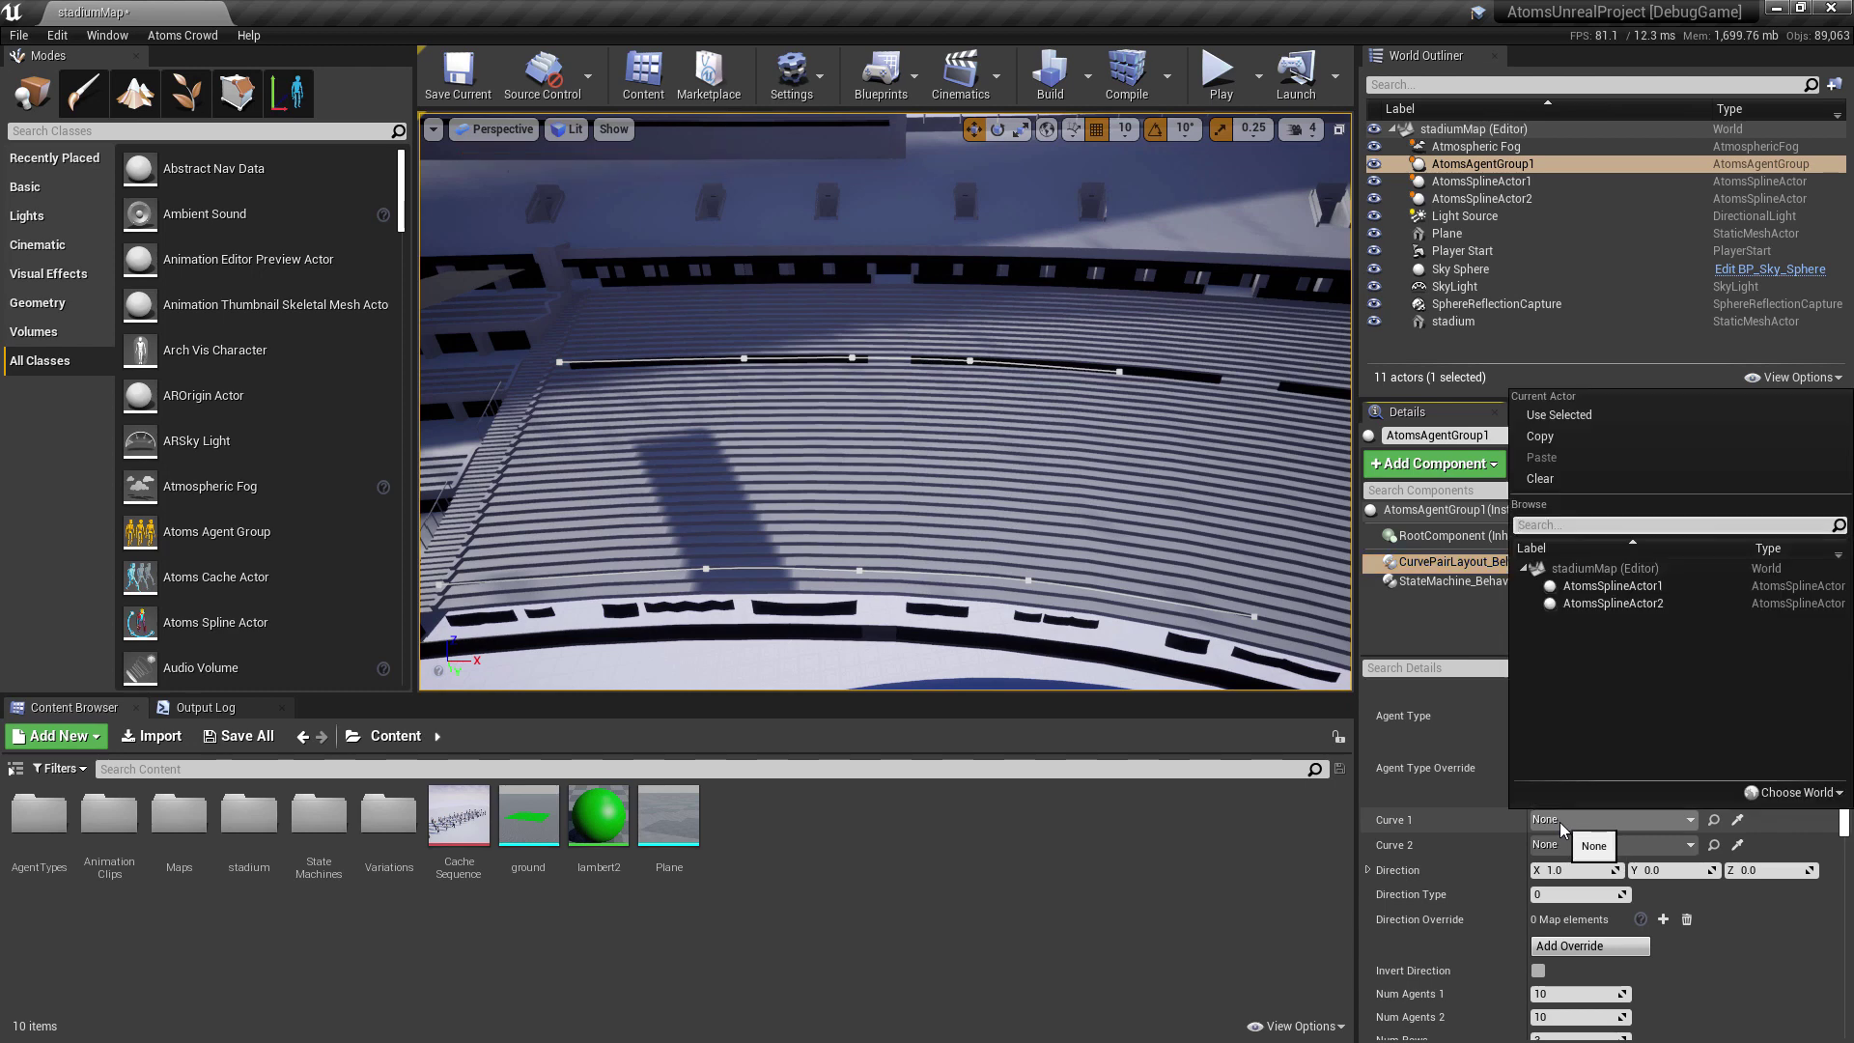
{"action": "left_click", "coordinate": [1576, 606]}
{"action": "left_click", "coordinate": [1602, 846]}
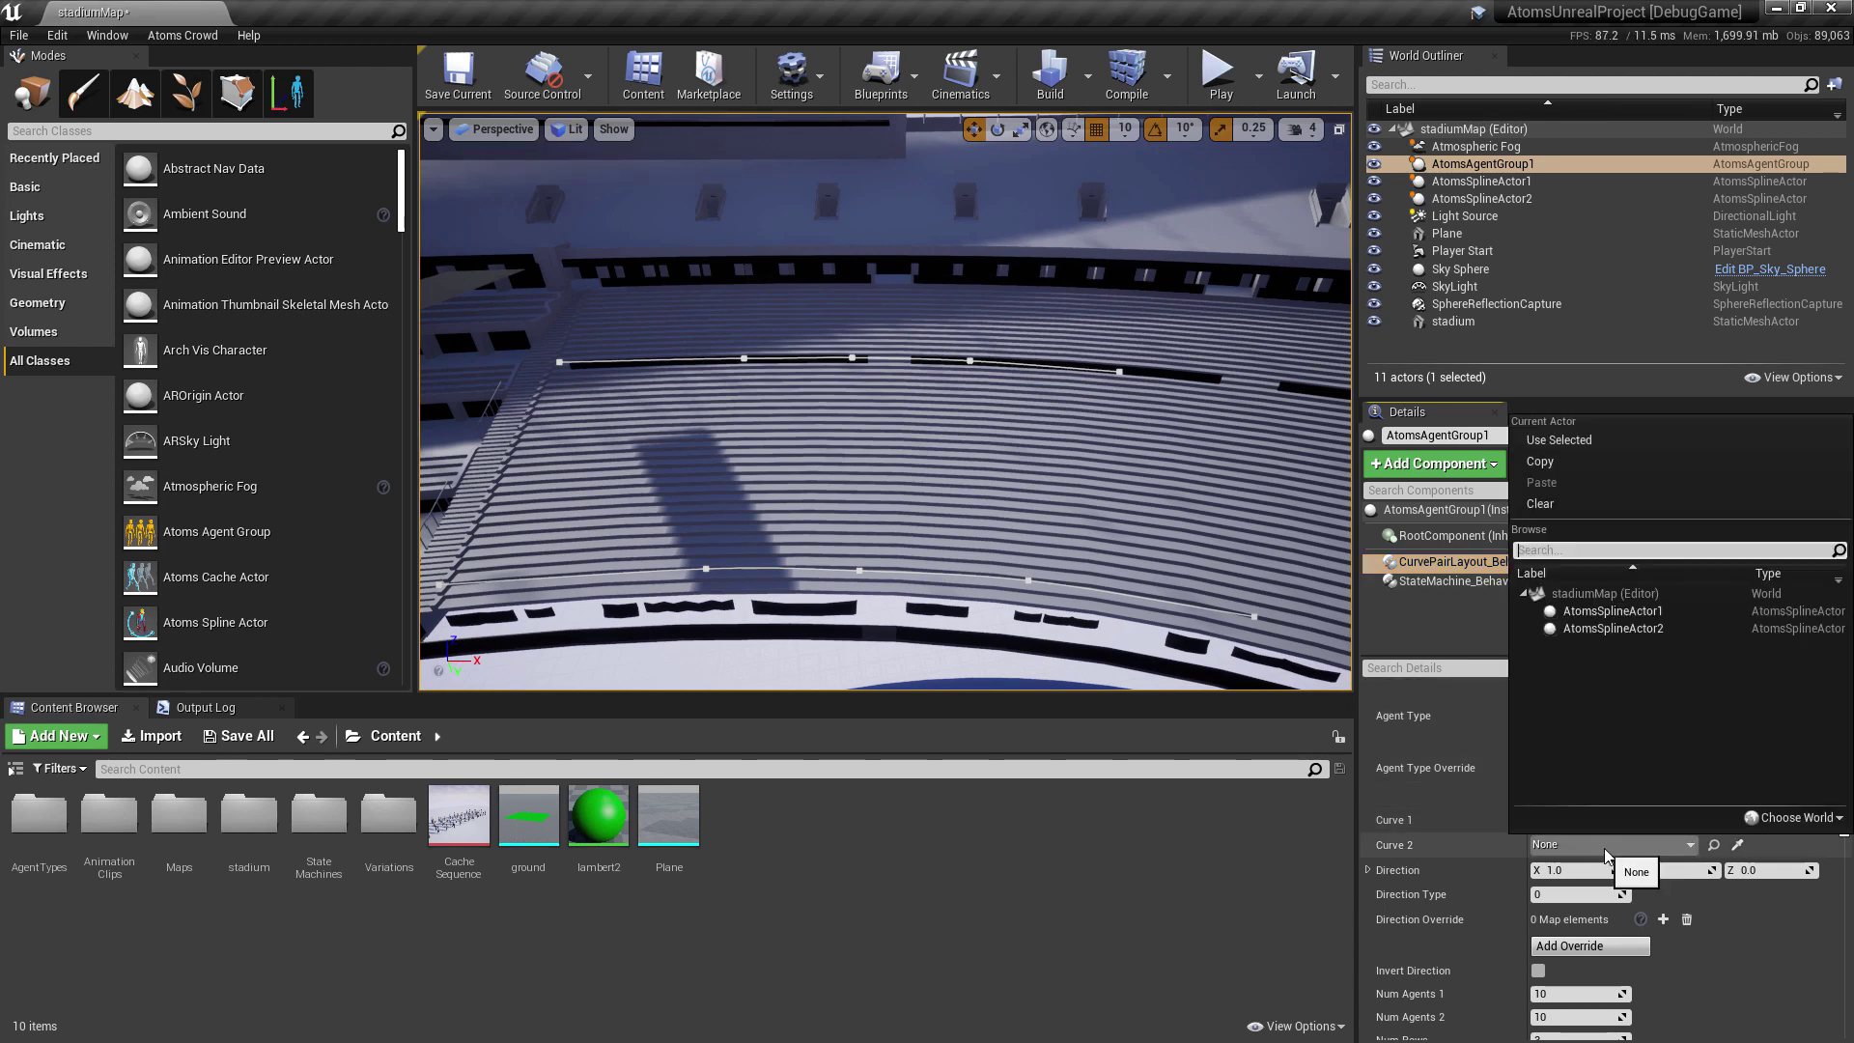
{"action": "left_click", "coordinate": [1602, 629]}
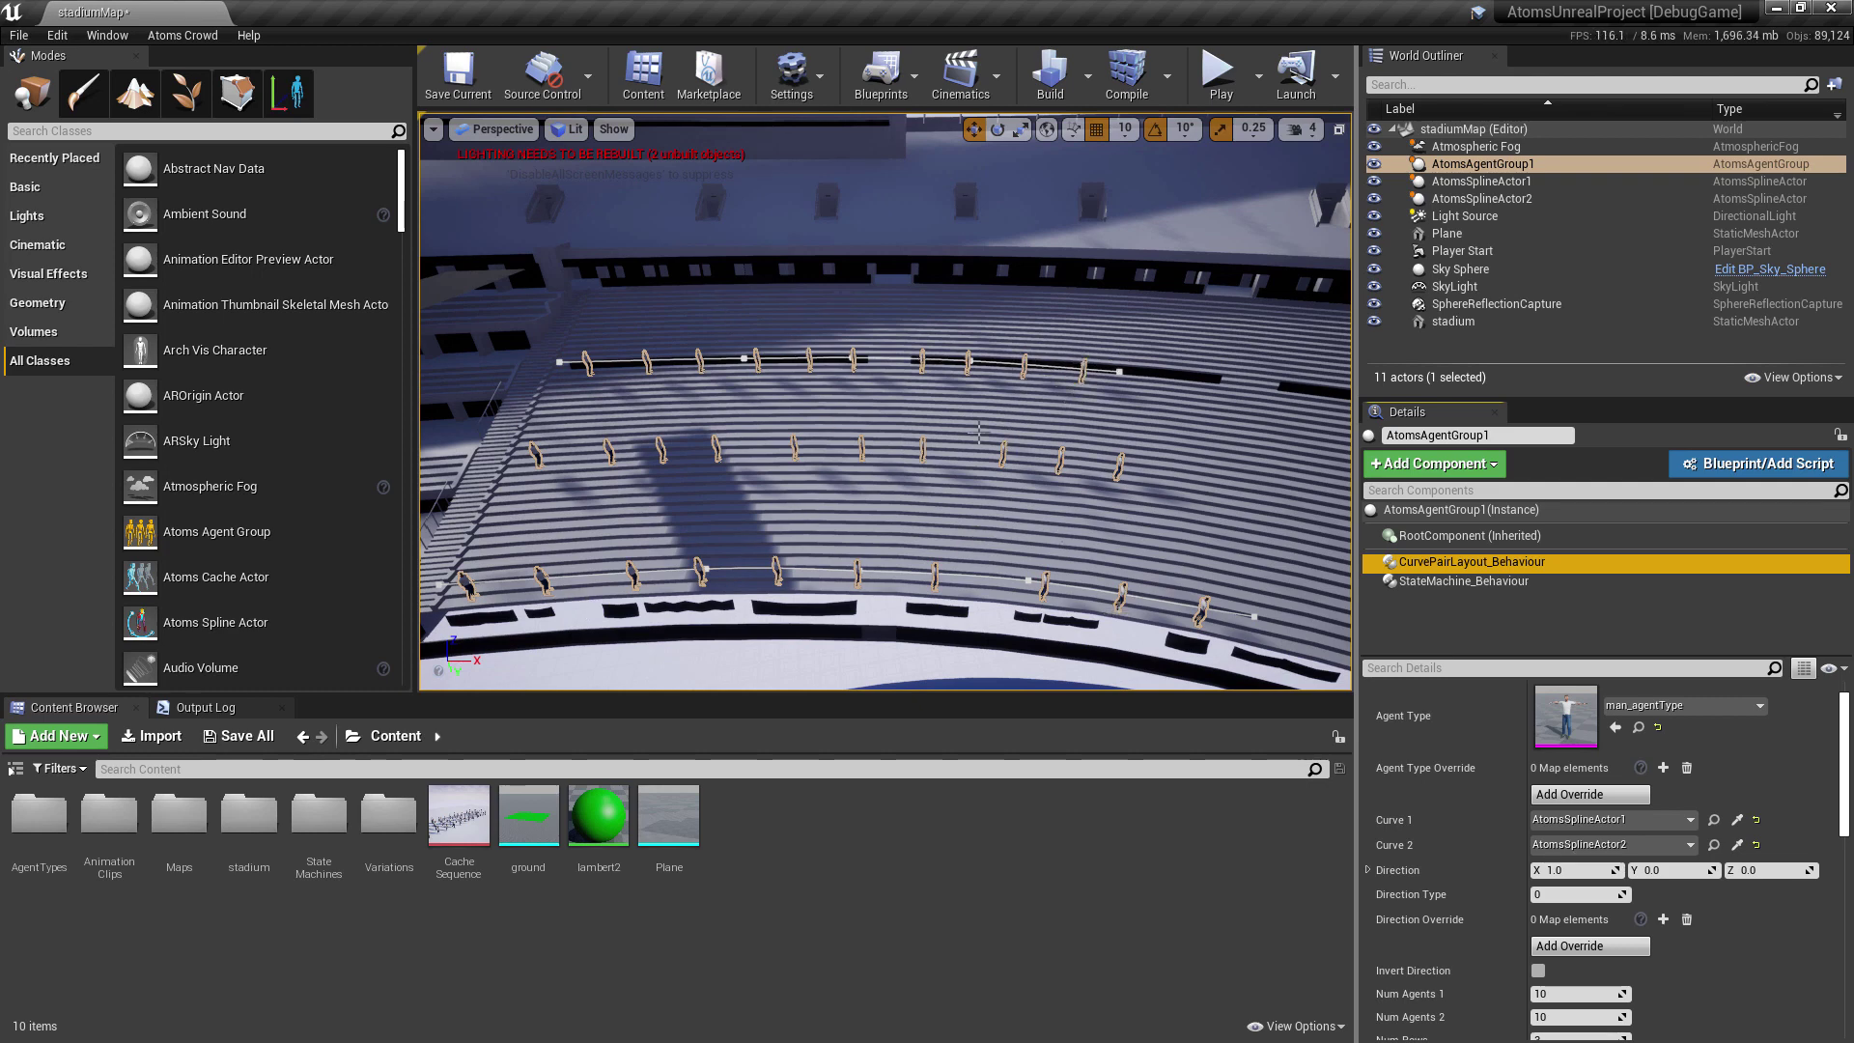
Set Num Rows of the Curve Pair Layout behaviour to 5
{"action": "scroll", "coordinate": [1468, 813], "scroll_direction": "down", "scroll_amount": 1}
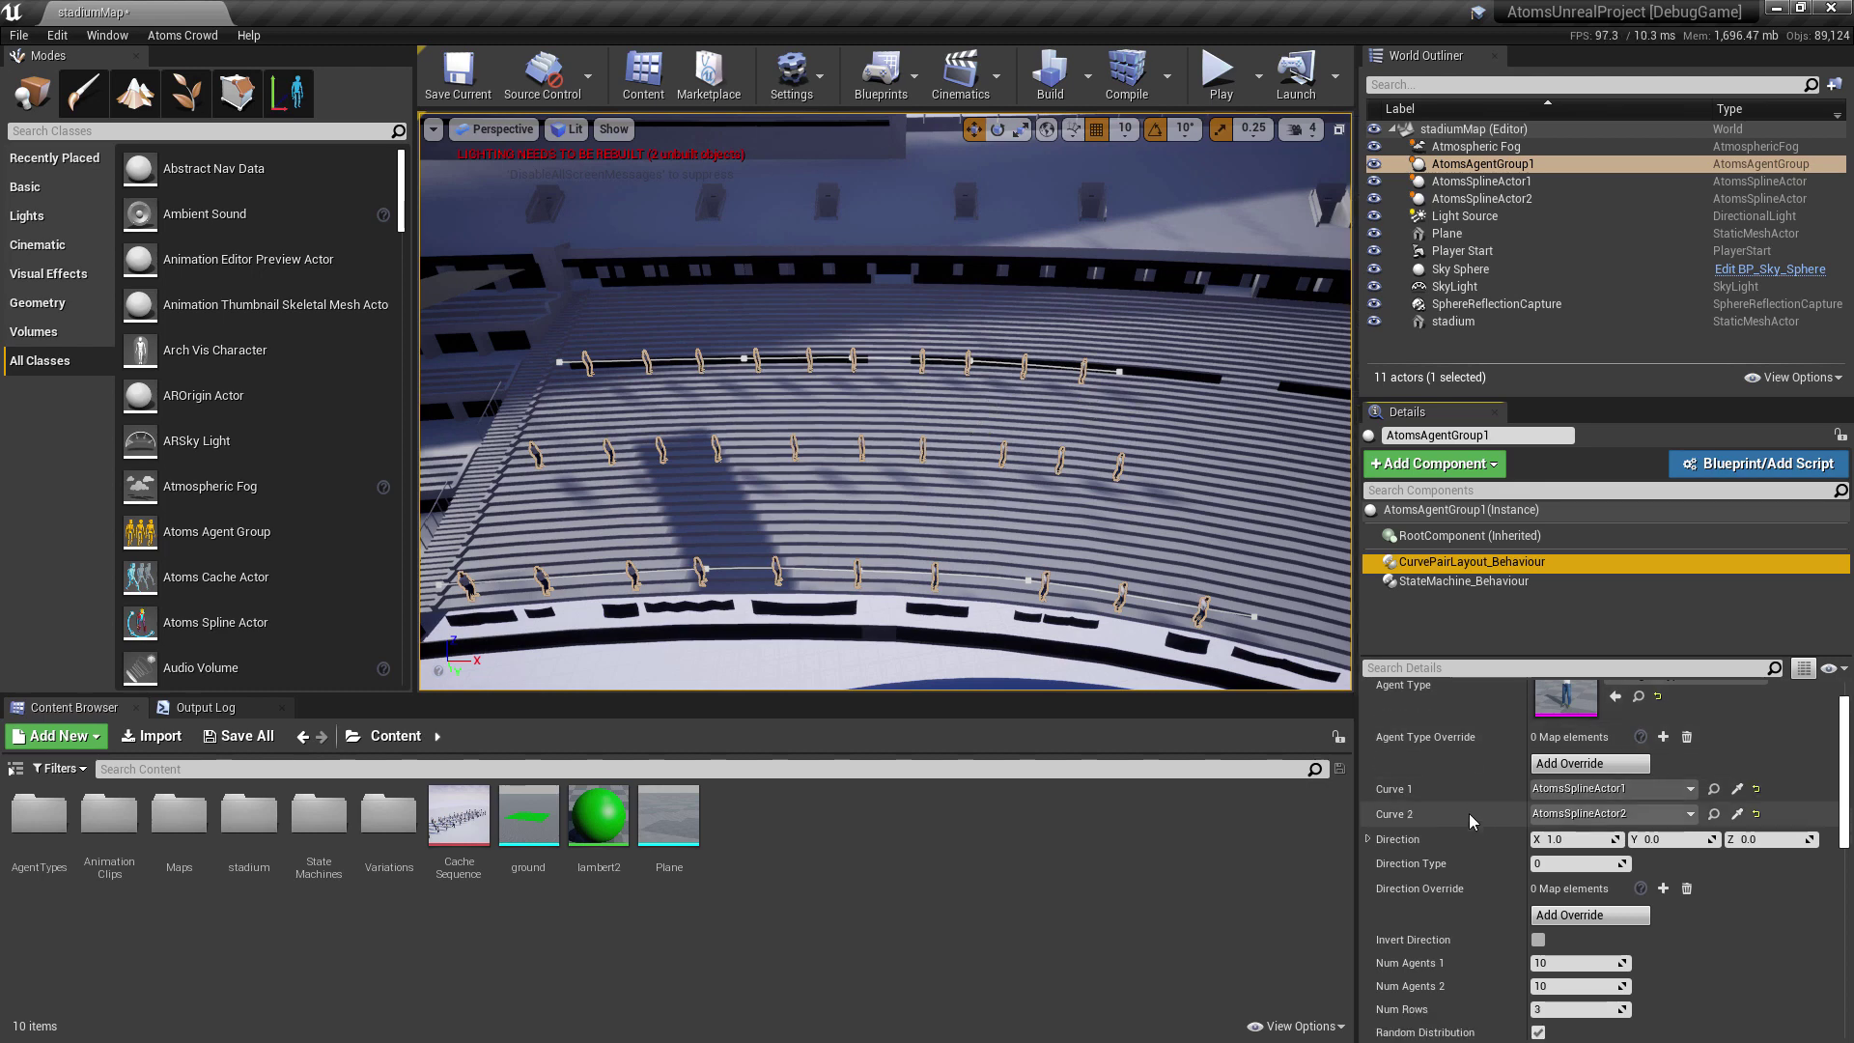
{"action": "scroll", "coordinate": [1463, 808], "scroll_direction": "down", "scroll_amount": 4}
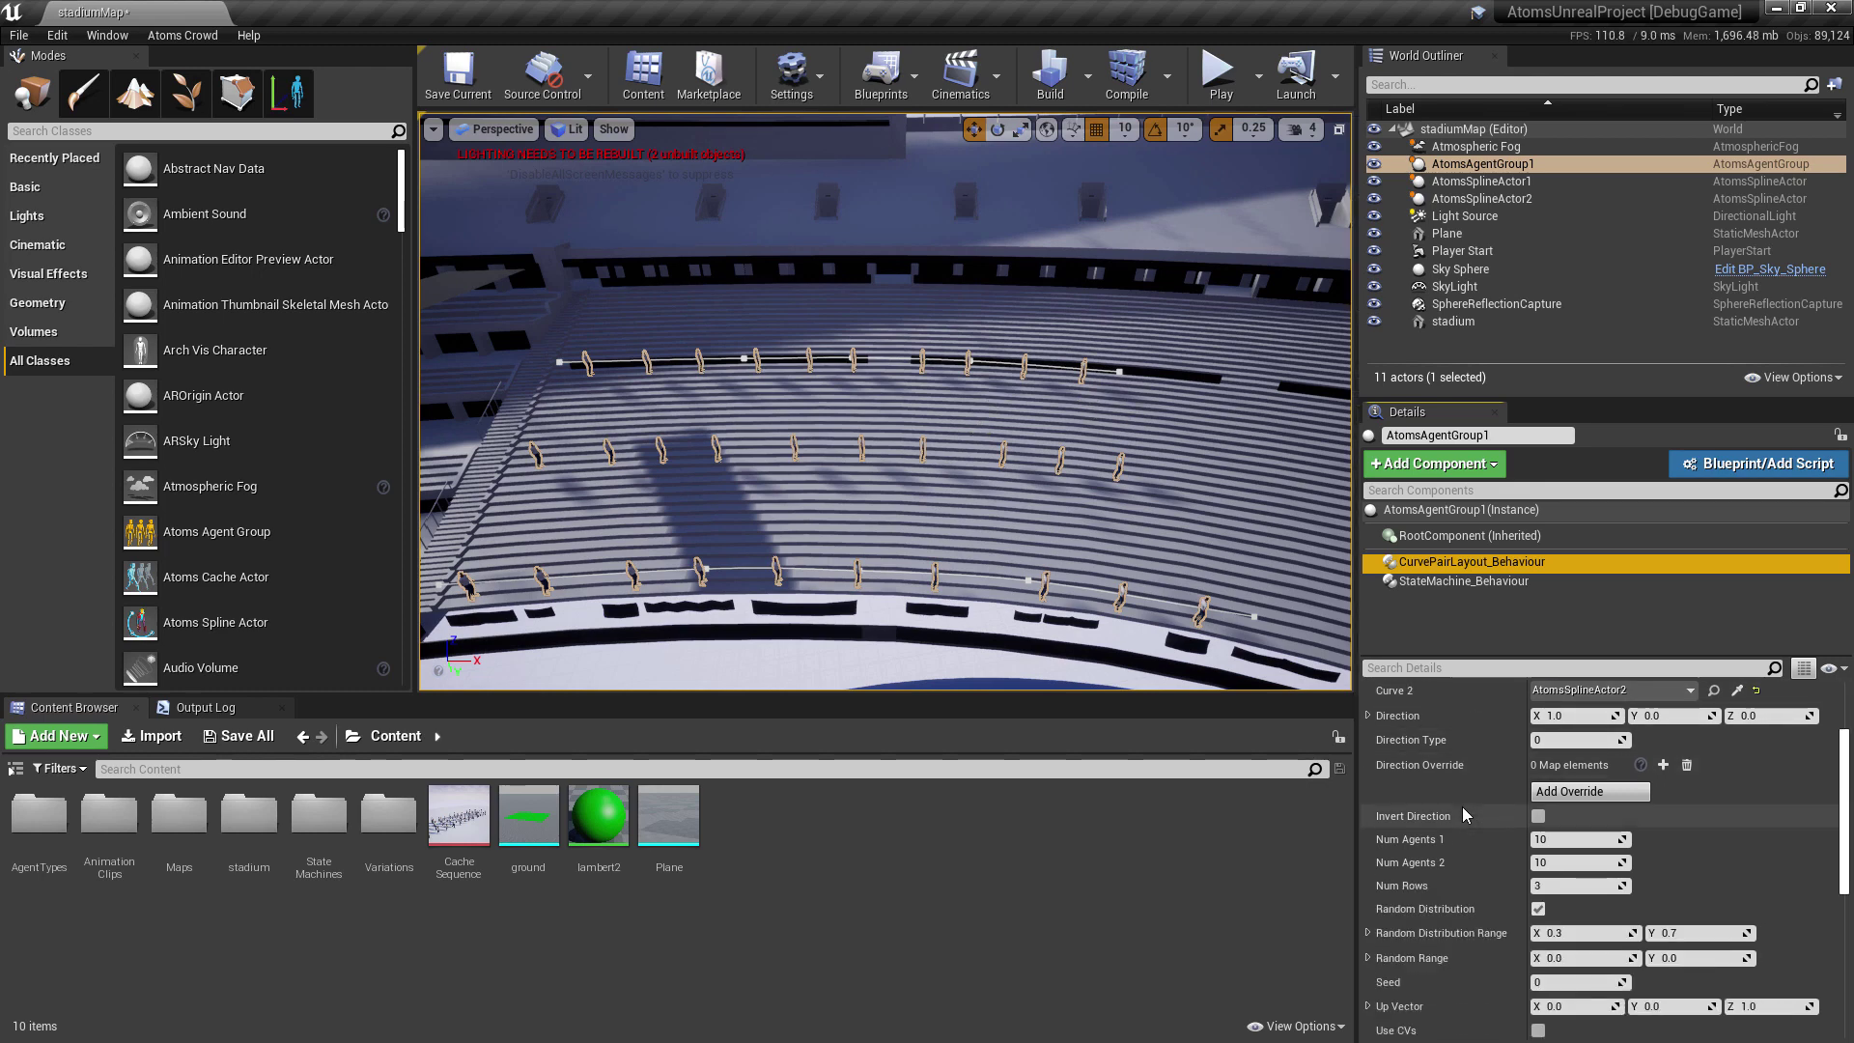
{"action": "scroll", "coordinate": [1461, 815], "scroll_direction": "down", "scroll_amount": 1}
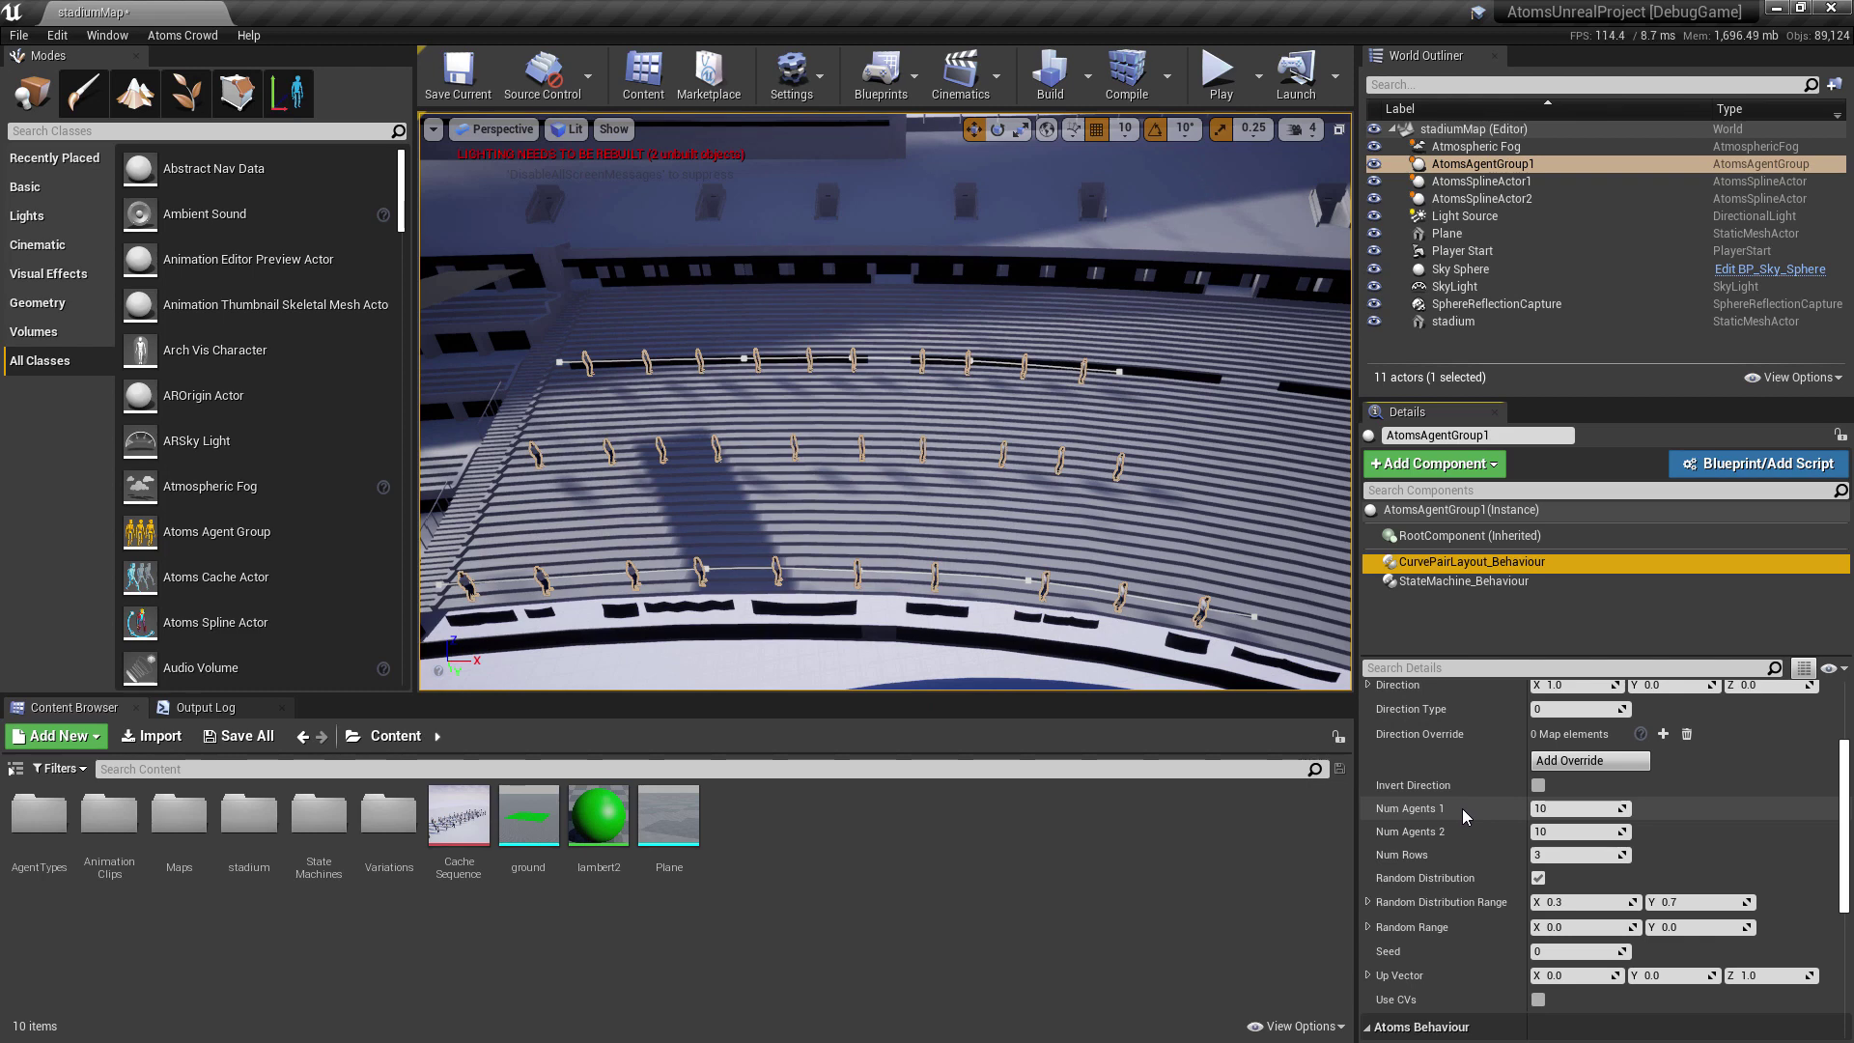
{"action": "left_click", "coordinate": [1557, 855]}
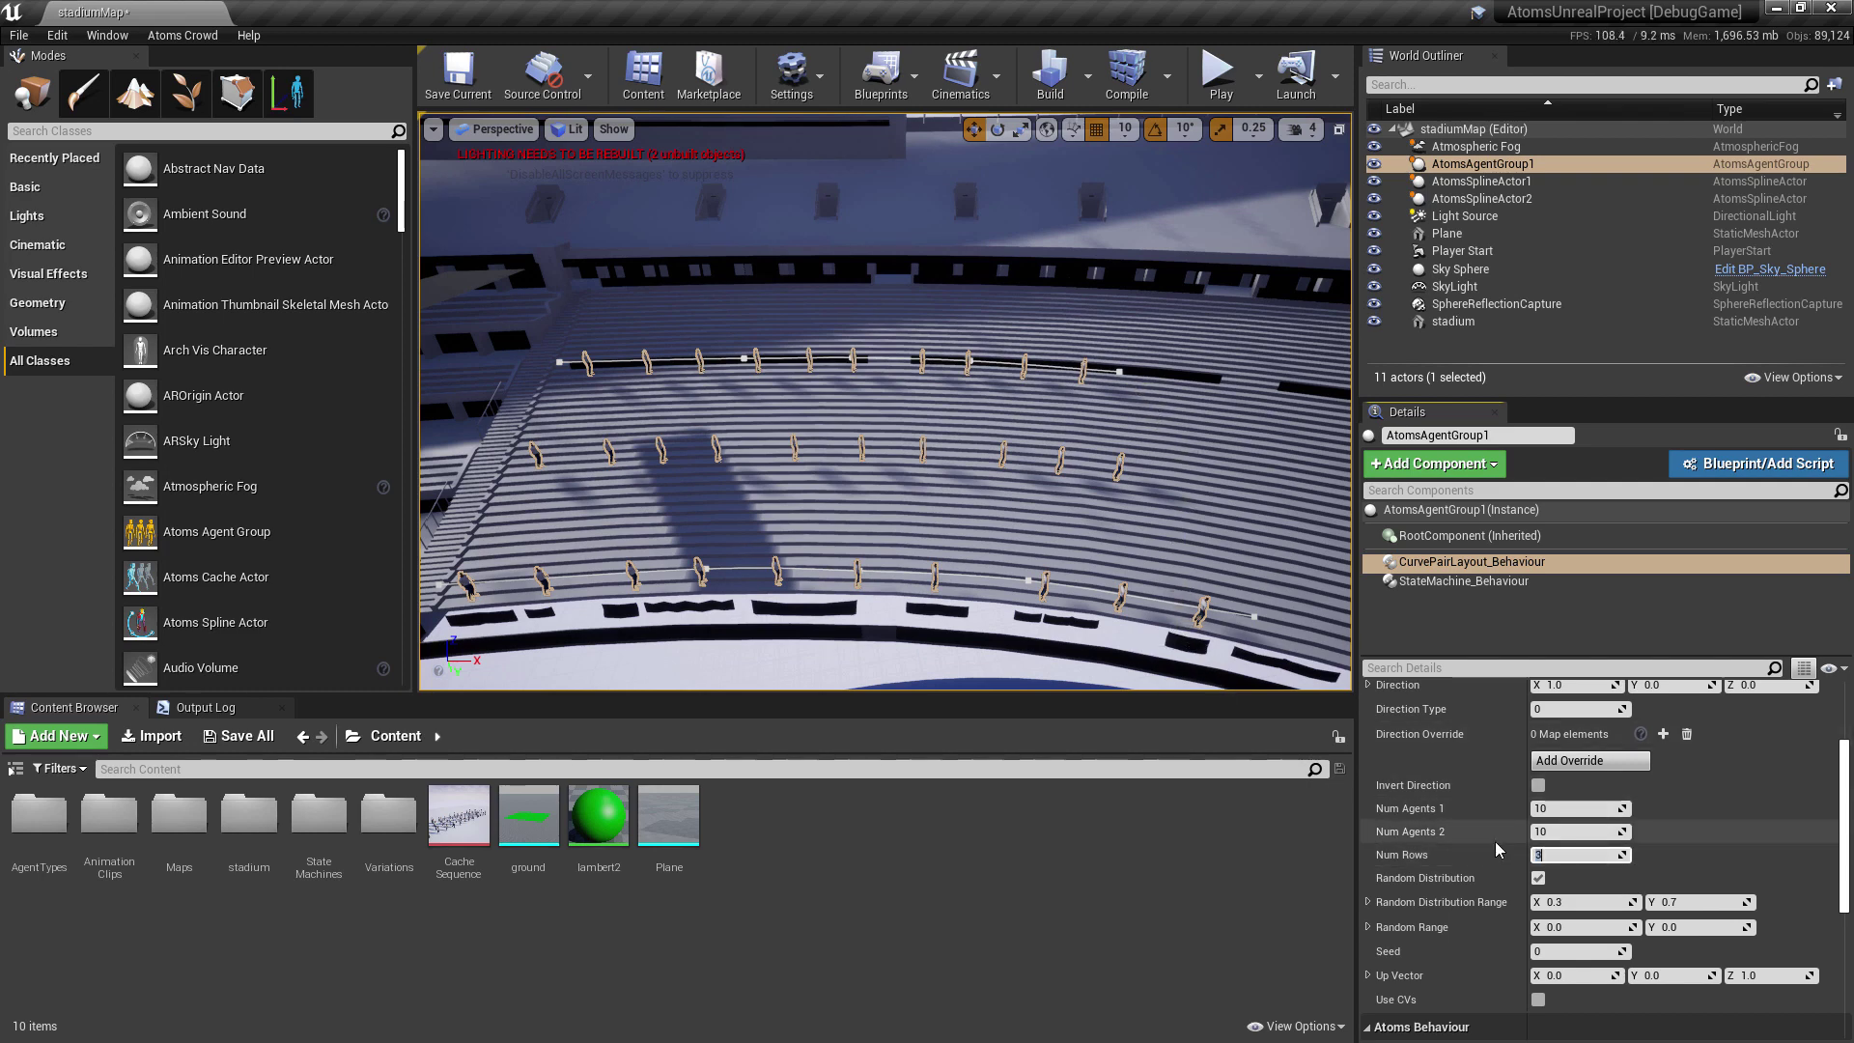
{"action": "type", "text": "5"}
{"action": "key", "text": "Return"}
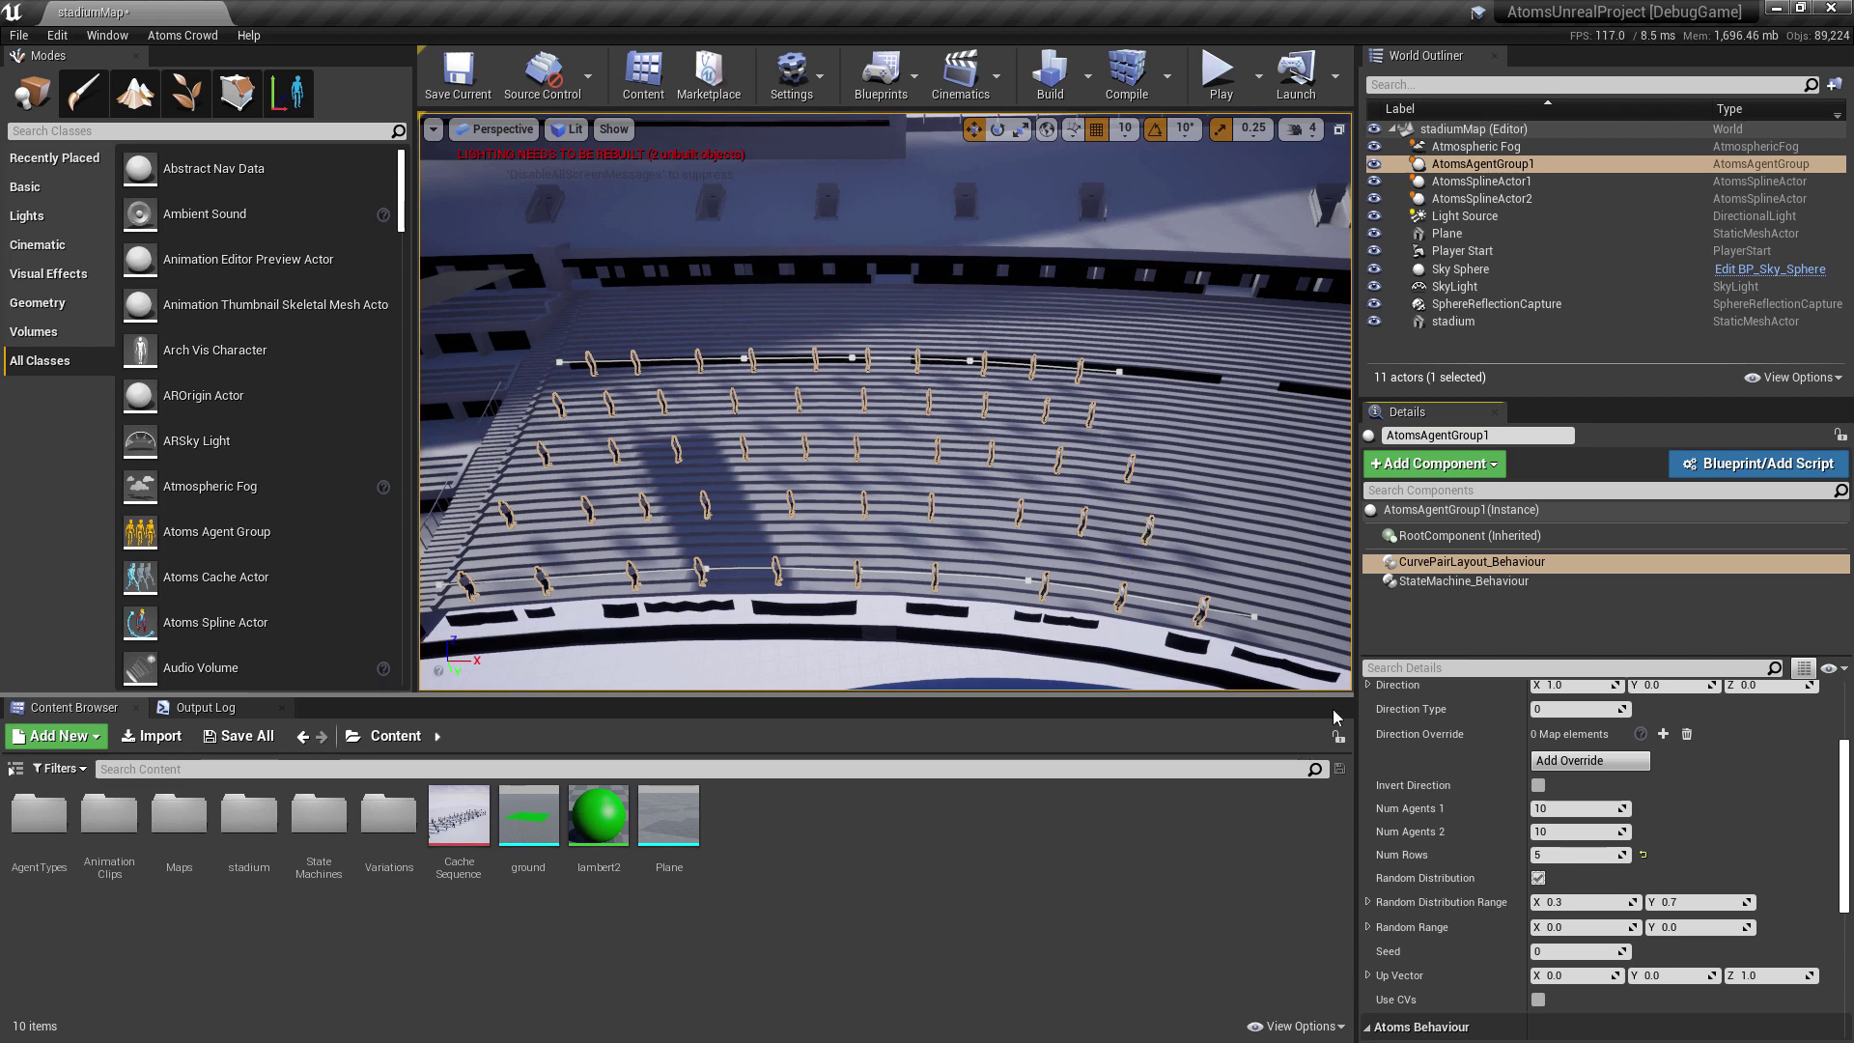
Set Num Rows of the Curve Pair Layout behaviour to 10 and check the agents' spread over the stands
{"action": "left_click", "coordinate": [1569, 854]}
{"action": "type", "text": "10"}
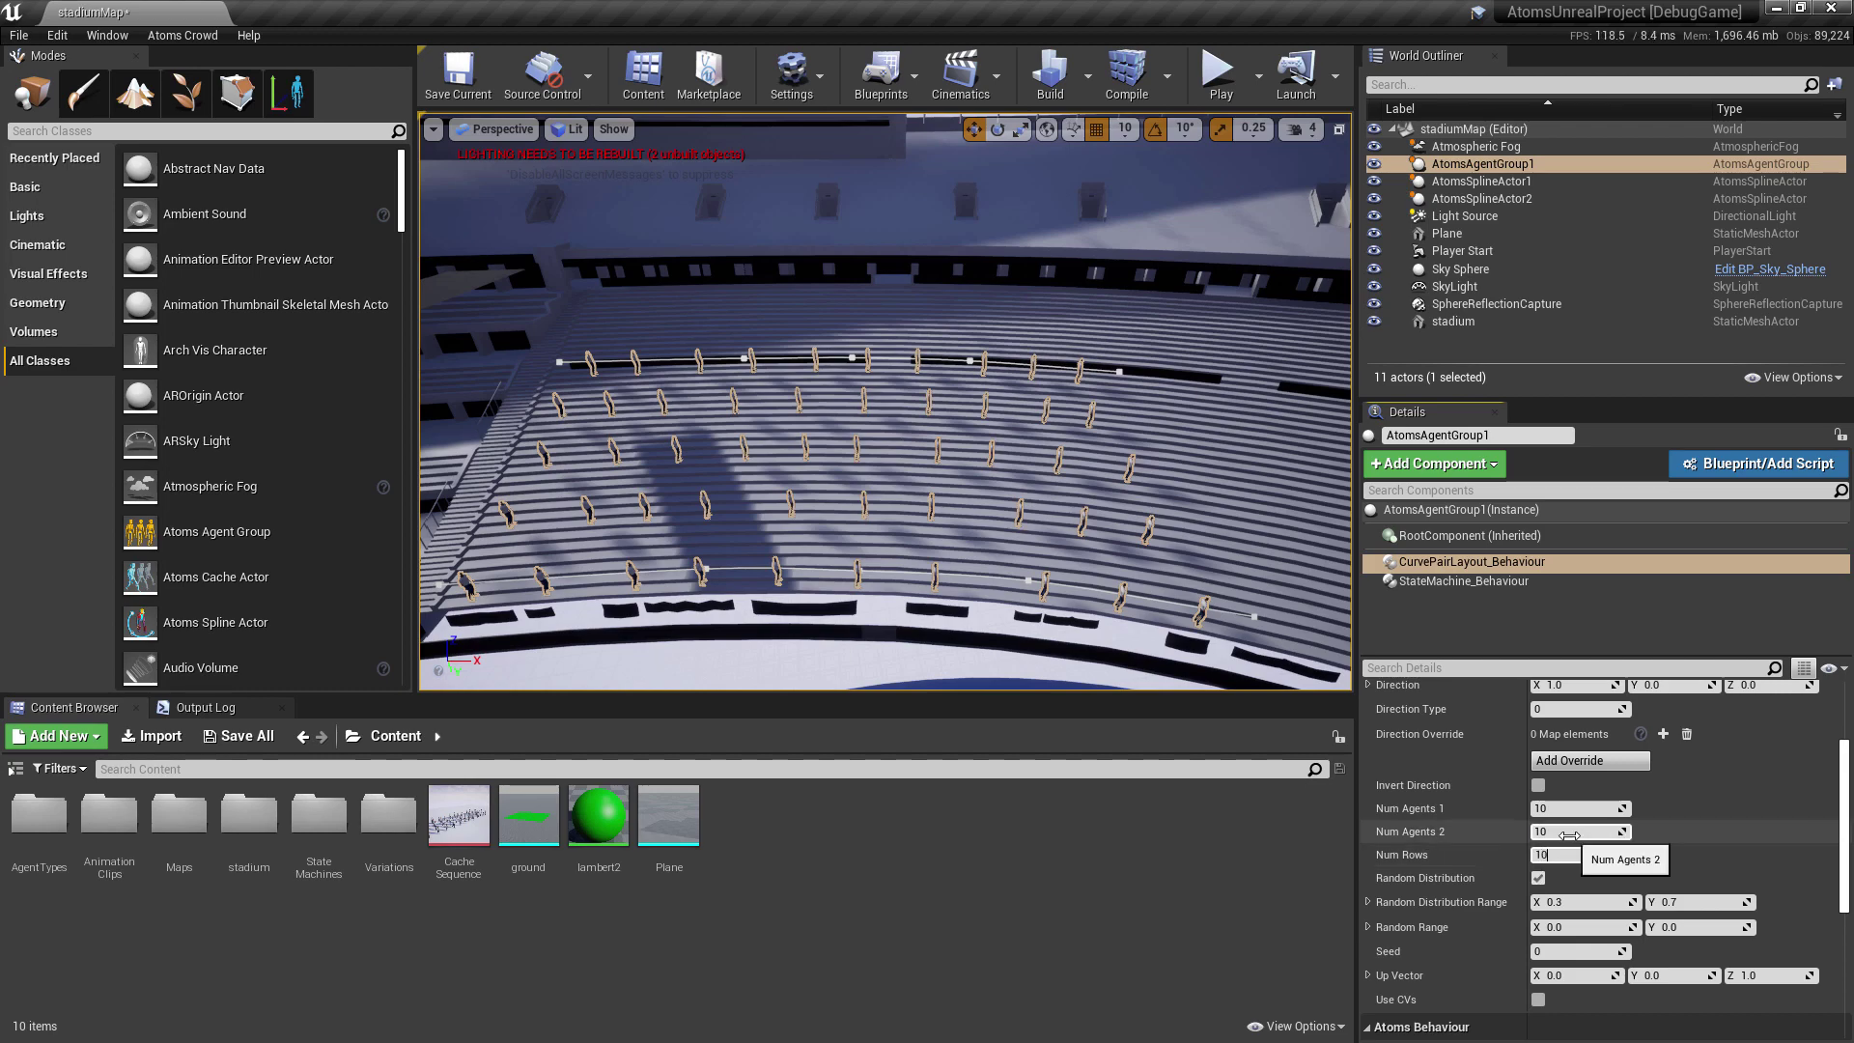
{"action": "key", "text": "Return"}
{"action": "right_click_drag", "start_coordinate": [1268, 603], "coordinate": [772, 570]}
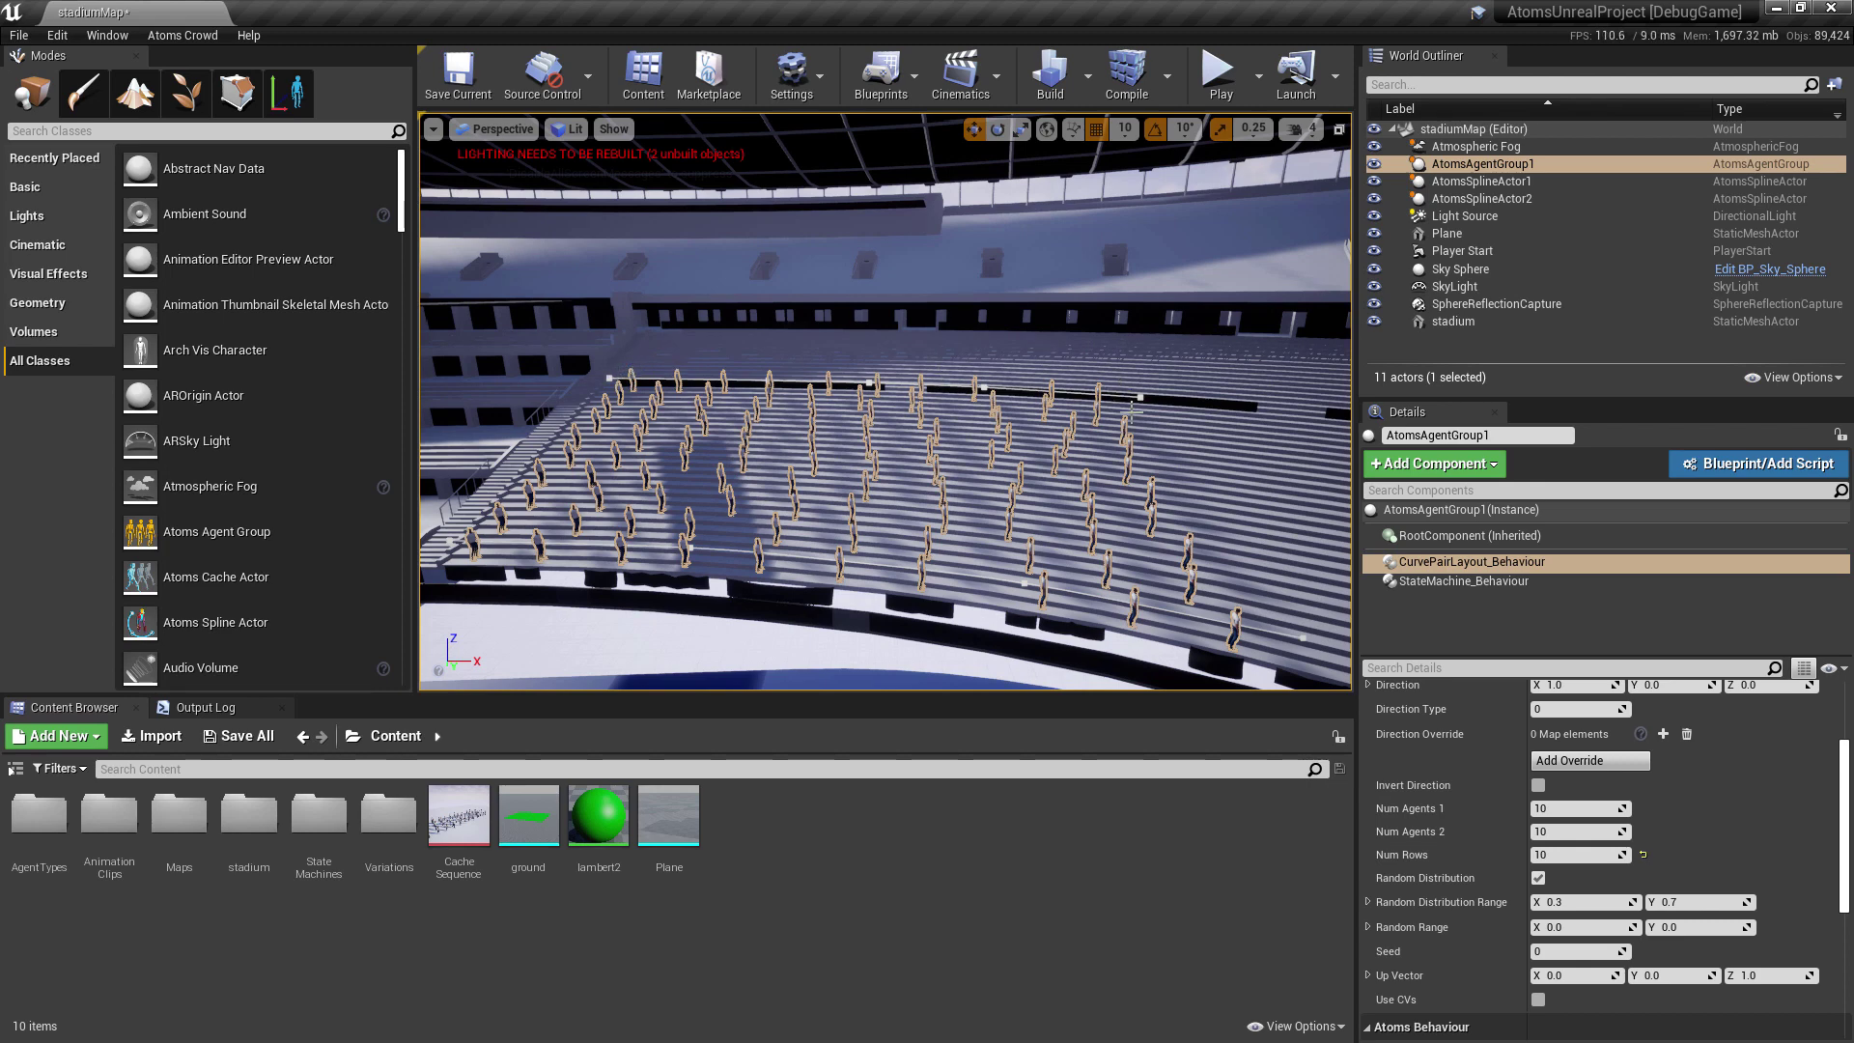
Set both Num Agents 1 and Num Agents 2 of the curve pair layout to 15
{"action": "left_click", "coordinate": [1546, 809]}
{"action": "type", "text": "15"}
{"action": "key", "text": "Tab"}
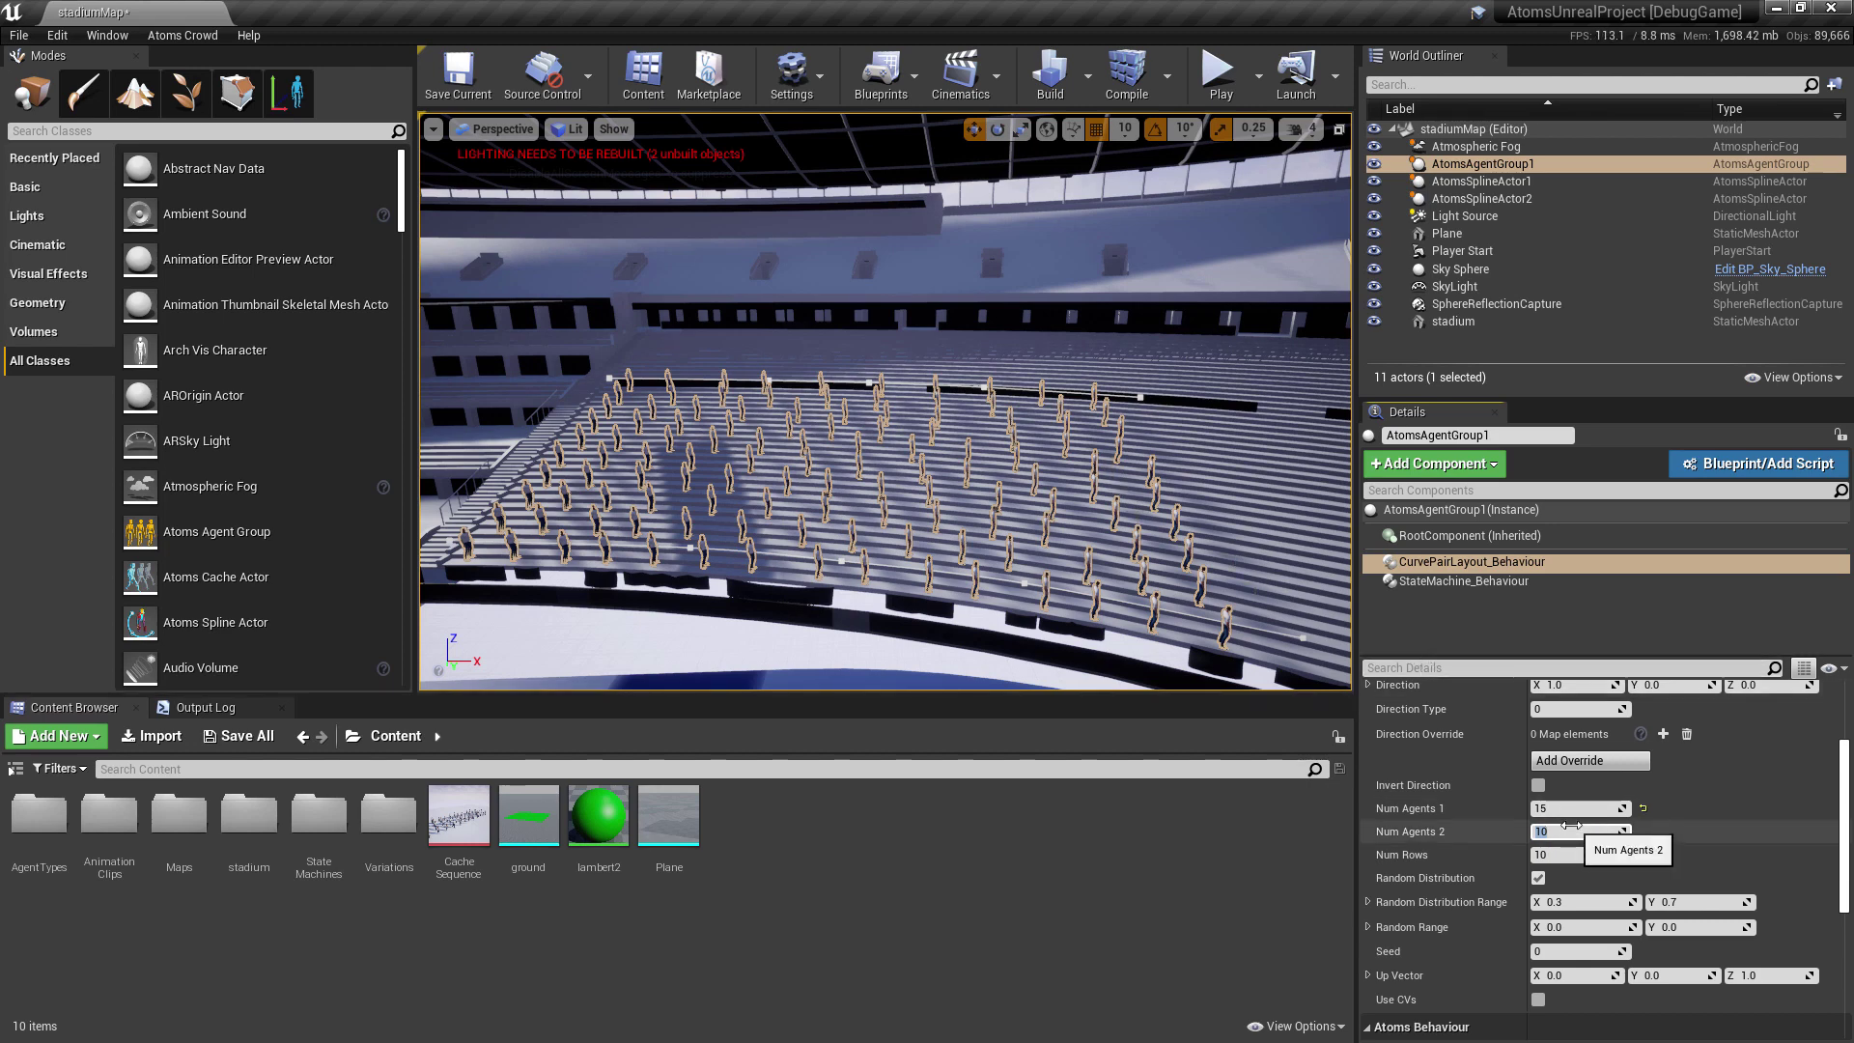
{"action": "type", "text": "15"}
{"action": "key", "text": "Tab"}
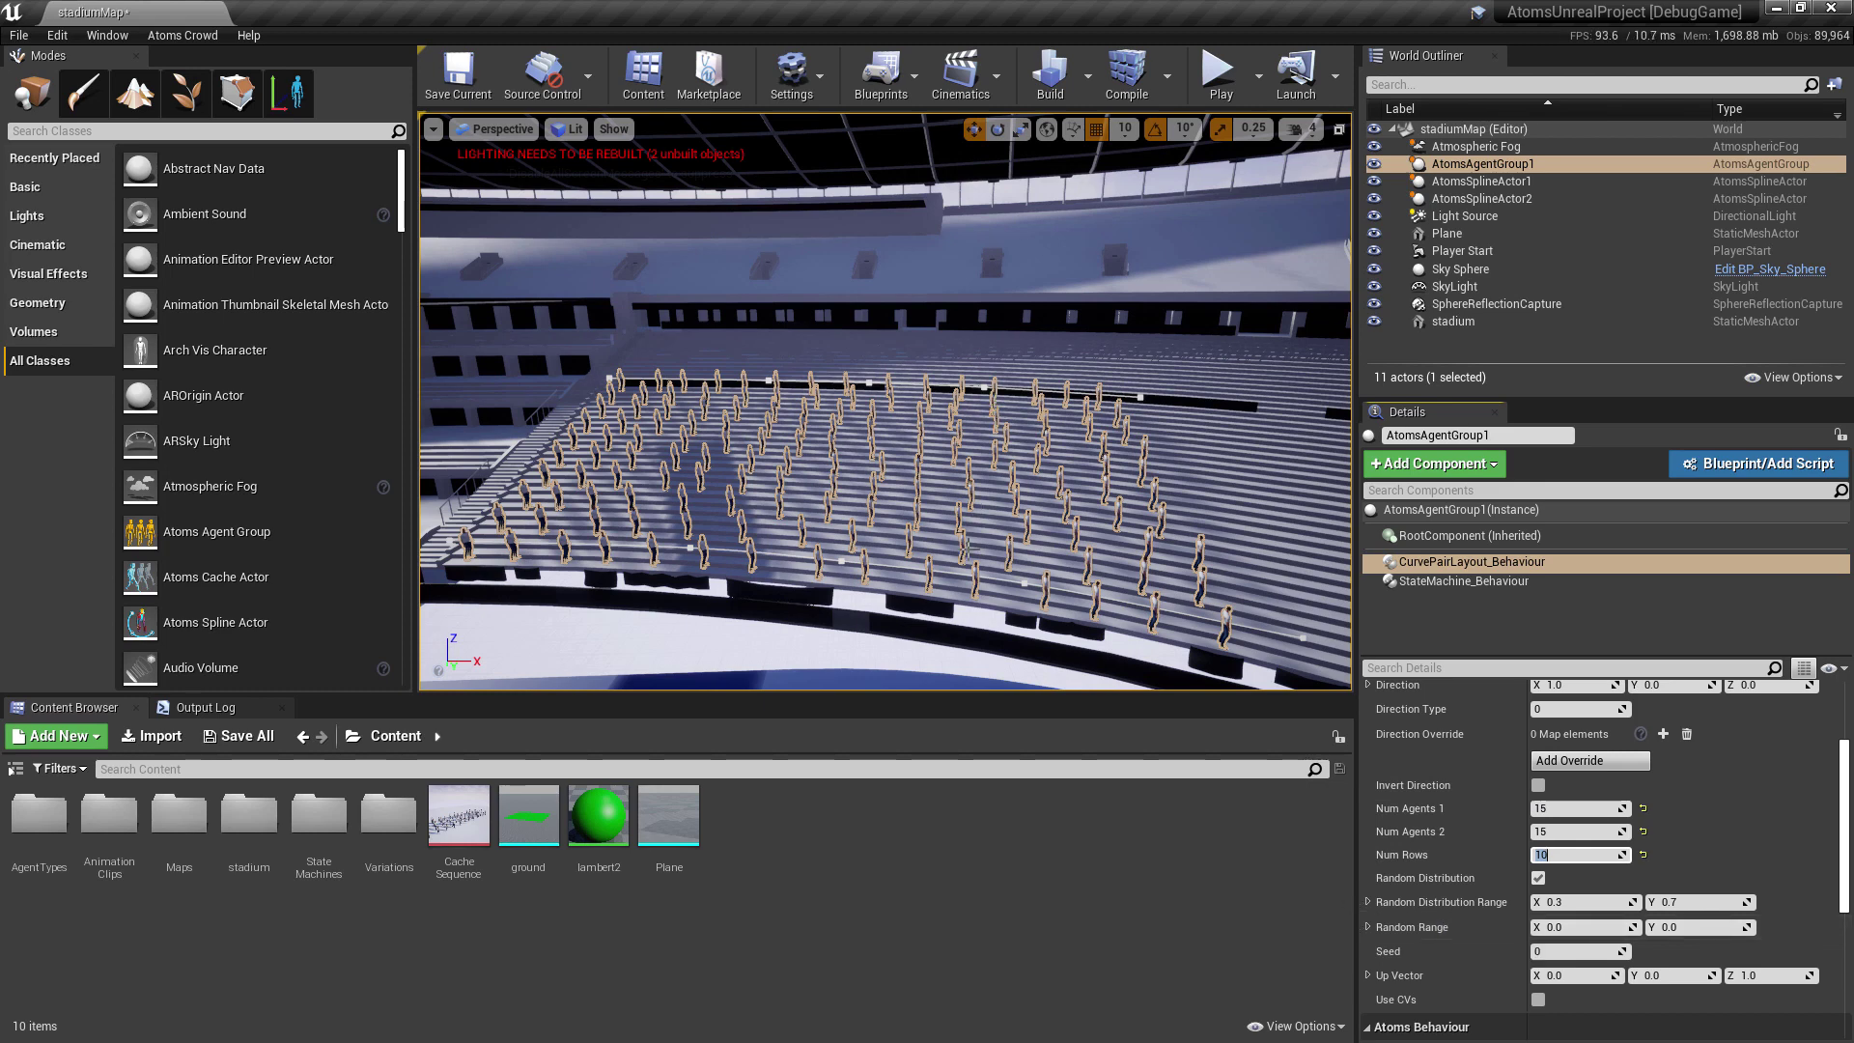
Set the layout's Random Range to X 3.0 and Y 8.0
{"action": "left_click", "coordinate": [1574, 929]}
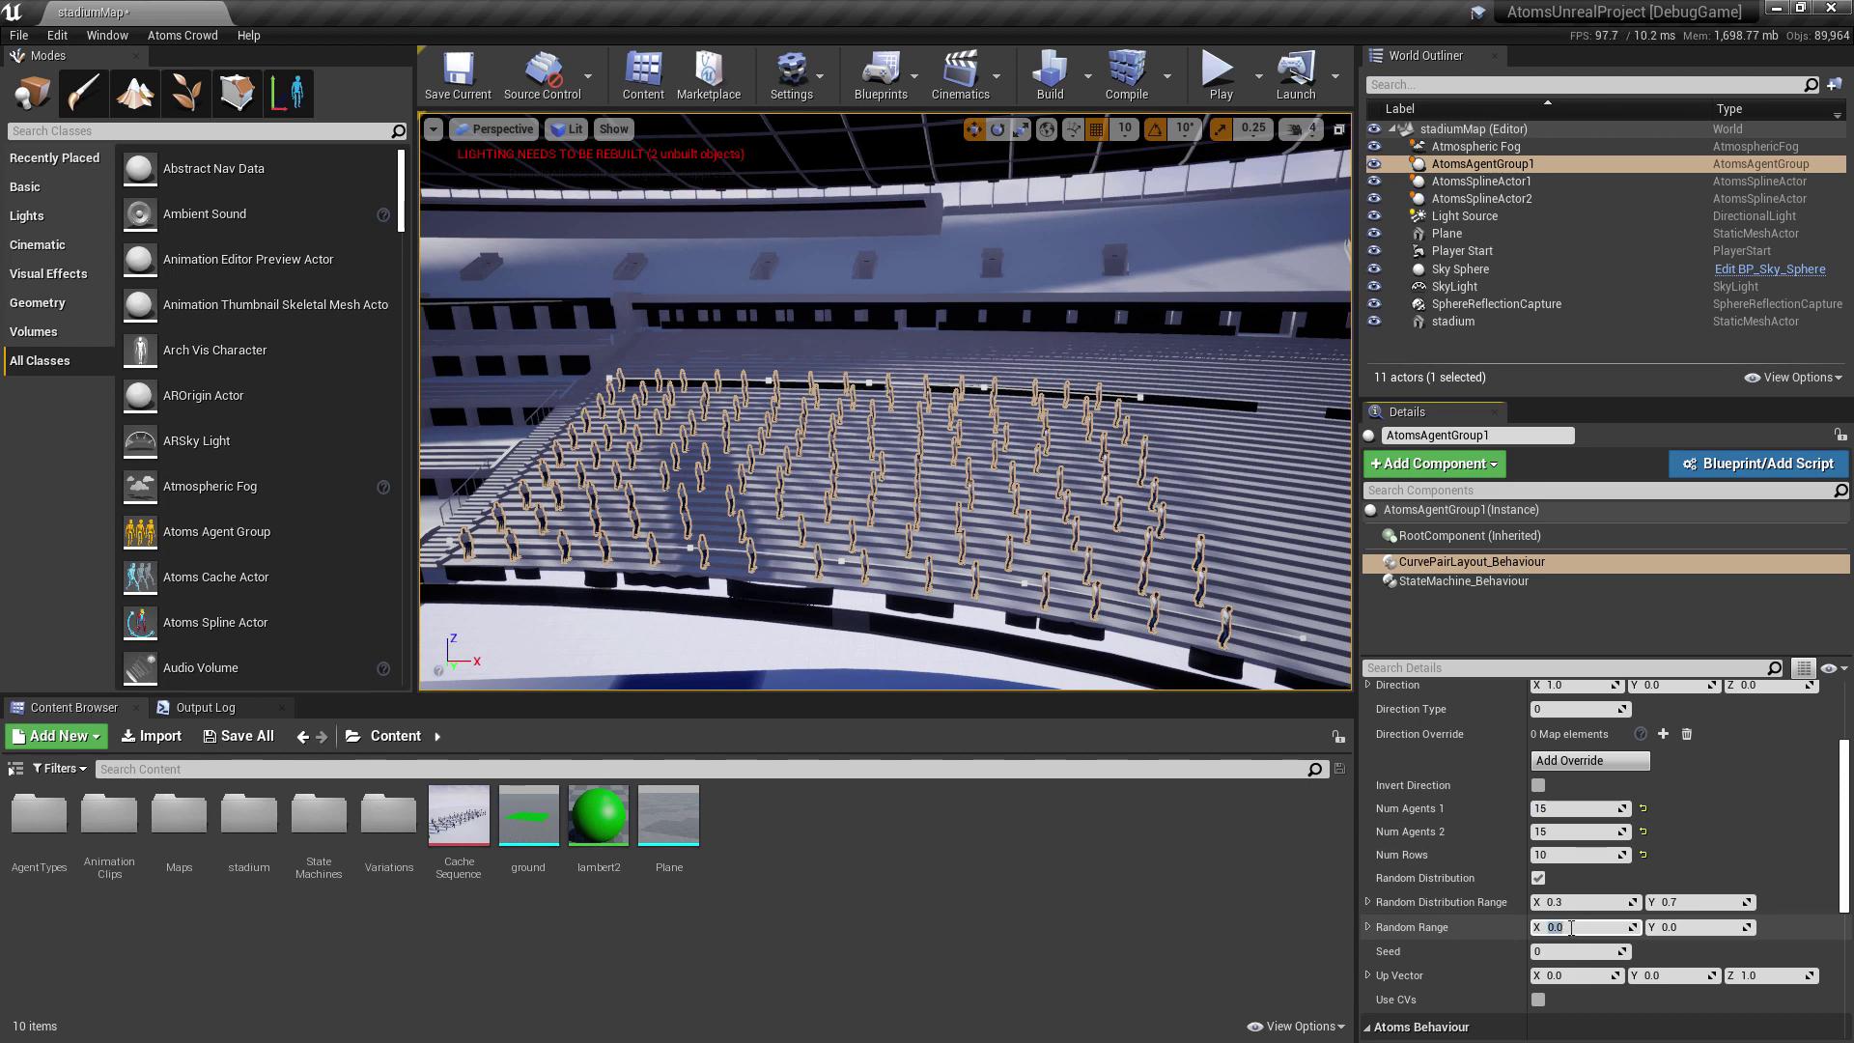
{"action": "left_click", "coordinate": [1673, 928]}
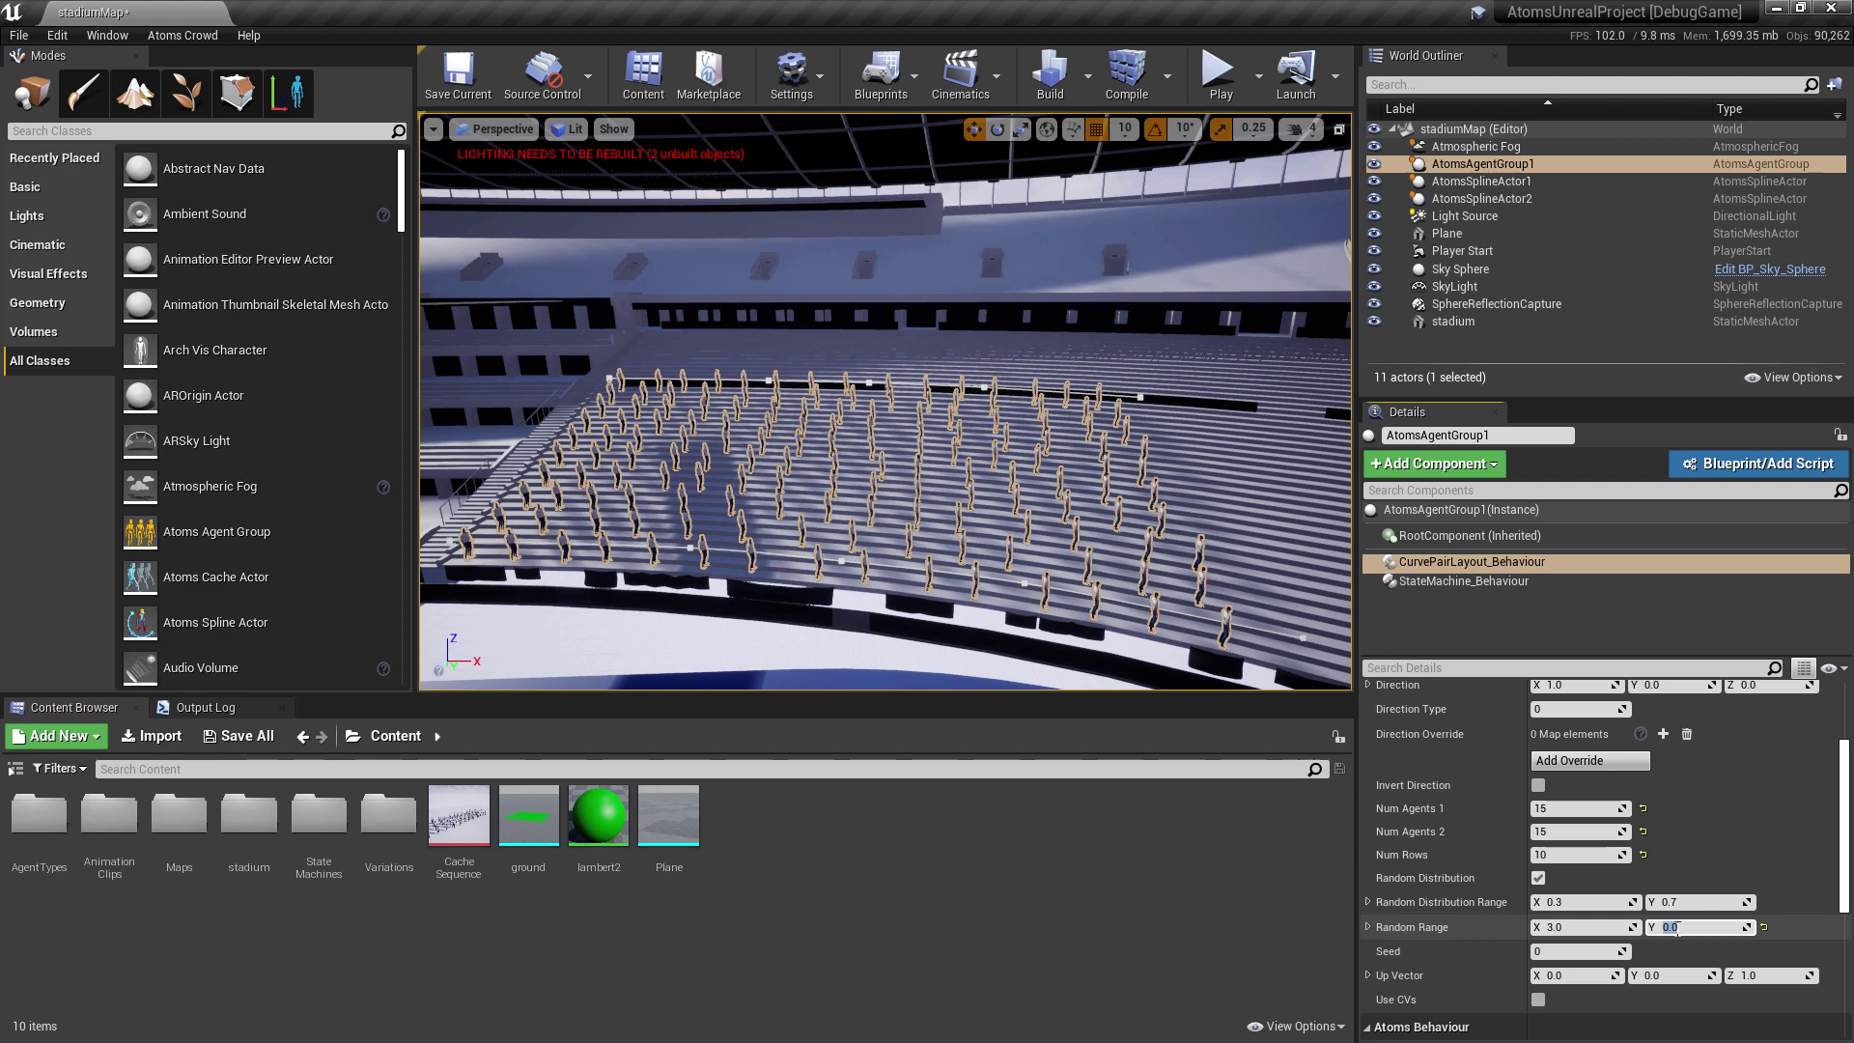
{"action": "type", "text": "8"}
{"action": "key", "text": "Return"}
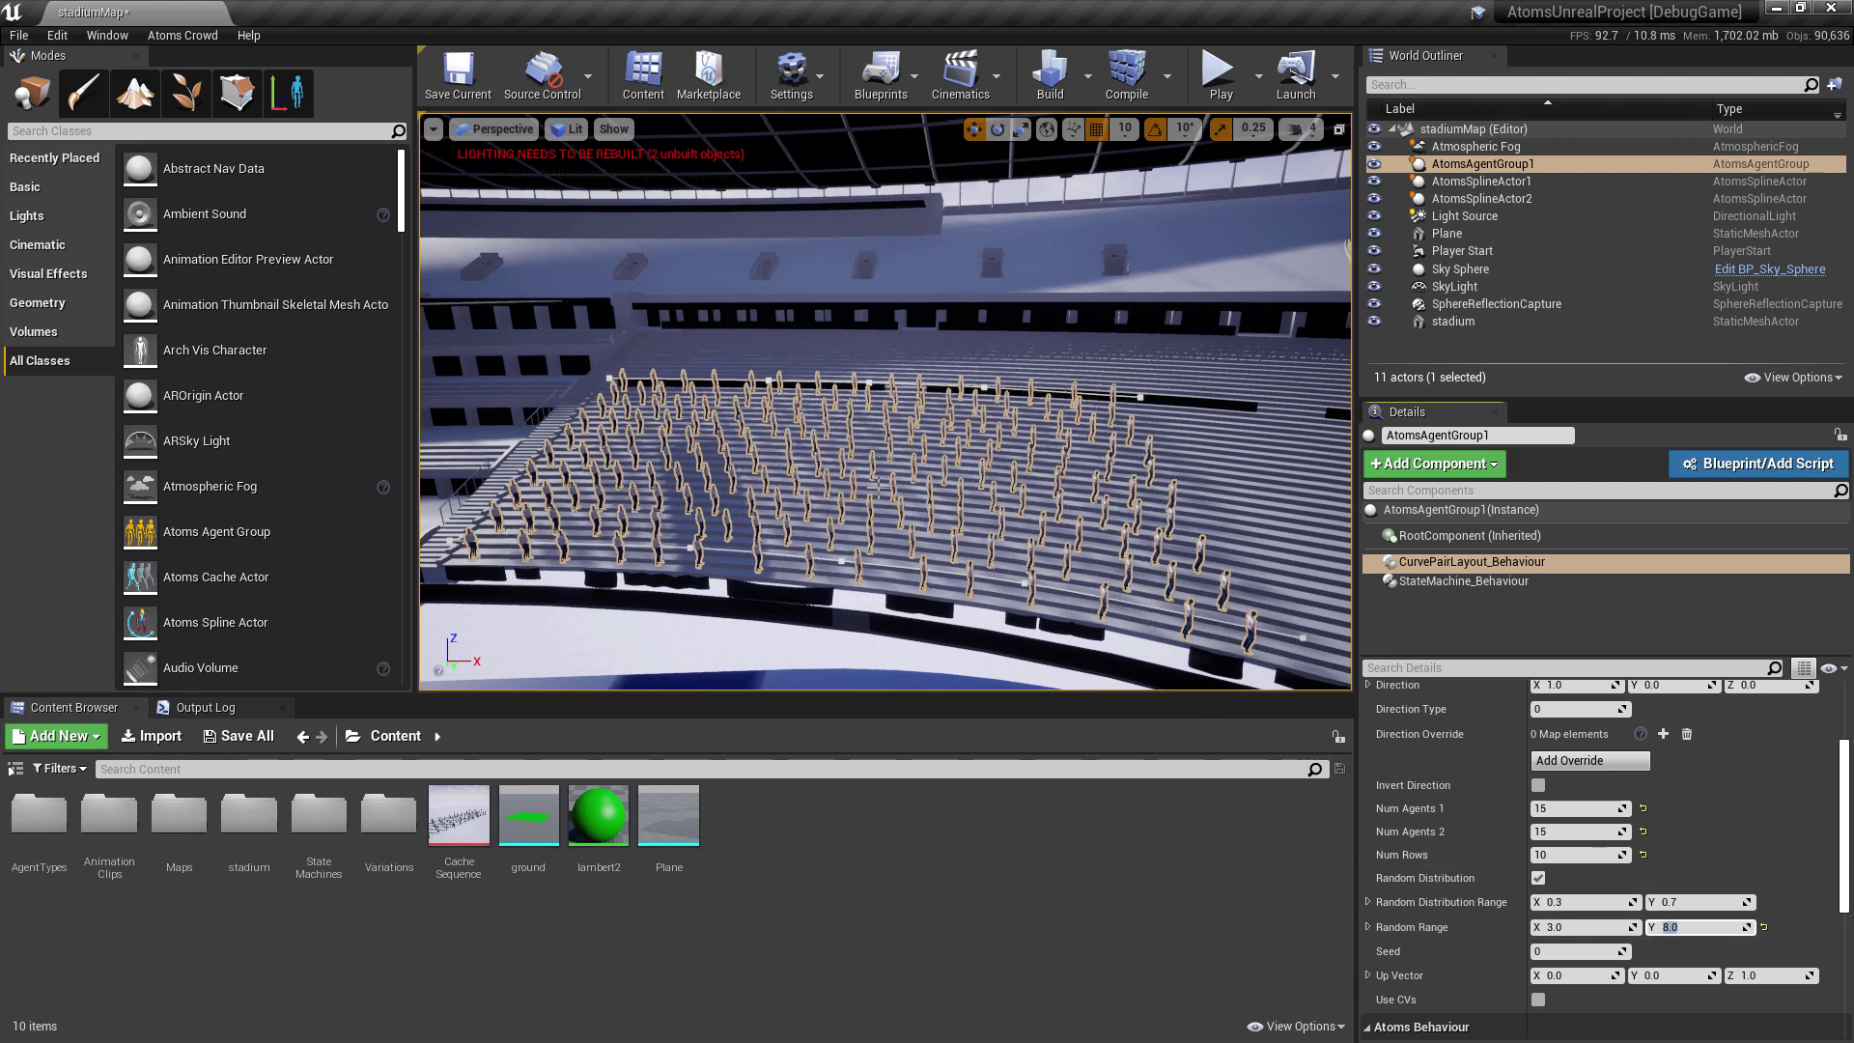
{"action": "right_click_drag", "start_coordinate": [764, 530], "coordinate": [763, 530]}
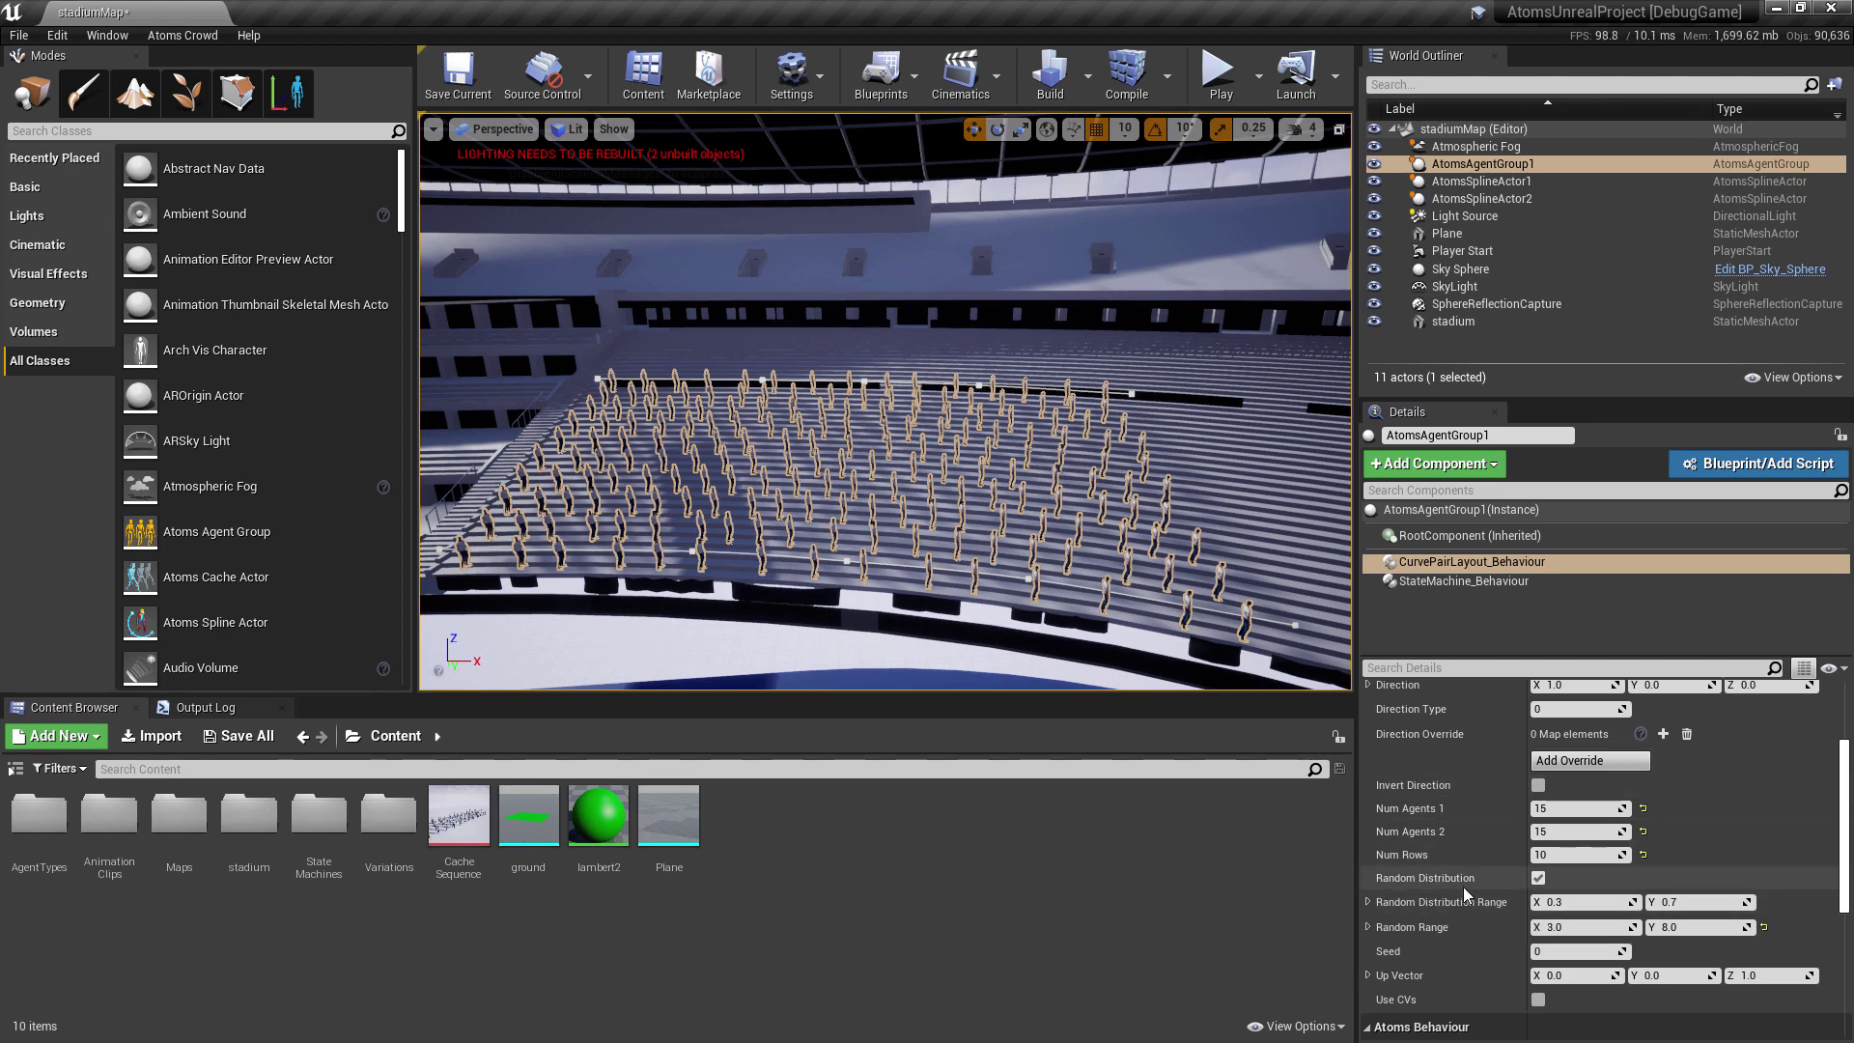
Set the Curve Pair Layout's Direction Type to 1 and save the current level
{"action": "scroll", "coordinate": [1464, 893], "scroll_direction": "up", "scroll_amount": 2}
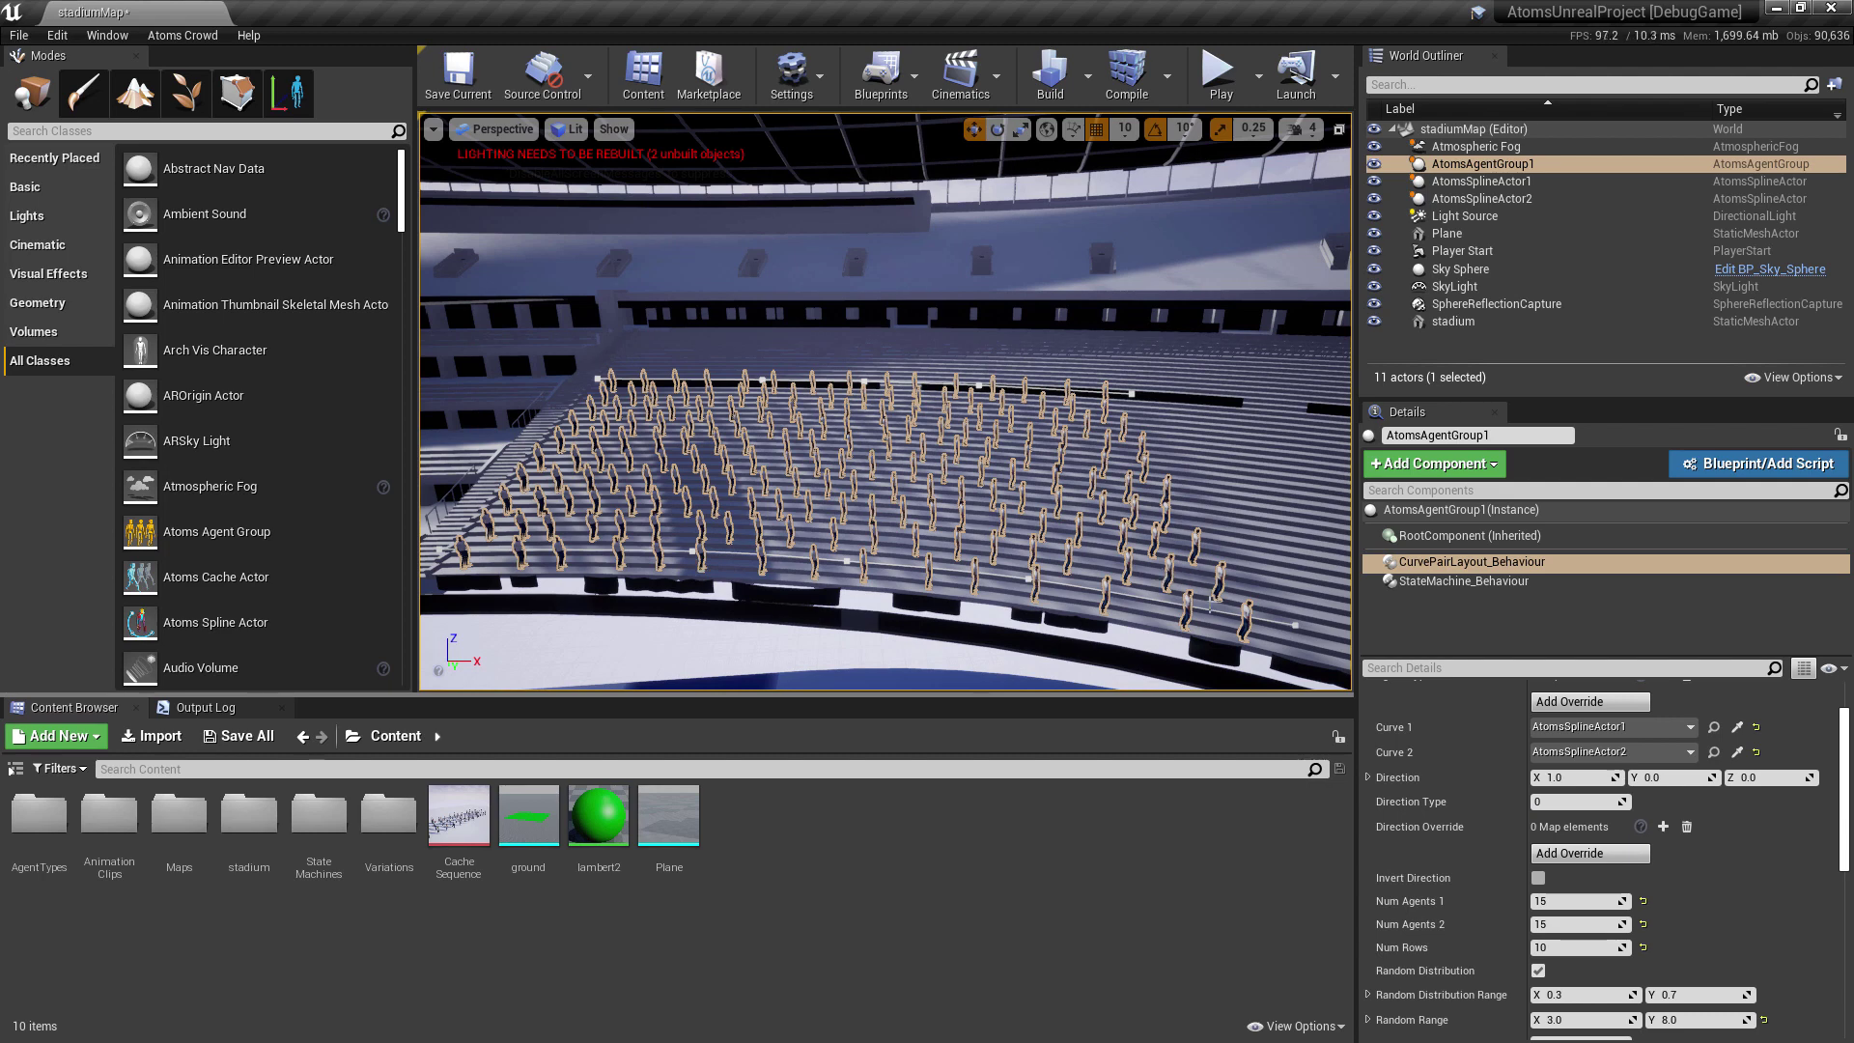
{"action": "left_click", "coordinate": [1554, 801]}
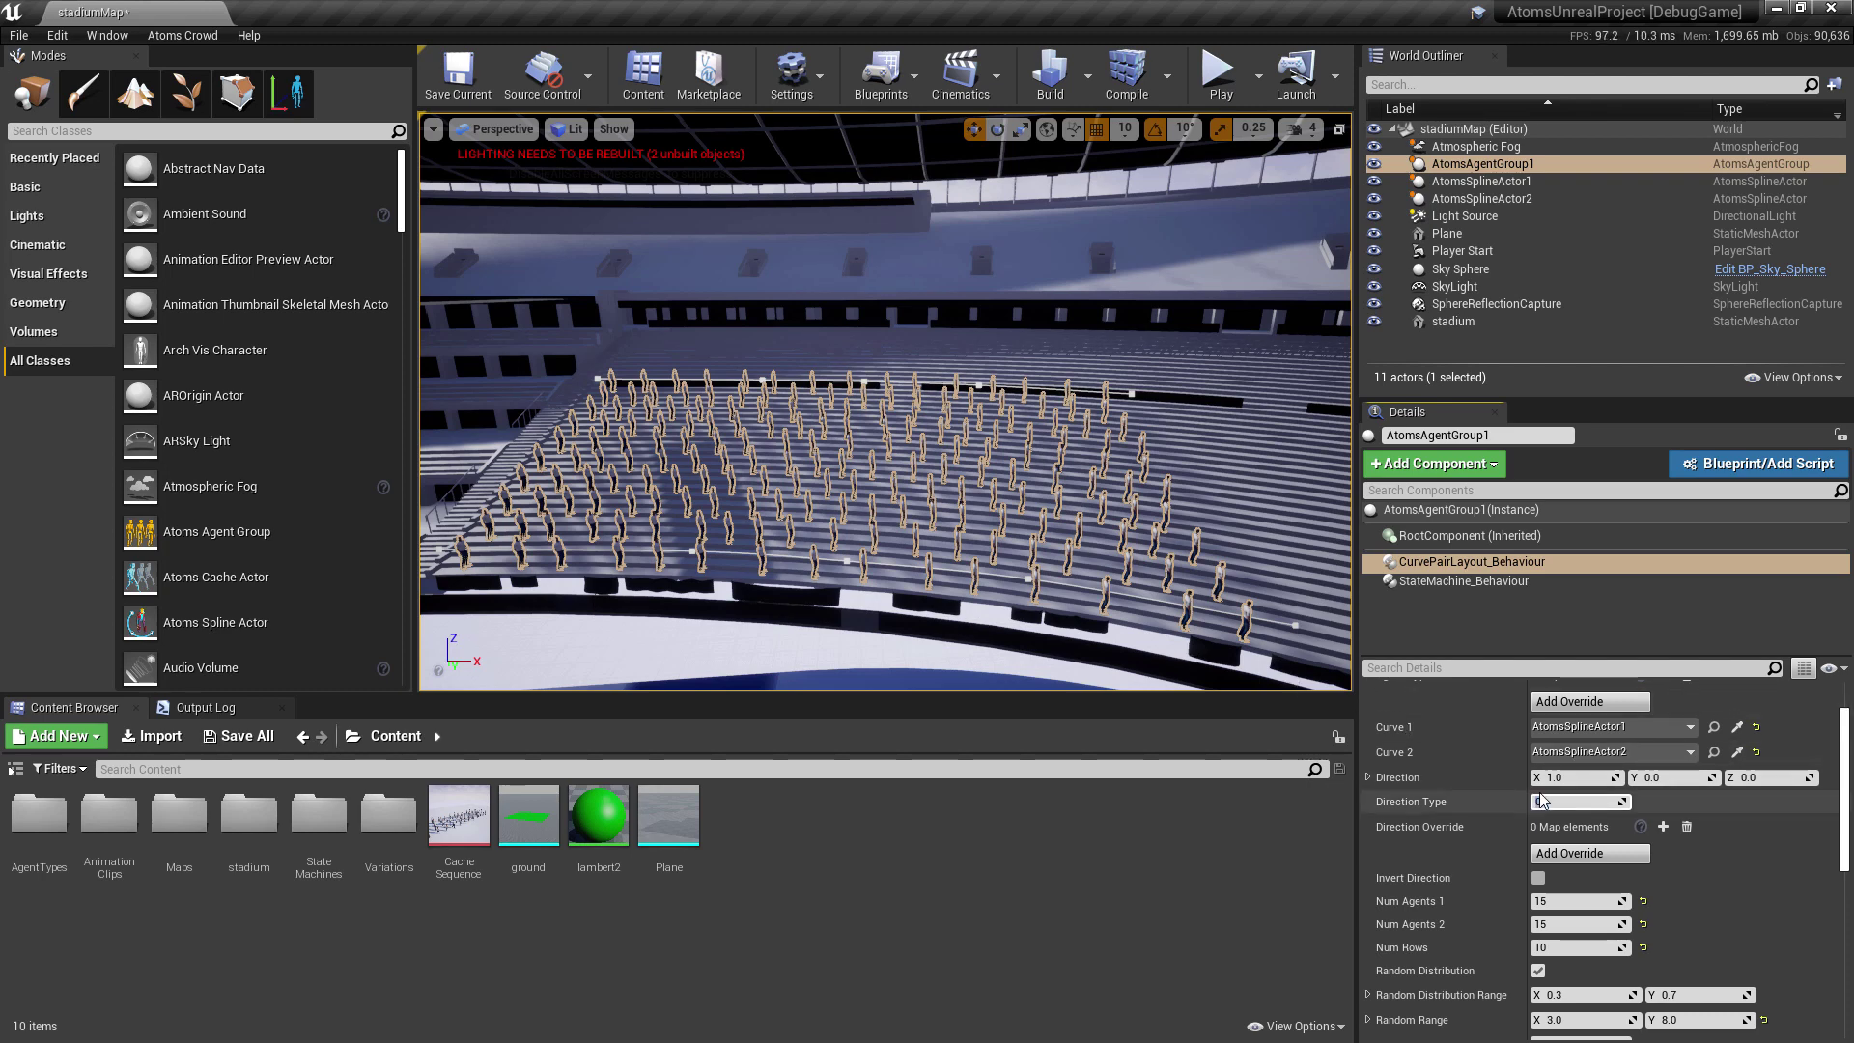
{"action": "key", "text": "Return"}
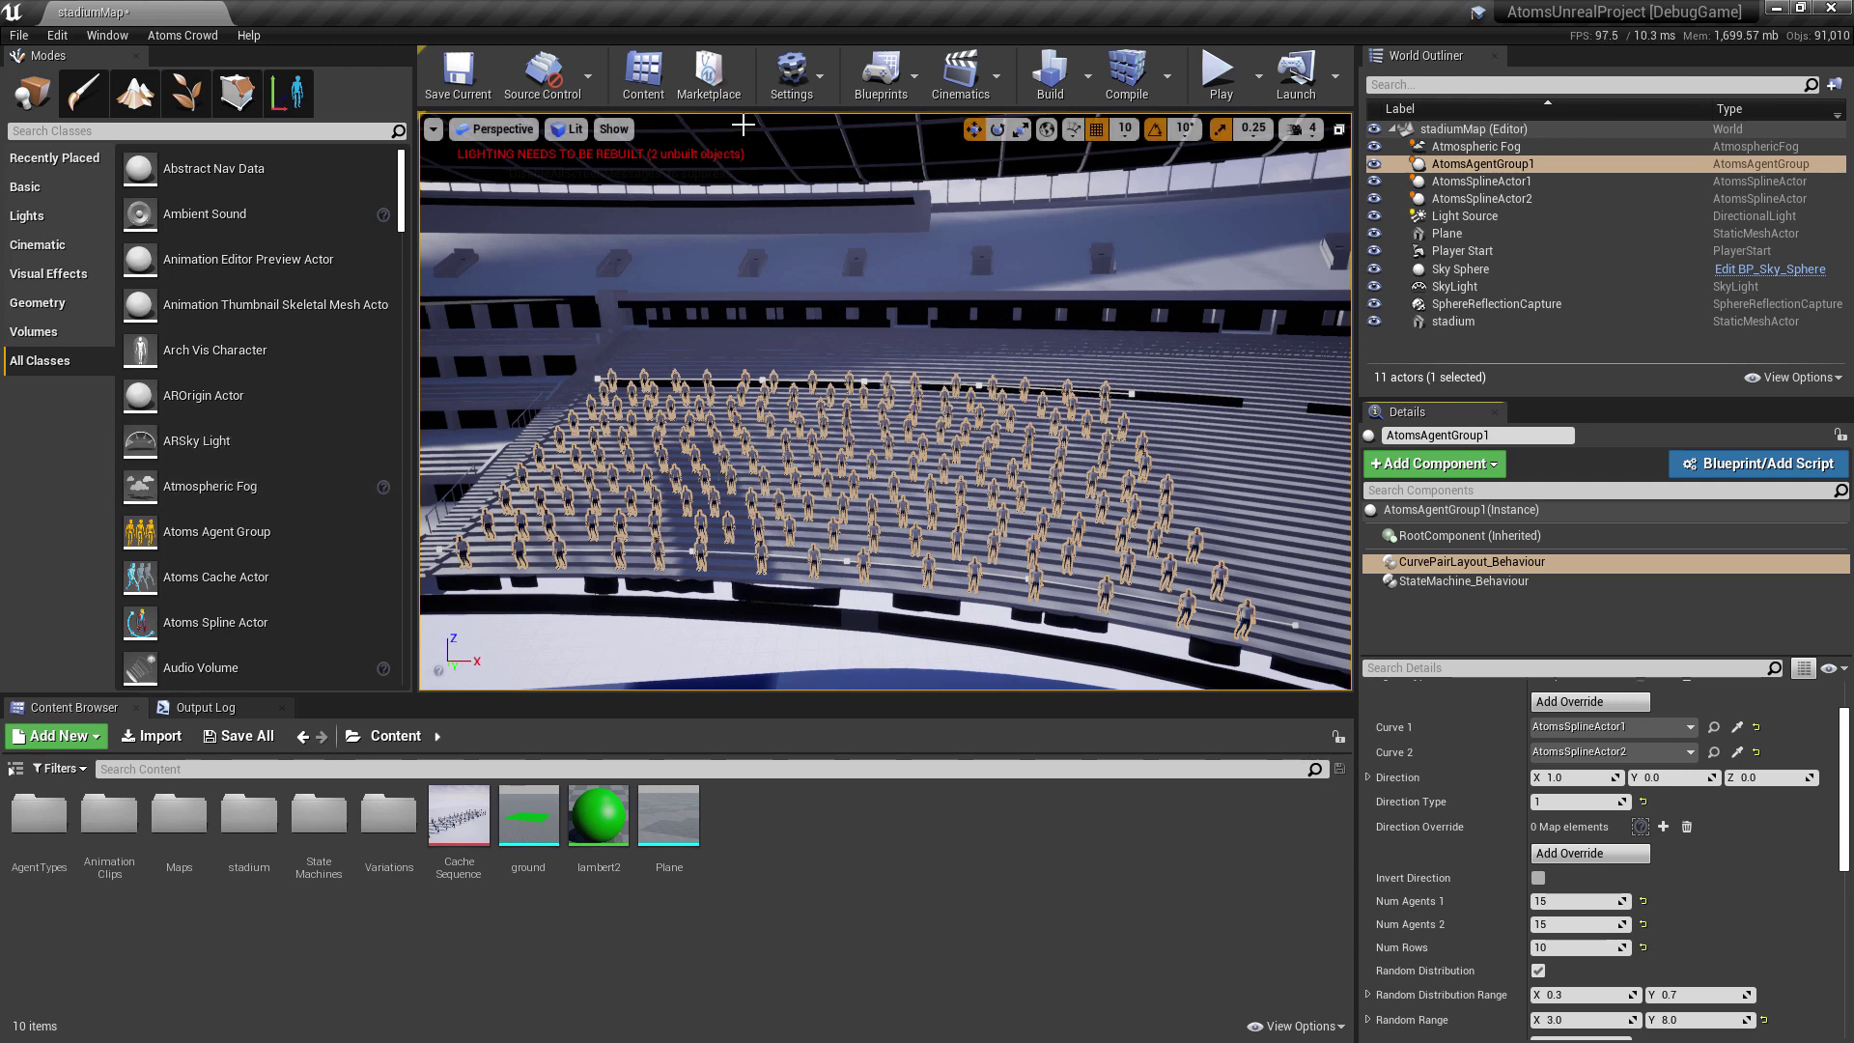
{"action": "left_click", "coordinate": [482, 77]}
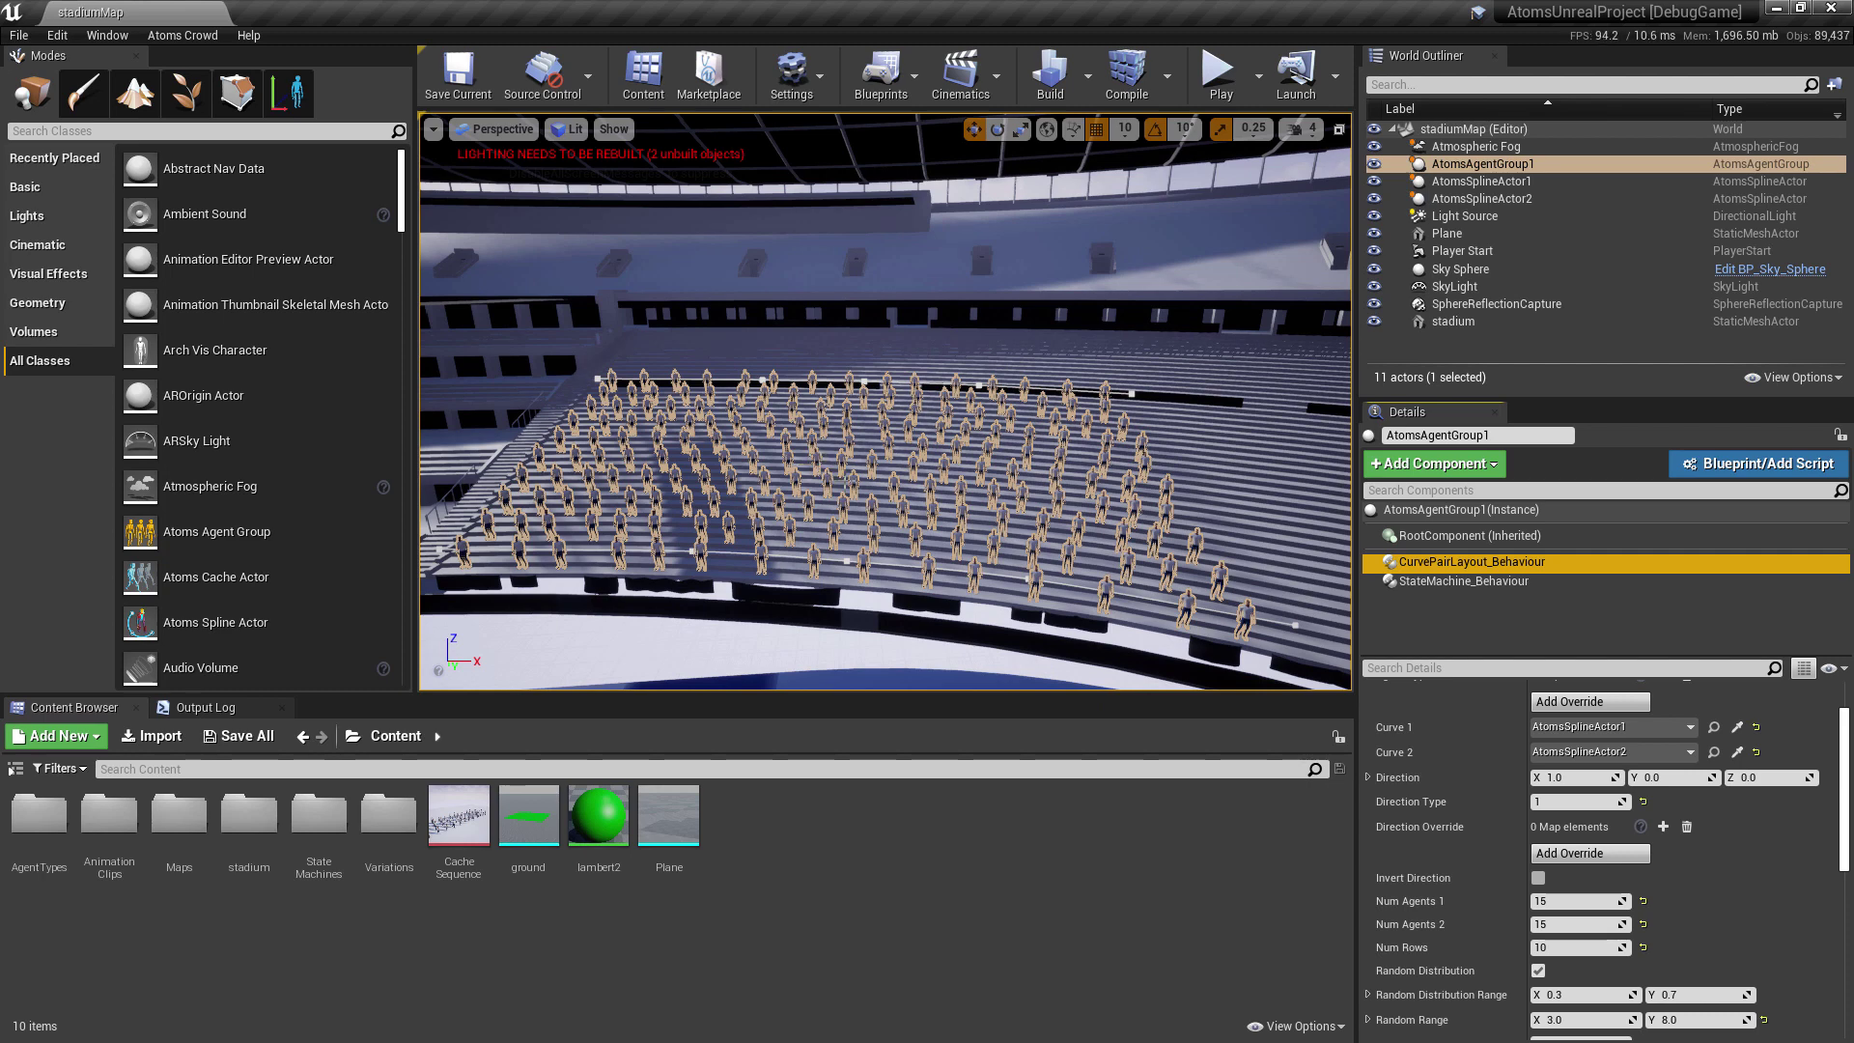
Examine the Plane actor's position beside the crowd, then focus on AtomsAgentGroup1
{"action": "left_click", "coordinate": [1446, 233]}
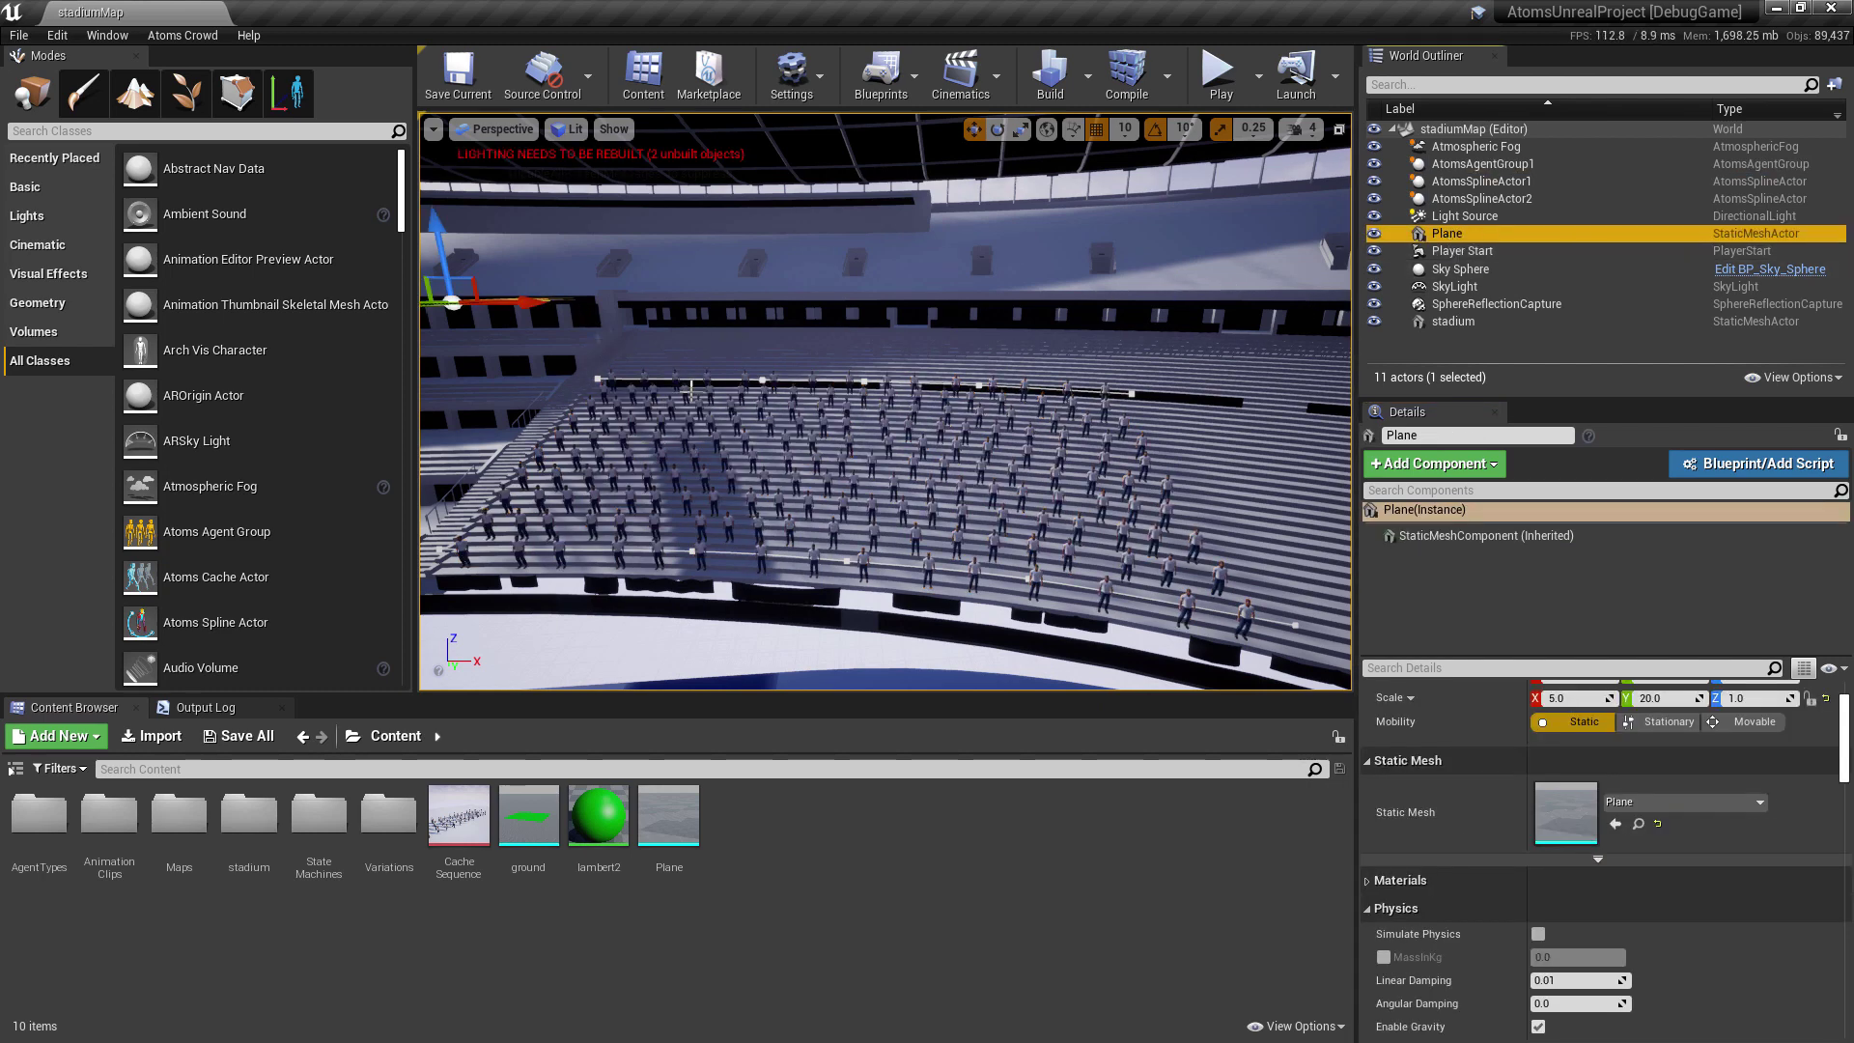
{"action": "key", "text": "f"}
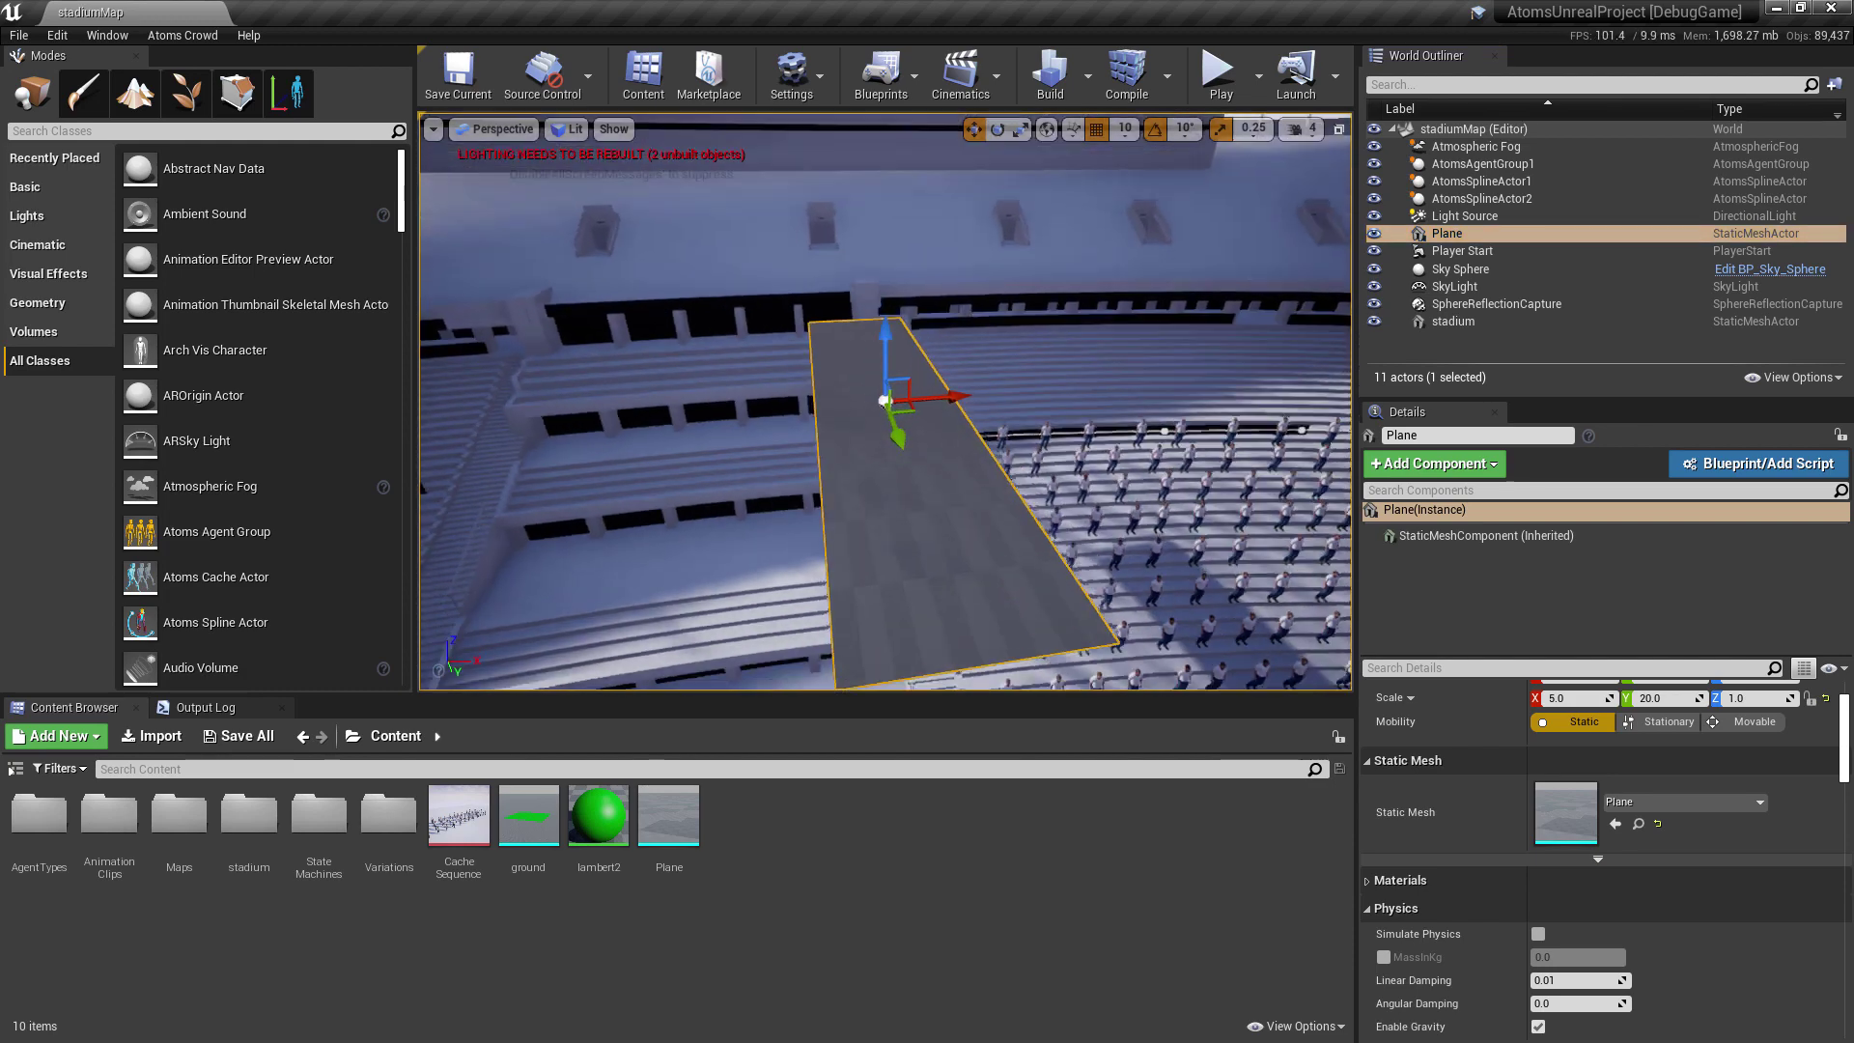
{"action": "scroll", "coordinate": [886, 400], "scroll_direction": "down", "scroll_amount": 3}
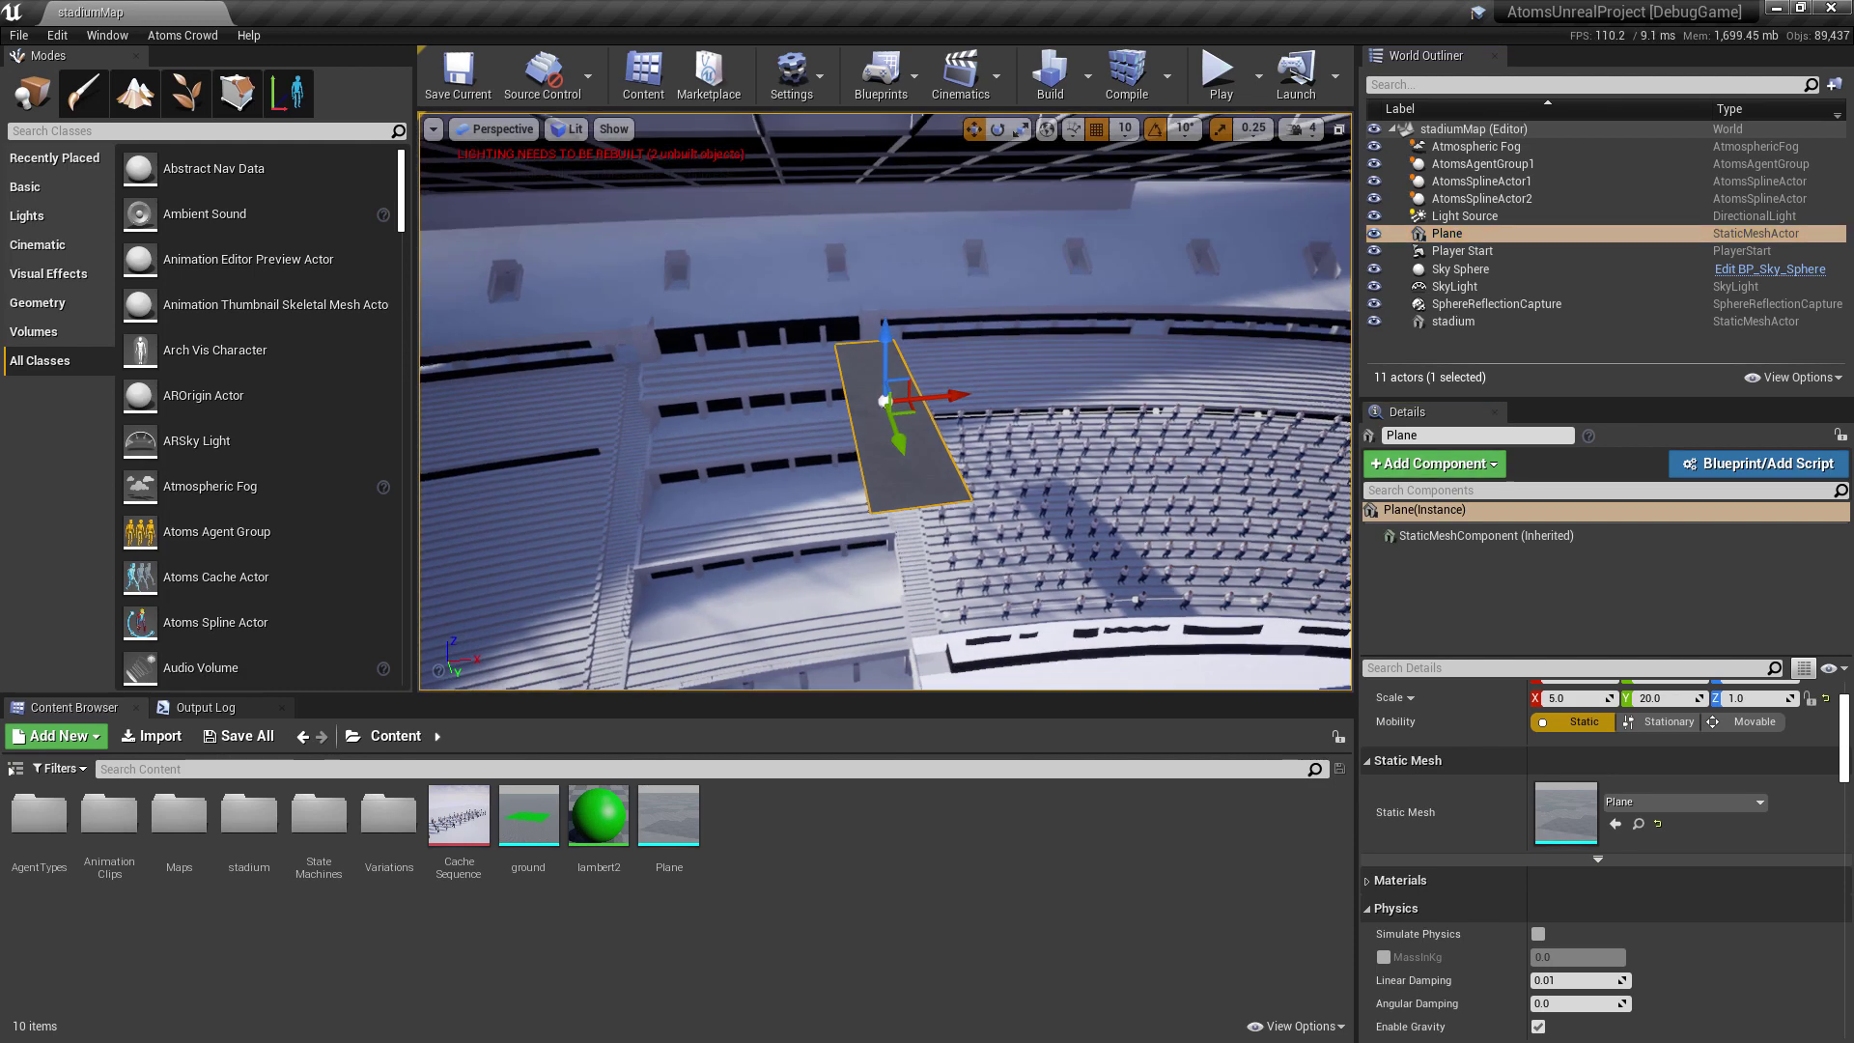
{"action": "left_click_drag", "start_coordinate": [885, 401], "coordinate": [1216, 405], "text": "alt"}
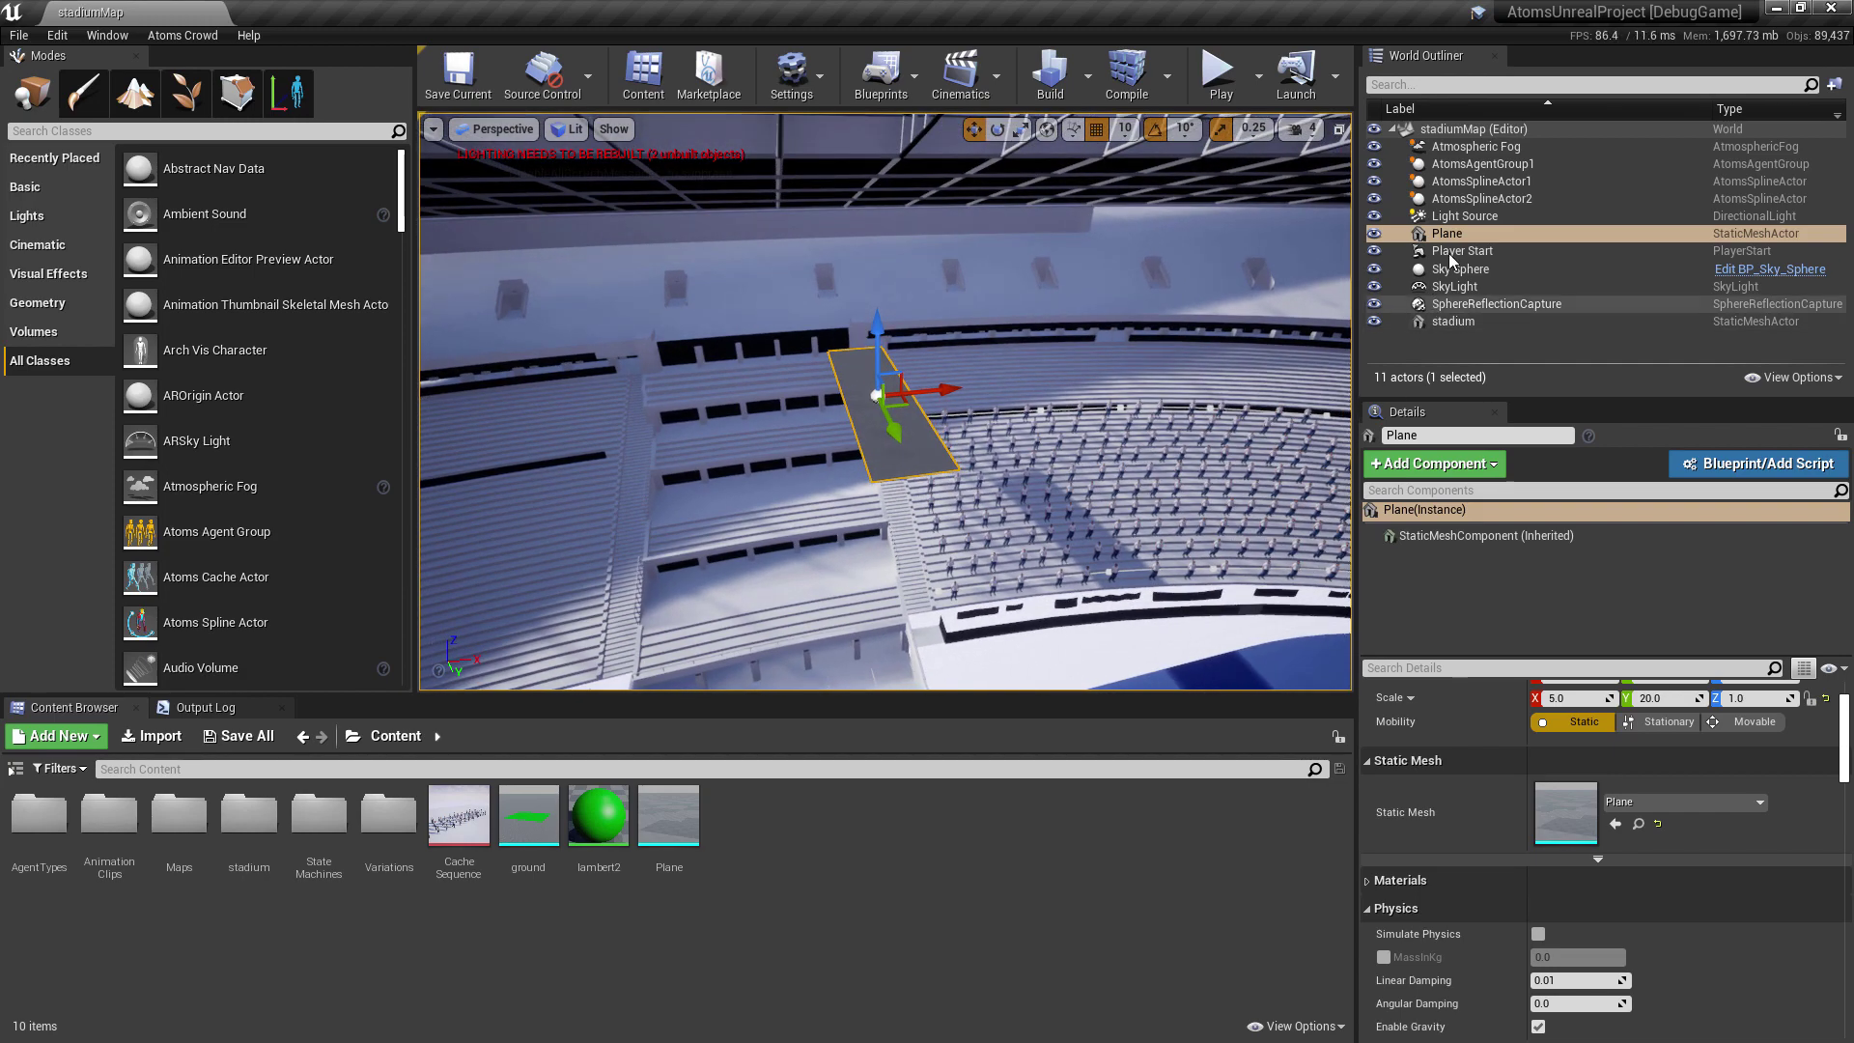
{"action": "left_click", "coordinate": [1468, 164]}
{"action": "key", "text": "f"}
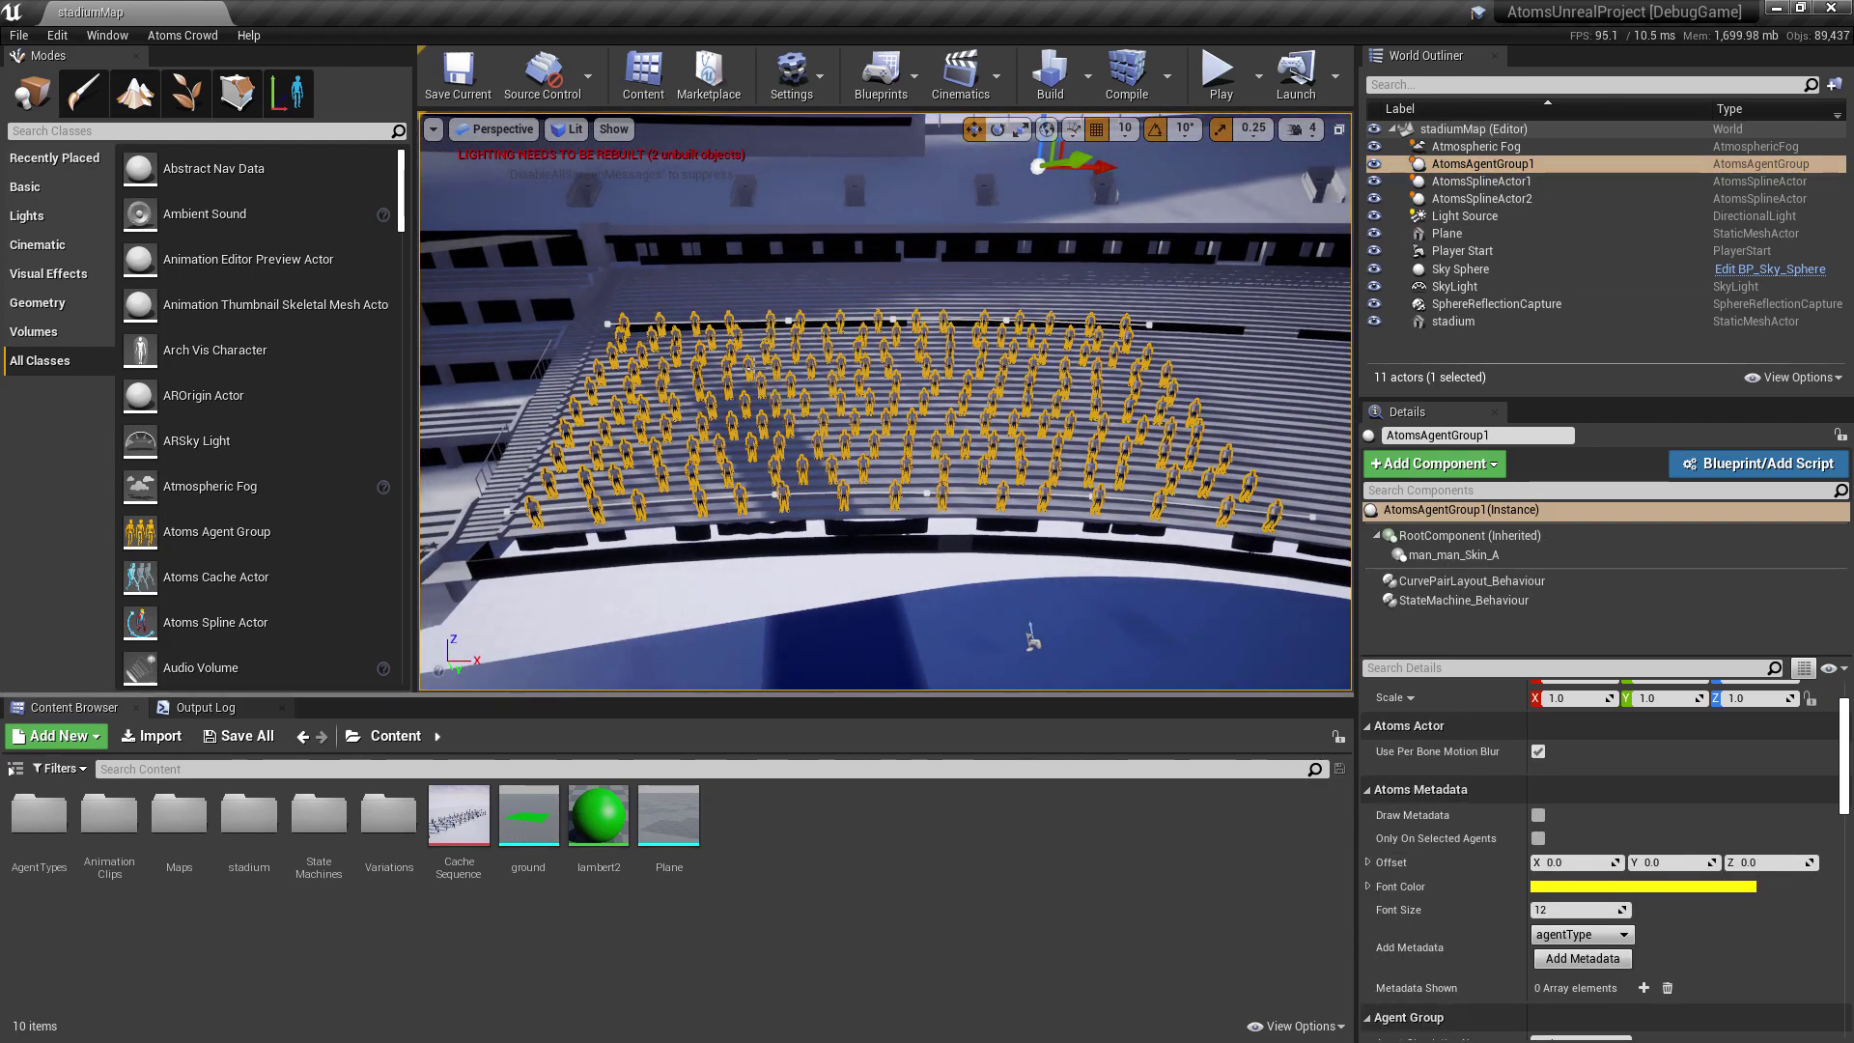
Create a new level sequence named PlaneSequence in the Content folder
{"action": "left_click", "coordinate": [960, 78]}
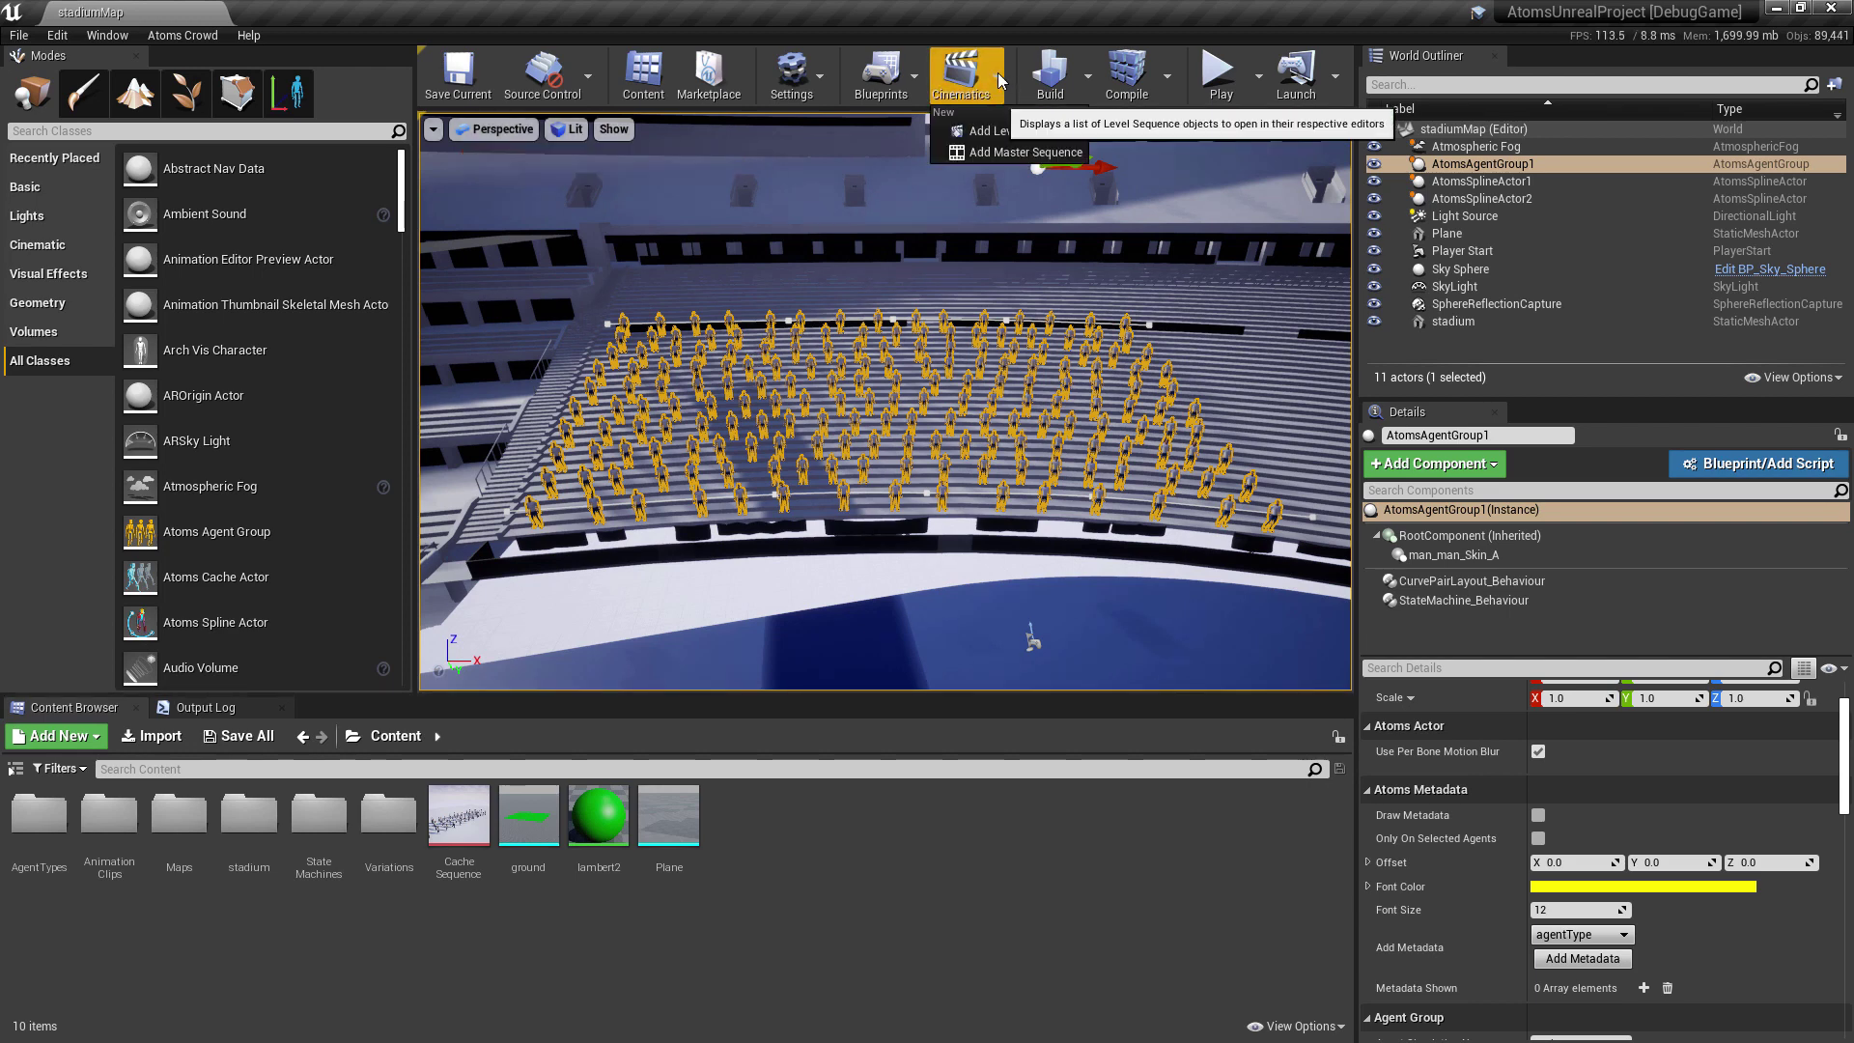
{"action": "left_click", "coordinate": [993, 133]}
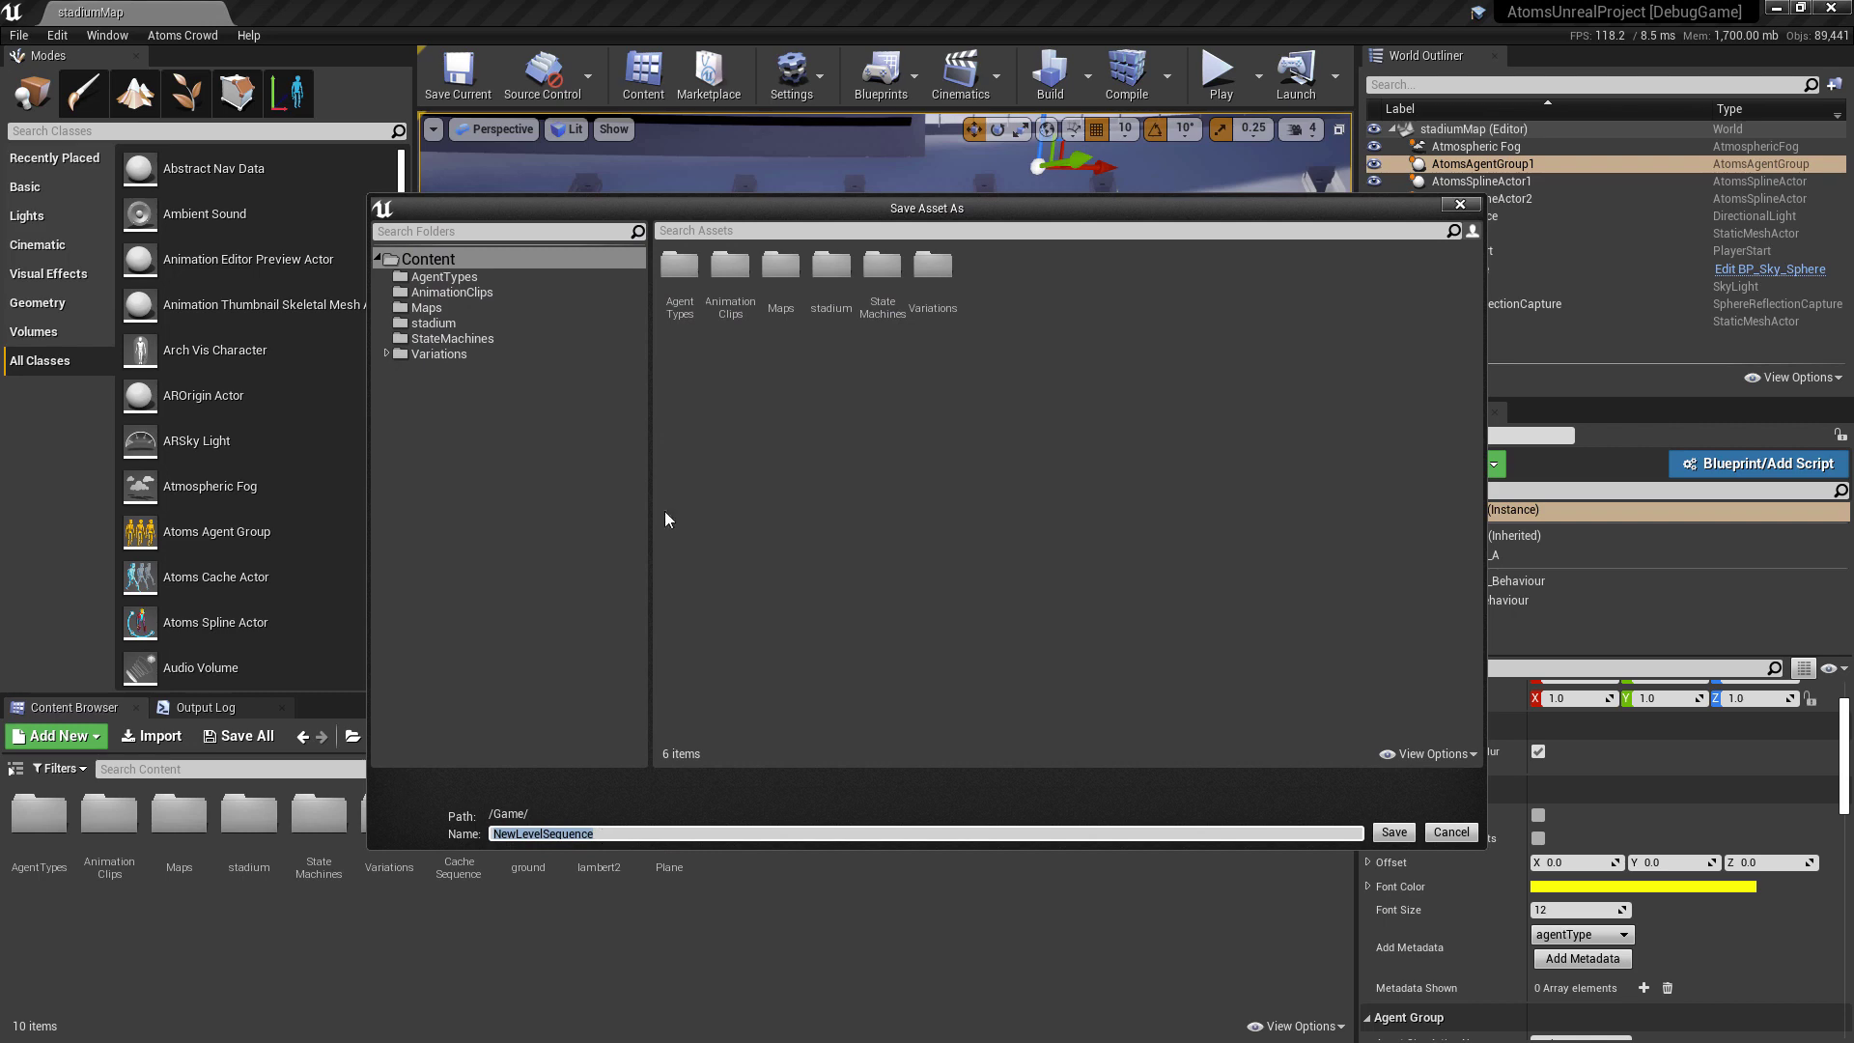
{"action": "left_click_drag", "start_coordinate": [715, 220], "coordinate": [543, 329]}
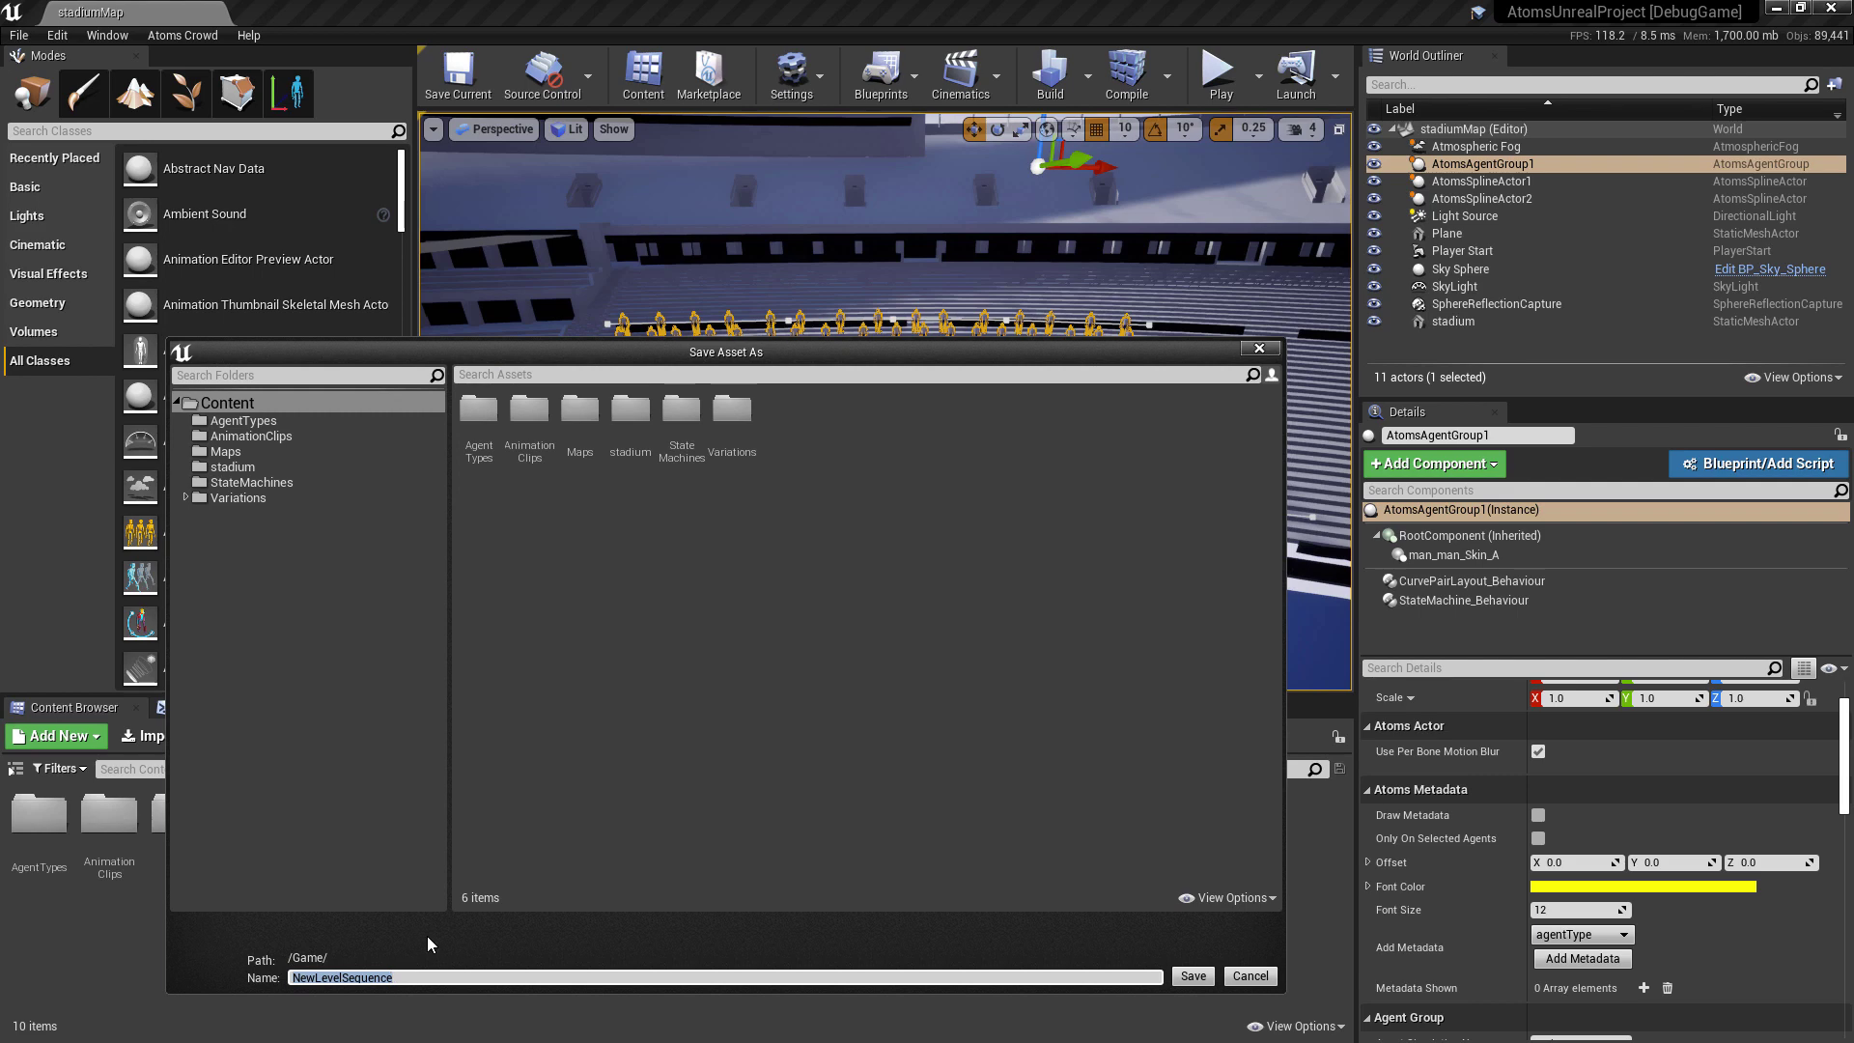
{"action": "type", "text": "PlaneSequence"}
{"action": "key", "text": "Return"}
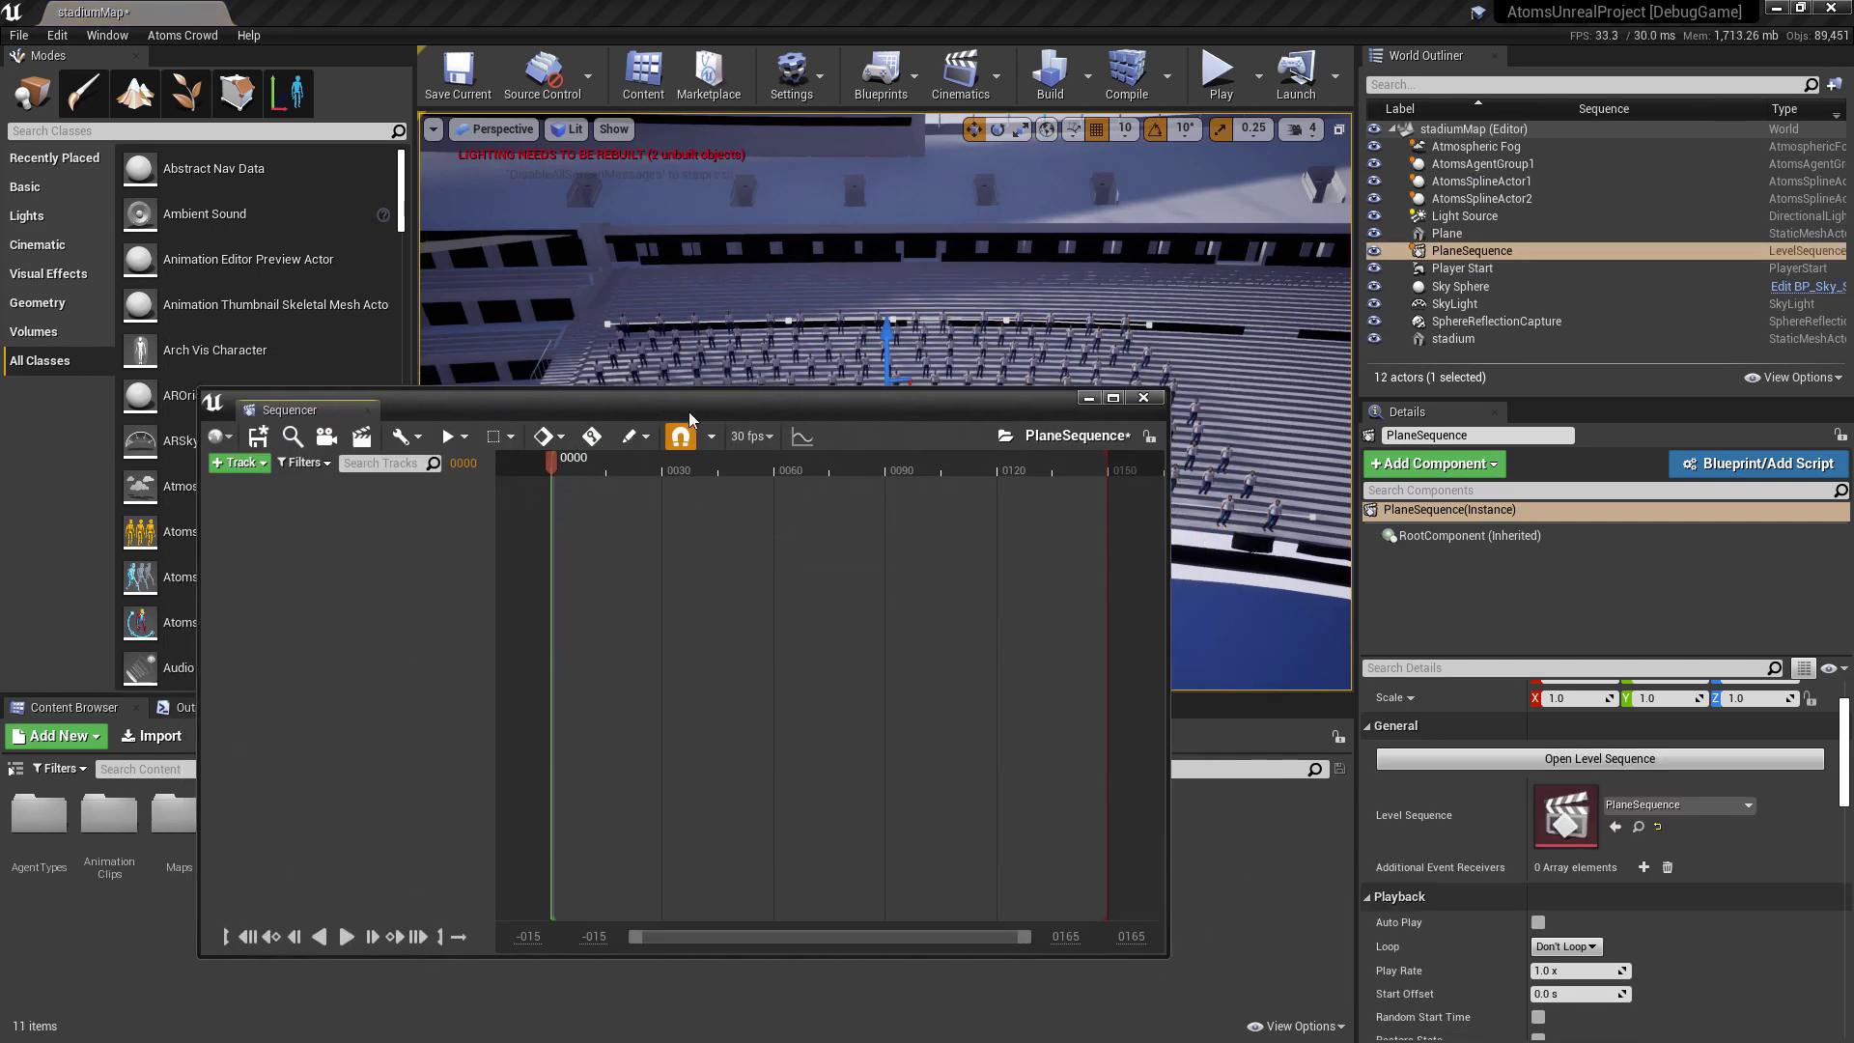
Add the Plane actor to PlaneSequence and key its location, rotation and scale at frame 0
{"action": "left_click_drag", "start_coordinate": [1446, 233], "coordinate": [404, 611]}
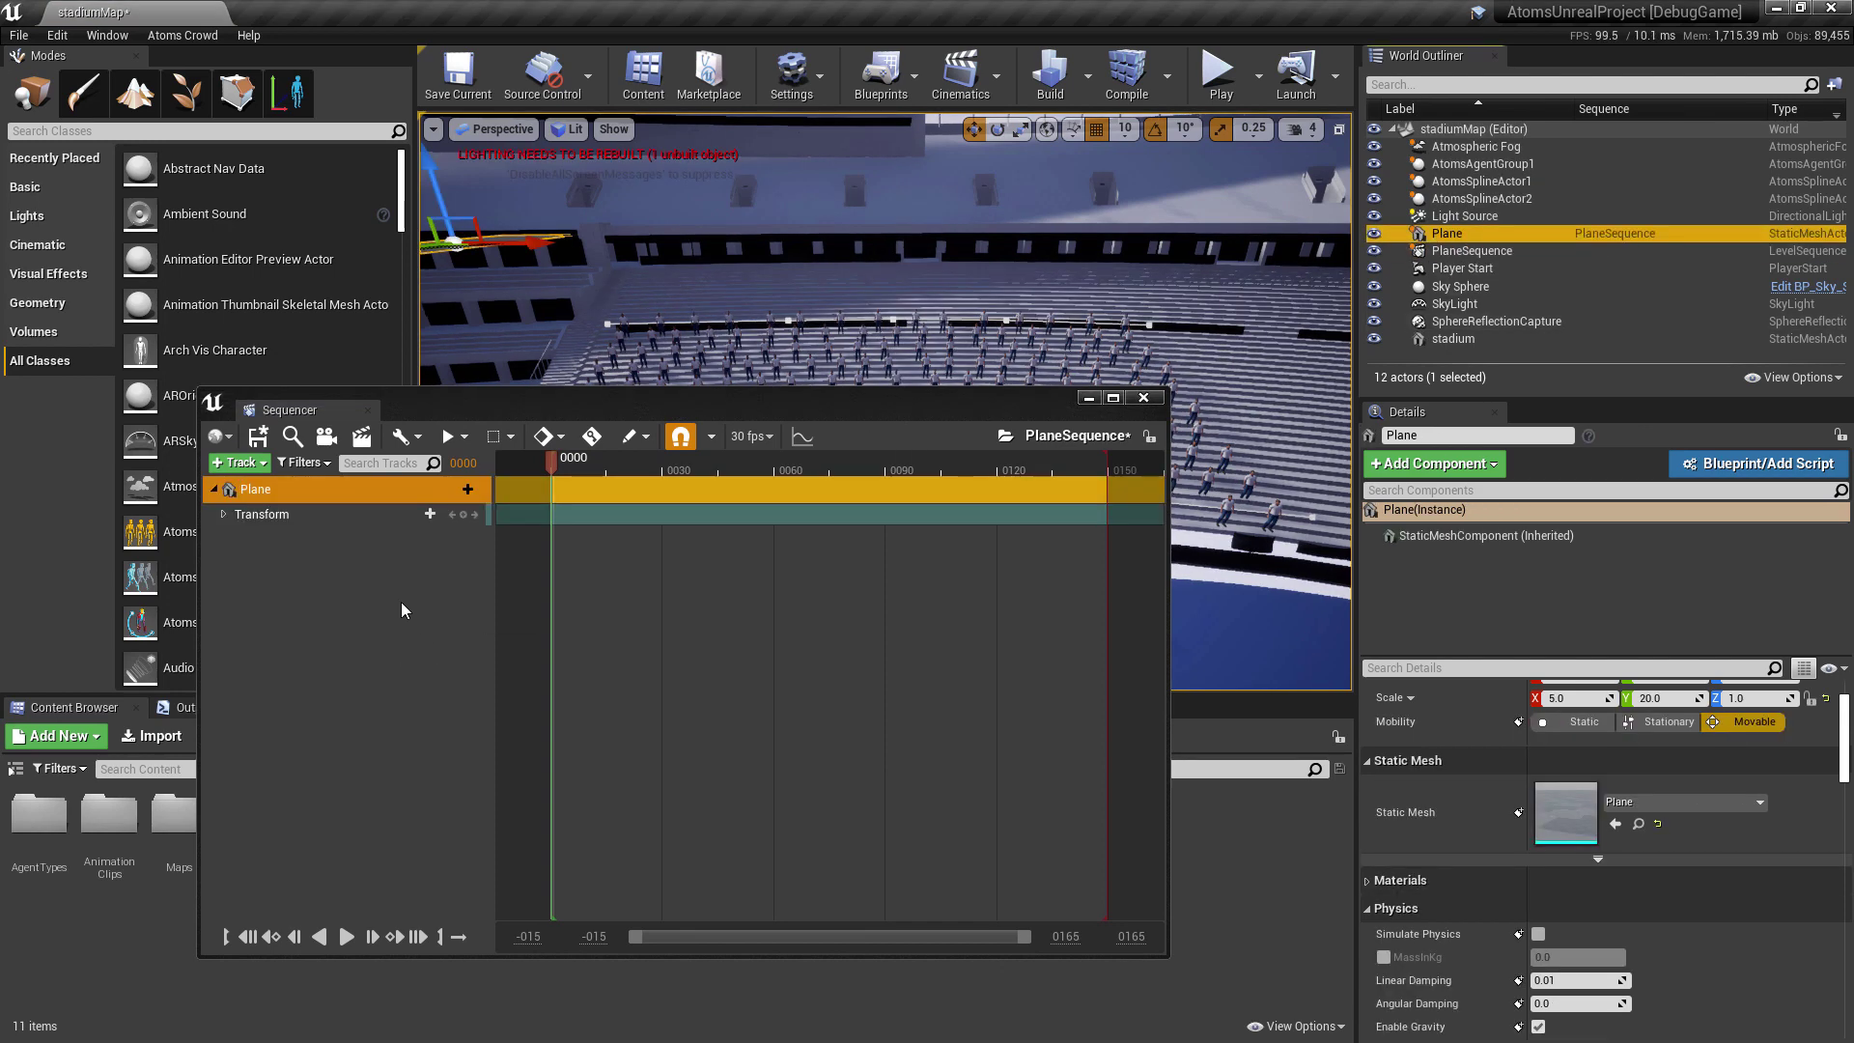
{"action": "left_click", "coordinate": [224, 513]}
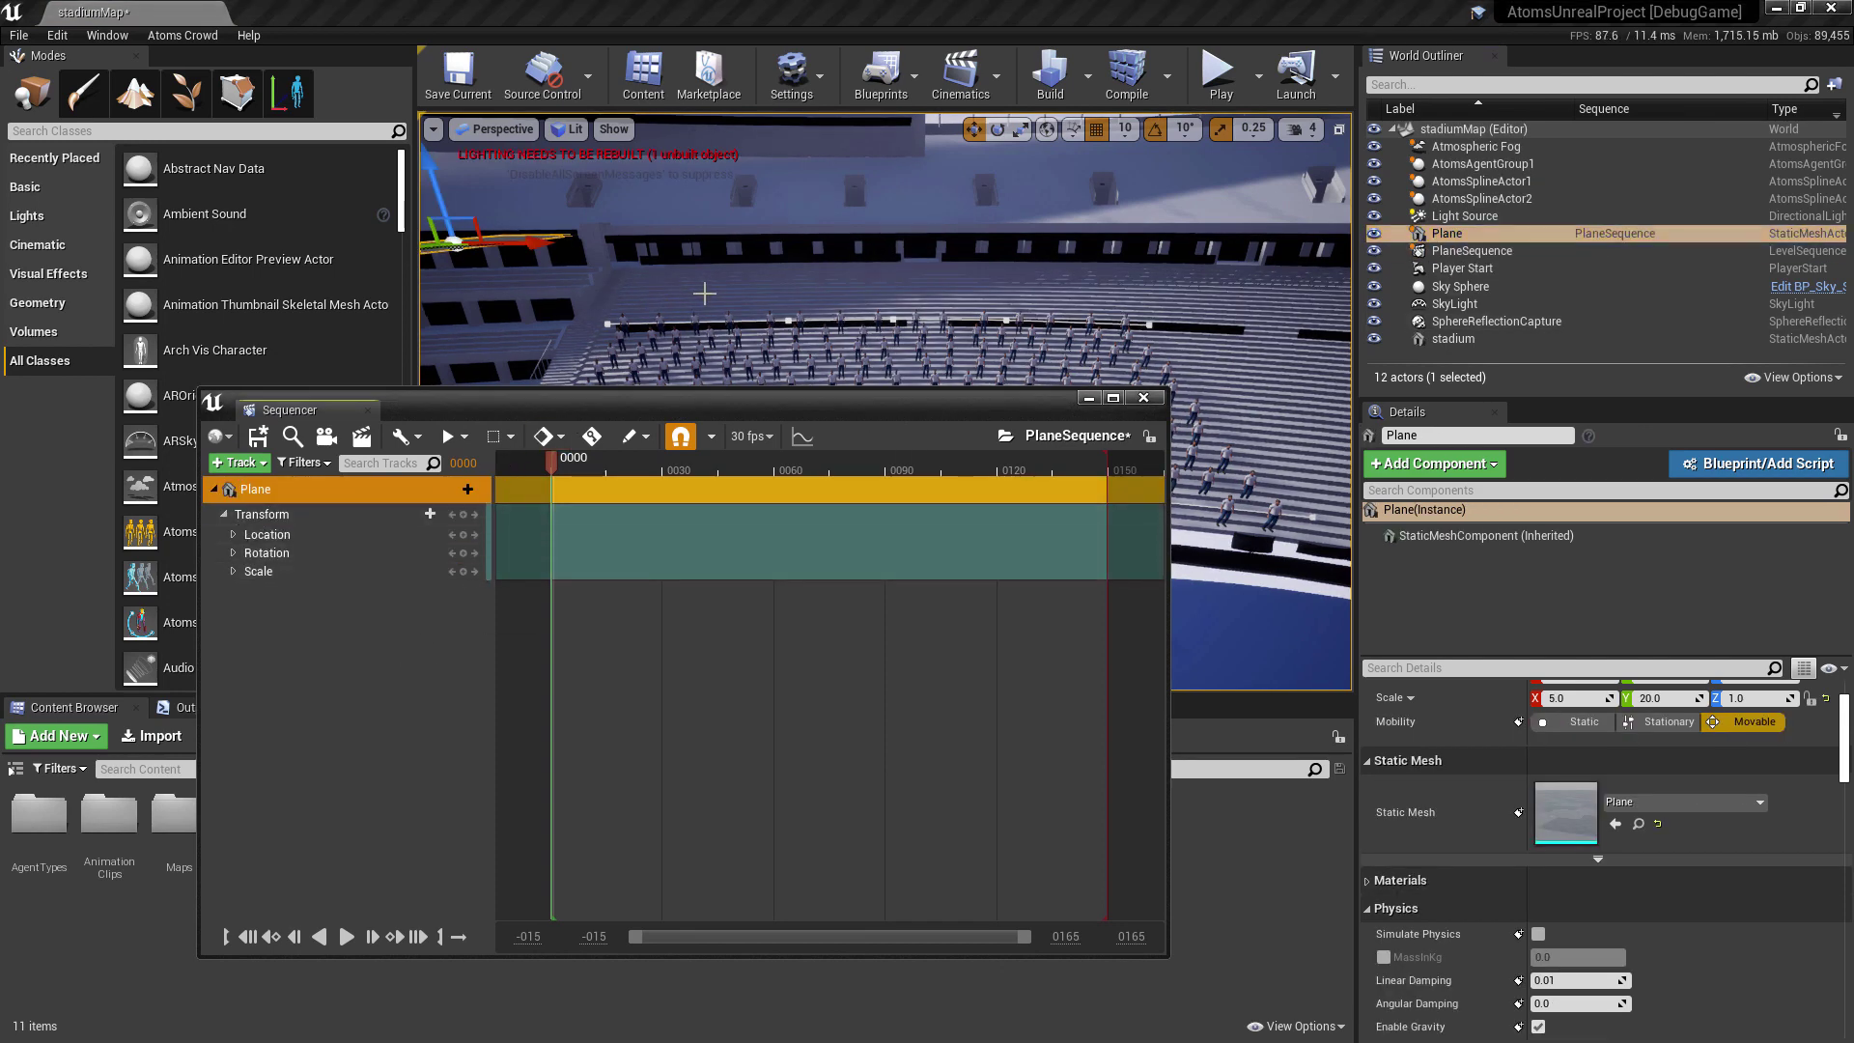
{"action": "right_click_drag", "start_coordinate": [705, 292], "coordinate": [576, 288]}
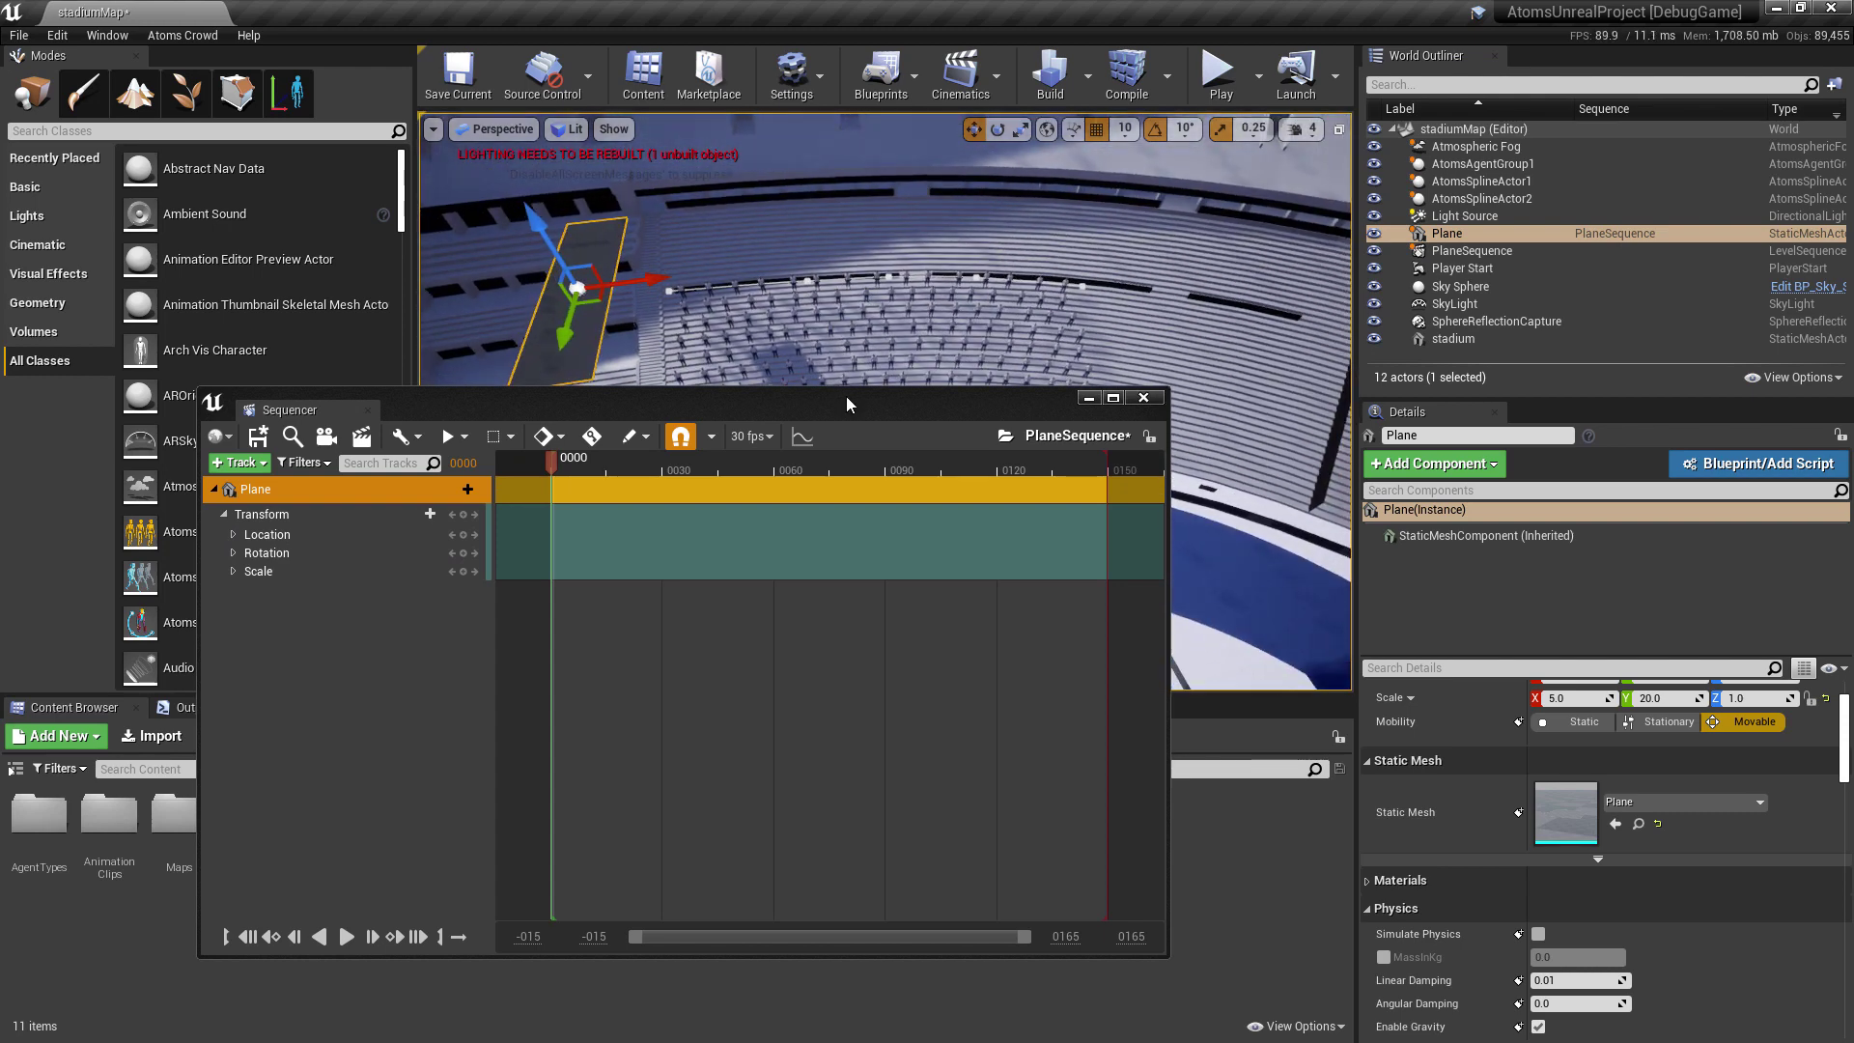
{"action": "left_click_drag", "start_coordinate": [848, 404], "coordinate": [810, 486]}
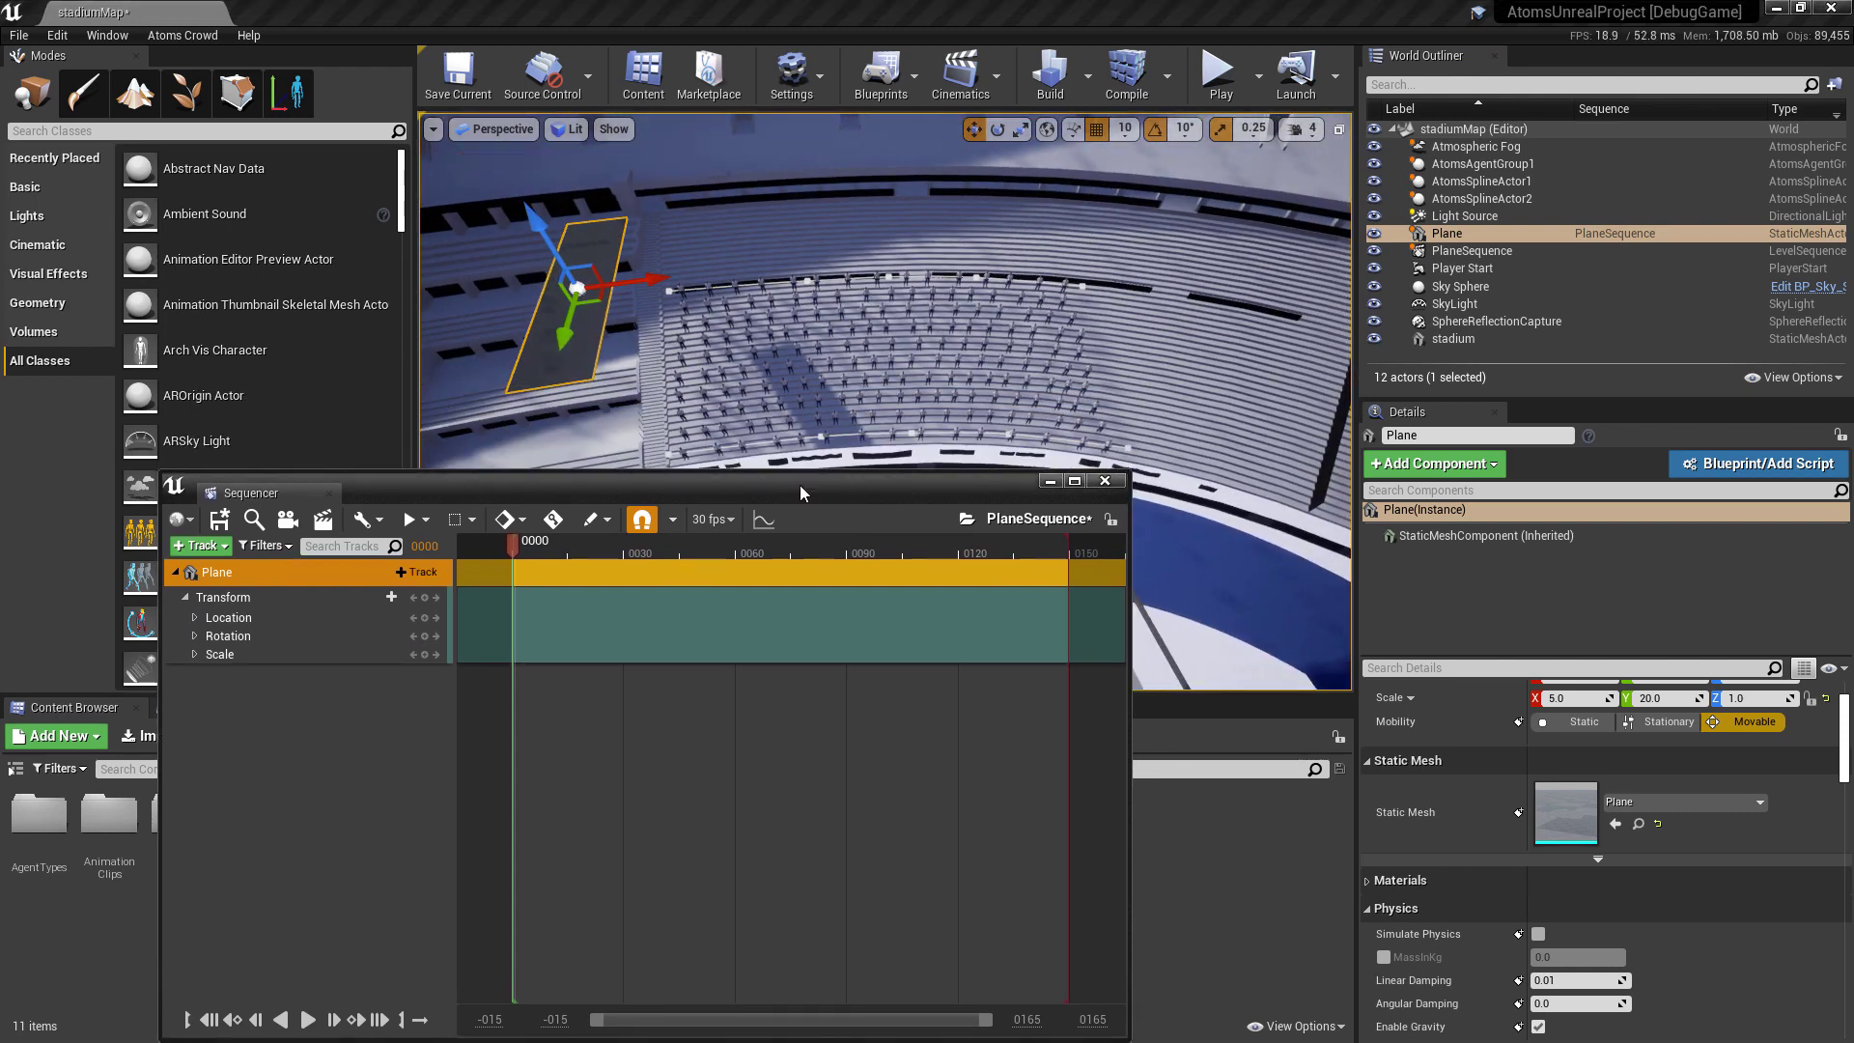
{"action": "left_click", "coordinate": [429, 600]}
{"action": "left_click_drag", "start_coordinate": [563, 501], "coordinate": [488, 468]}
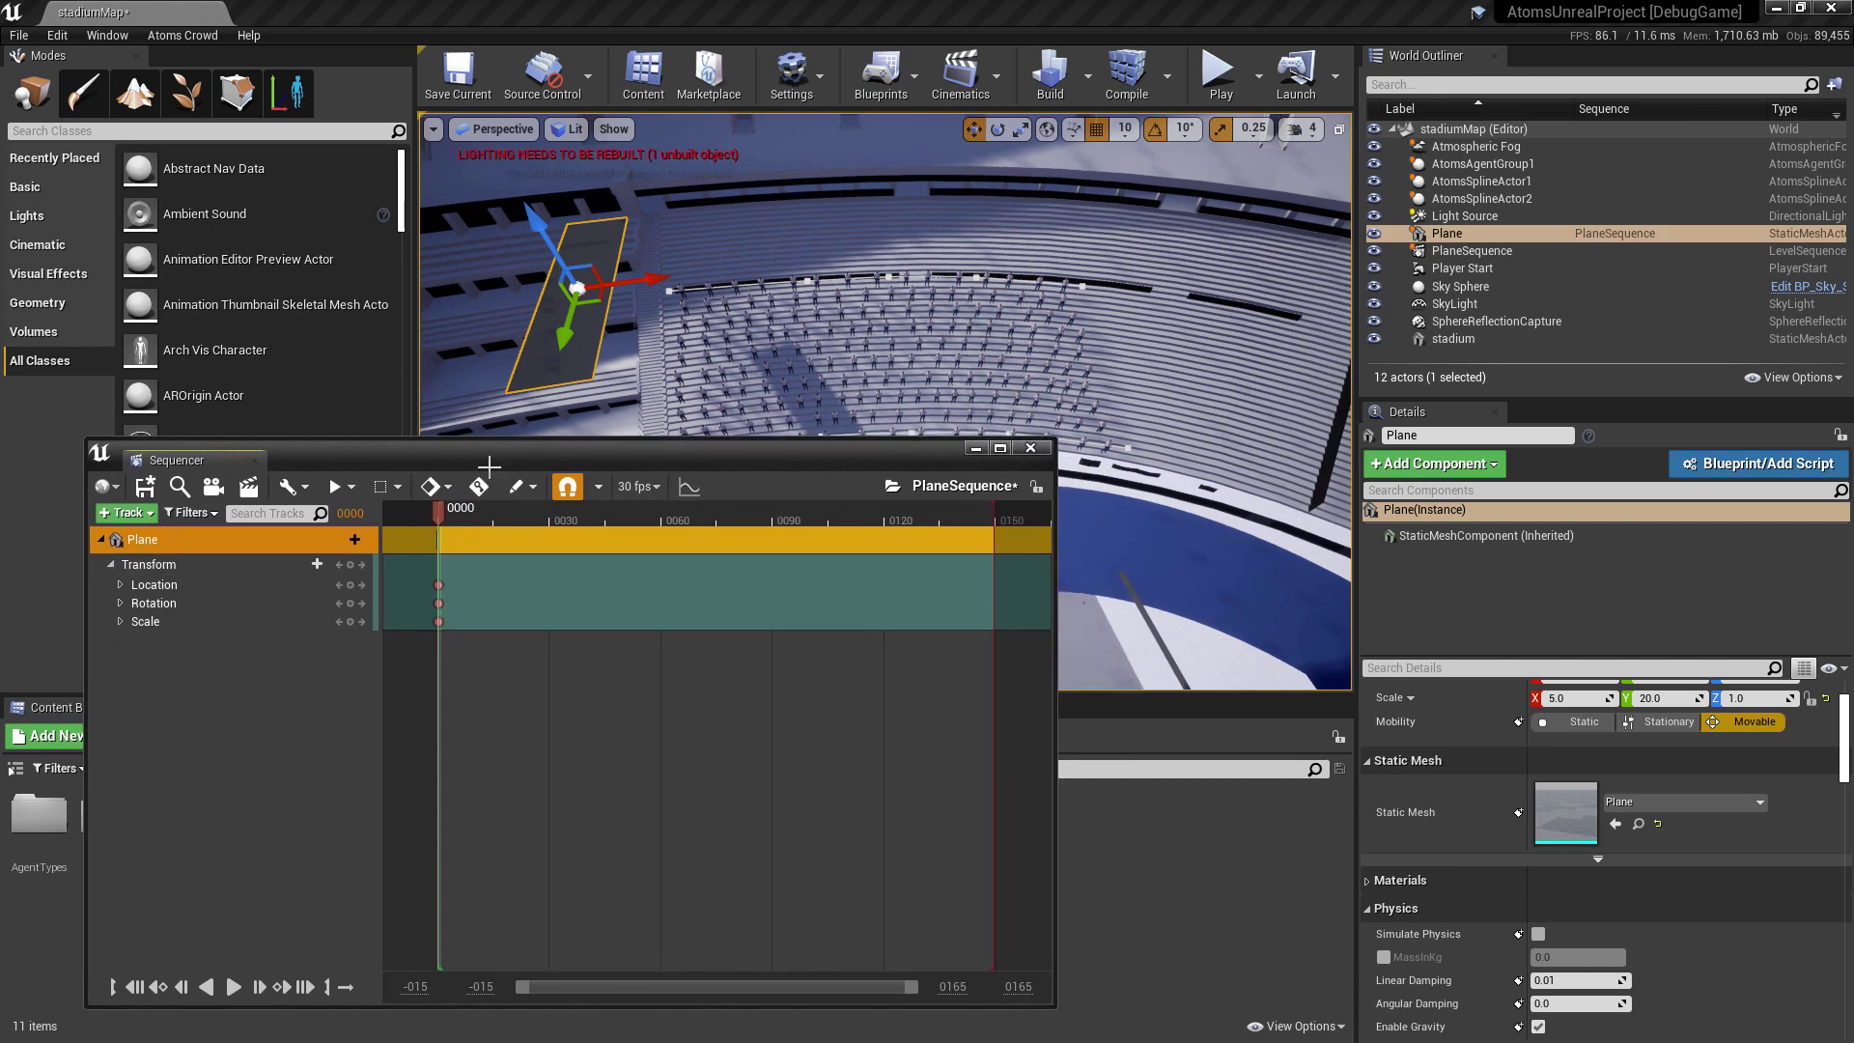
Extend PlaneSequence's timeline range to frame 300 and set its playback end to frame 270
{"action": "left_click", "coordinate": [949, 986]}
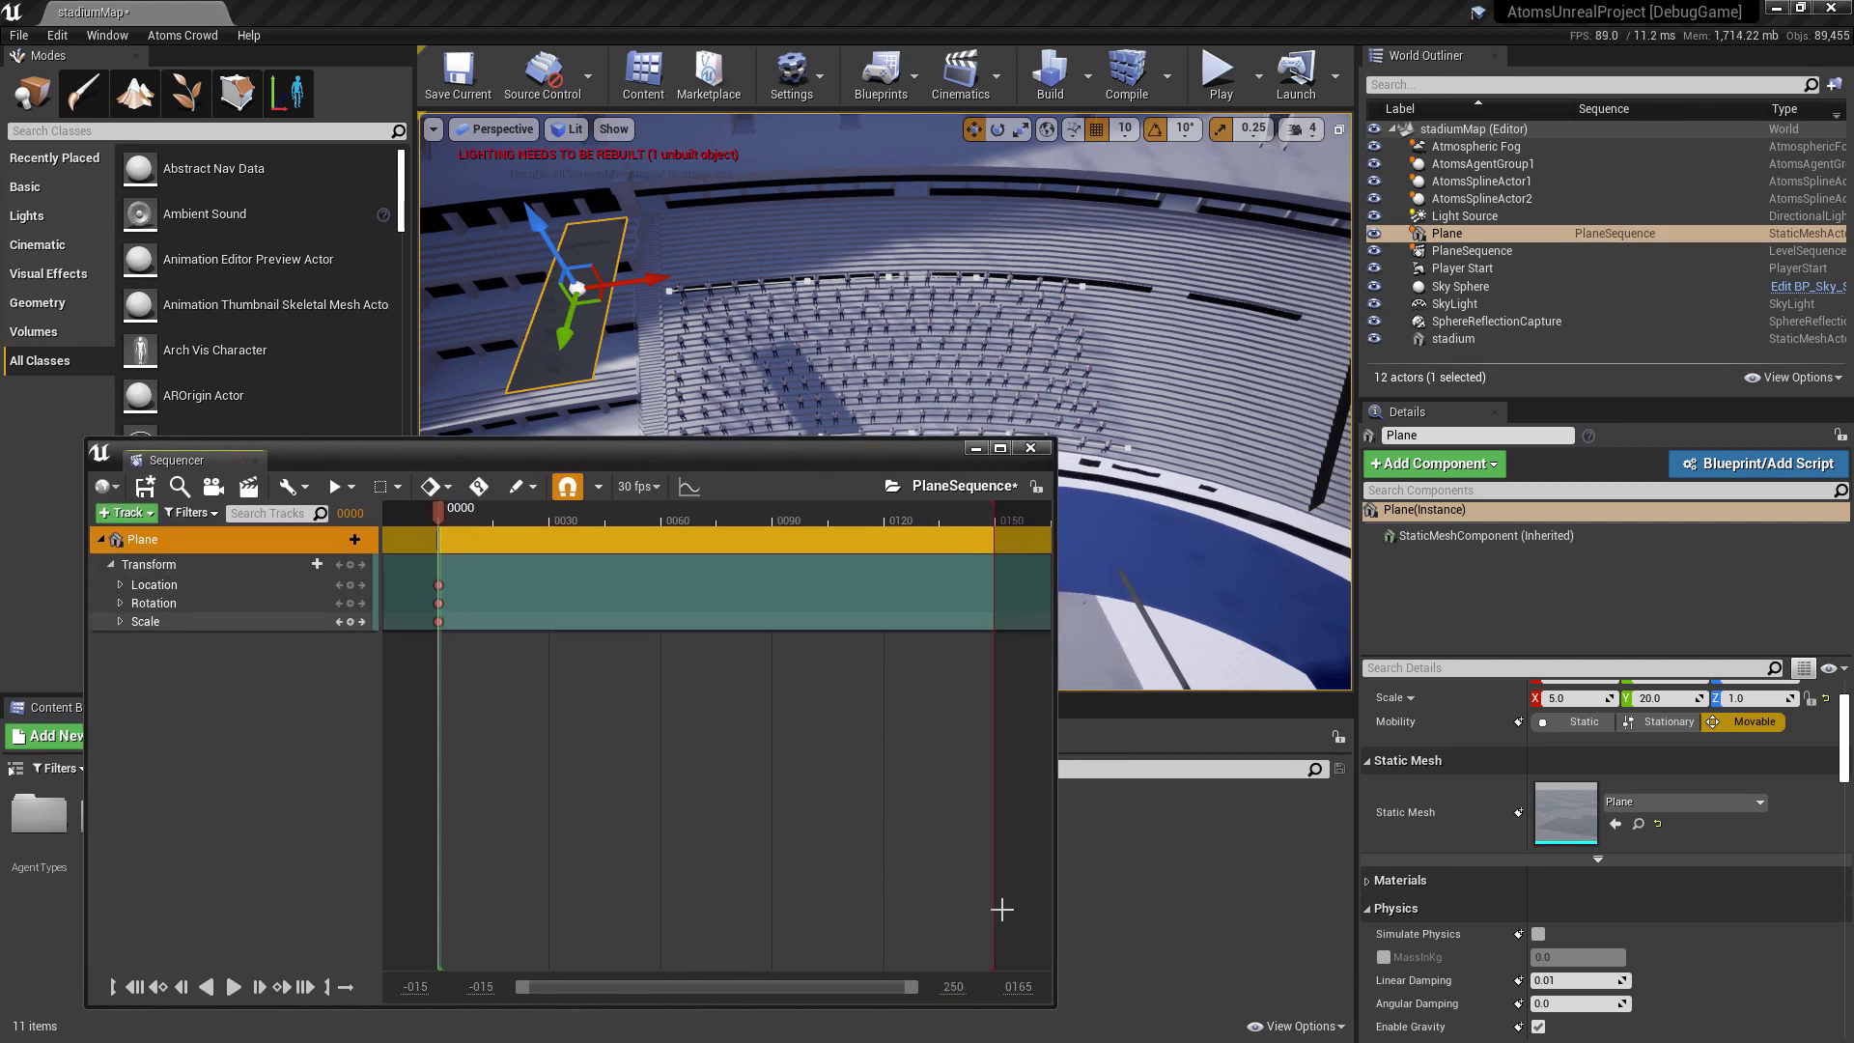
{"action": "key", "text": "Return"}
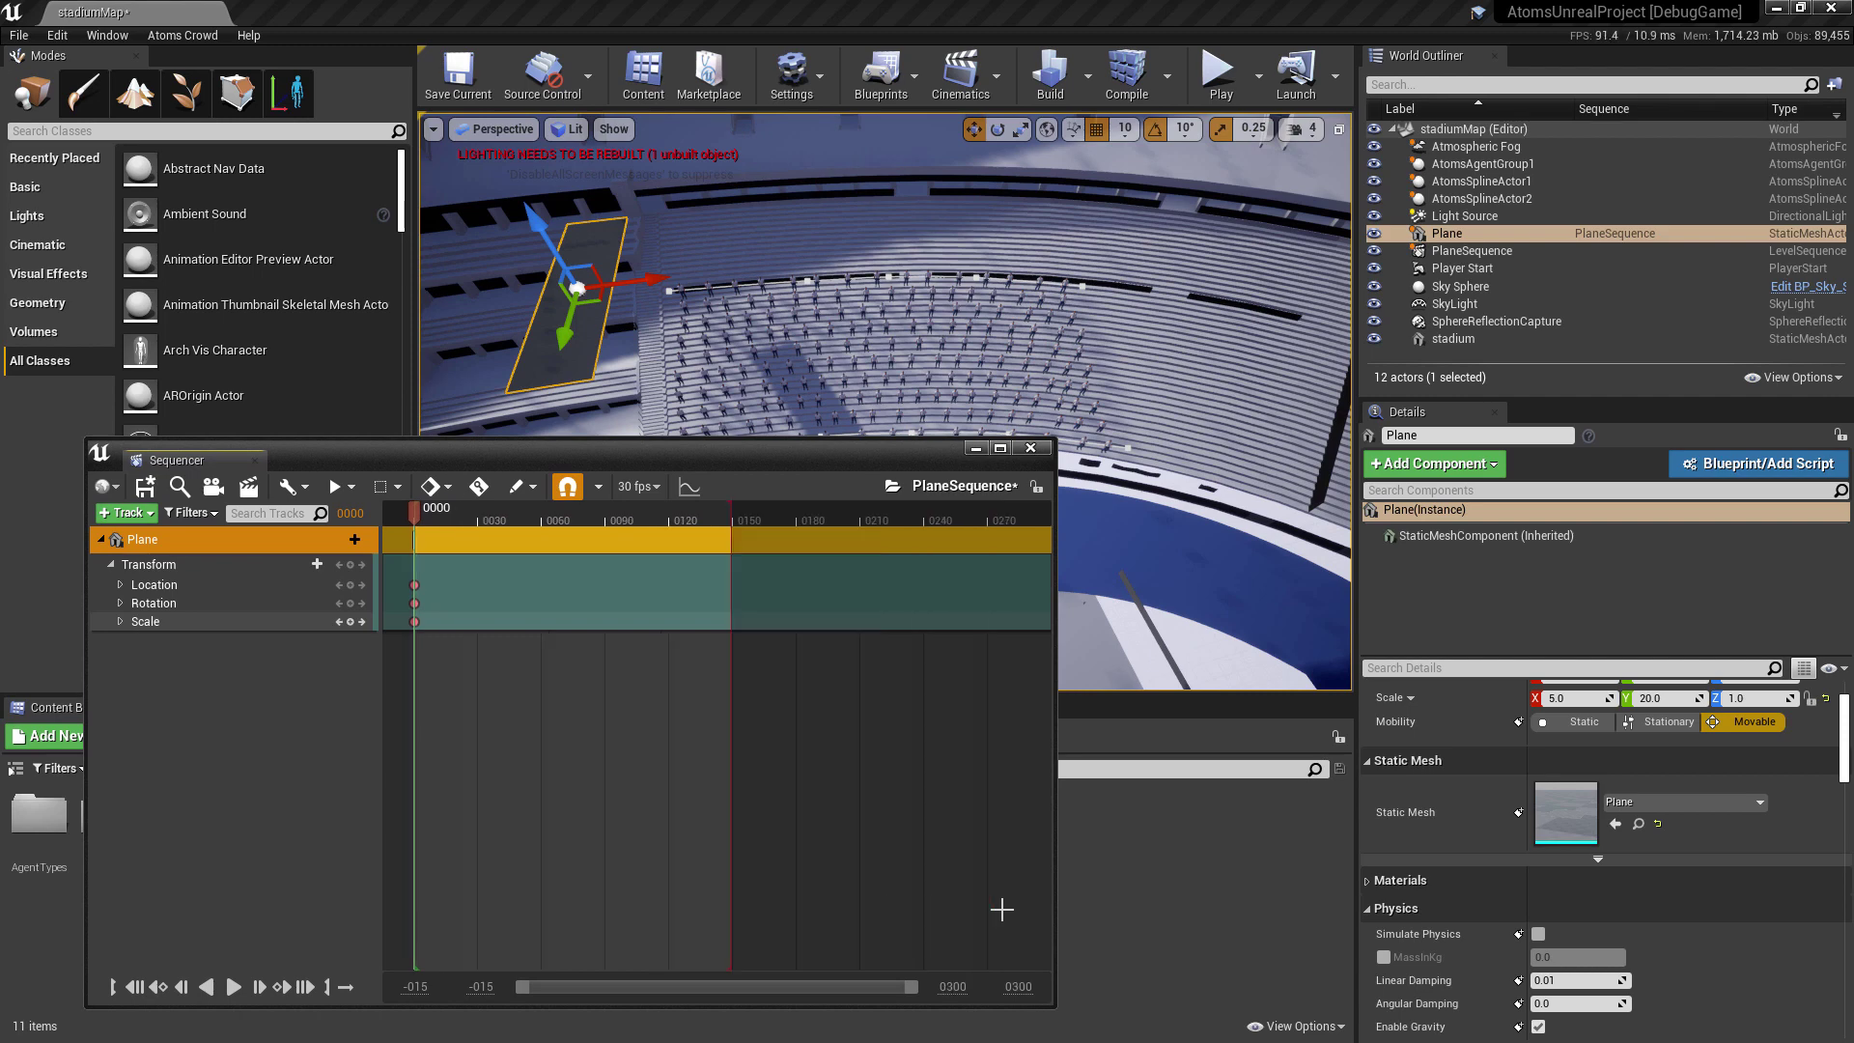
{"action": "mouse_move", "coordinate": [731, 519]}
{"action": "left_mouse_down"}
{"action": "mouse_move", "coordinate": [1053, 522]}
{"action": "mouse_move", "coordinate": [991, 527]}
{"action": "left_mouse_up"}
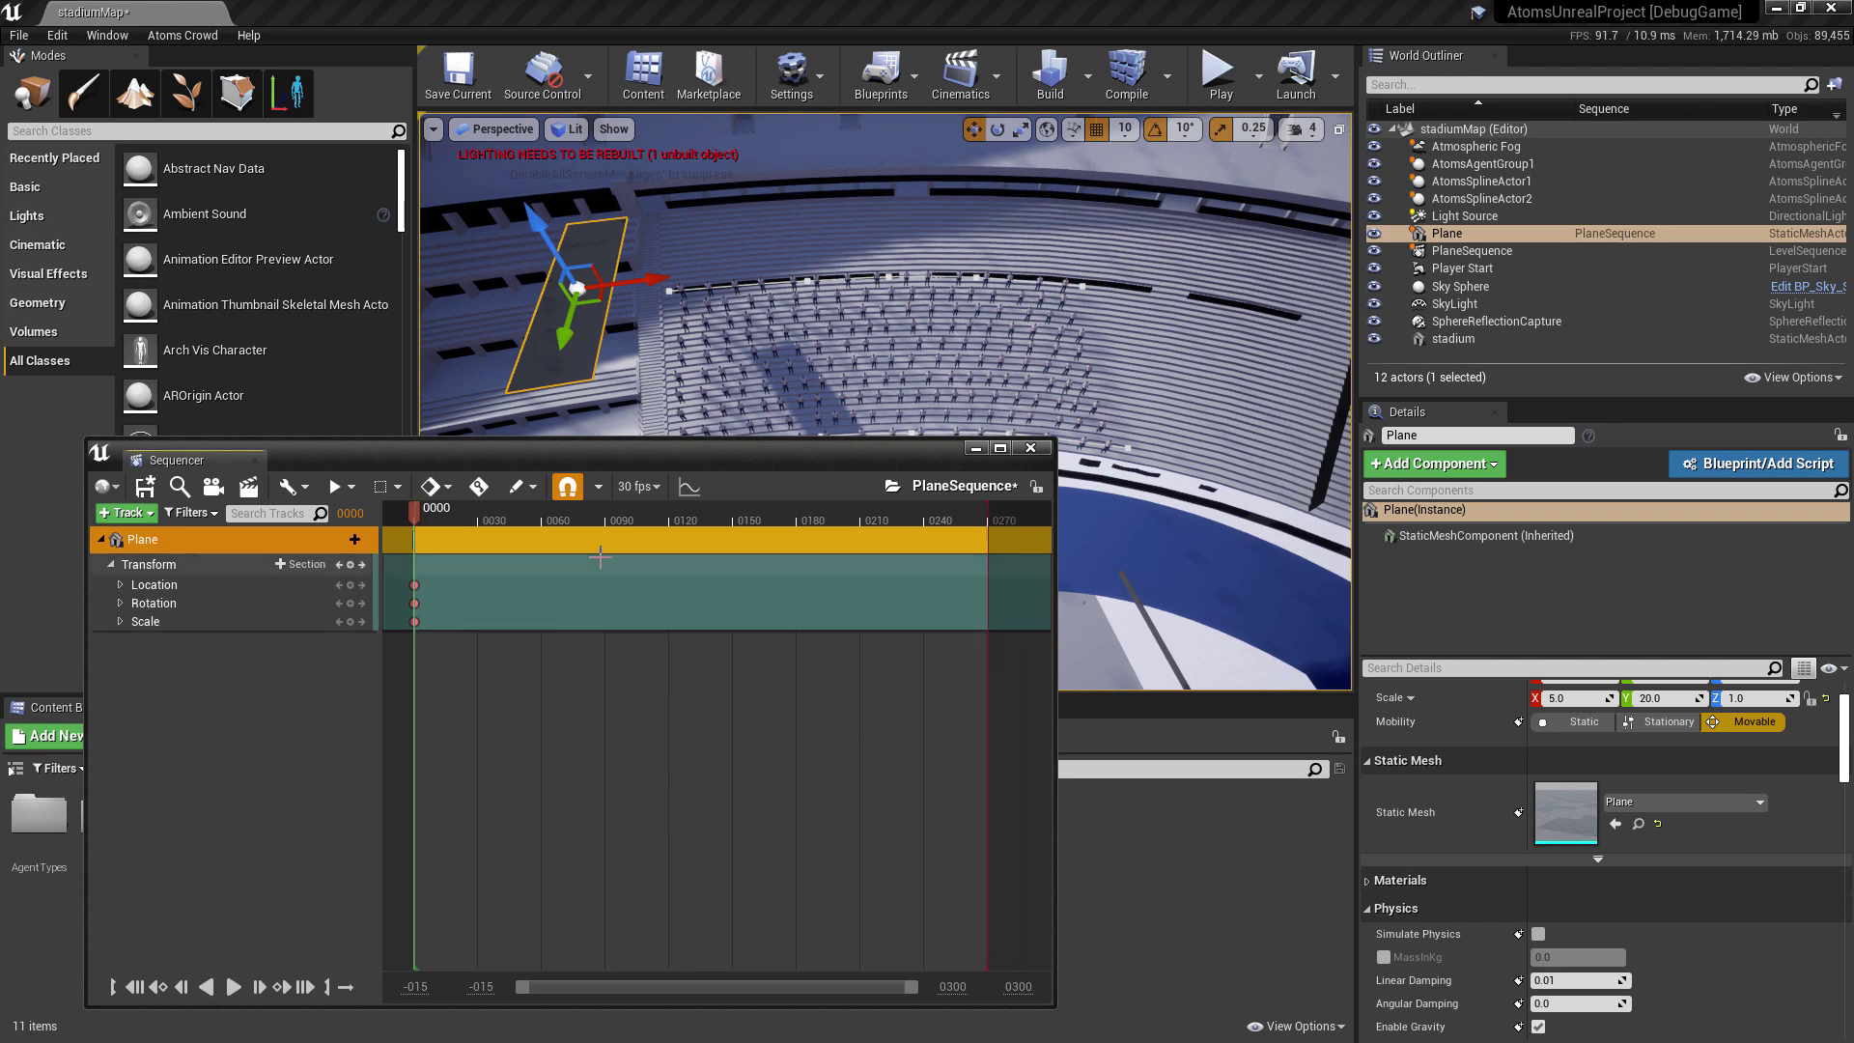
At frame 270, key the Plane's Location X at about 5324 and Y at about -3622
{"action": "left_click_drag", "start_coordinate": [415, 511], "coordinate": [988, 549]}
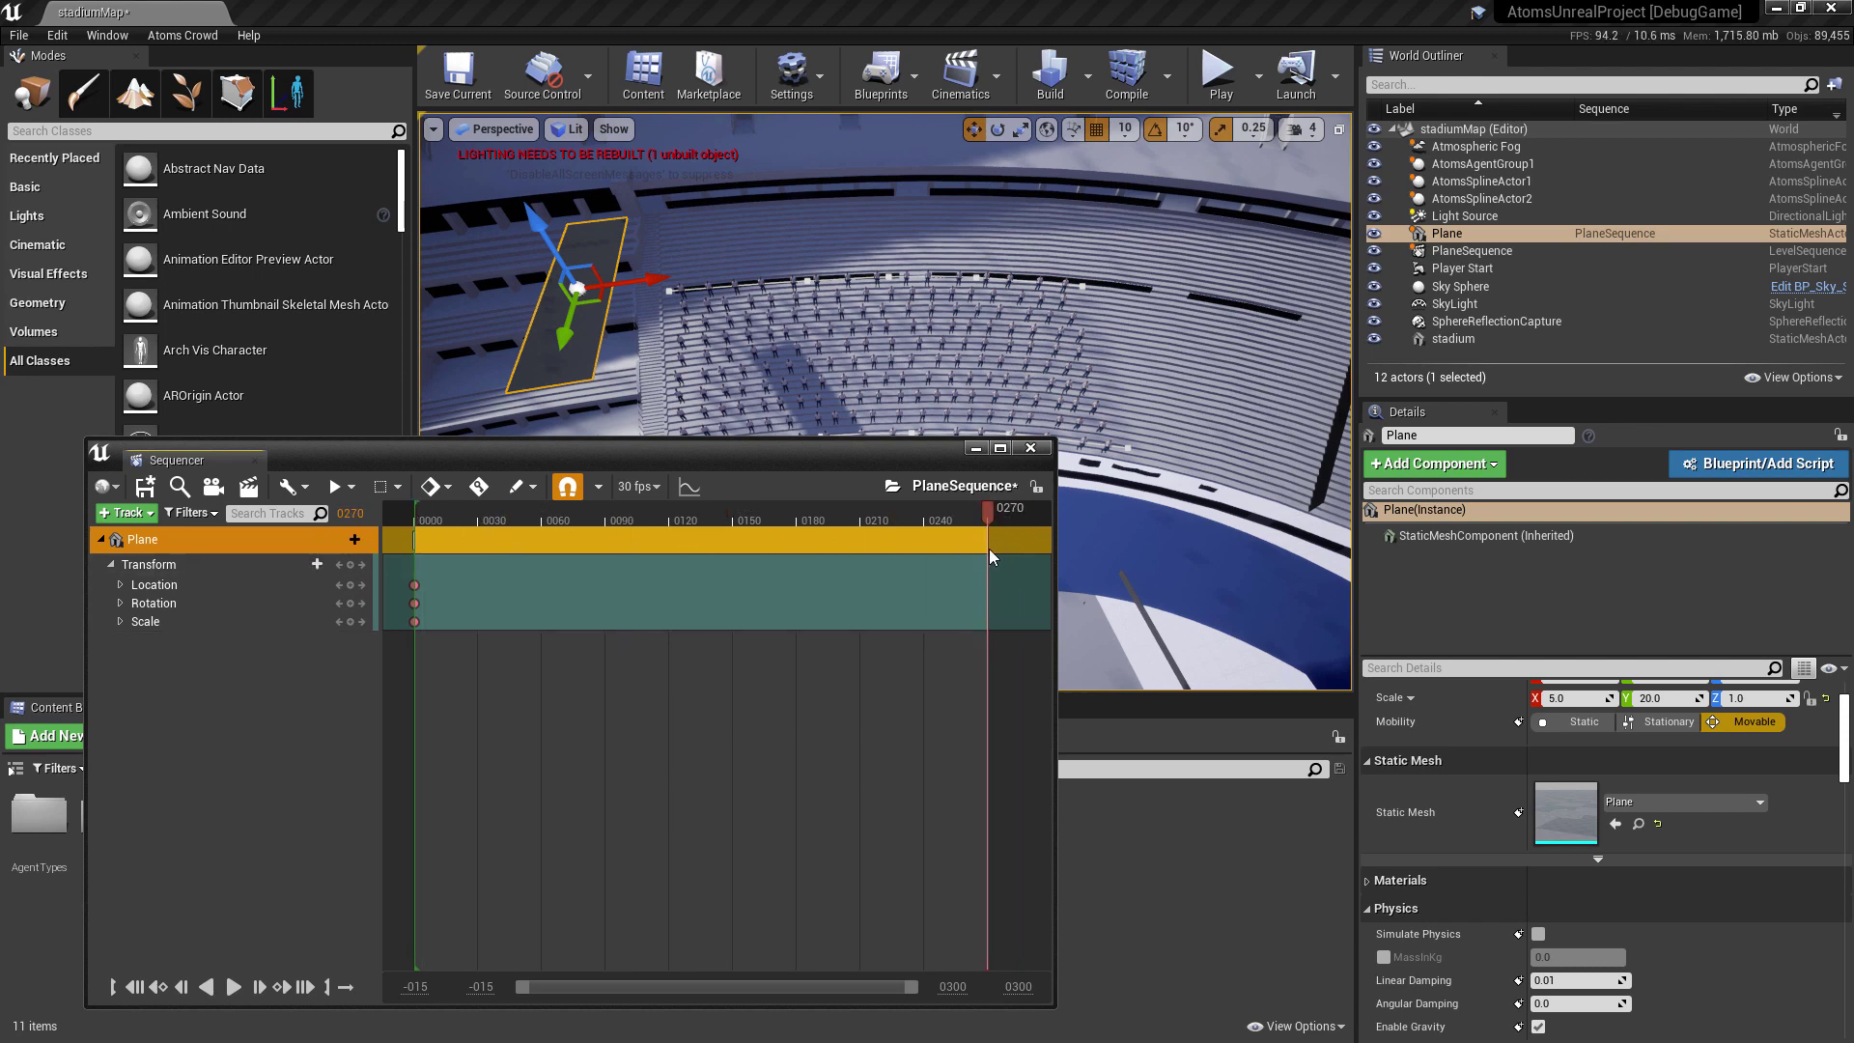
{"action": "left_click", "coordinate": [120, 586]}
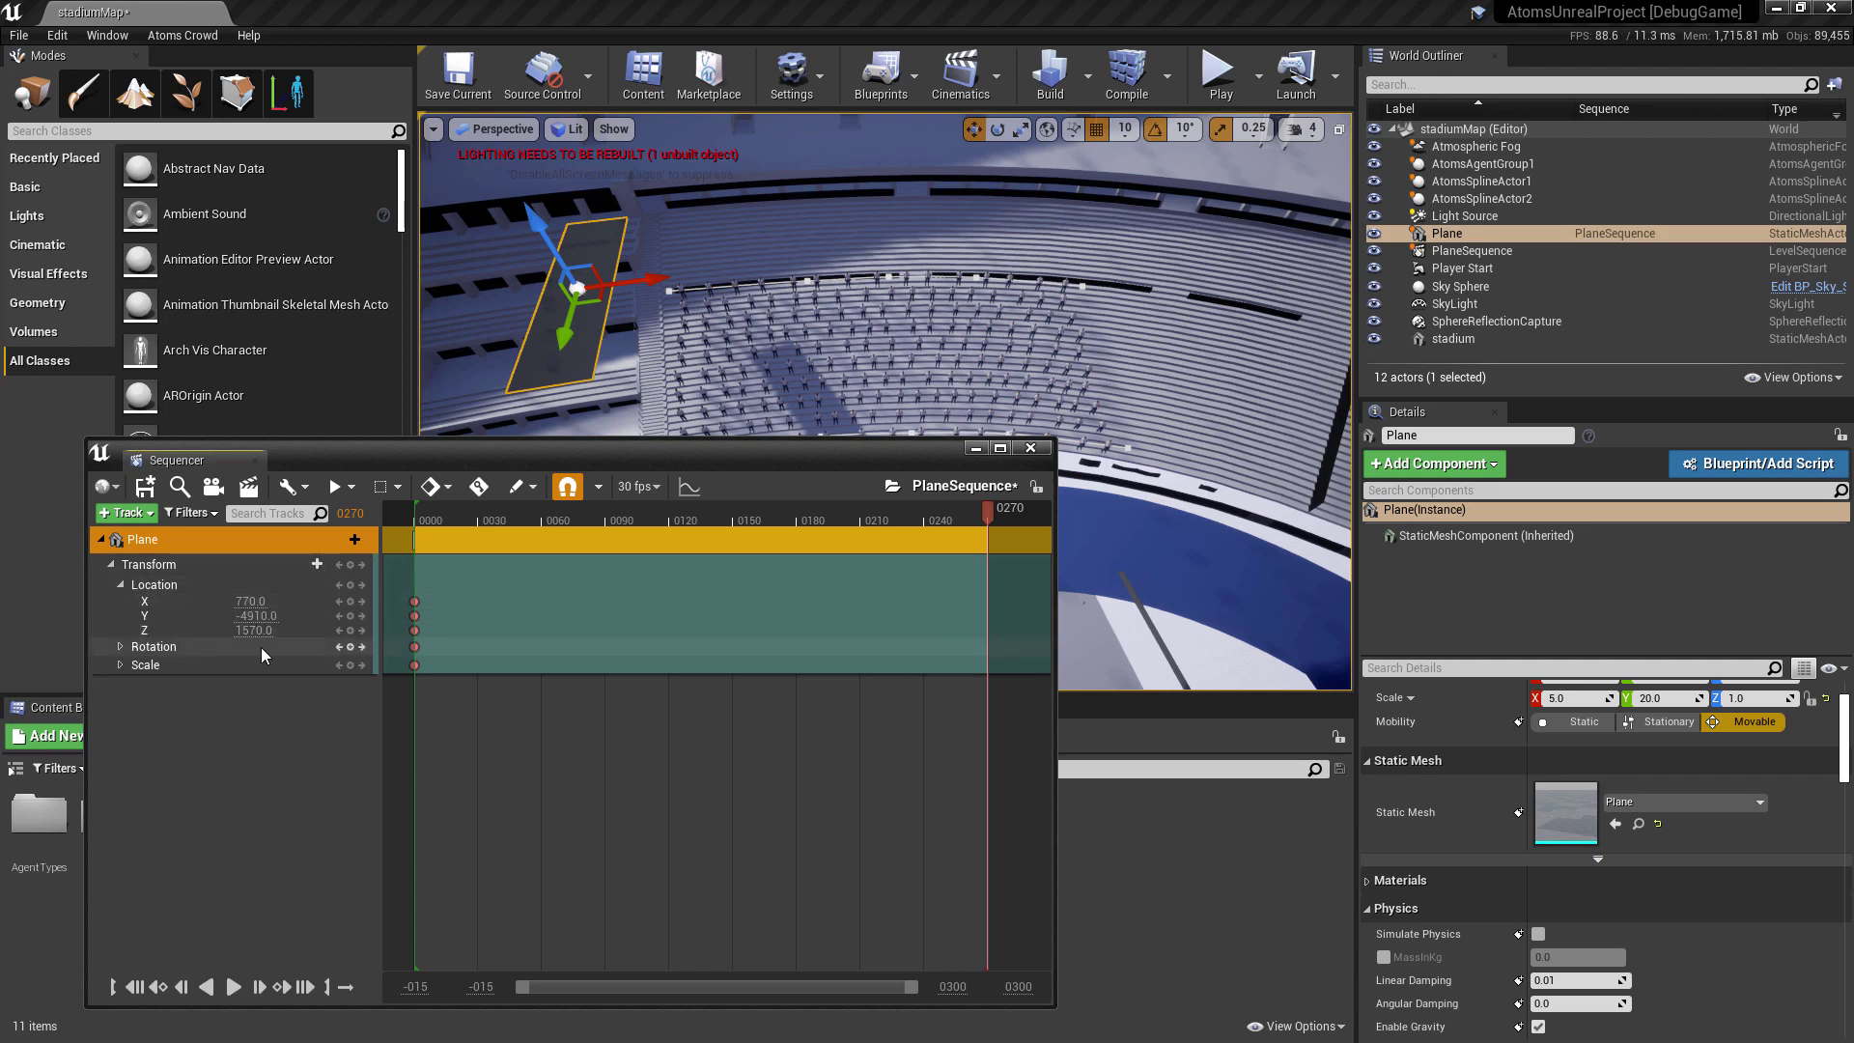
{"action": "left_click_drag", "start_coordinate": [430, 681], "coordinate": [403, 646]}
{"action": "left_click", "coordinate": [608, 587]}
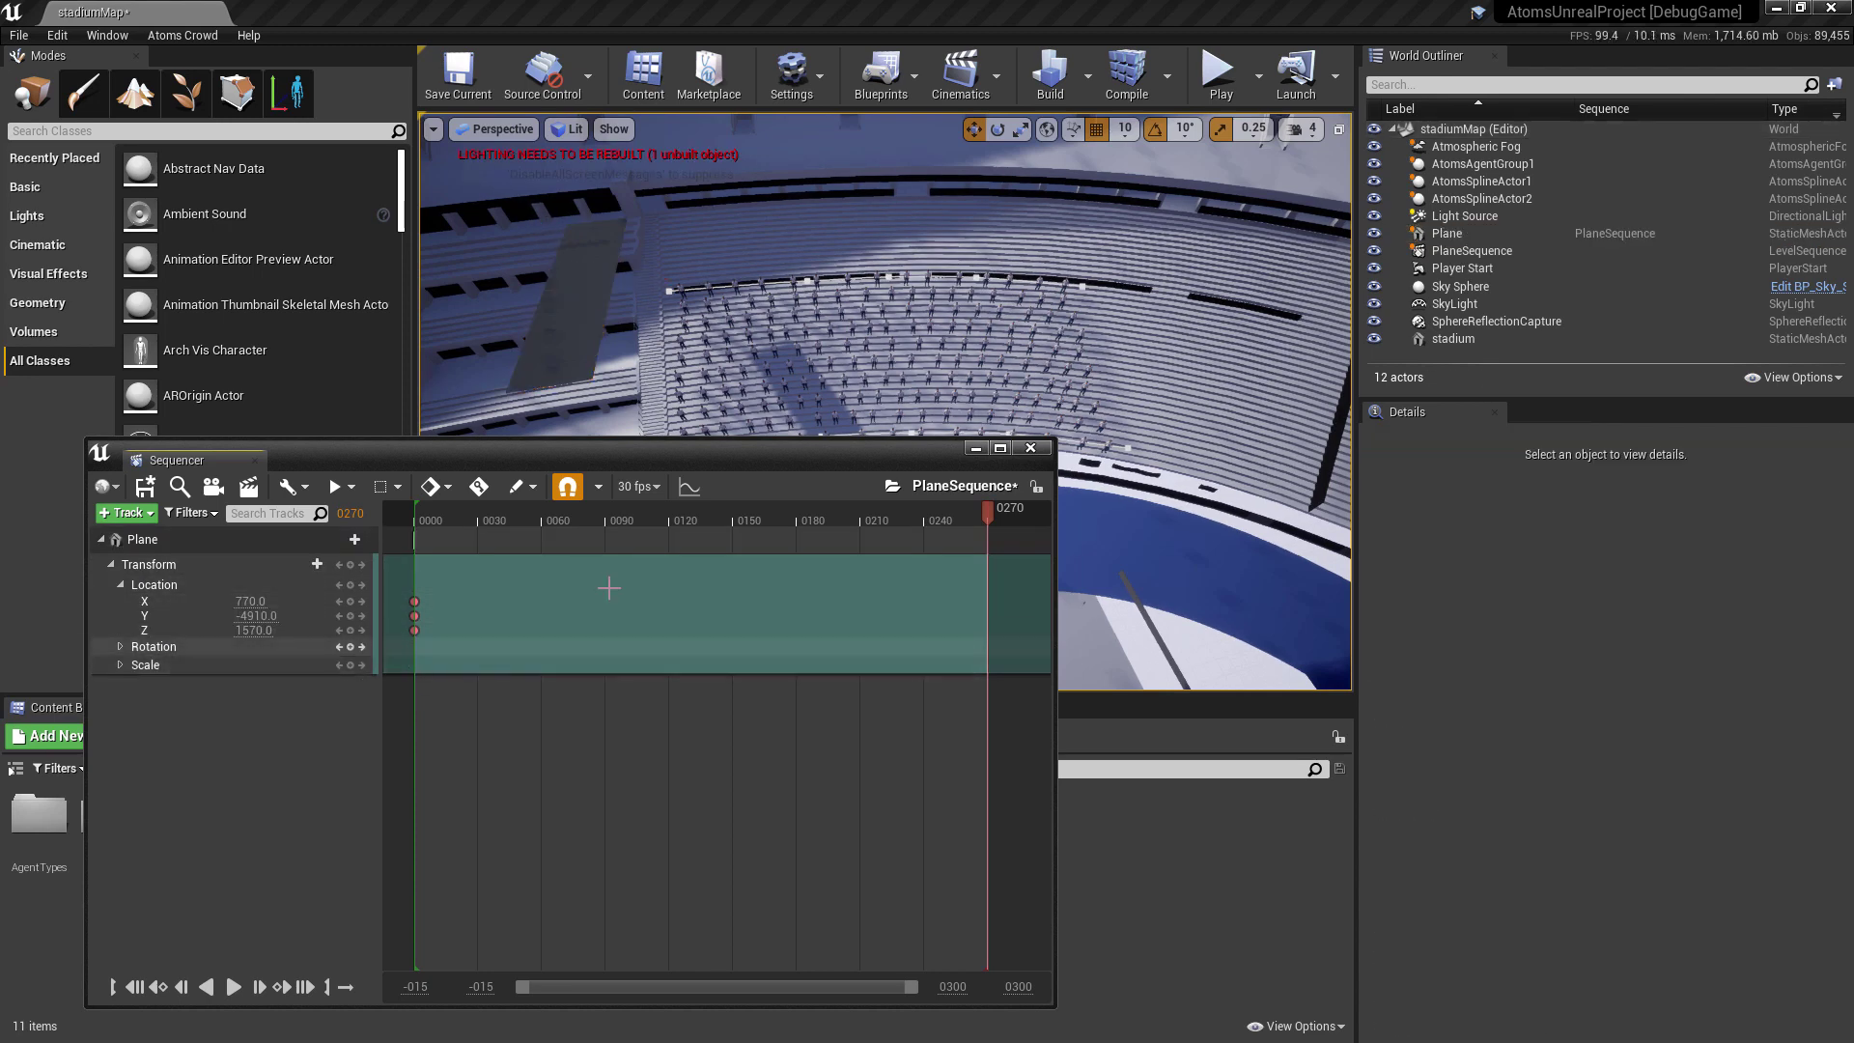
{"action": "left_click_drag", "start_coordinate": [251, 600], "coordinate": [999, 465]}
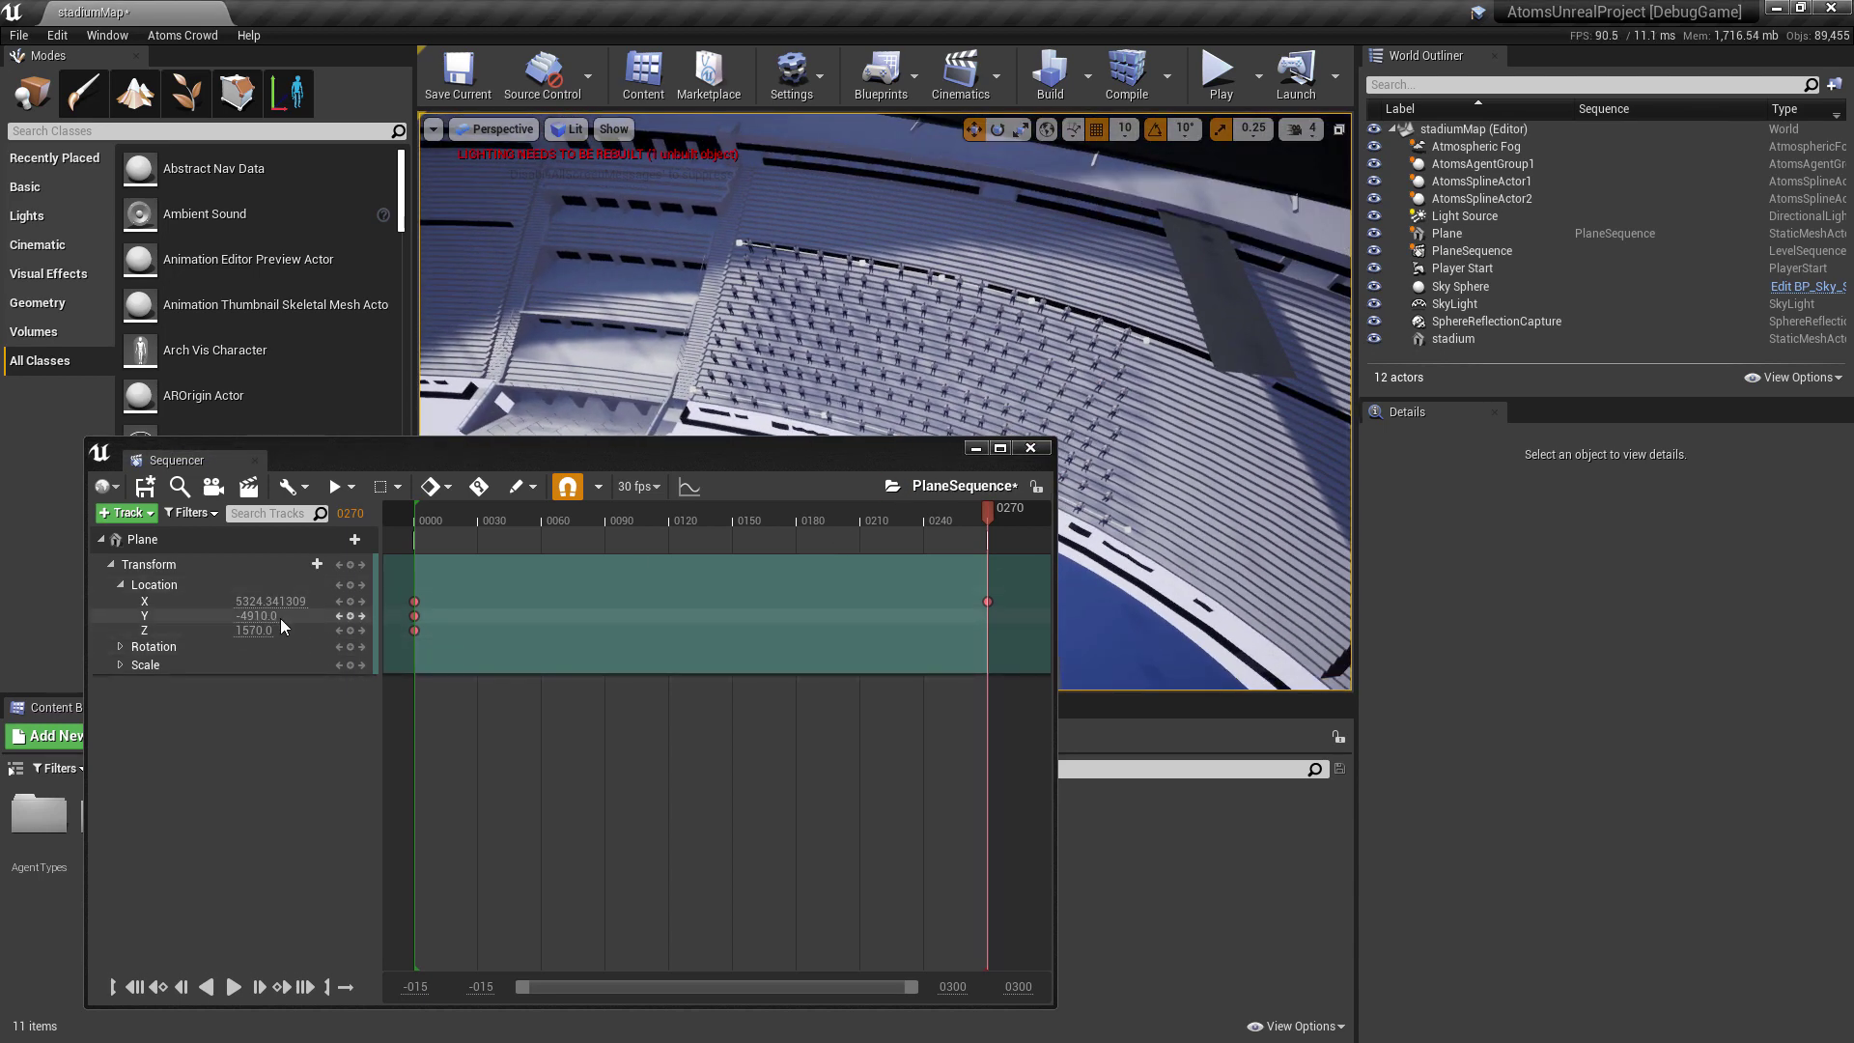
{"action": "left_click_drag", "start_coordinate": [267, 616], "coordinate": [107, 619]}
Scrub through PlaneSequence to review how the Plane moves over the crowd, ending at frame 270
{"action": "left_click_drag", "start_coordinate": [987, 513], "coordinate": [687, 544]}
{"action": "right_click_drag", "start_coordinate": [536, 318], "coordinate": [629, 316]}
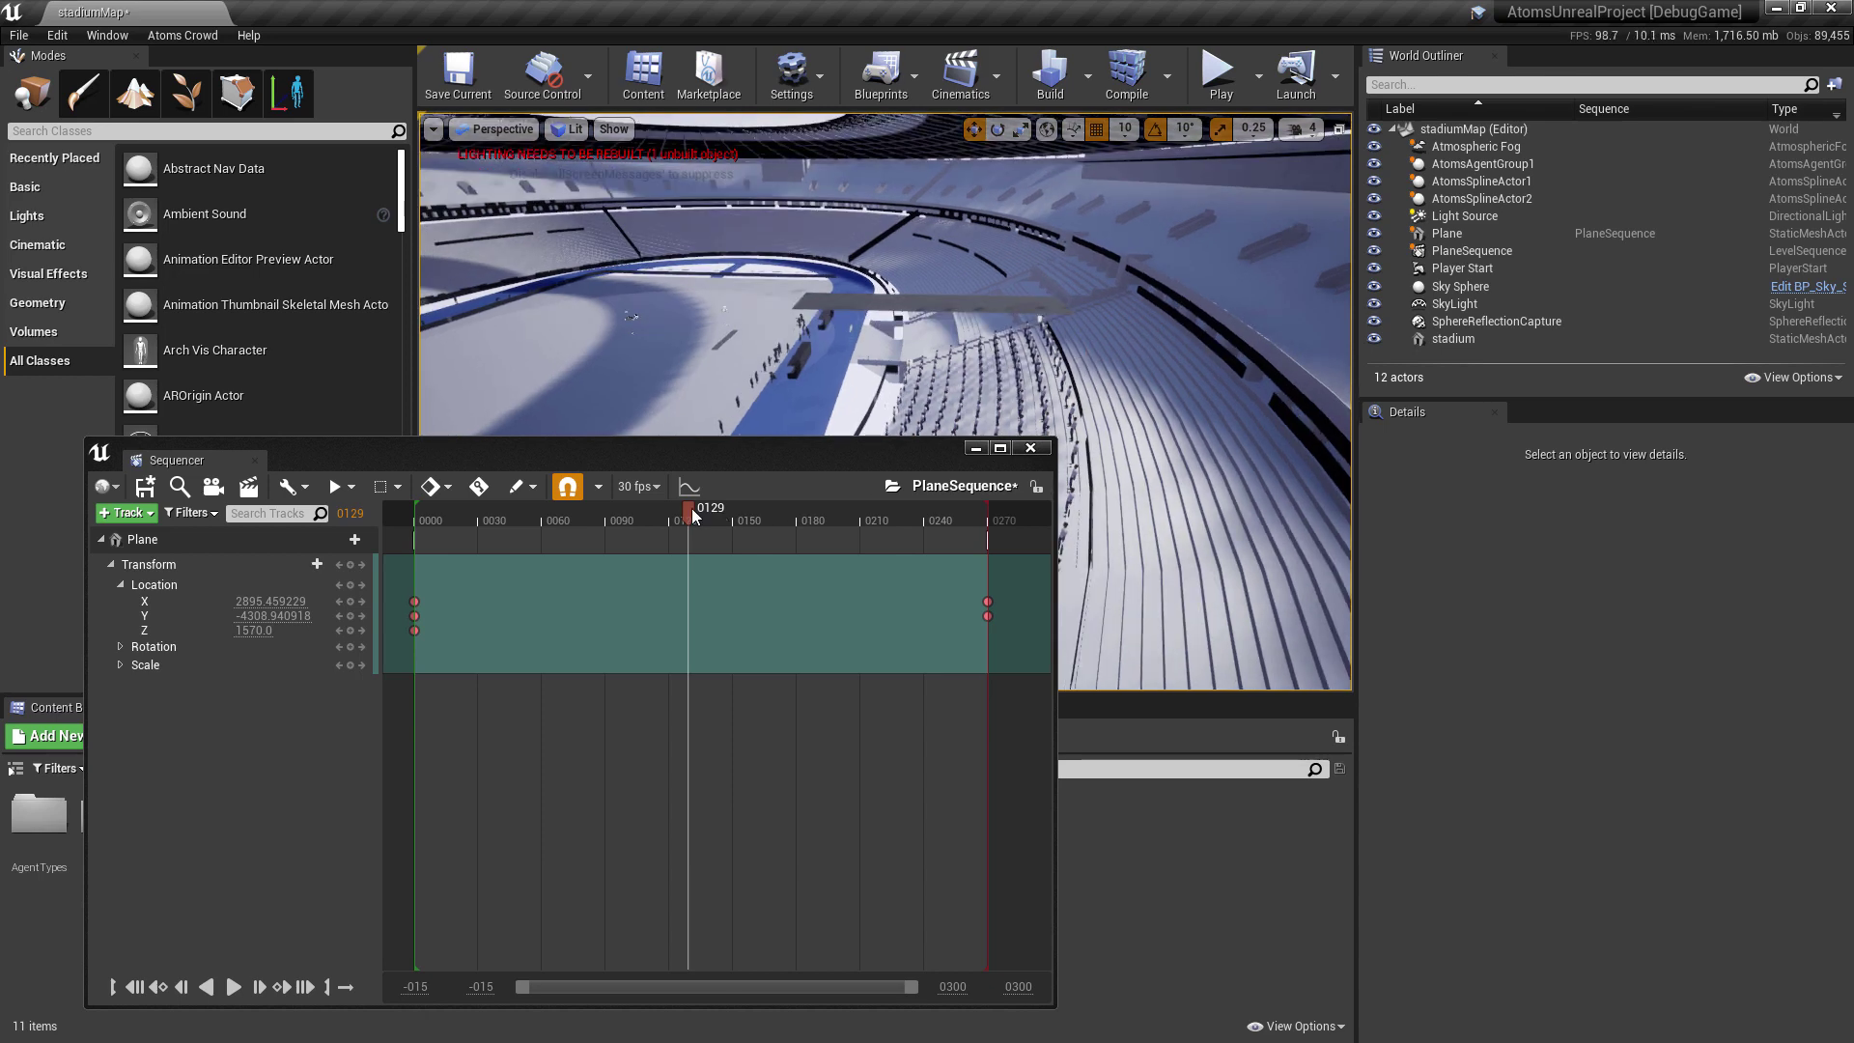
{"action": "left_click_drag", "start_coordinate": [693, 516], "coordinate": [987, 525]}
Try a Location X of about 5704 for the Plane at frame 270, then undo the latest location key changes
{"action": "left_click_drag", "start_coordinate": [477, 451], "coordinate": [457, 627]}
{"action": "left_click_drag", "start_coordinate": [251, 776], "coordinate": [309, 777]}
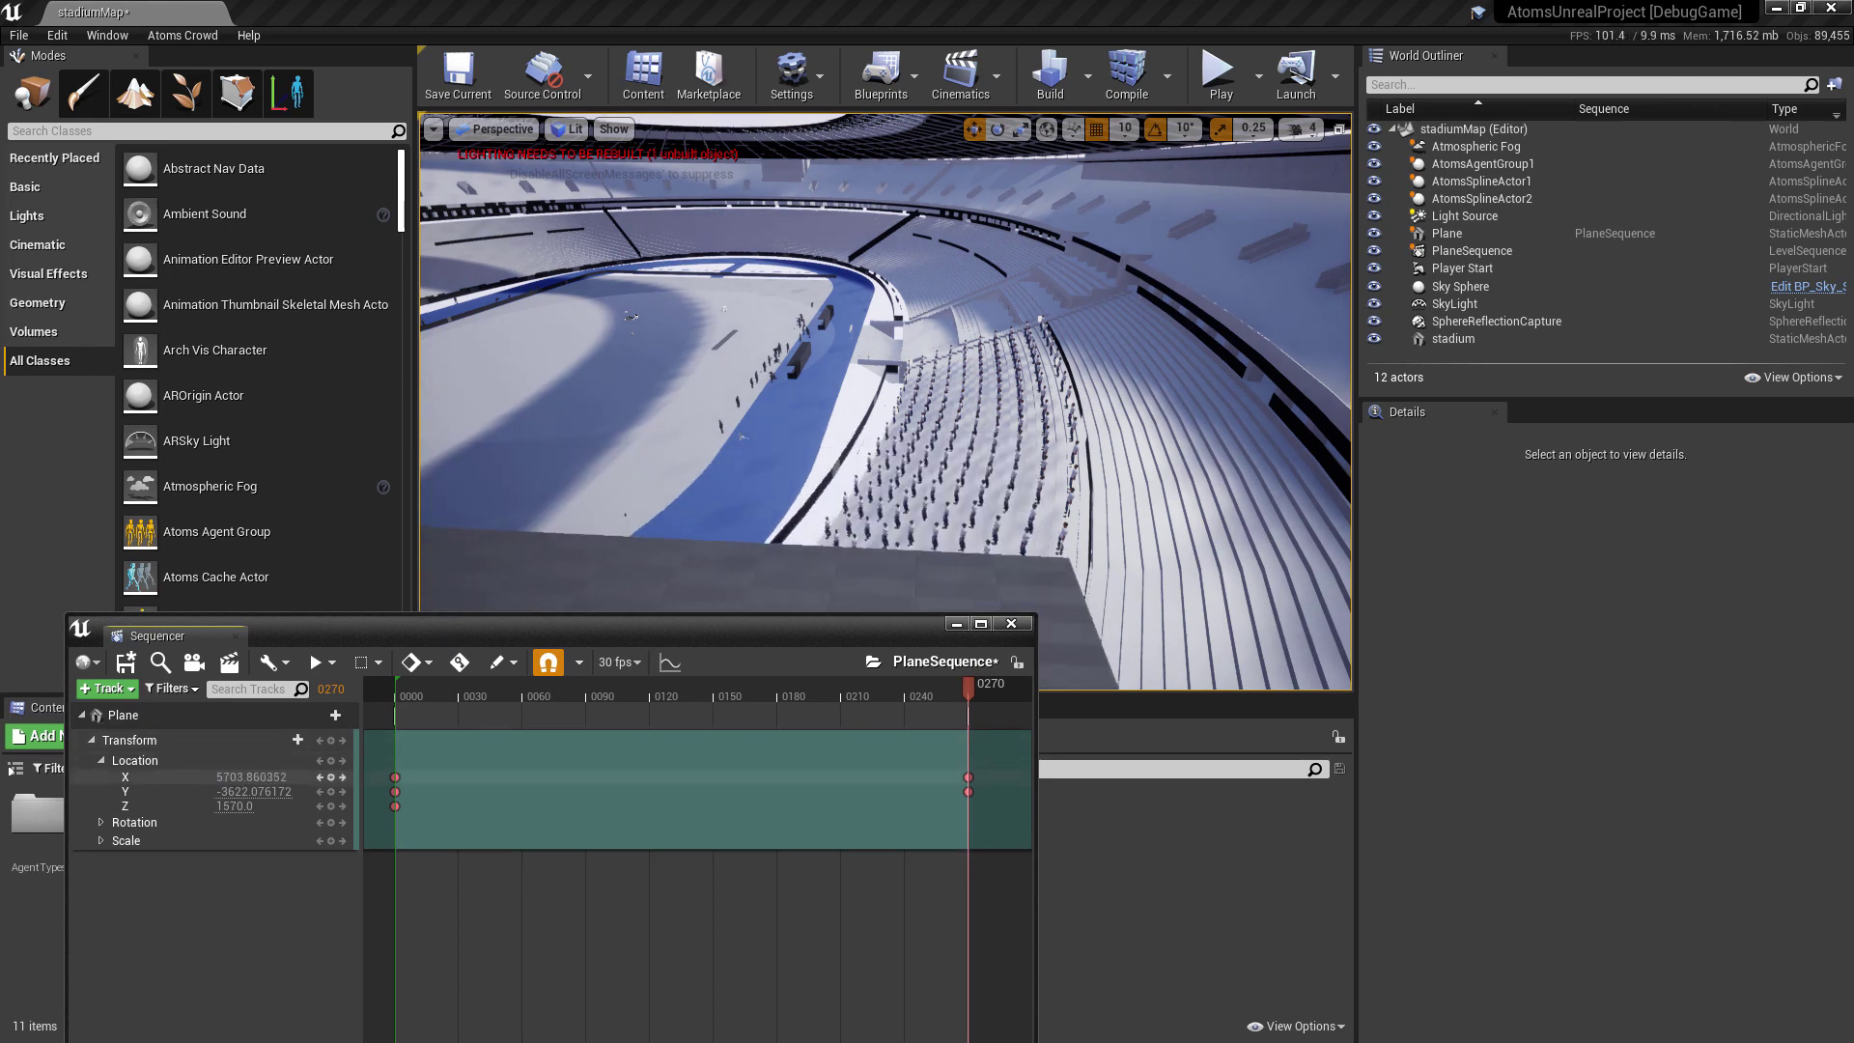
{"action": "key", "text": "ctrl+z"}
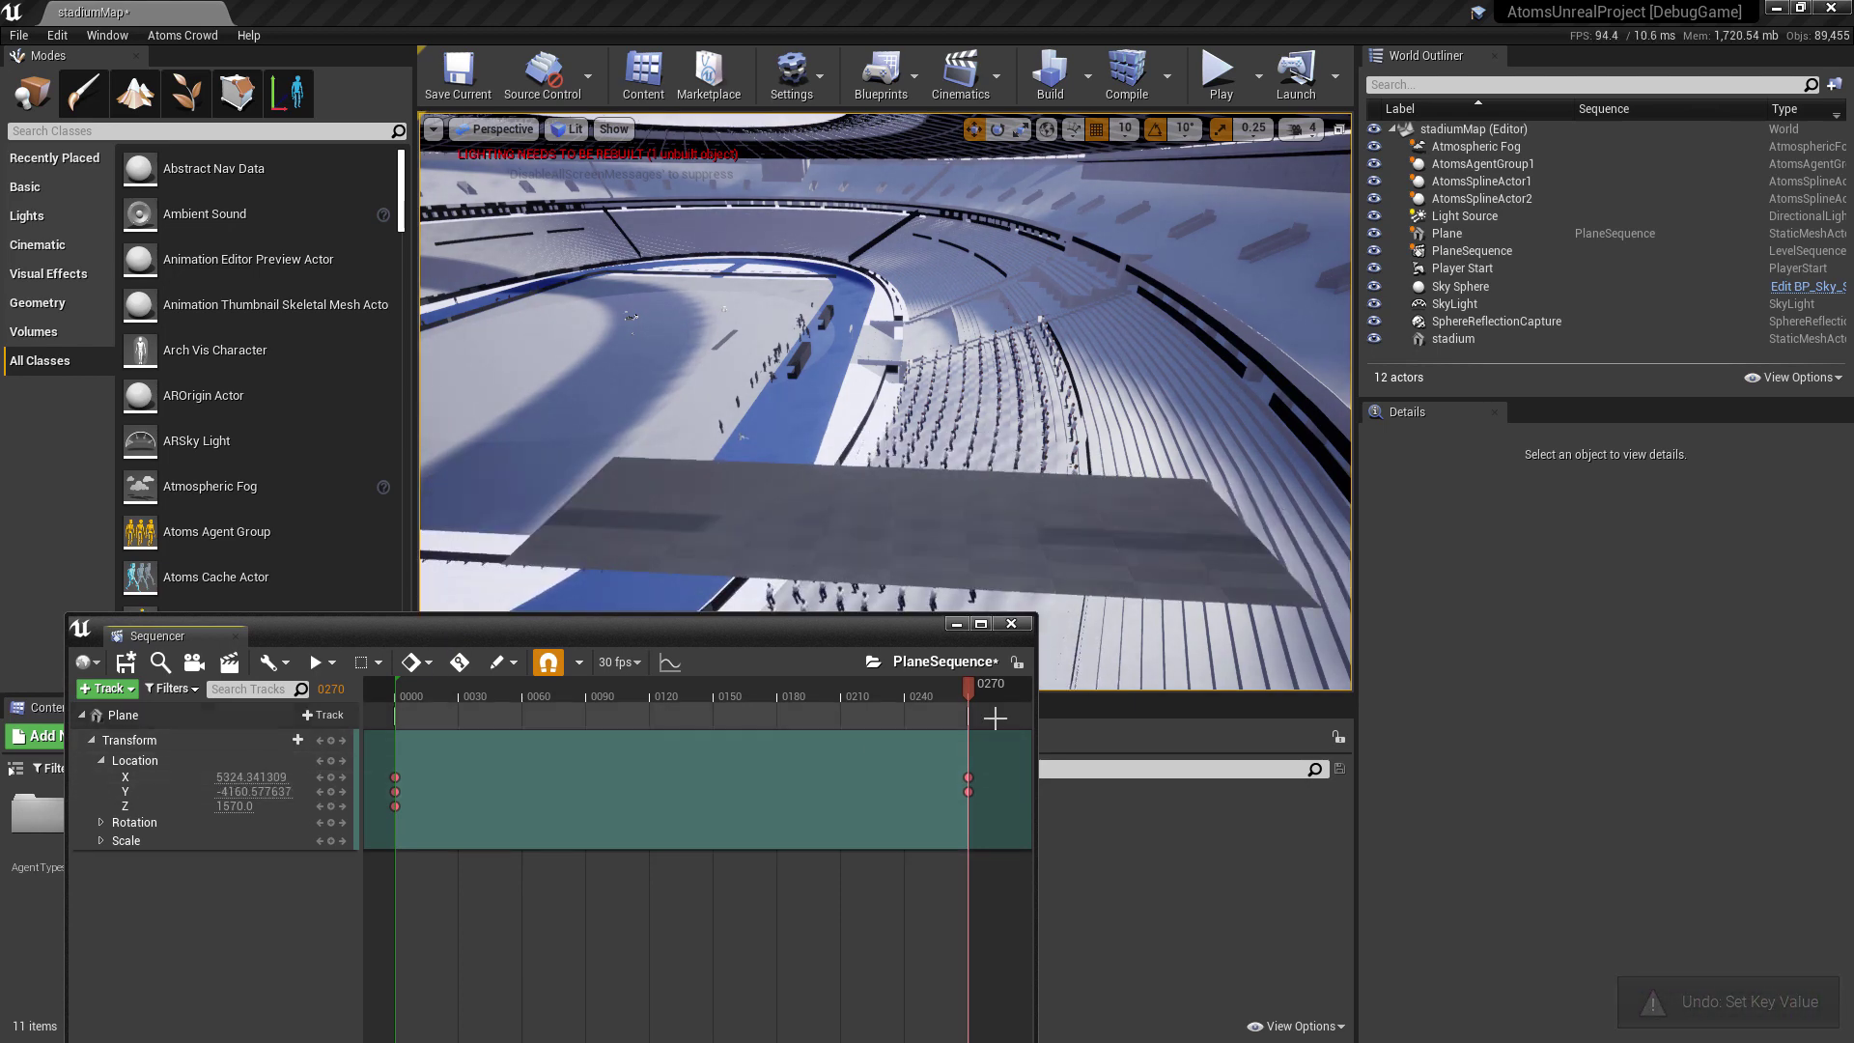
Scrub the playhead back to before frame 0 and save PlaneSequence
{"action": "left_click_drag", "start_coordinate": [968, 686], "coordinate": [374, 685]}
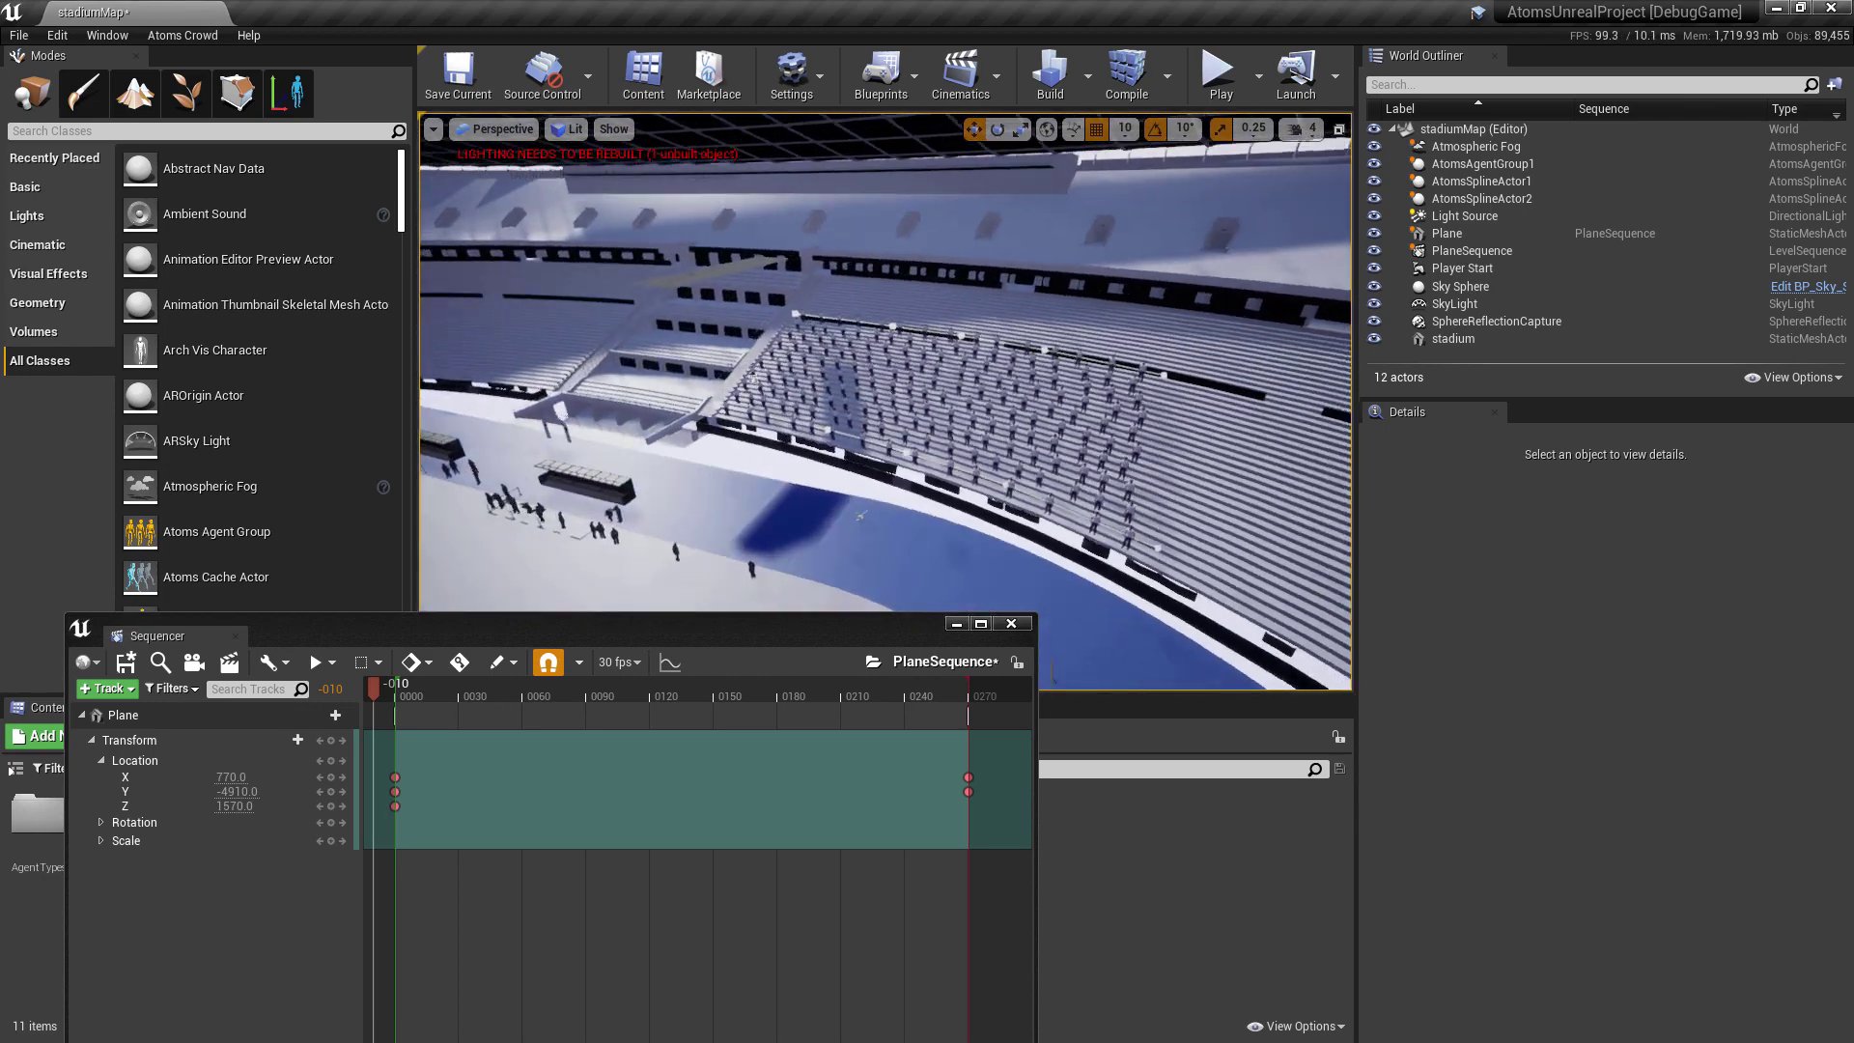
{"action": "right_click_drag", "start_coordinate": [860, 517], "coordinate": [937, 503]}
{"action": "left_click_drag", "start_coordinate": [817, 640], "coordinate": [861, 414]}
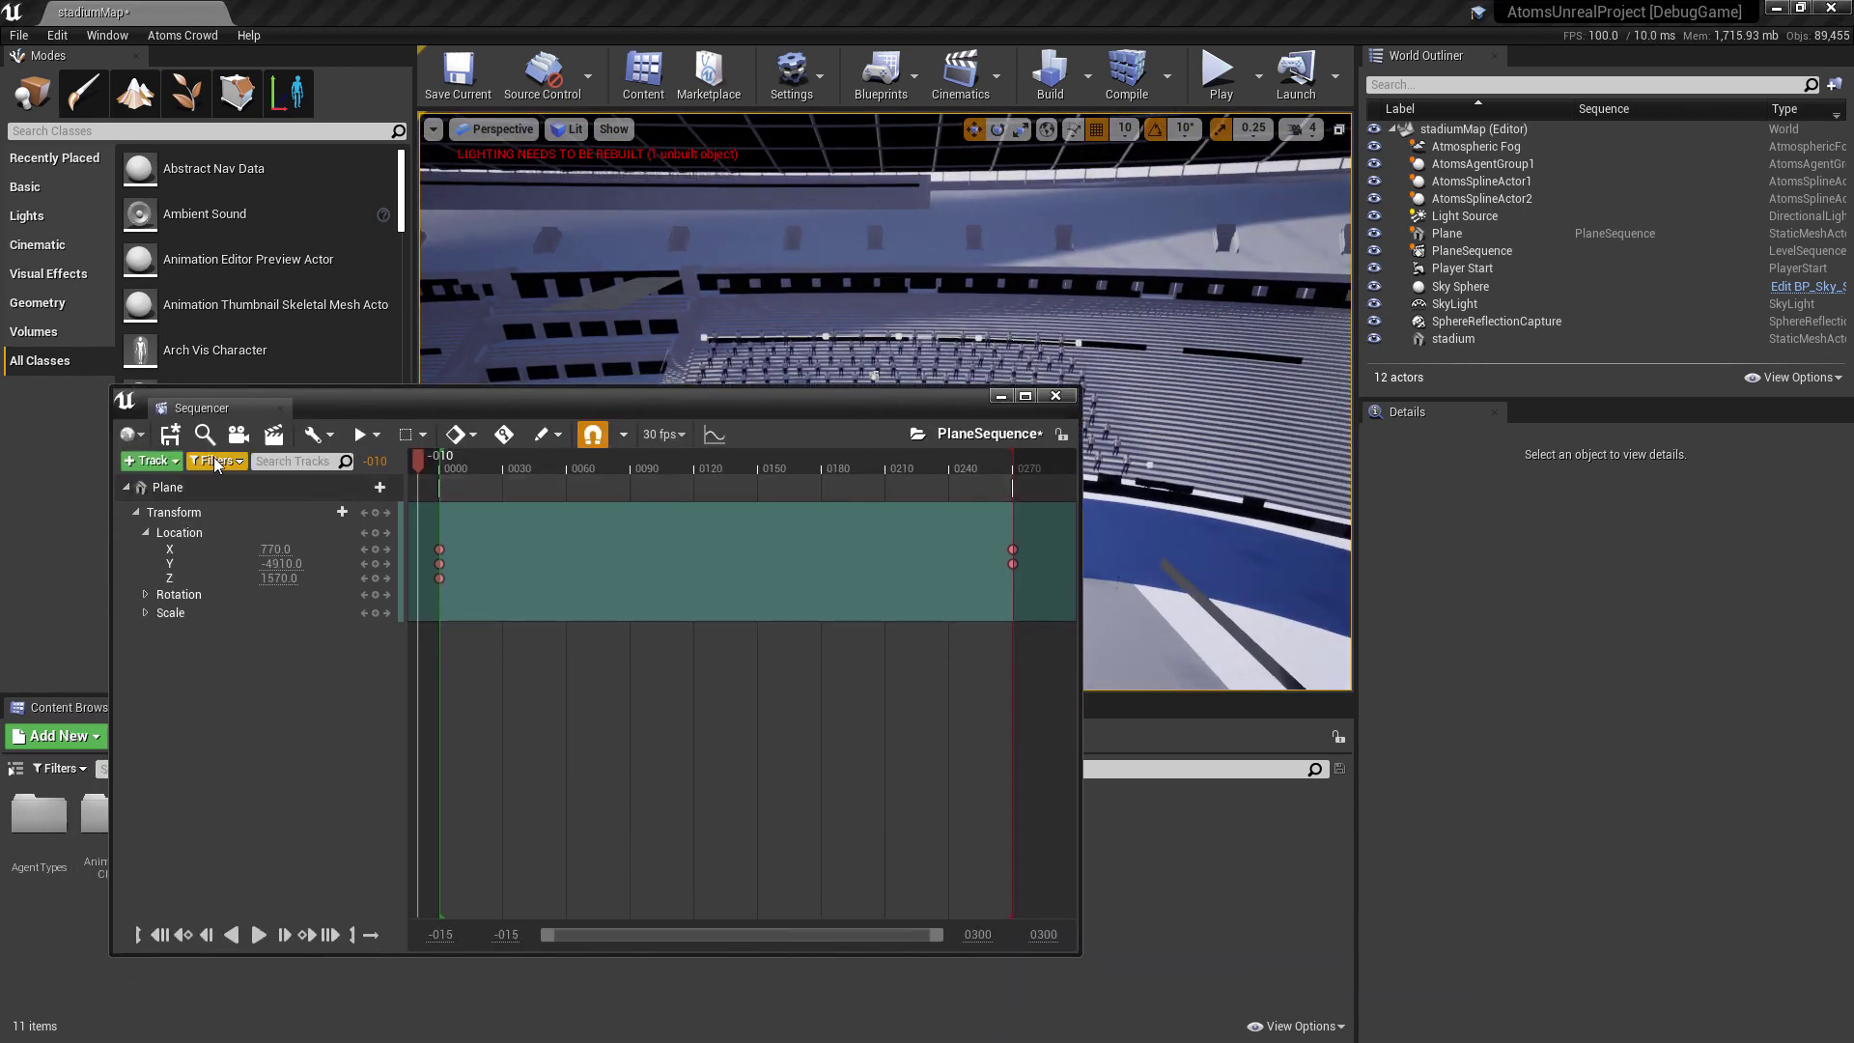
{"action": "left_click", "coordinate": [170, 437]}
Set the Plane's Transform section to Keep State when finished, then save PlaneSequence and the current level
{"action": "right_click", "coordinate": [683, 593]}
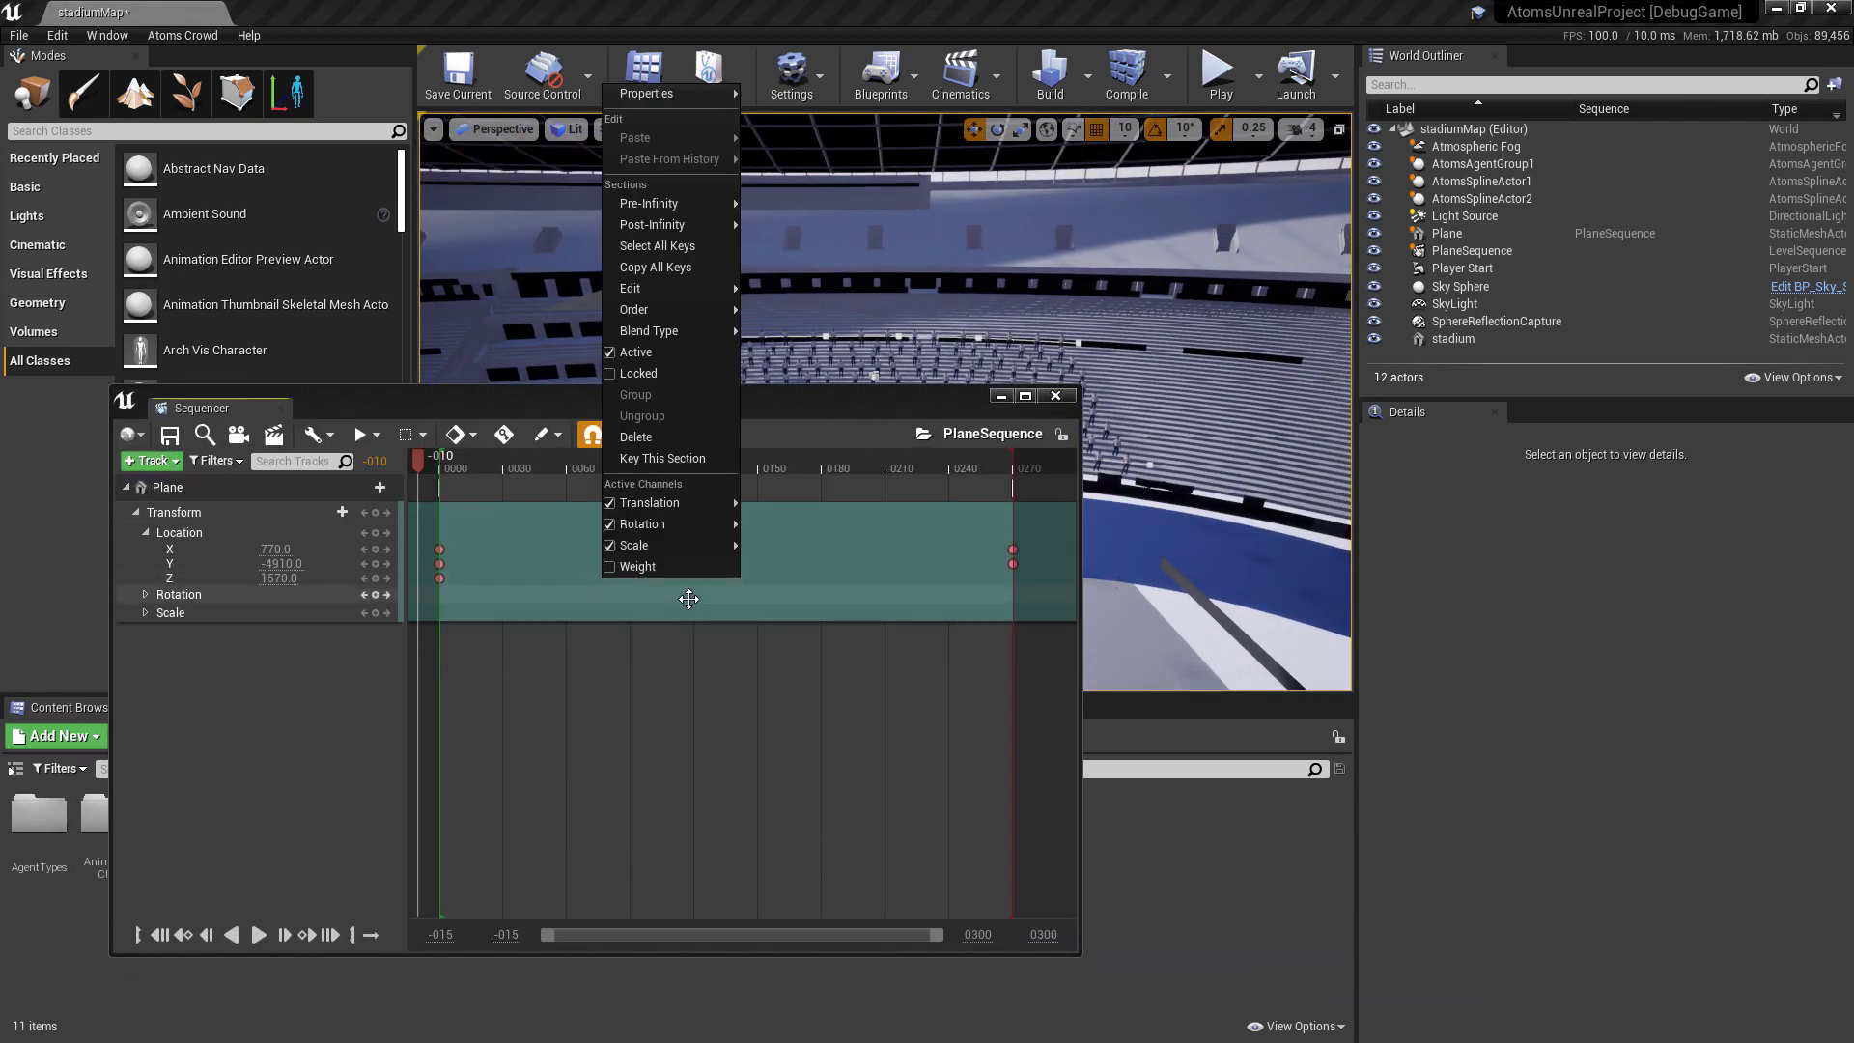
{"action": "mouse_move", "coordinate": [662, 97]}
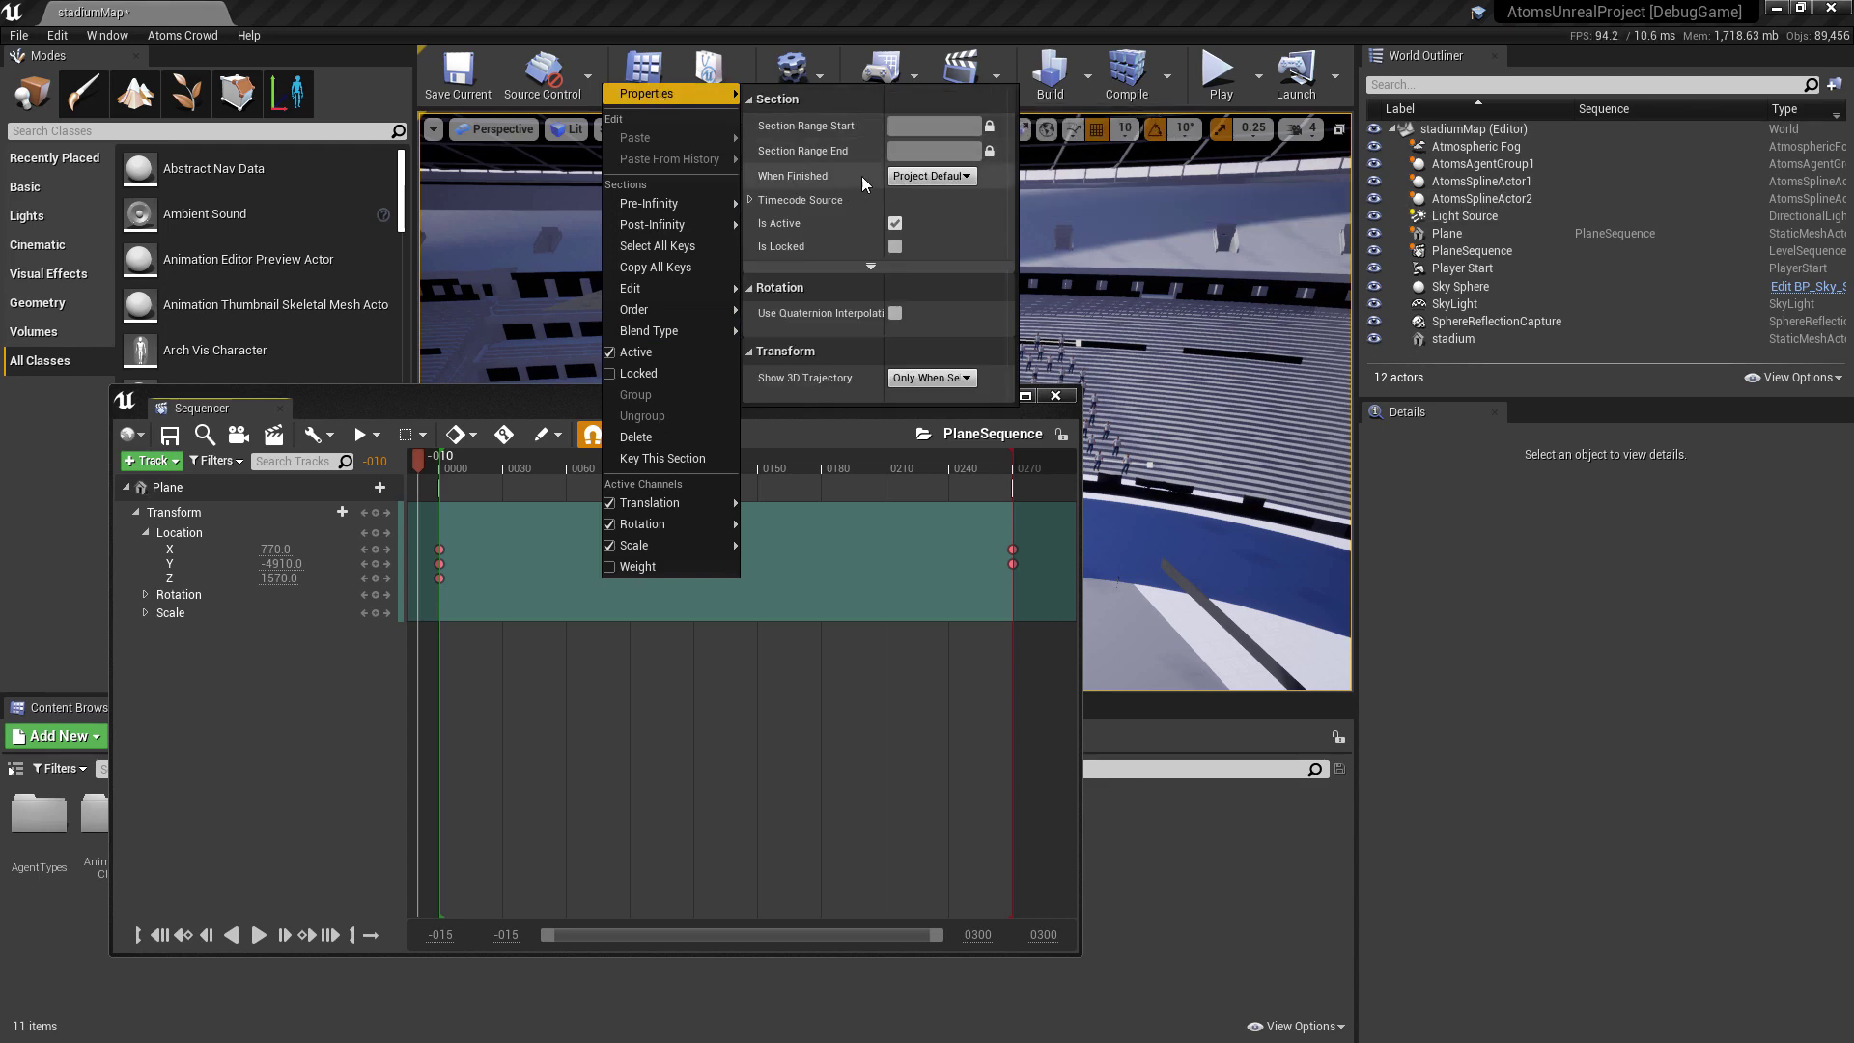
{"action": "left_click", "coordinate": [929, 176]}
{"action": "left_click", "coordinate": [944, 205]}
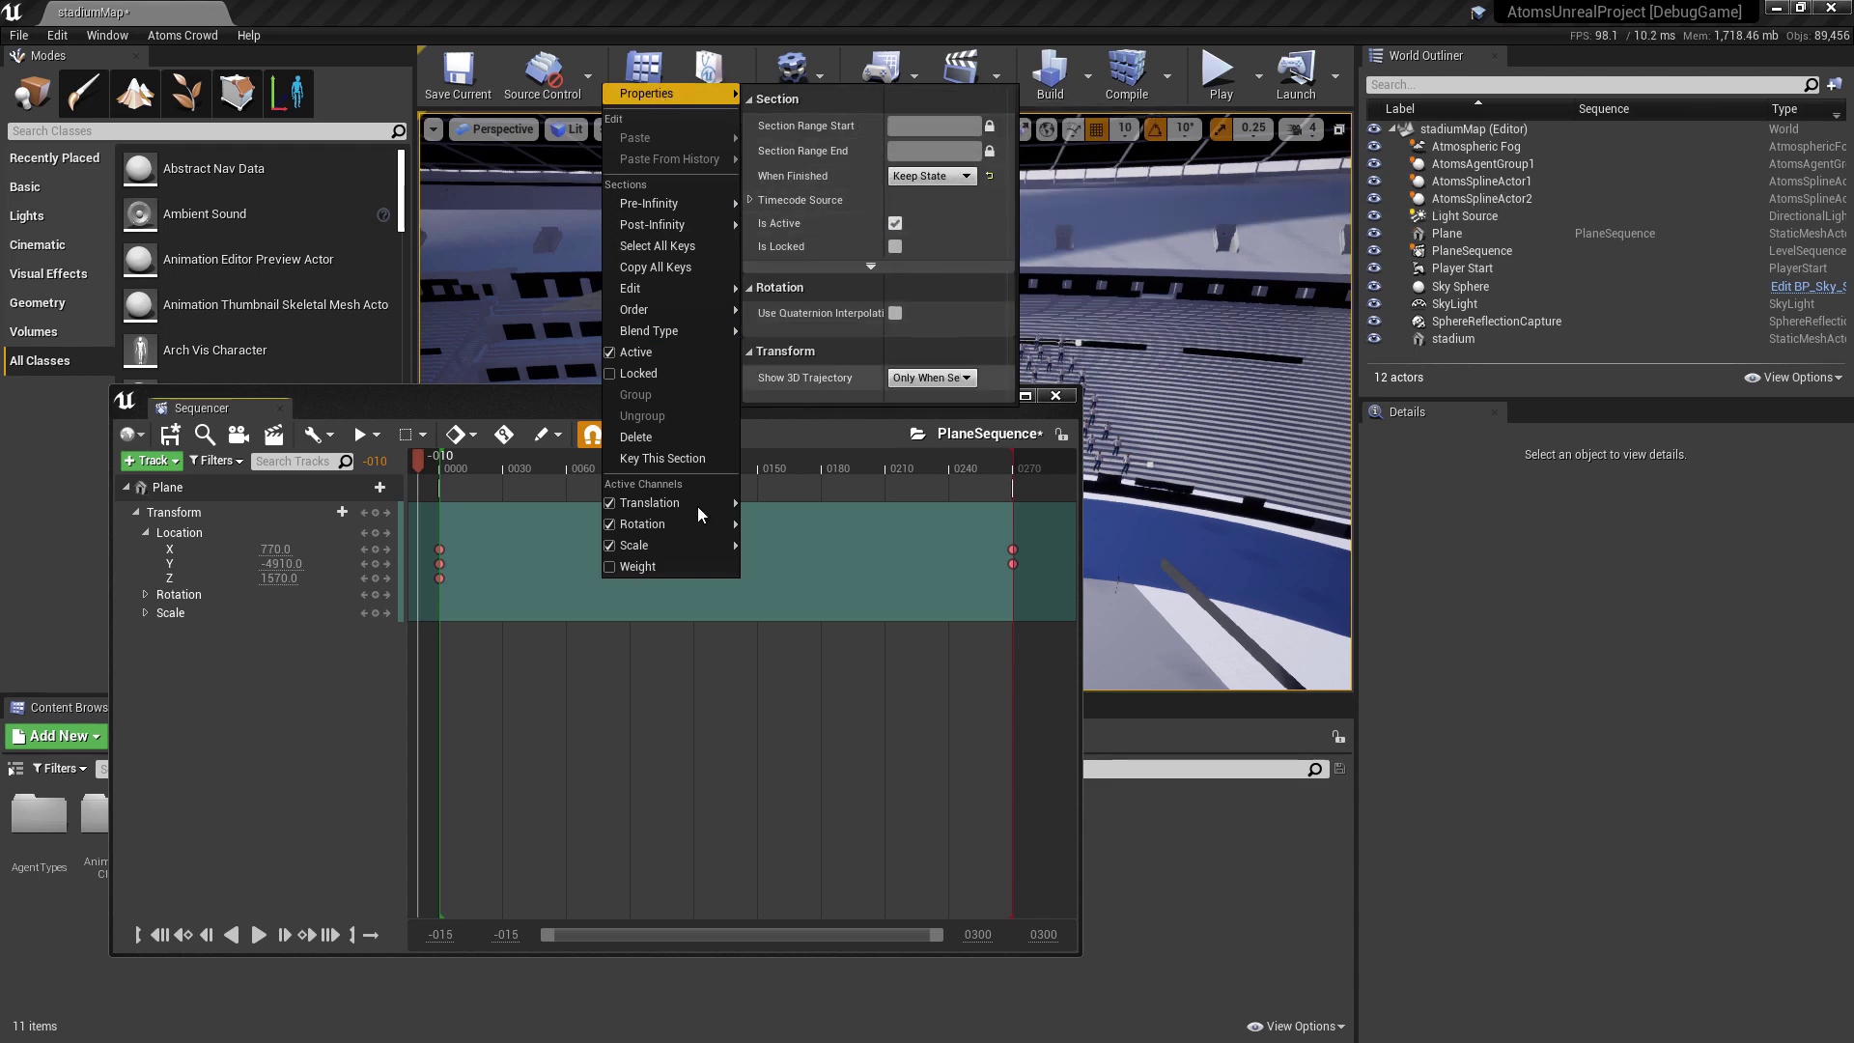
{"action": "left_click", "coordinate": [321, 444]}
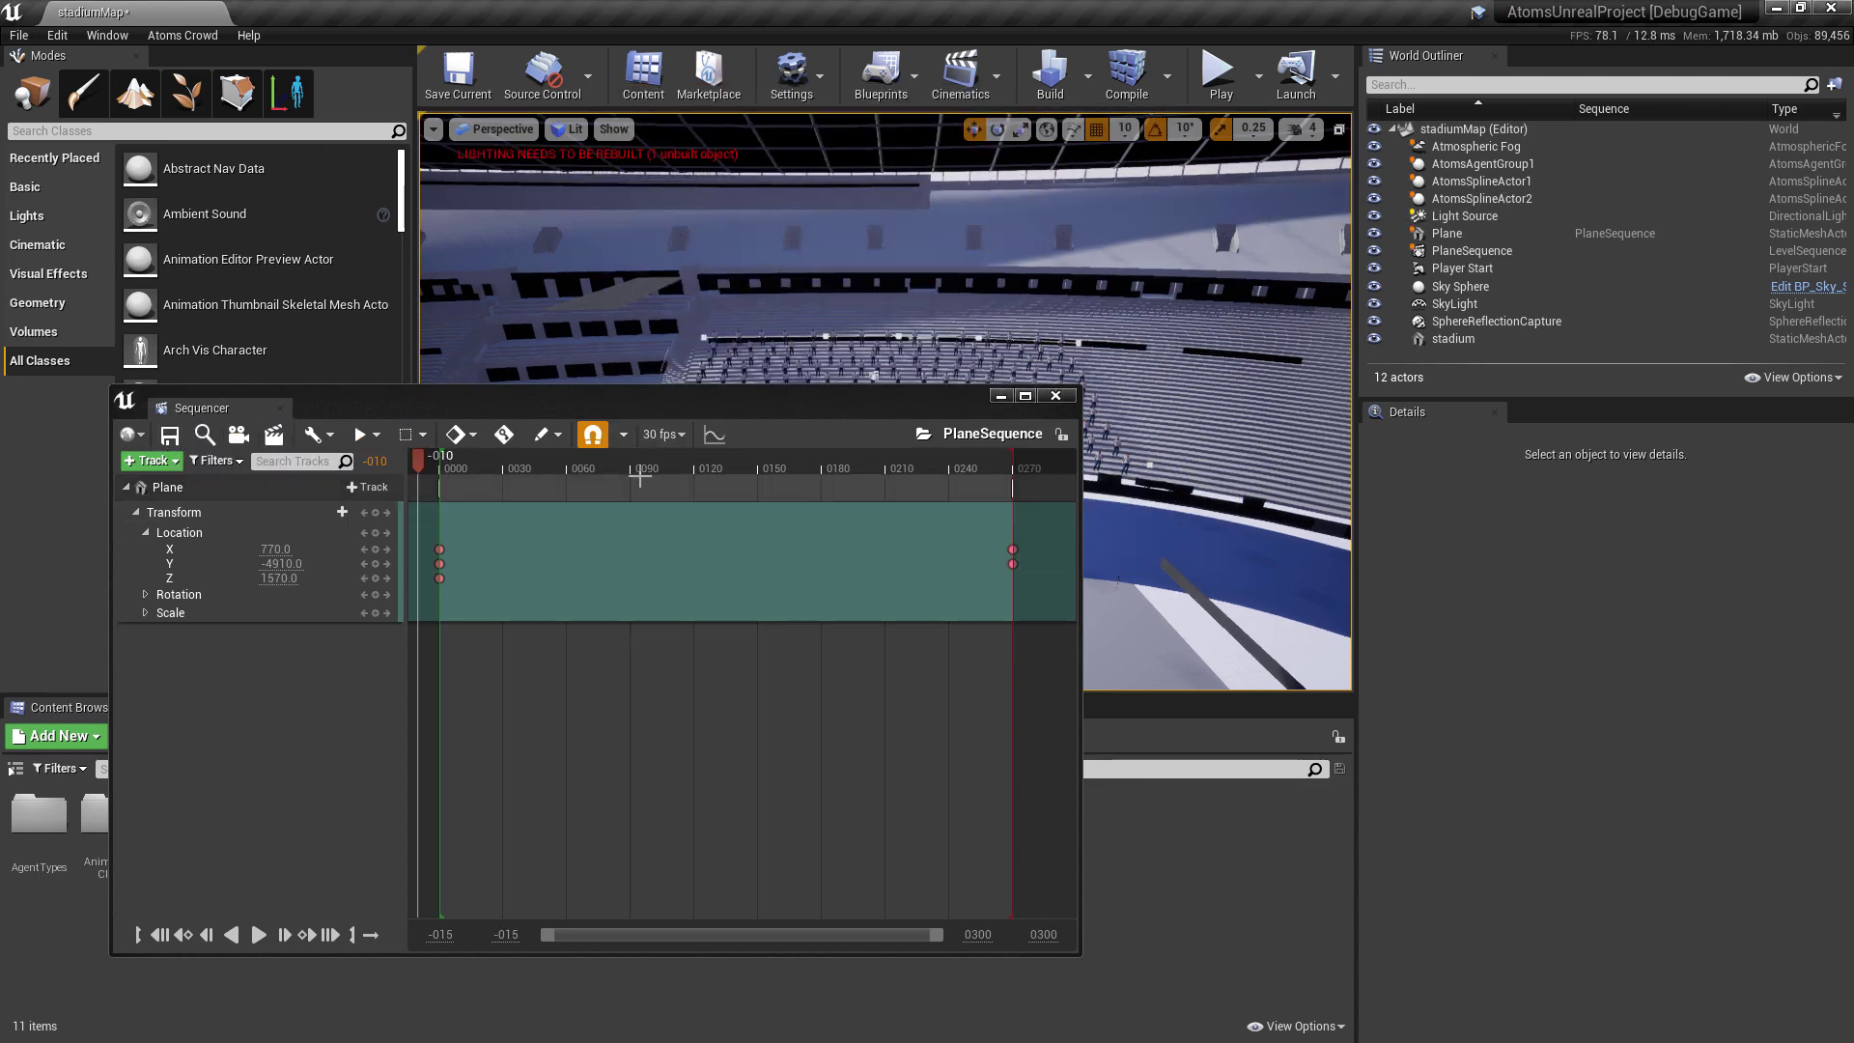
{"action": "left_click", "coordinate": [1055, 395]}
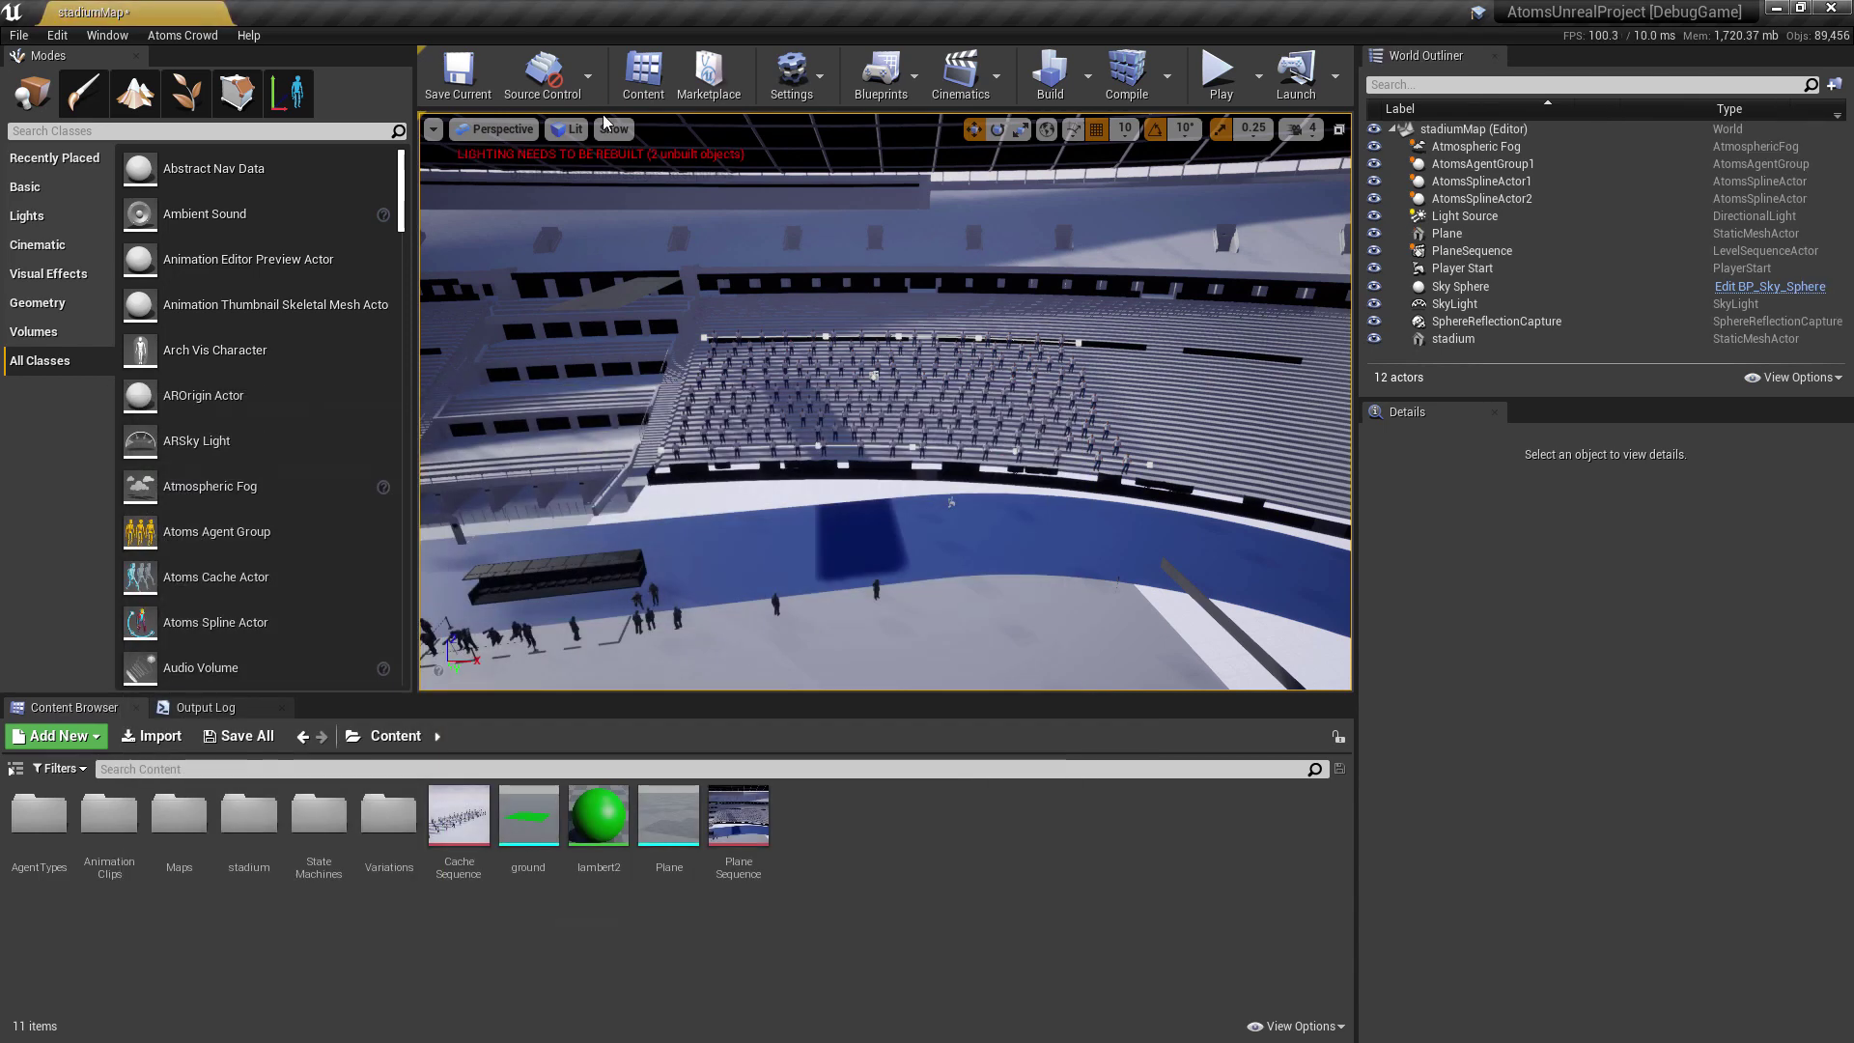
{"action": "left_click", "coordinate": [456, 71]}
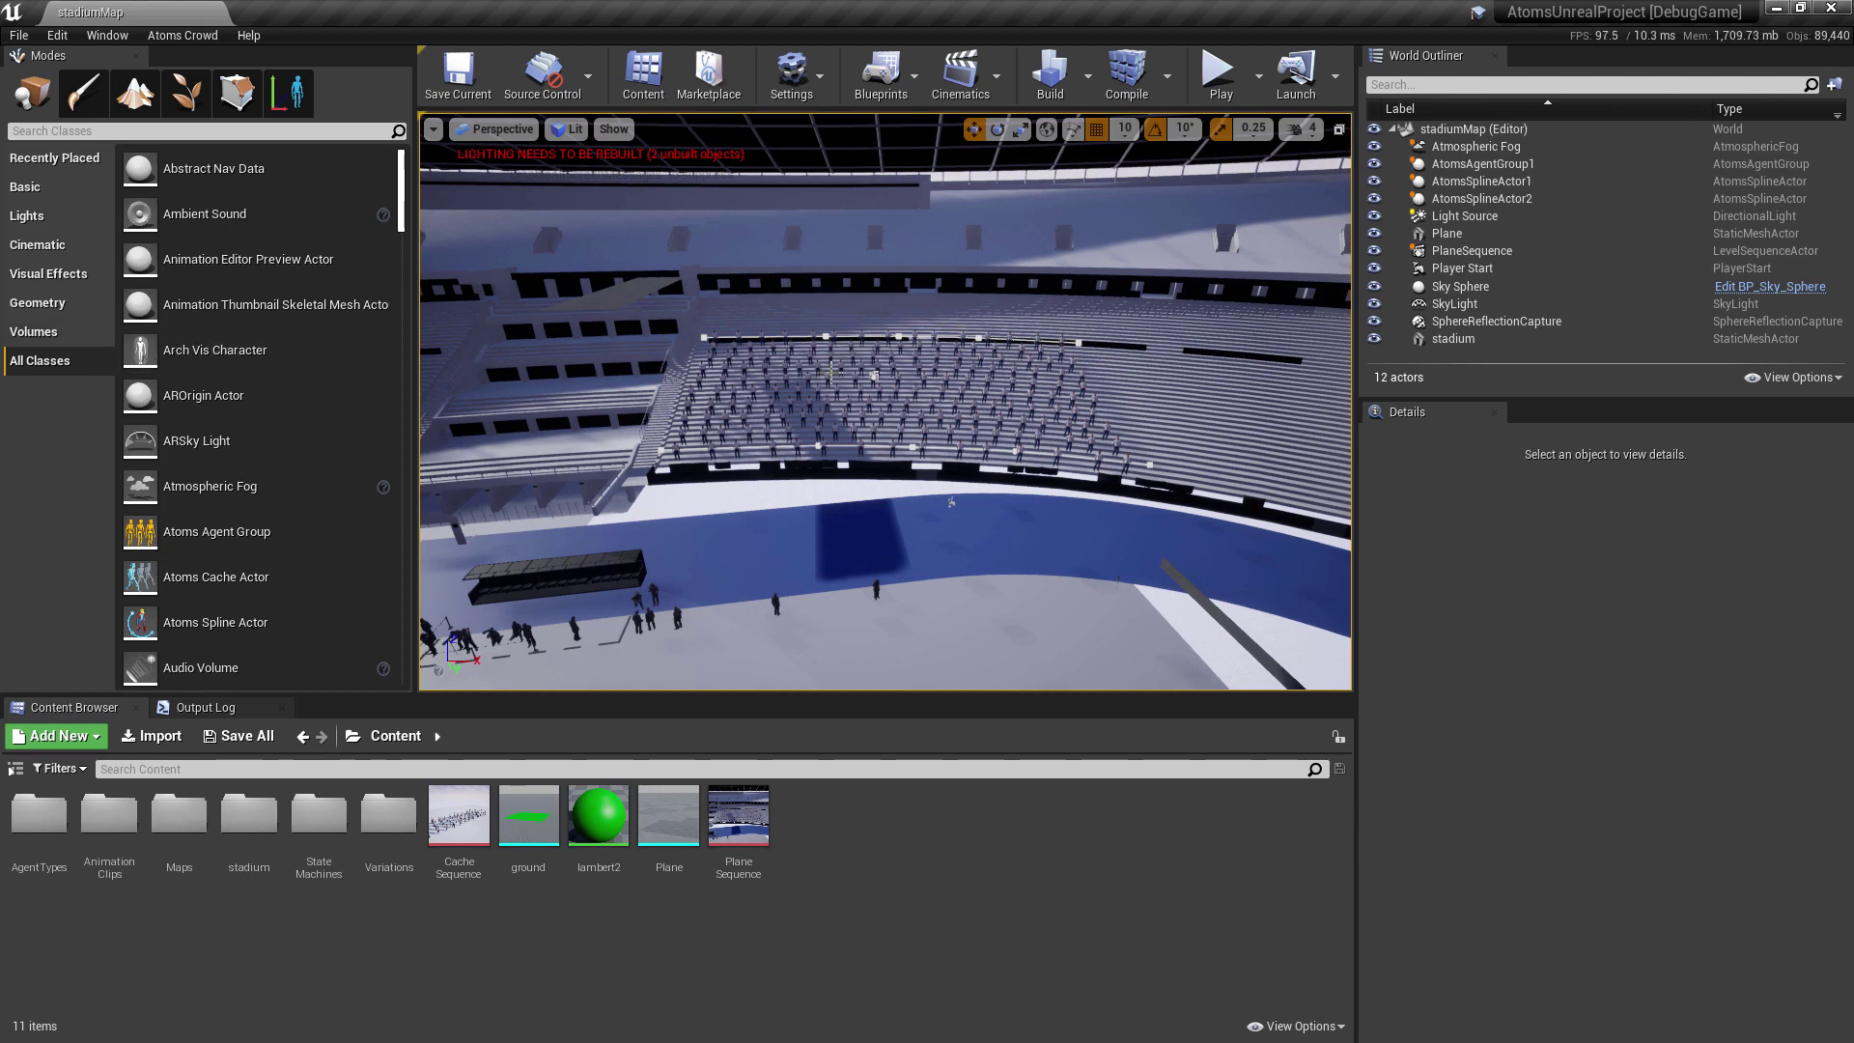
Play the level twice to check the crowd in the stands, stopping each run
{"action": "left_click", "coordinate": [1218, 75]}
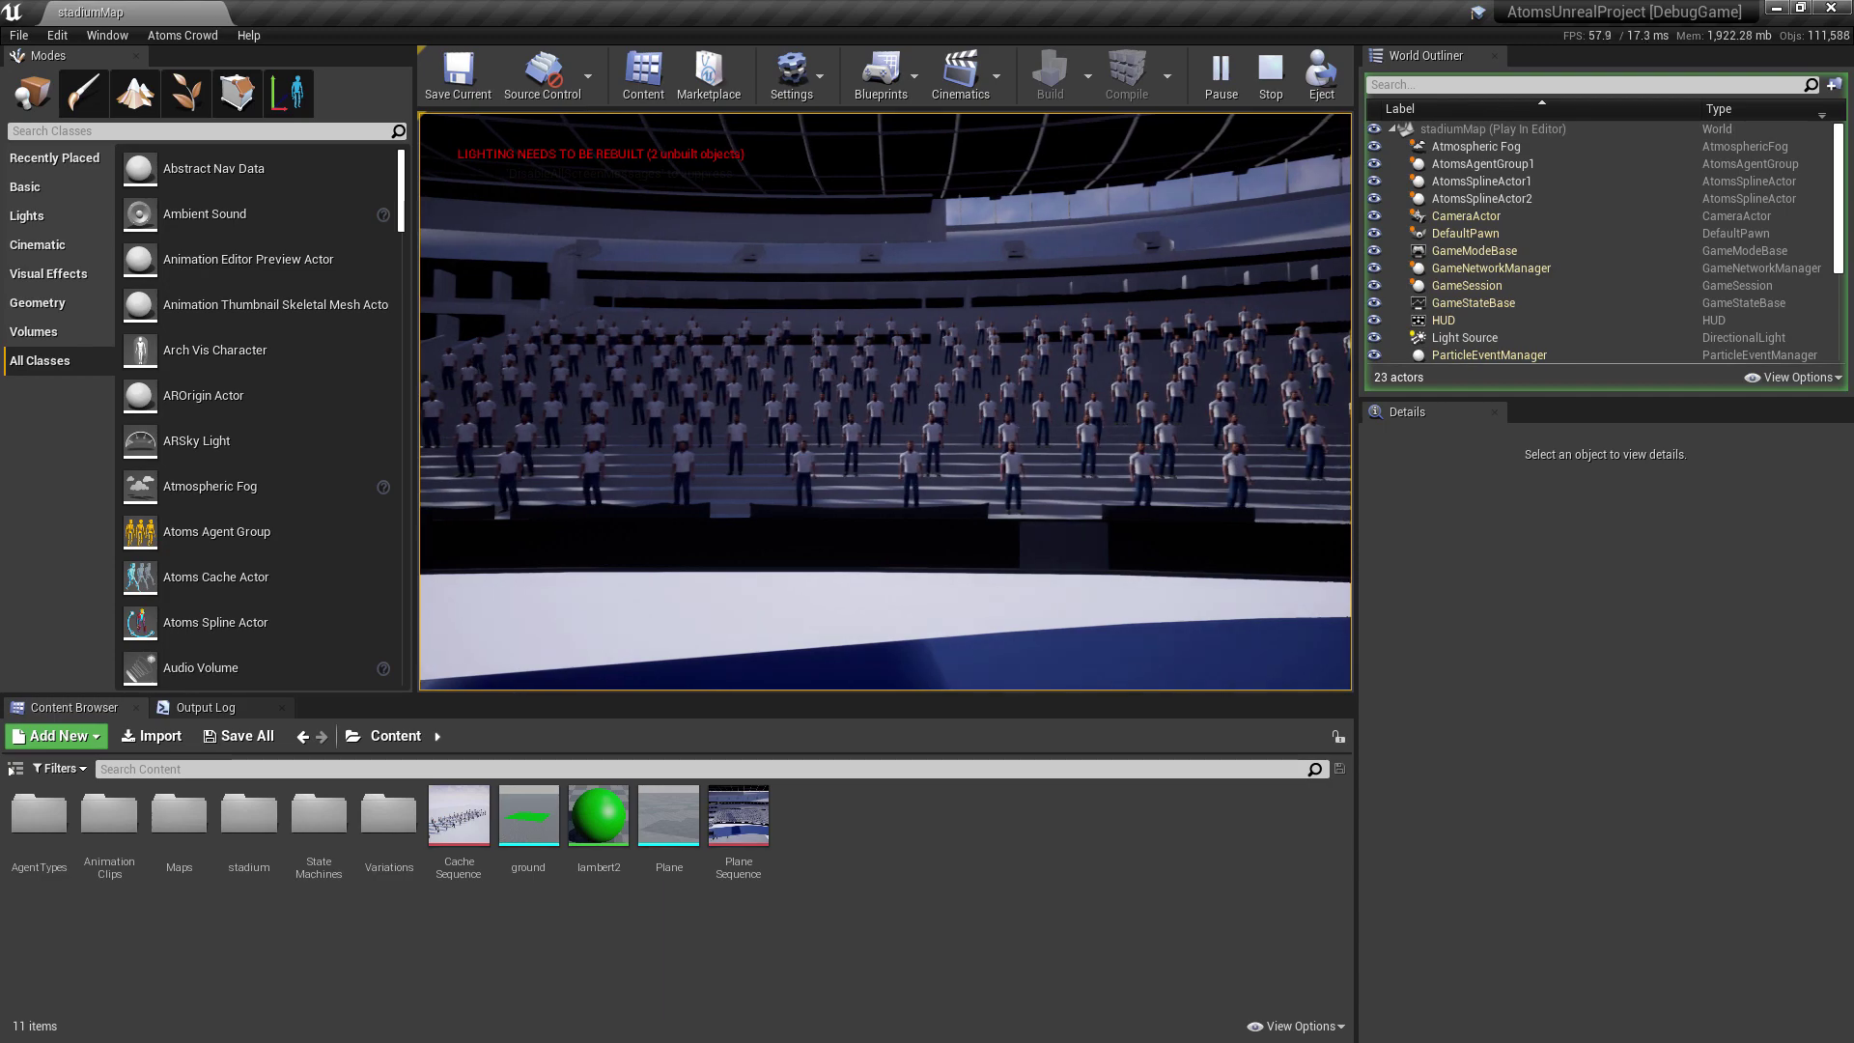
{"action": "key", "text": "Escape"}
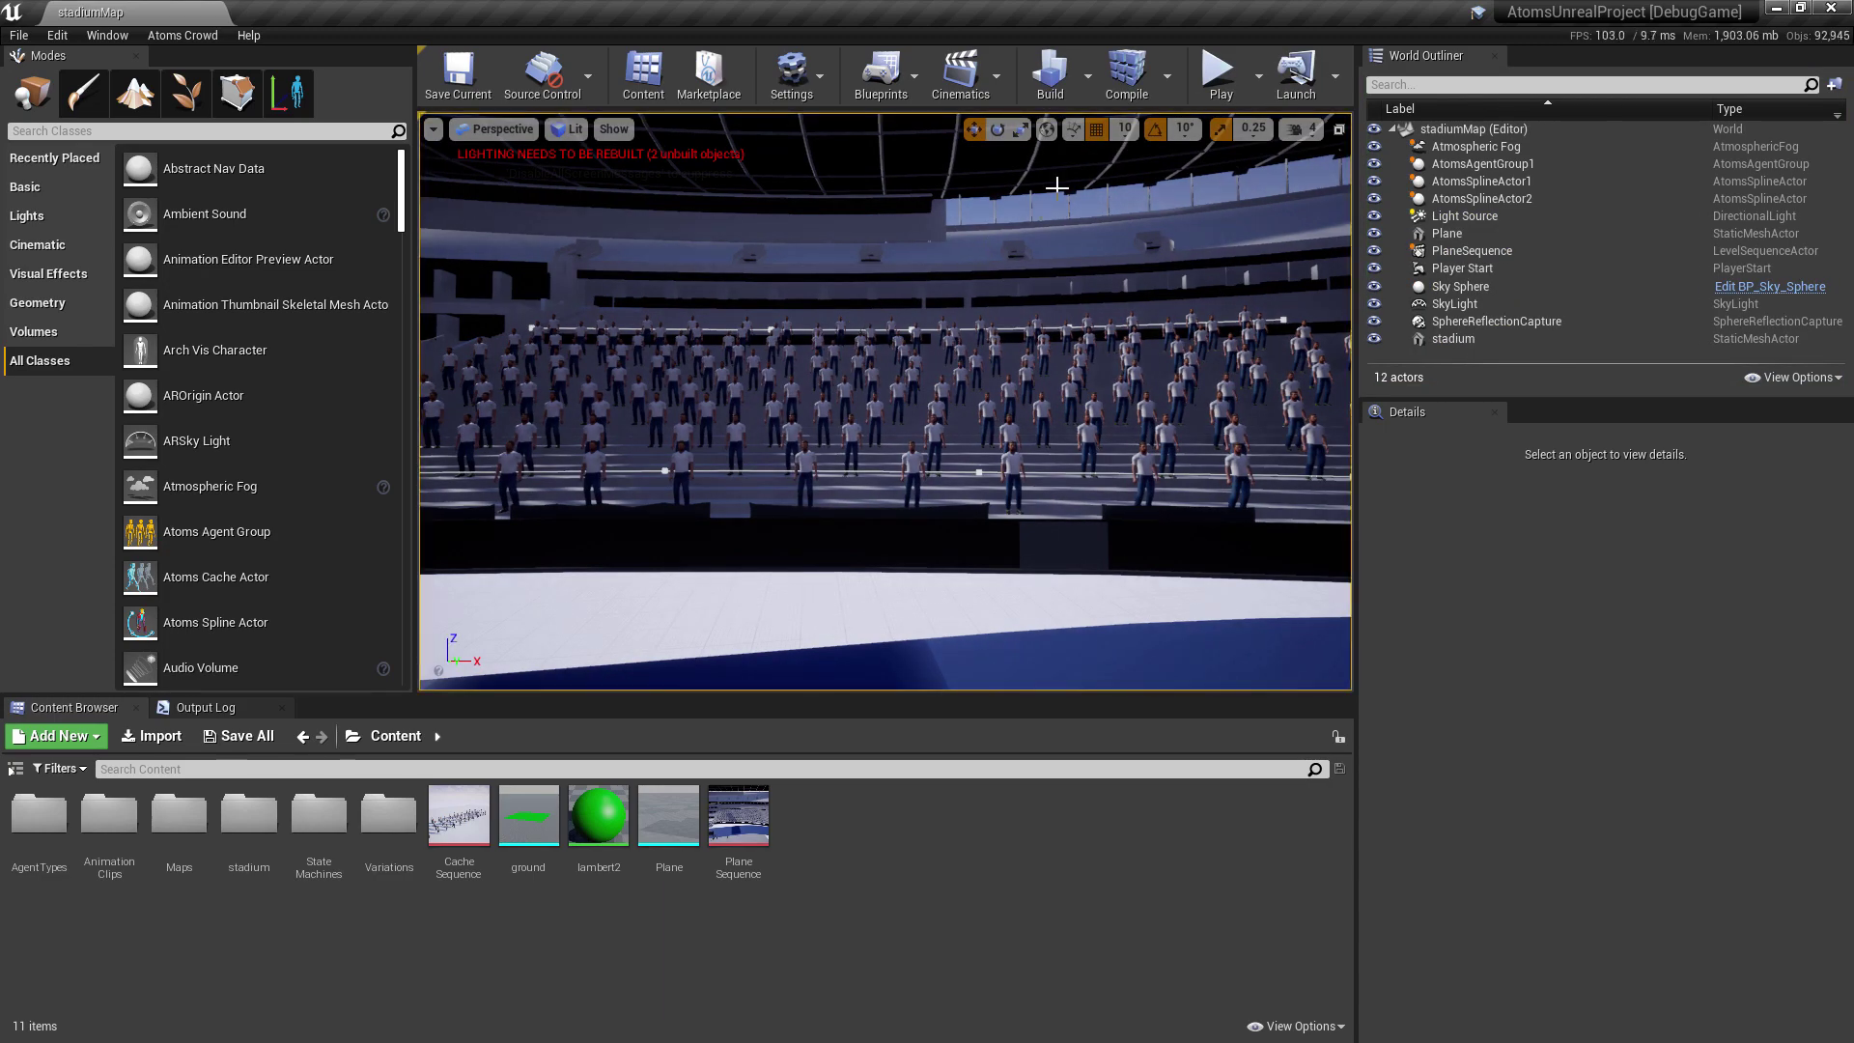
{"action": "left_click", "coordinate": [1219, 72]}
{"action": "left_click", "coordinate": [987, 340]}
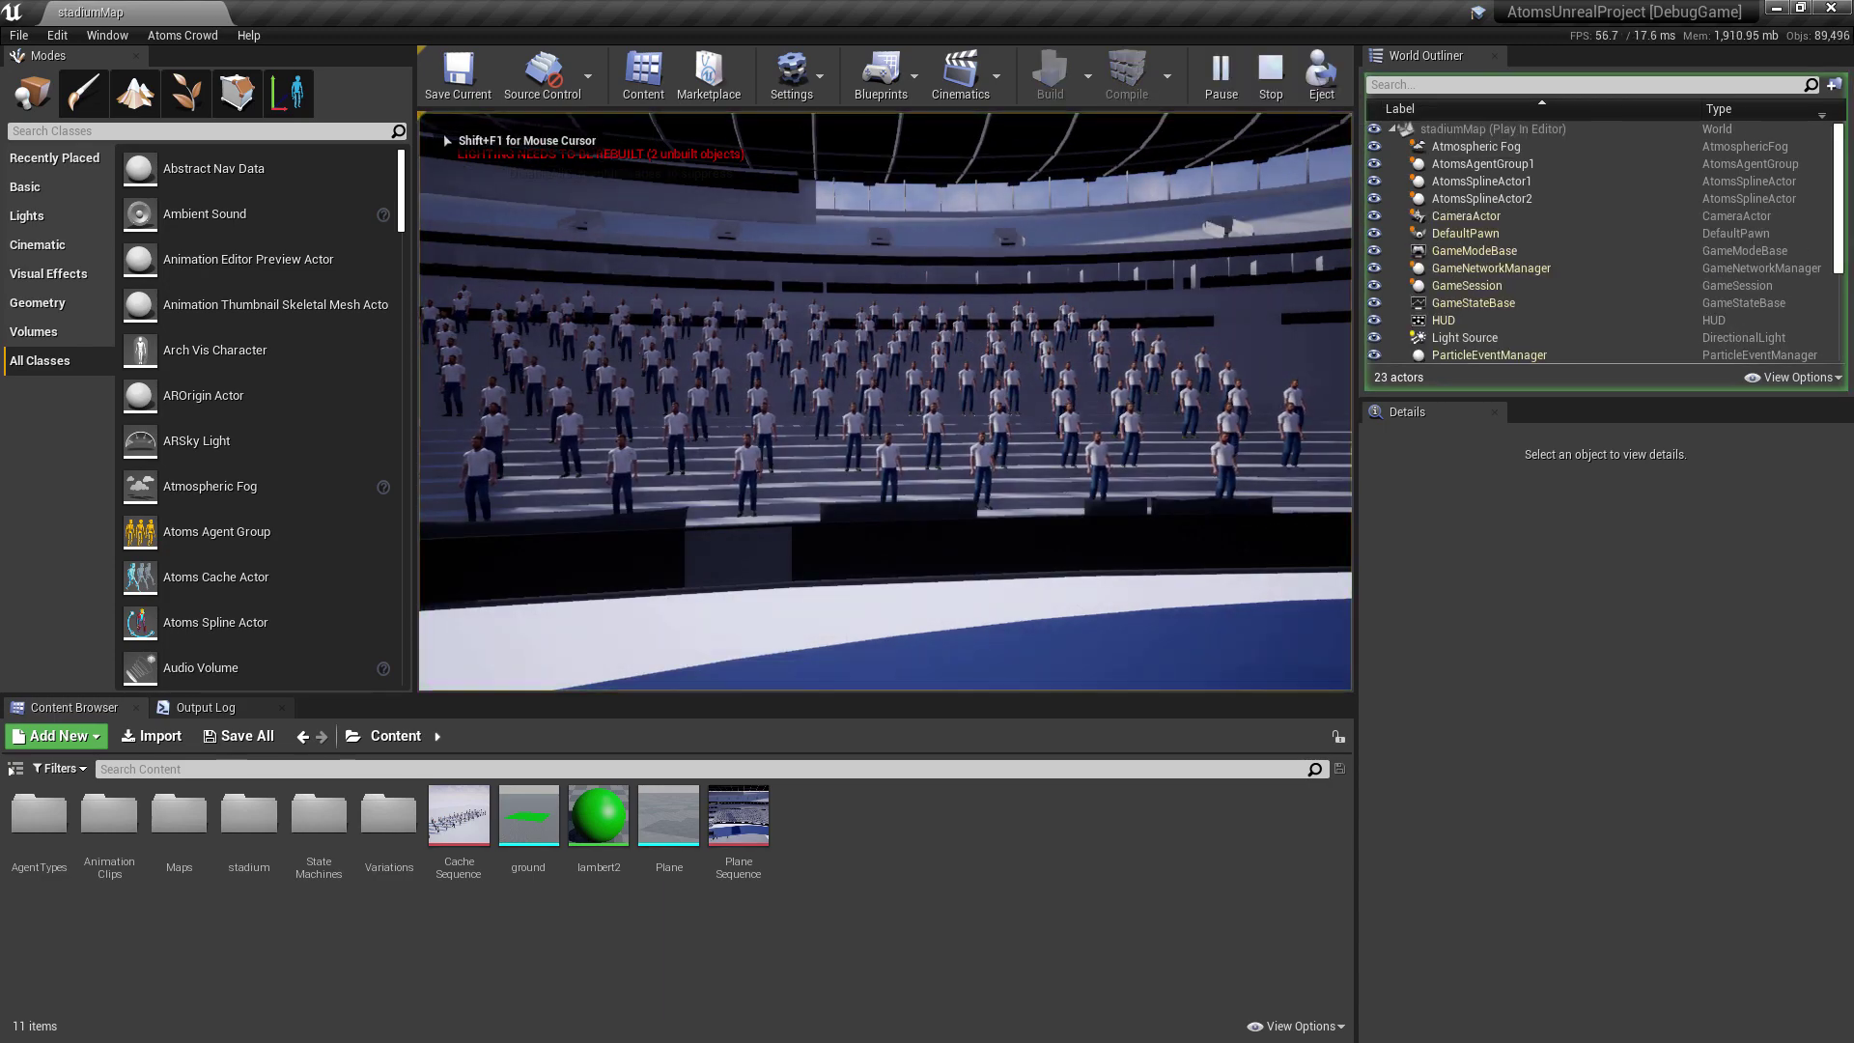
{"action": "key", "text": "Escape"}
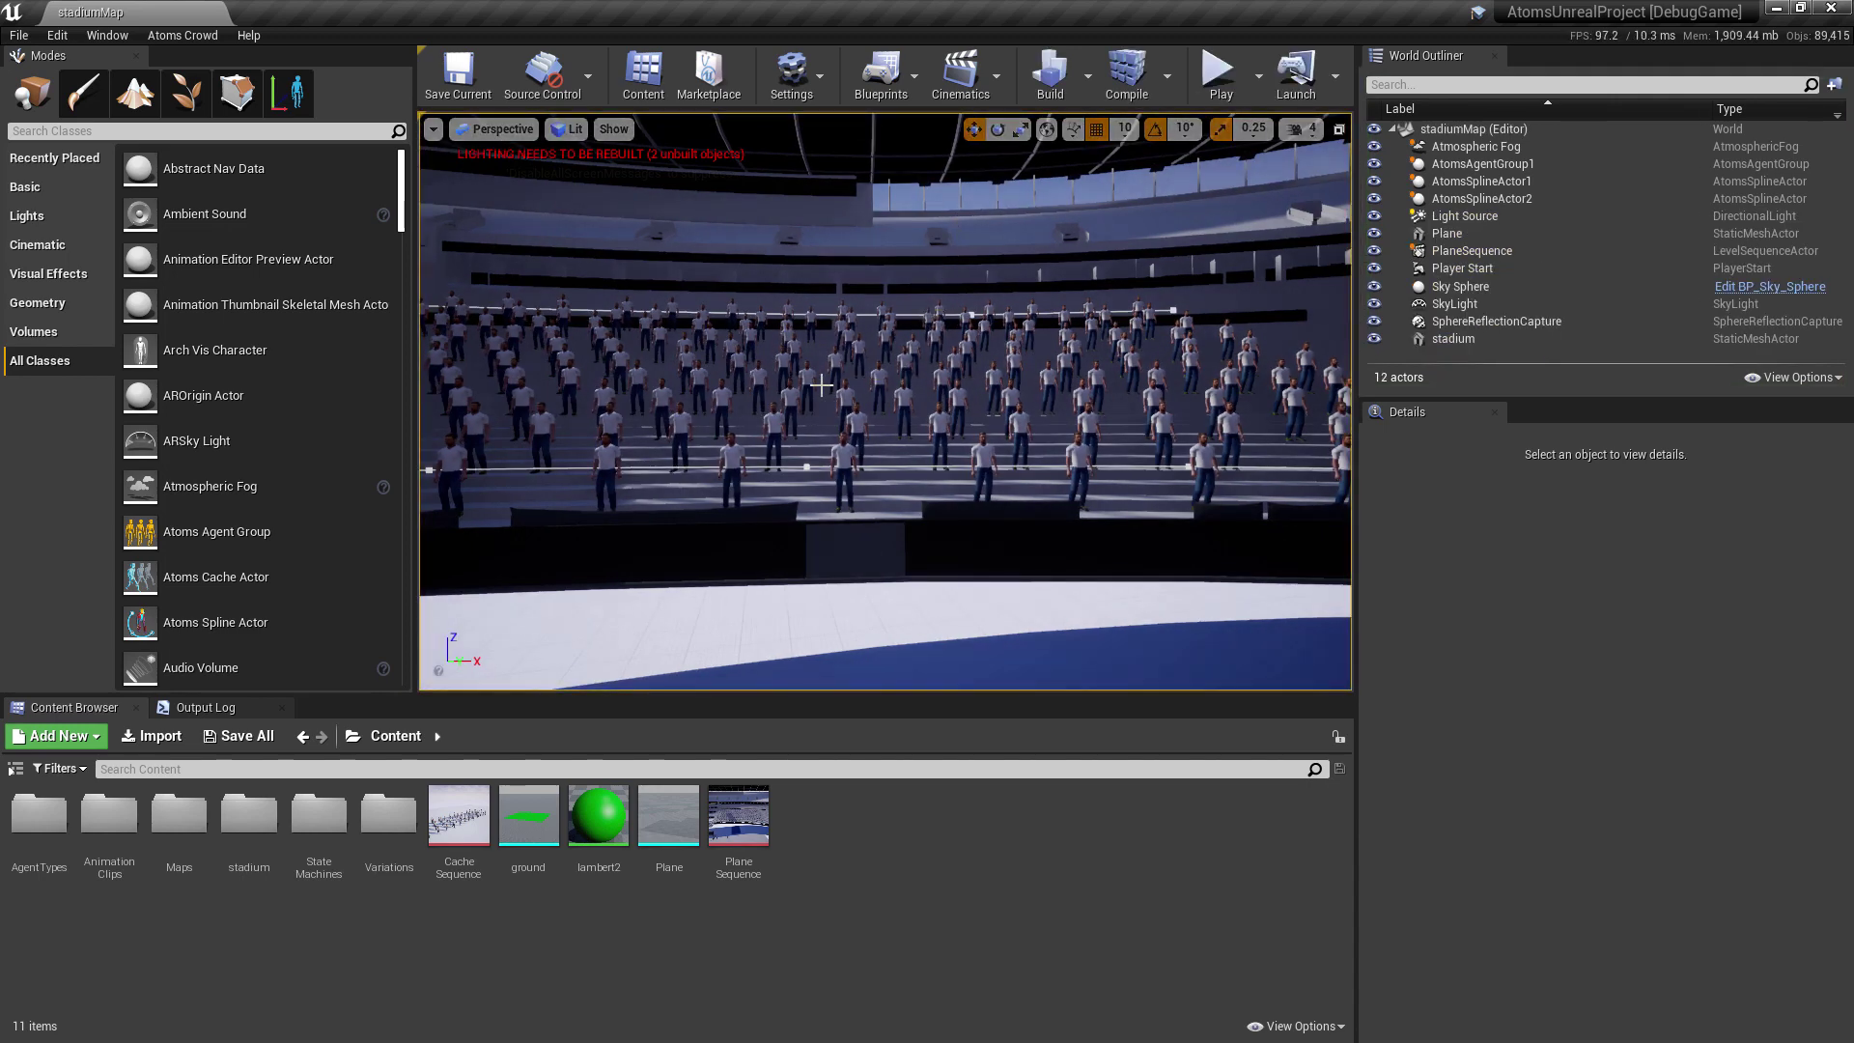
Add an Area Trigger Behaviour component to AtomsAgentGroup1
{"action": "middle_click_drag", "start_coordinate": [730, 358], "coordinate": [730, 280]}
{"action": "right_click_drag", "start_coordinate": [730, 280], "coordinate": [658, 259]}
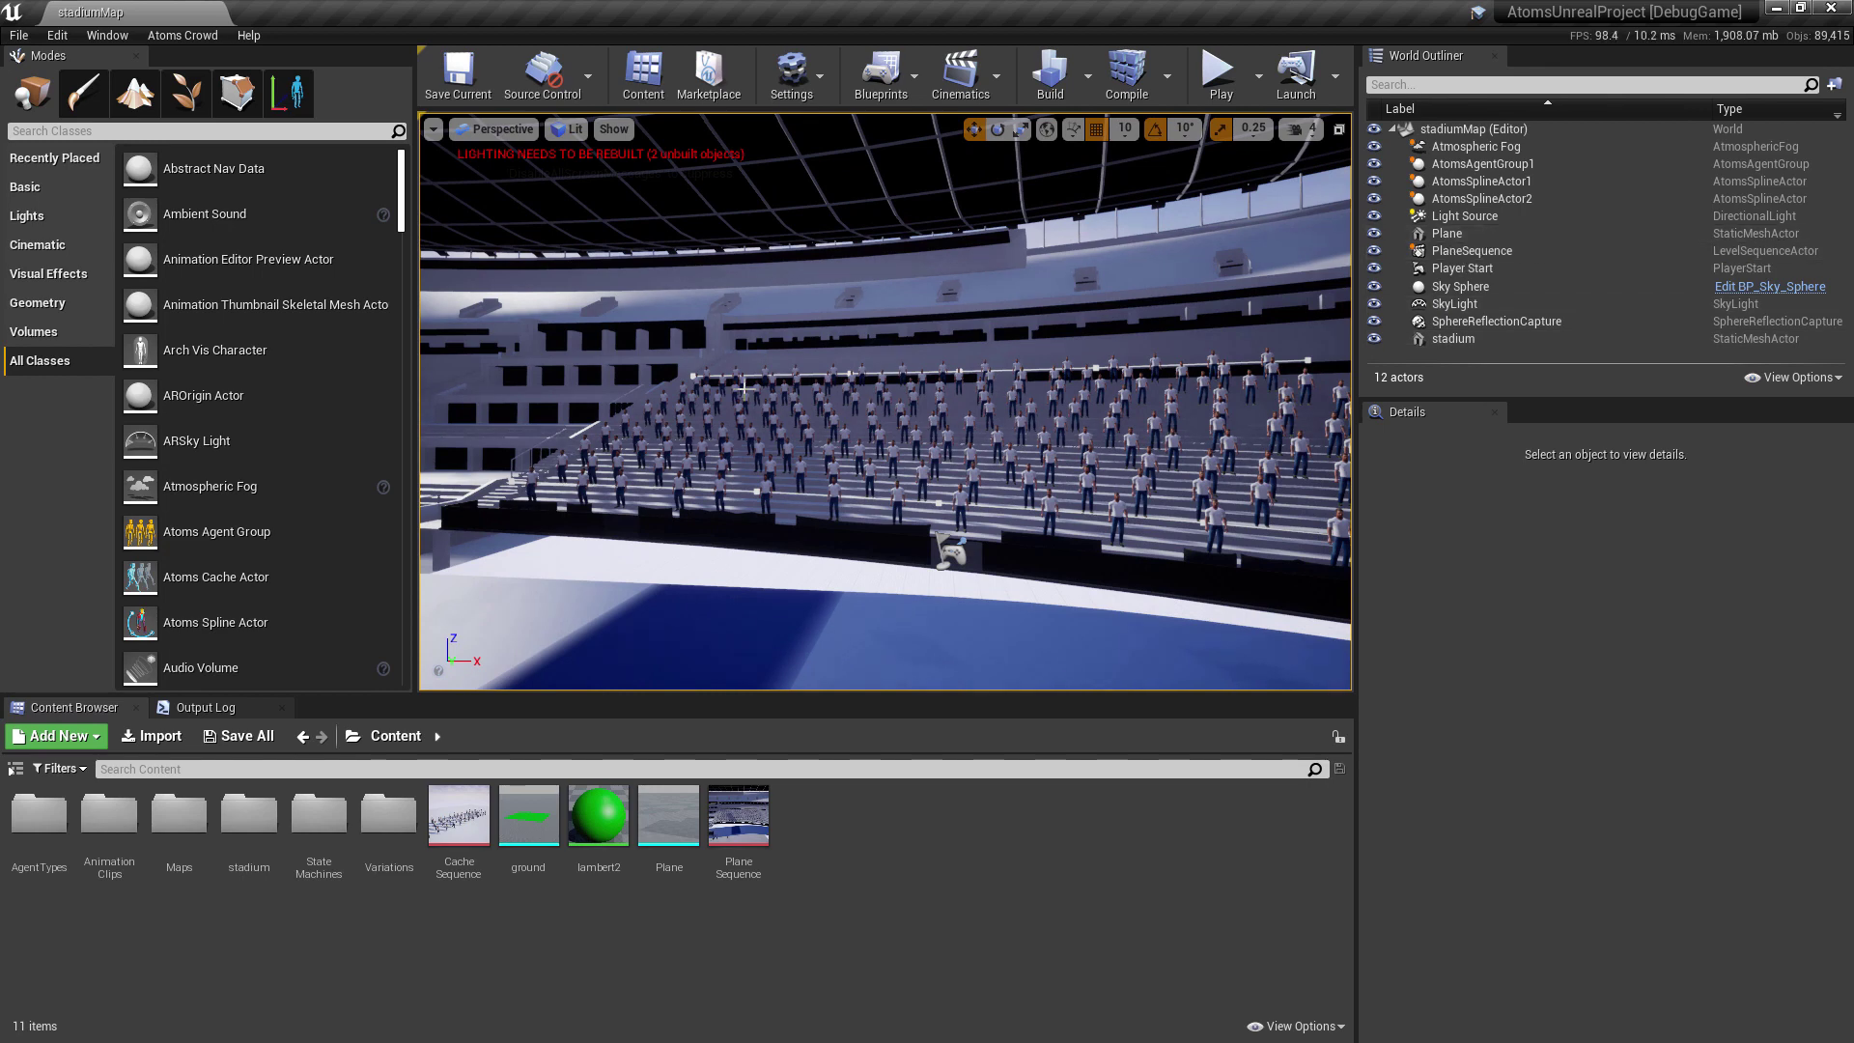
{"action": "right_click_drag", "start_coordinate": [920, 421], "coordinate": [1052, 421]}
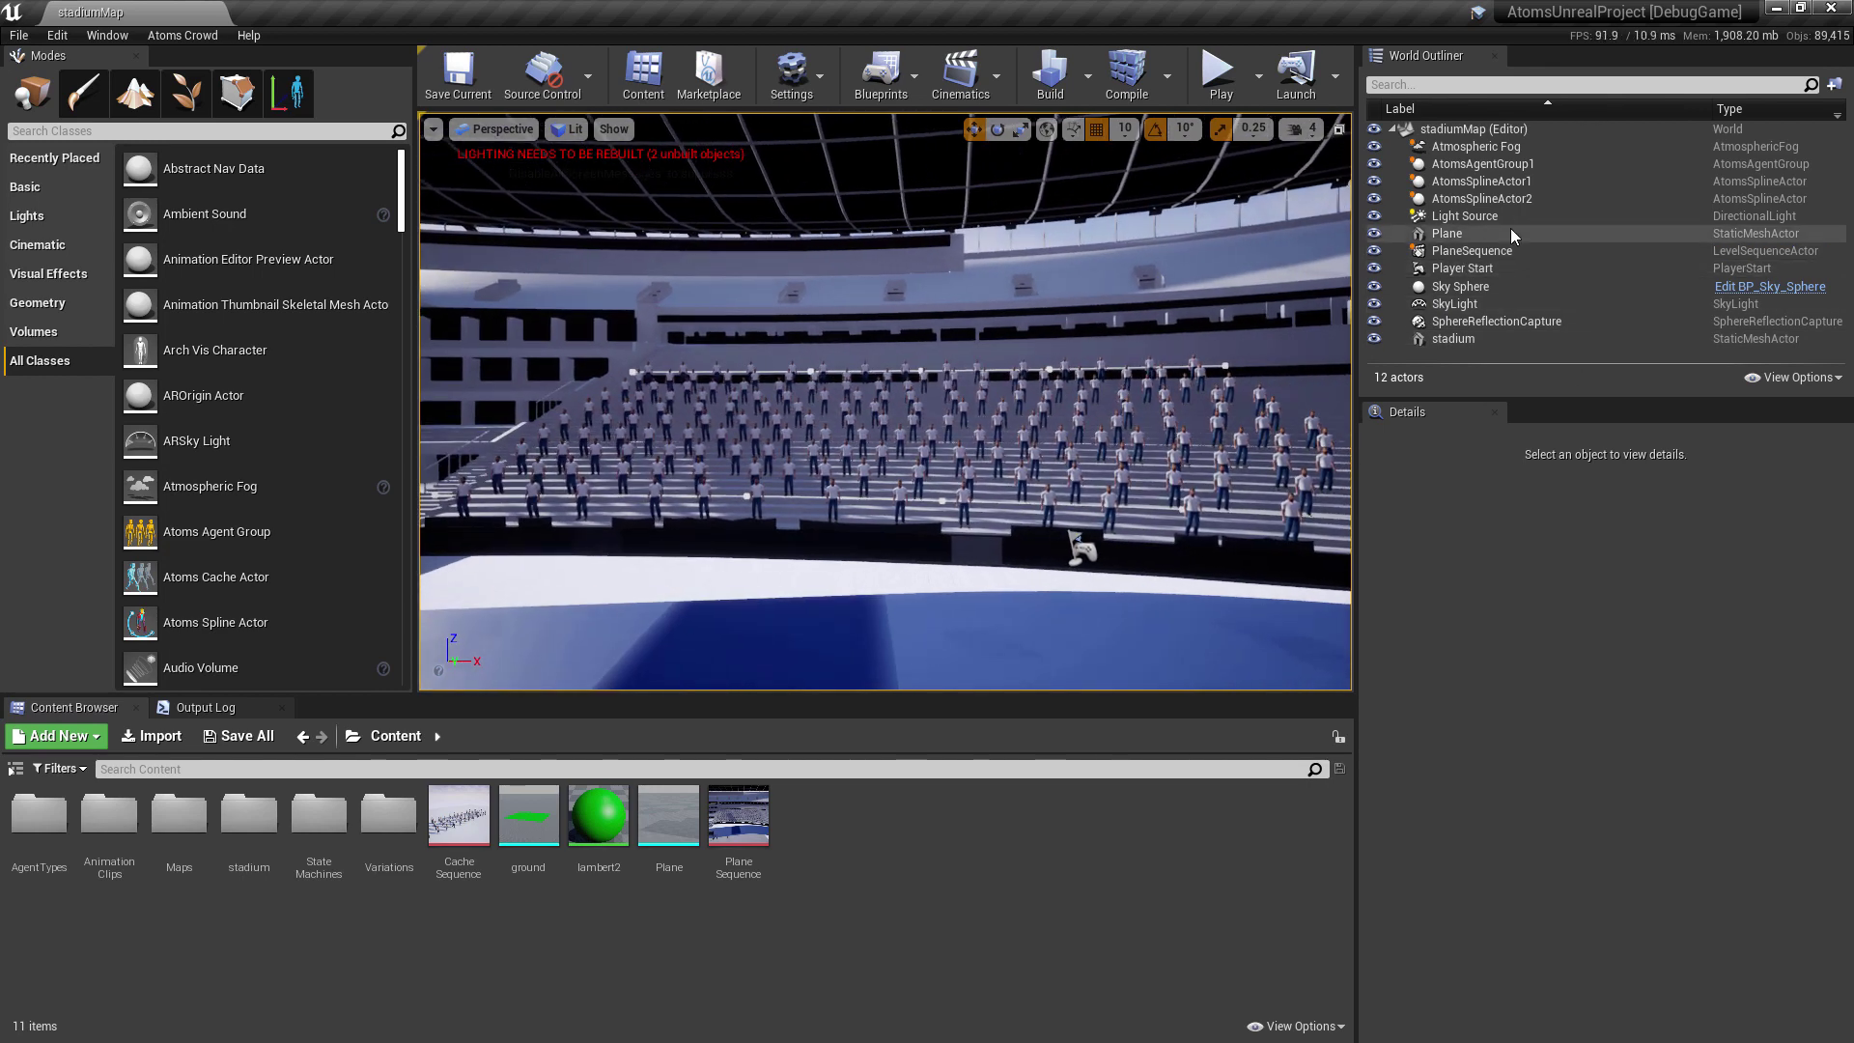
{"action": "left_click", "coordinate": [1488, 164]}
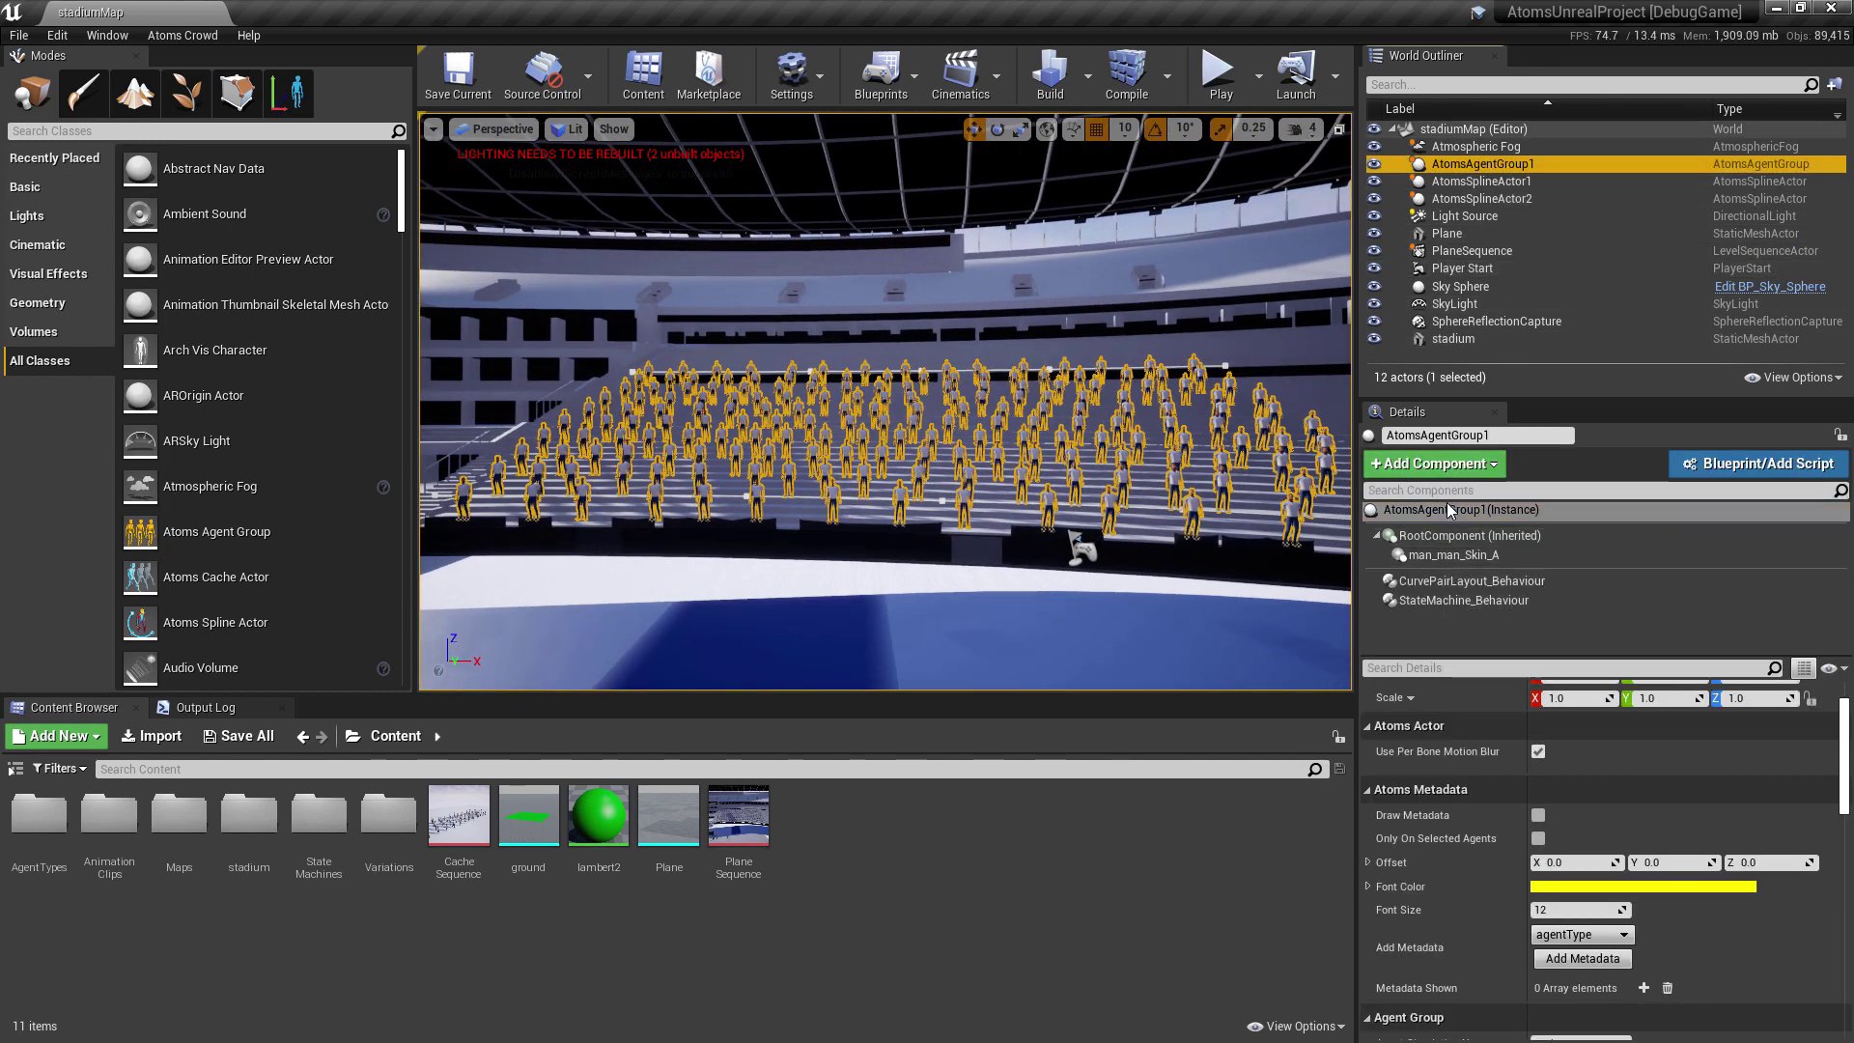
{"action": "left_click", "coordinate": [1451, 465]}
{"action": "type", "text": "area"}
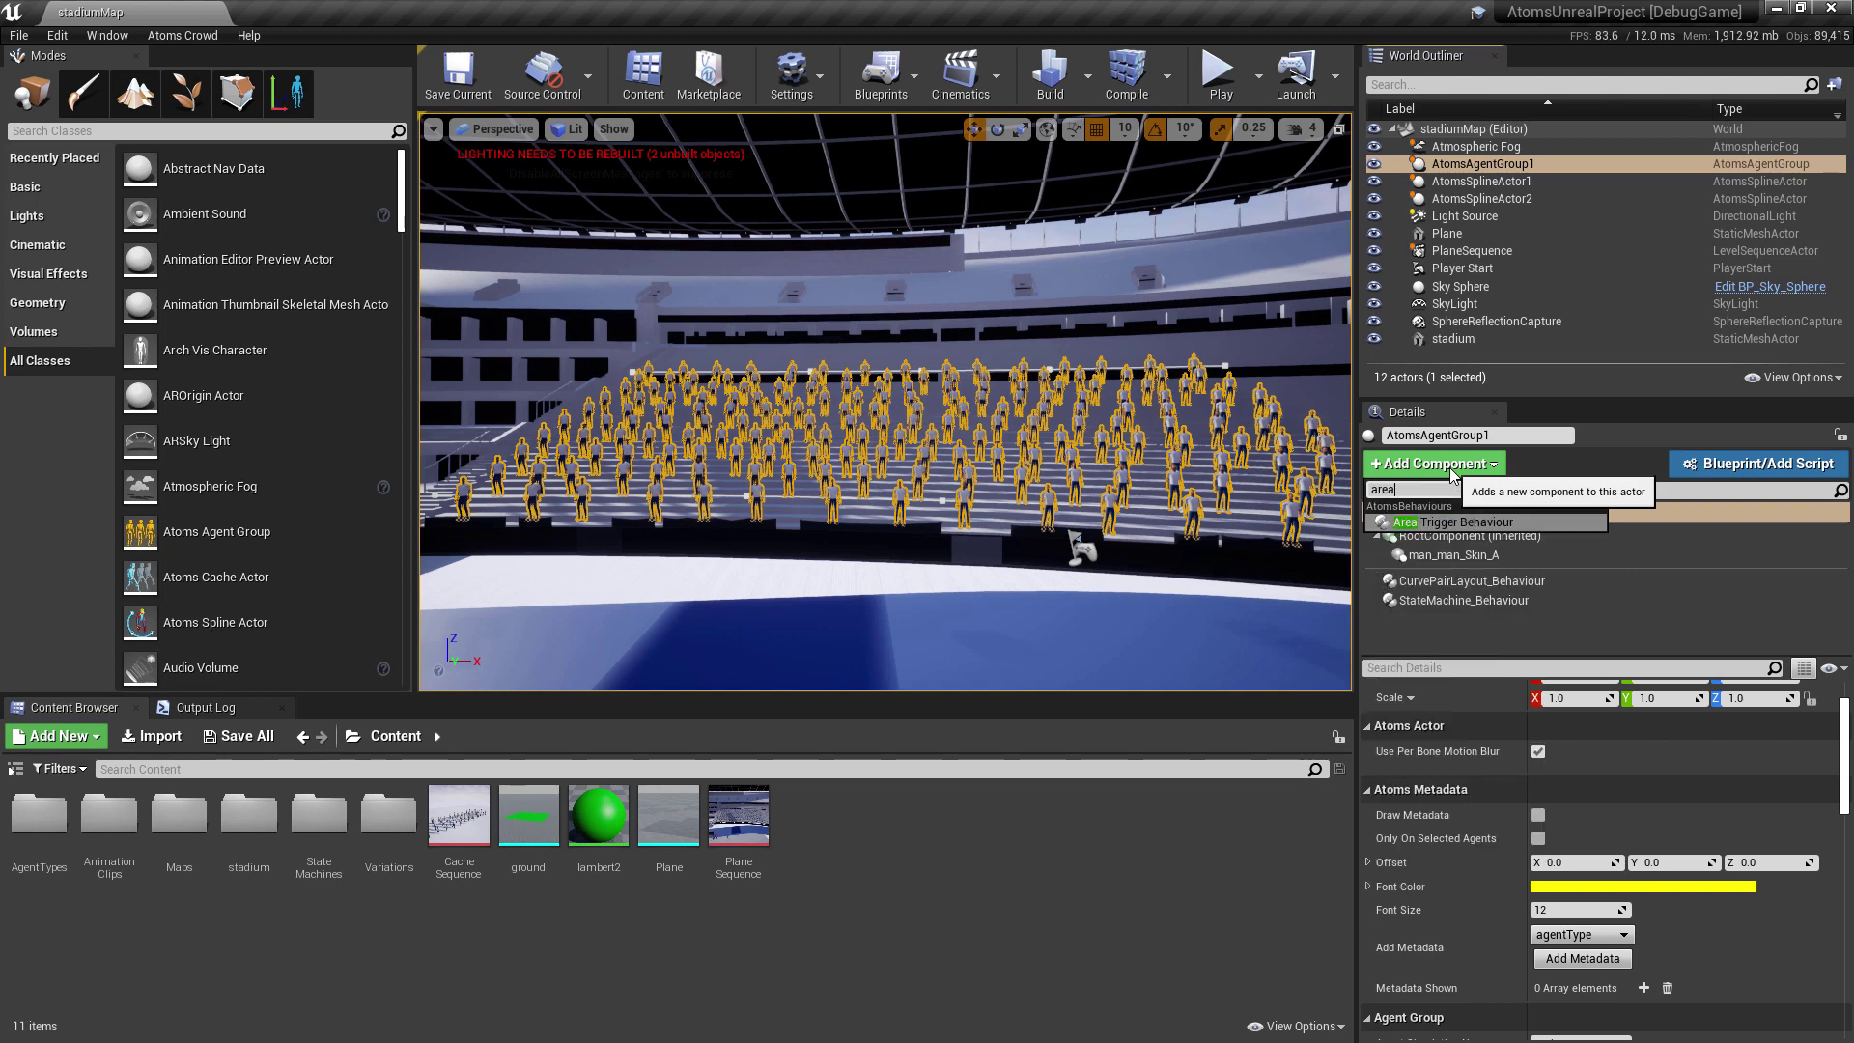
{"action": "left_click", "coordinate": [1468, 523]}
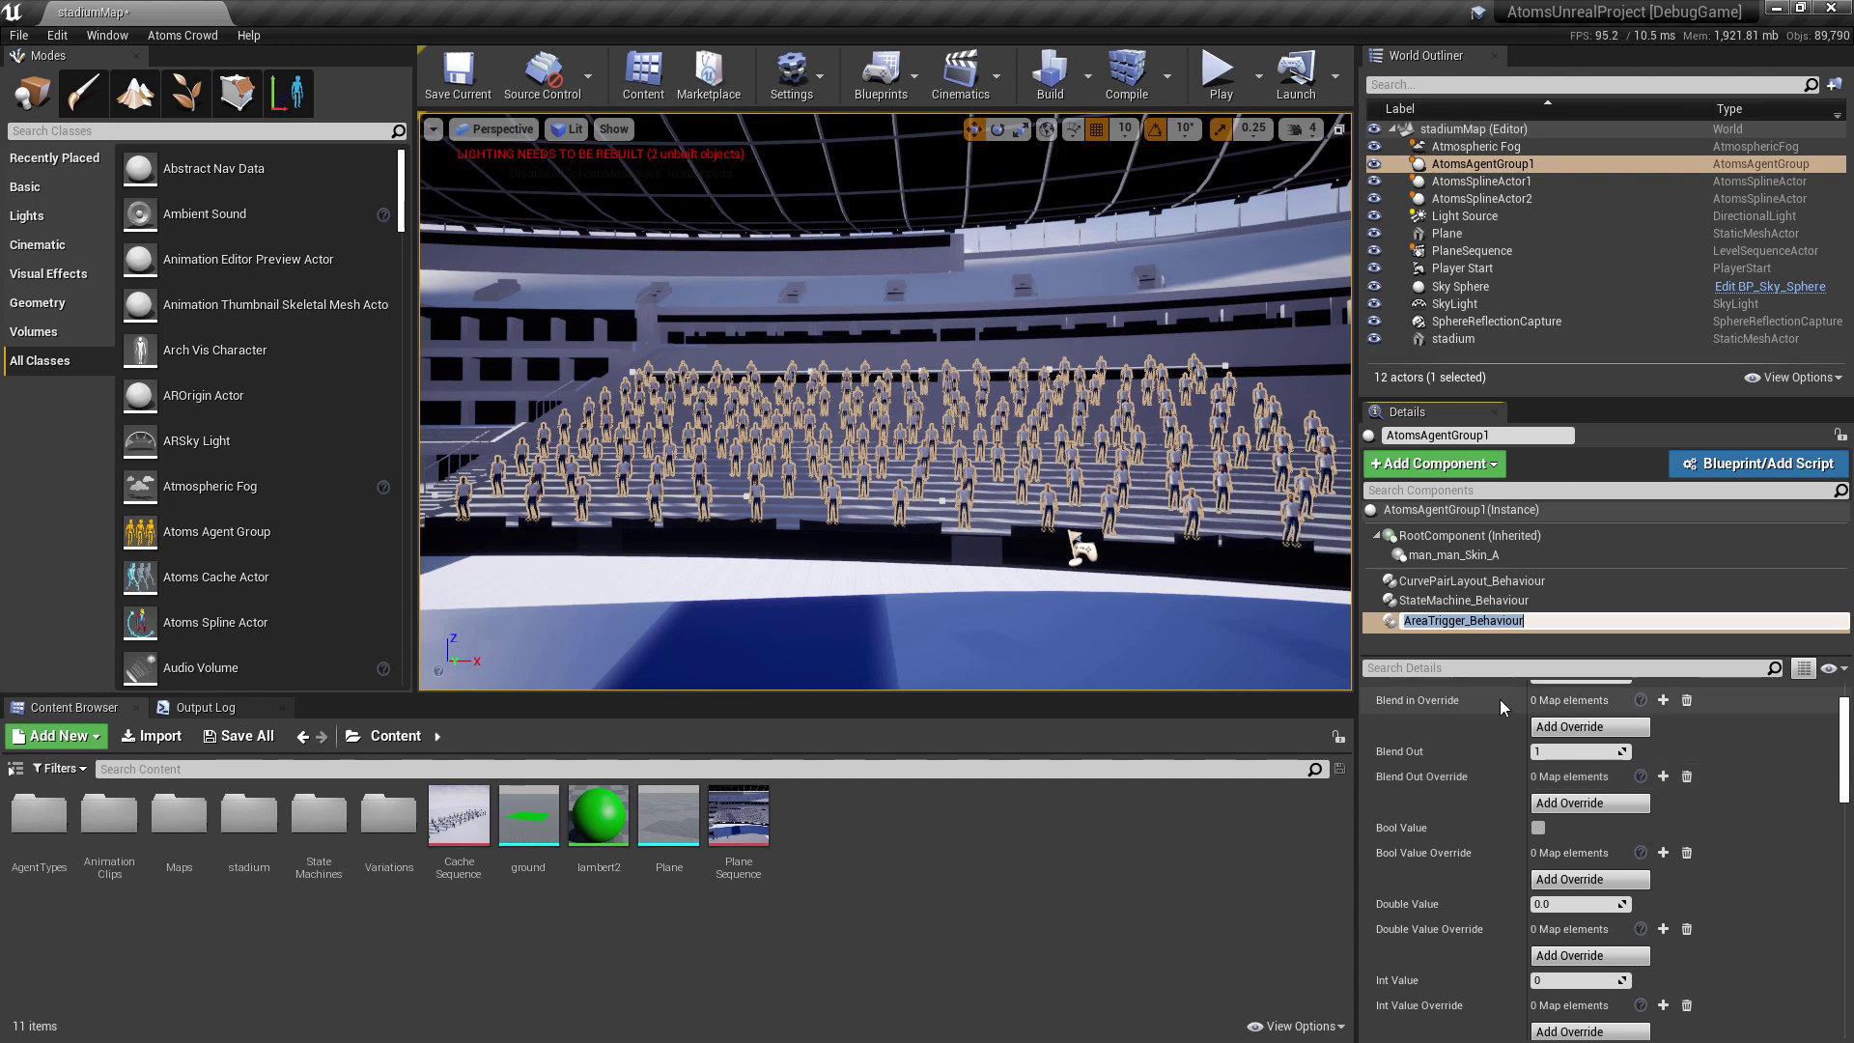
Examine the Area Trigger behaviour's settings, including its blend, value, mesh and random delay options, and locate Metadata Name
{"action": "scroll", "coordinate": [1499, 699], "scroll_direction": "up", "scroll_amount": 2}
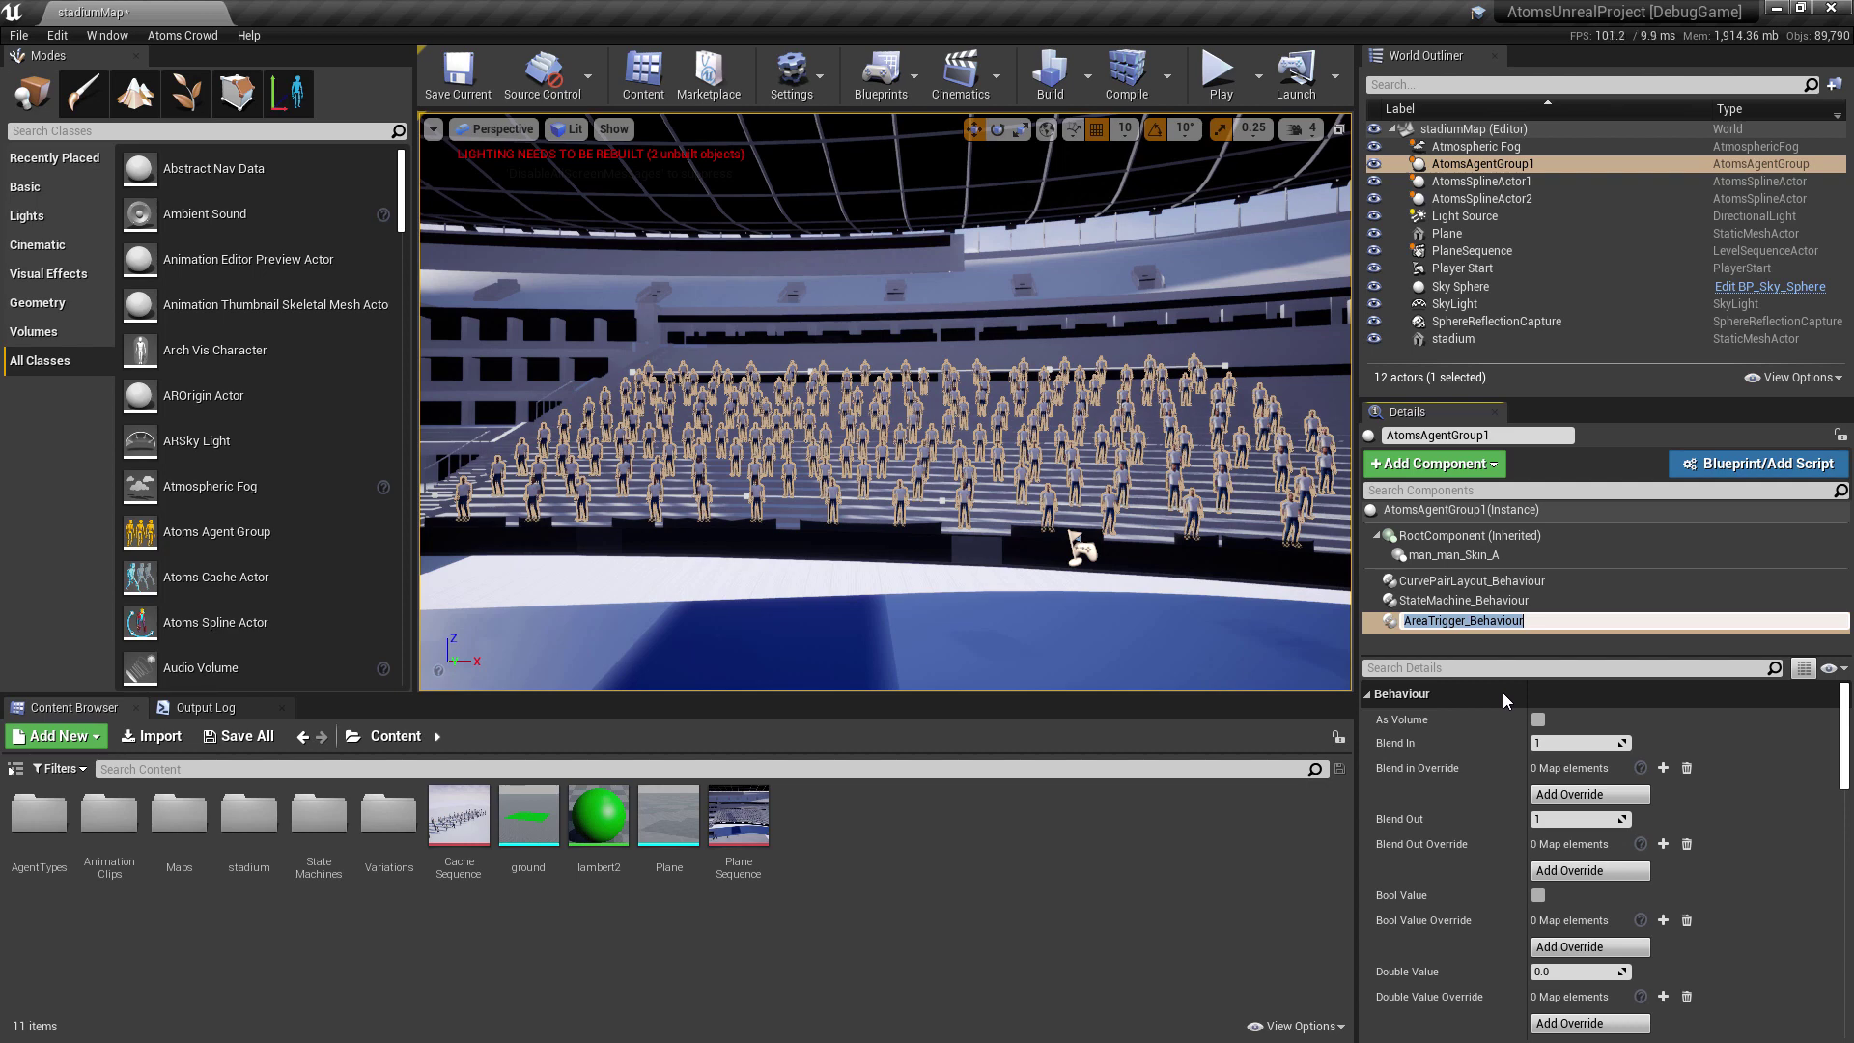
{"action": "scroll", "coordinate": [1463, 765], "scroll_direction": "down", "scroll_amount": 6}
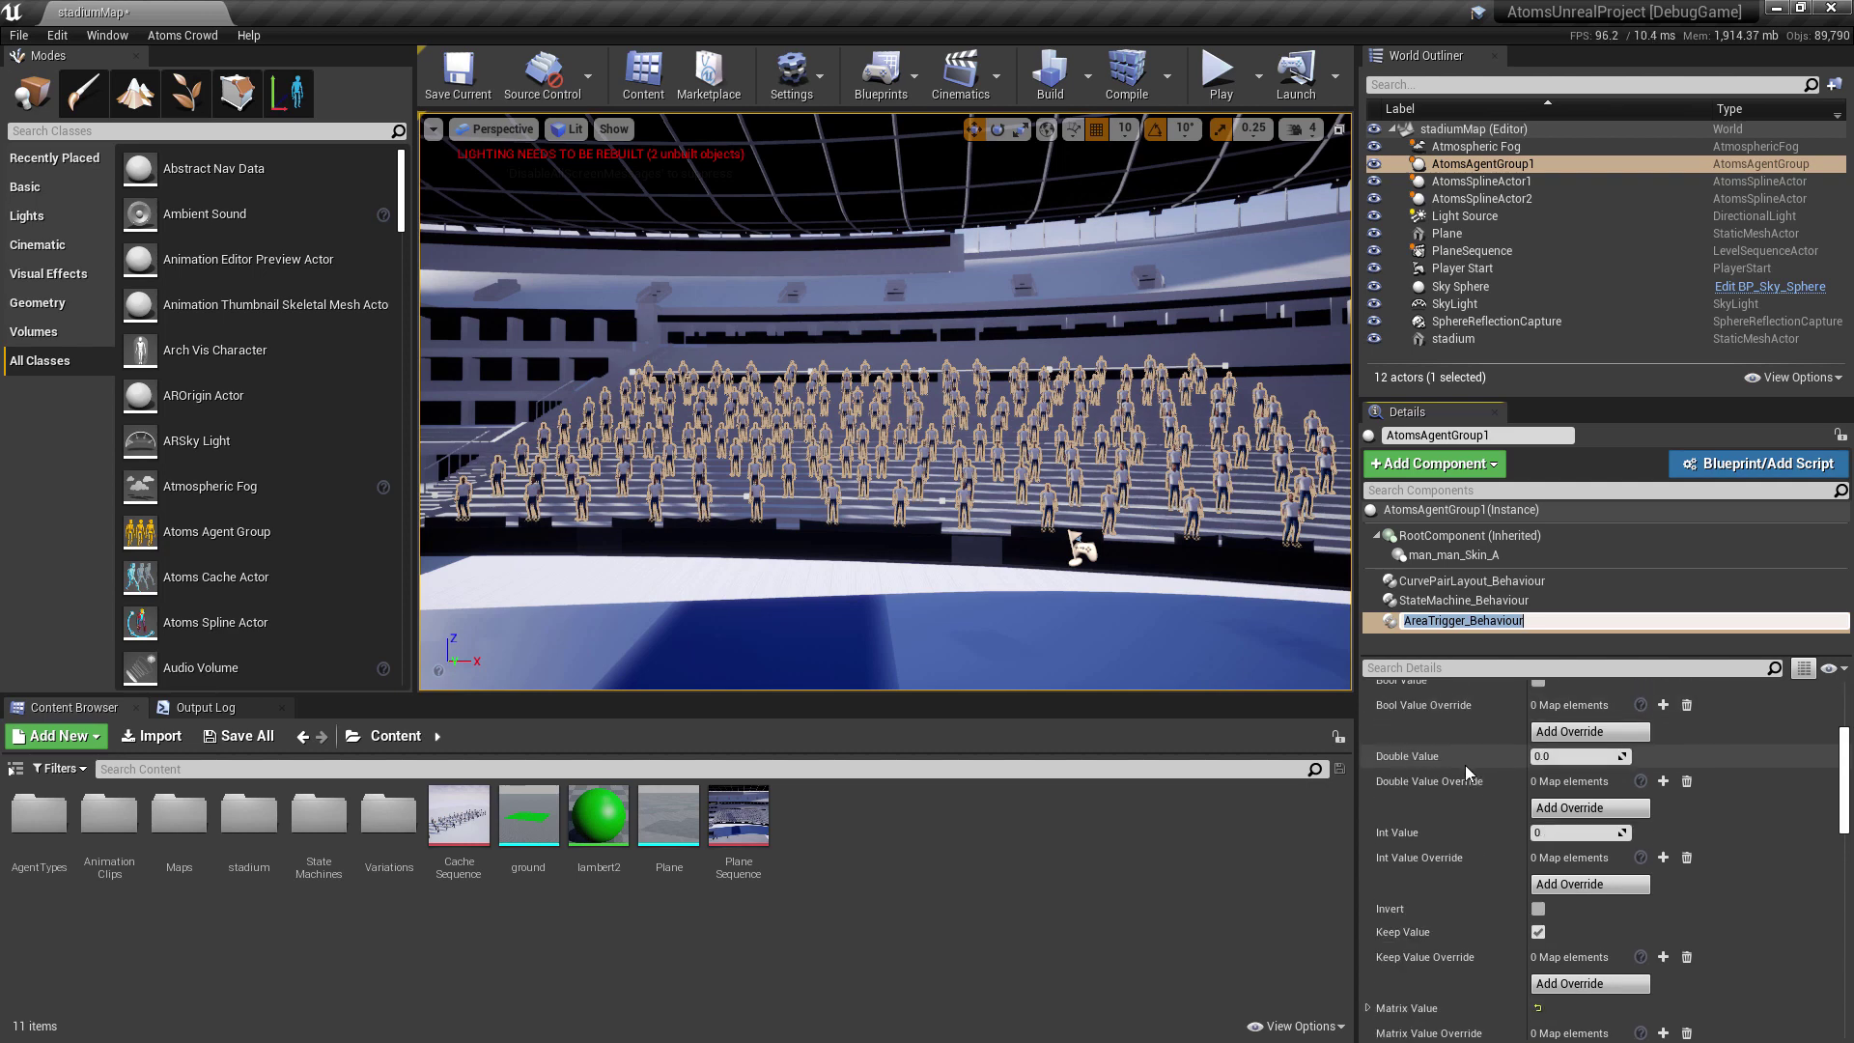
{"action": "scroll", "coordinate": [1464, 765], "scroll_direction": "down", "scroll_amount": 10}
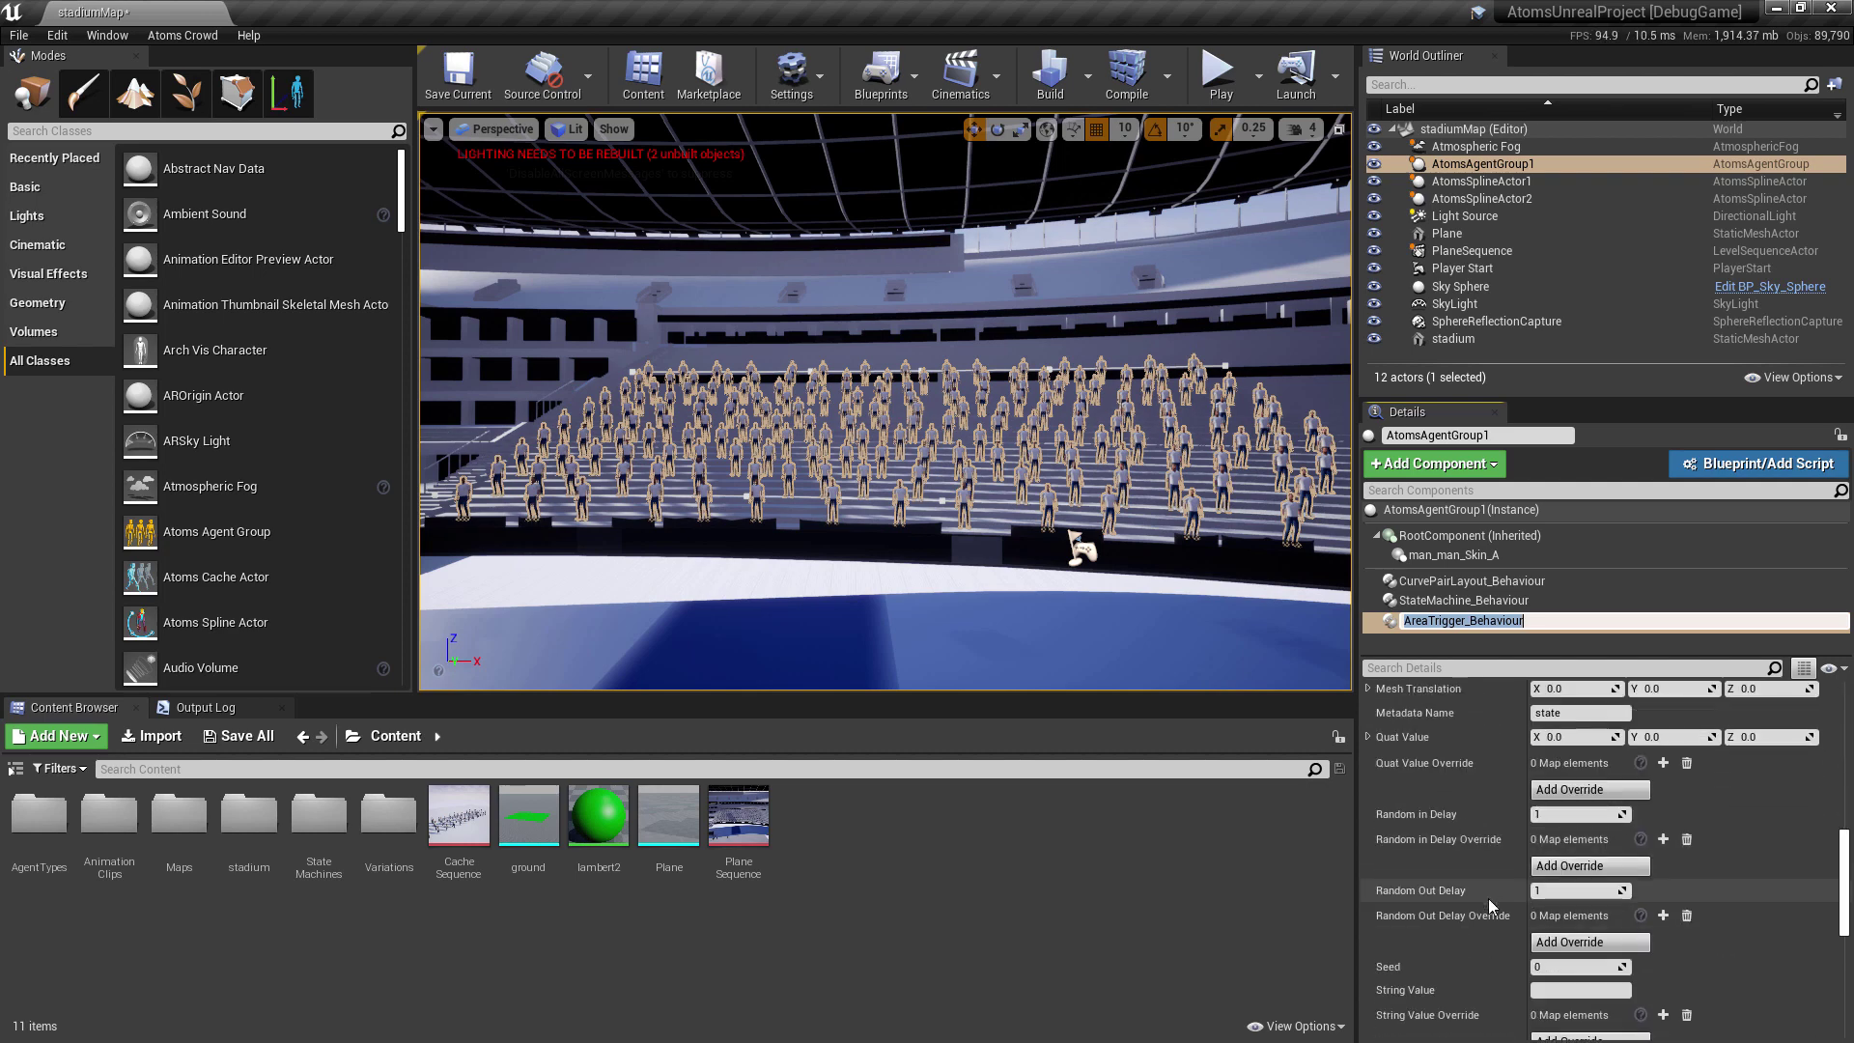
{"action": "scroll", "coordinate": [1492, 896], "scroll_direction": "down", "scroll_amount": 4}
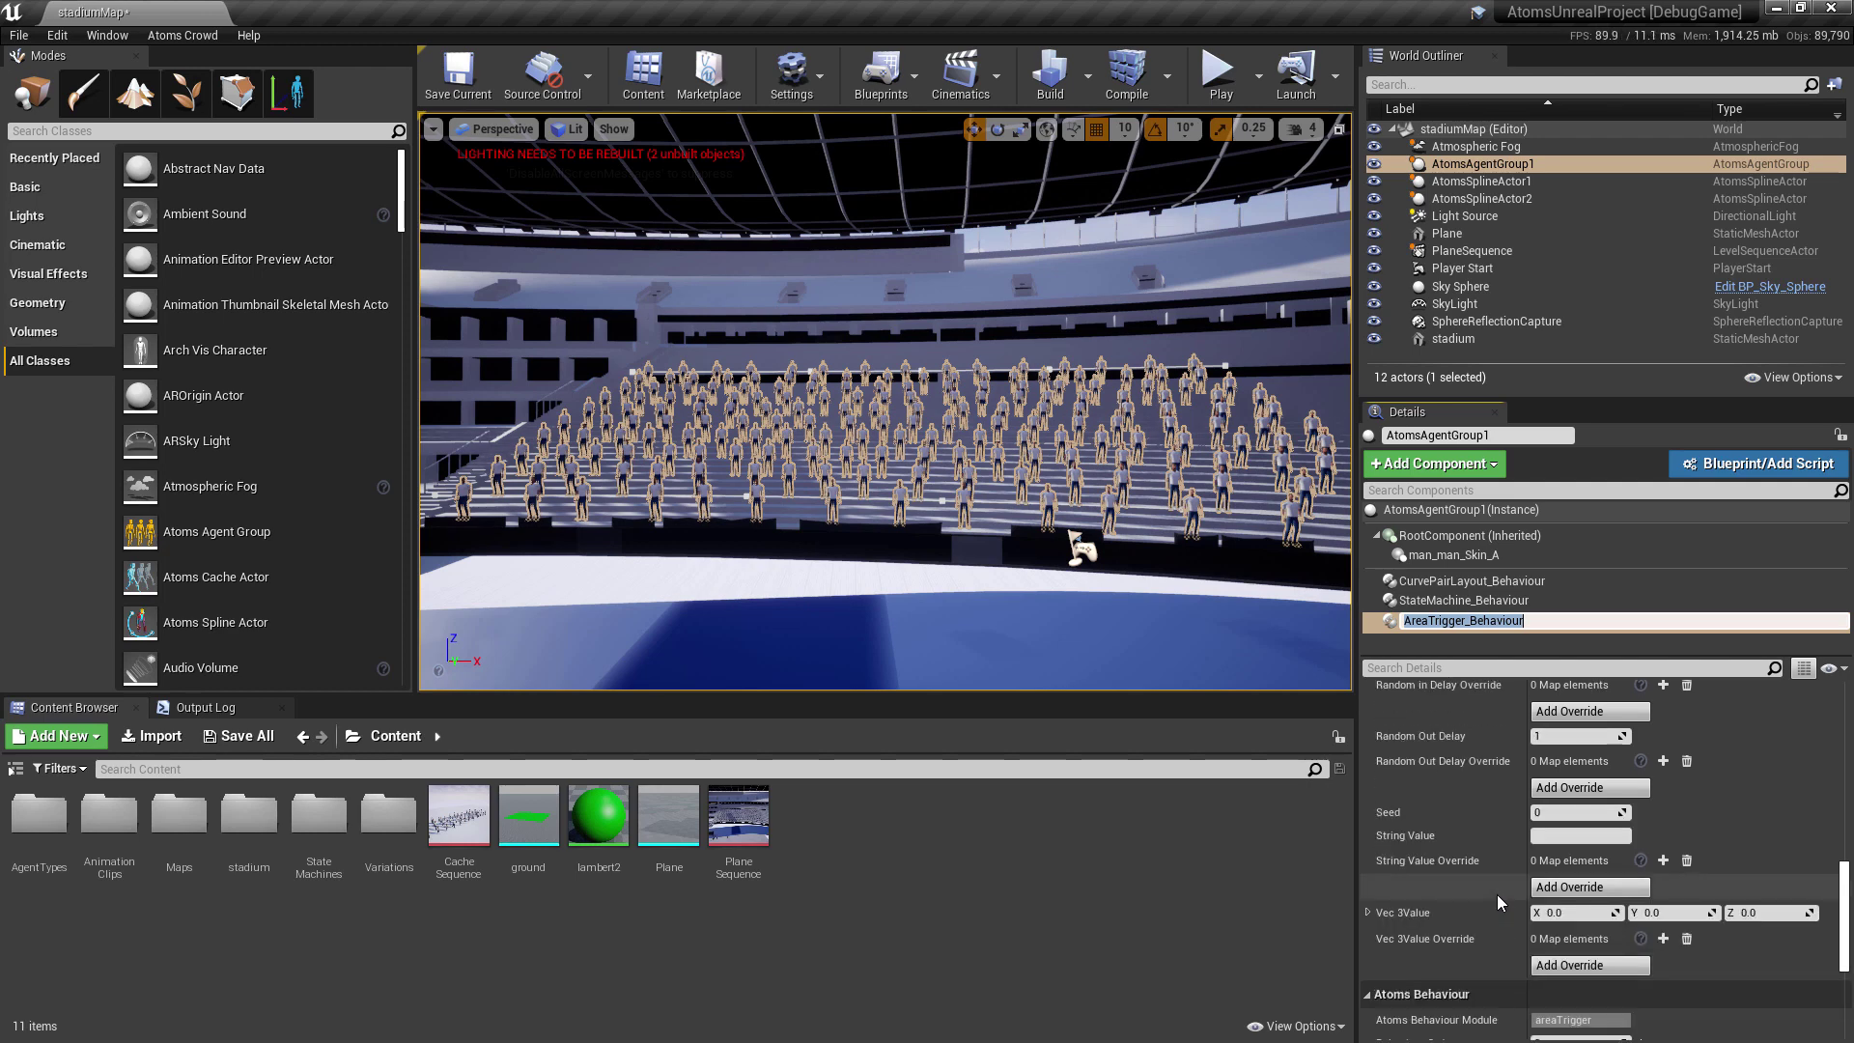
{"action": "scroll", "coordinate": [1497, 894], "scroll_direction": "up", "scroll_amount": 8}
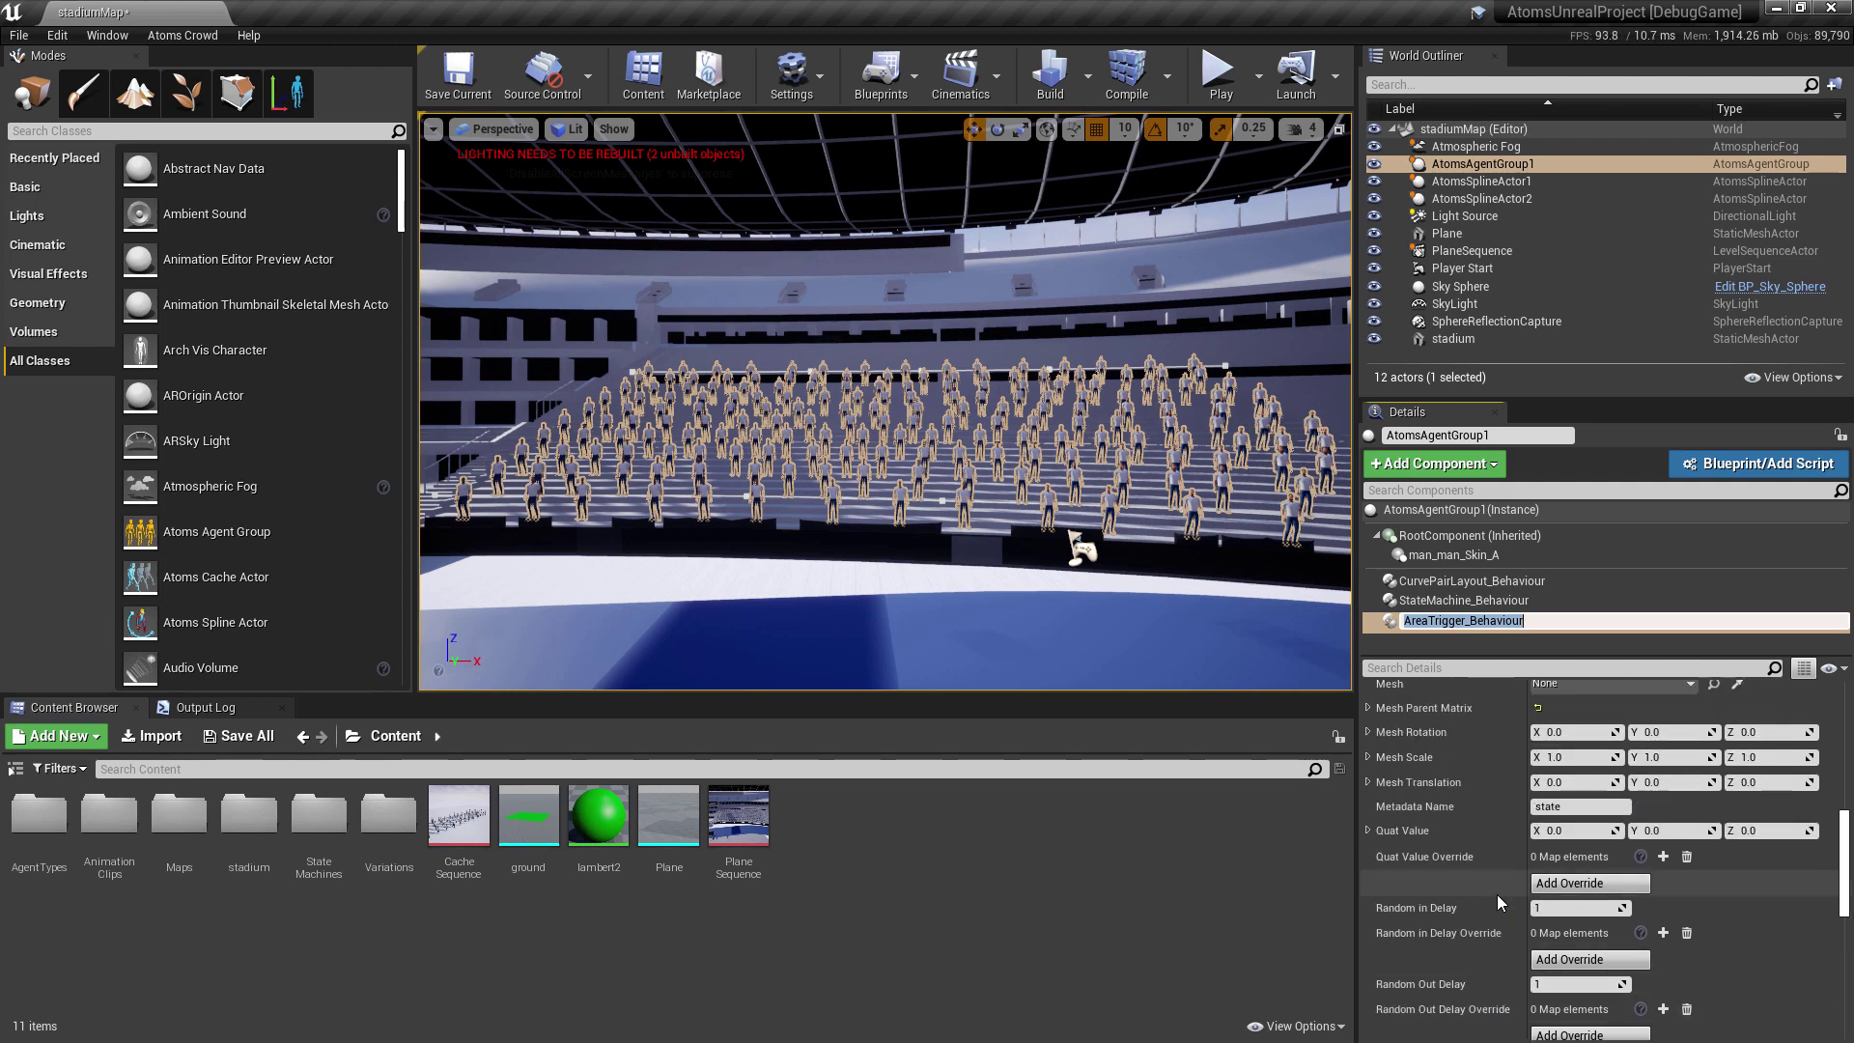
{"action": "scroll", "coordinate": [1497, 894], "scroll_direction": "up", "scroll_amount": 2}
{"action": "left_click", "coordinate": [1584, 868]}
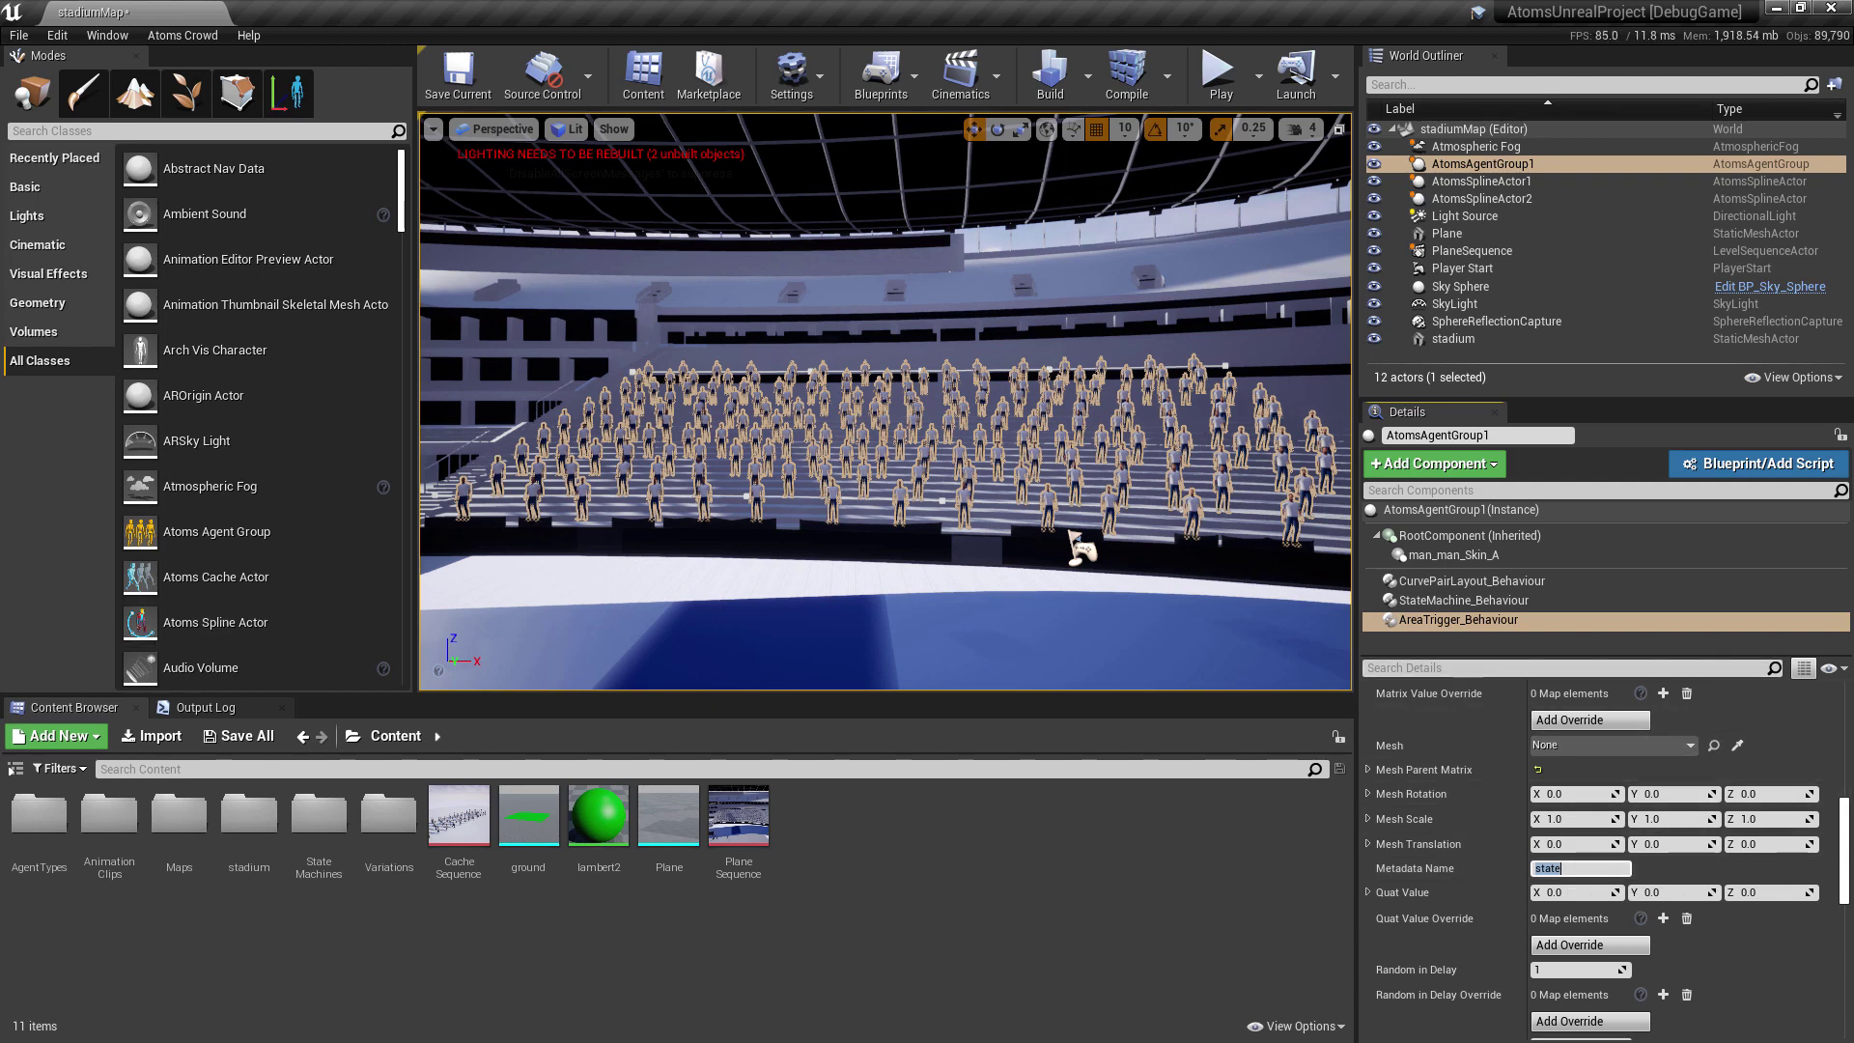
Switch to the browser and open the Metadatas (Realtime) page of the Atoms Crowd documentation's Atoms Realtime reference guide
{"action": "key", "text": "alt+Tab"}
{"action": "left_click_drag", "start_coordinate": [771, 115], "coordinate": [783, 67]}
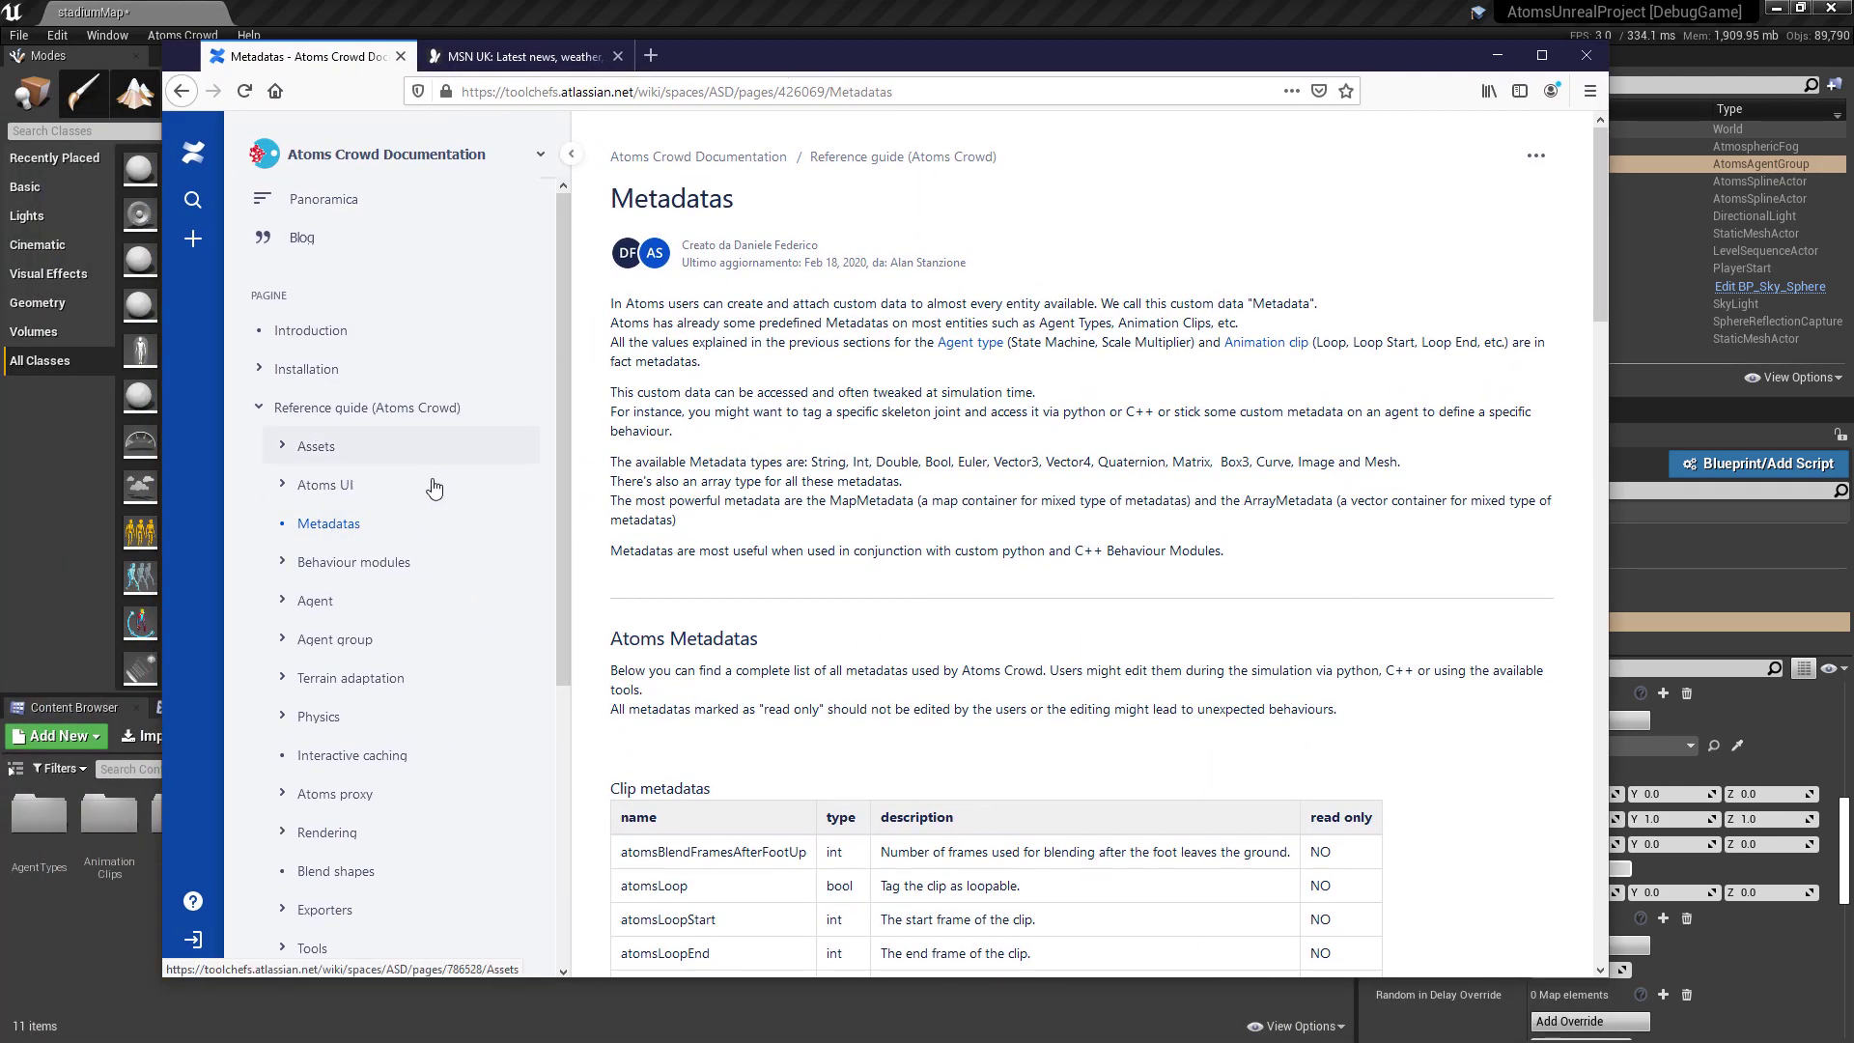
{"action": "scroll", "coordinate": [436, 612], "scroll_direction": "down", "scroll_amount": 1}
{"action": "scroll", "coordinate": [436, 612], "scroll_direction": "down", "scroll_amount": 4}
{"action": "left_click", "coordinate": [336, 568]}
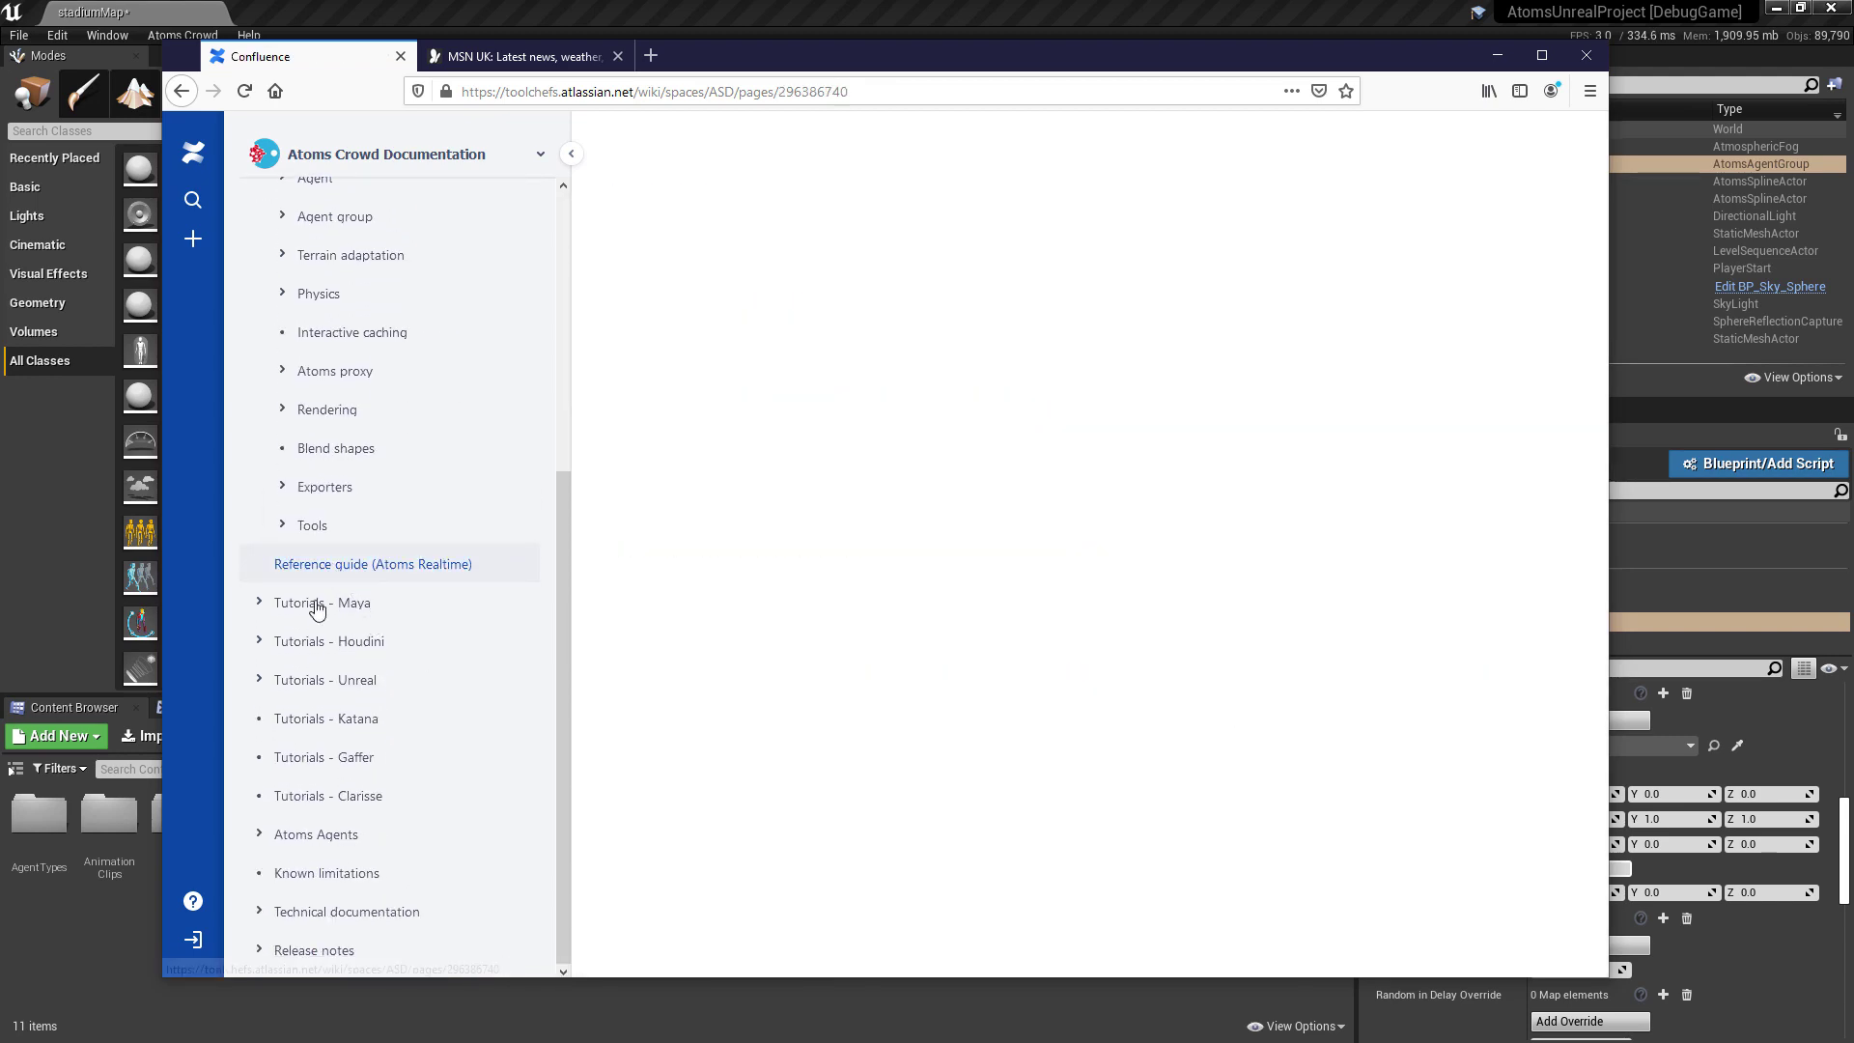
{"action": "left_click", "coordinate": [381, 642]}
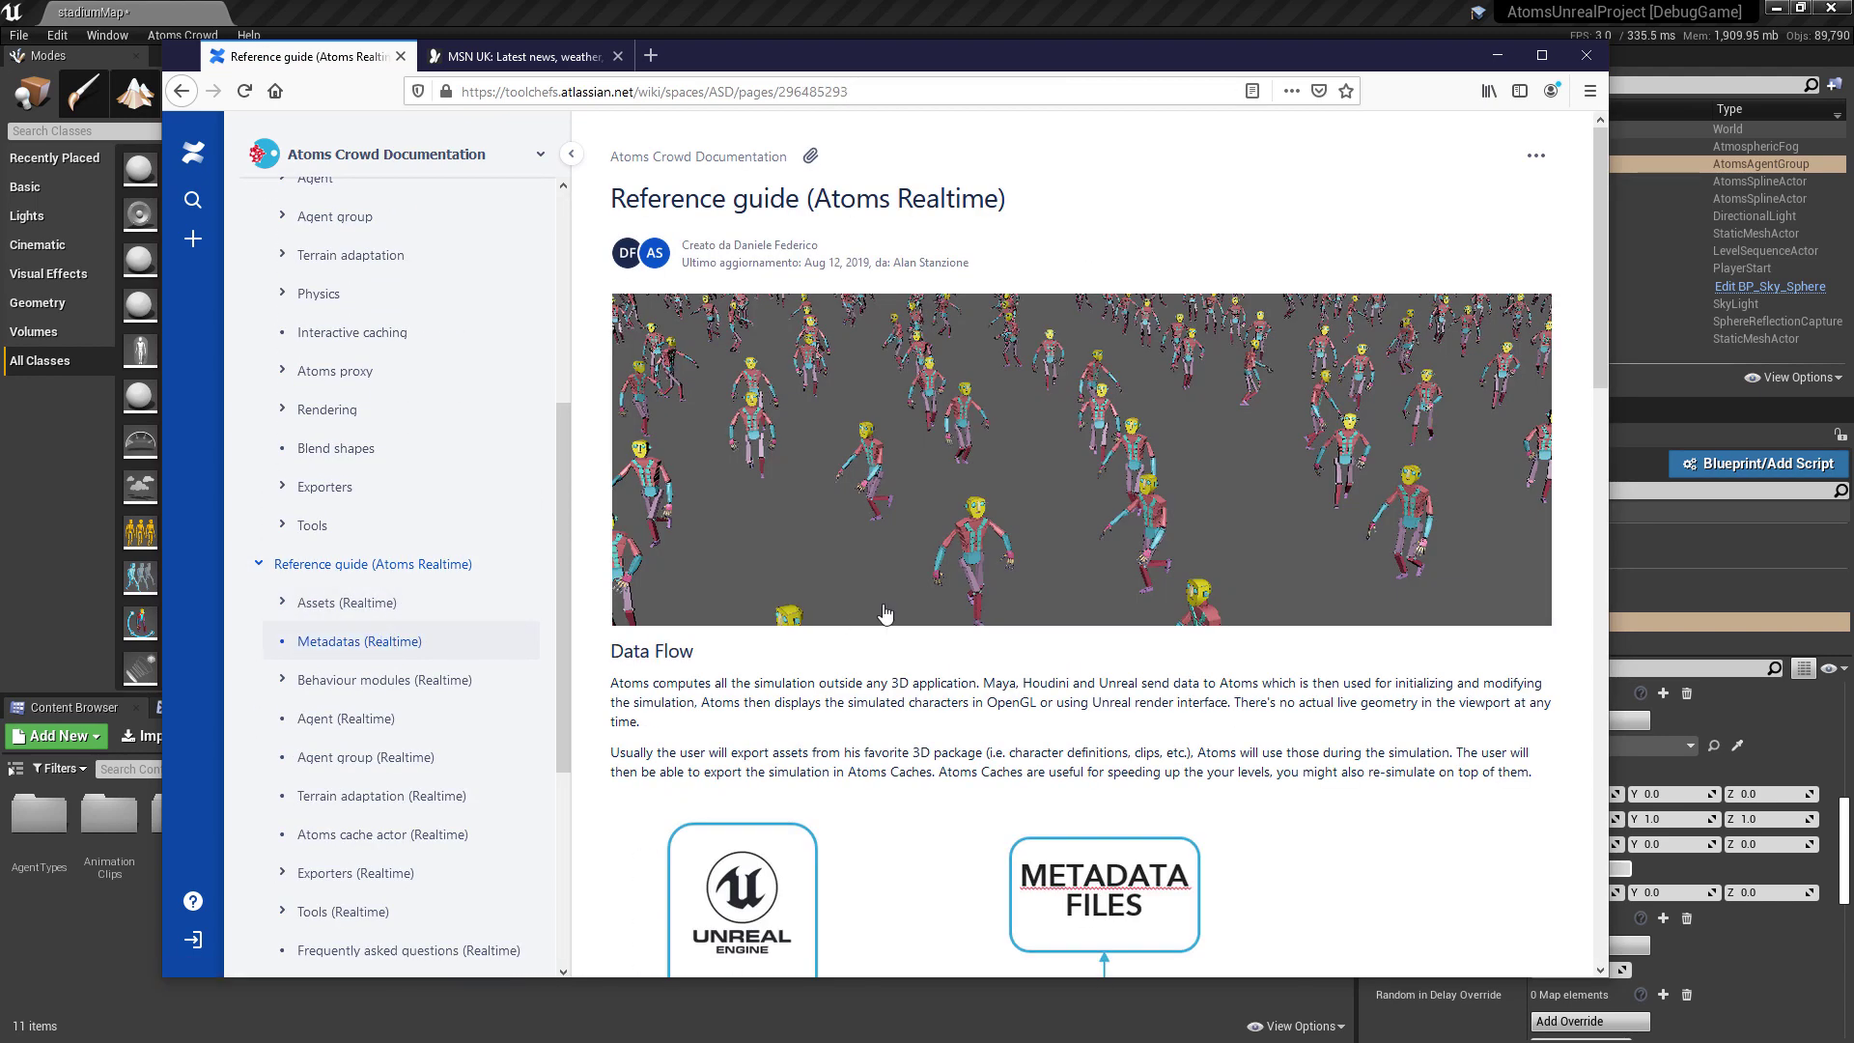
Examine the clip and agent metadata tables, including each entry's name, type, description and read-only flag
{"action": "scroll", "coordinate": [951, 545], "scroll_direction": "down", "scroll_amount": 6}
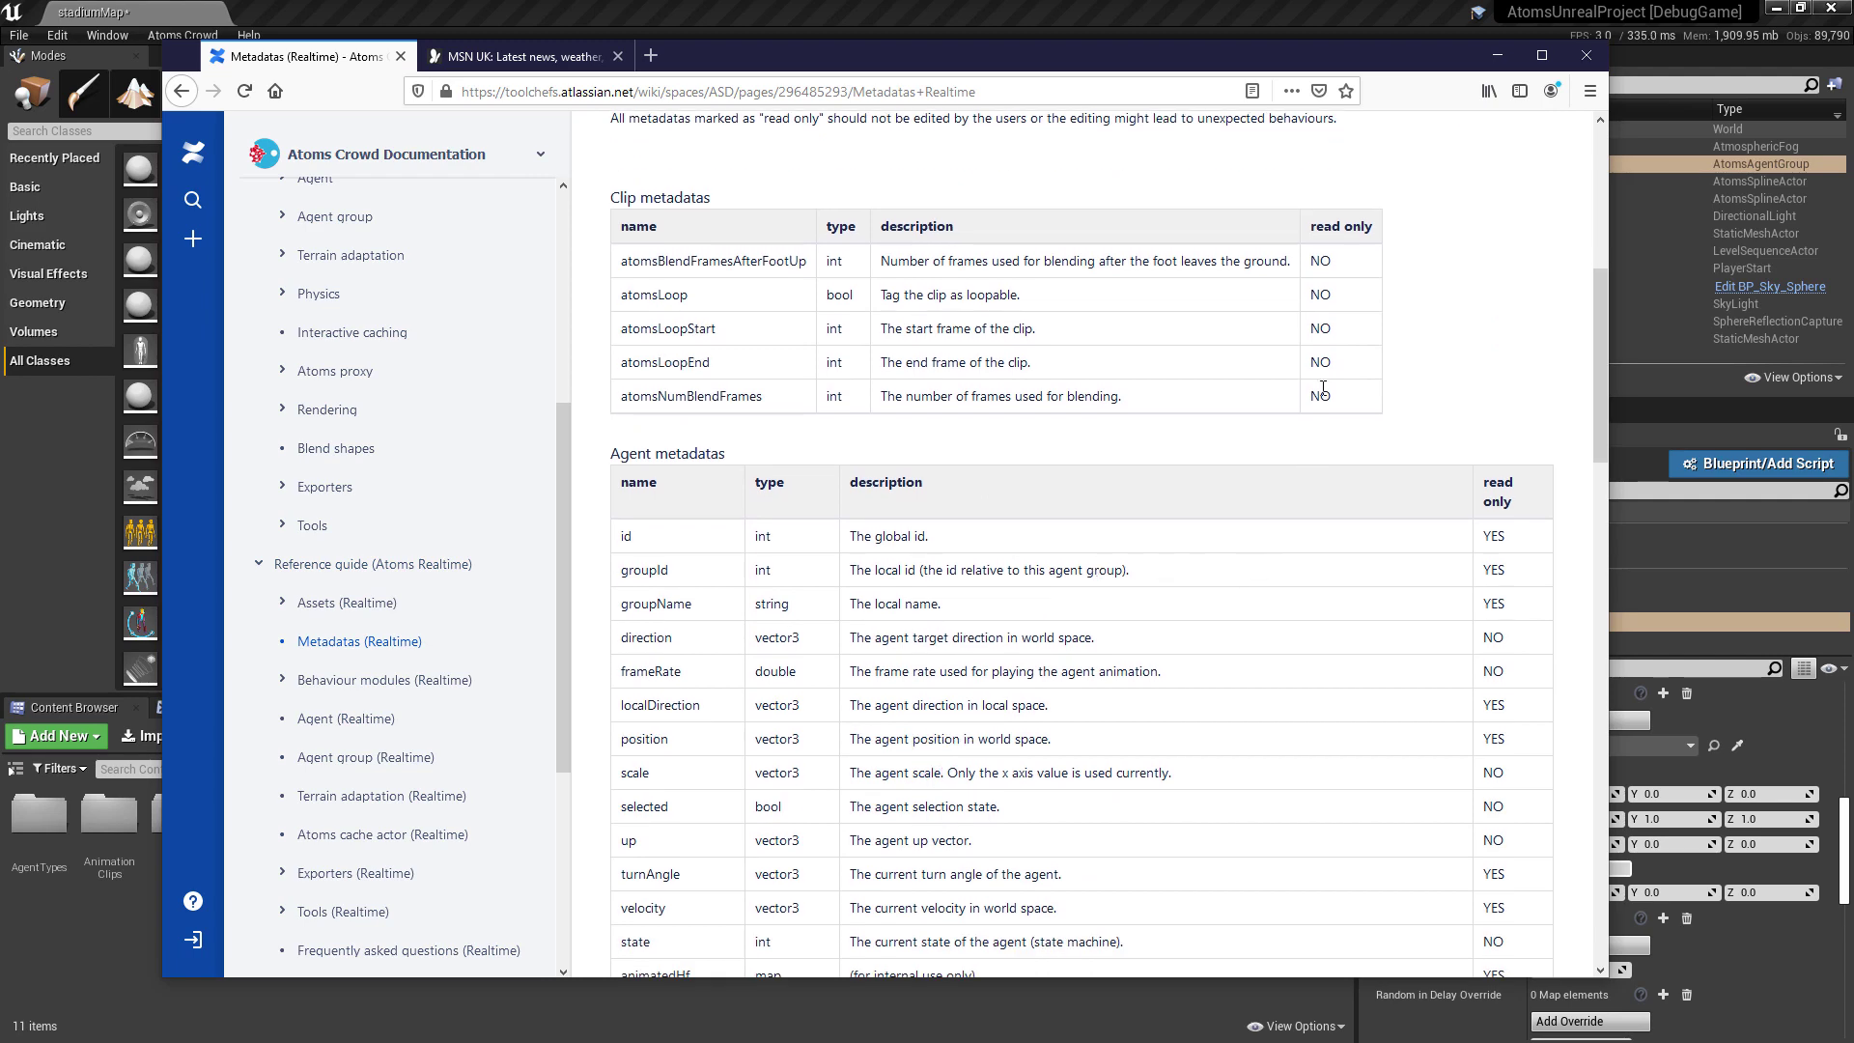
{"action": "scroll", "coordinate": [774, 268], "scroll_direction": "up", "scroll_amount": 2}
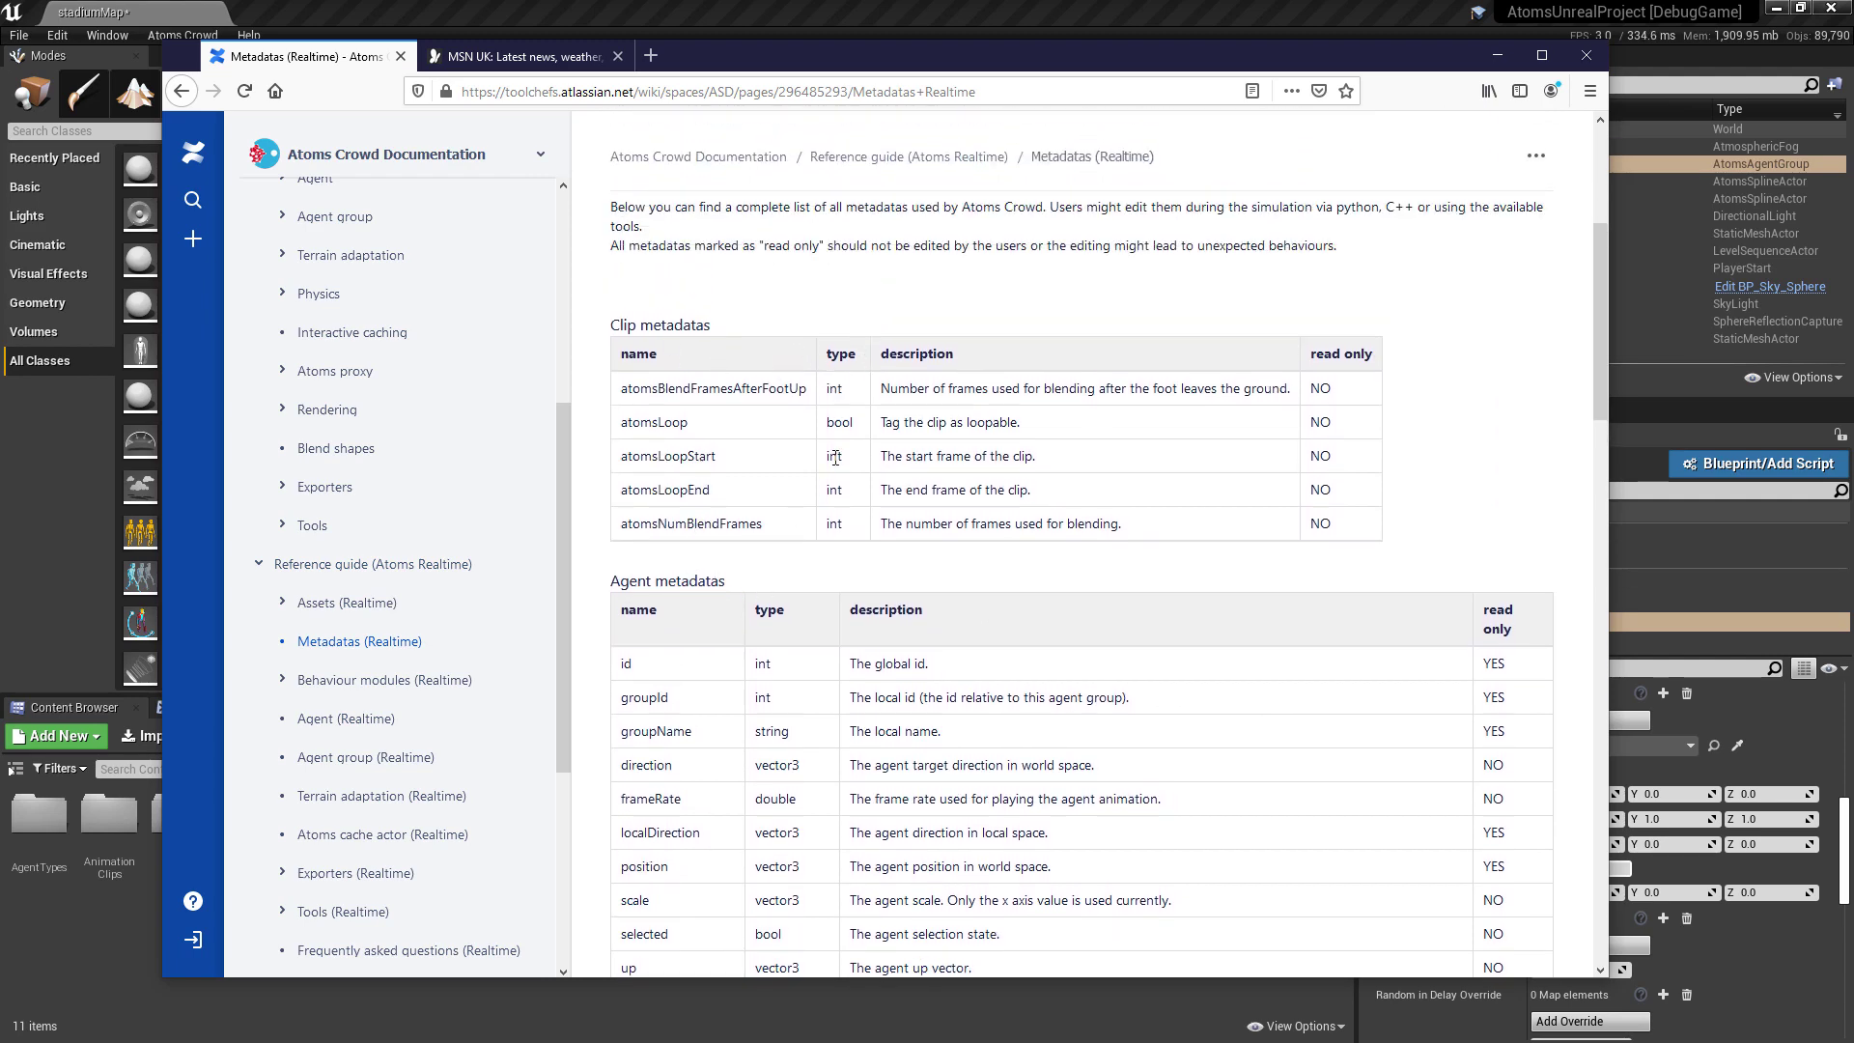
{"action": "scroll", "coordinate": [965, 435], "scroll_direction": "down", "scroll_amount": 6}
{"action": "scroll", "coordinate": [1108, 488], "scroll_direction": "up", "scroll_amount": 6}
{"action": "scroll", "coordinate": [1439, 676], "scroll_direction": "down", "scroll_amount": 2}
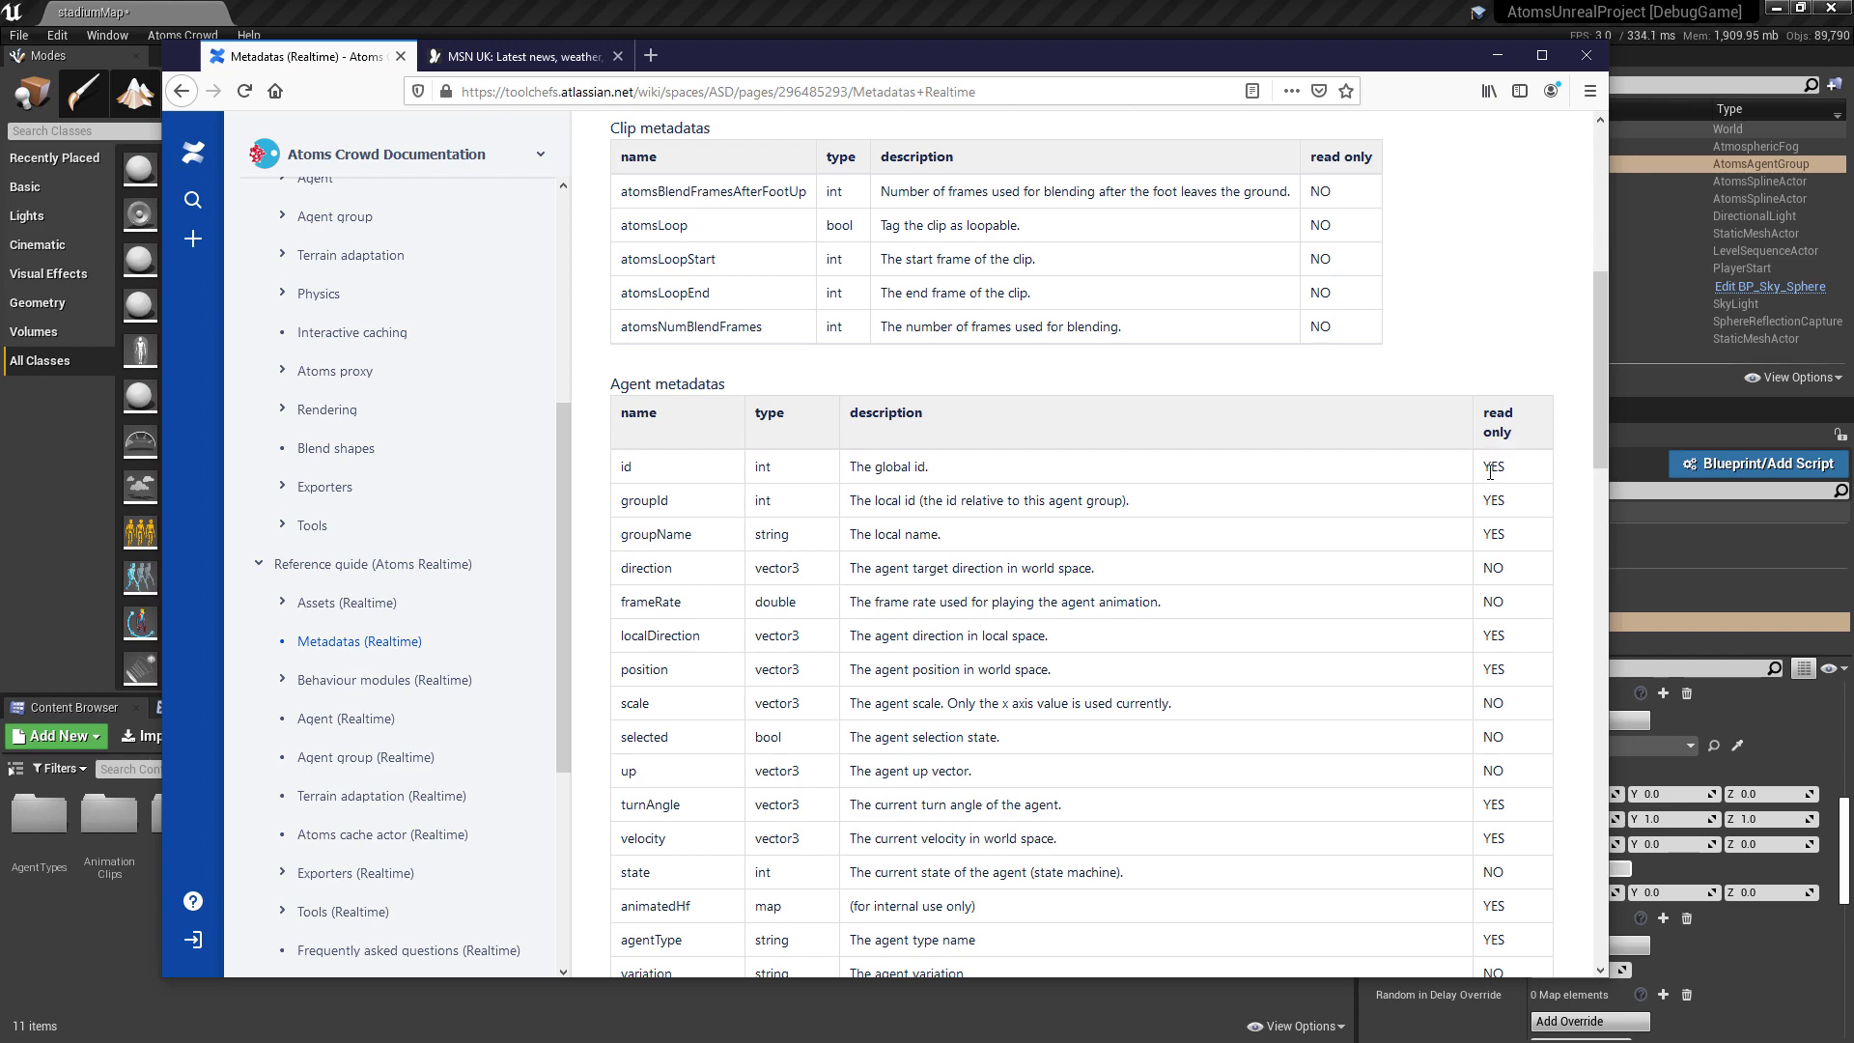
{"action": "scroll", "coordinate": [1494, 495], "scroll_direction": "down", "scroll_amount": 4}
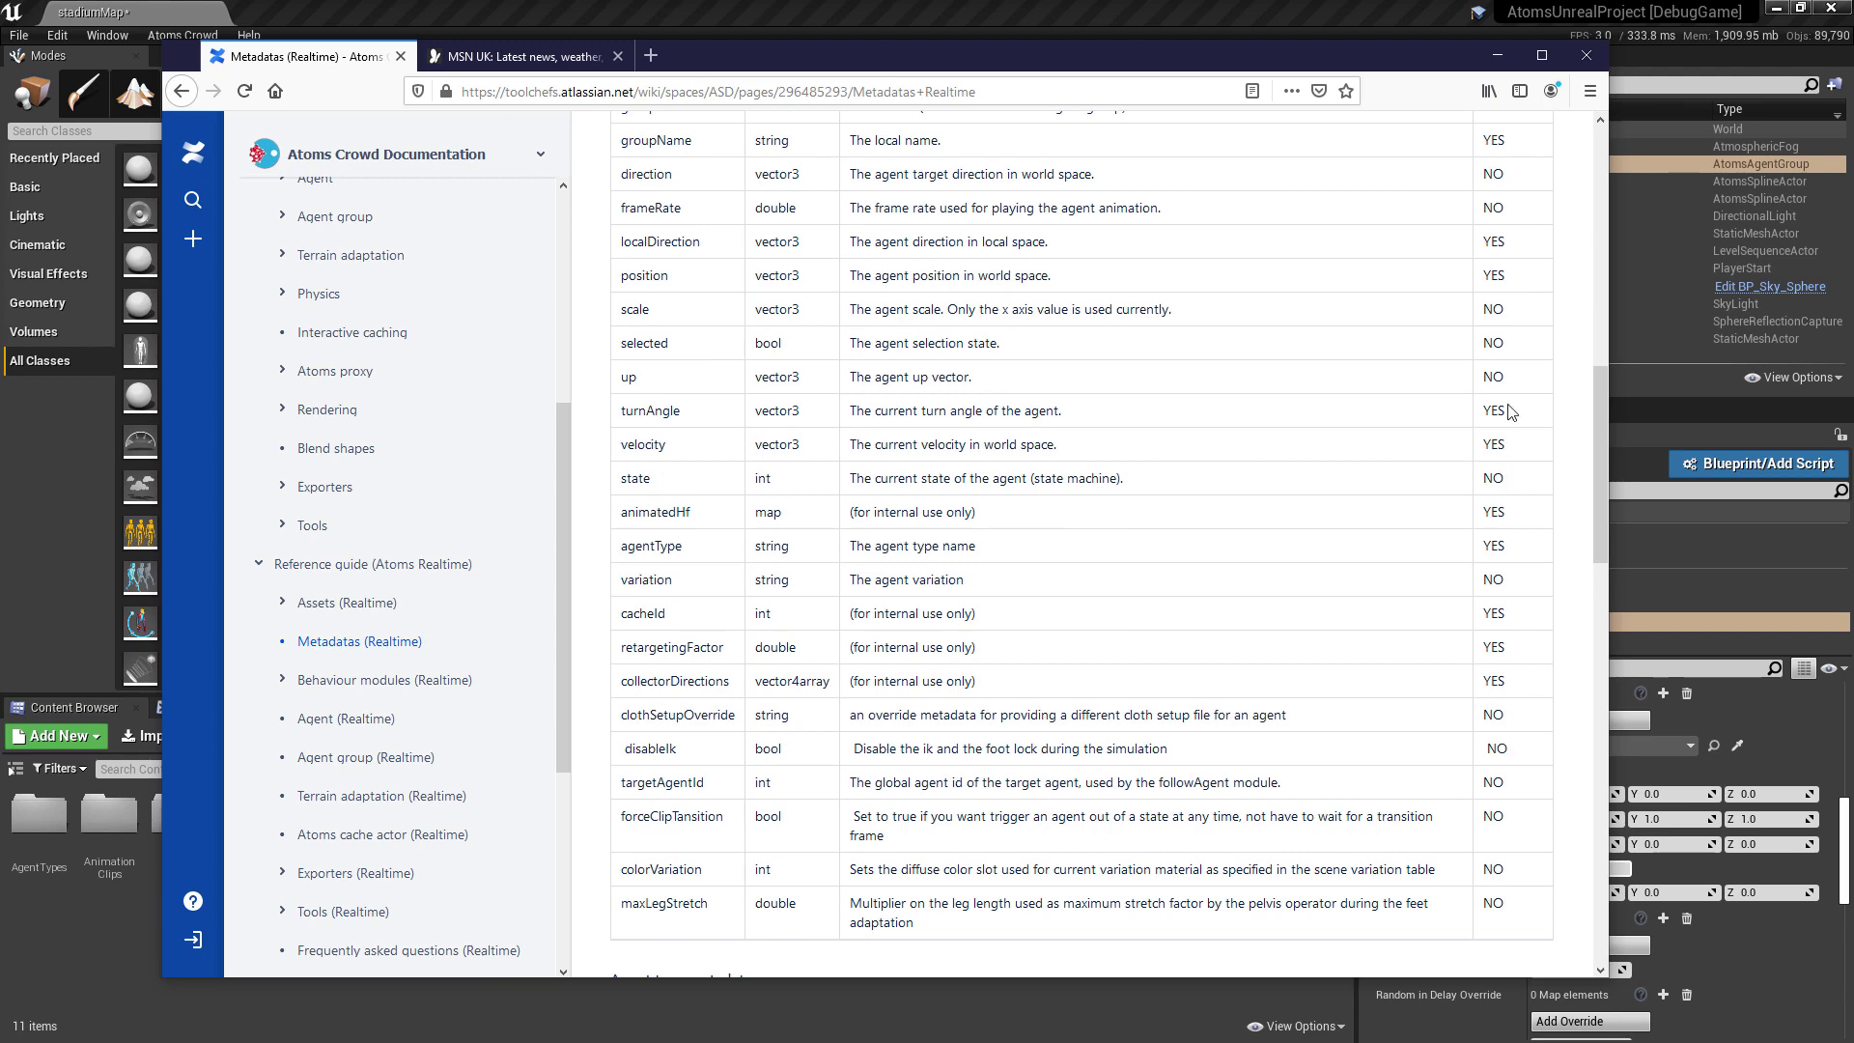
{"action": "scroll", "coordinate": [1498, 347], "scroll_direction": "up", "scroll_amount": 1}
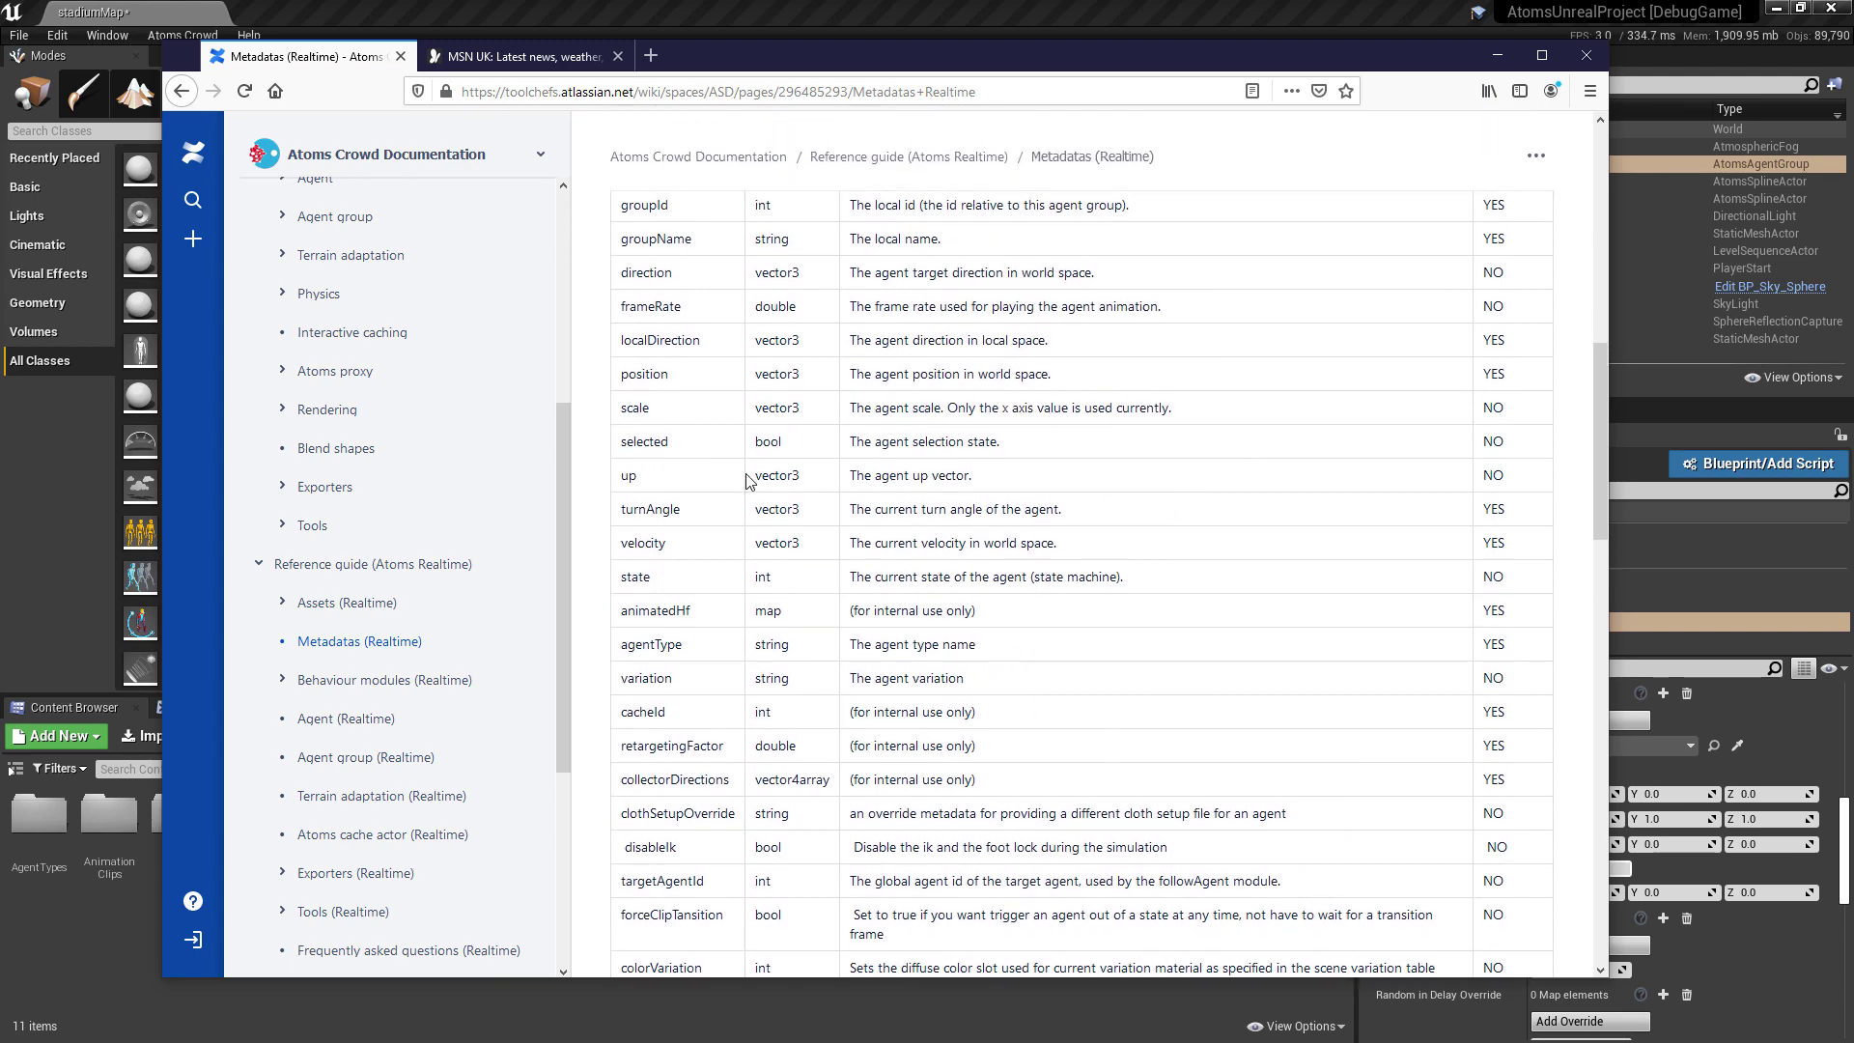
{"action": "scroll", "coordinate": [673, 671], "scroll_direction": "down", "scroll_amount": 3}
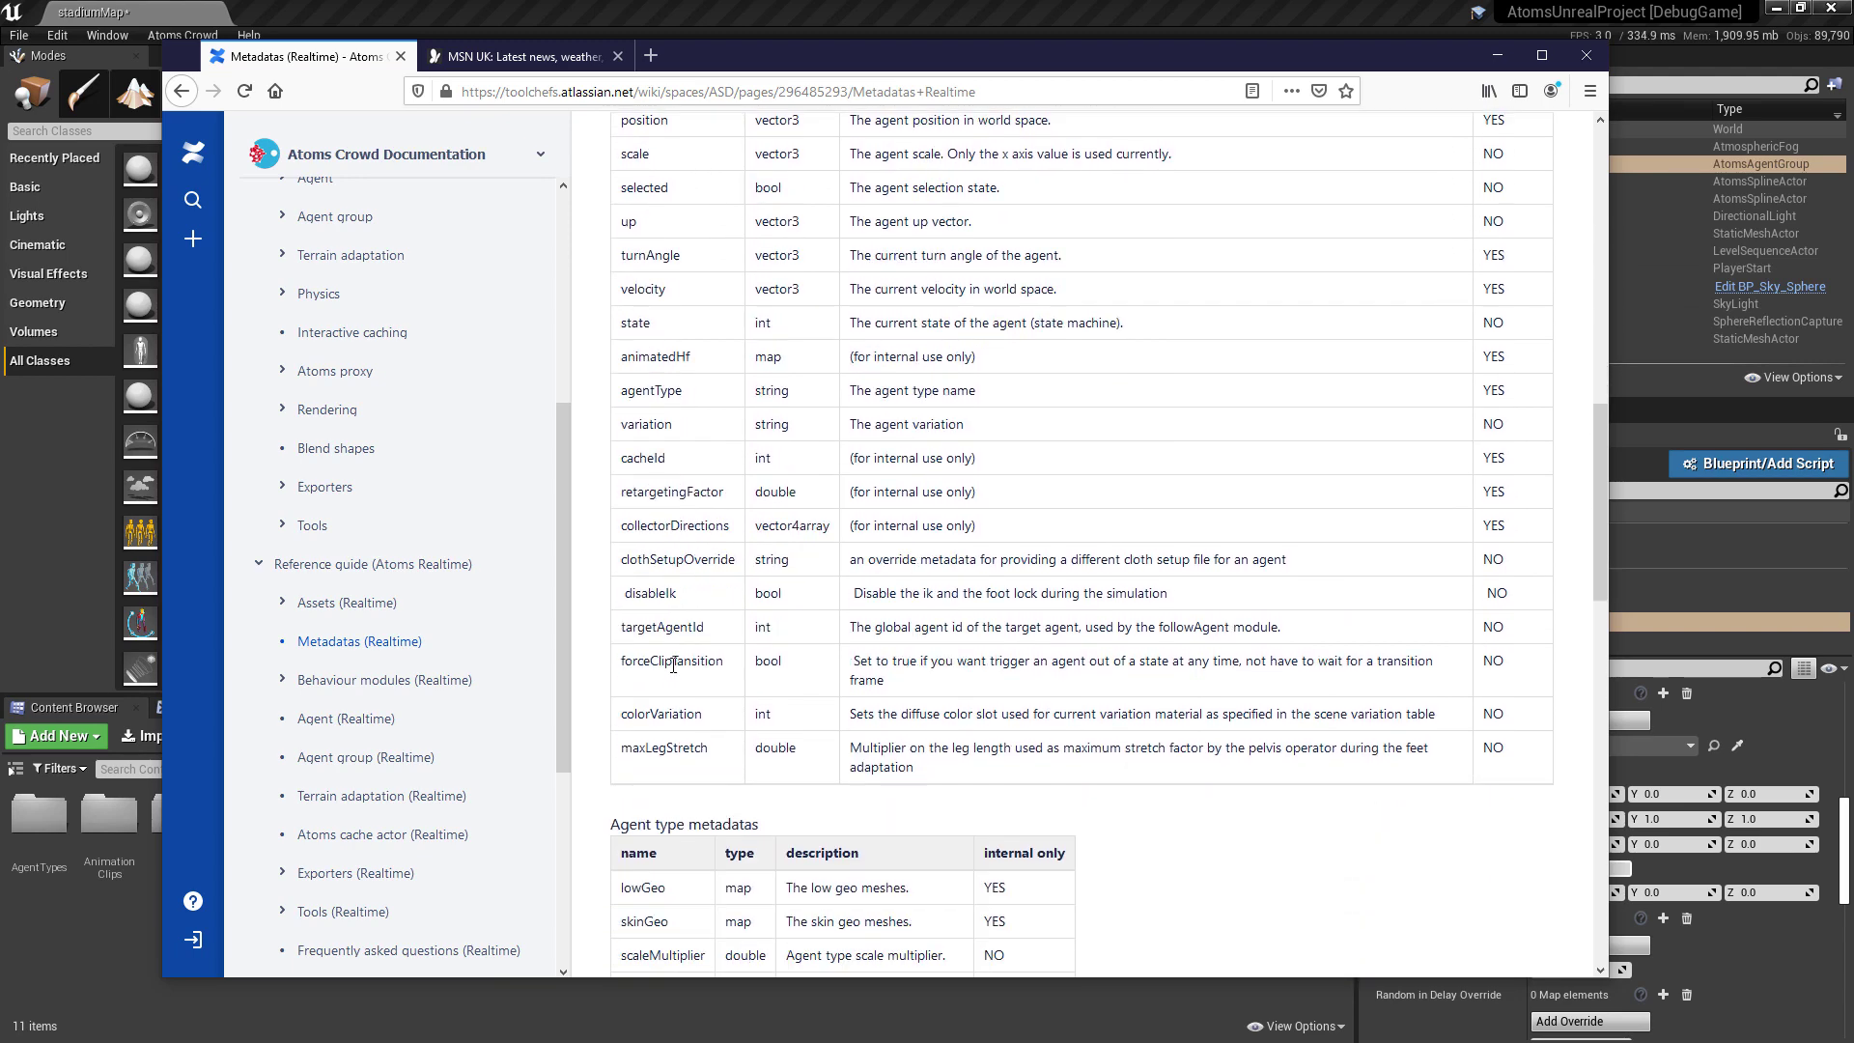
{"action": "scroll", "coordinate": [679, 657], "scroll_direction": "up", "scroll_amount": 2}
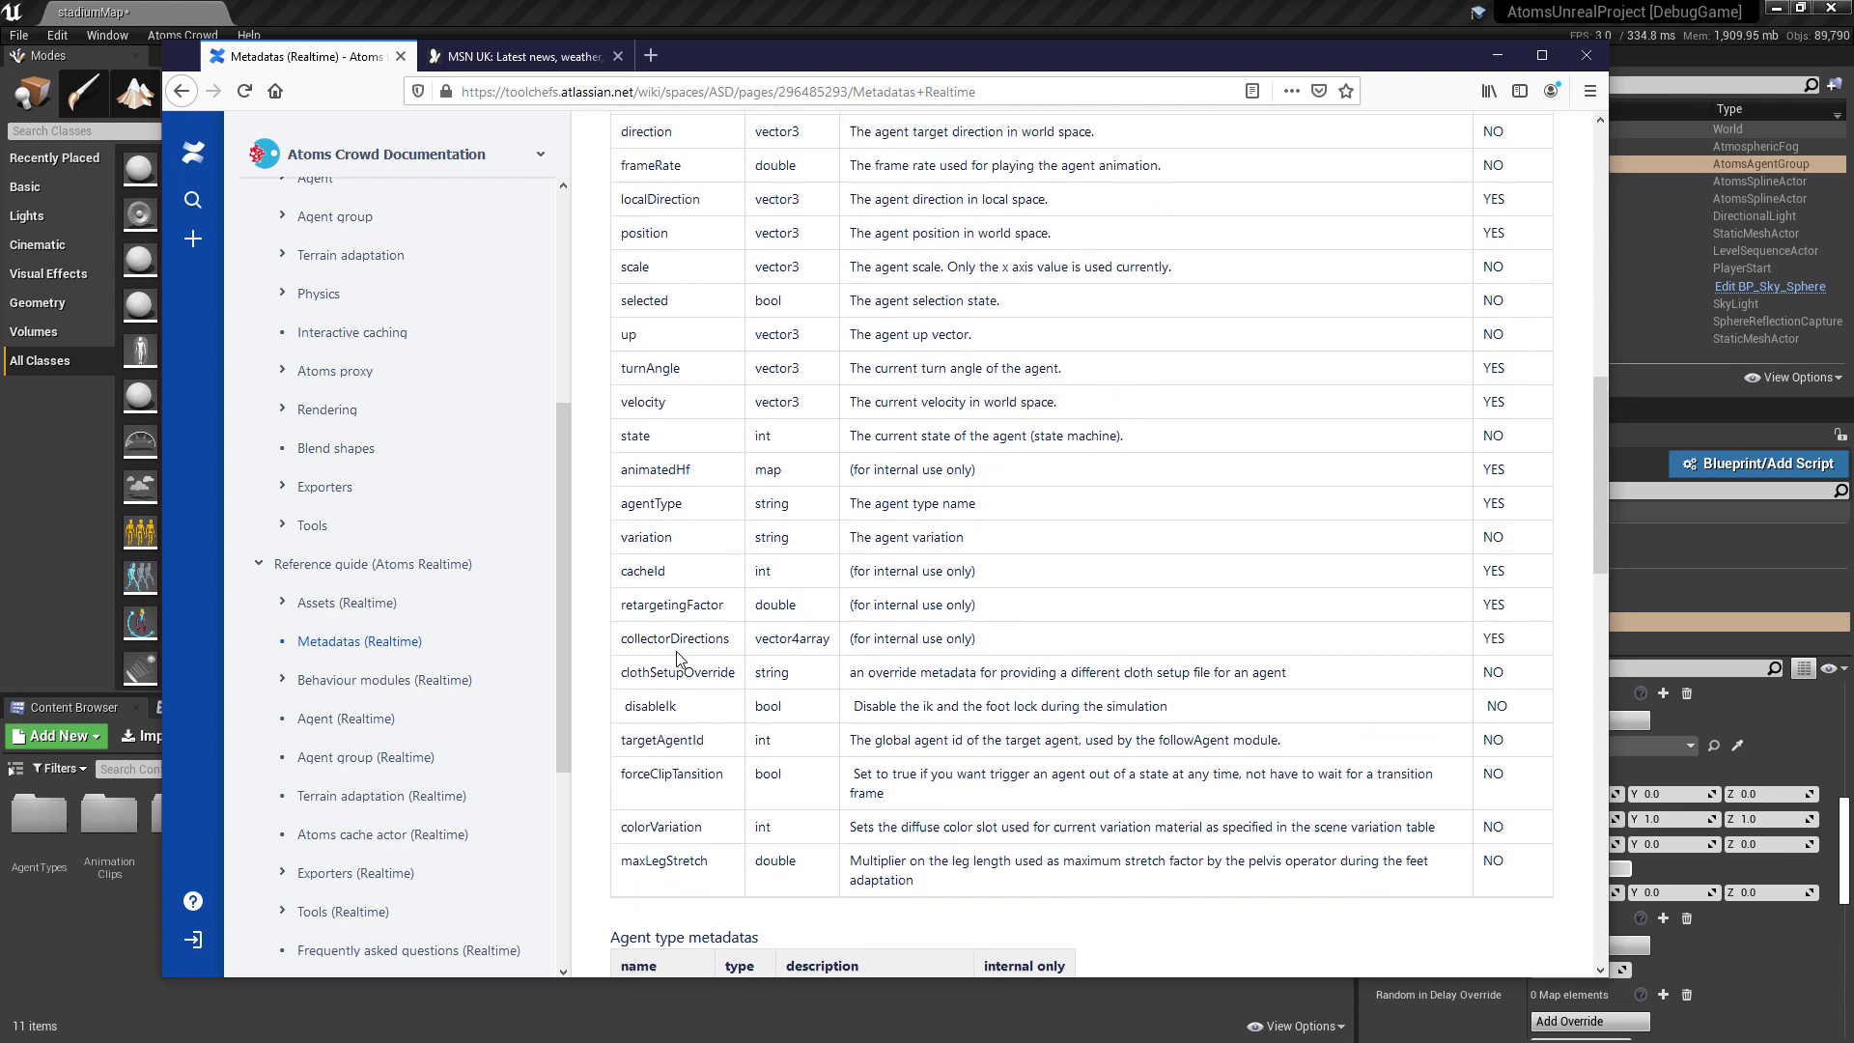
Search the Metadatas (Realtime) page for "state" to locate the agent's state machine metadata
{"action": "key", "text": "ctrl+f"}
{"action": "type", "text": "state"}
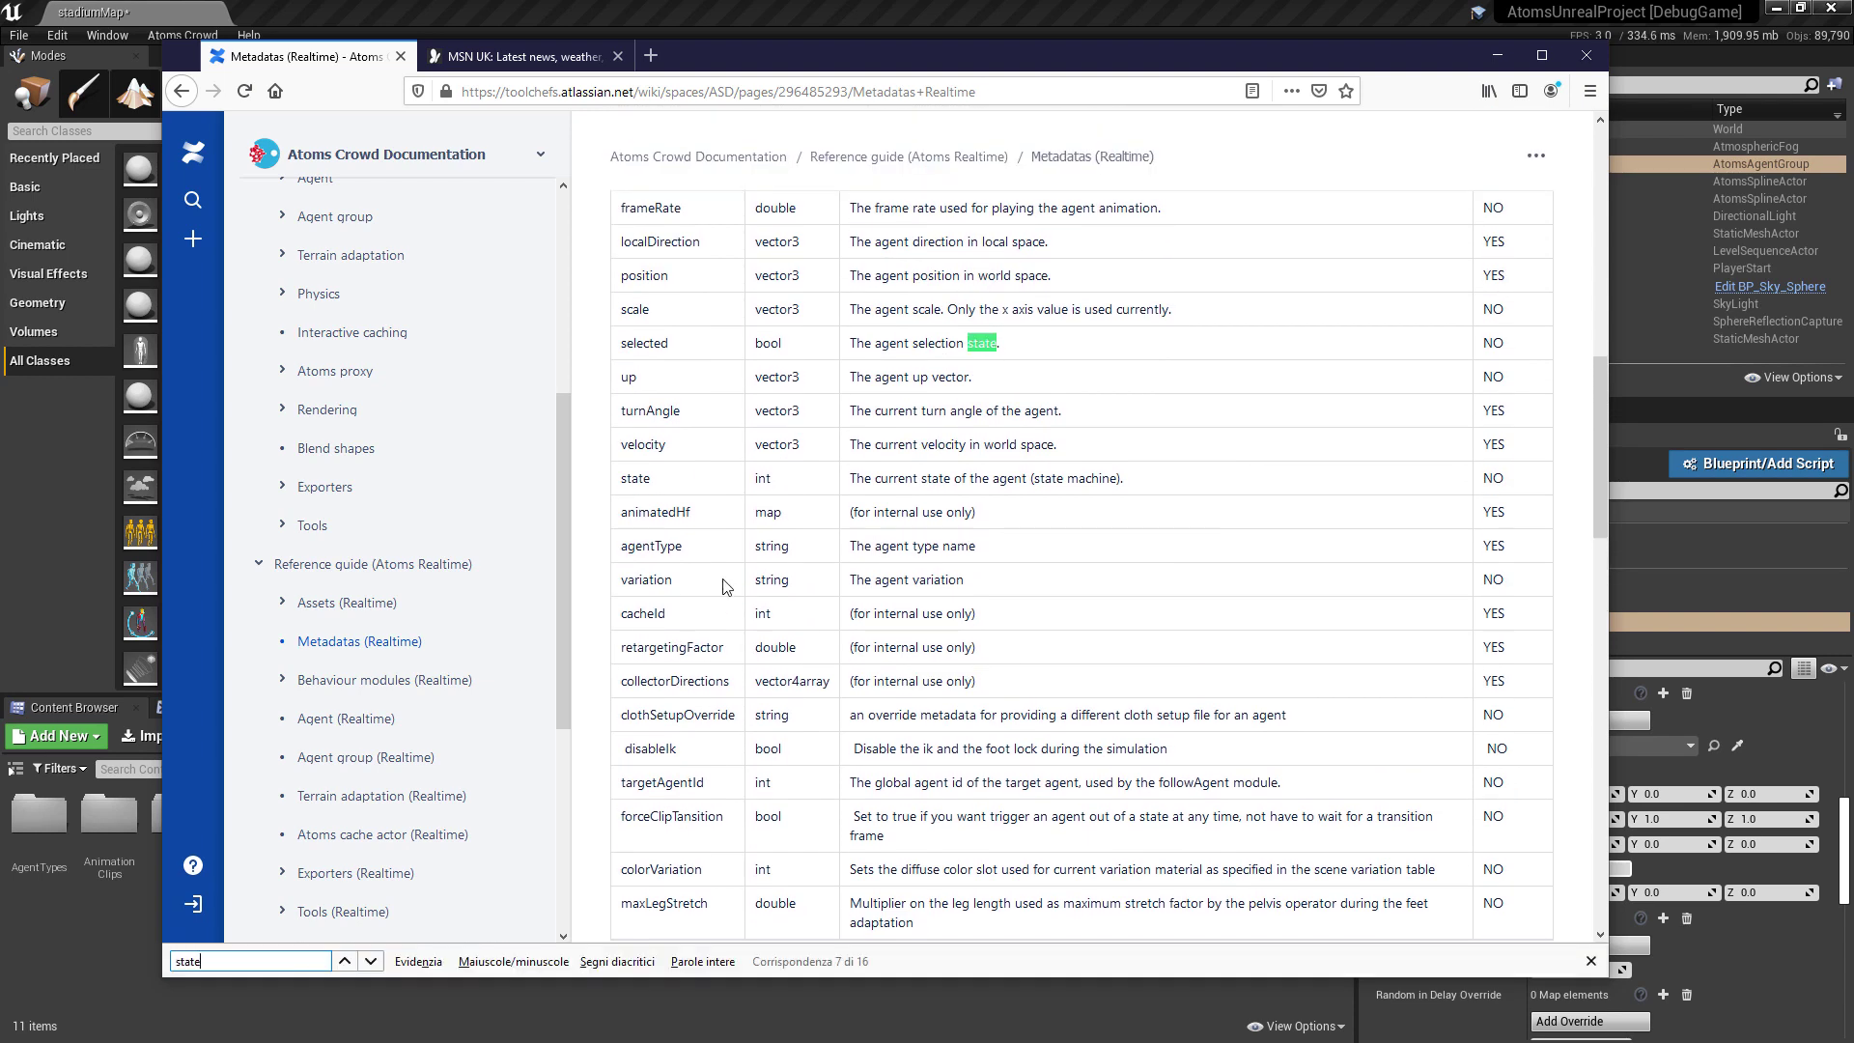
{"action": "key", "text": "Return"}
Switch back to the Unreal Editor and assign the Plane actor as the Area Trigger behaviour's Mesh
{"action": "key", "text": "alt+Tab"}
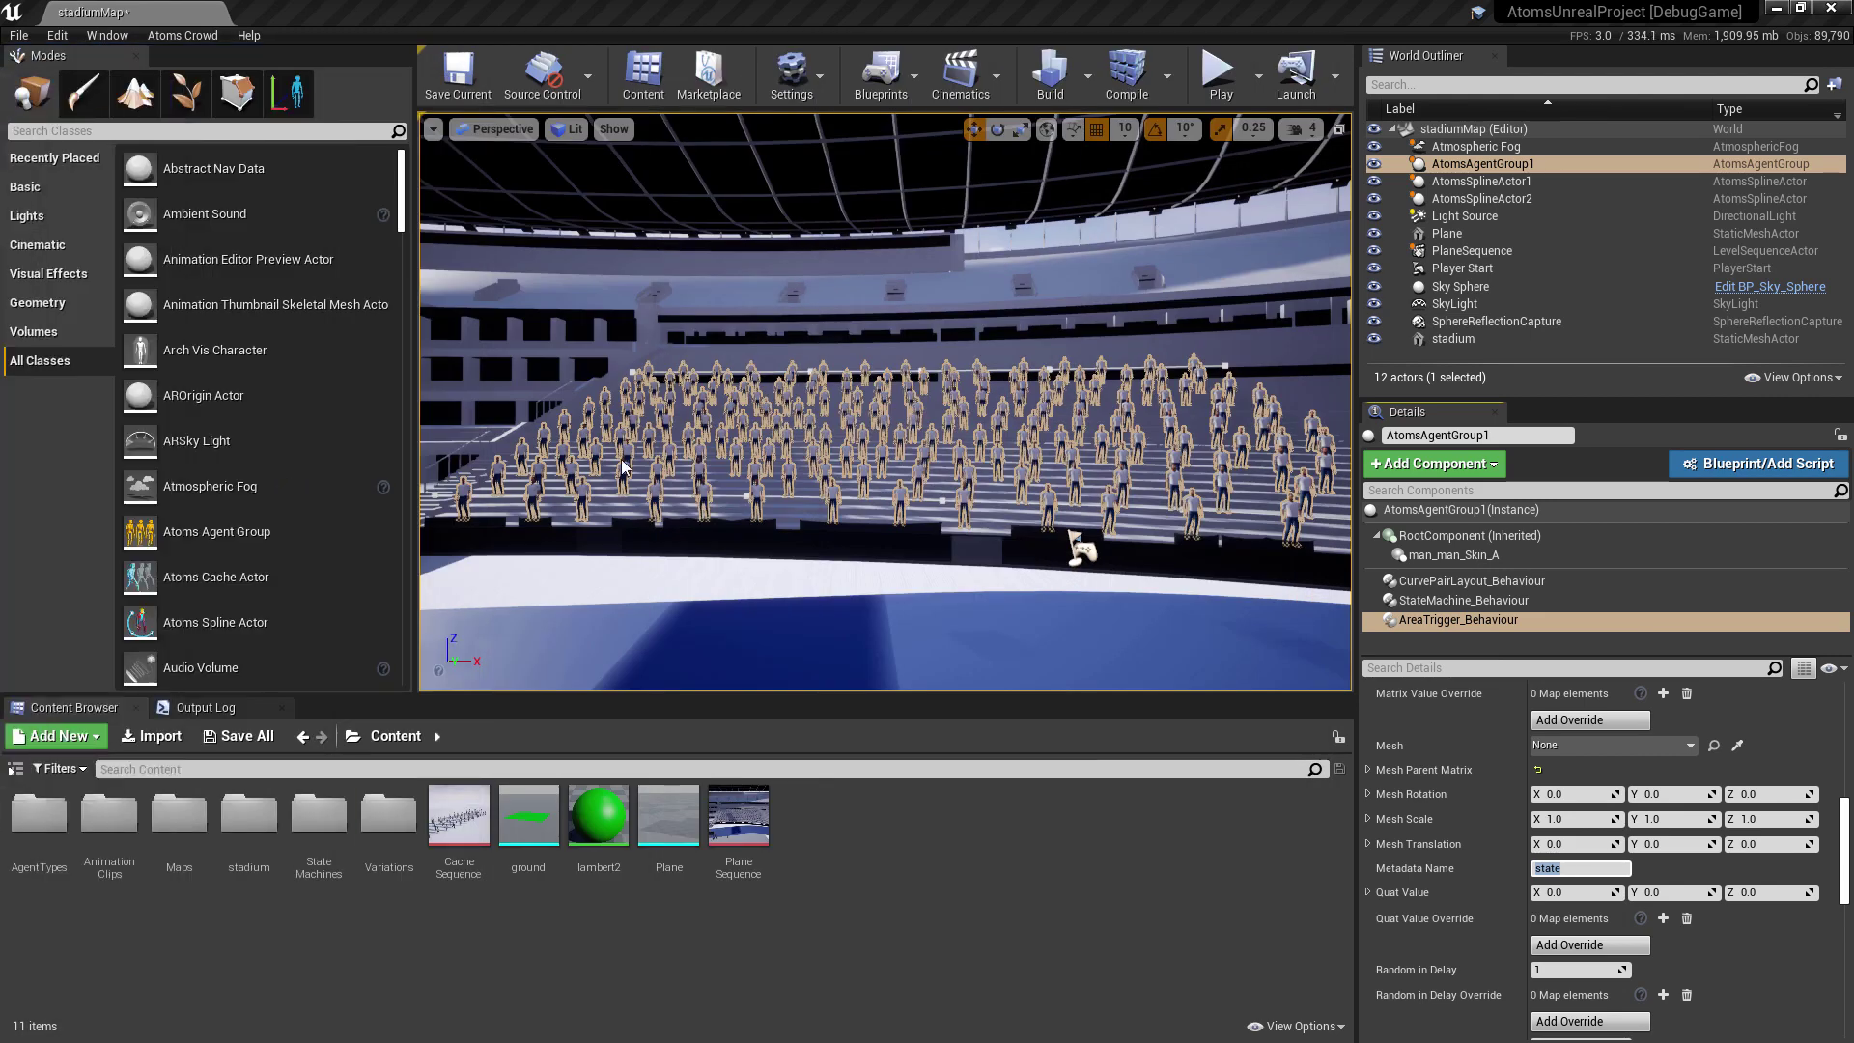
{"action": "left_click", "coordinate": [1564, 745]}
{"action": "left_click", "coordinate": [1591, 511]}
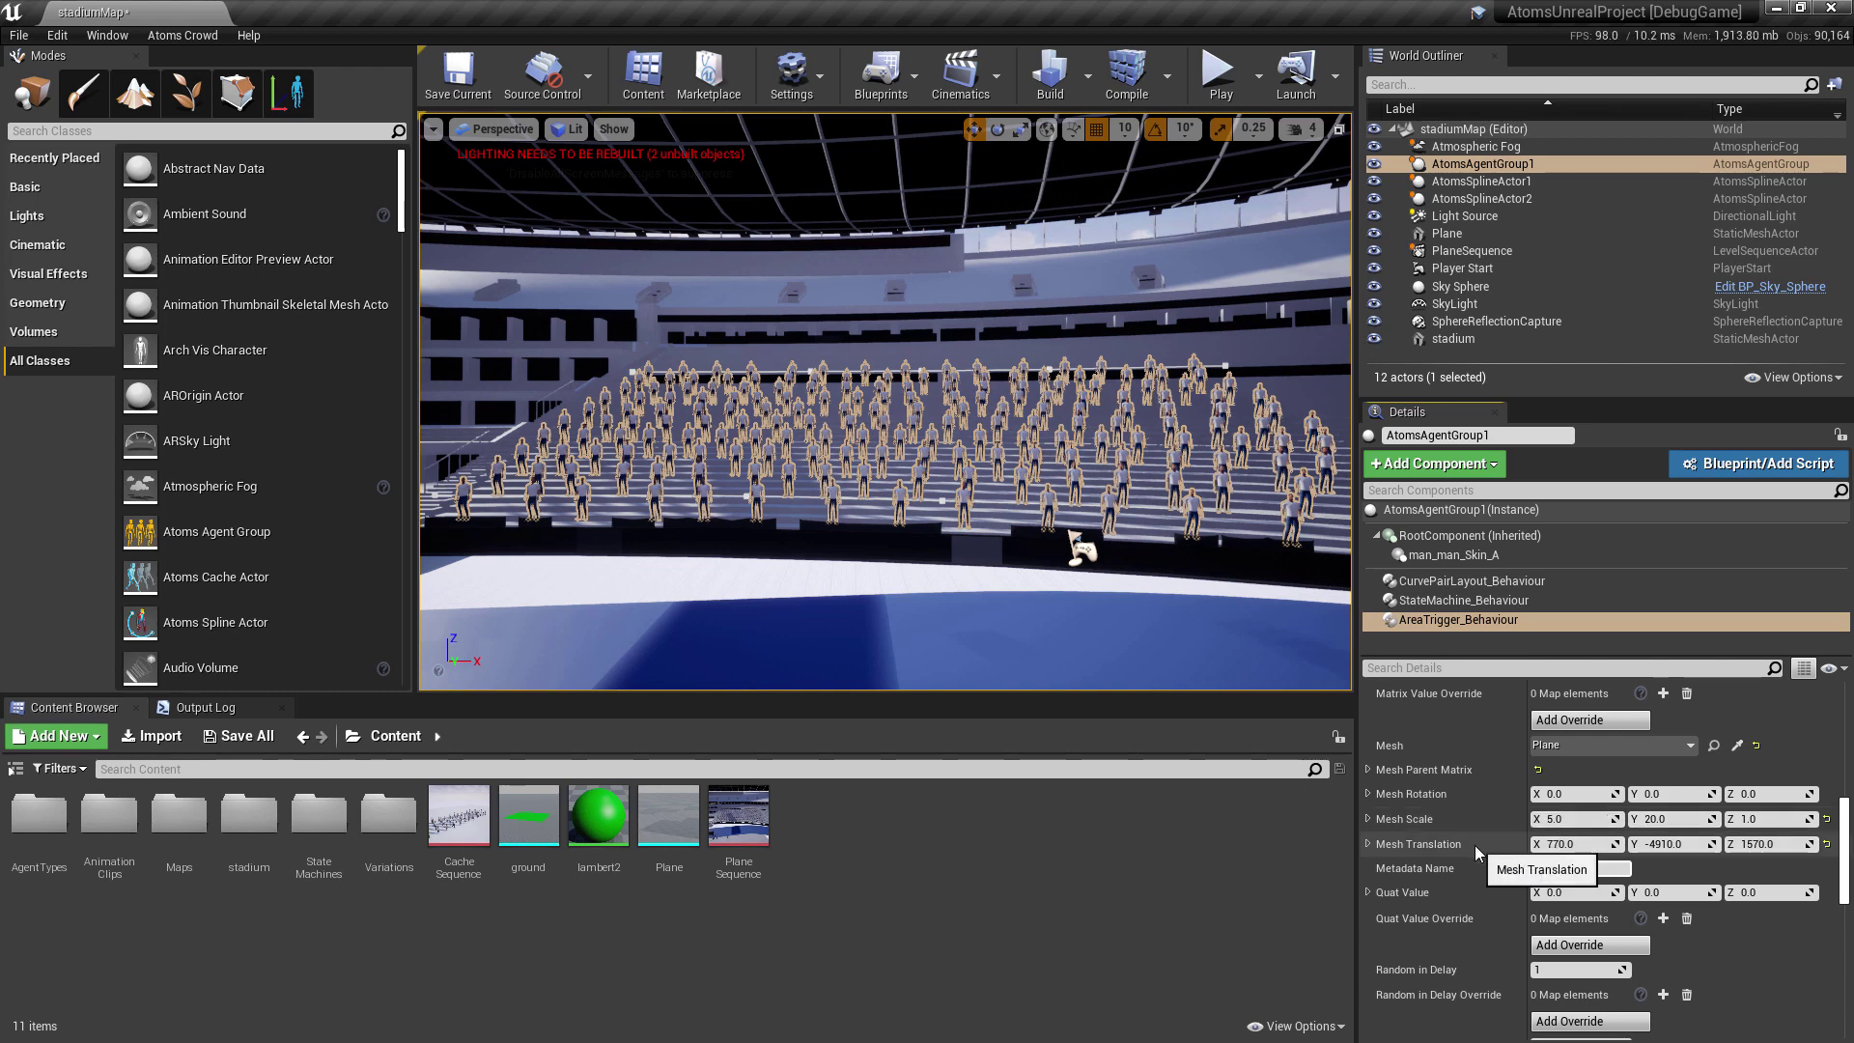
Review the Area Trigger behaviour's delay, seed and keep-value options, then set its Int Value to 9
{"action": "scroll", "coordinate": [1474, 912], "scroll_direction": "down", "scroll_amount": 2}
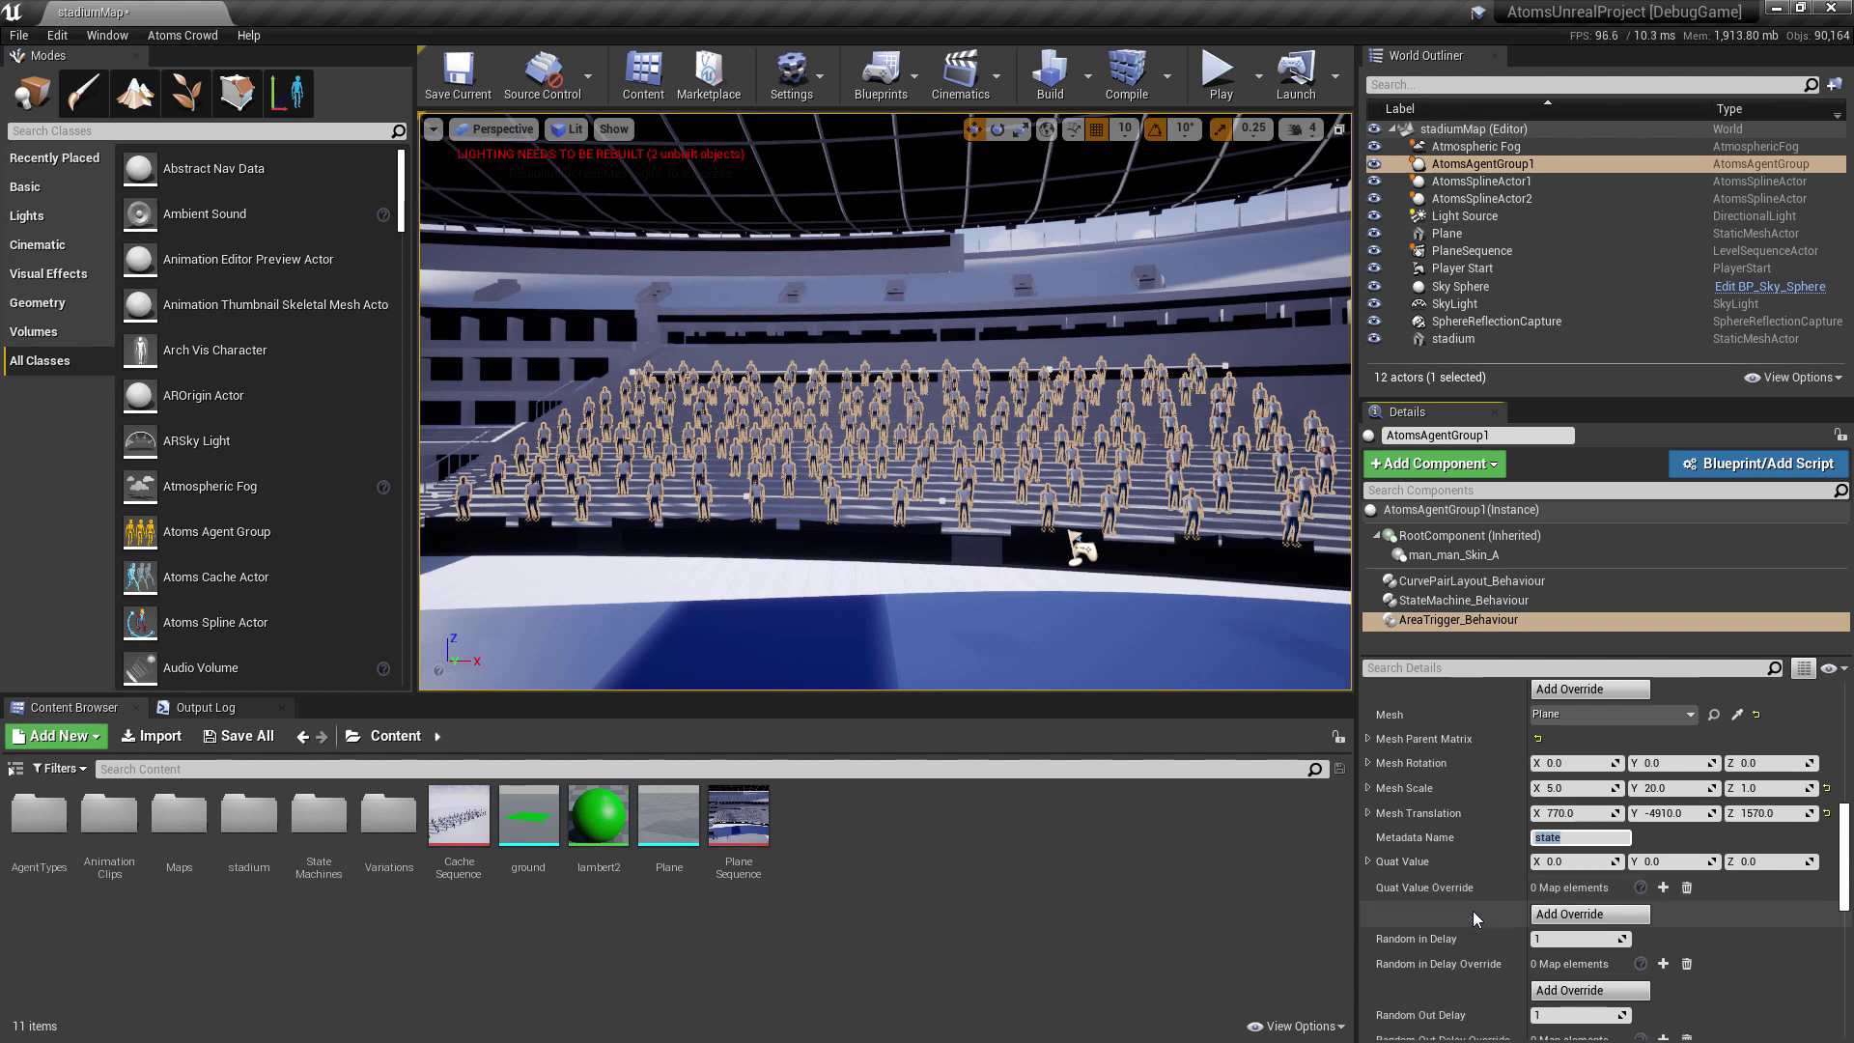
{"action": "scroll", "coordinate": [1479, 946], "scroll_direction": "down", "scroll_amount": 4}
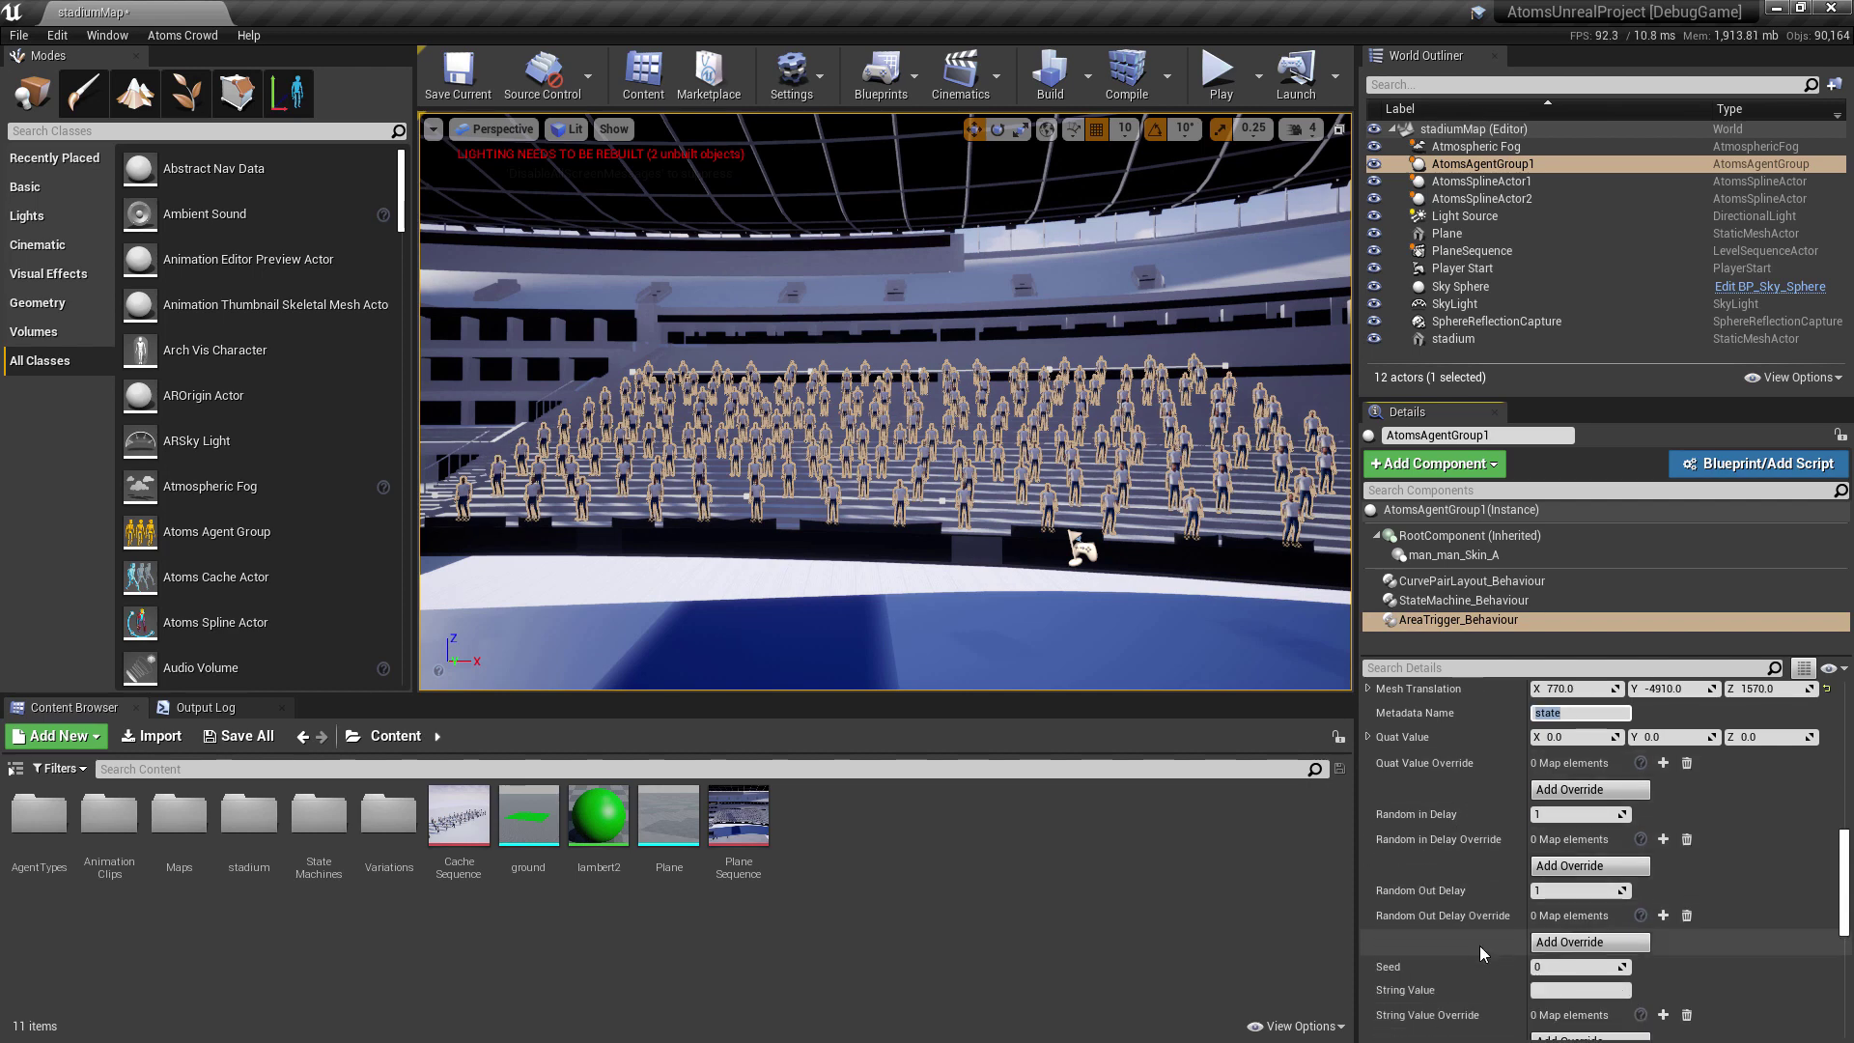
{"action": "scroll", "coordinate": [1480, 946], "scroll_direction": "down", "scroll_amount": 2}
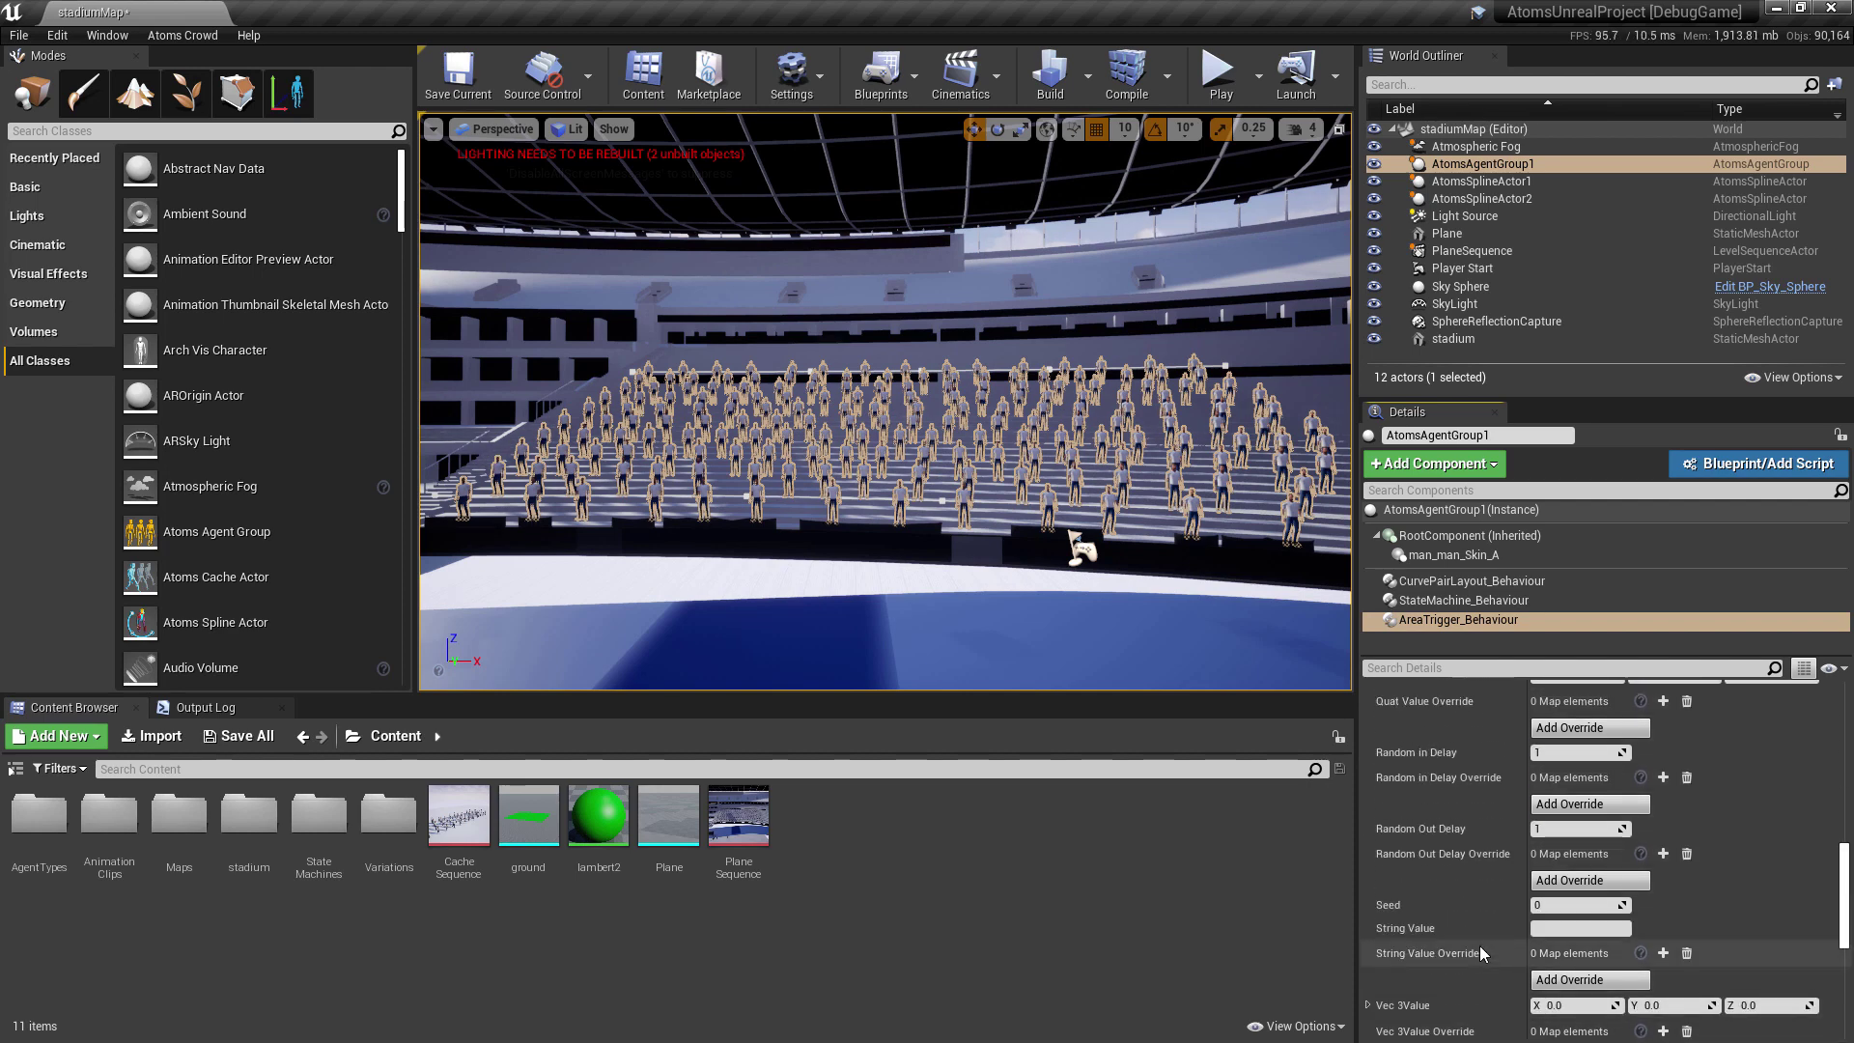
{"action": "scroll", "coordinate": [1479, 946], "scroll_direction": "up", "scroll_amount": 15}
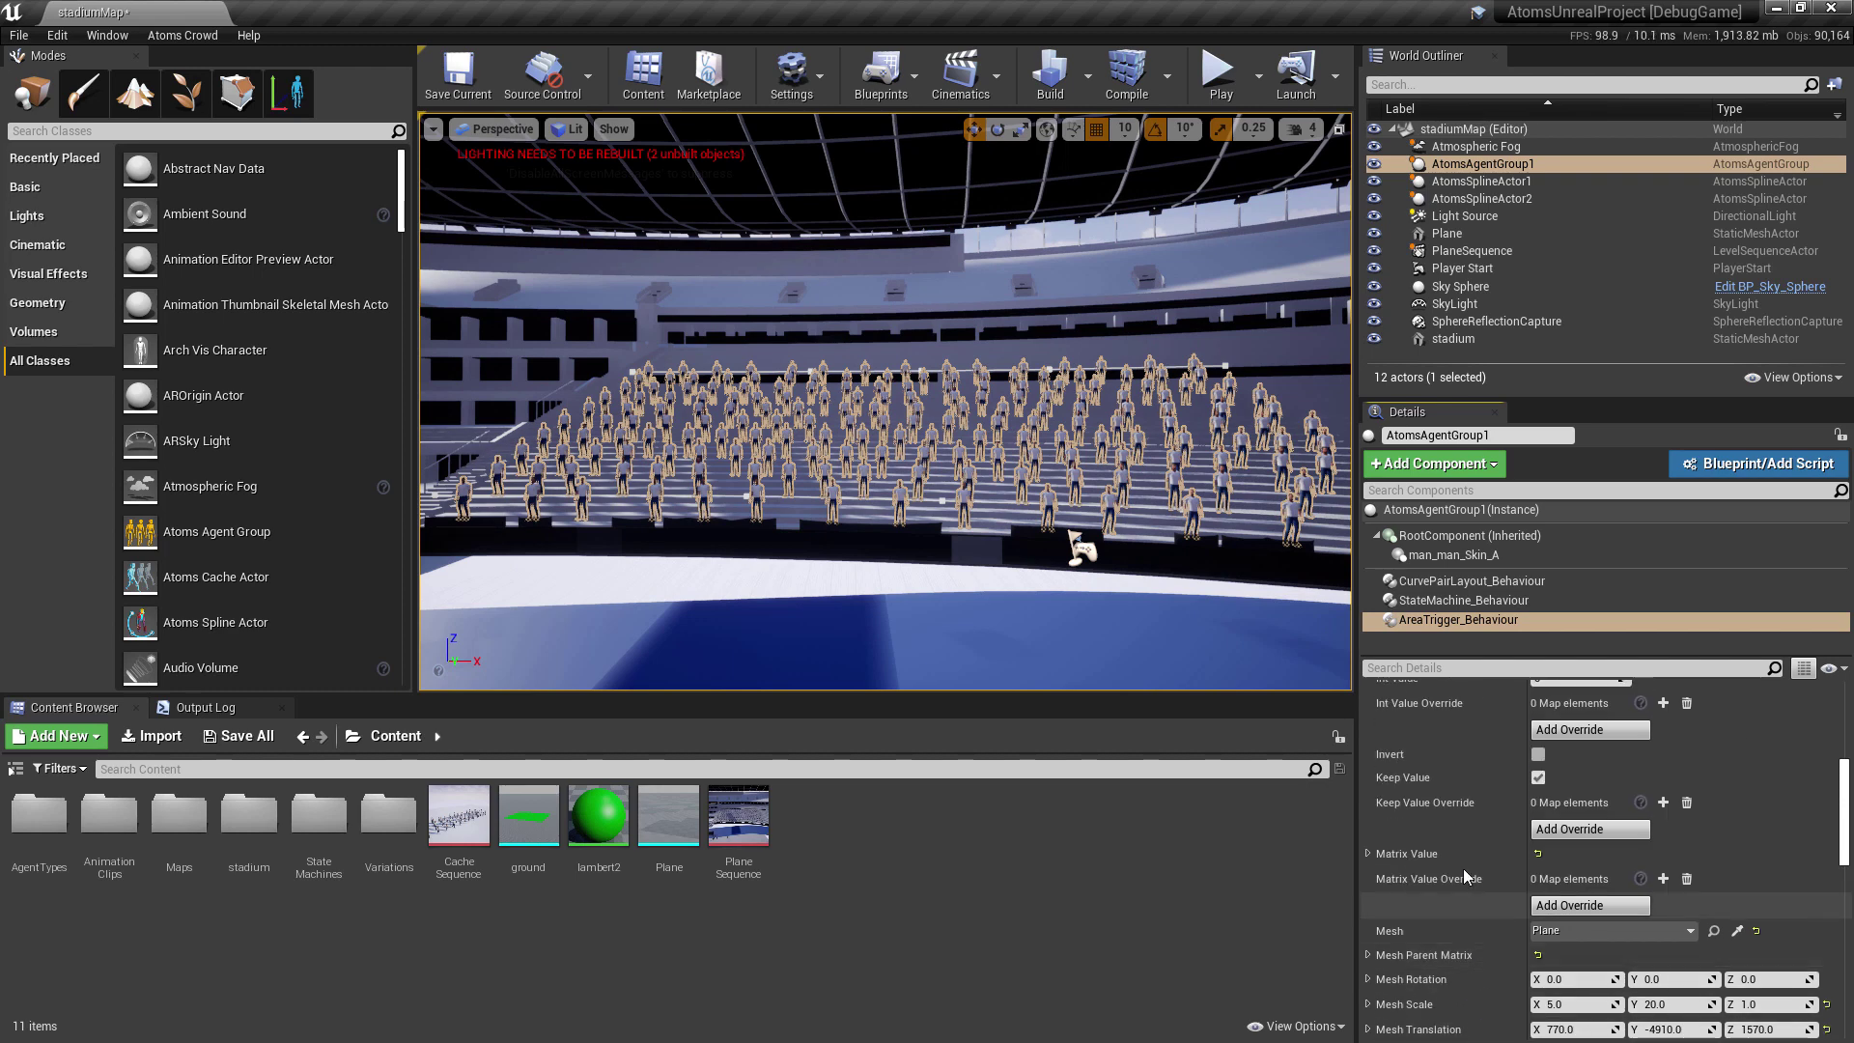
{"action": "scroll", "coordinate": [1458, 855], "scroll_direction": "up", "scroll_amount": 3}
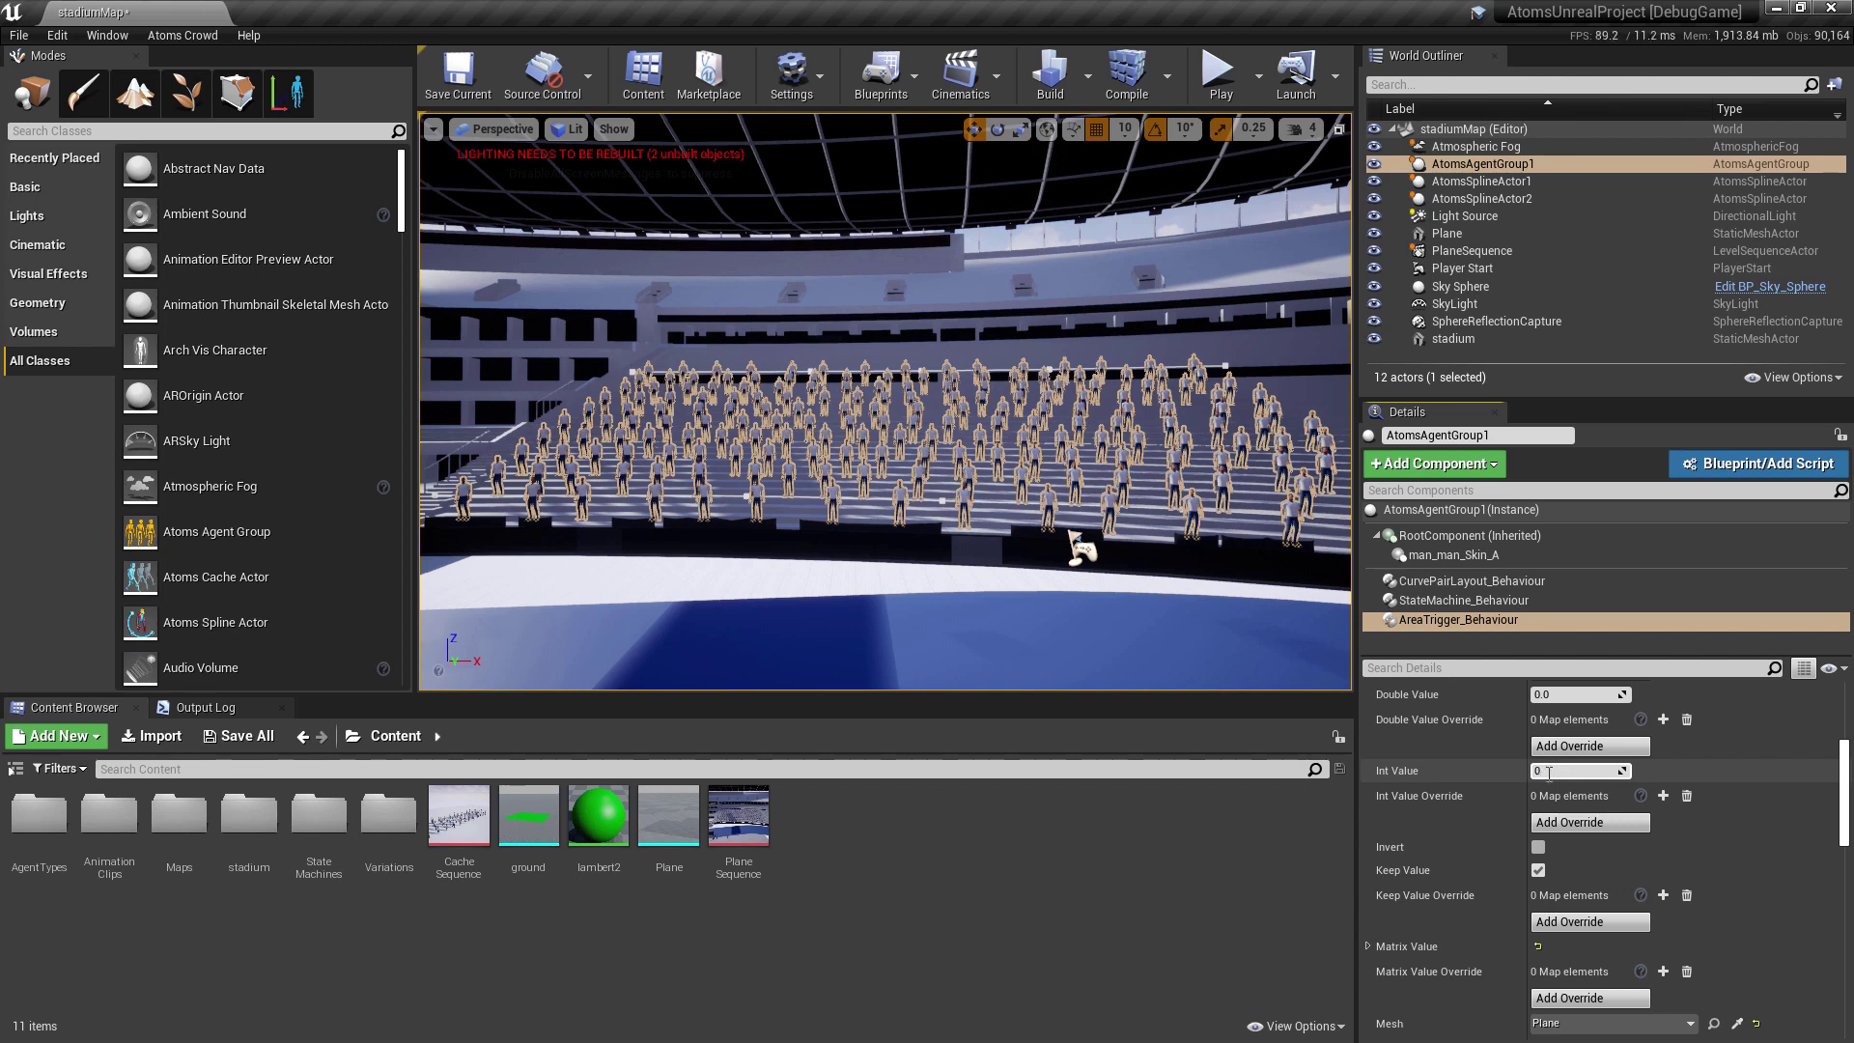
{"action": "left_click", "coordinate": [1572, 773]}
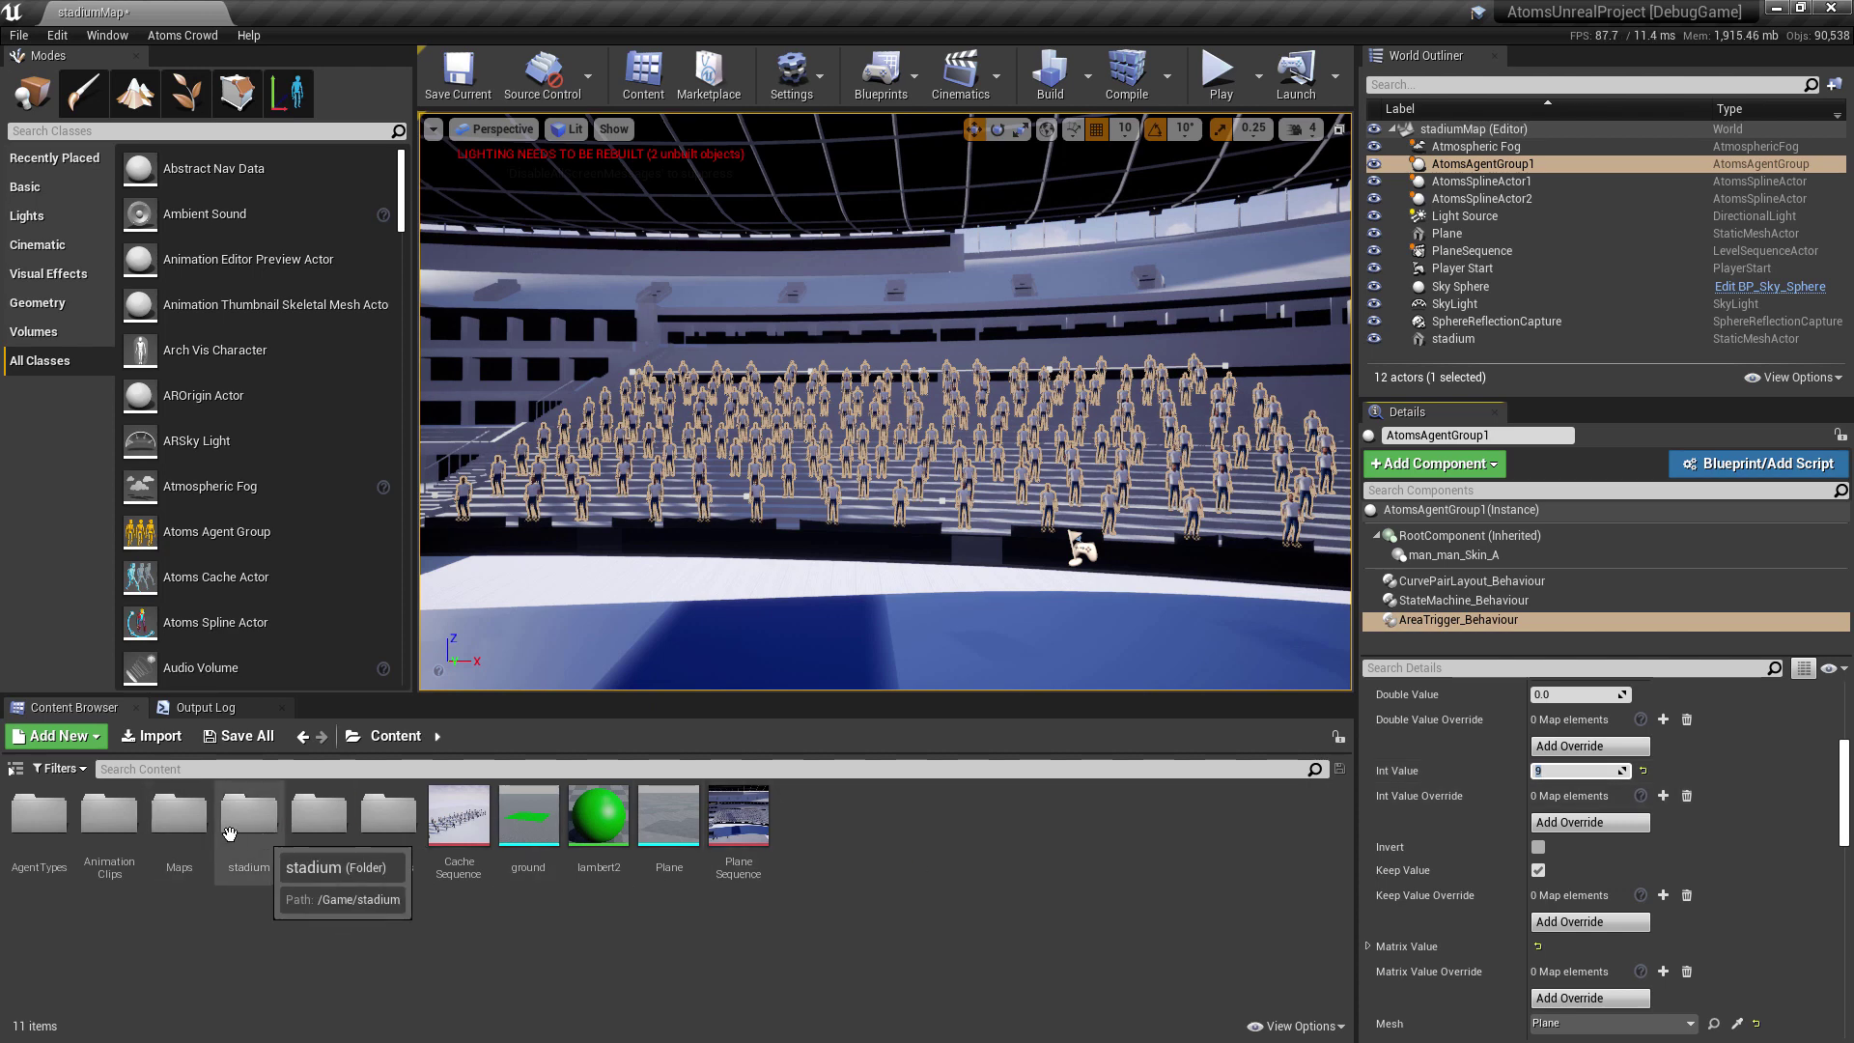
Open manStadiumStateMachine from the StateMachines folder, examine the node IDs of the standWave, stand, sitAngry and sit states, then close it
{"action": "double_click", "coordinate": [311, 814]}
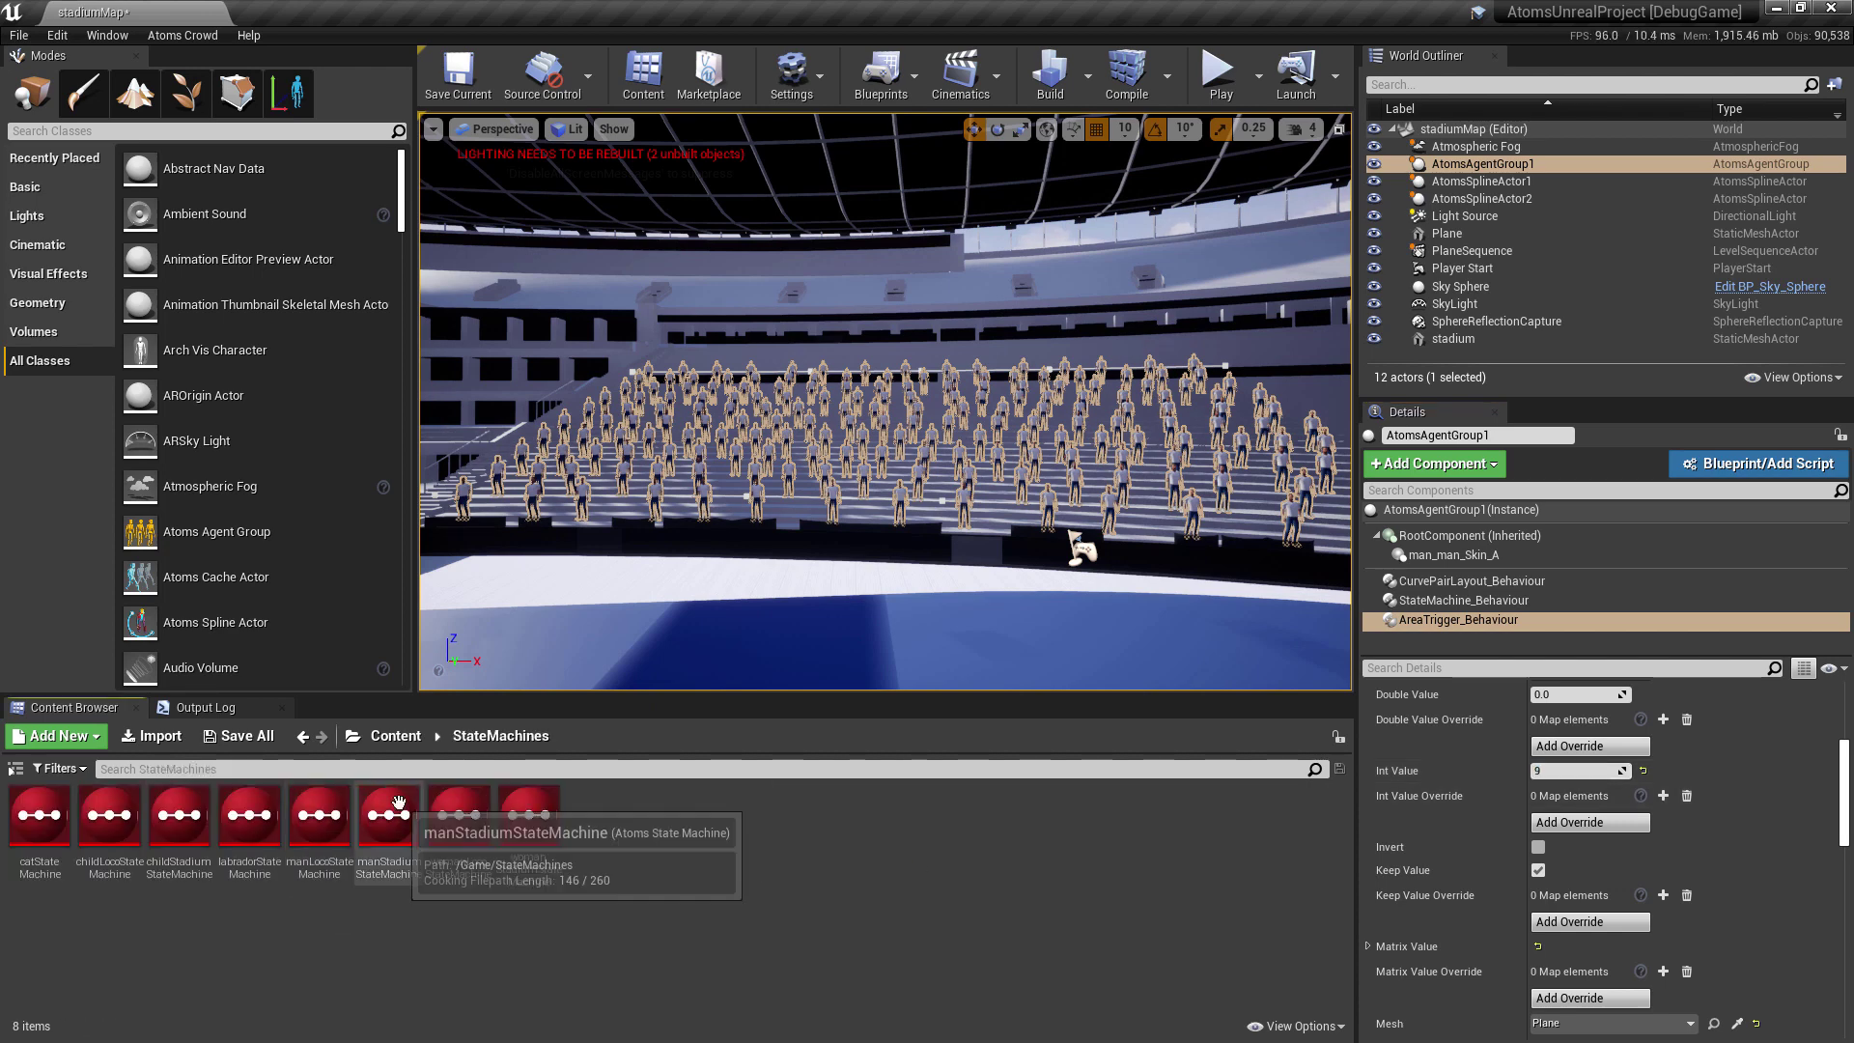
{"action": "double_click", "coordinate": [396, 826]}
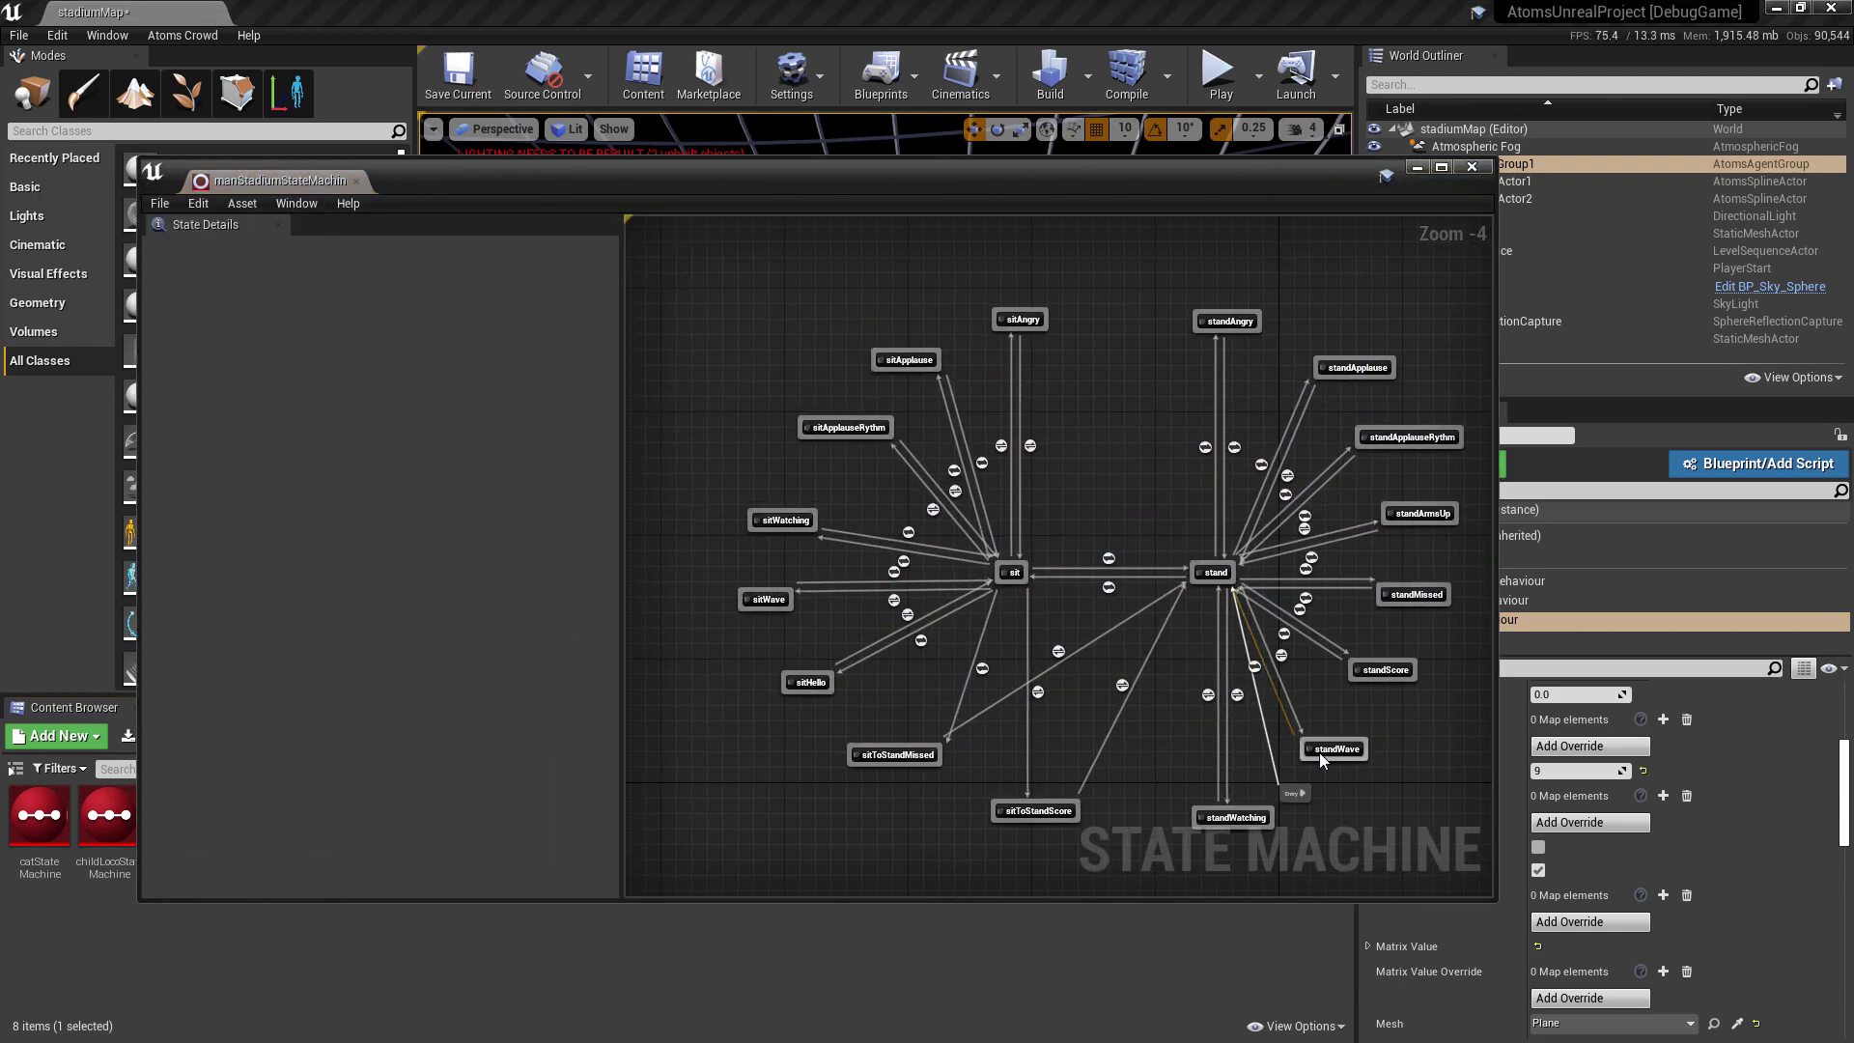
{"action": "left_click", "coordinate": [1319, 752]}
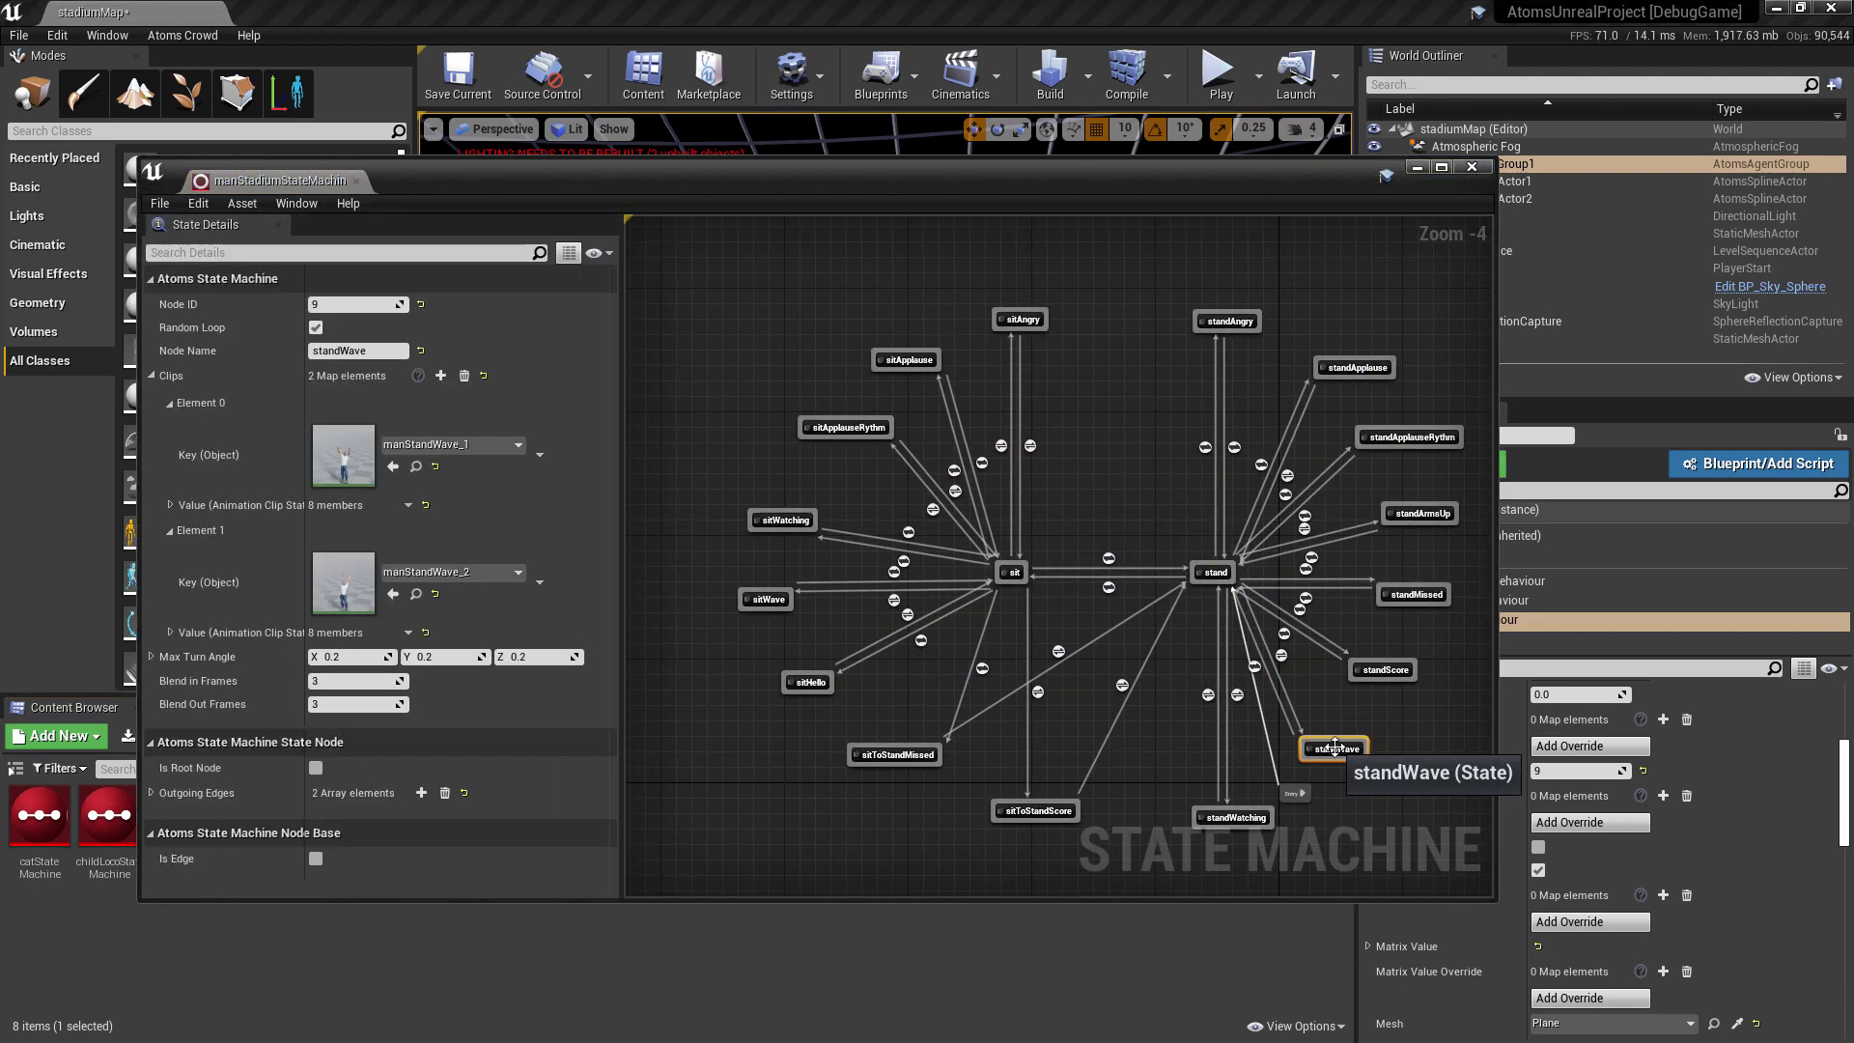
{"action": "left_click", "coordinate": [1215, 576]}
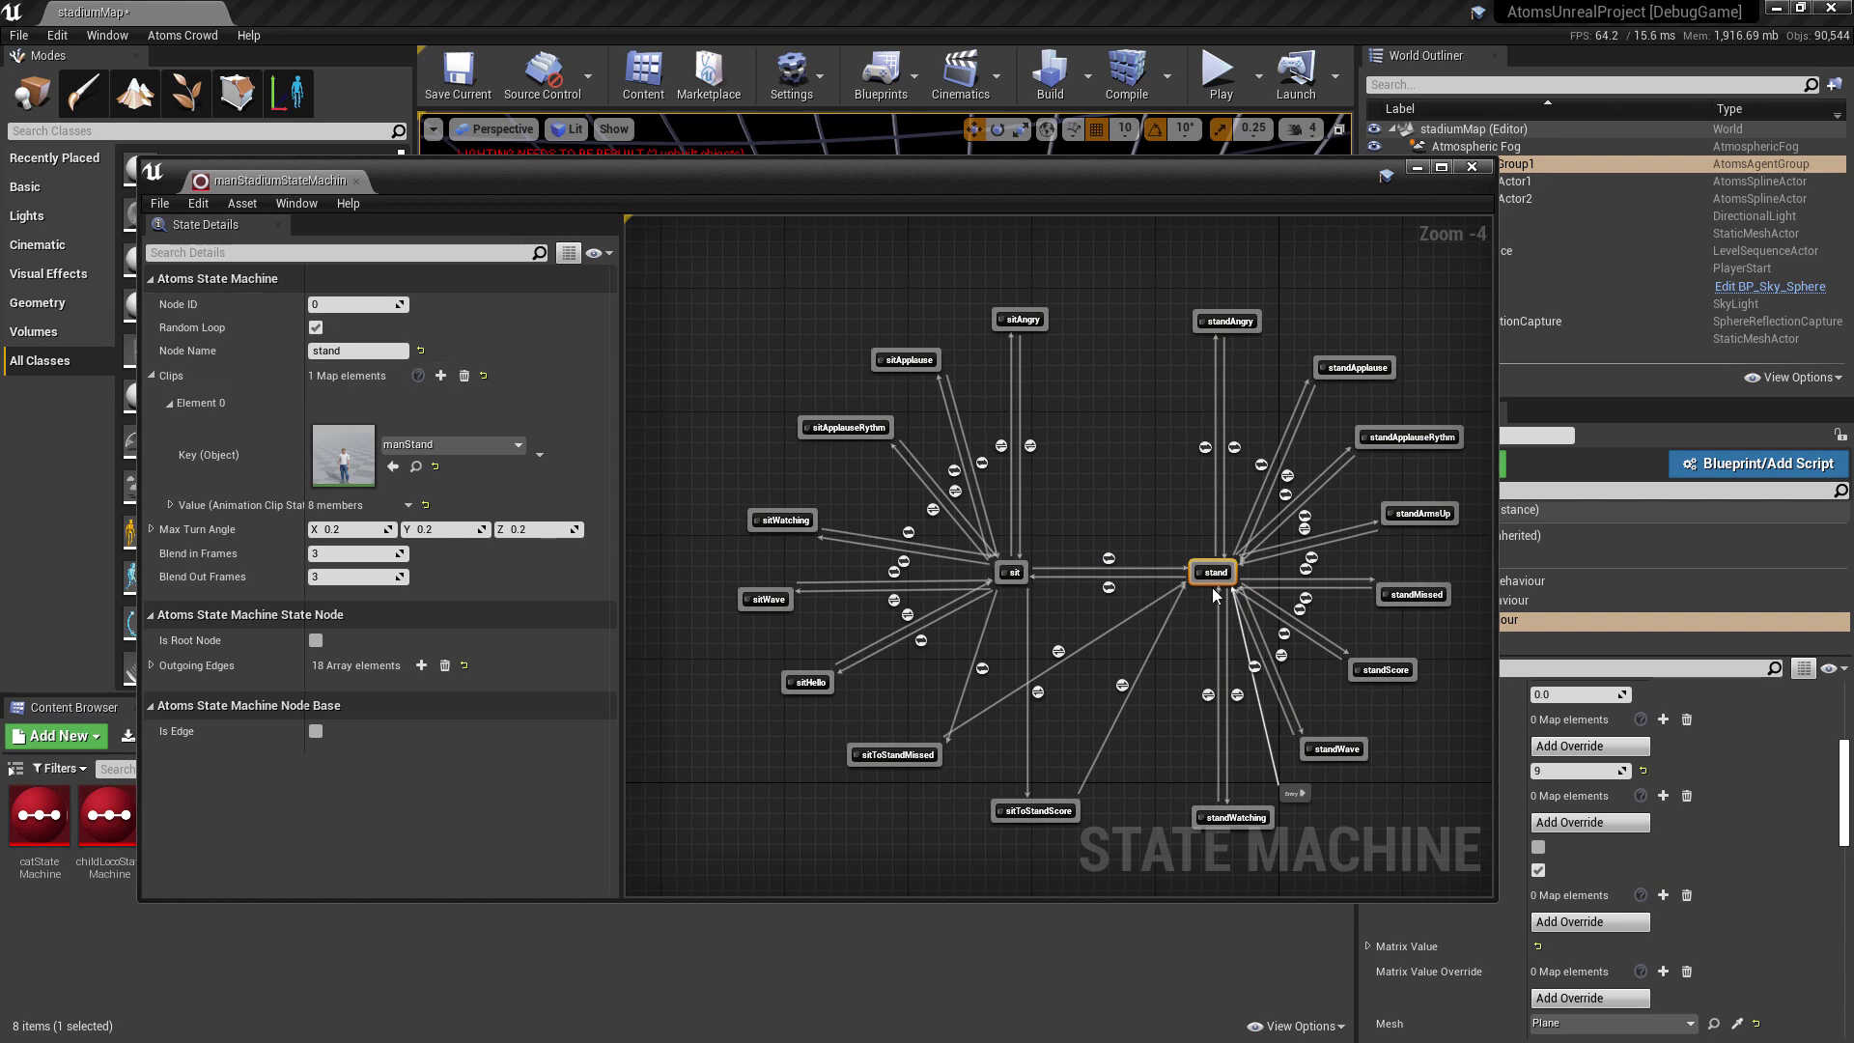
{"action": "left_click", "coordinate": [1336, 751]}
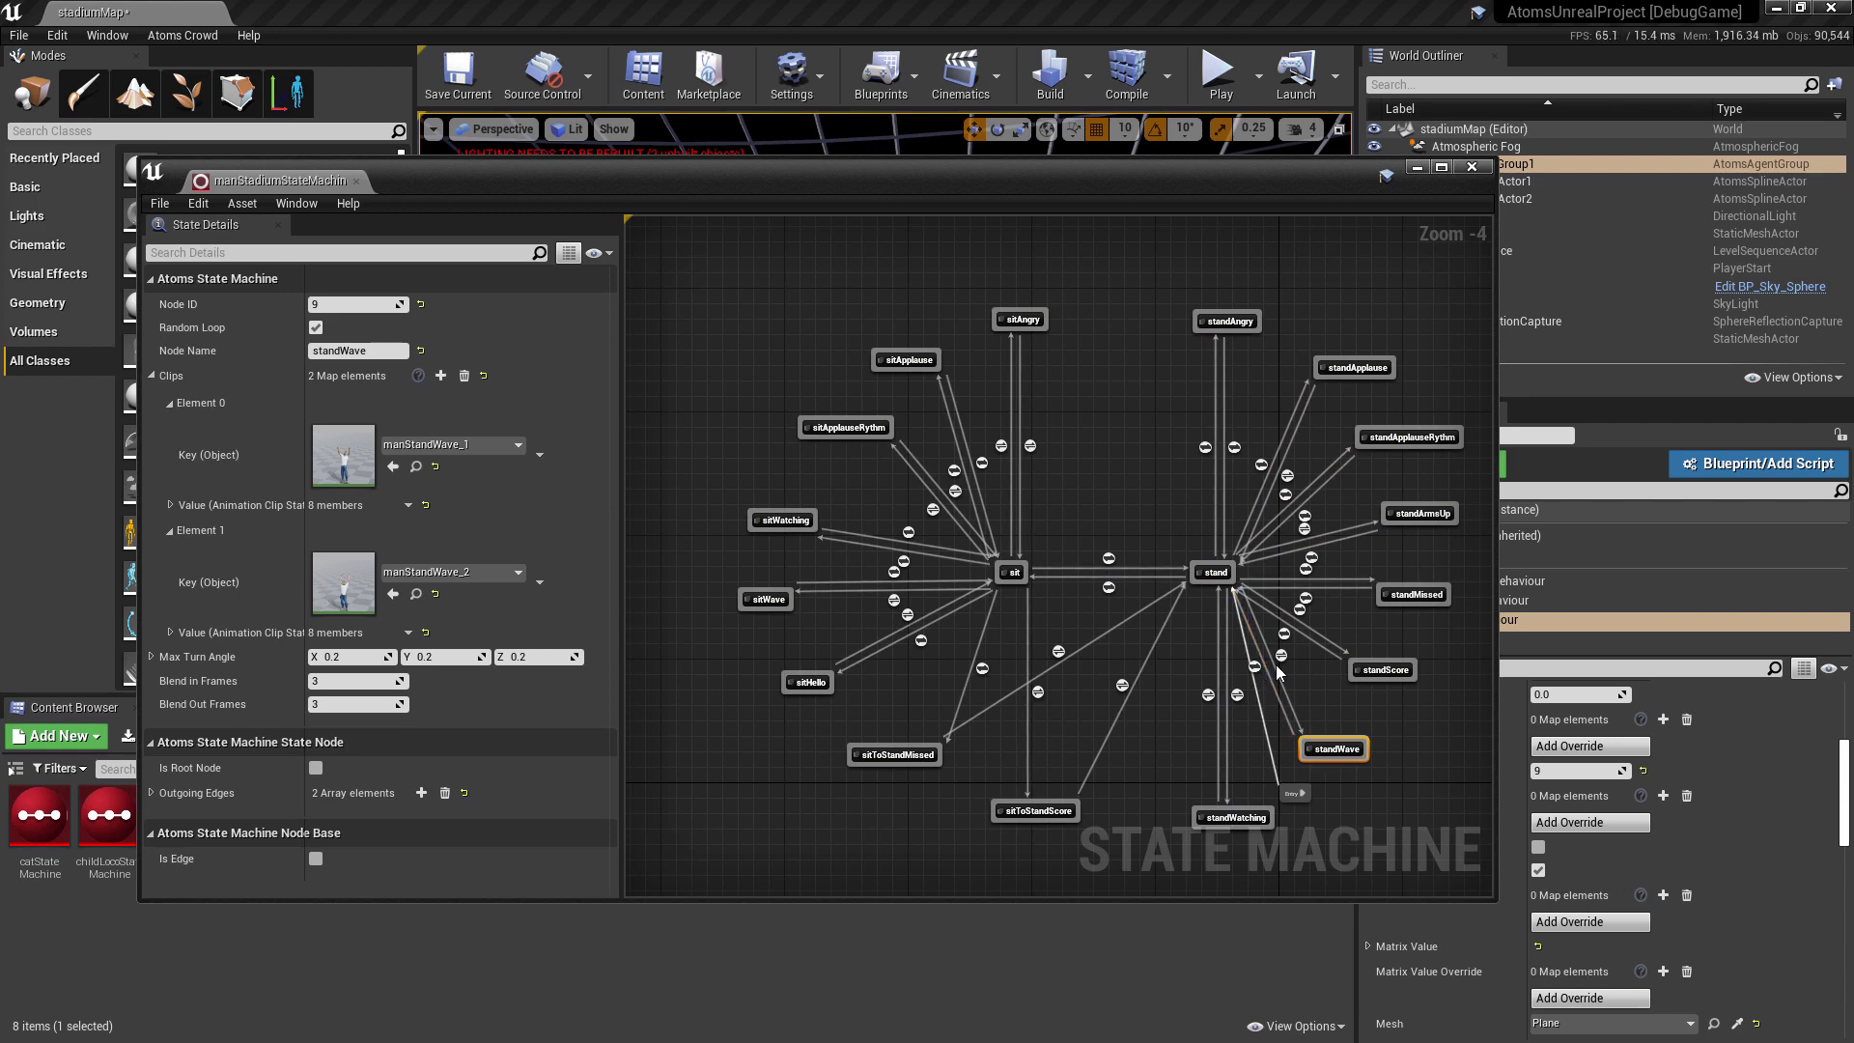
{"action": "left_click", "coordinate": [1217, 572]}
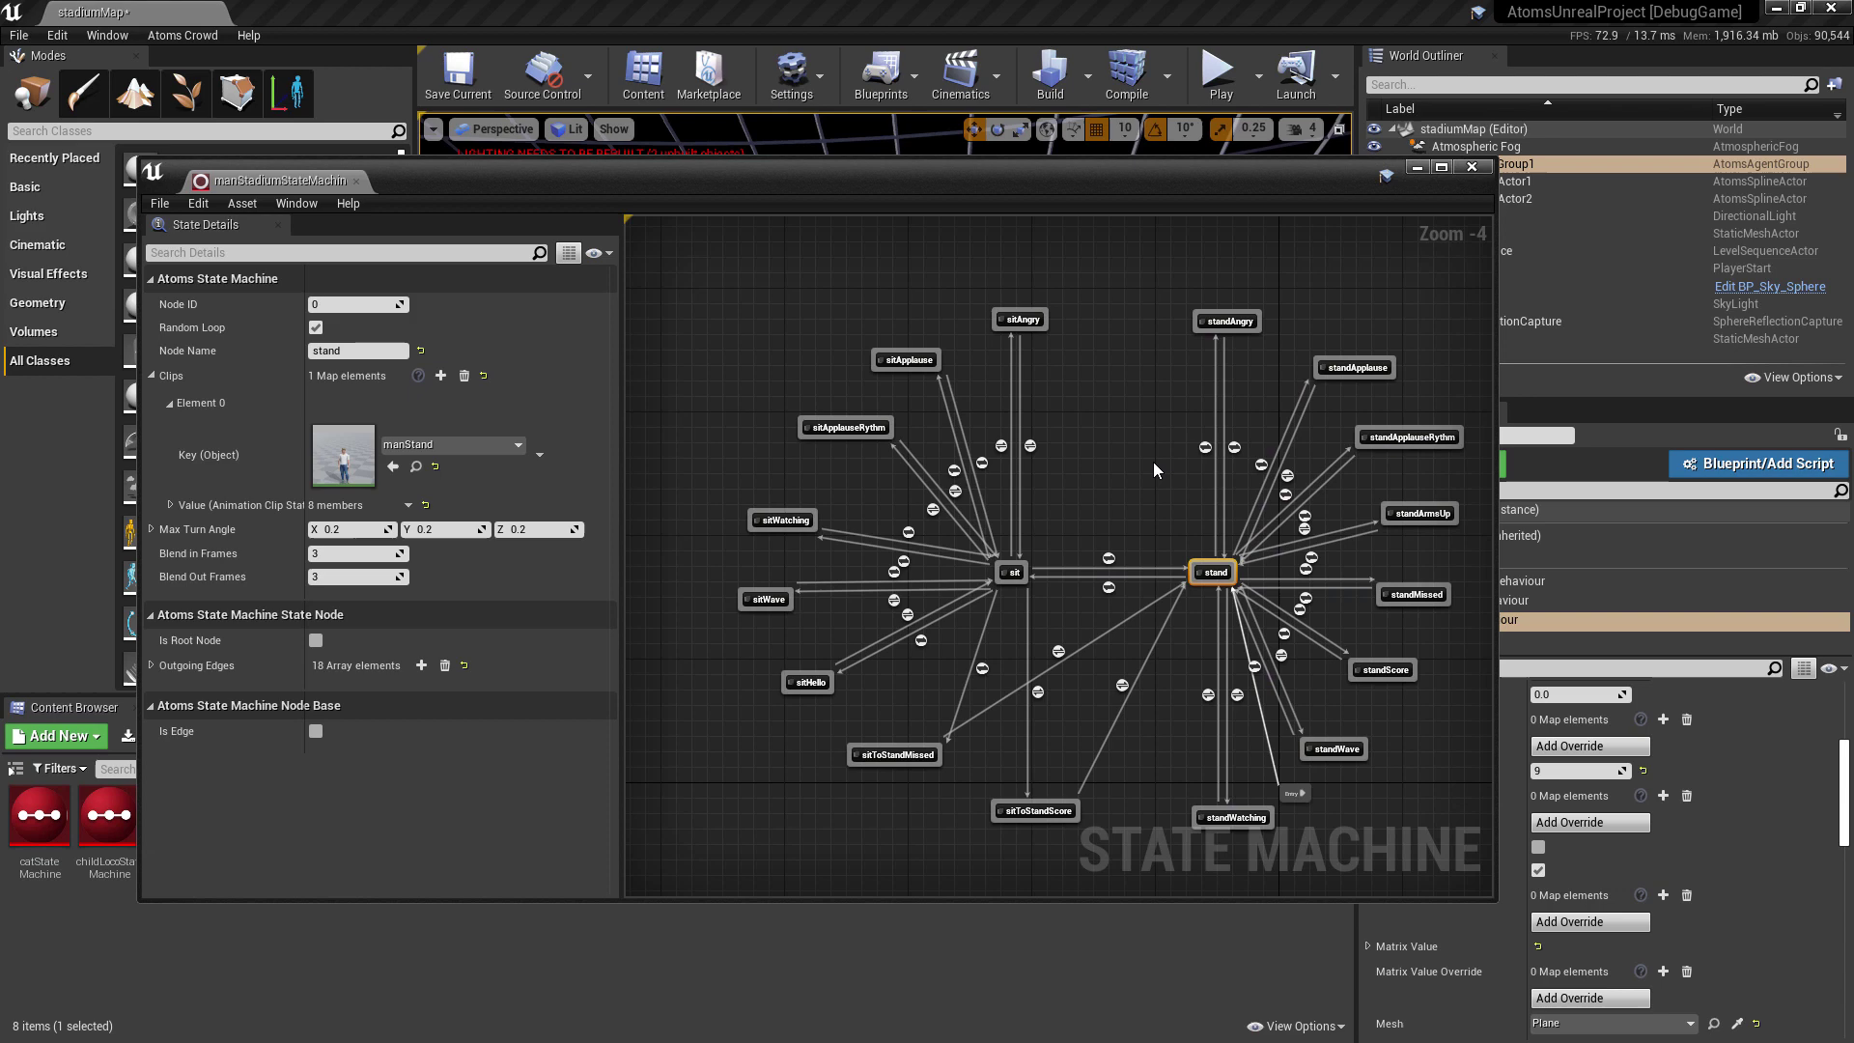
{"action": "left_click", "coordinate": [1036, 323]}
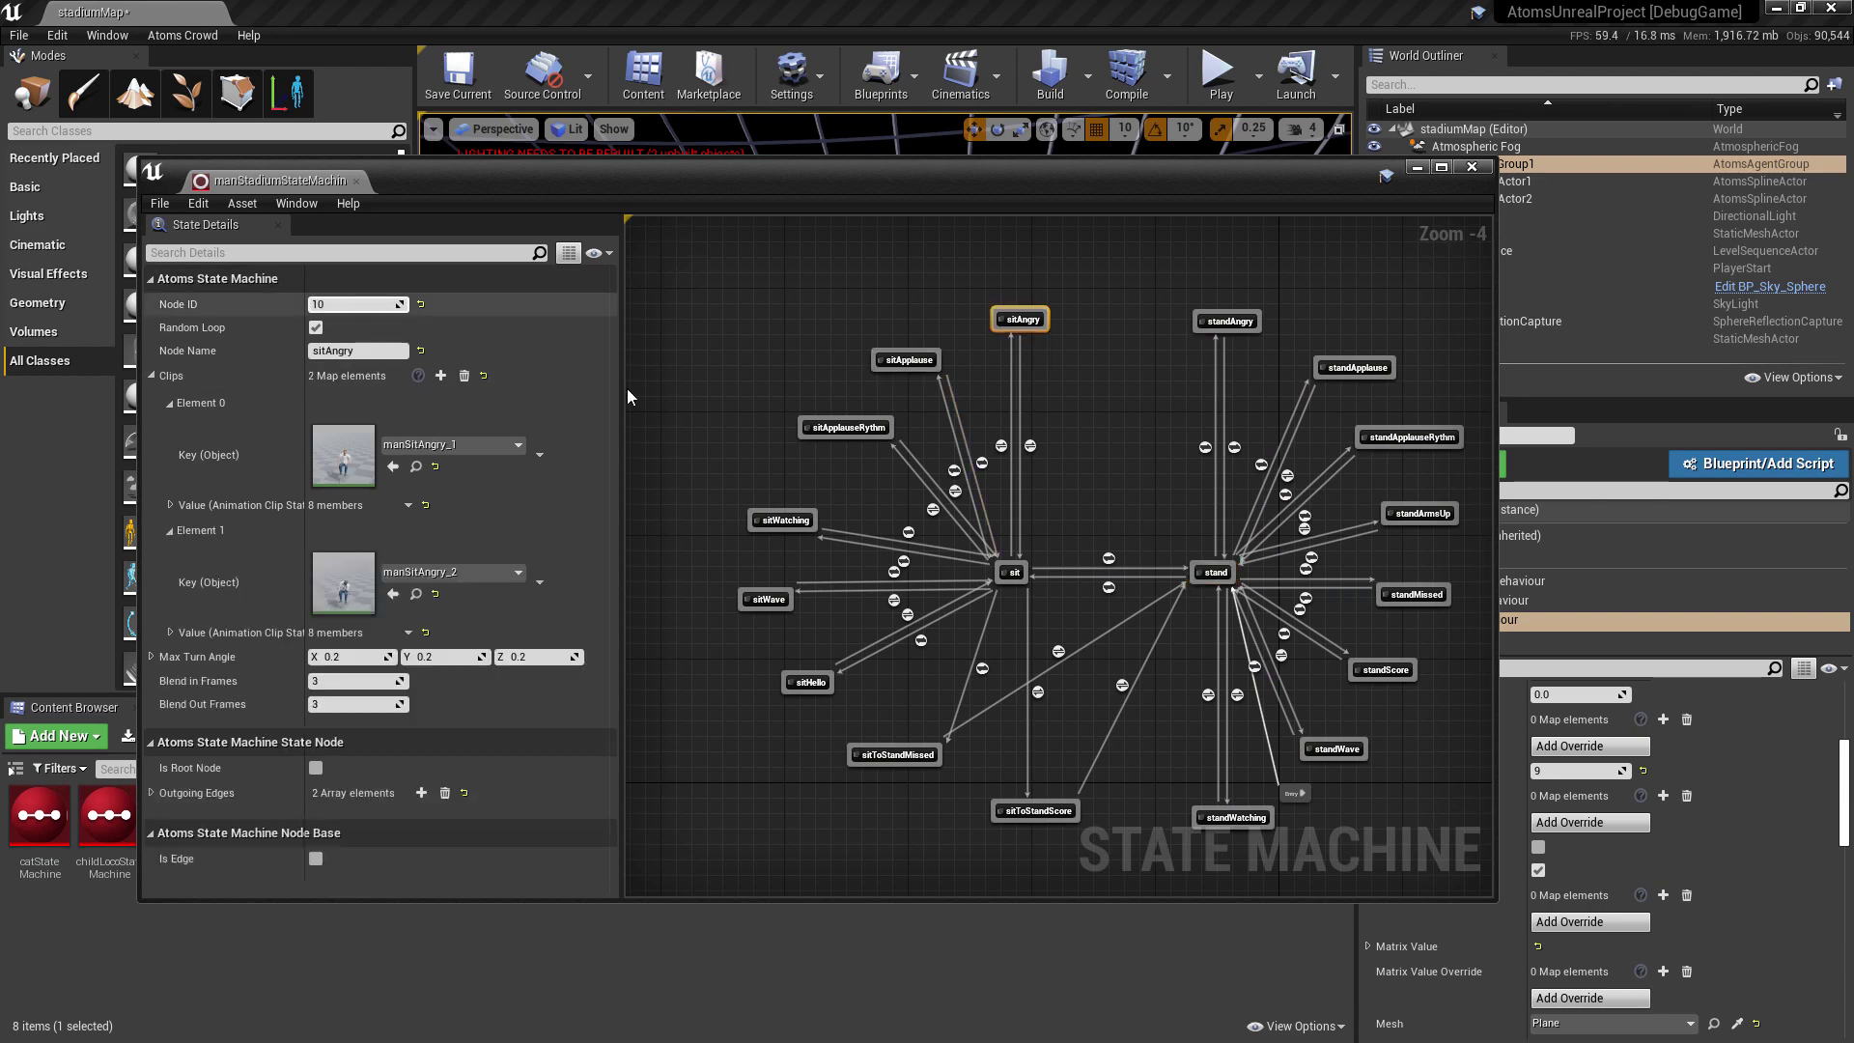
{"action": "left_click", "coordinate": [1020, 572]}
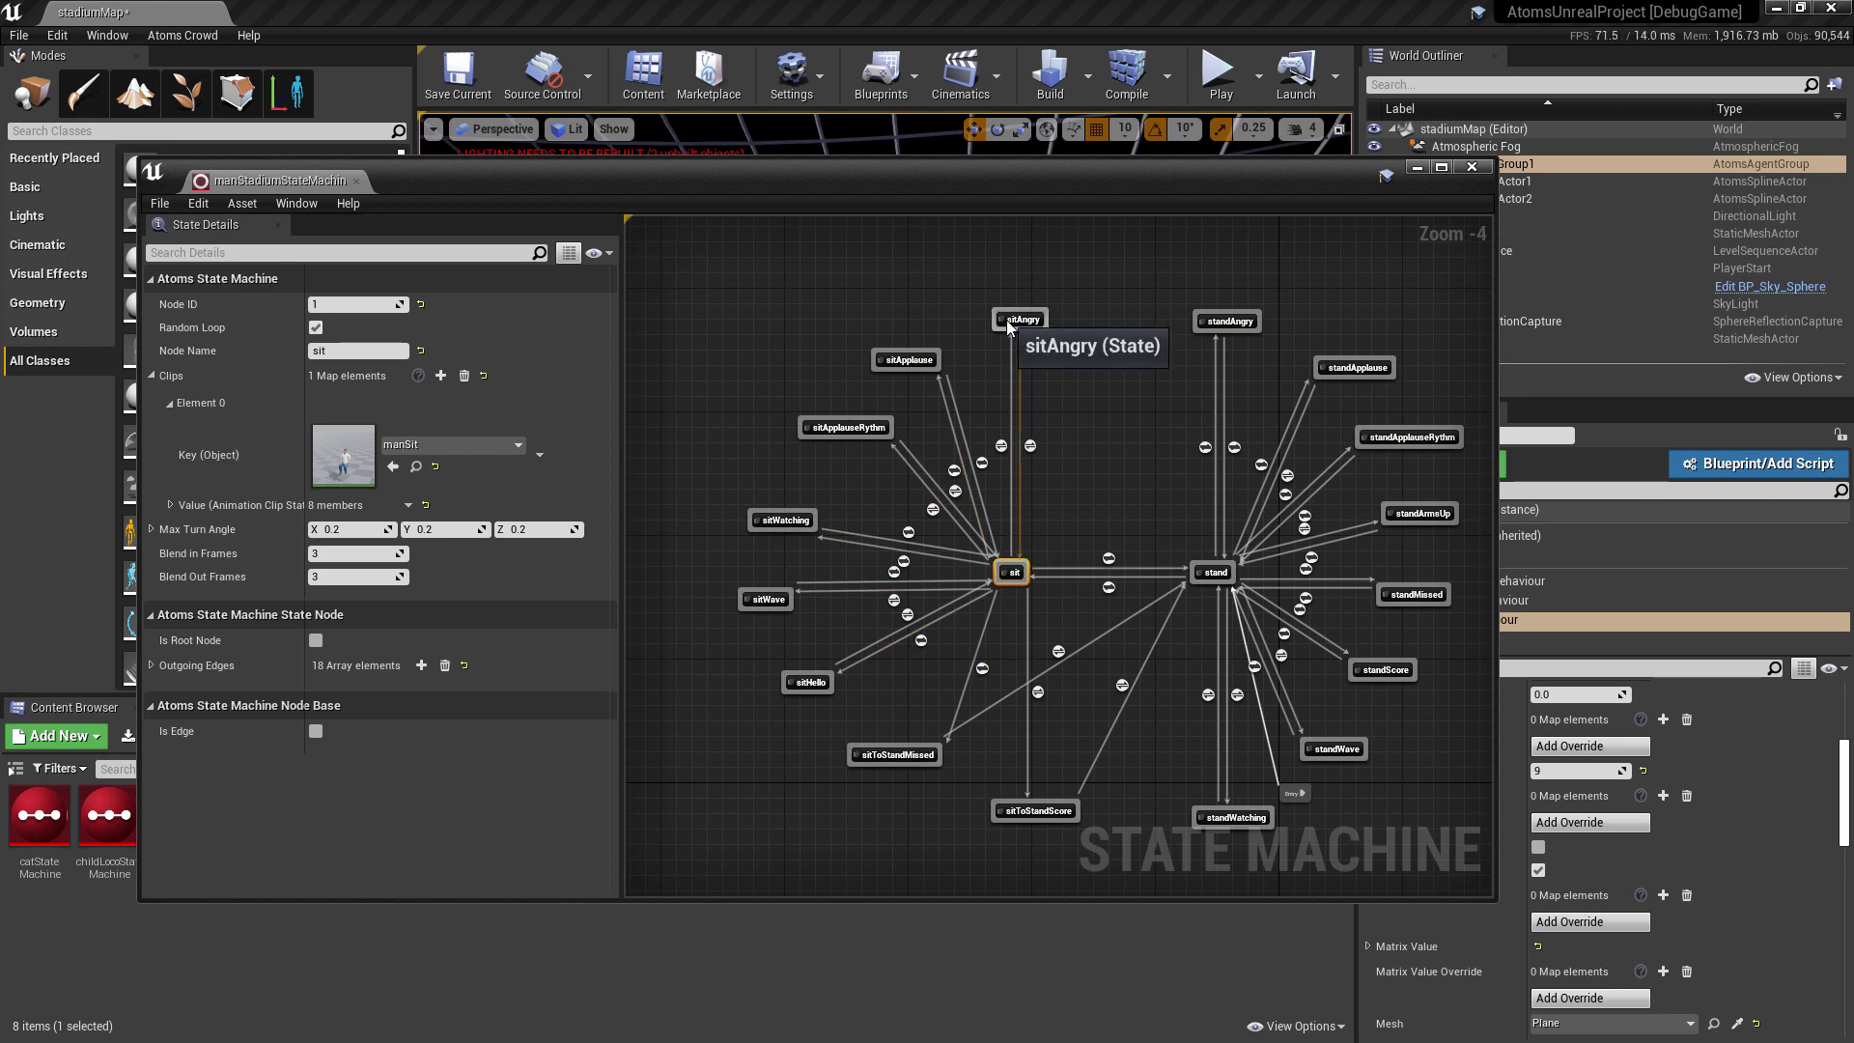
{"action": "left_click", "coordinate": [1486, 172]}
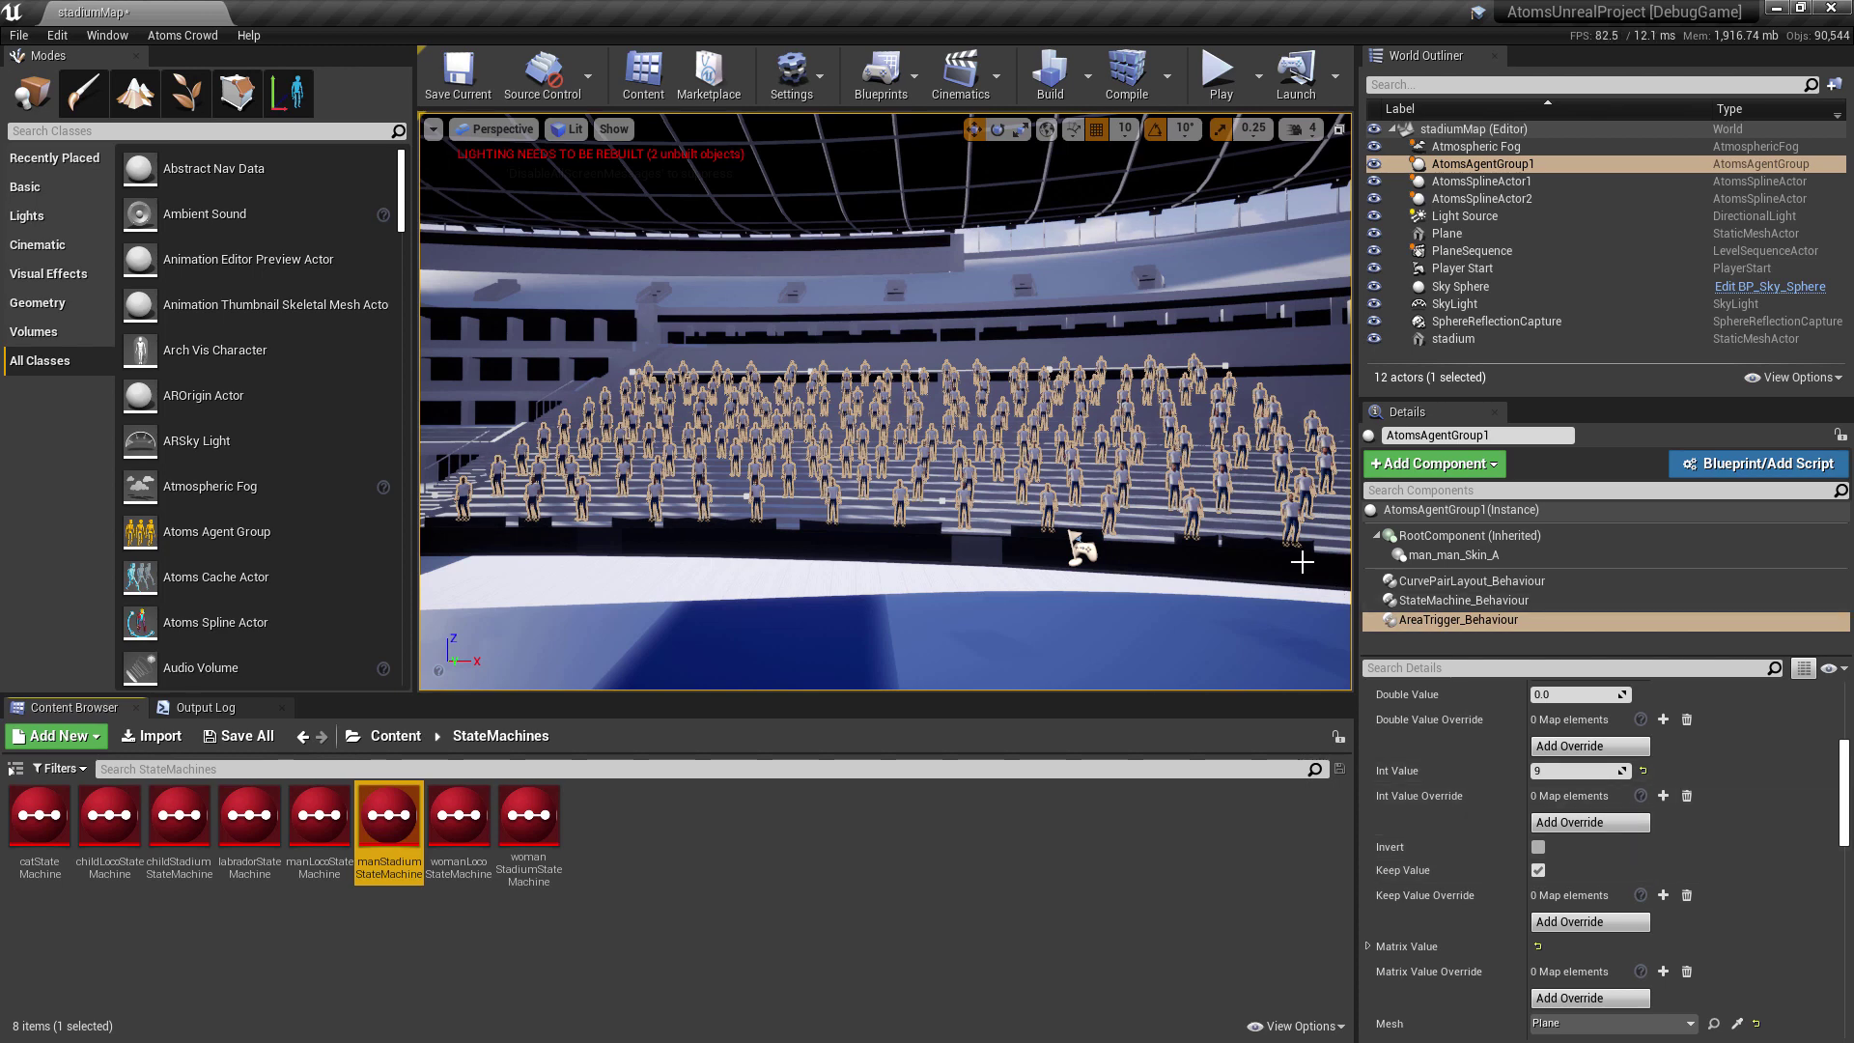
Save the current level, then play it to check the crowd and stop the run
{"action": "left_click", "coordinate": [480, 85]}
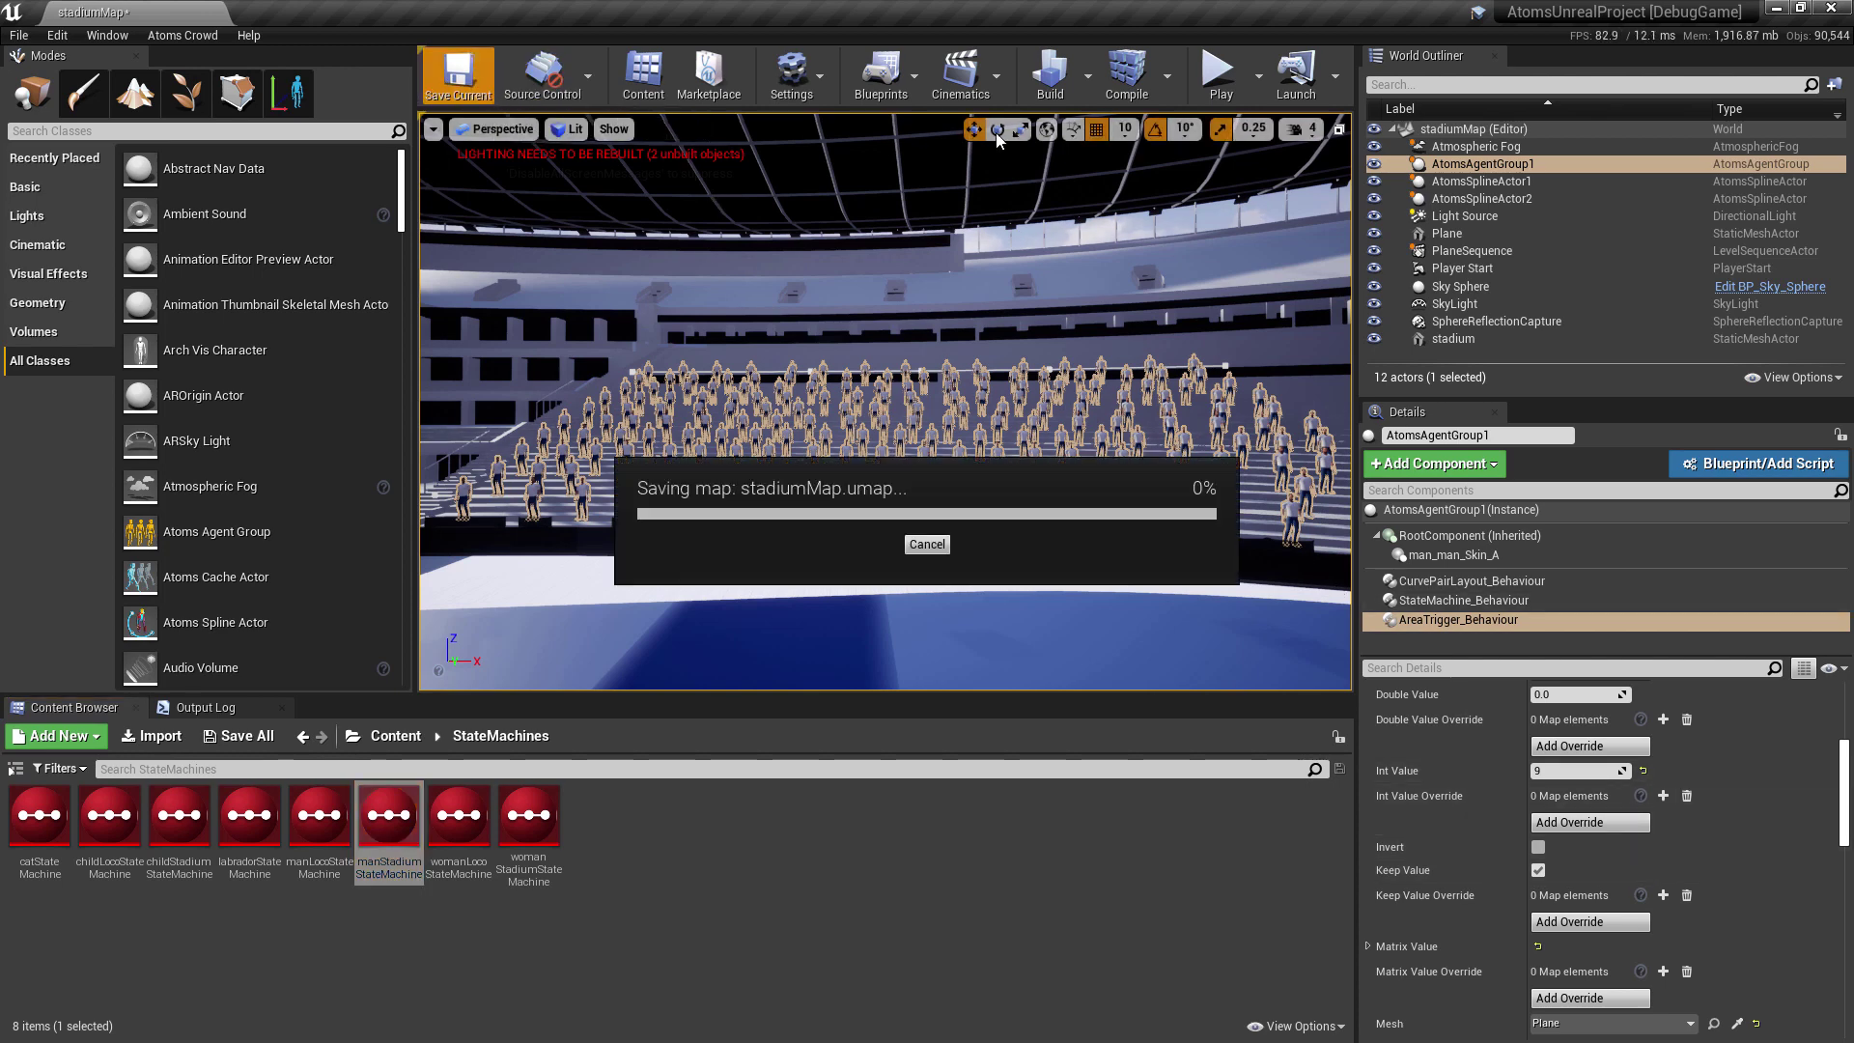
{"action": "left_click", "coordinate": [1222, 77]}
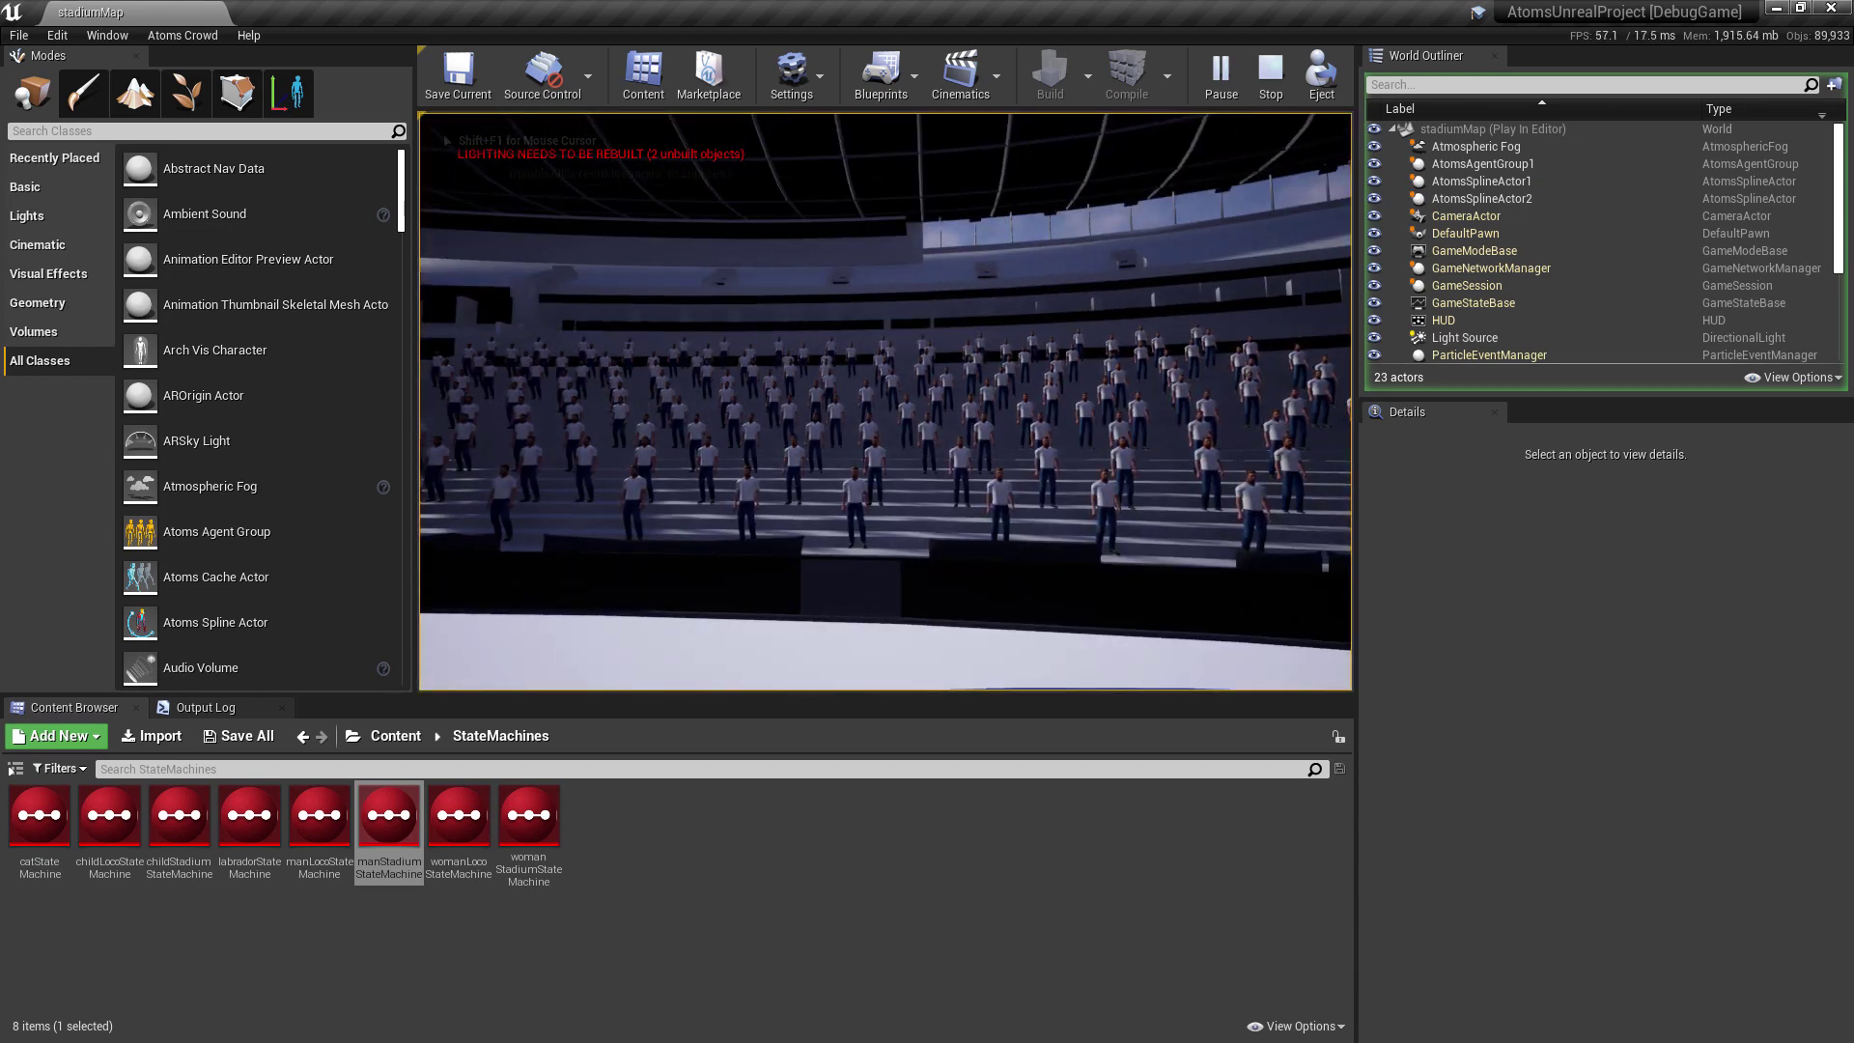
{"action": "key", "text": "Escape"}
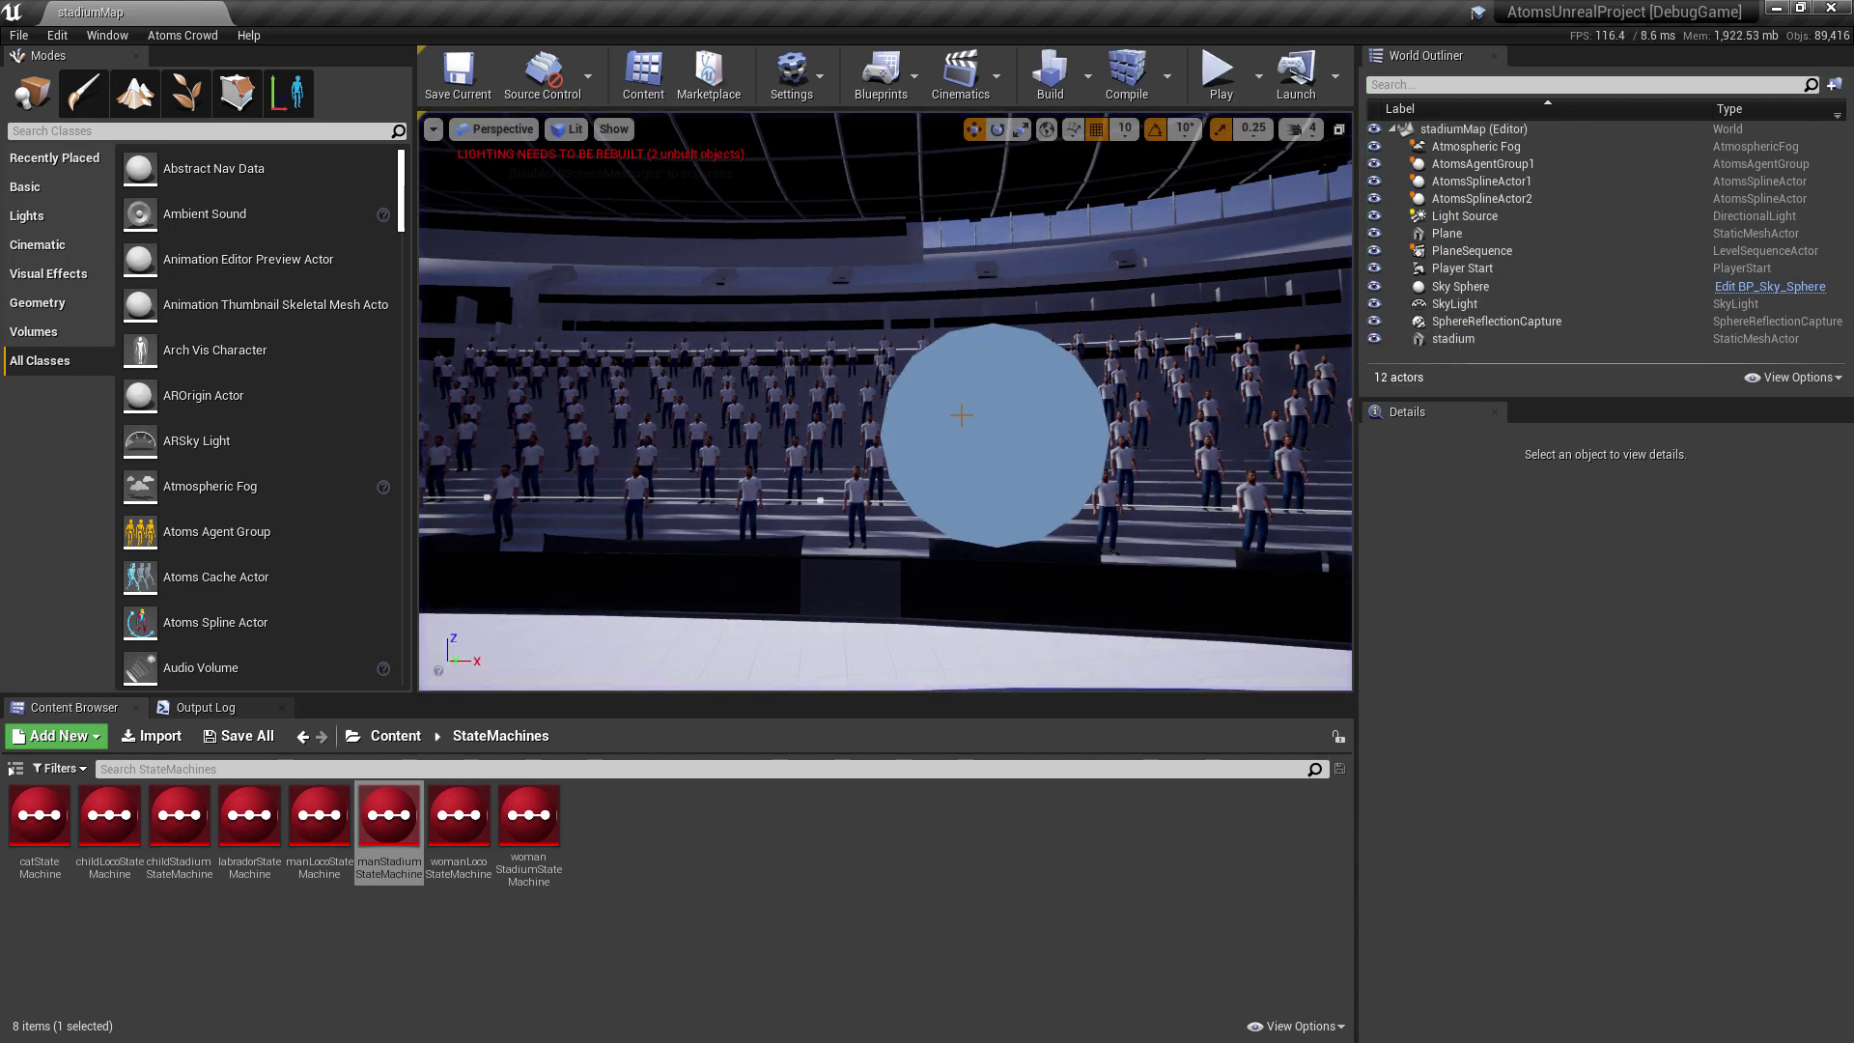
Open the Level Blueprint of stadiumMap and reposition its window over the editor
{"action": "left_click", "coordinate": [830, 398]}
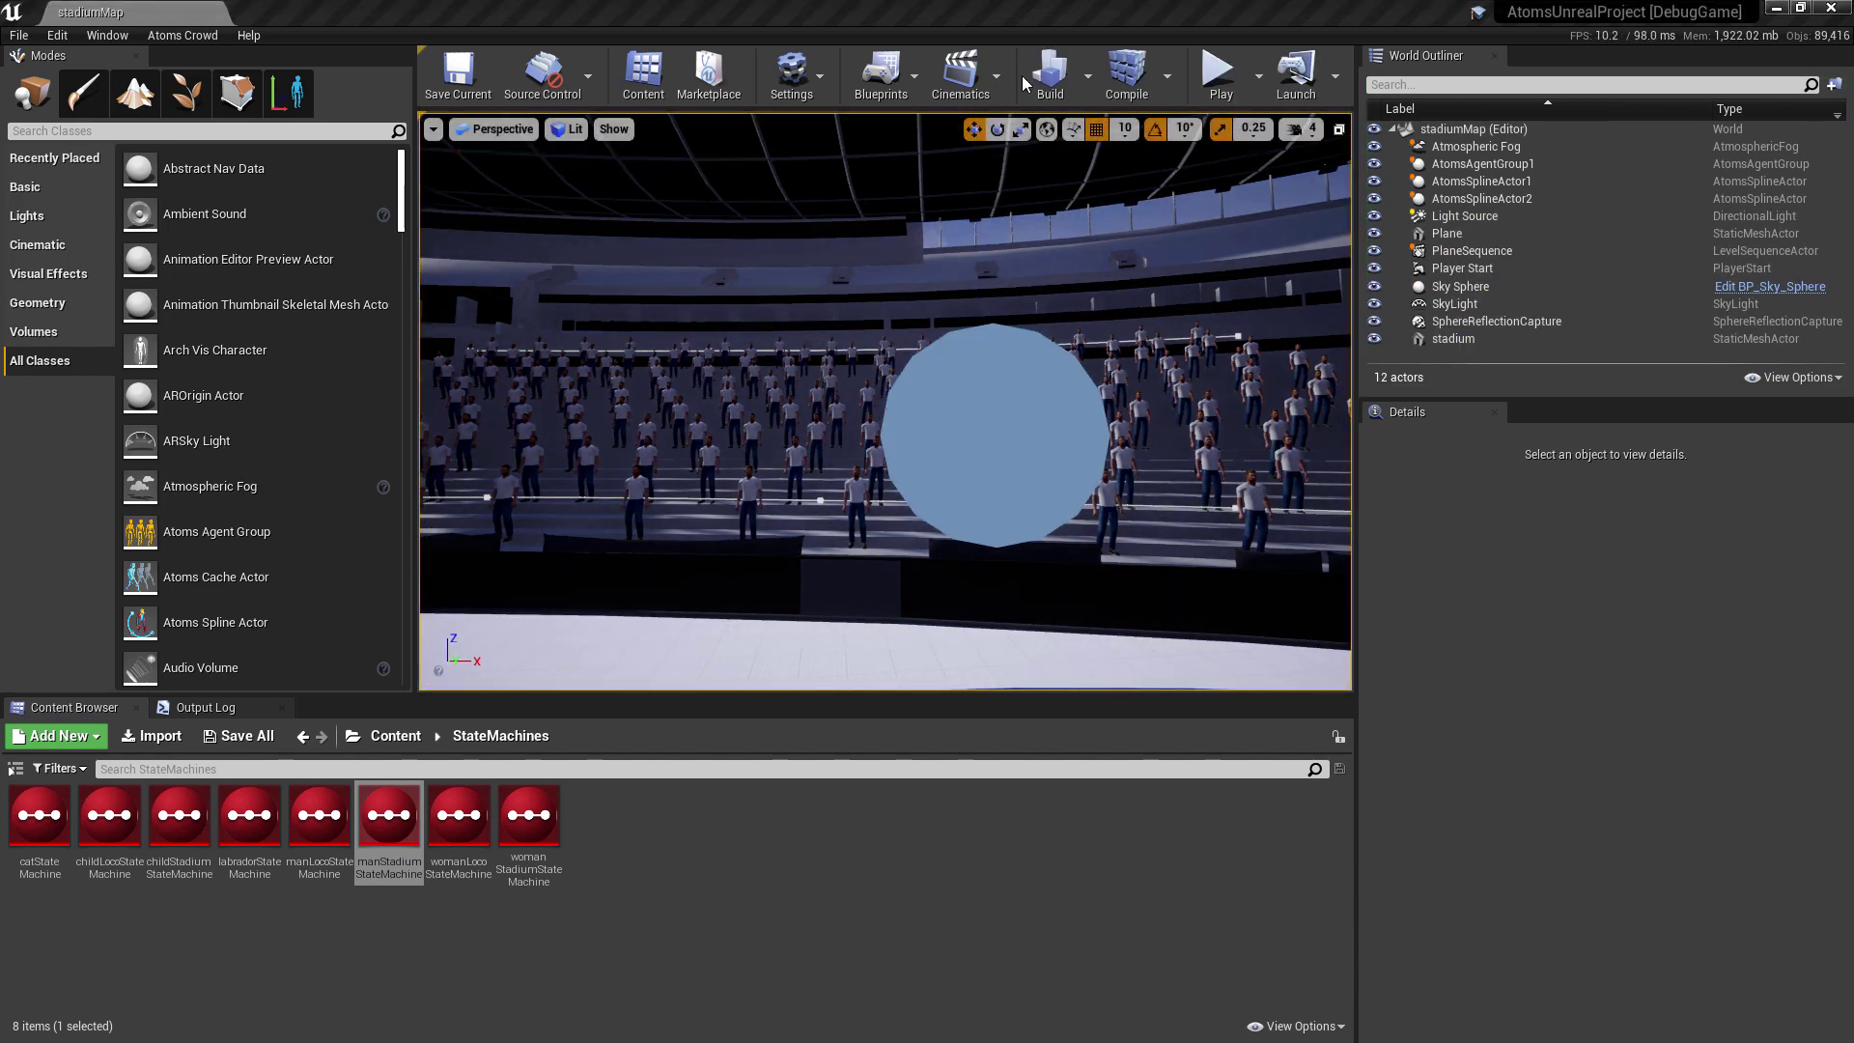
{"action": "left_click", "coordinate": [919, 76]}
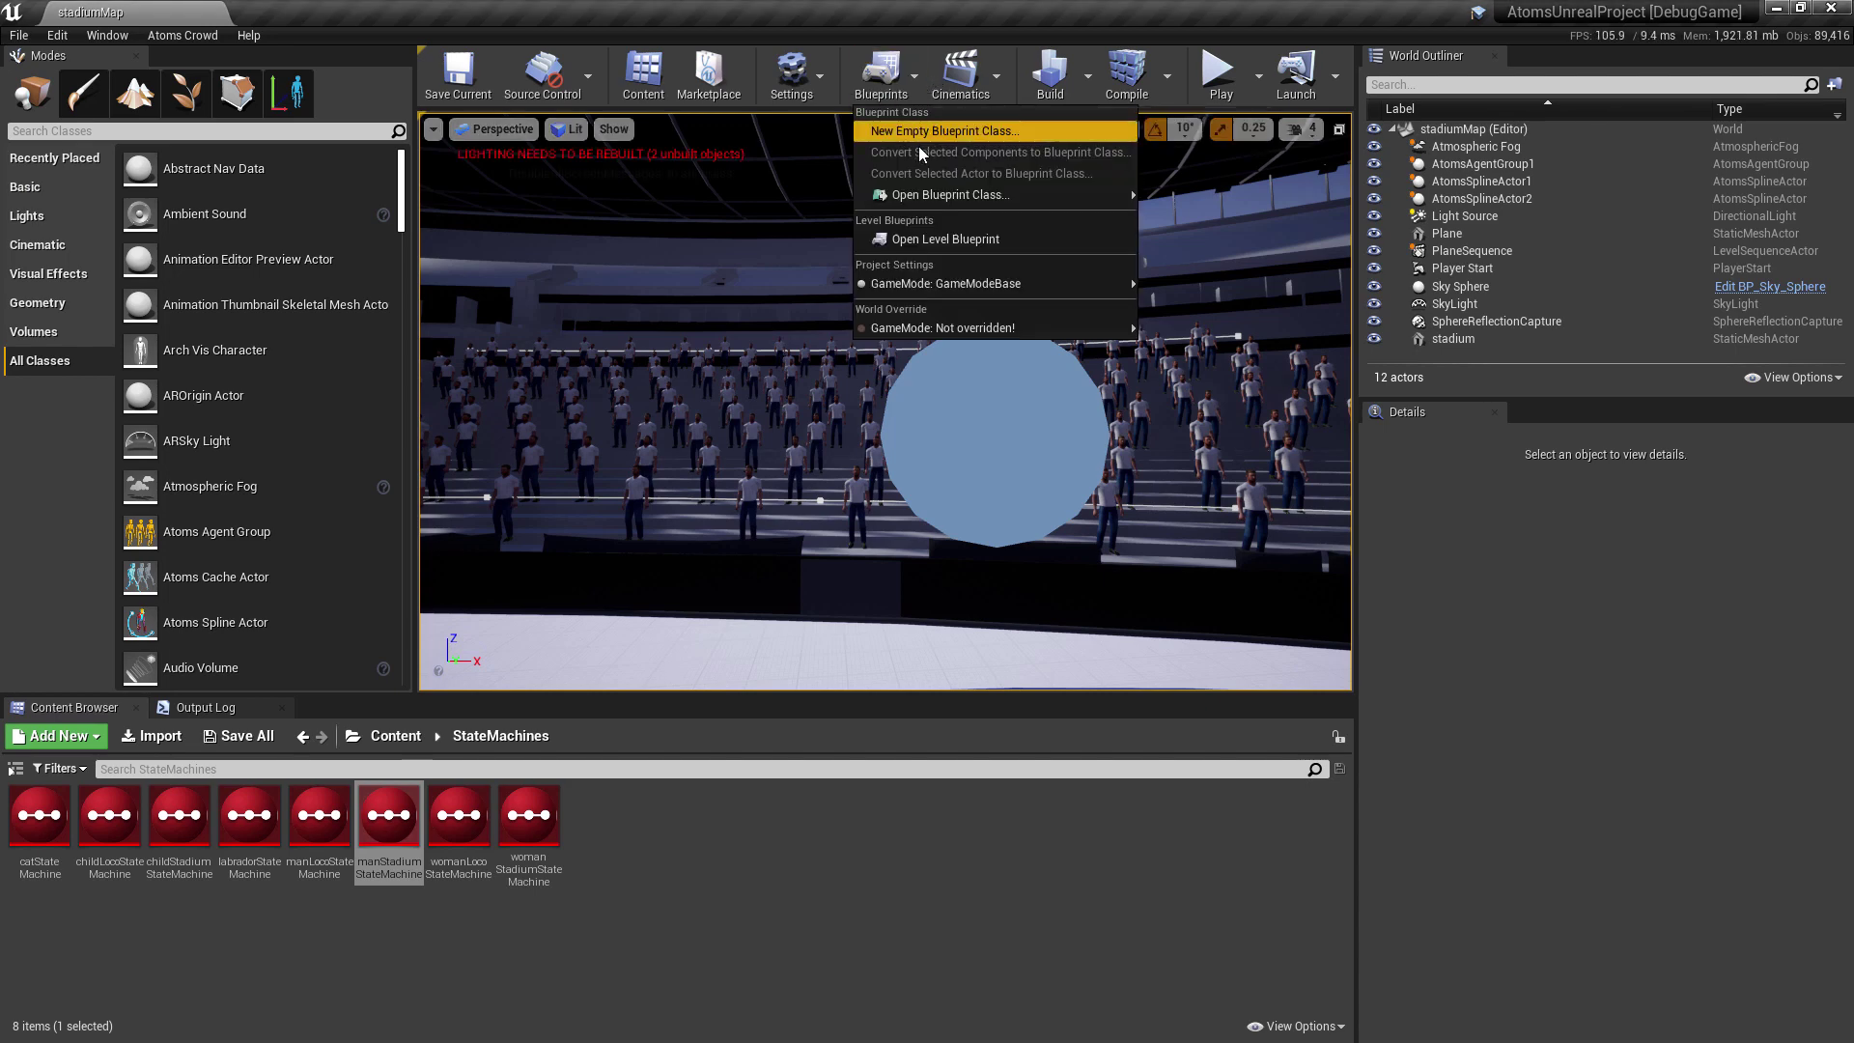
{"action": "mouse_move", "coordinate": [925, 196]}
{"action": "left_click", "coordinate": [925, 239]}
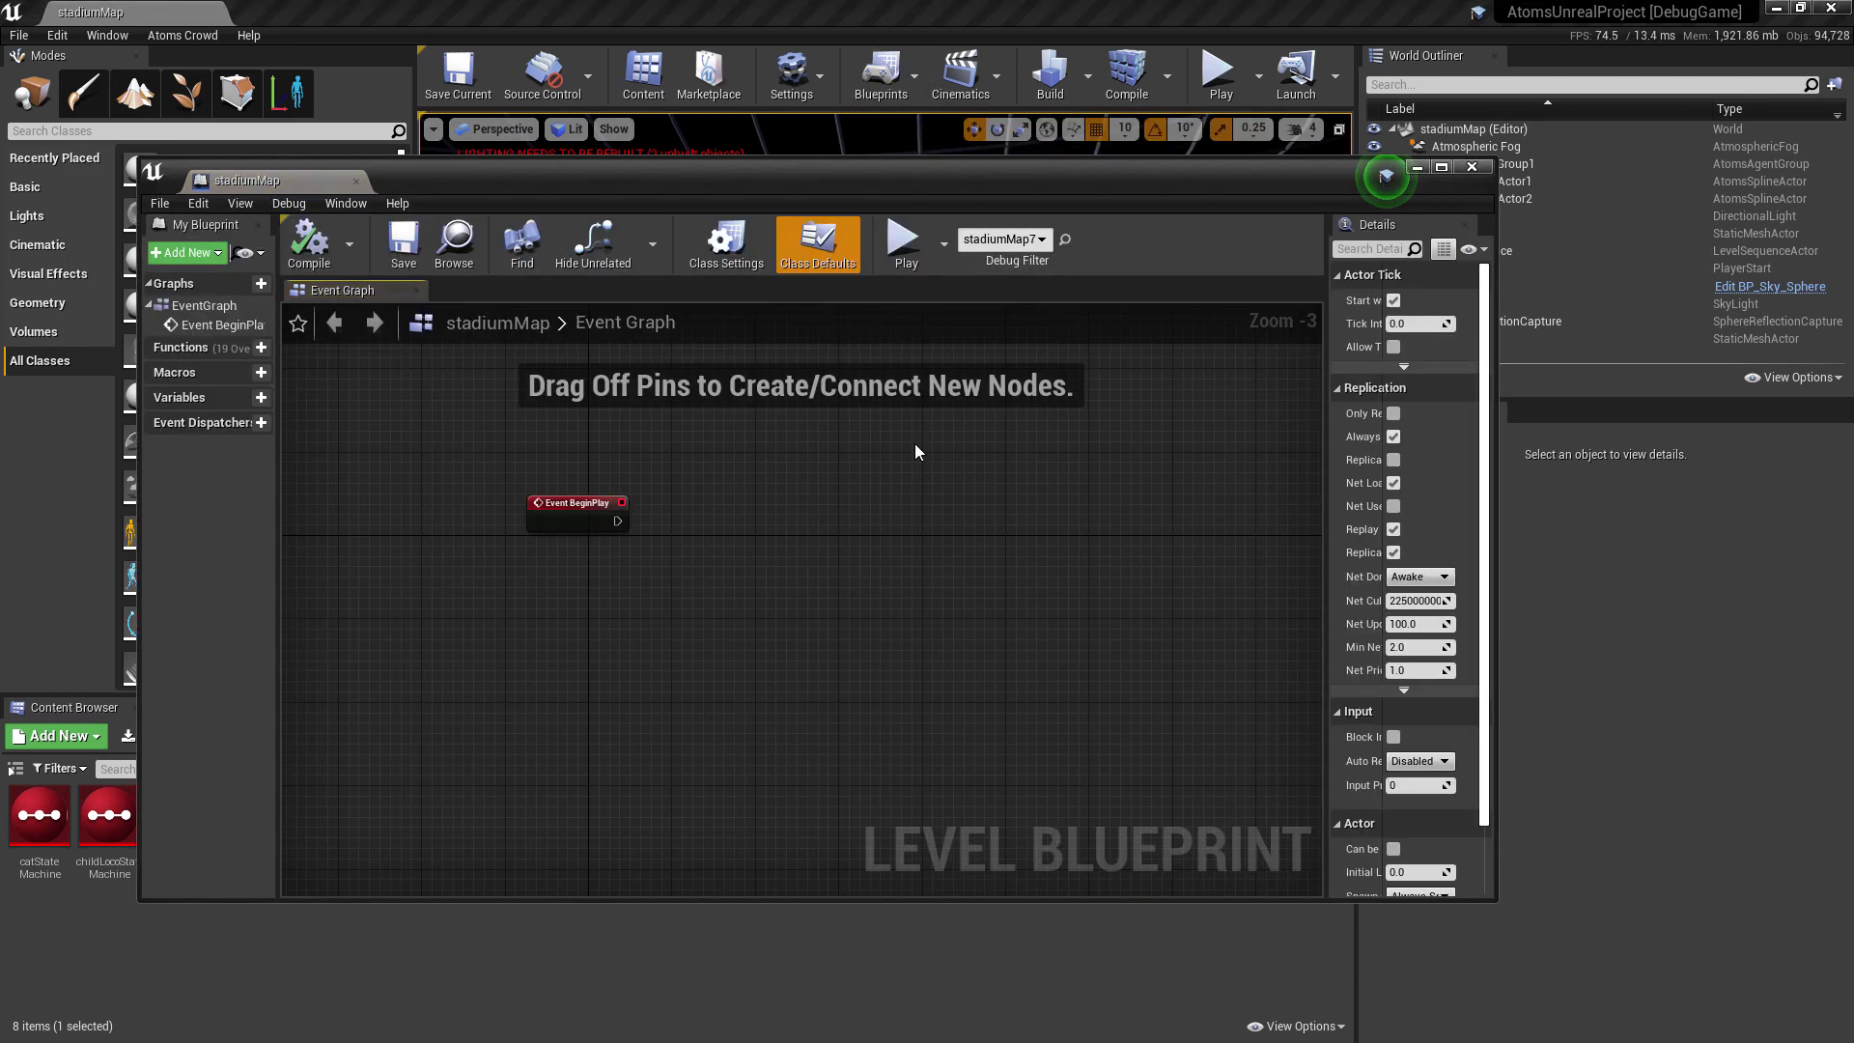
{"action": "left_click_drag", "start_coordinate": [844, 193], "coordinate": [825, 181]}
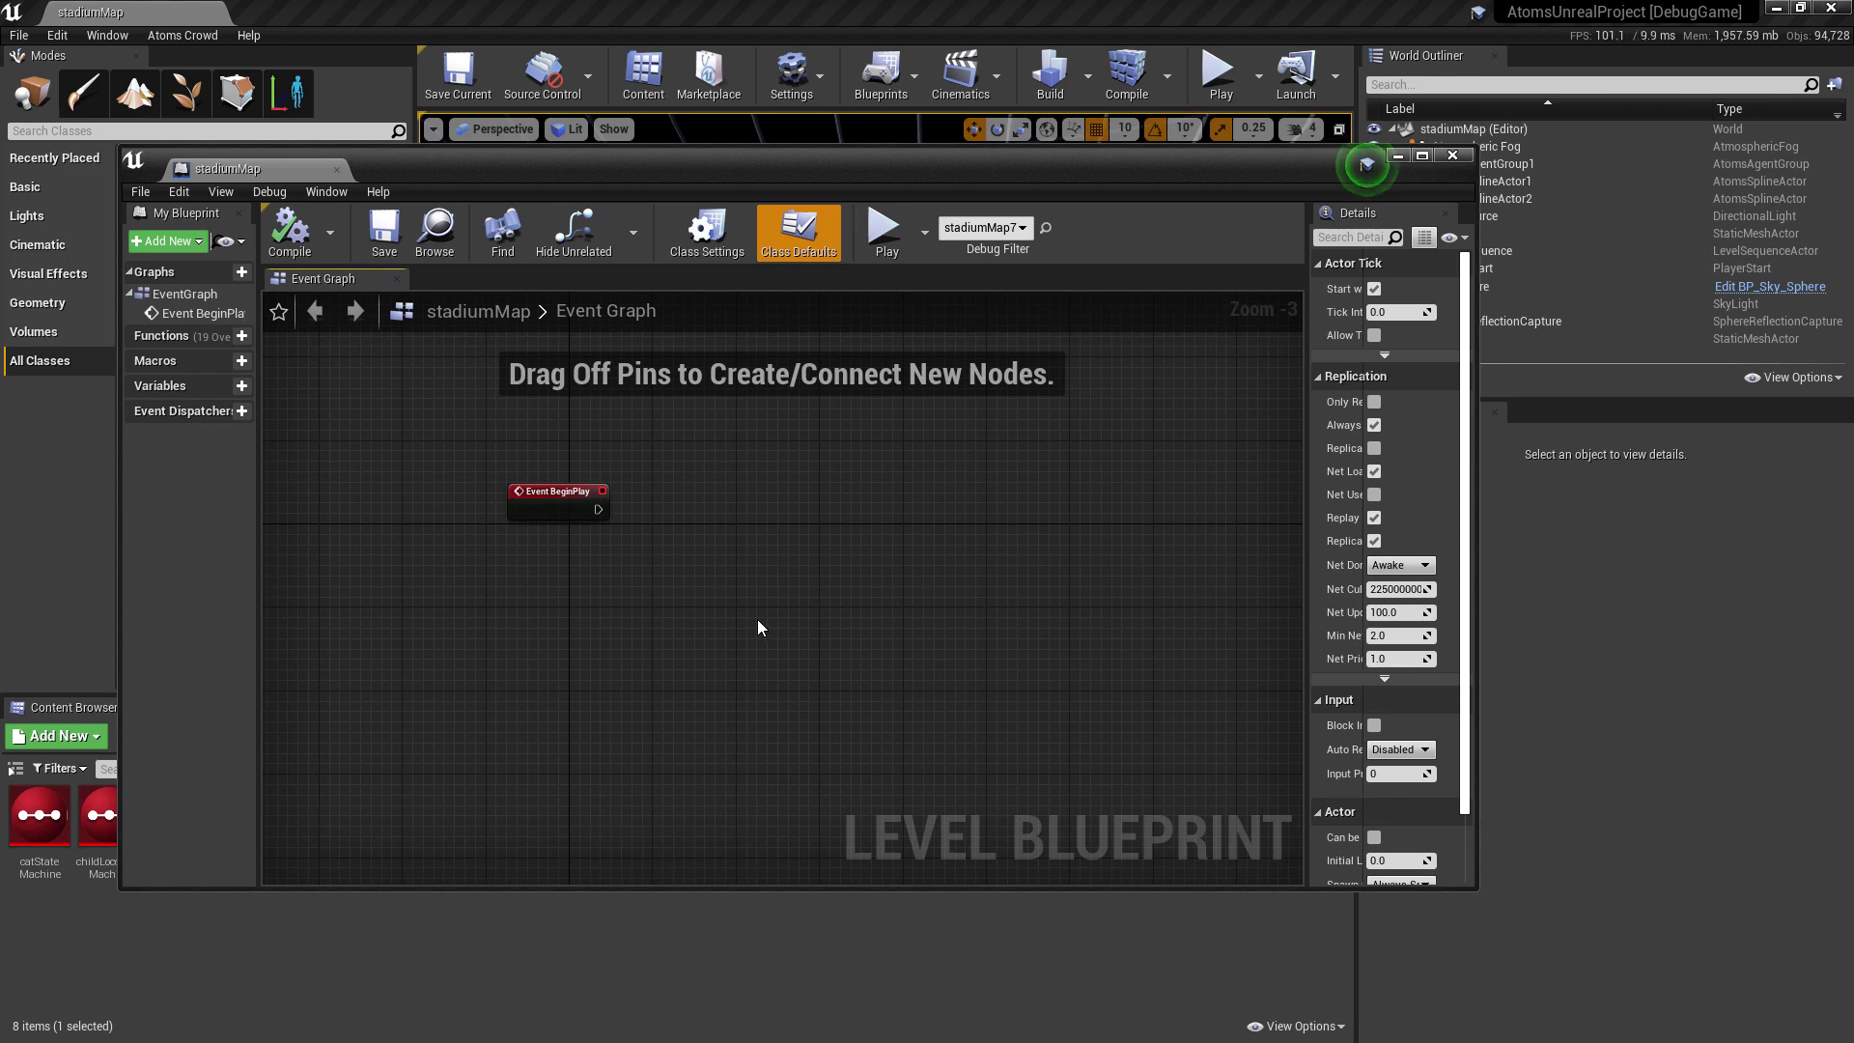
Add a reference to the PlaneSequence actor to the Level Blueprint's Event Graph, below Event BeginPlay
{"action": "scroll", "coordinate": [759, 622], "scroll_direction": "up", "scroll_amount": 1}
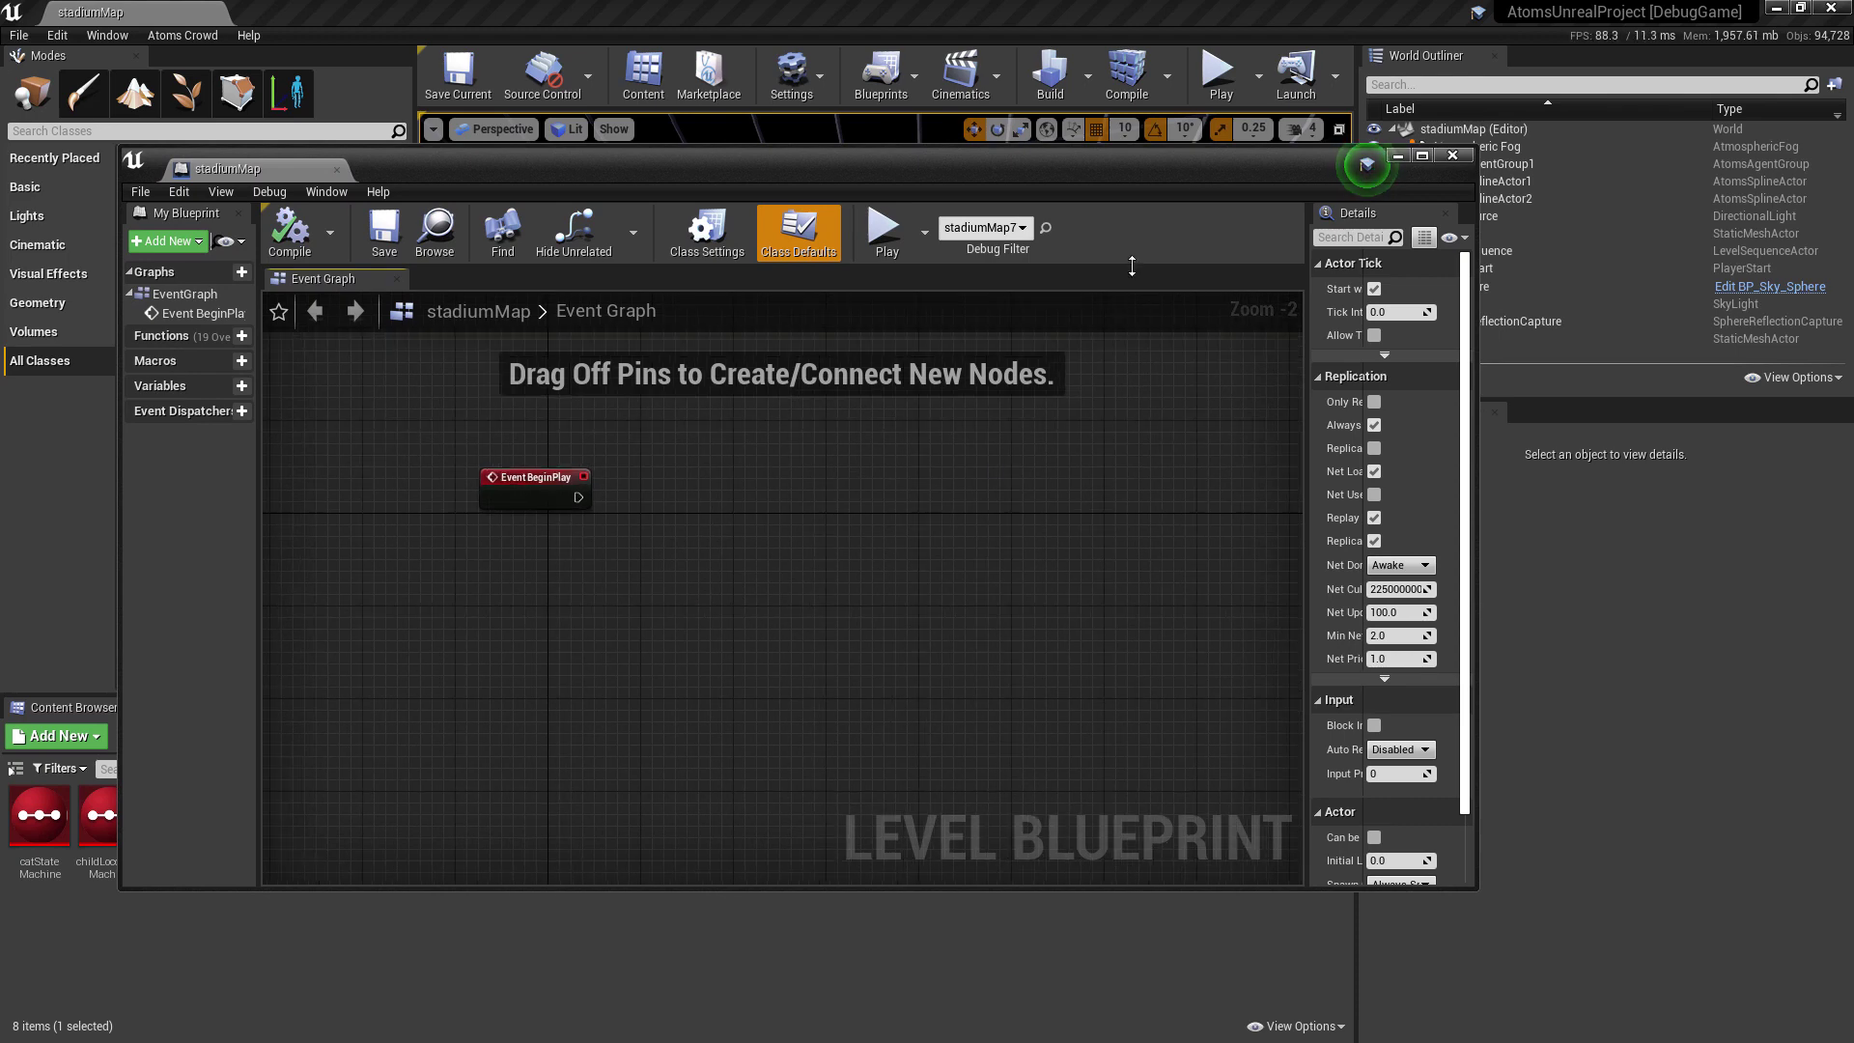
{"action": "left_click_drag", "start_coordinate": [1182, 174], "coordinate": [1092, 231]}
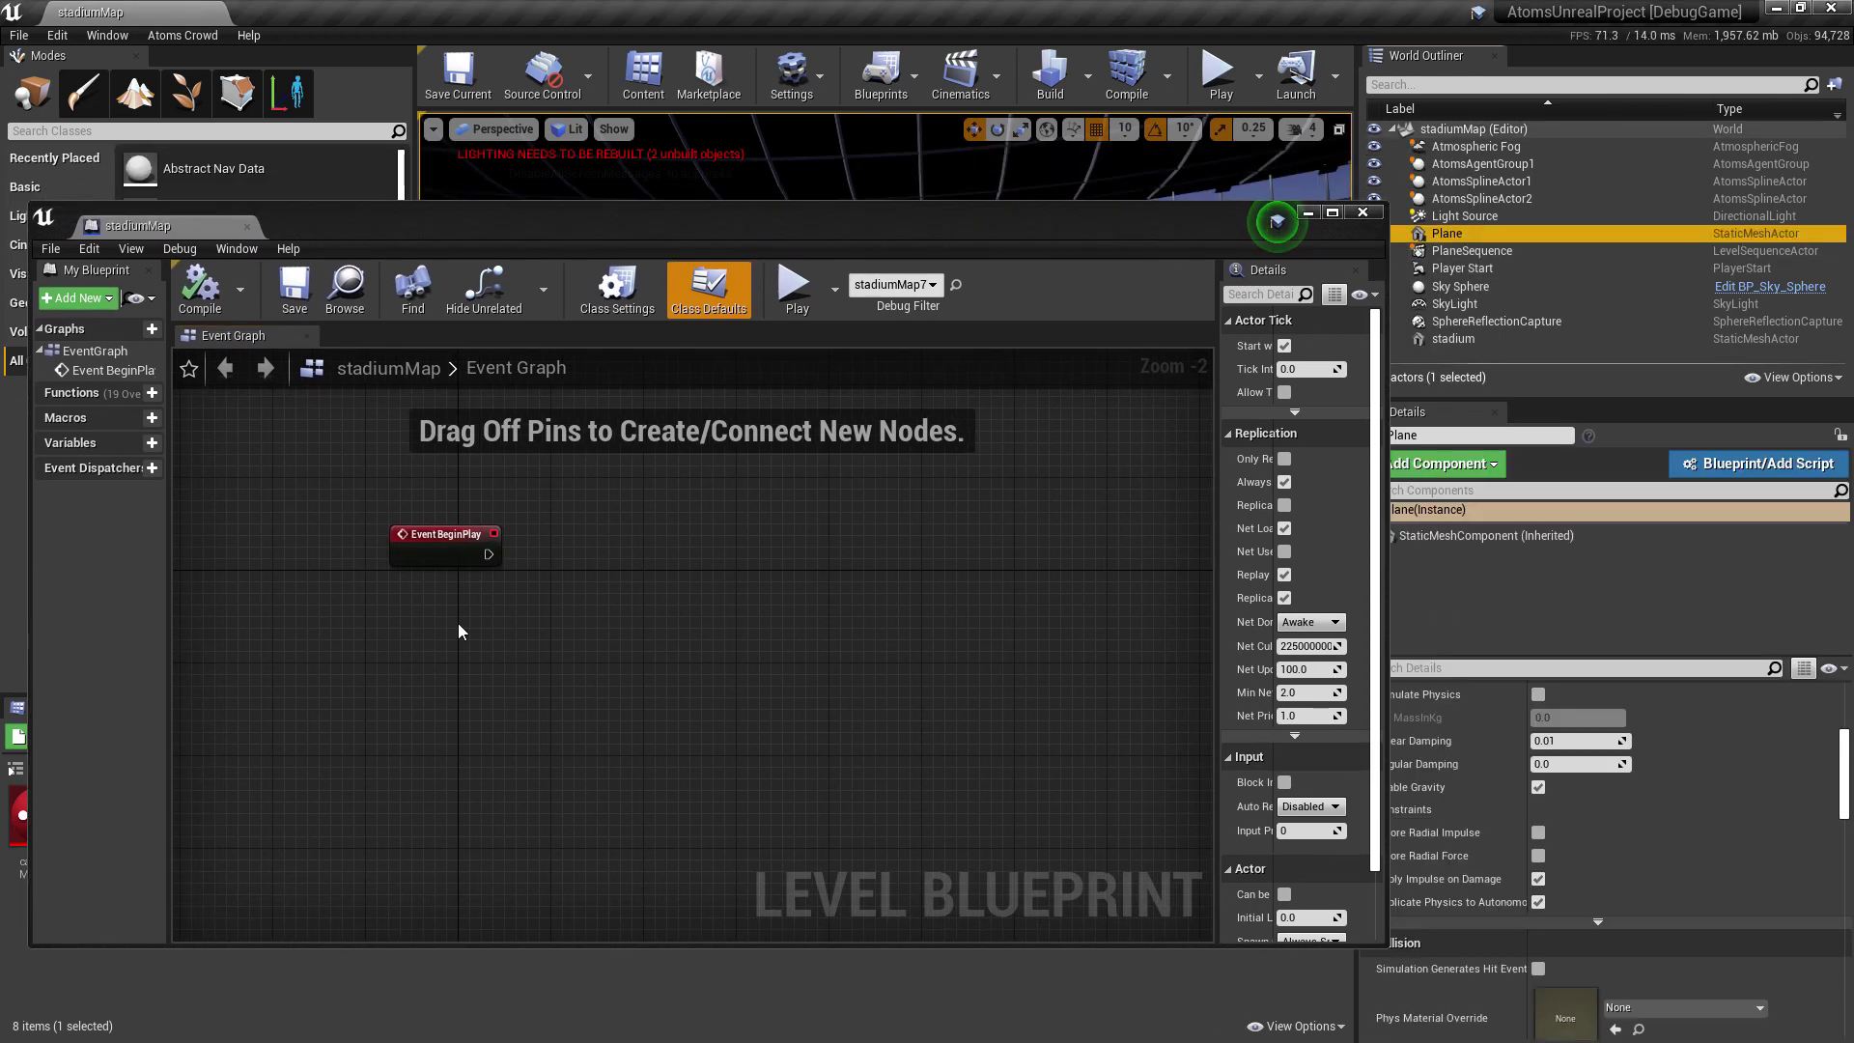
{"action": "left_click", "coordinate": [1475, 252]}
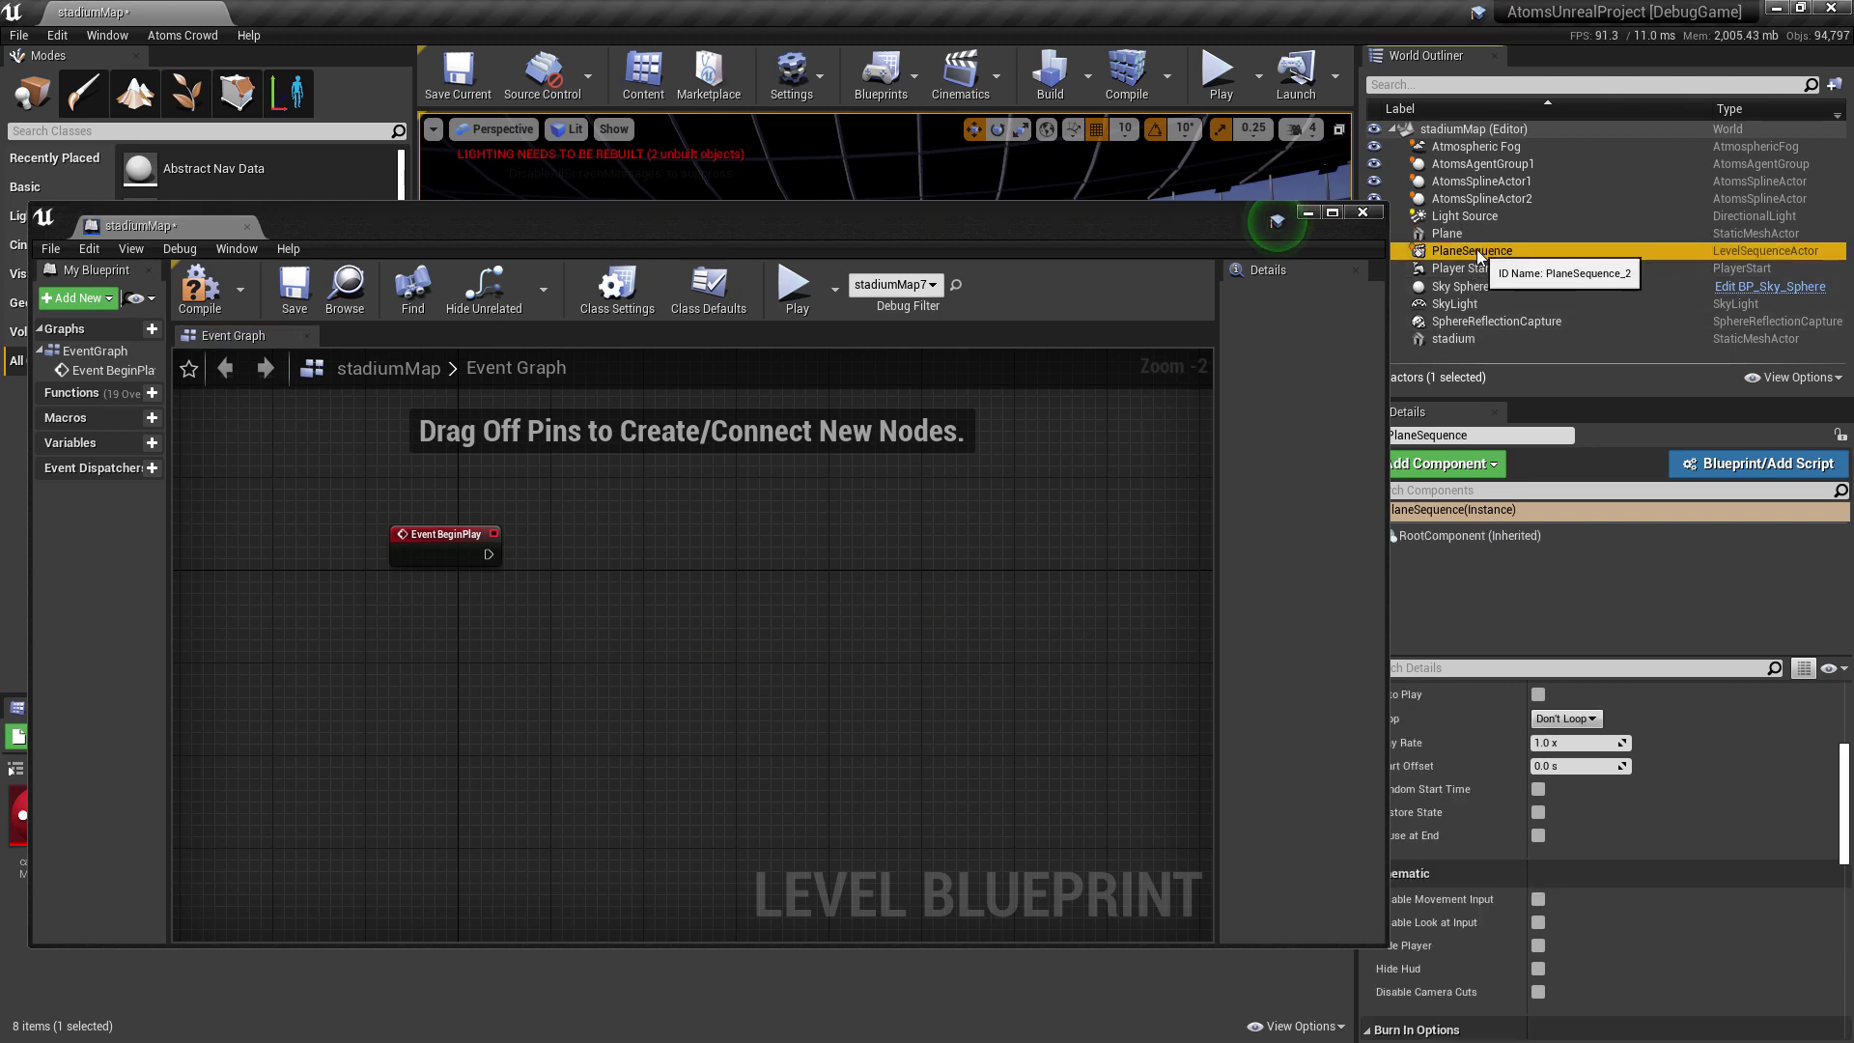
{"action": "right_click", "coordinate": [570, 674]}
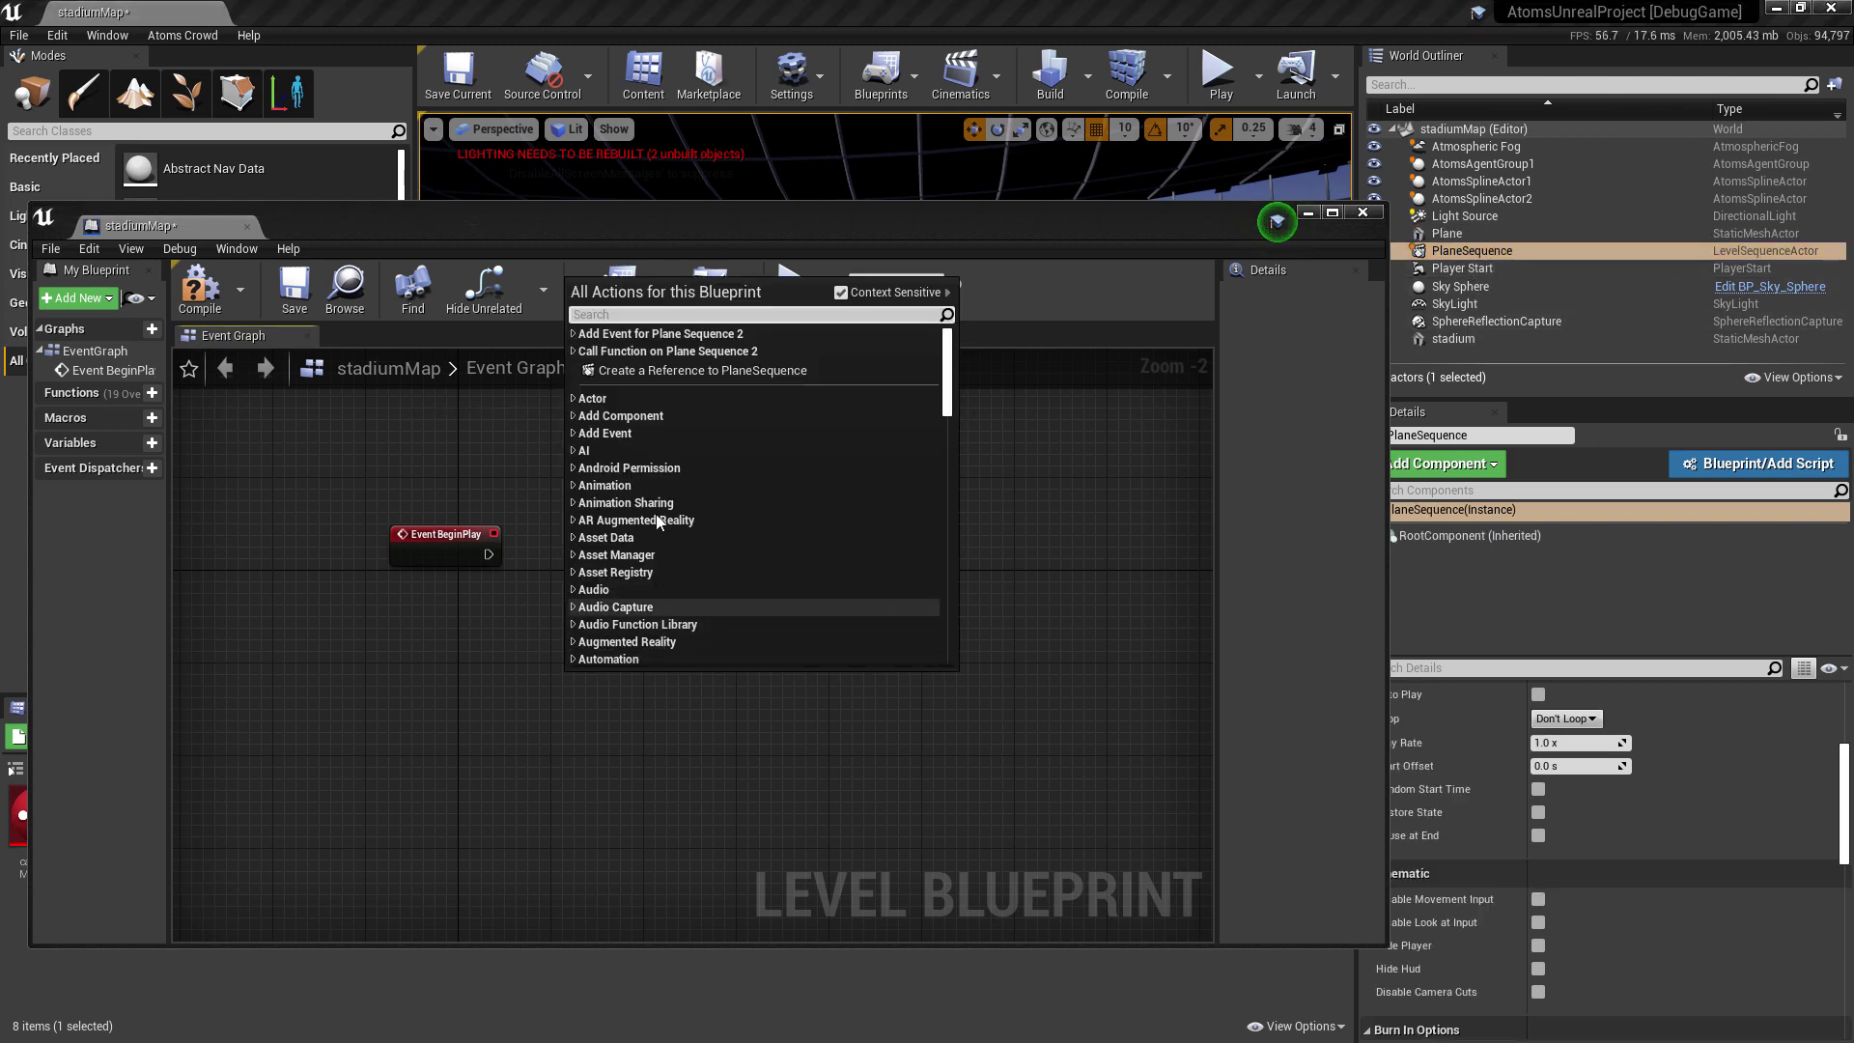
{"action": "left_click", "coordinate": [659, 373]}
Add a Get Sequence Player node fed by the PlaneSequence reference
{"action": "mouse_move", "coordinate": [618, 676]}
{"action": "left_mouse_down"}
{"action": "mouse_move", "coordinate": [465, 699]}
{"action": "mouse_move", "coordinate": [603, 677]}
{"action": "left_mouse_up"}
{"action": "type", "text": "gets"}
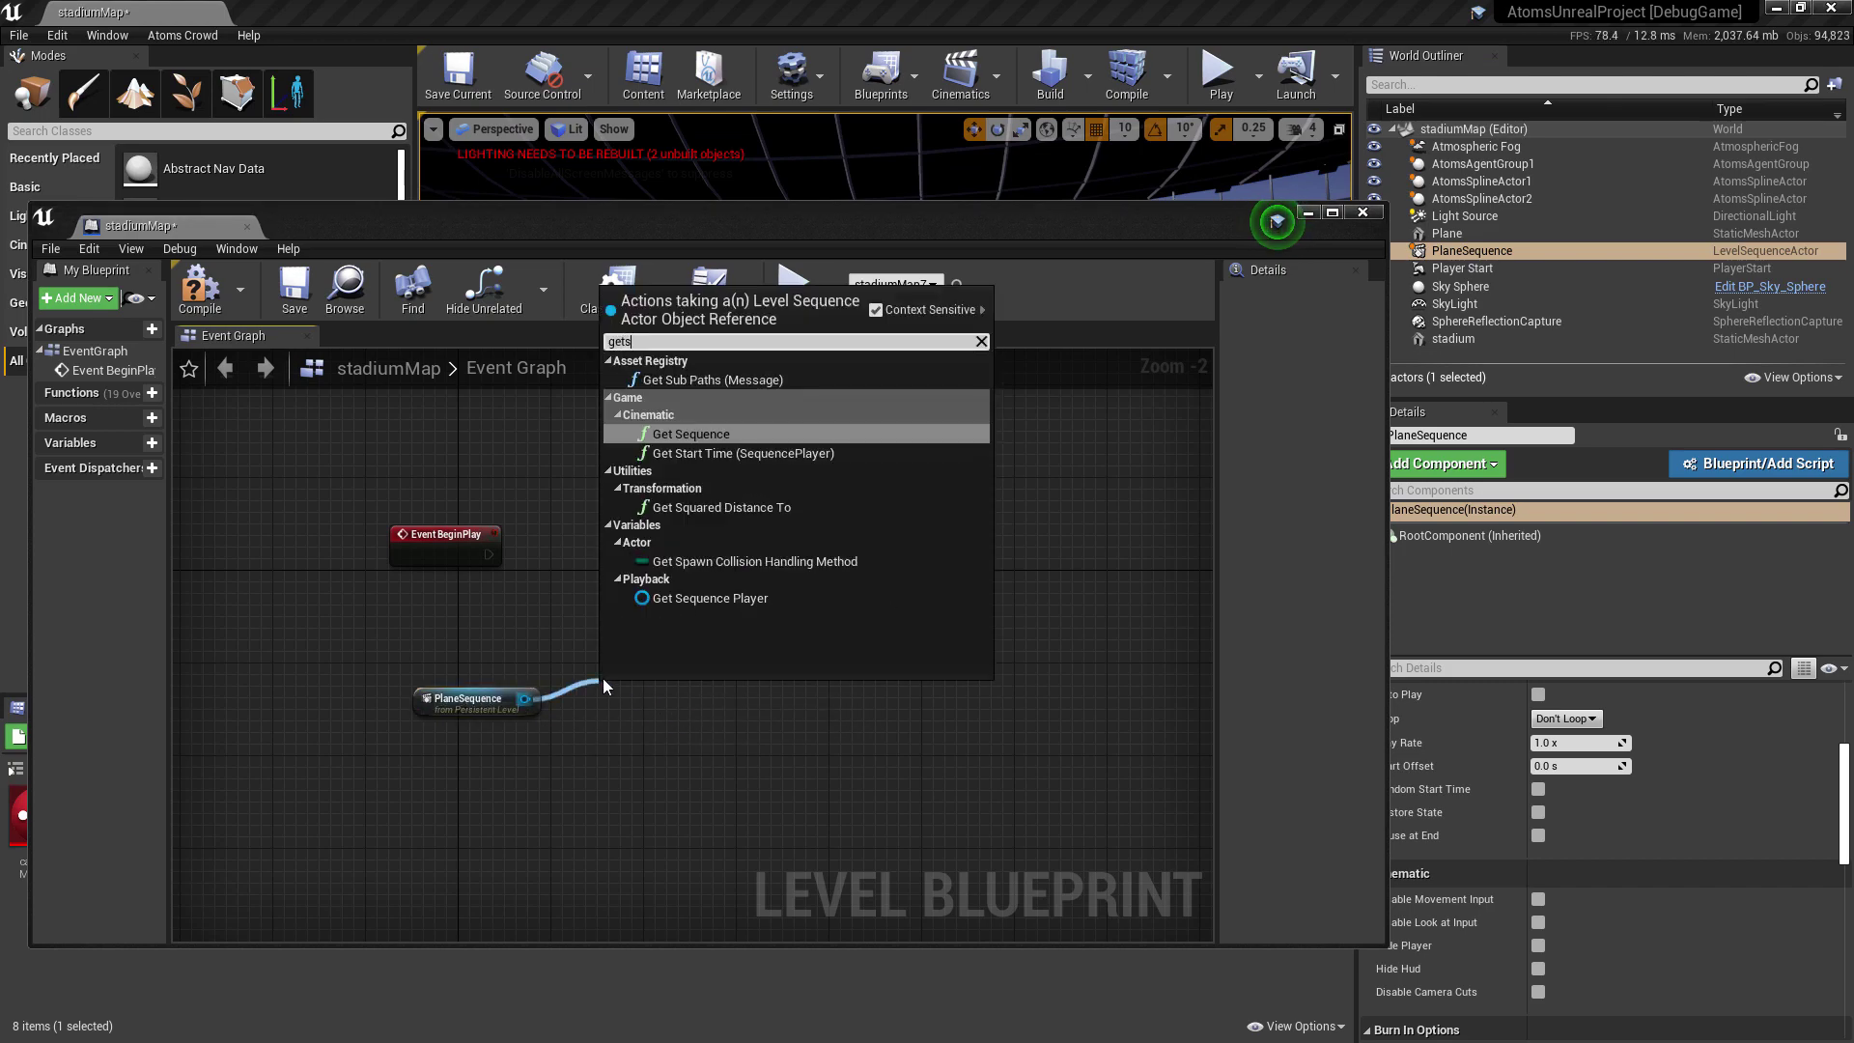
{"action": "key", "text": "BackSpace"}
{"action": "type", "text": "Sequence Pl"}
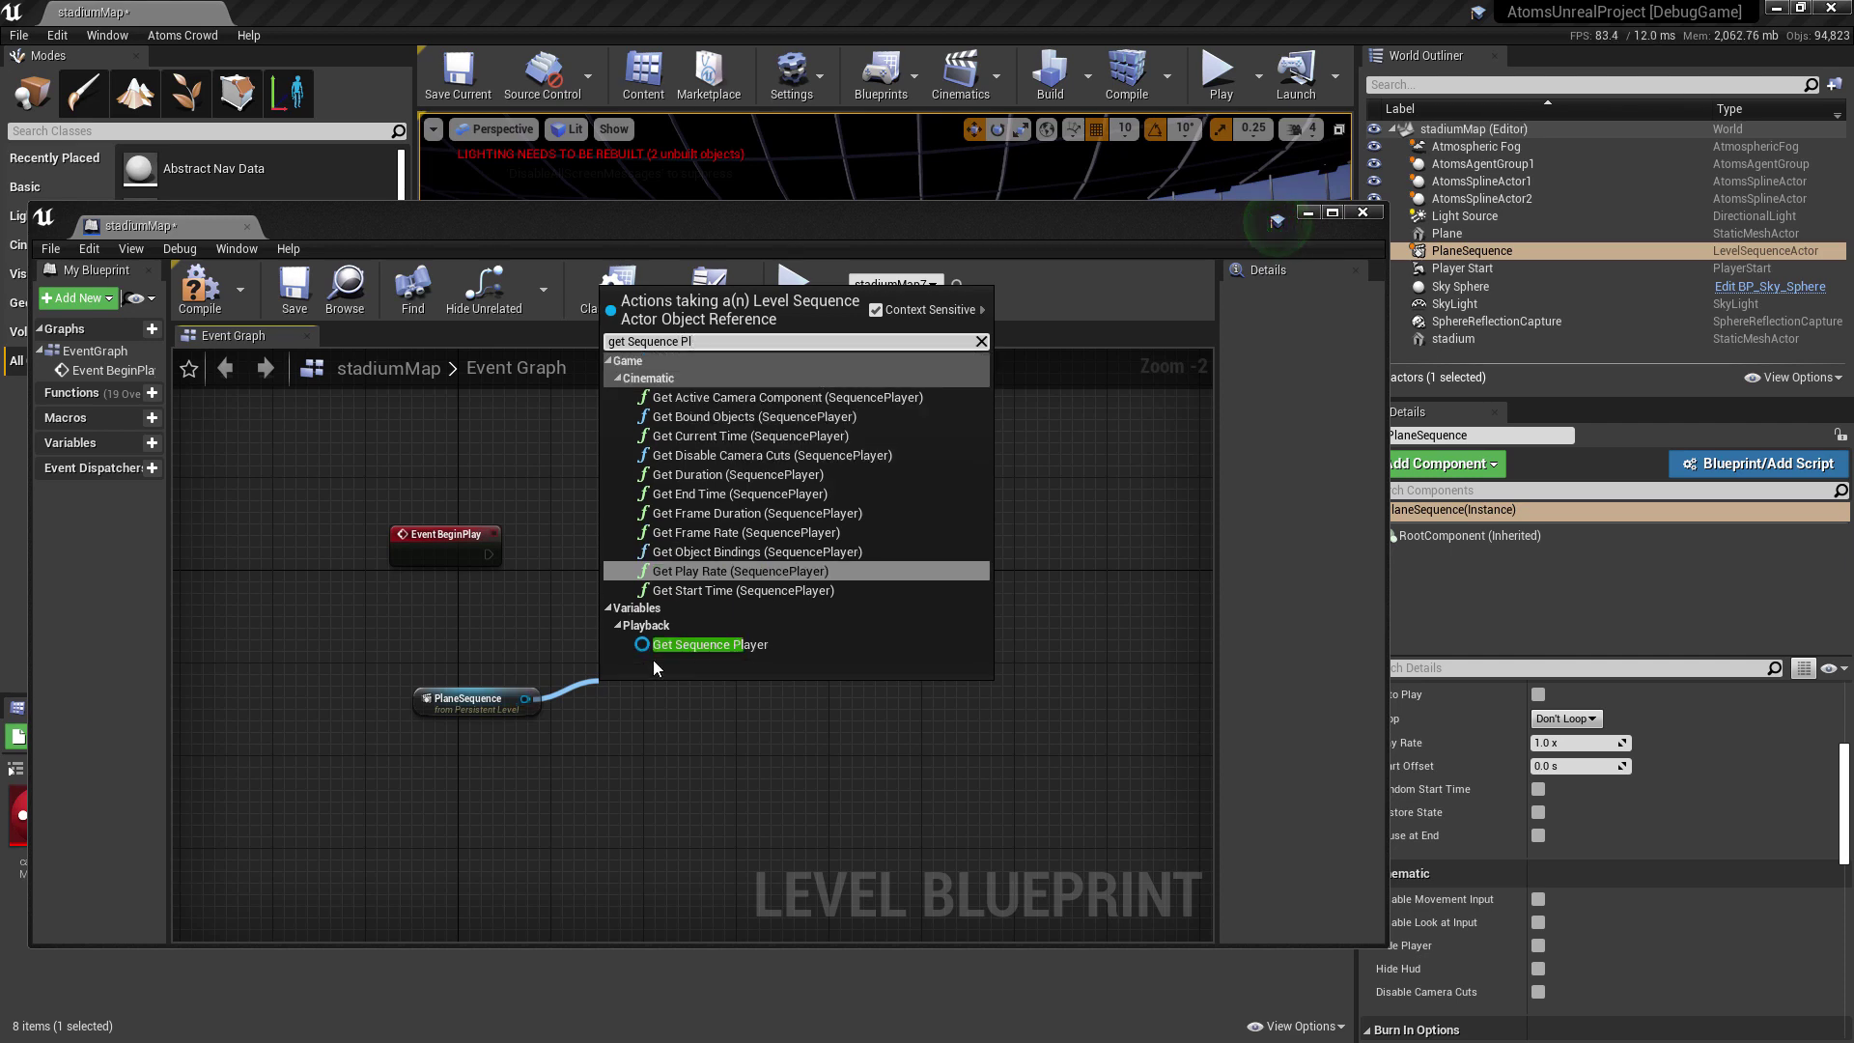
{"action": "left_click", "coordinate": [675, 654]}
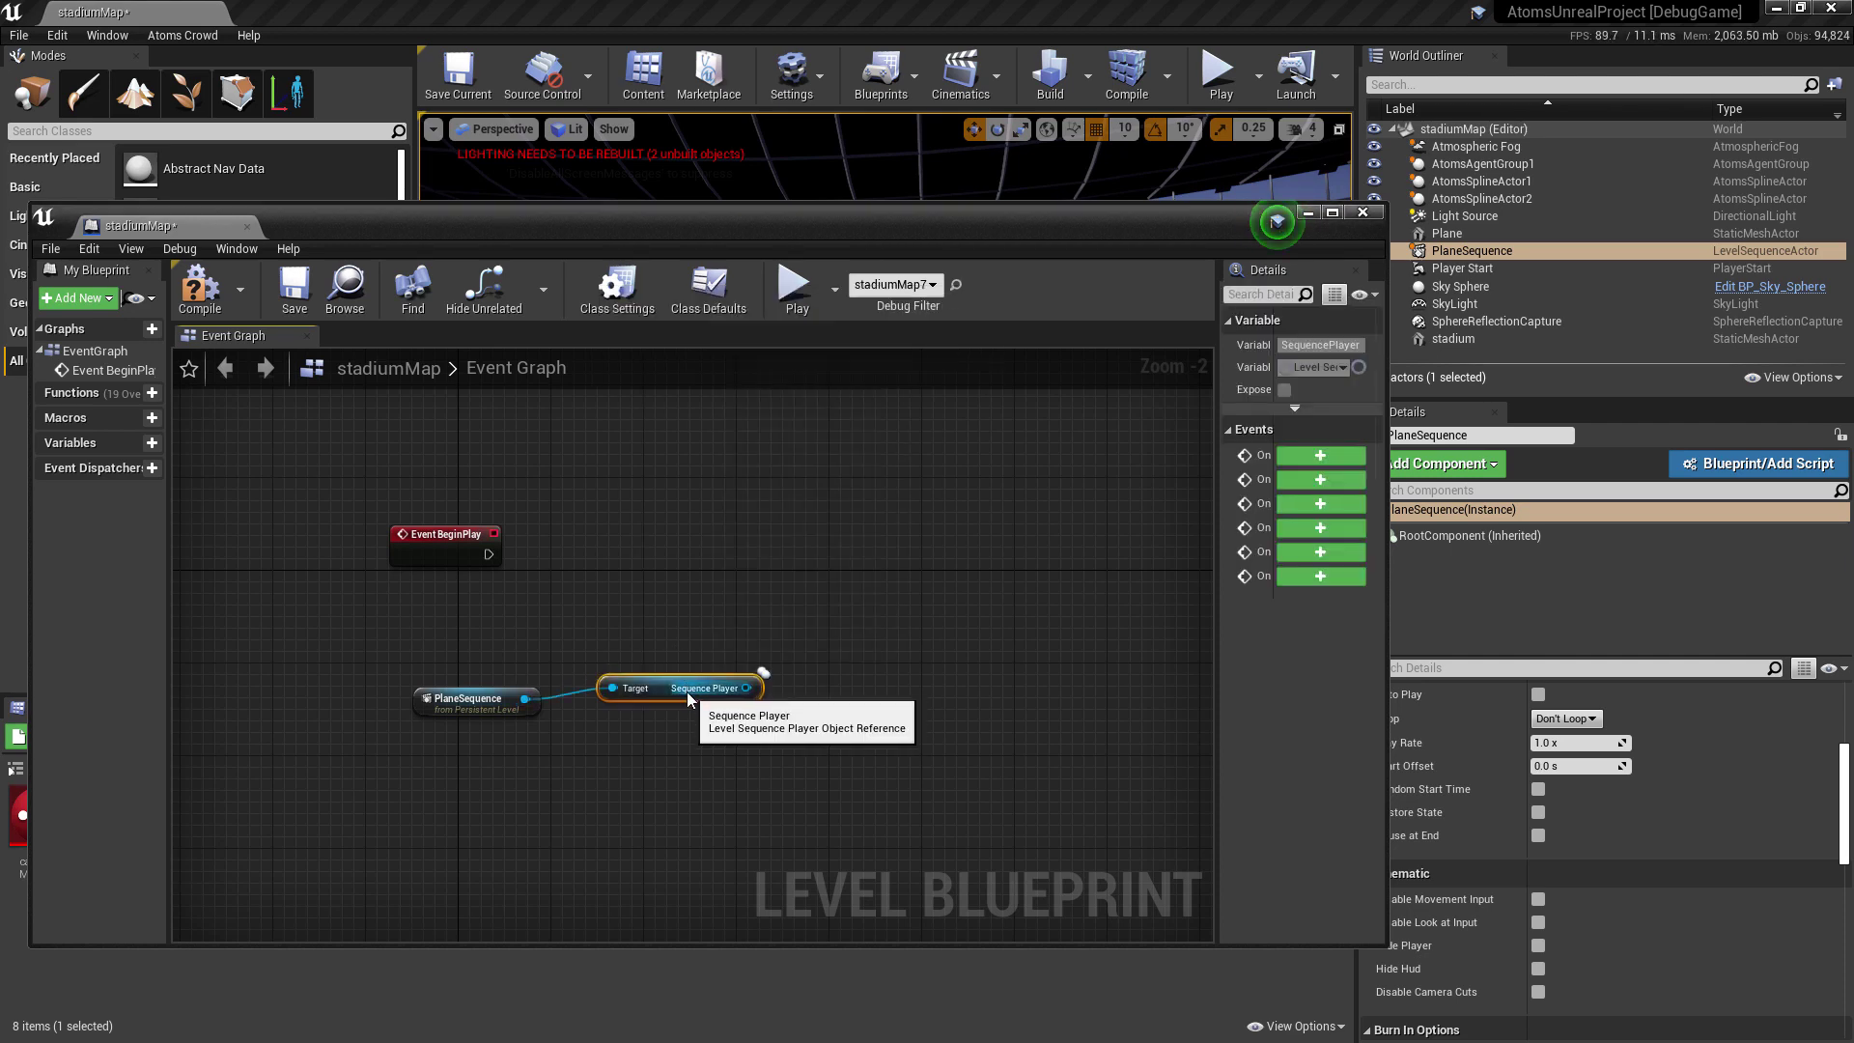
Add a Play node targeting the Sequence Player, connect Event BeginPlay's execution output to it, and compile the blueprint
{"action": "left_click_drag", "start_coordinate": [747, 688], "coordinate": [849, 639]}
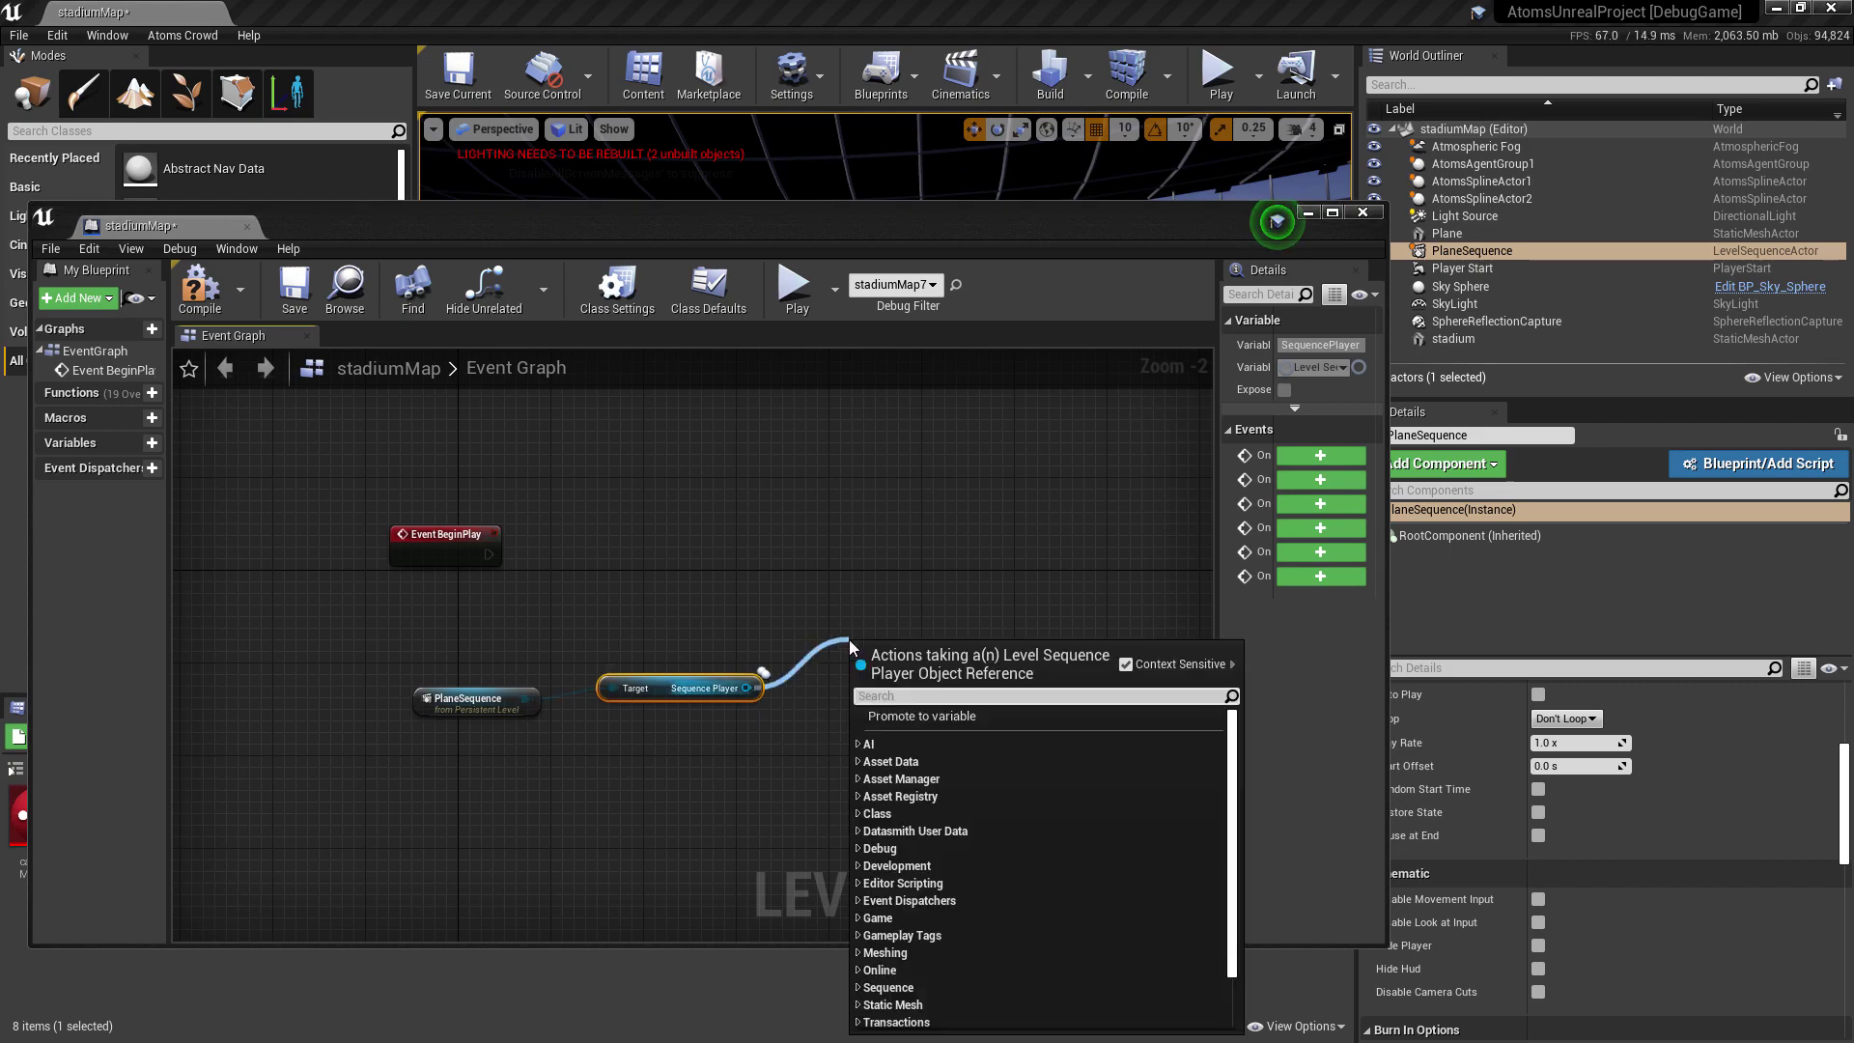
{"action": "type", "text": "Pla"}
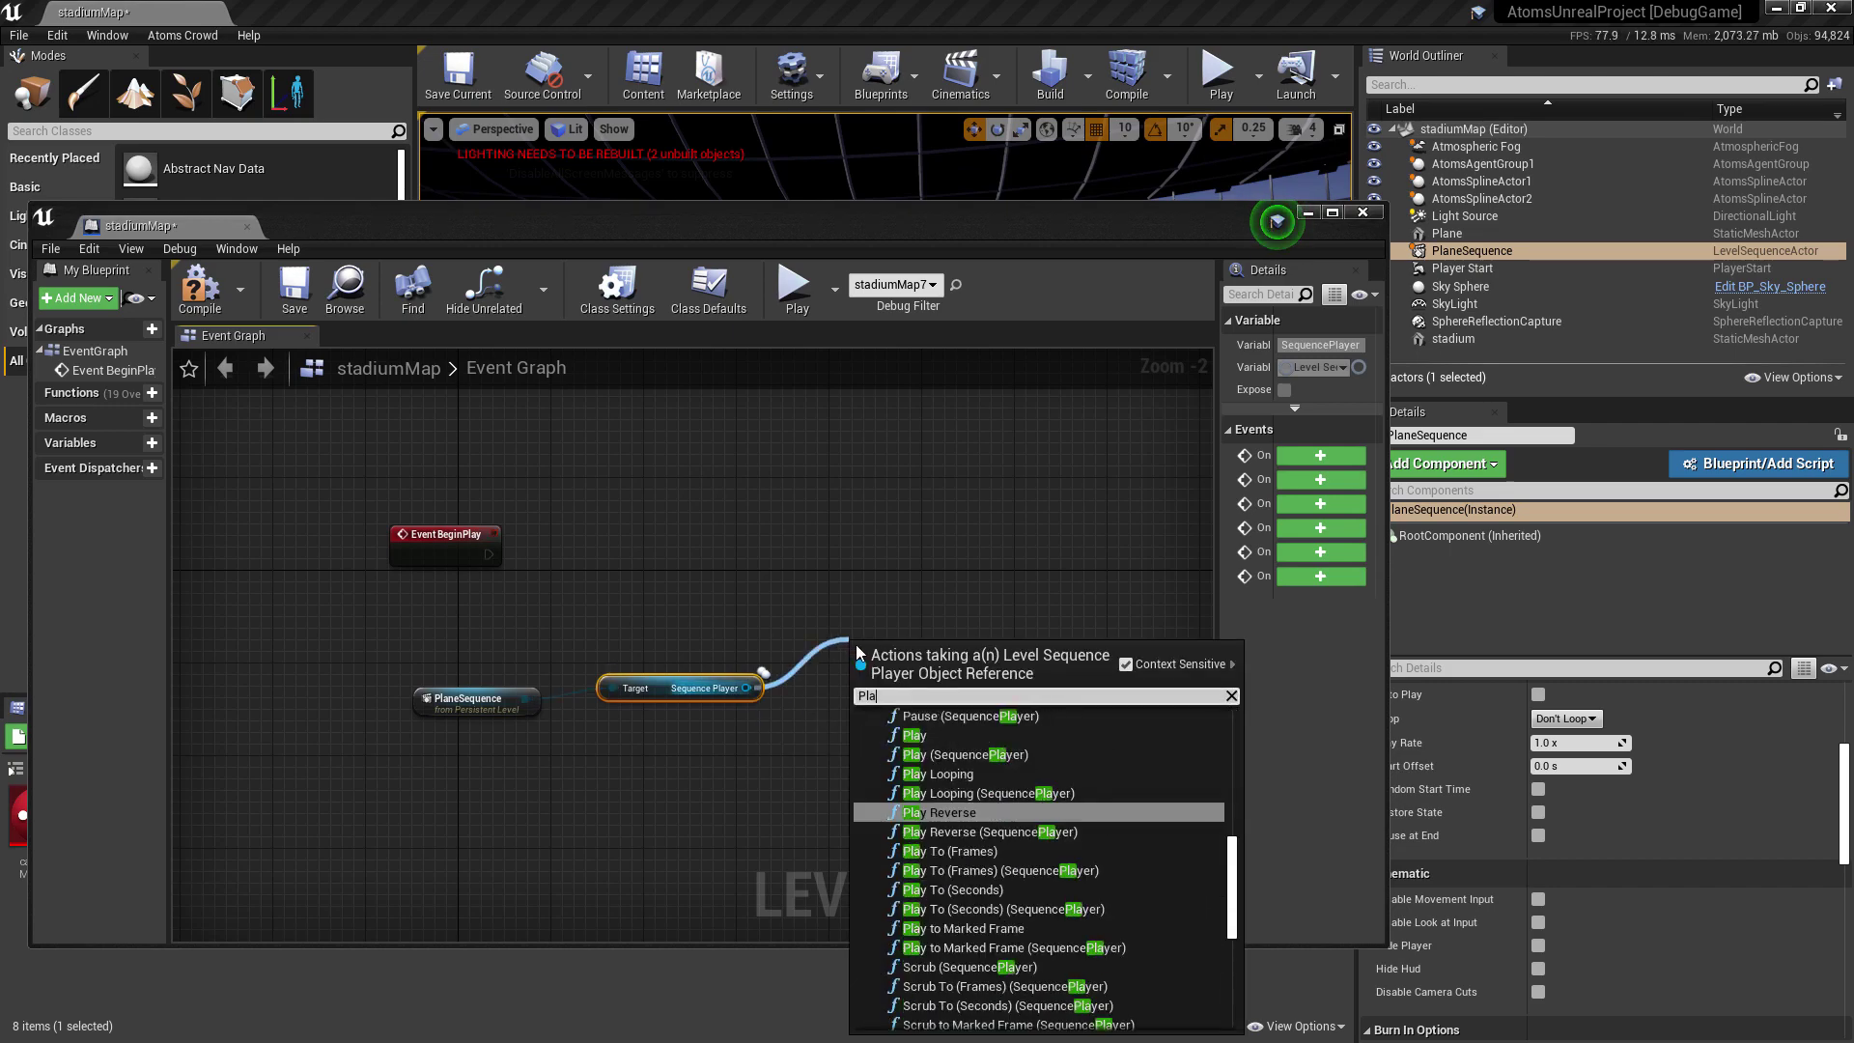
{"action": "left_click", "coordinate": [915, 736]}
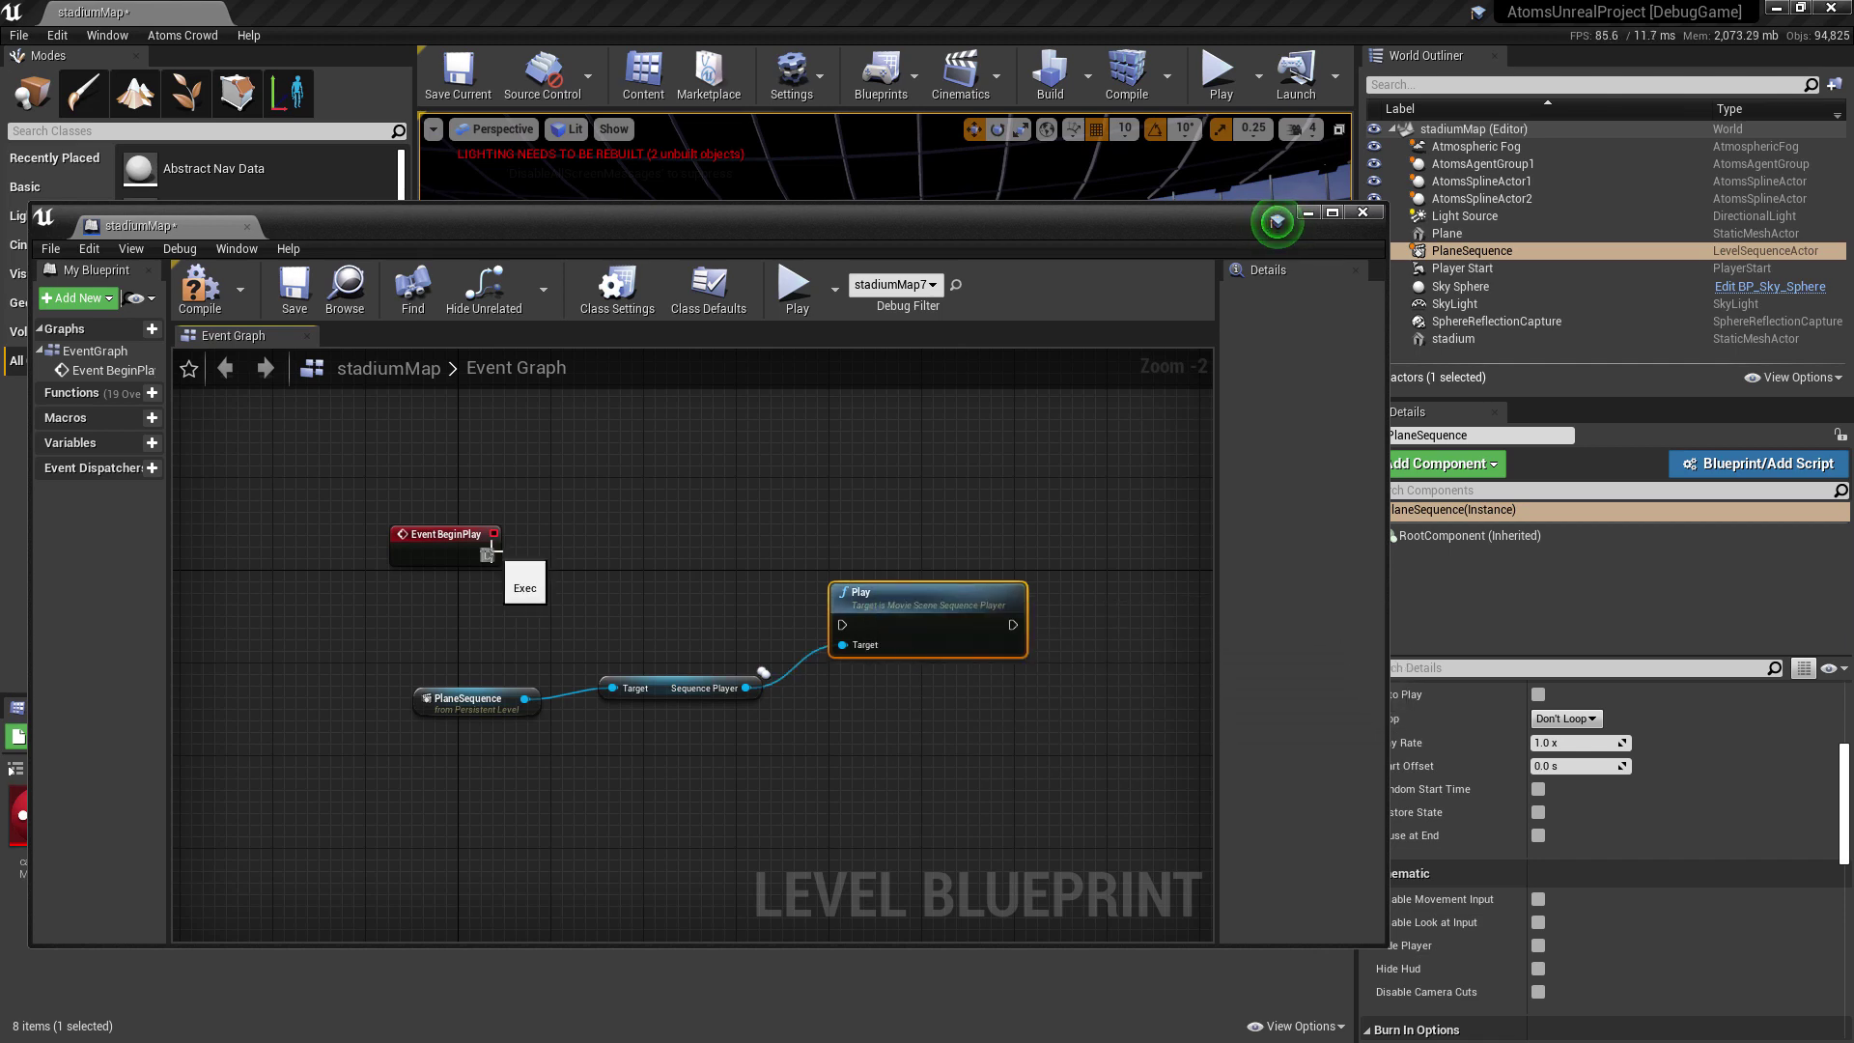
{"action": "left_click_drag", "start_coordinate": [487, 555], "coordinate": [842, 625]}
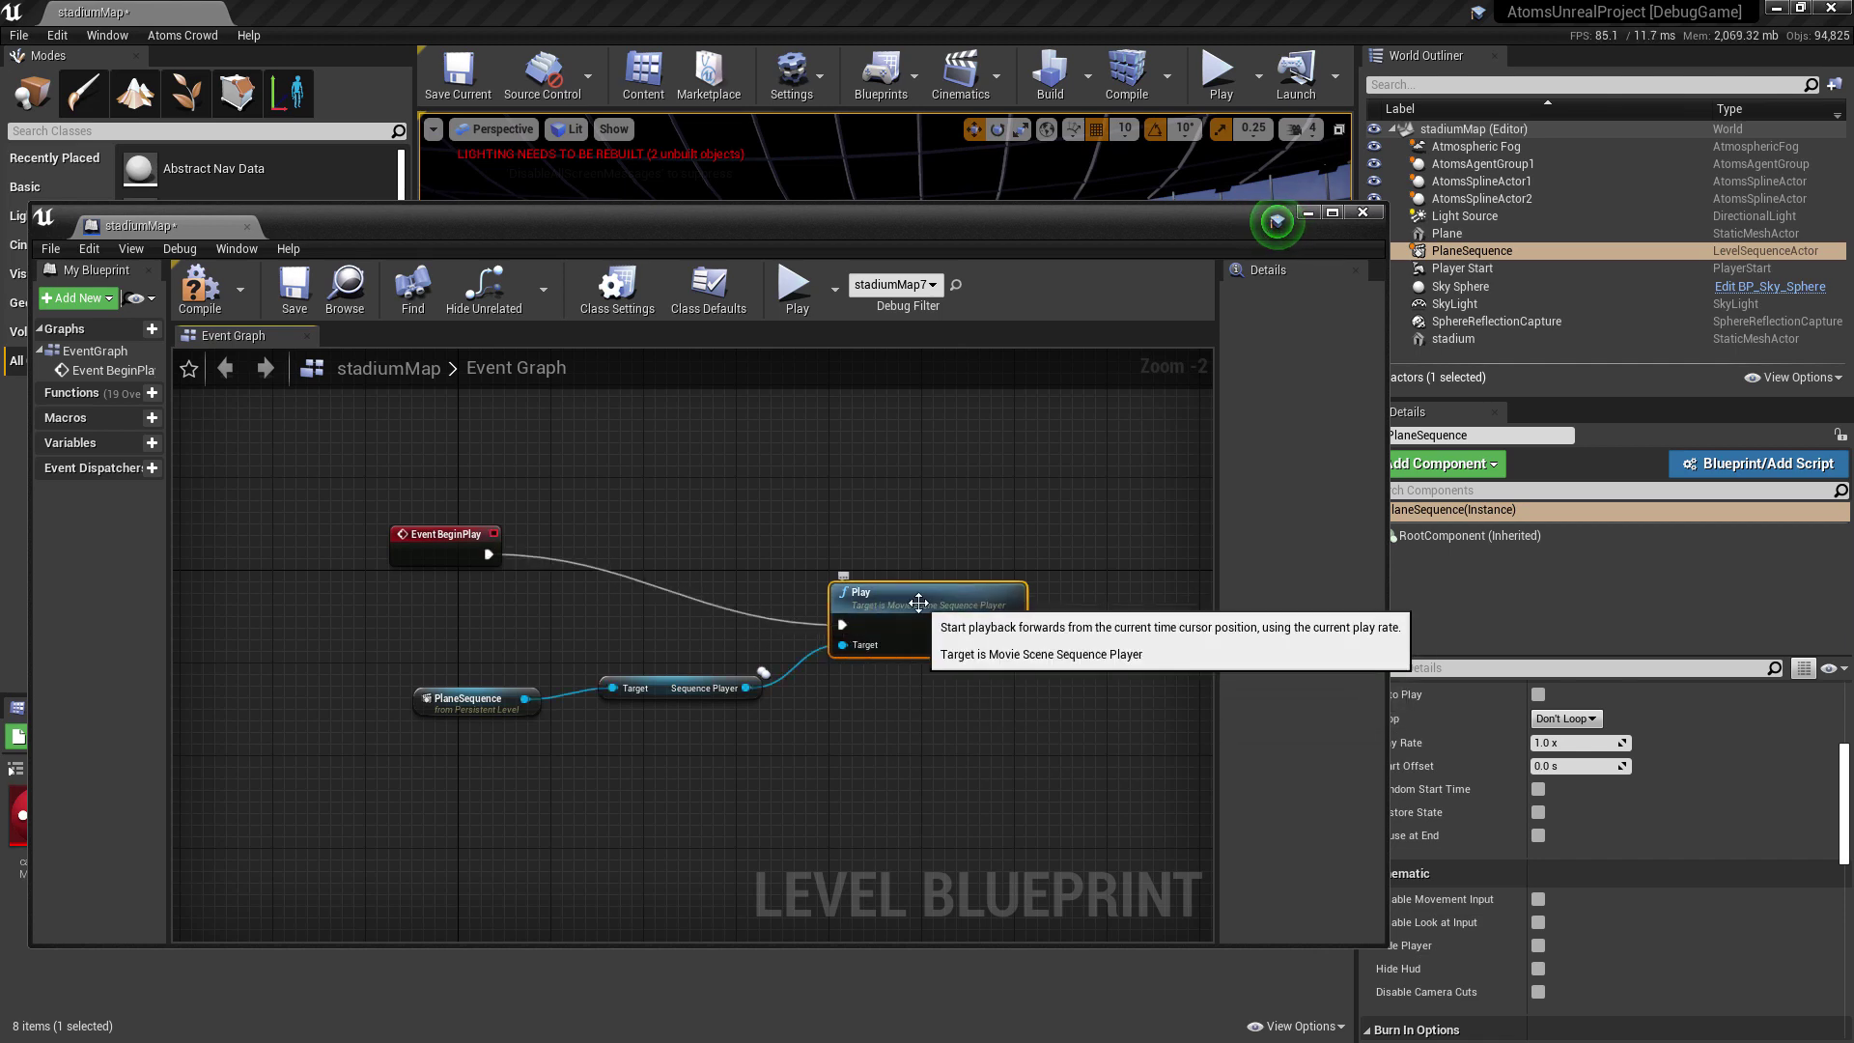
{"action": "left_click", "coordinate": [200, 289]}
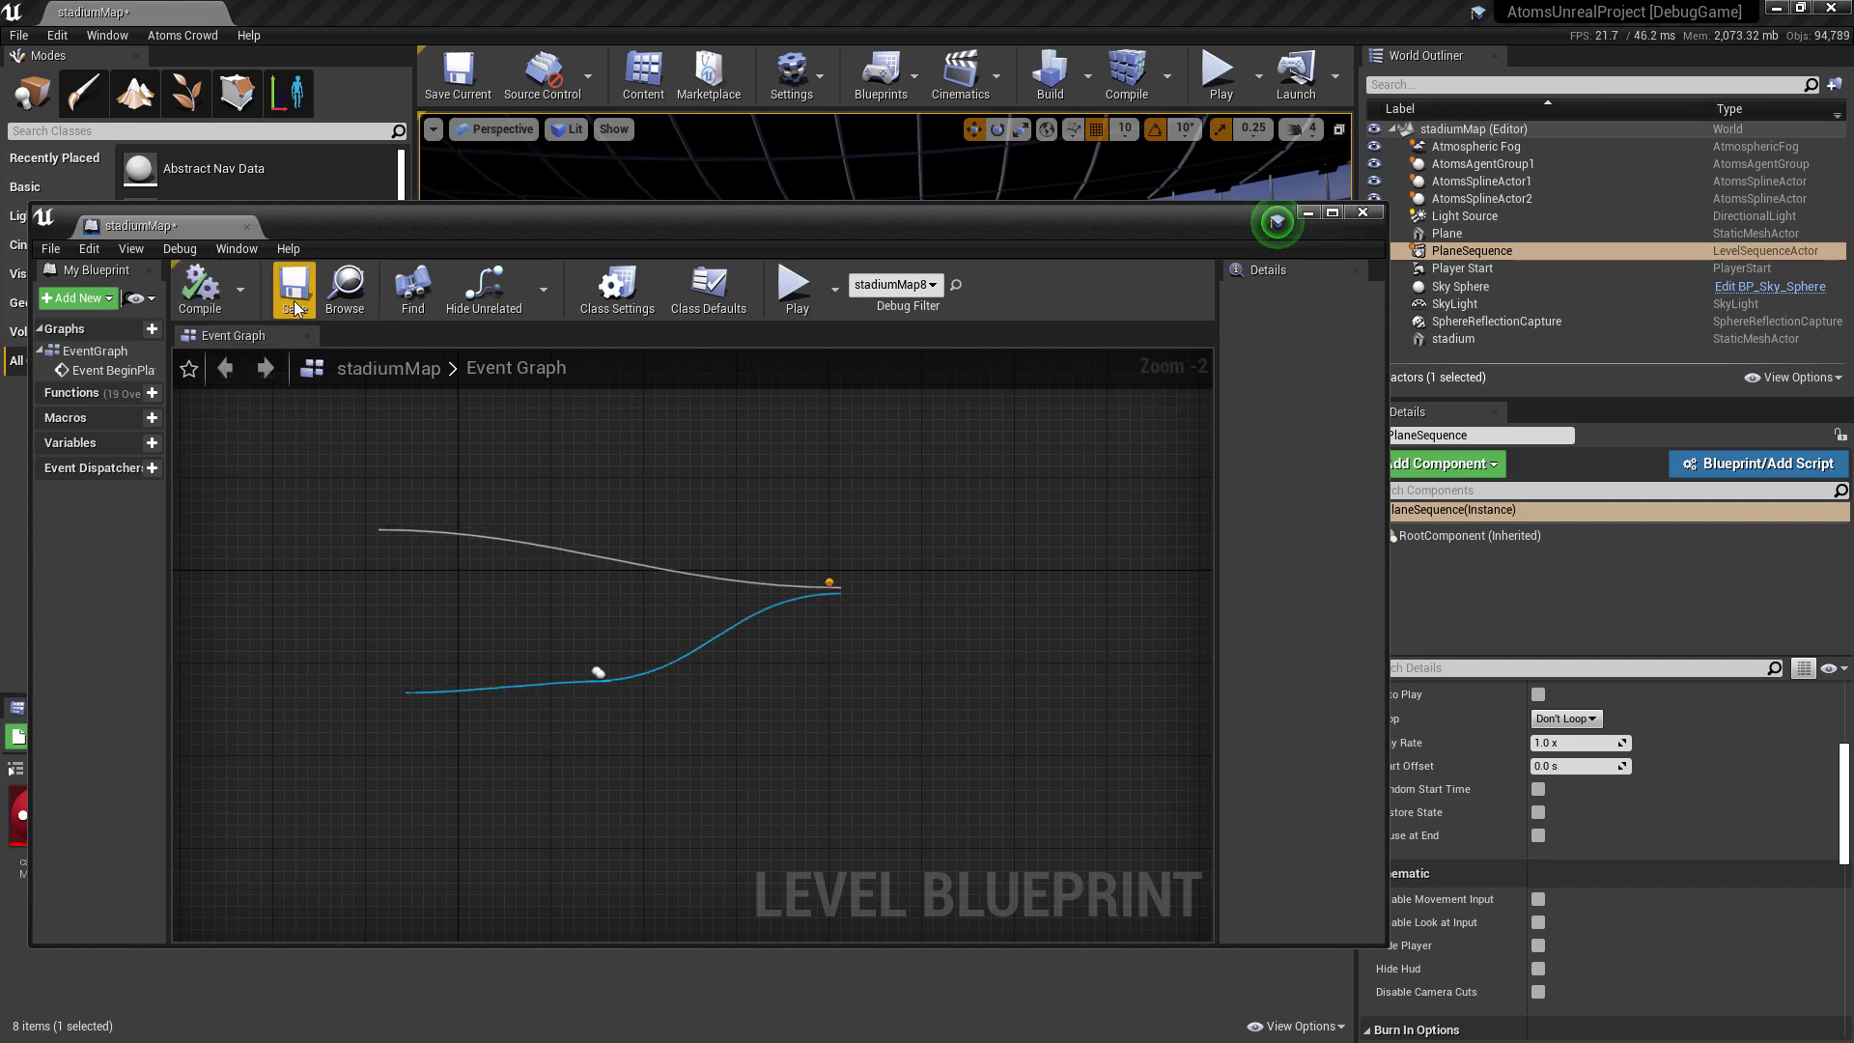
Move the blueprint window off the viewport, play the level to check the plane sequence, and stop the run
{"action": "left_click_drag", "start_coordinate": [1245, 224], "coordinate": [2, 193]}
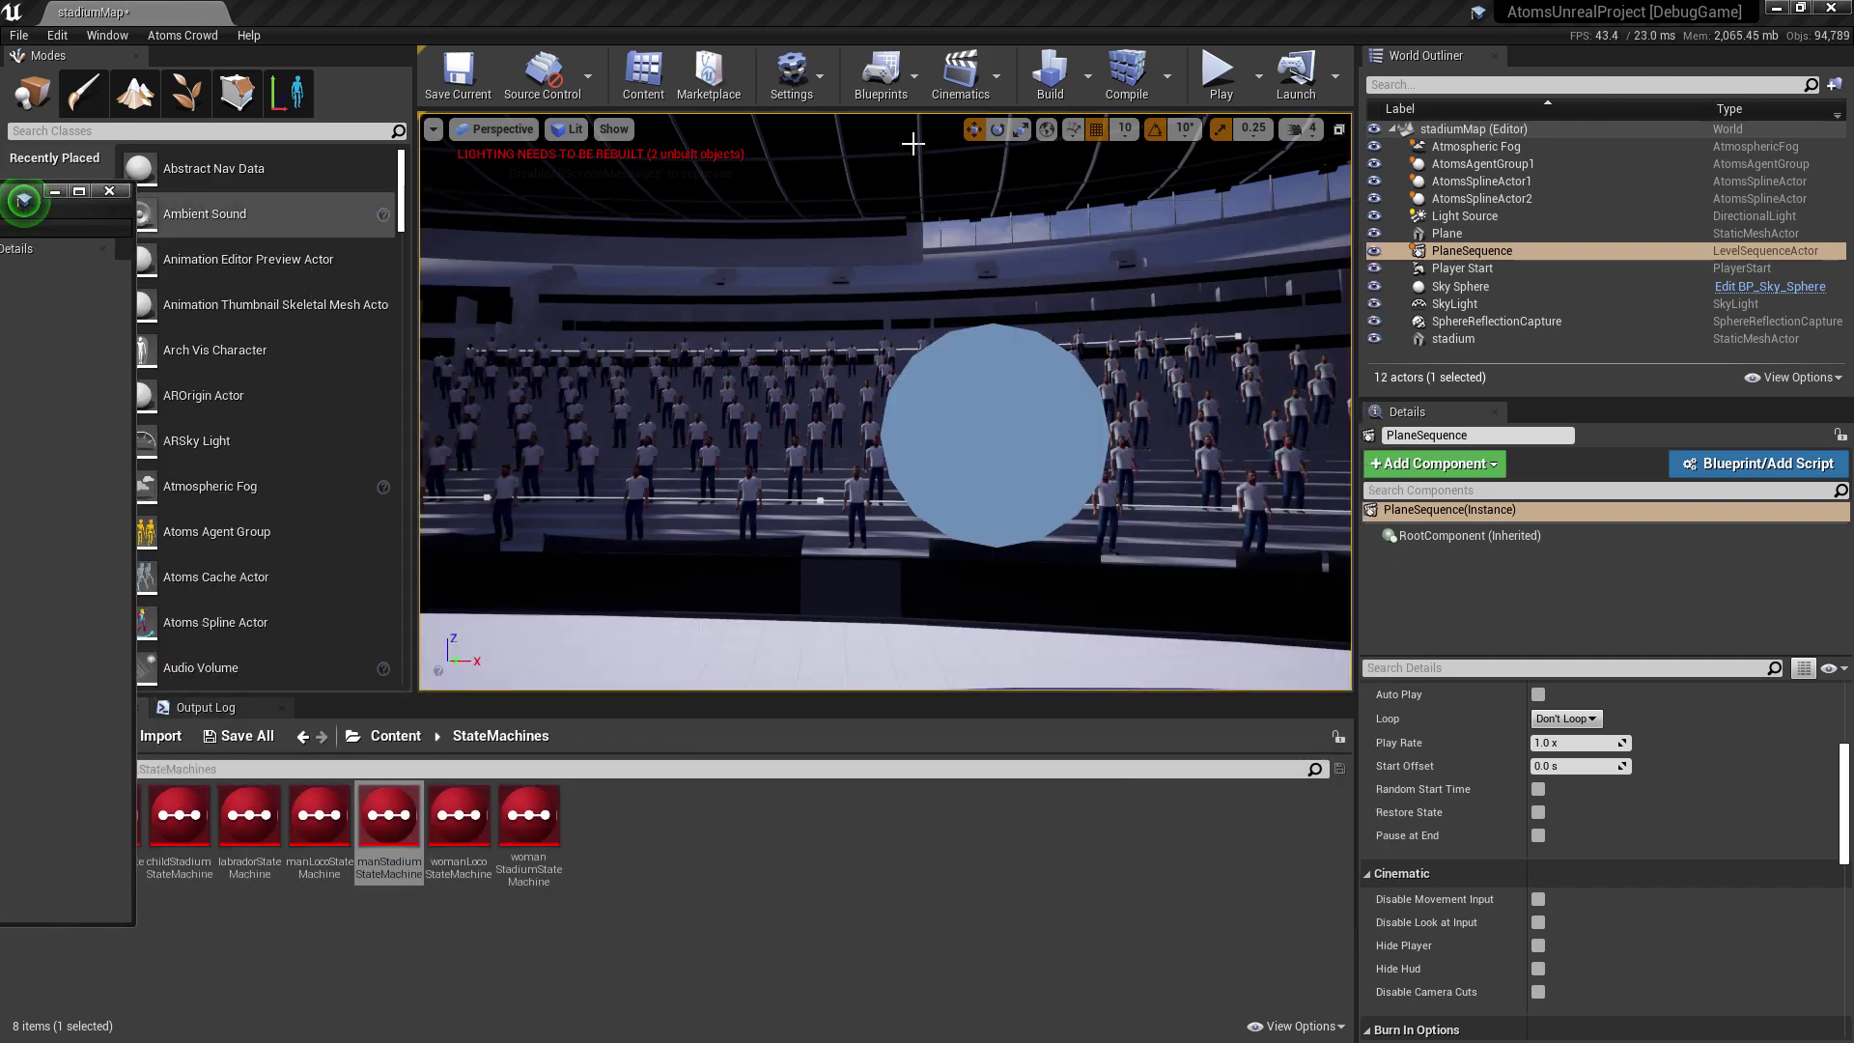
{"action": "left_click", "coordinate": [1218, 75]}
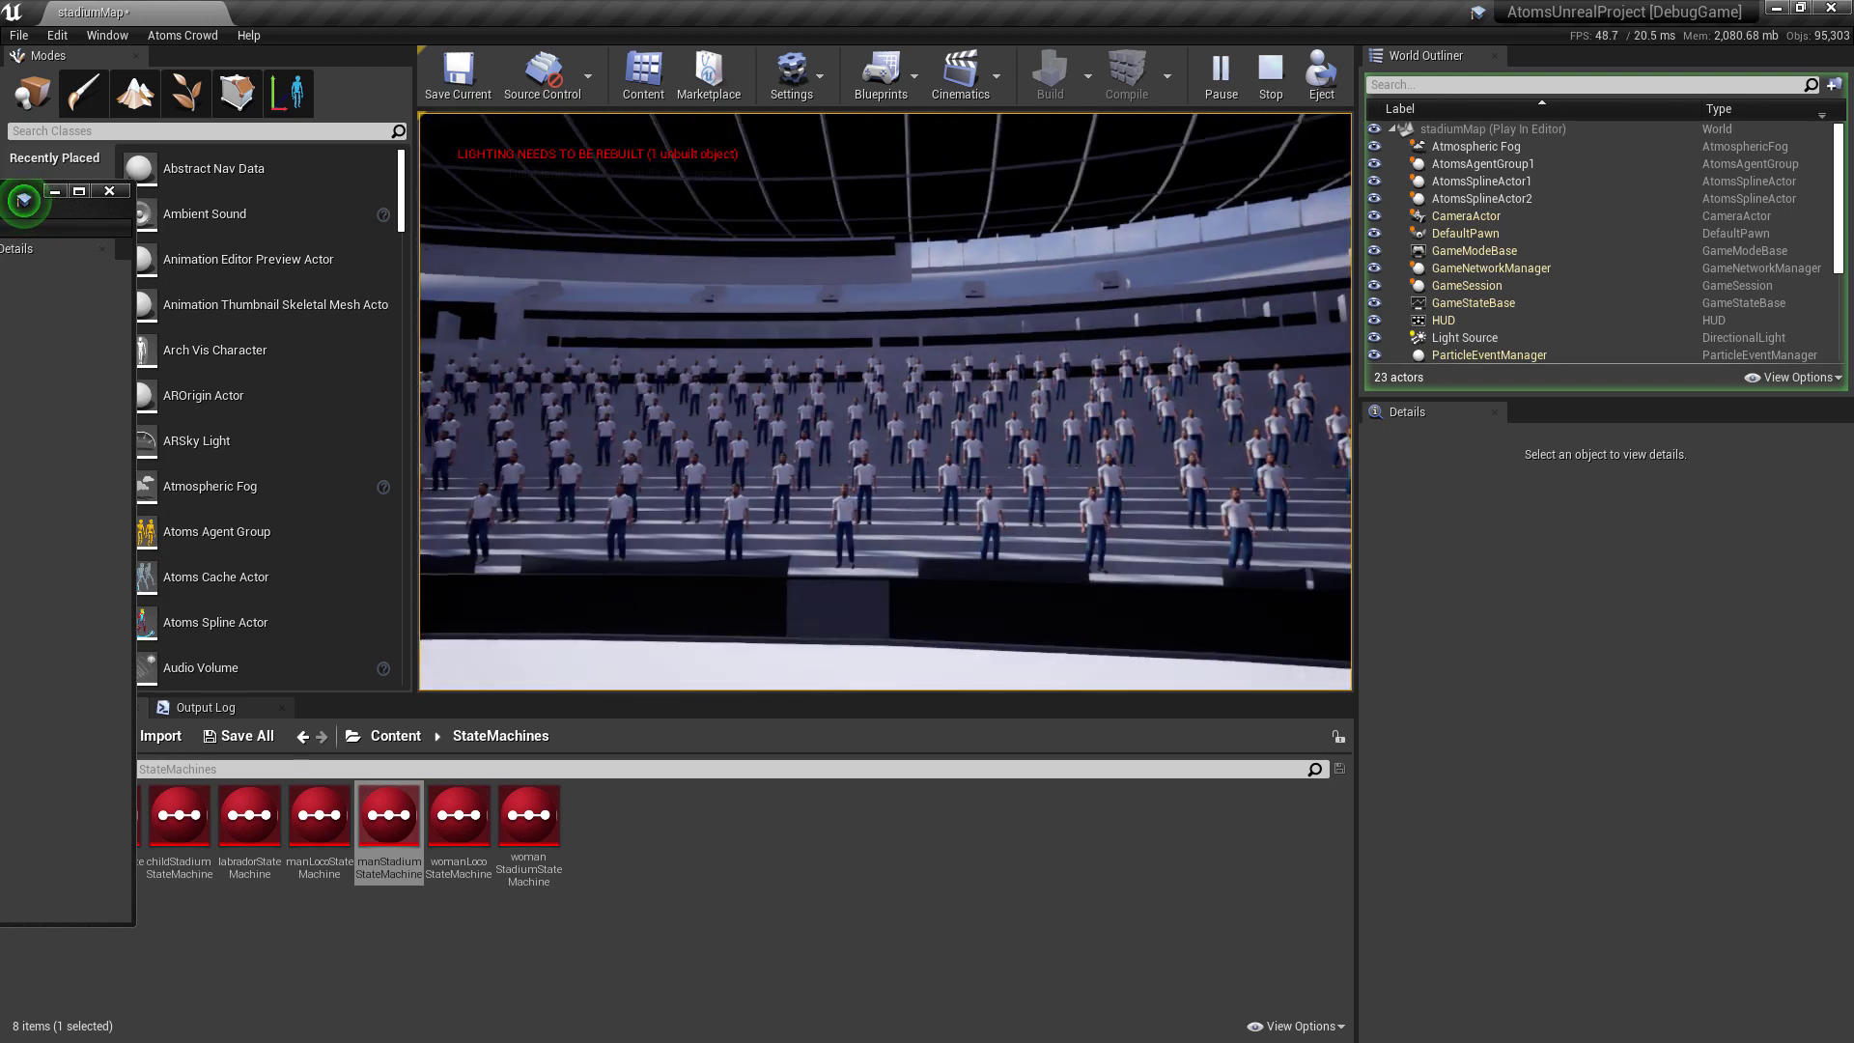
{"action": "left_click", "coordinate": [25, 200]}
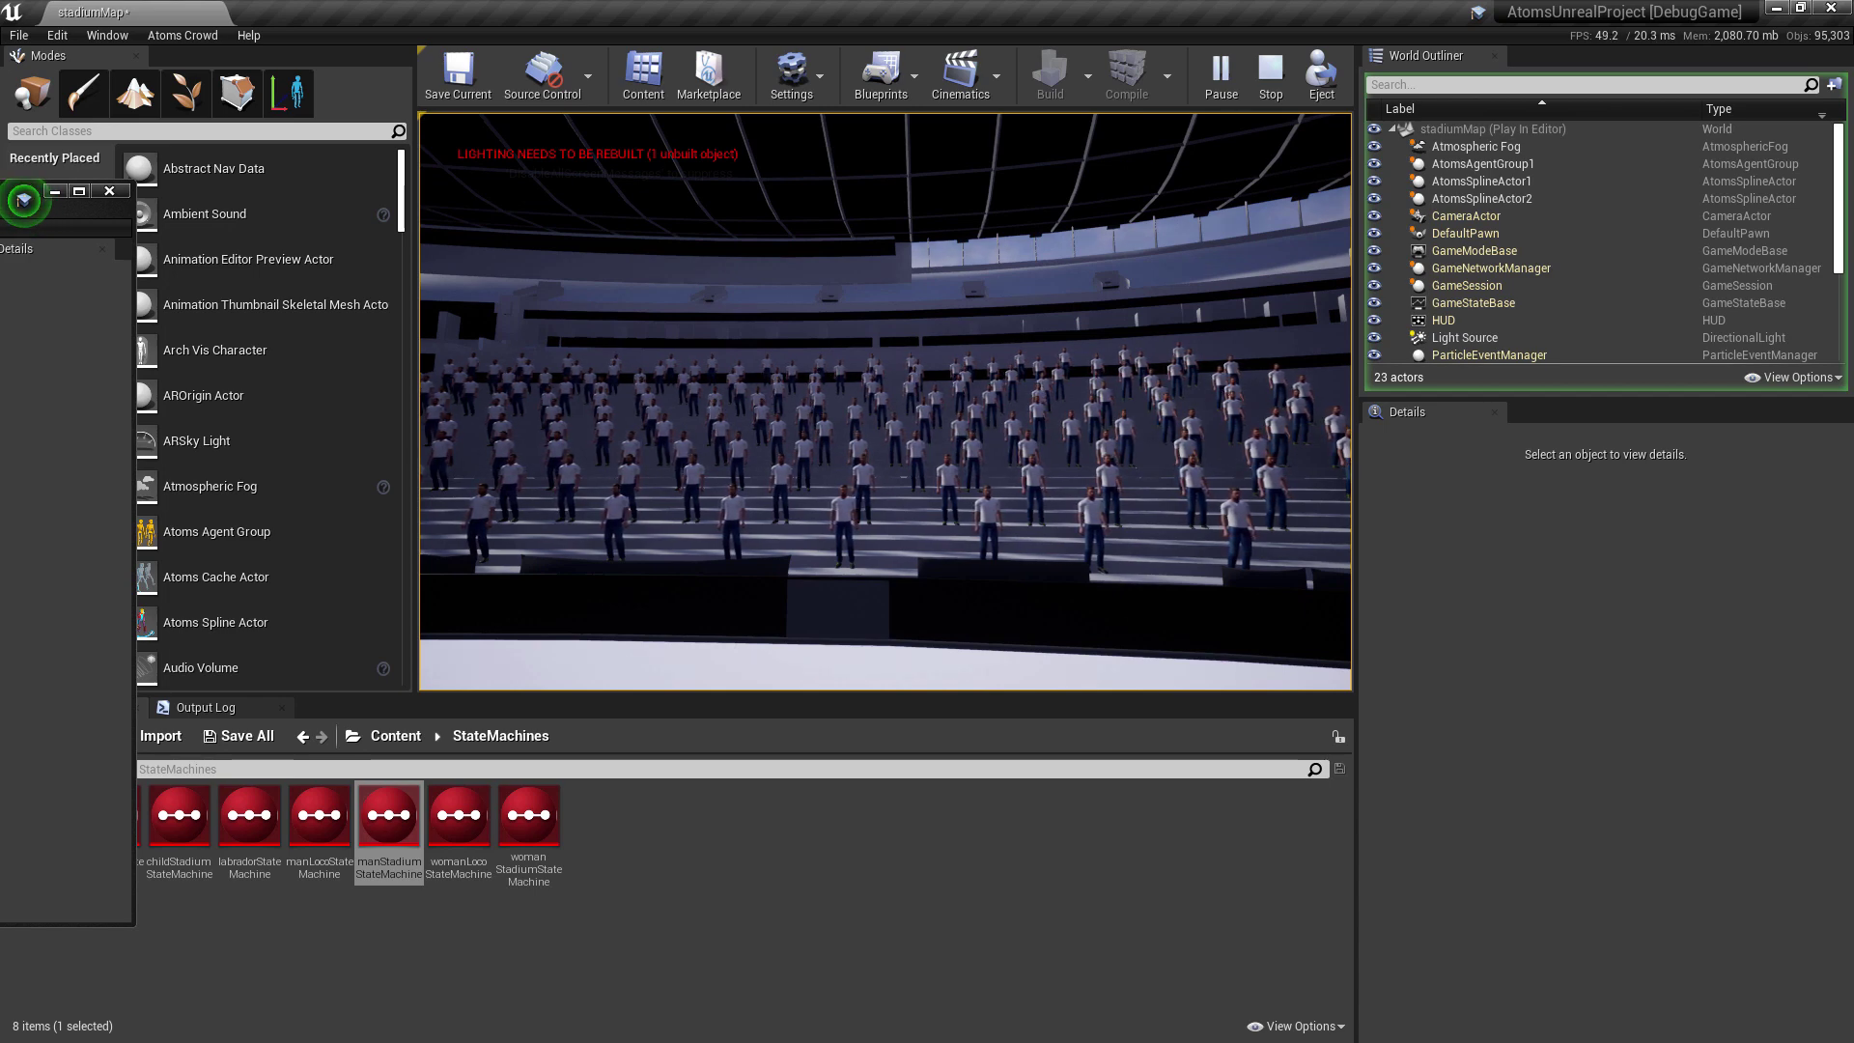
{"action": "key", "text": "Escape"}
Bring the Level Blueprint window back over the editor and add an Event Tick from the overridable functions
{"action": "left_click", "coordinate": [79, 190]}
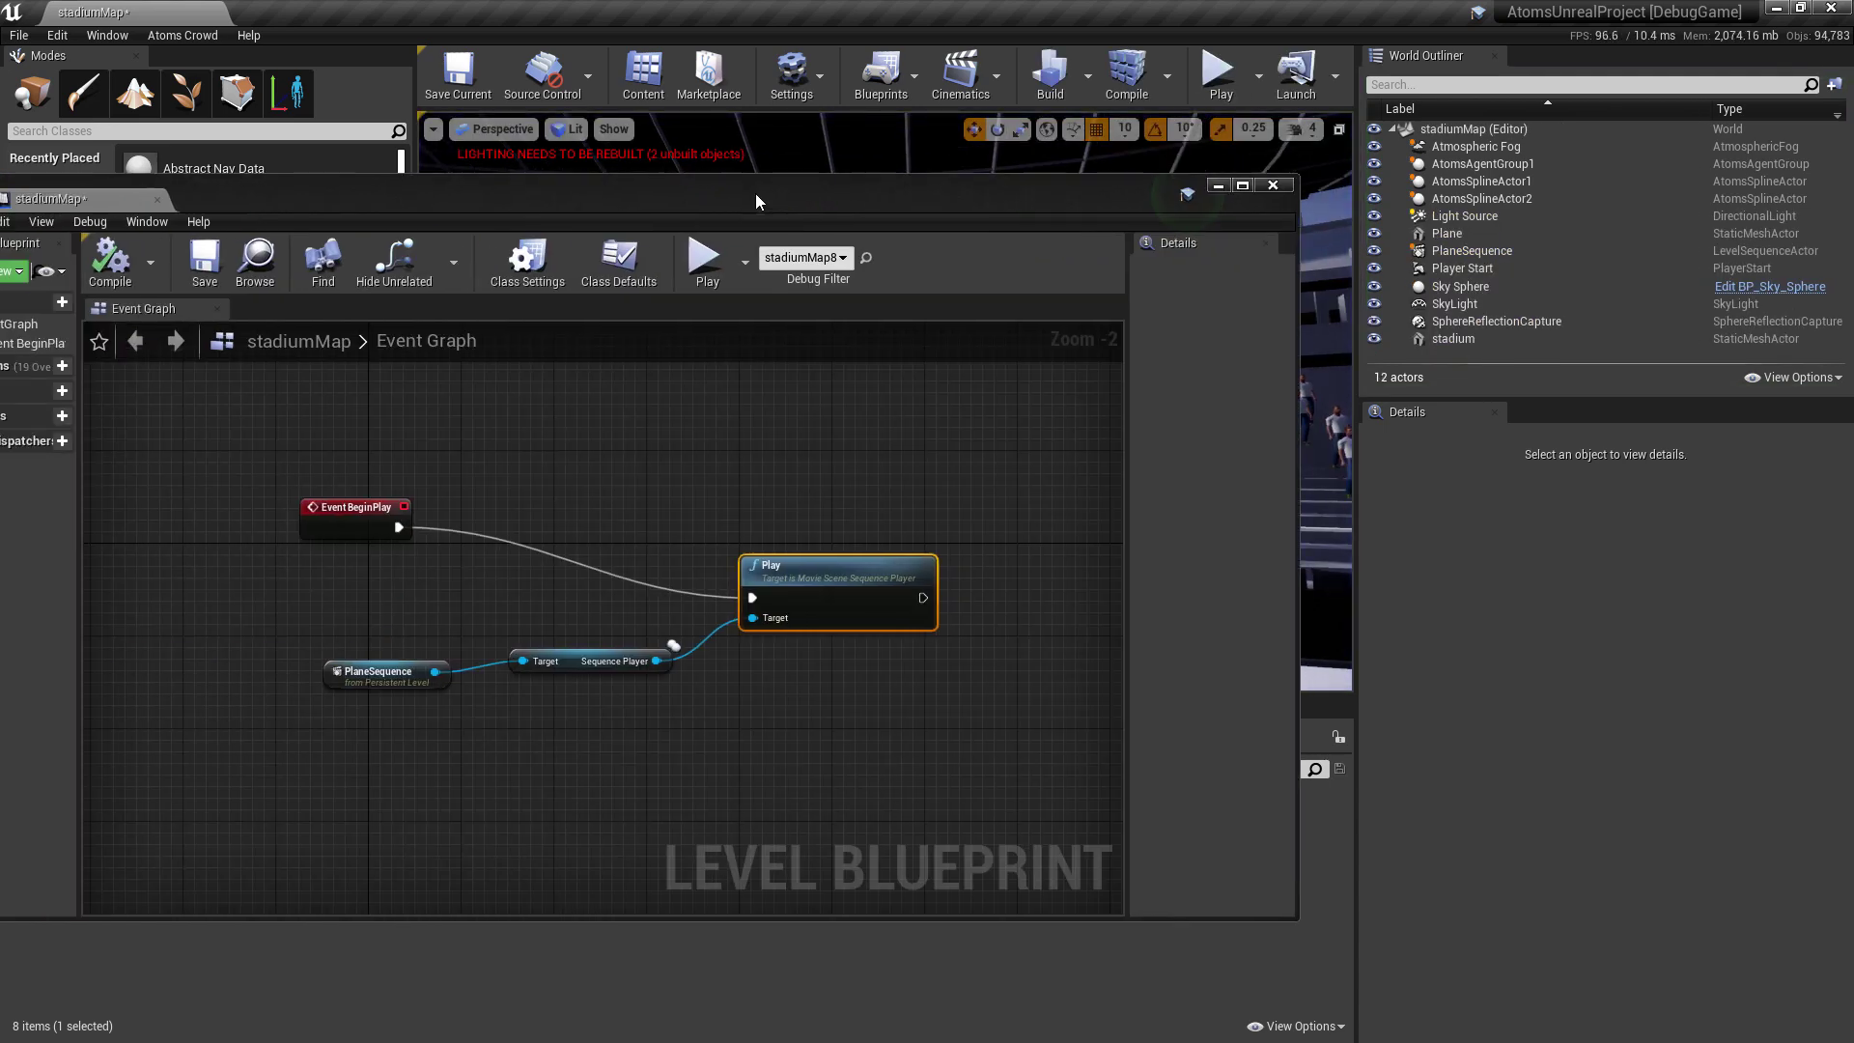
{"action": "scroll", "coordinate": [881, 713], "scroll_direction": "down", "scroll_amount": 1}
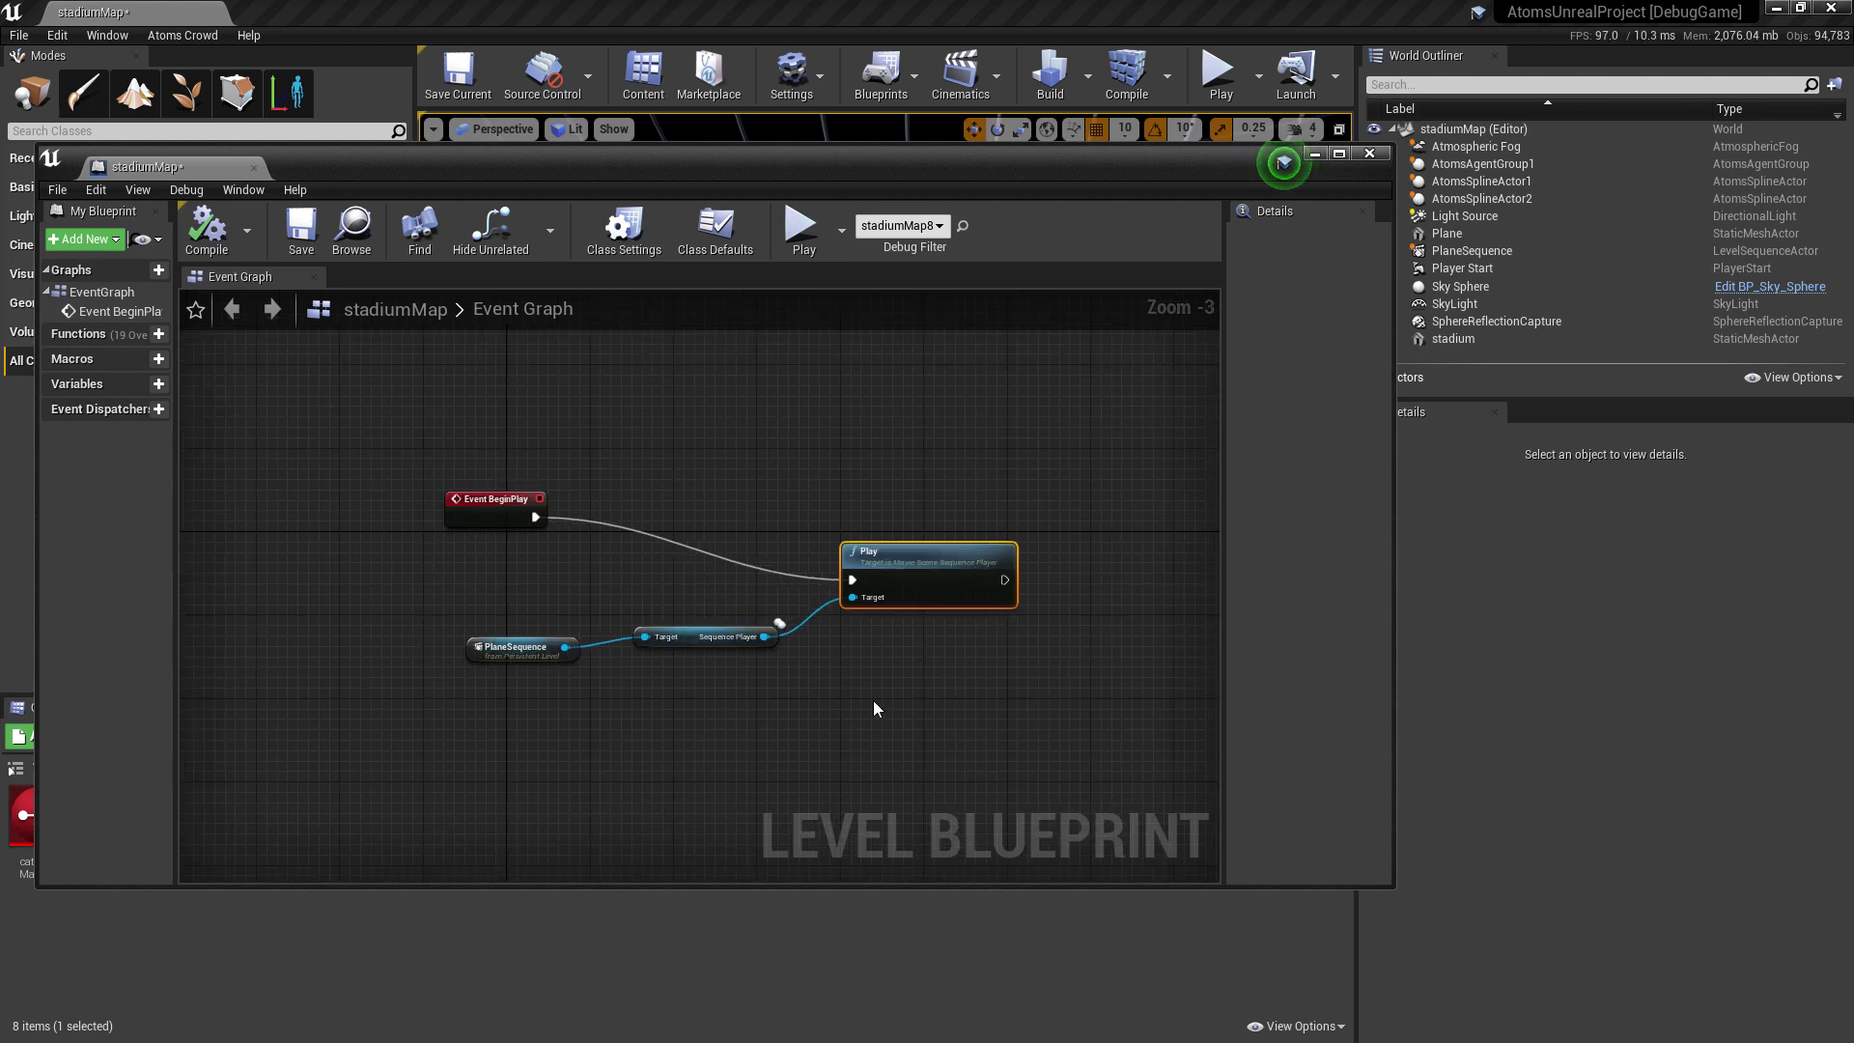
{"action": "left_click", "coordinate": [874, 703]}
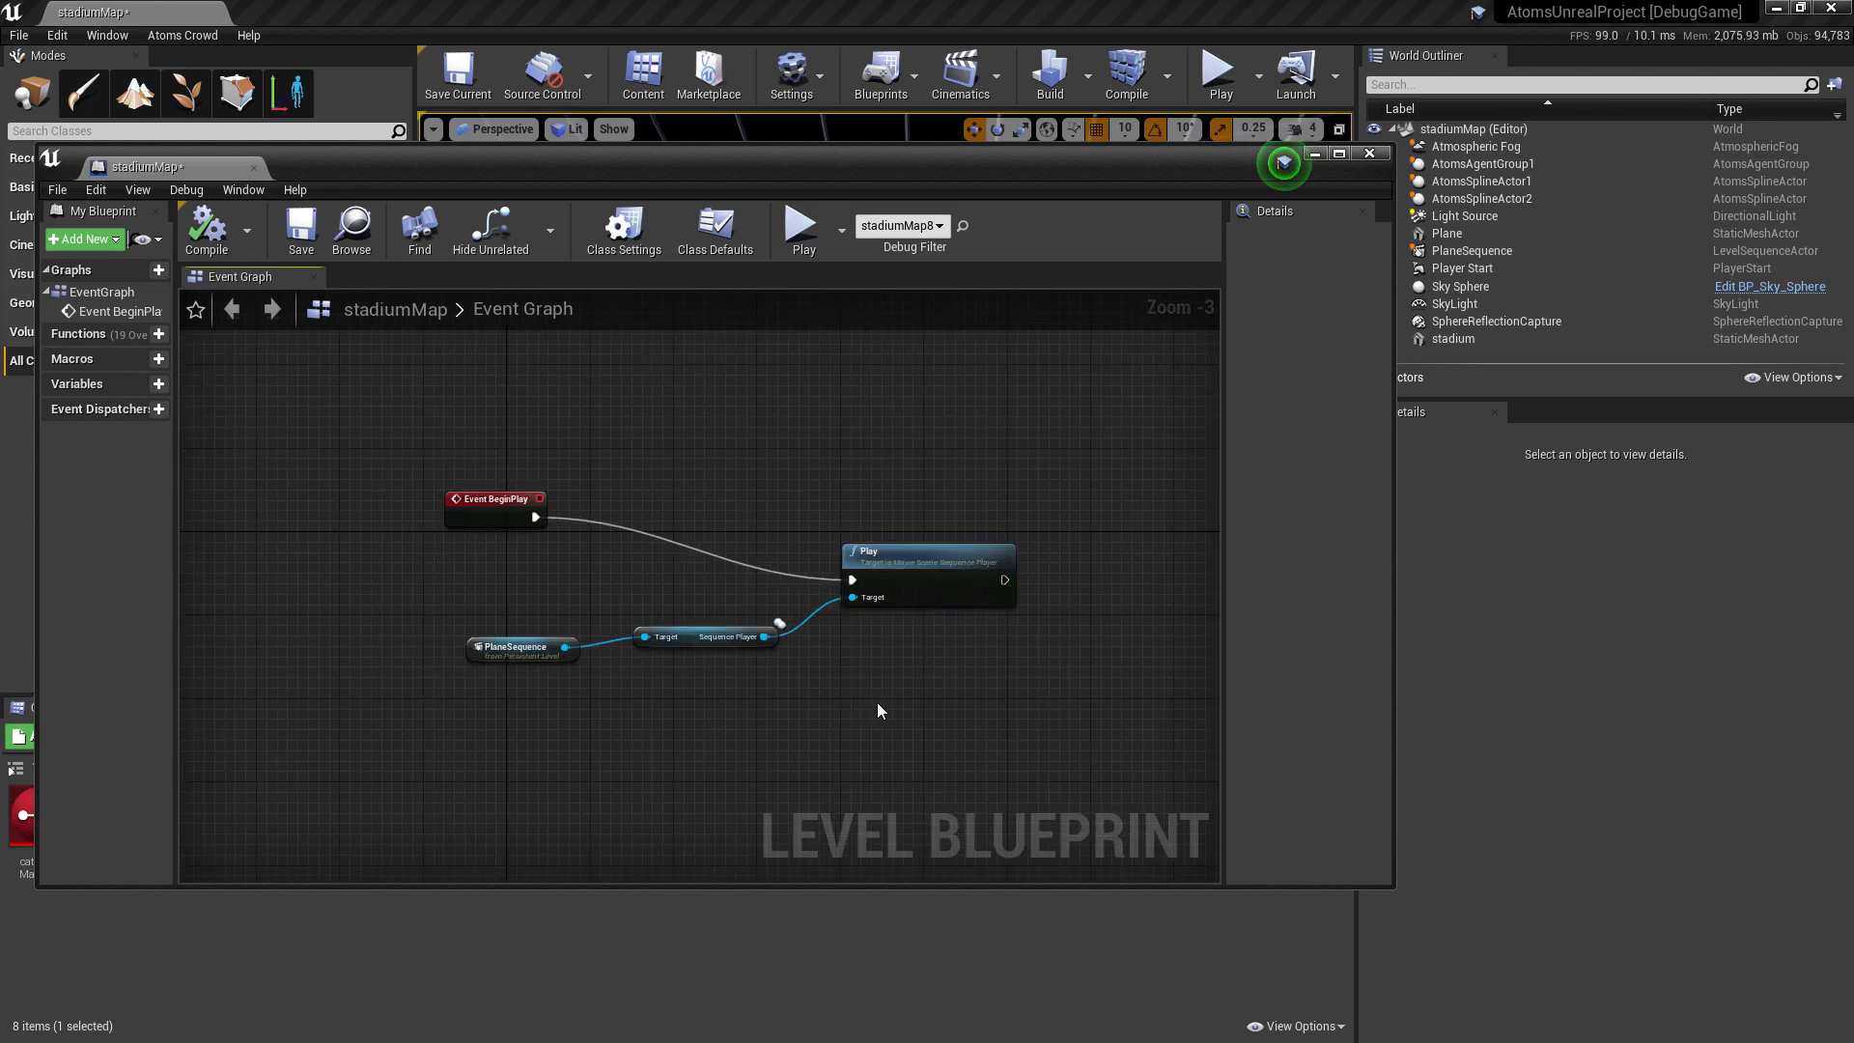
{"action": "right_click_drag", "start_coordinate": [908, 711], "coordinate": [856, 549]}
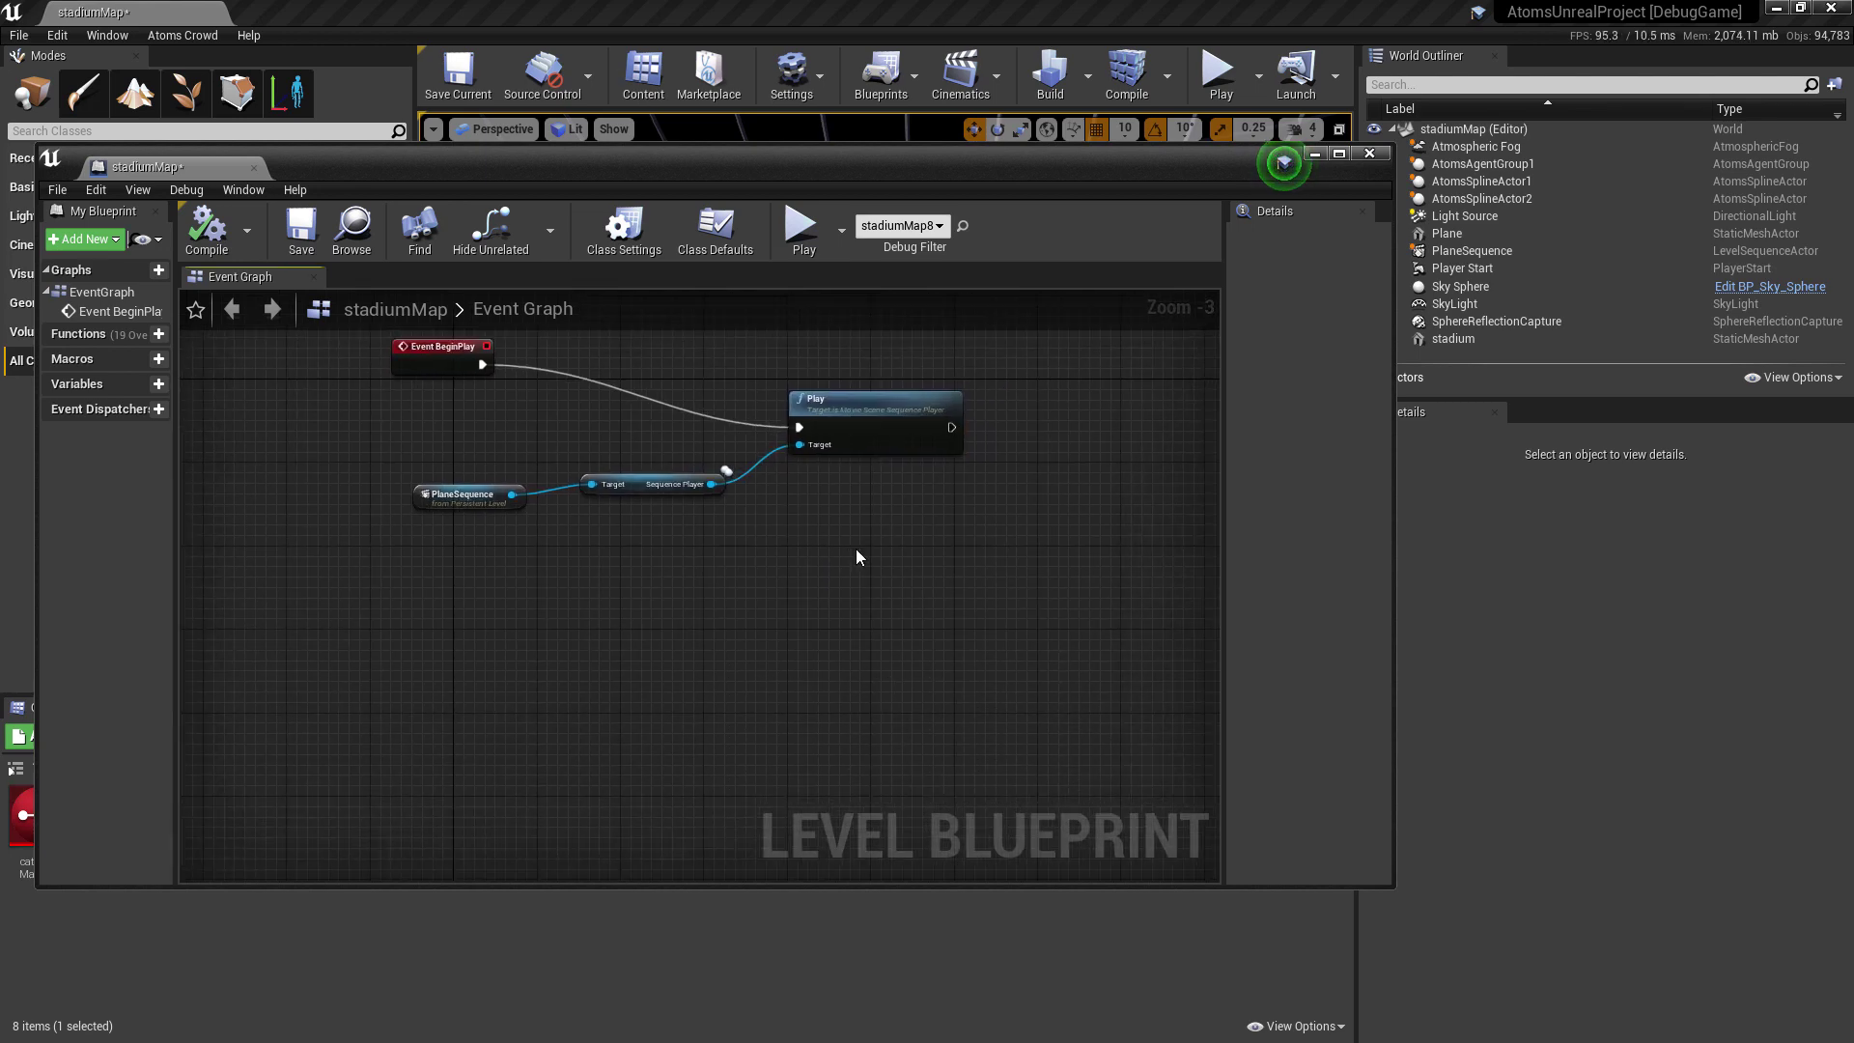
{"action": "left_click_drag", "start_coordinate": [176, 402], "coordinate": [364, 401]}
{"action": "left_click", "coordinate": [346, 335]}
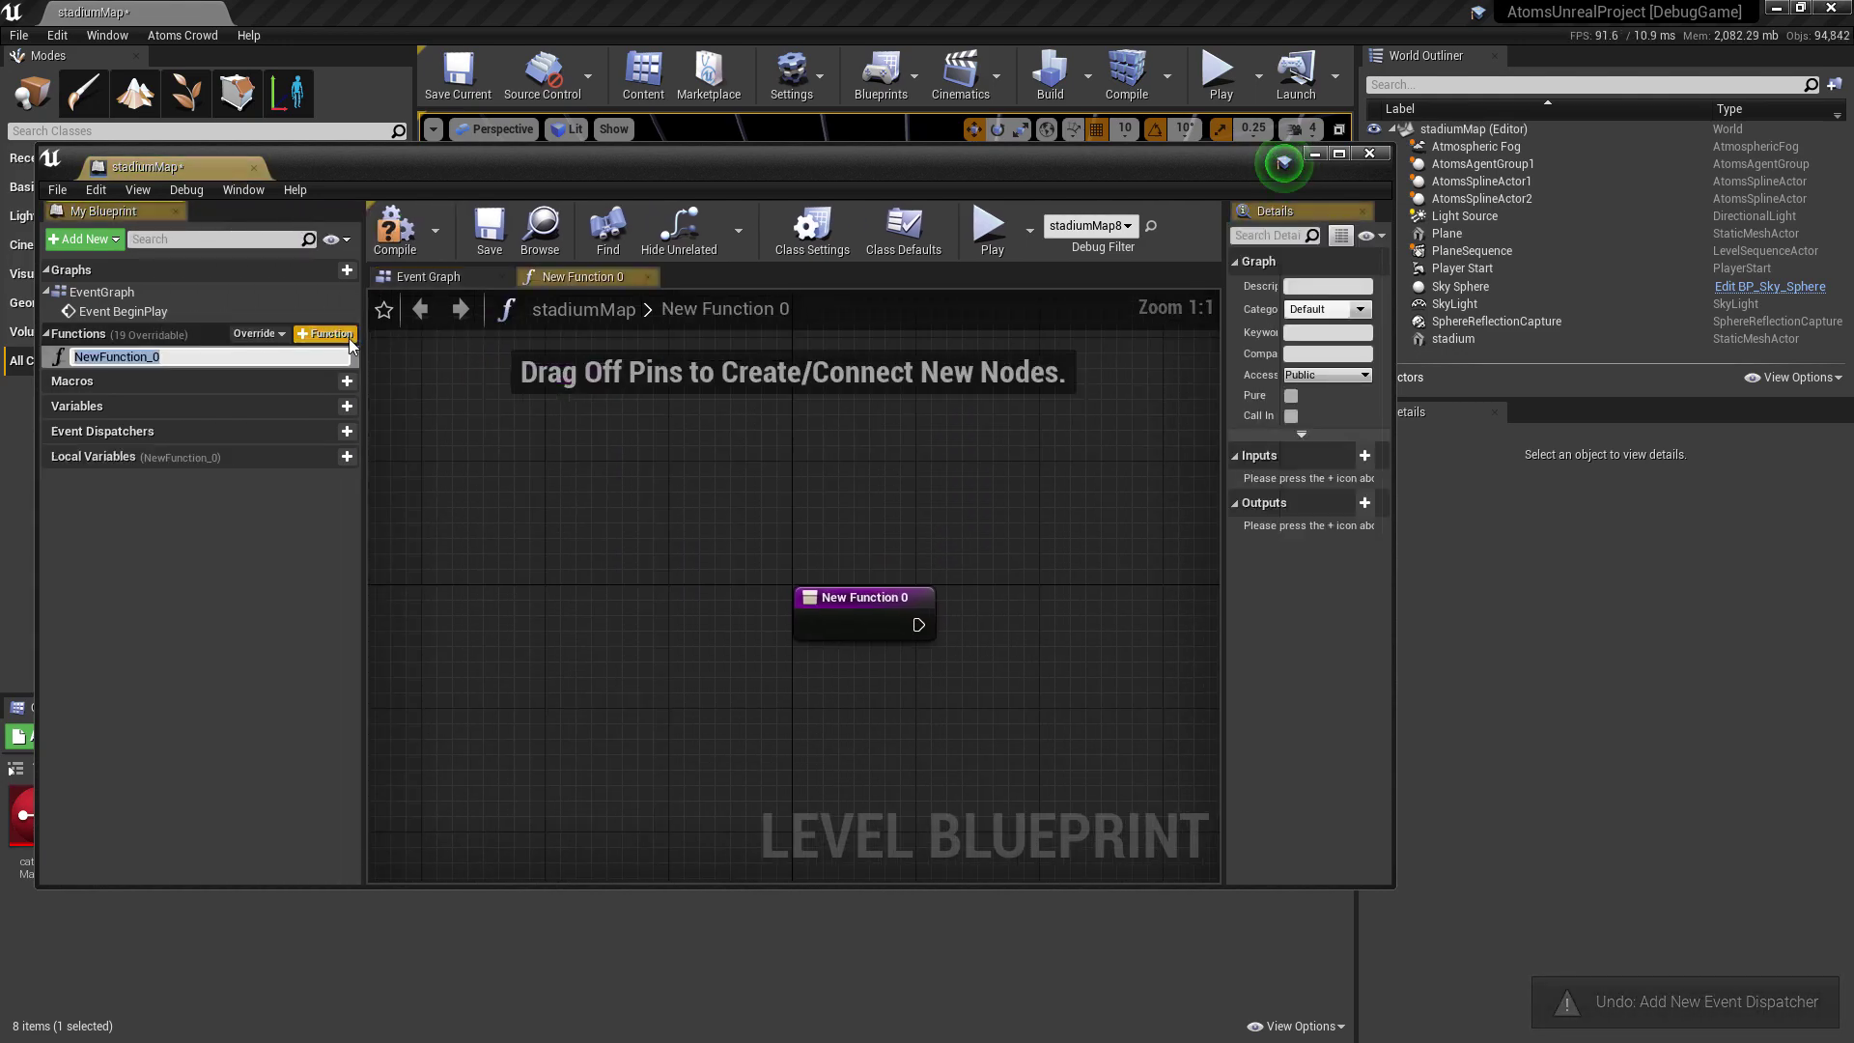
{"action": "key", "text": "ctrl+z"}
{"action": "left_click", "coordinate": [274, 337]}
{"action": "left_click", "coordinate": [305, 659]}
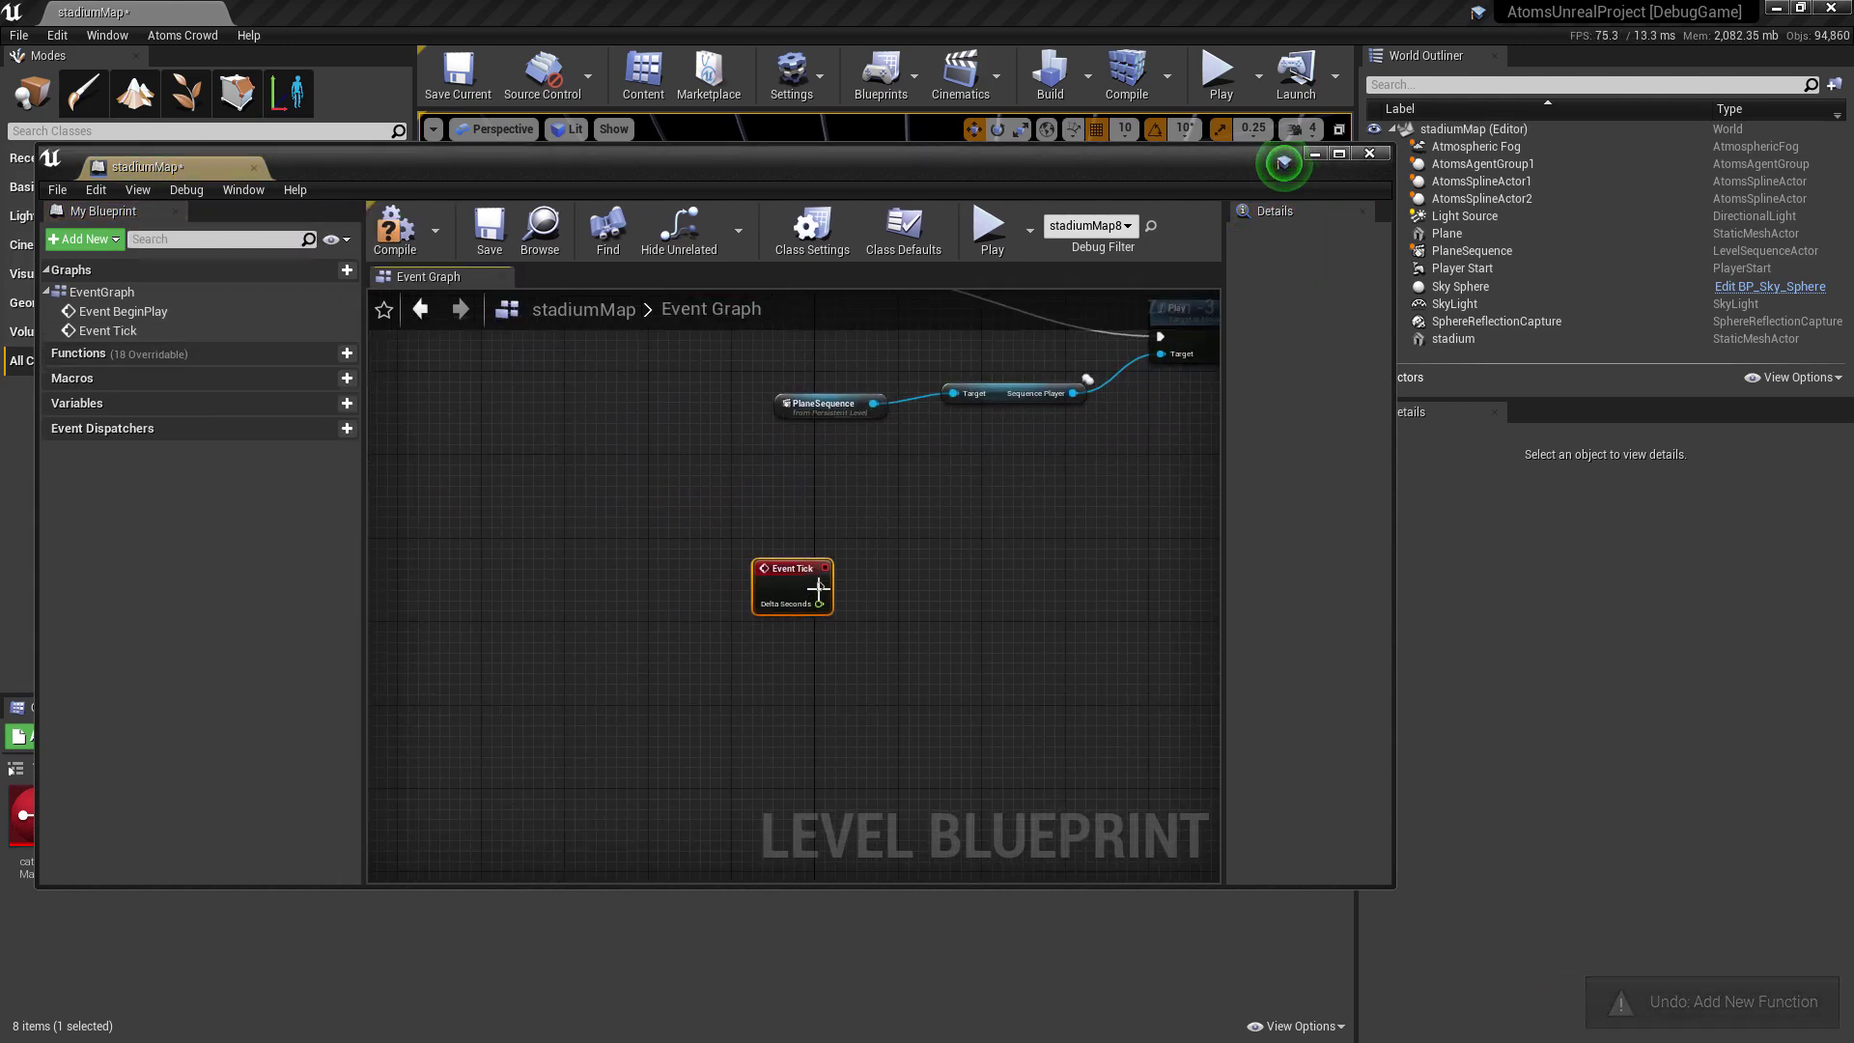
Add a reference to the Plane actor to the Event Graph, between PlaneSequence and Event Tick
{"action": "scroll", "coordinate": [819, 589], "scroll_direction": "up", "scroll_amount": 3}
{"action": "scroll", "coordinate": [1028, 579], "scroll_direction": "down", "scroll_amount": 3}
{"action": "right_click_drag", "start_coordinate": [1030, 584], "coordinate": [686, 696]}
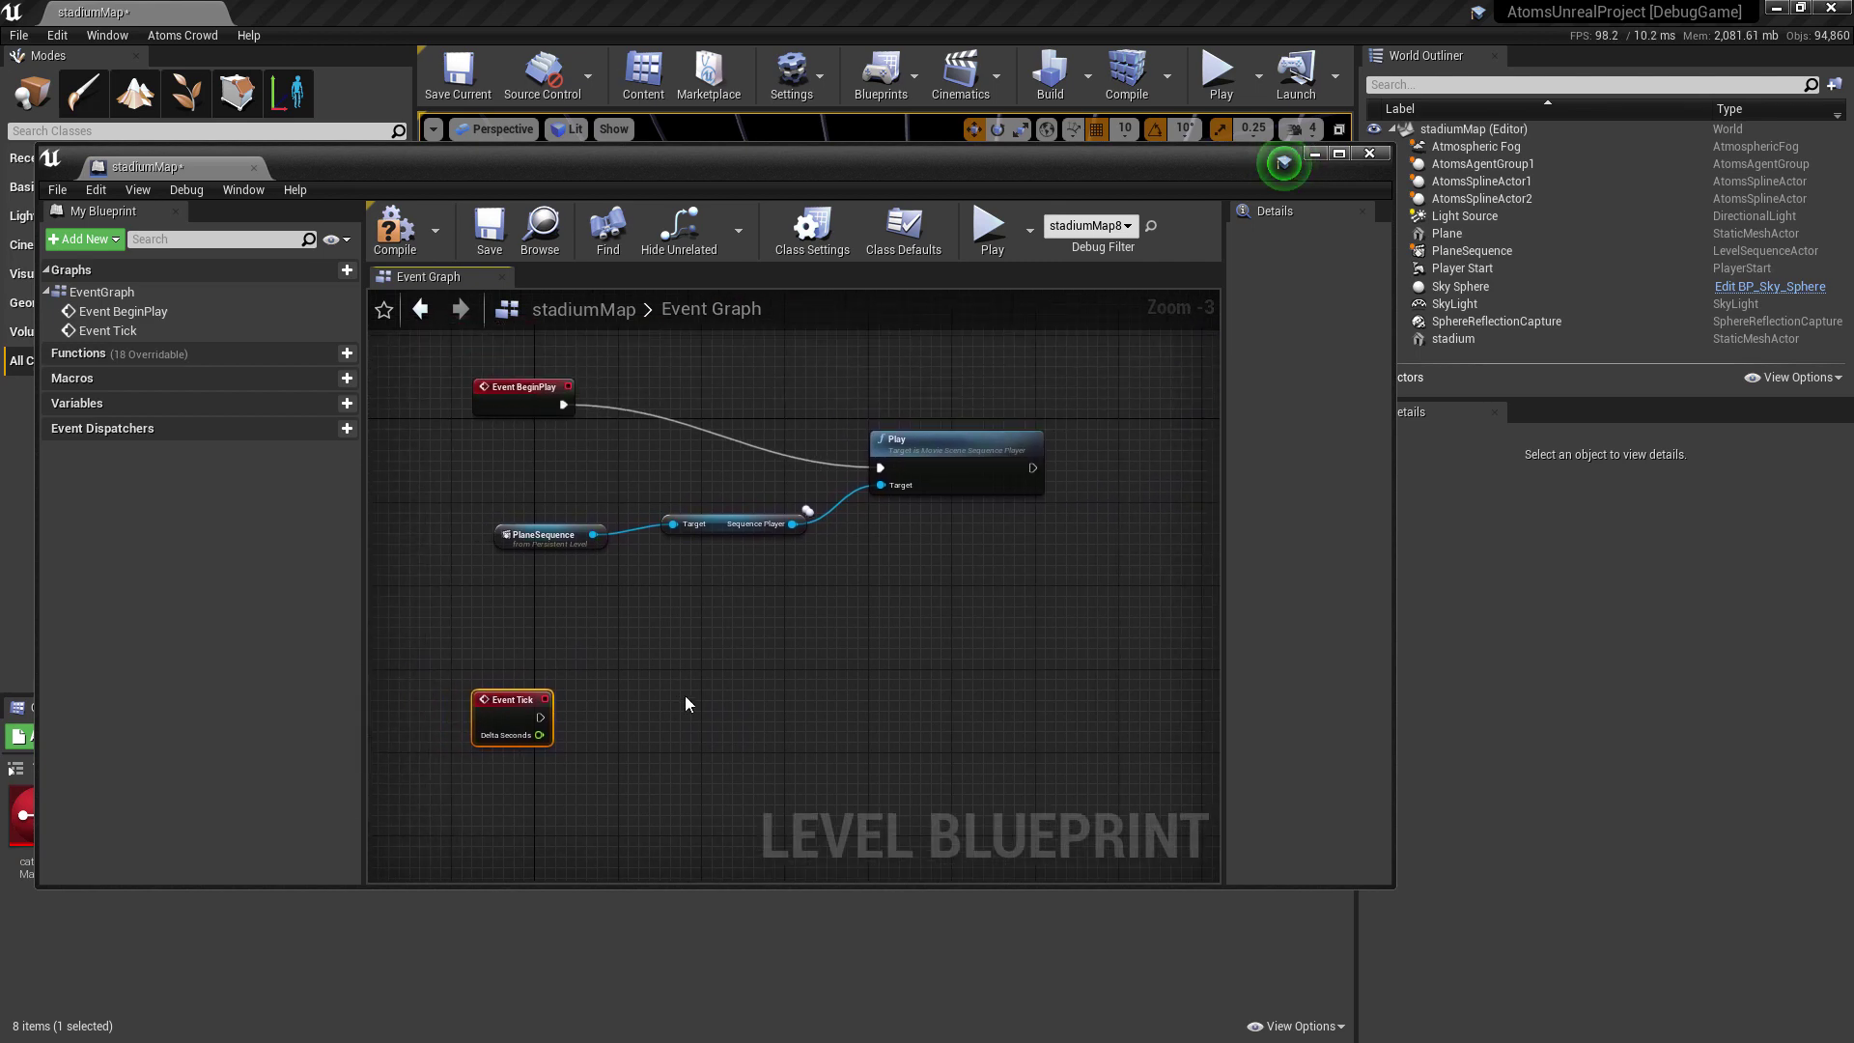
{"action": "left_click", "coordinate": [1448, 234]}
{"action": "right_click", "coordinate": [626, 642]}
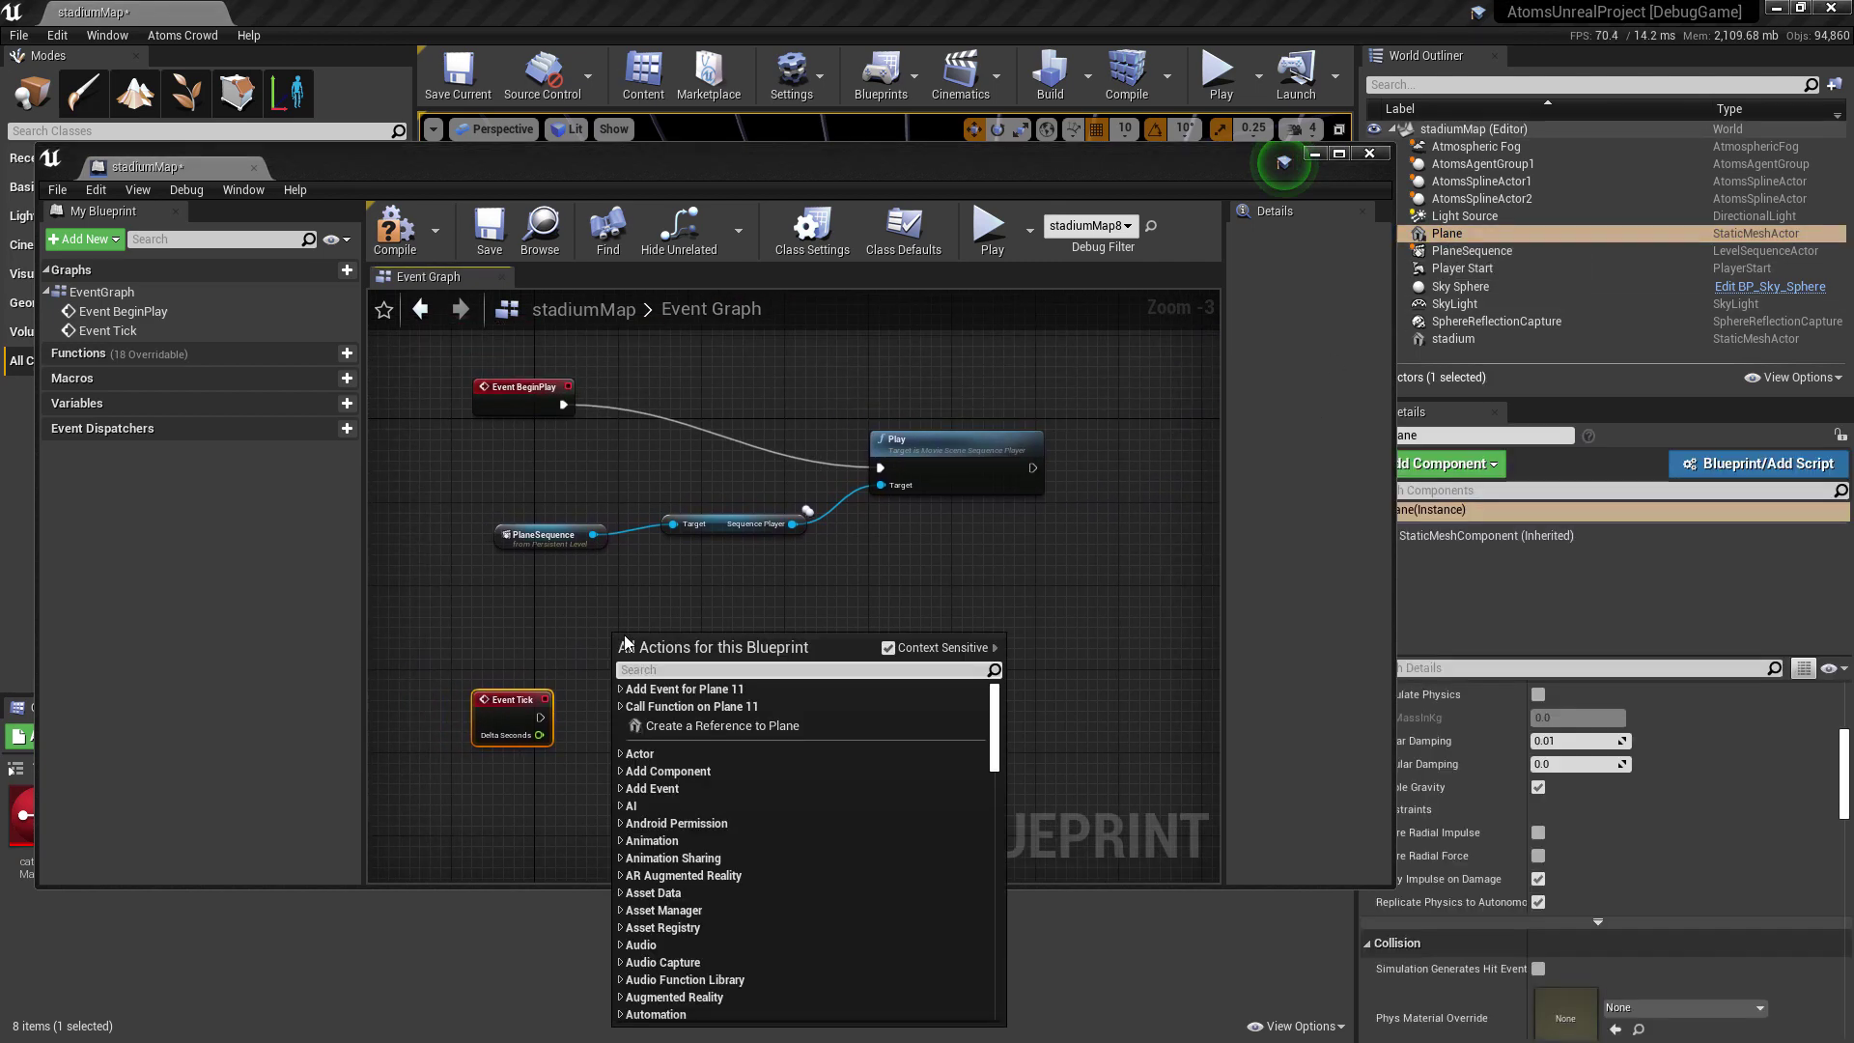
{"action": "left_click", "coordinate": [722, 725]}
Add a GetWorldLocation node for the Plane's Static Mesh Component and line the nodes up in a row
{"action": "left_click_drag", "start_coordinate": [664, 642], "coordinate": [721, 623]}
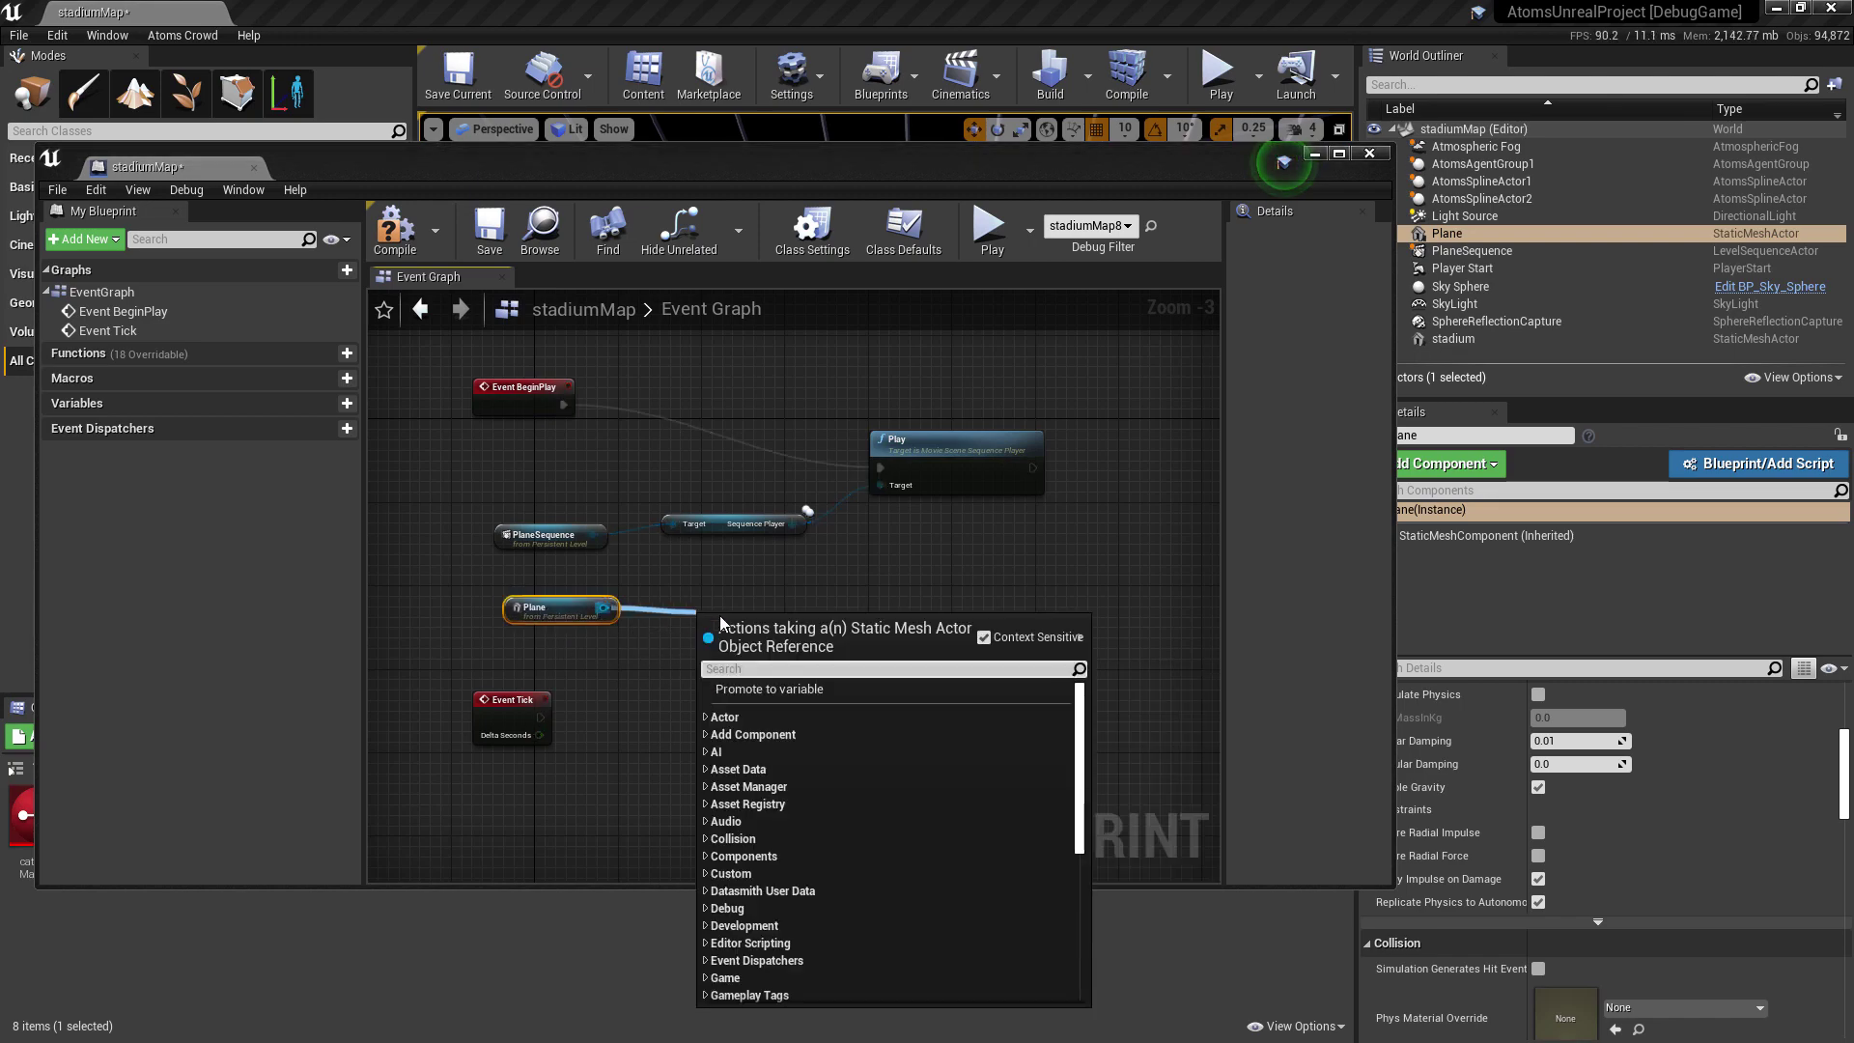
{"action": "type", "text": "Get World"}
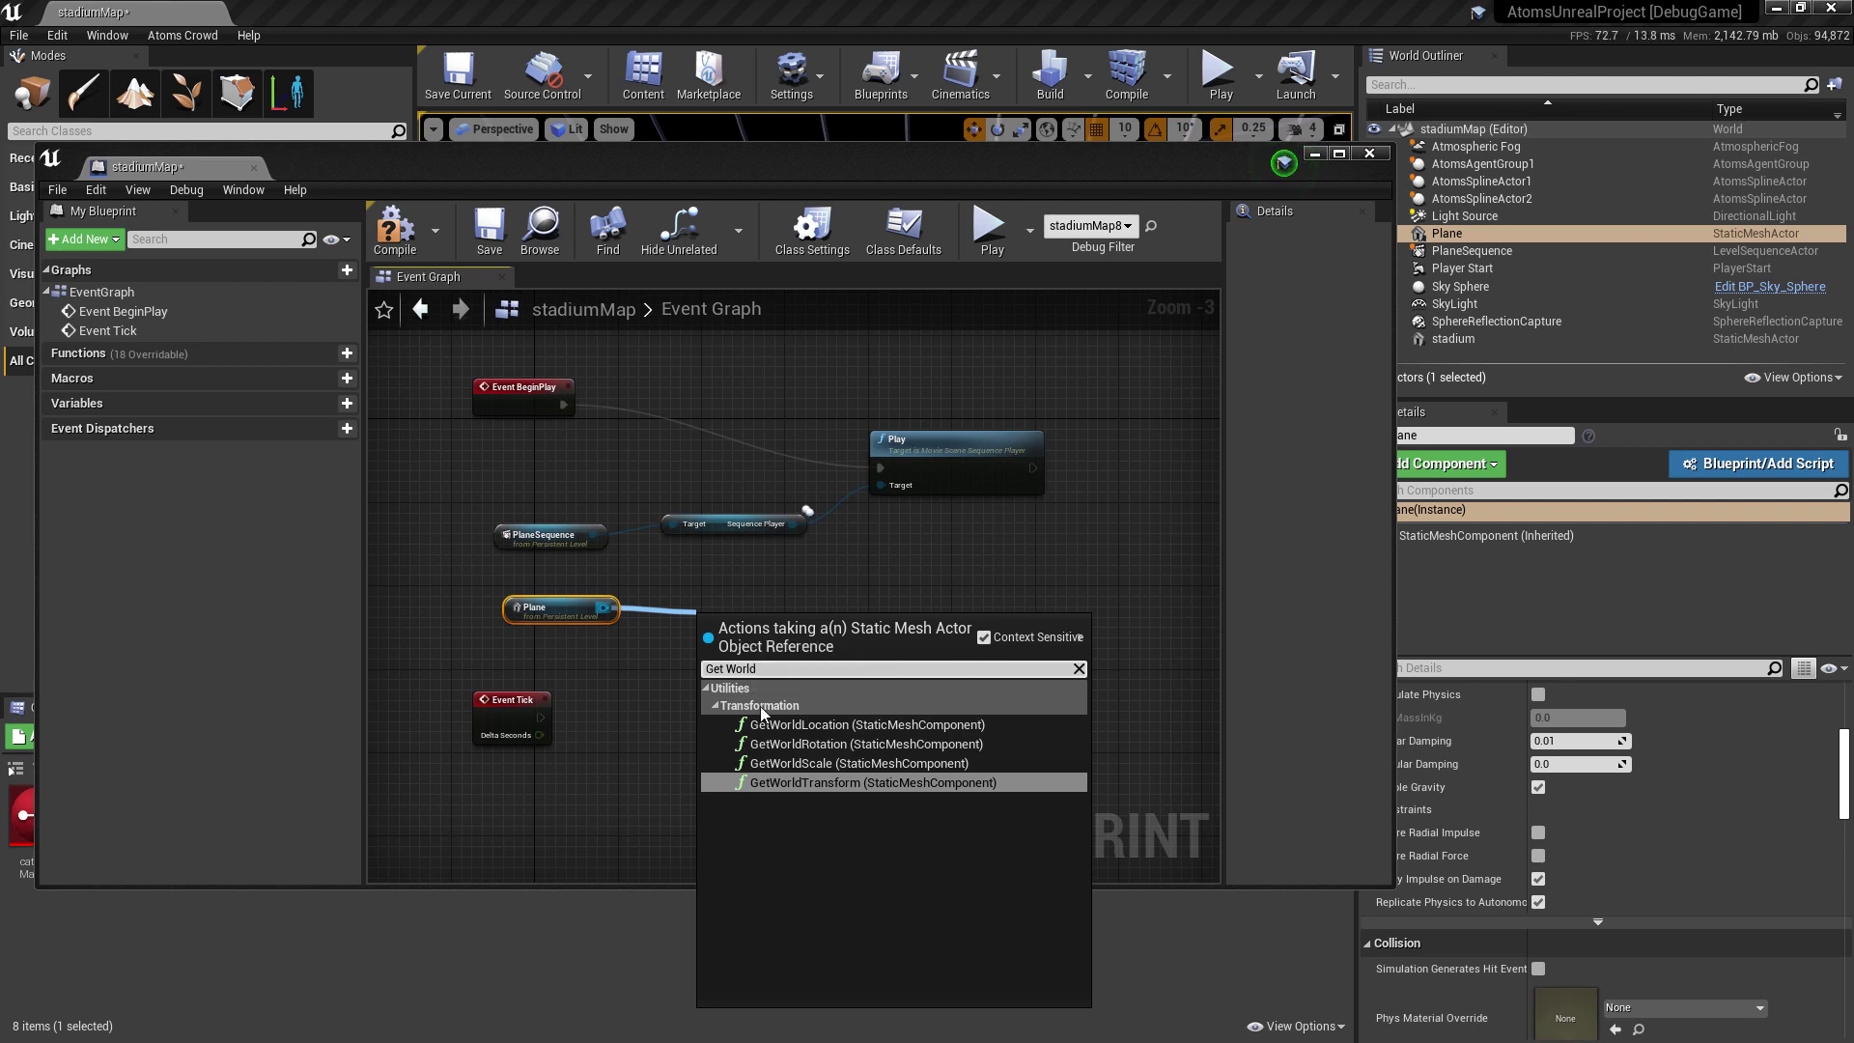
{"action": "left_click", "coordinate": [786, 724]}
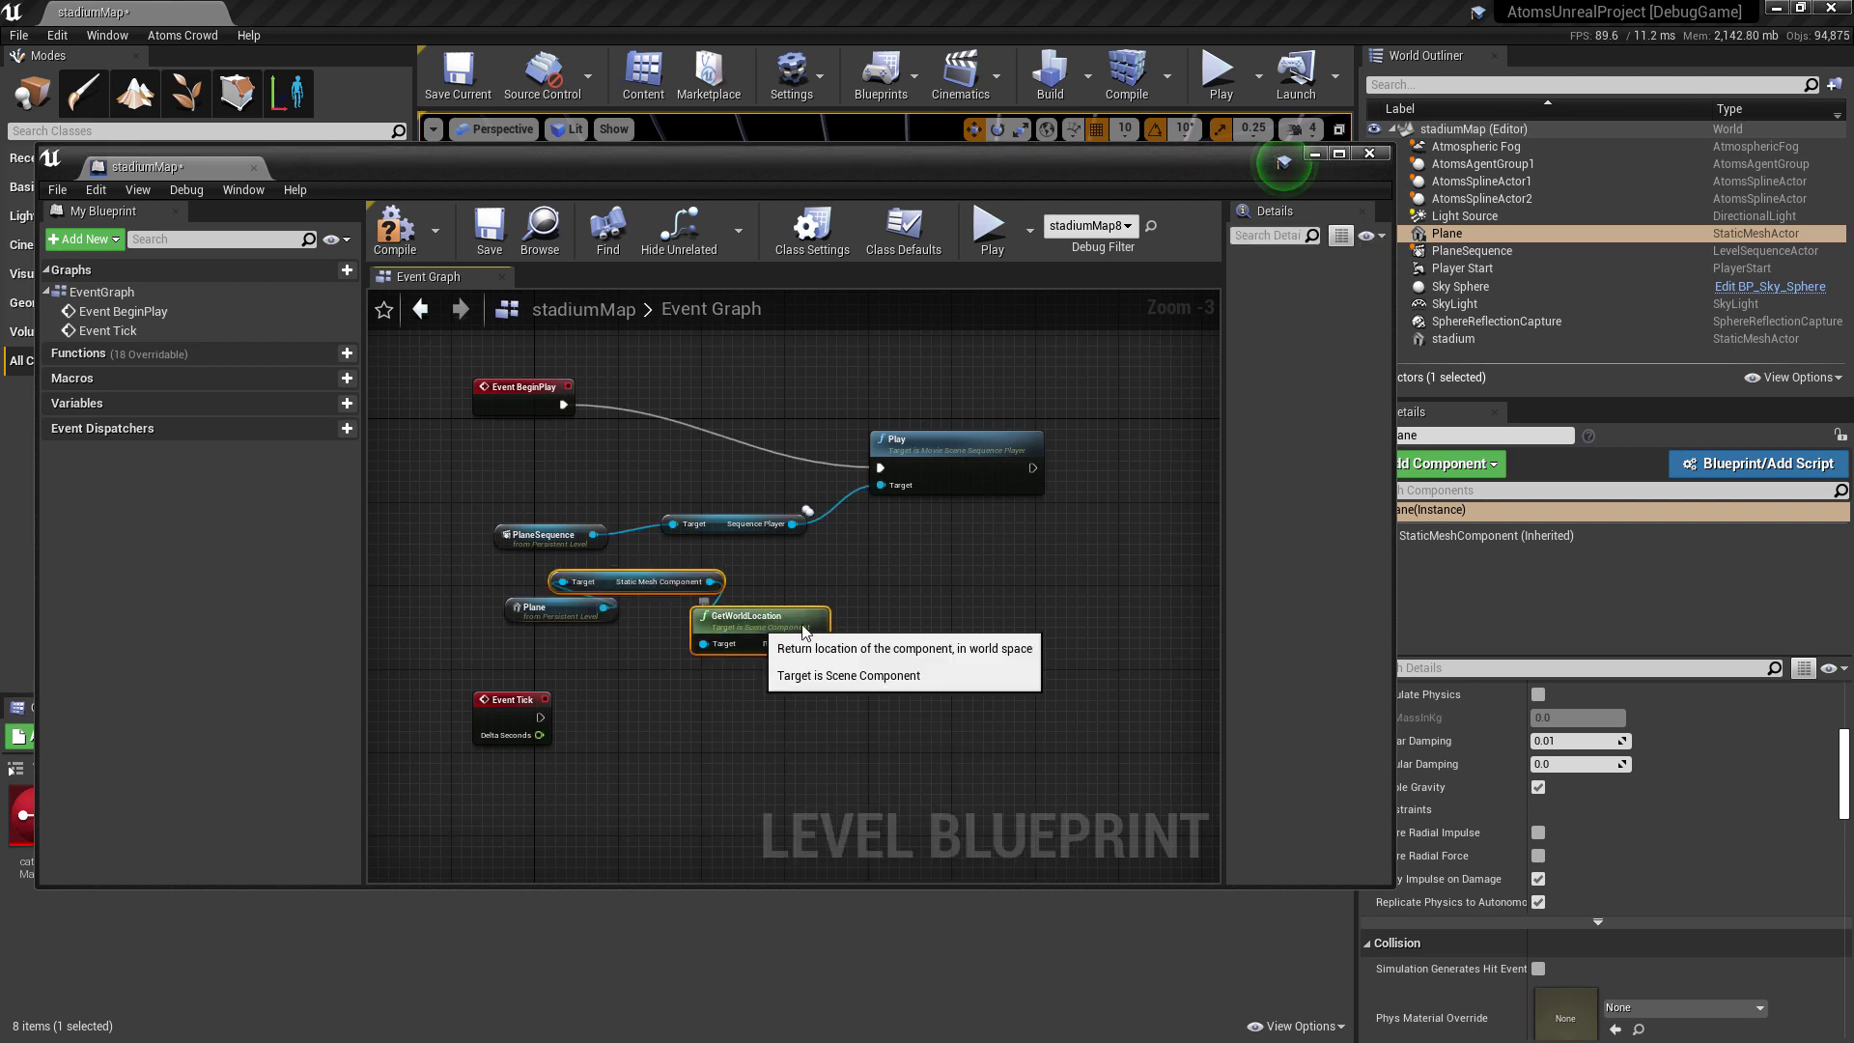
{"action": "left_click_drag", "start_coordinate": [773, 582], "coordinate": [717, 619]}
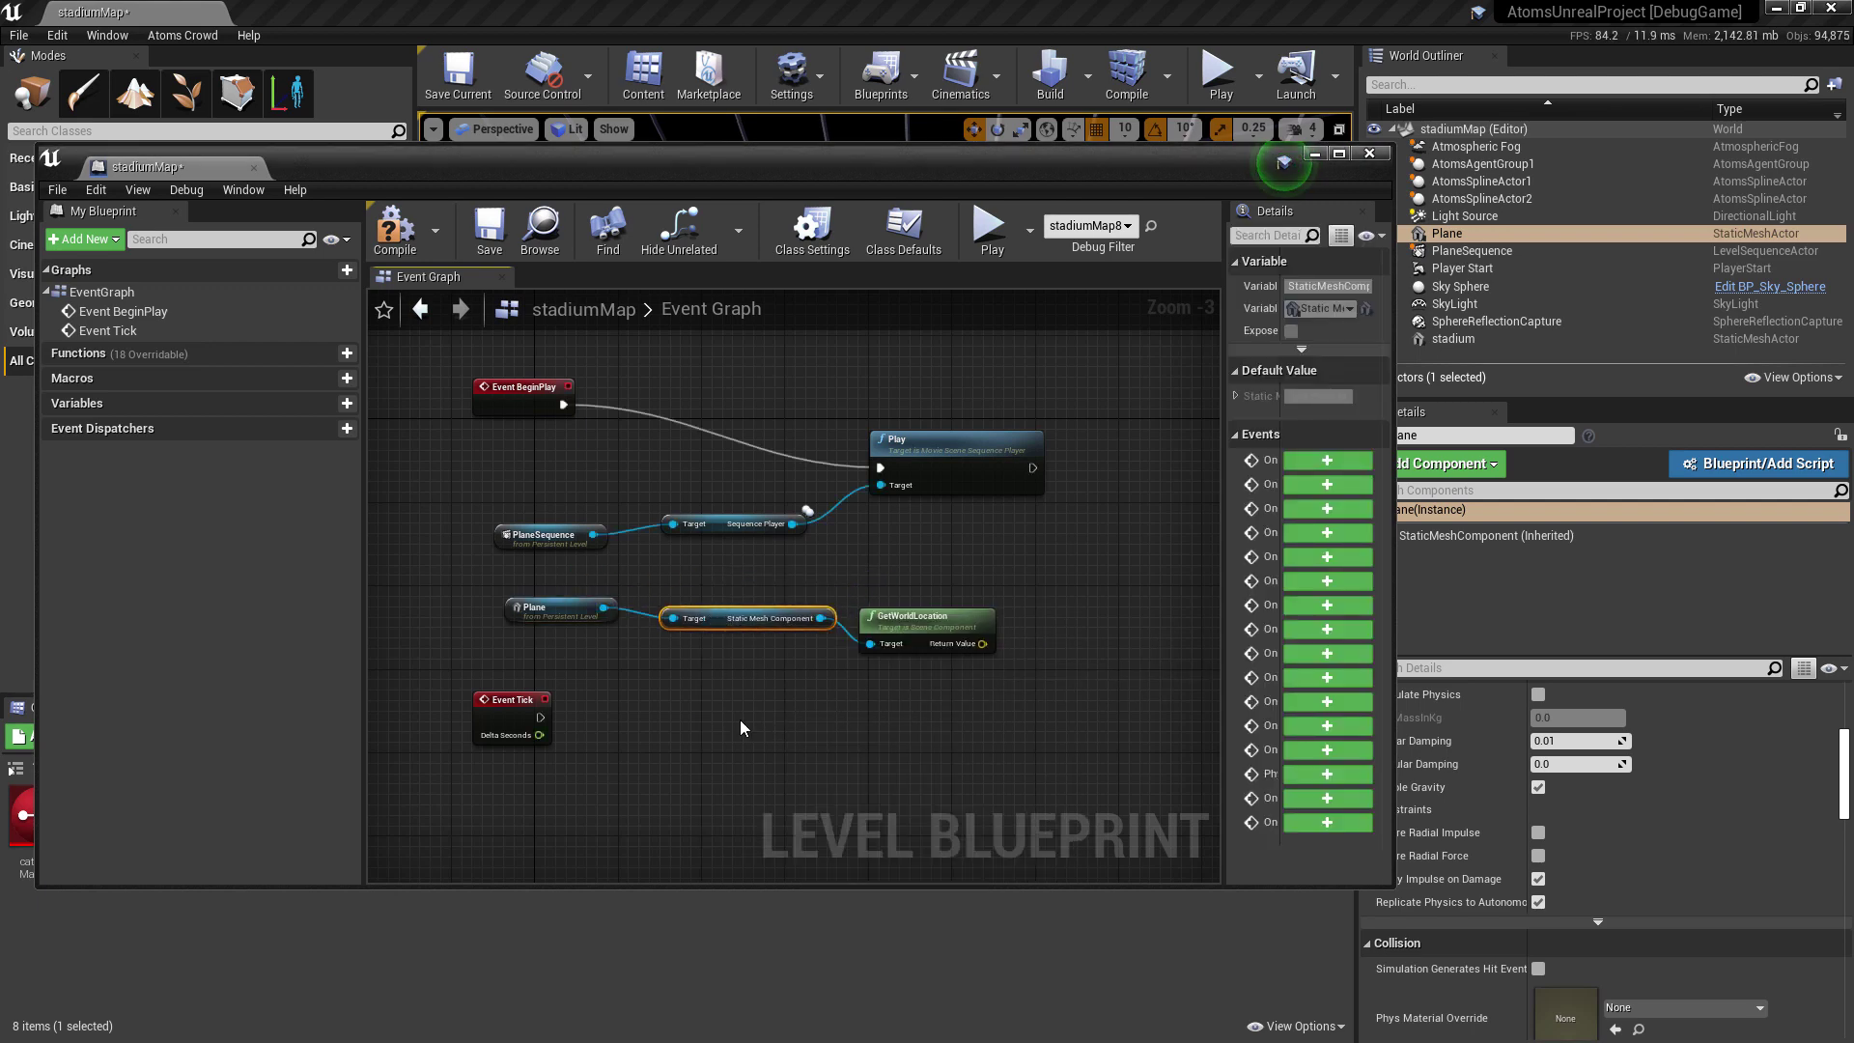
Move Event Tick further down and add a reference to AtomsAgentGroup1 beneath the Plane reference
{"action": "left_click", "coordinate": [1492, 169]}
{"action": "left_click_drag", "start_coordinate": [520, 697], "coordinate": [573, 802]}
{"action": "right_click", "coordinate": [529, 722]}
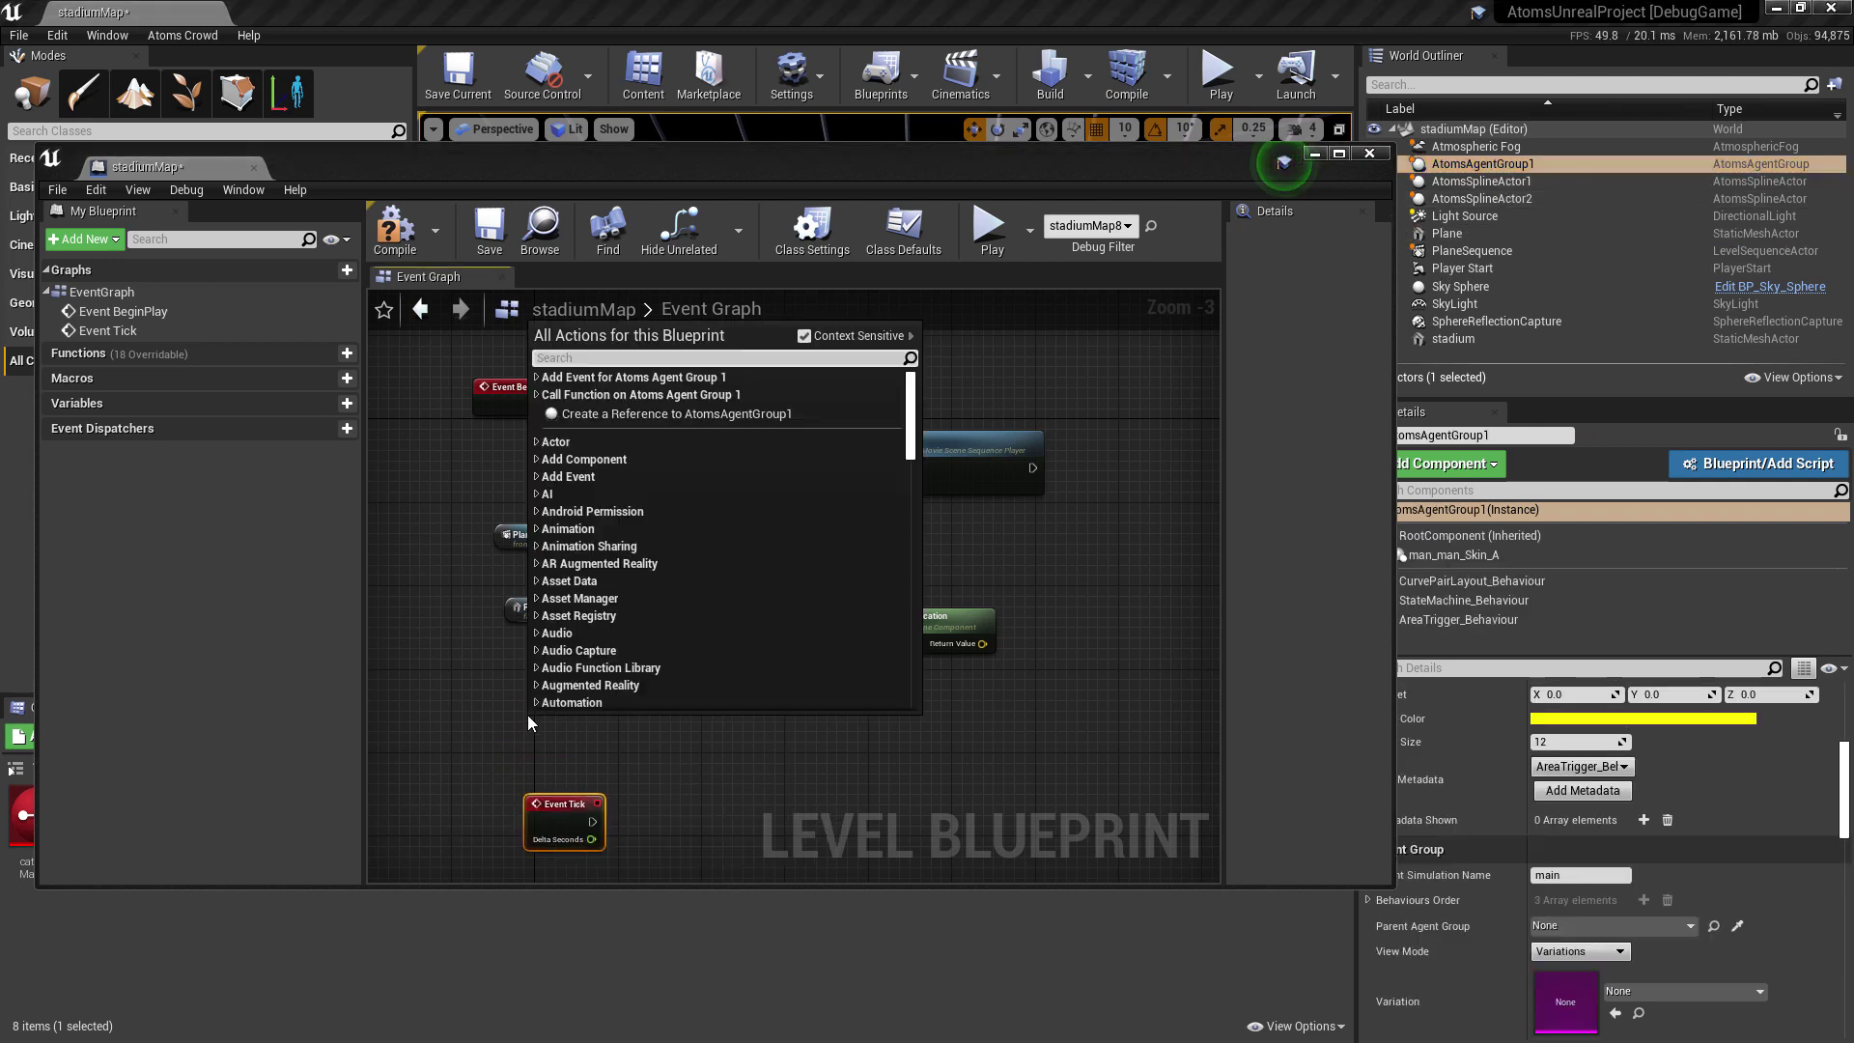
{"action": "left_click", "coordinate": [666, 413]}
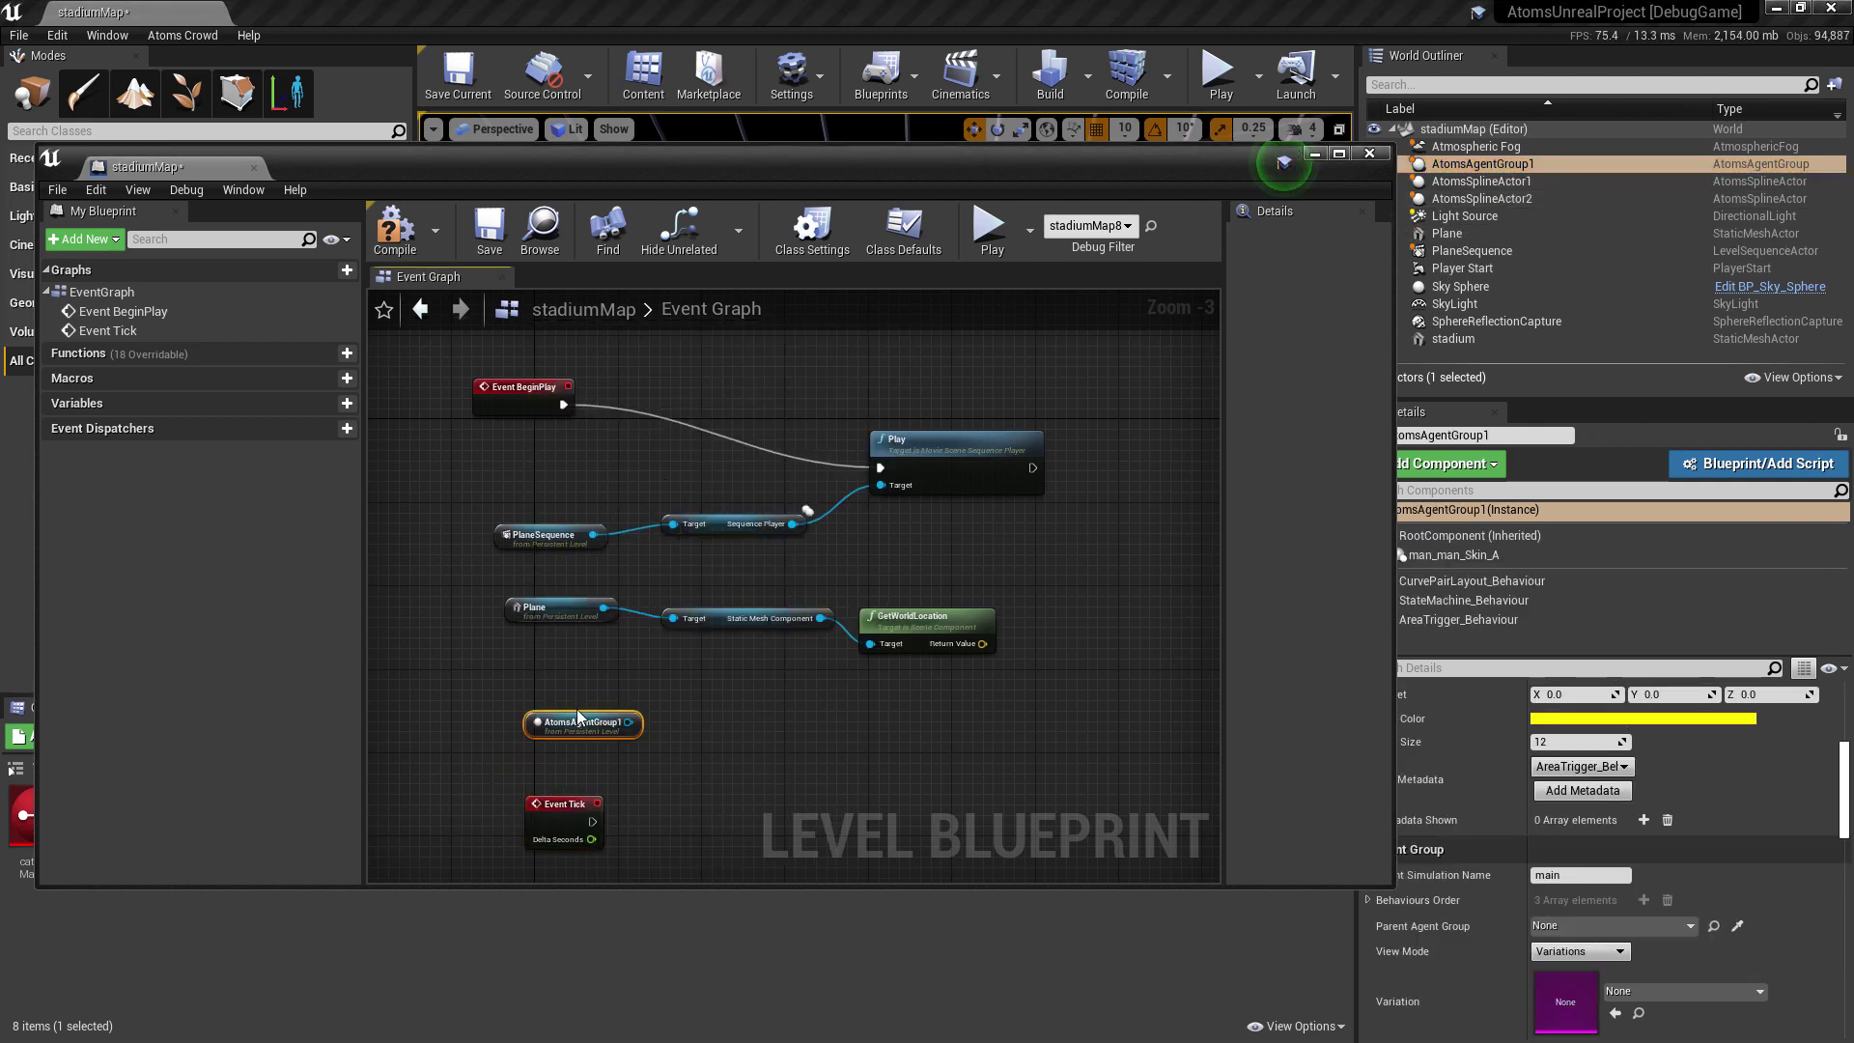
{"action": "left_click_drag", "start_coordinate": [579, 716], "coordinate": [559, 706]}
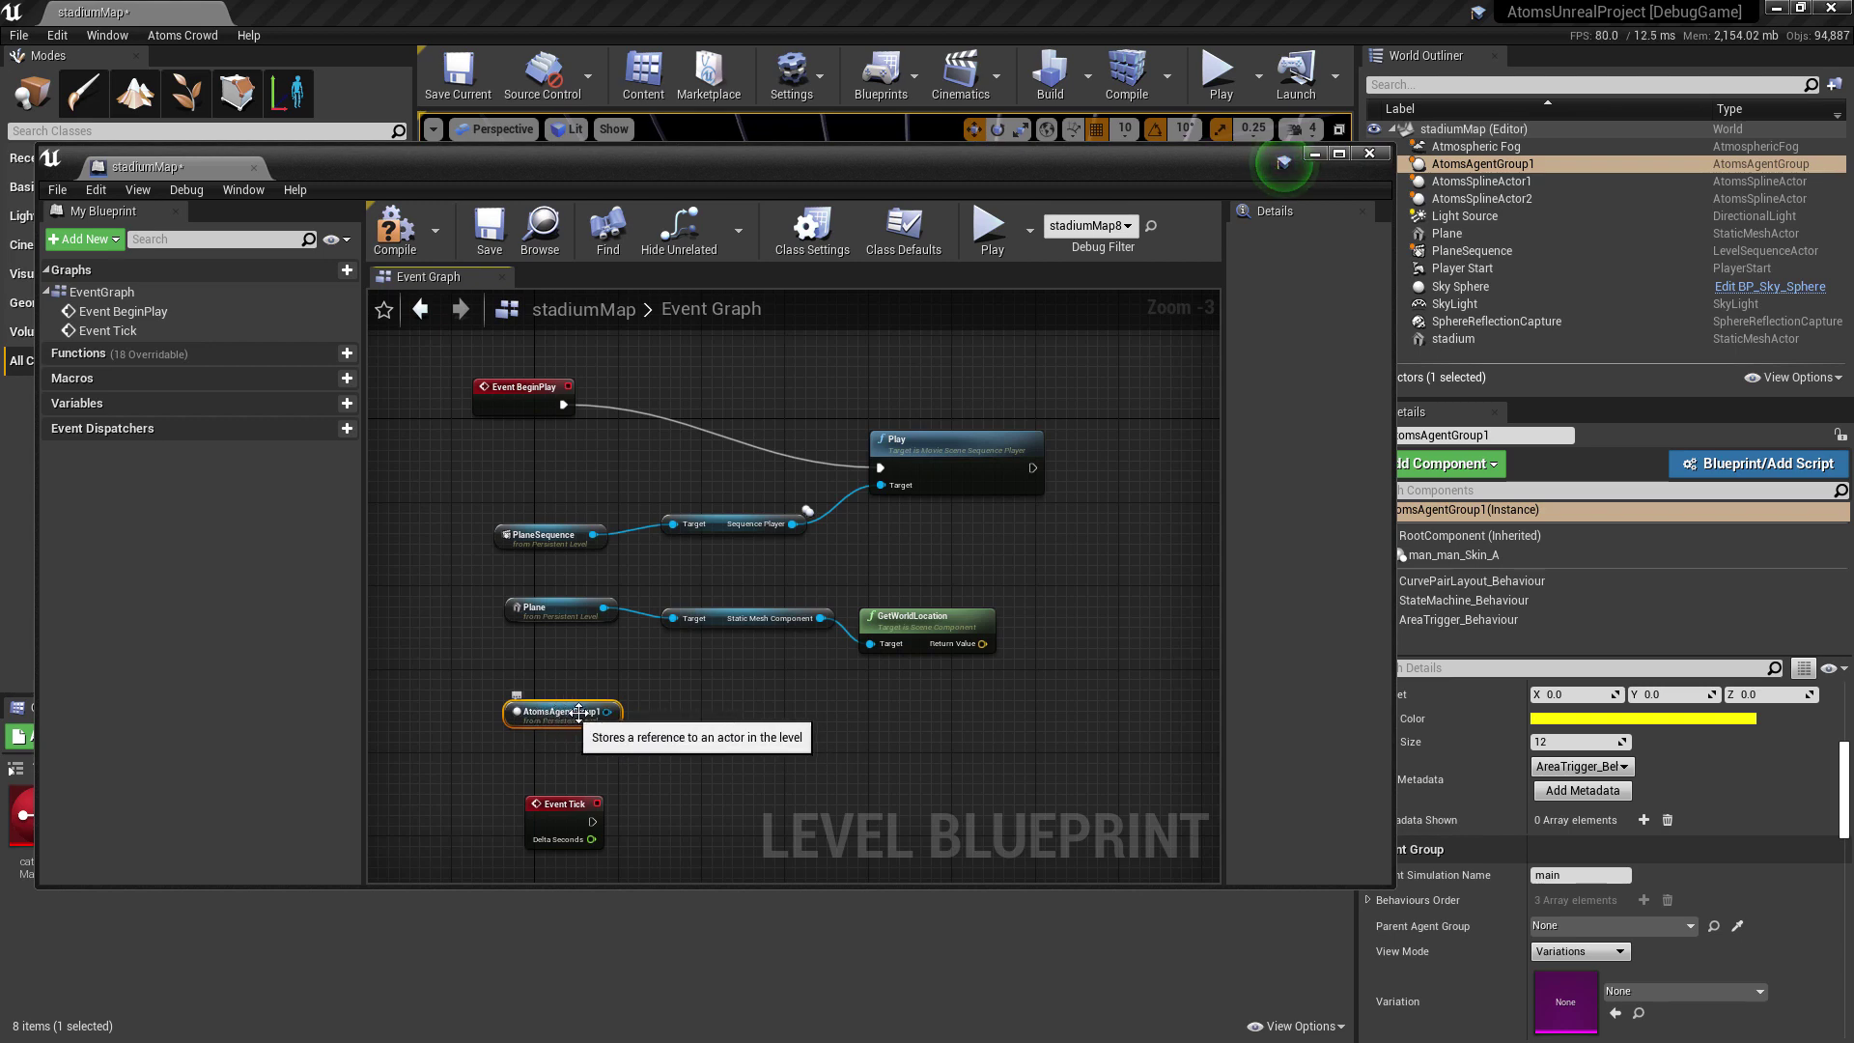
Turn off Context Sensitive and add a Get Behaviour Module by Name node targeting AtomsAgentGroup1, placed beside its reference
{"action": "left_click_drag", "start_coordinate": [607, 711], "coordinate": [714, 703]}
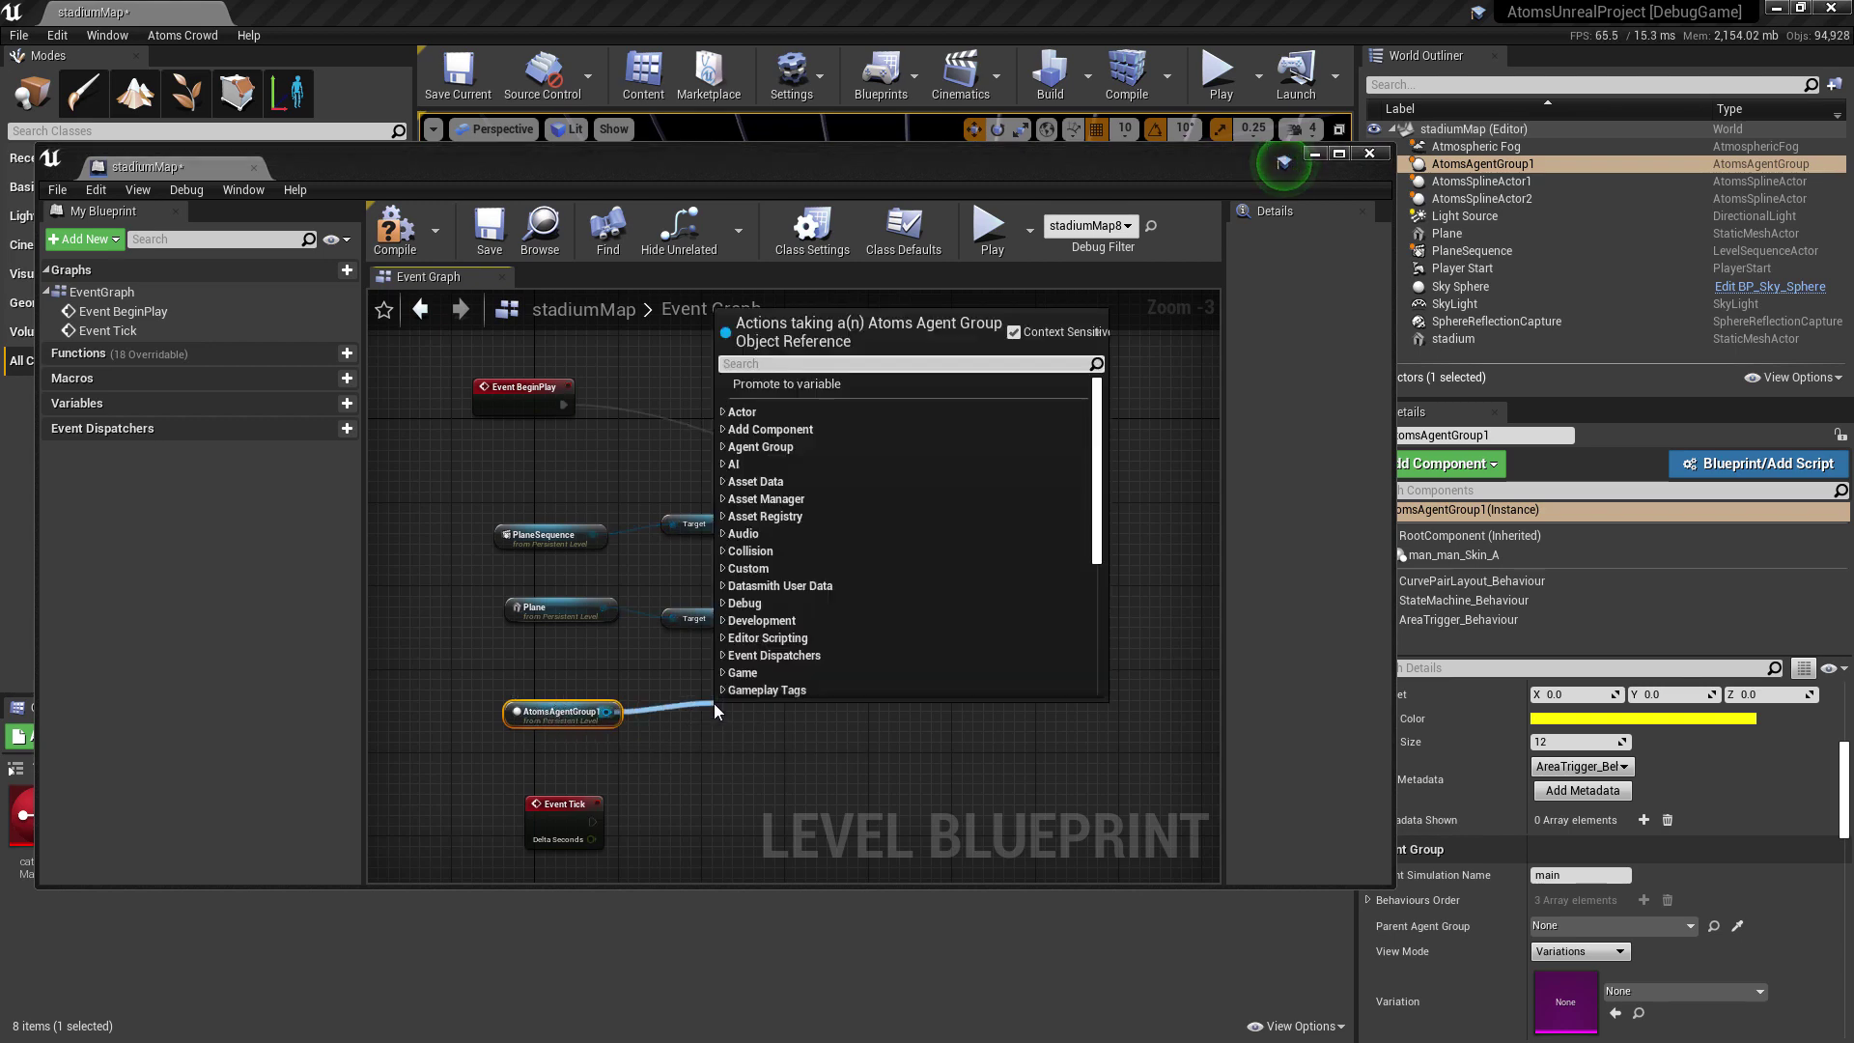
{"action": "left_click", "coordinate": [1013, 332]}
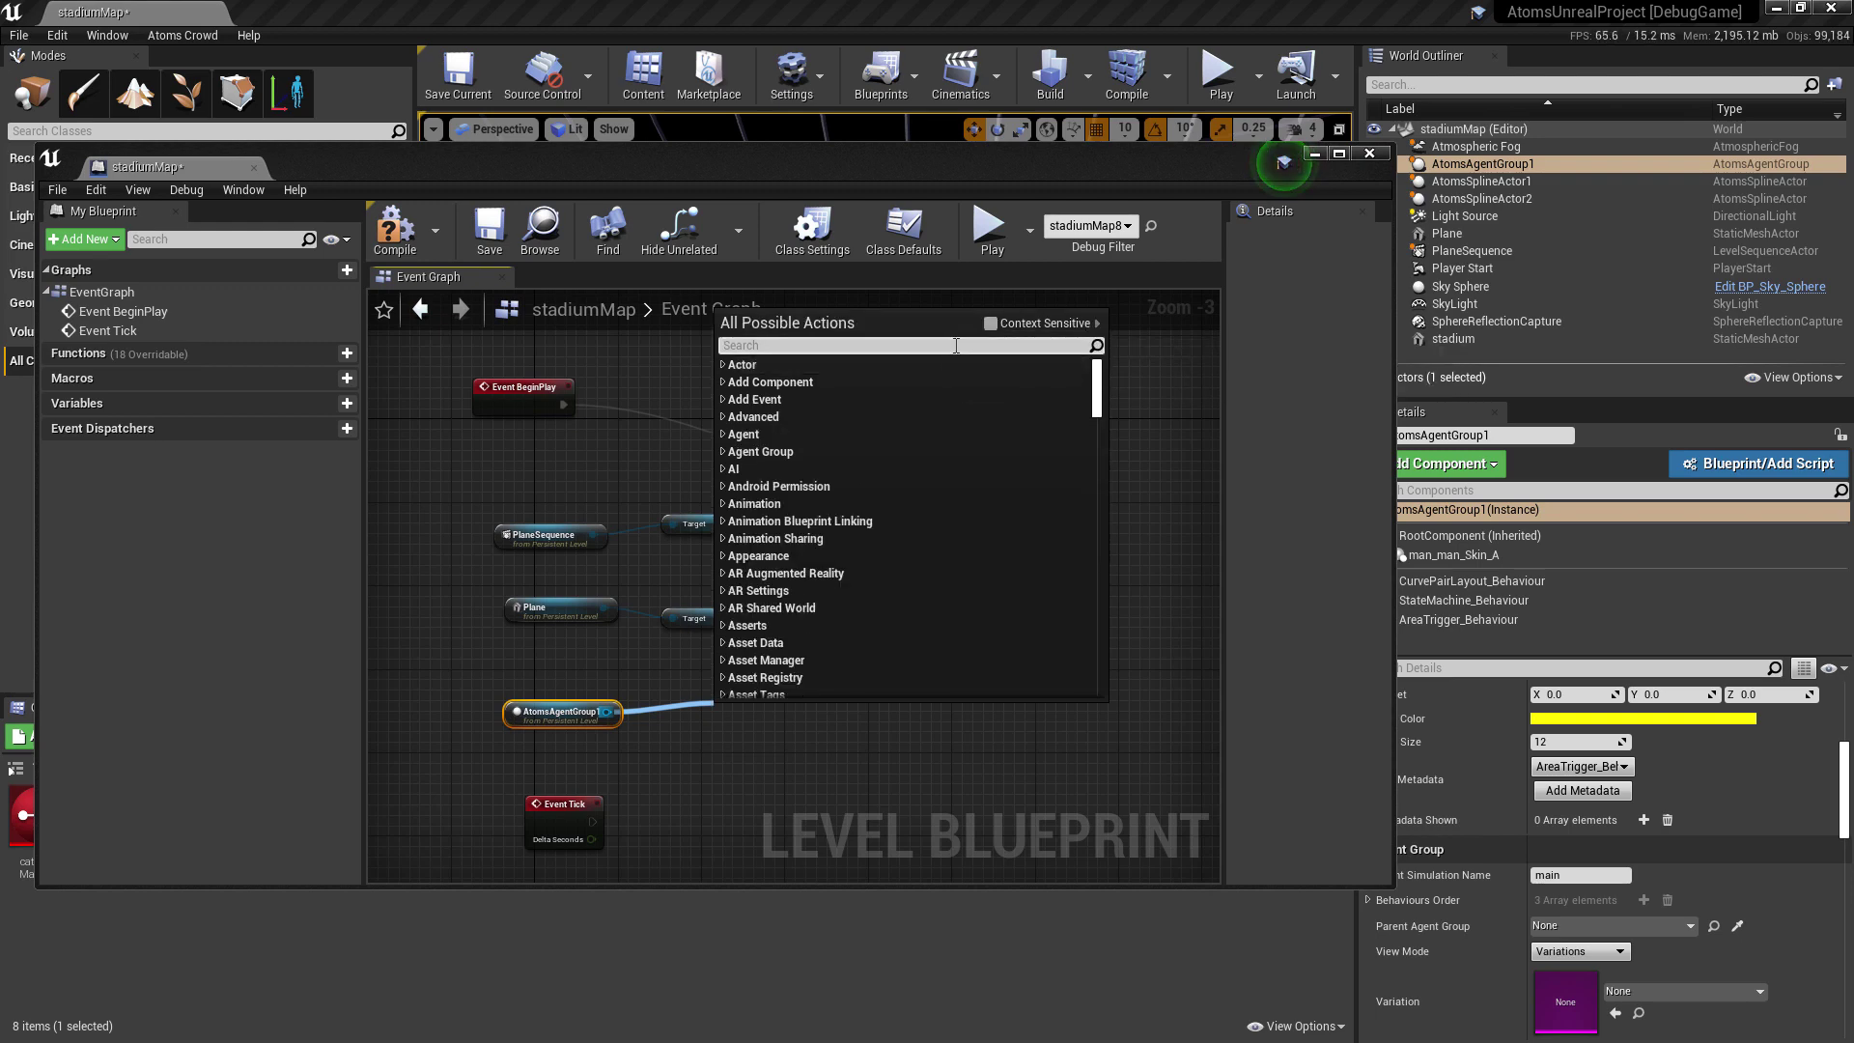
{"action": "type", "text": "Get beha"}
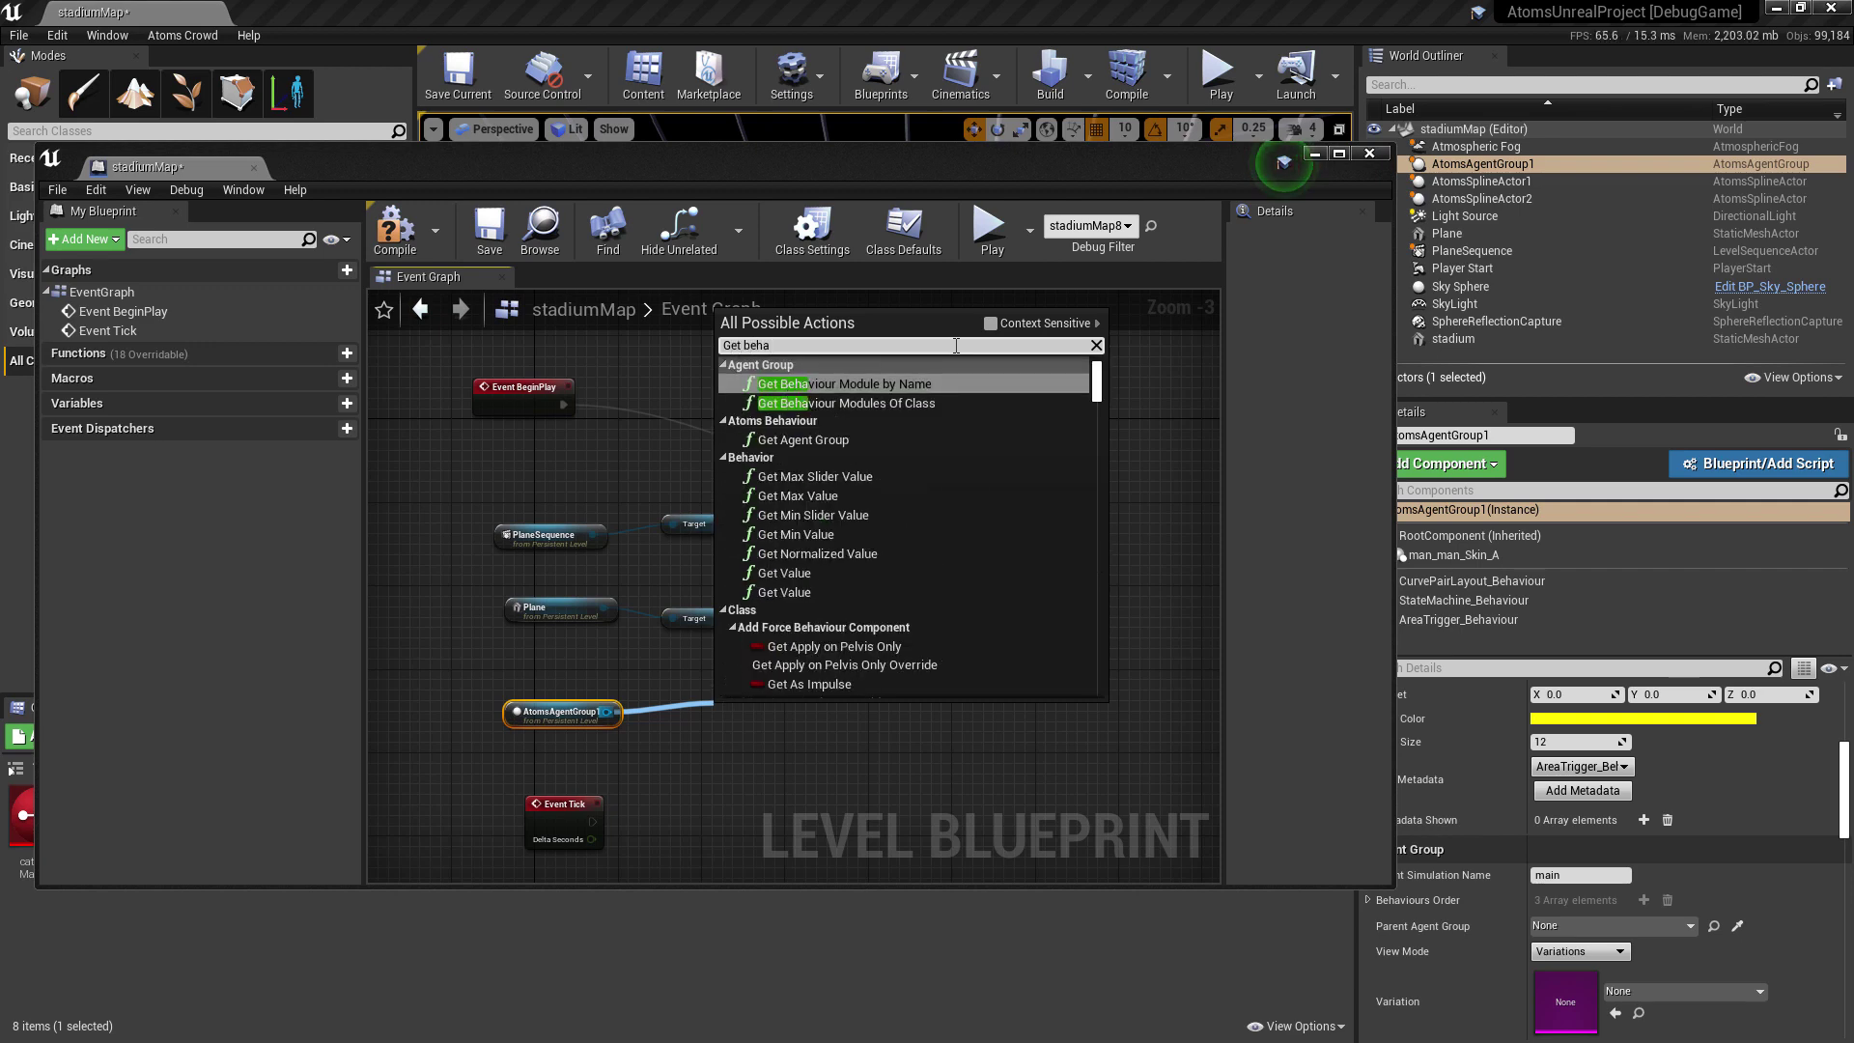
{"action": "left_click", "coordinate": [845, 385]}
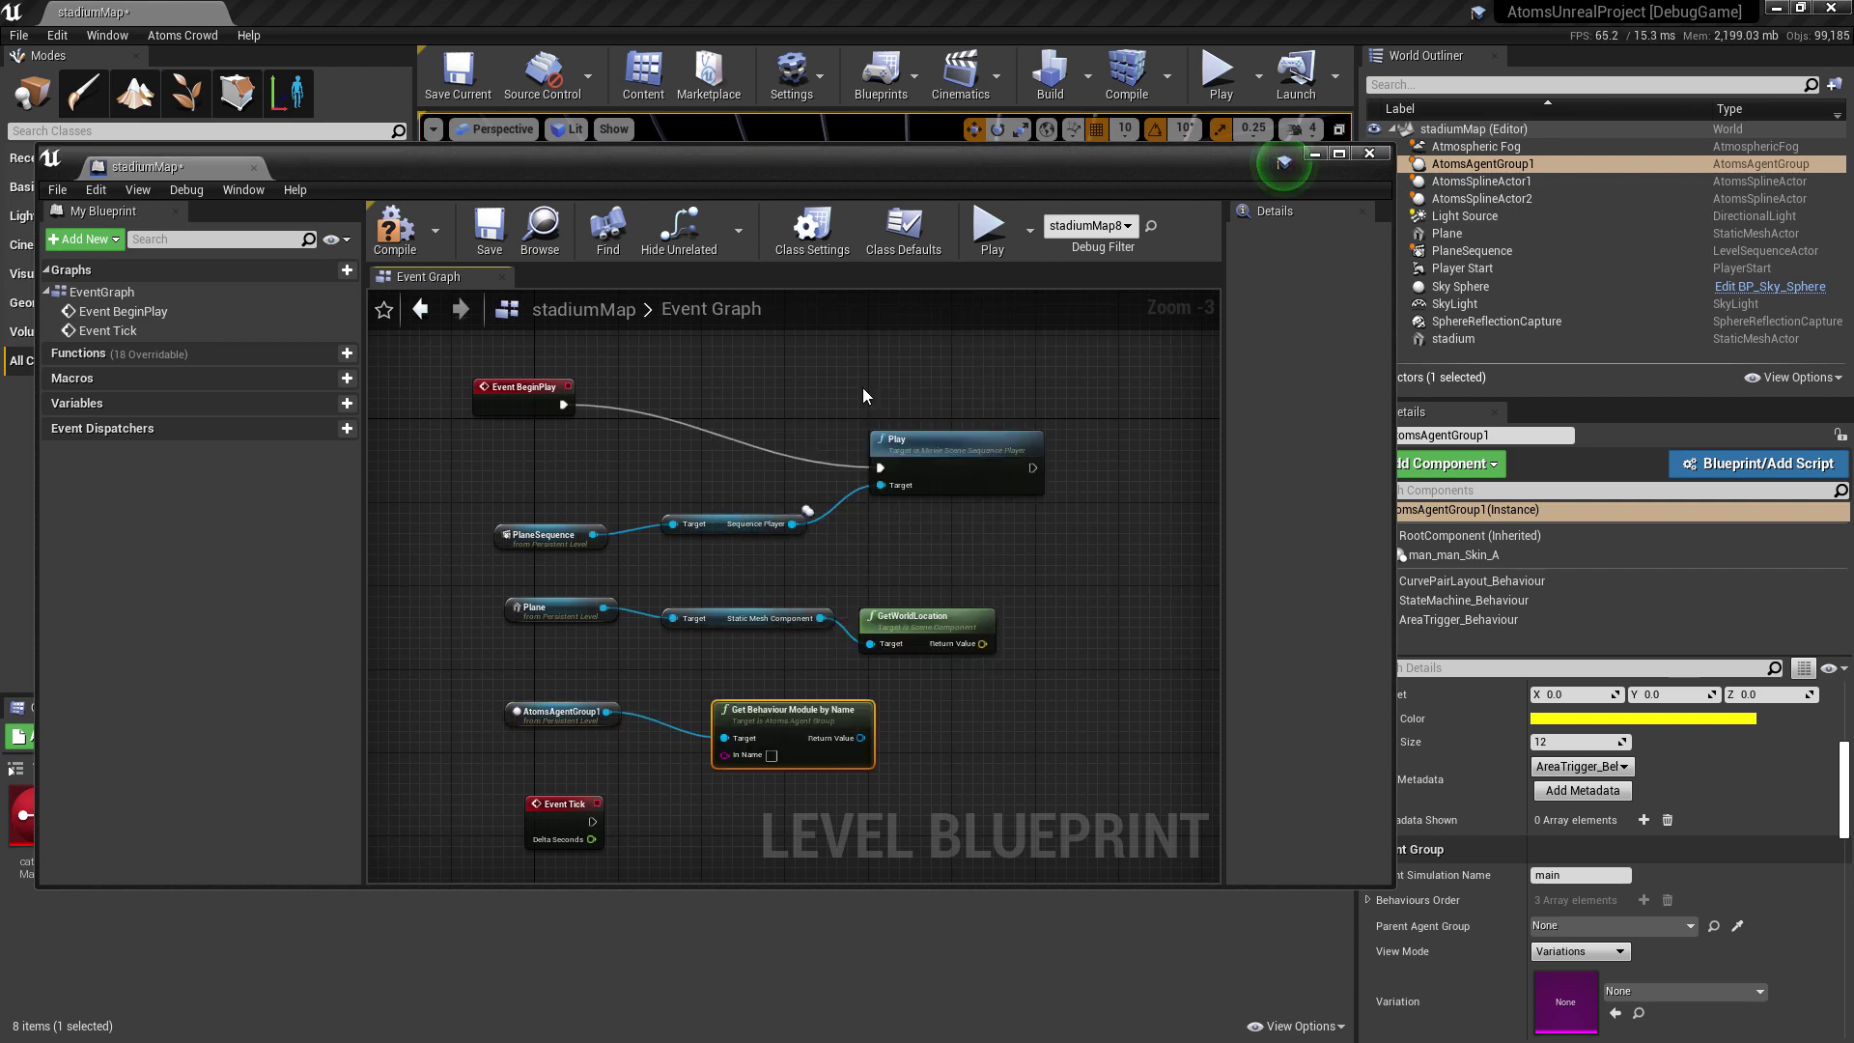
{"action": "left_click_drag", "start_coordinate": [782, 711], "coordinate": [773, 699]}
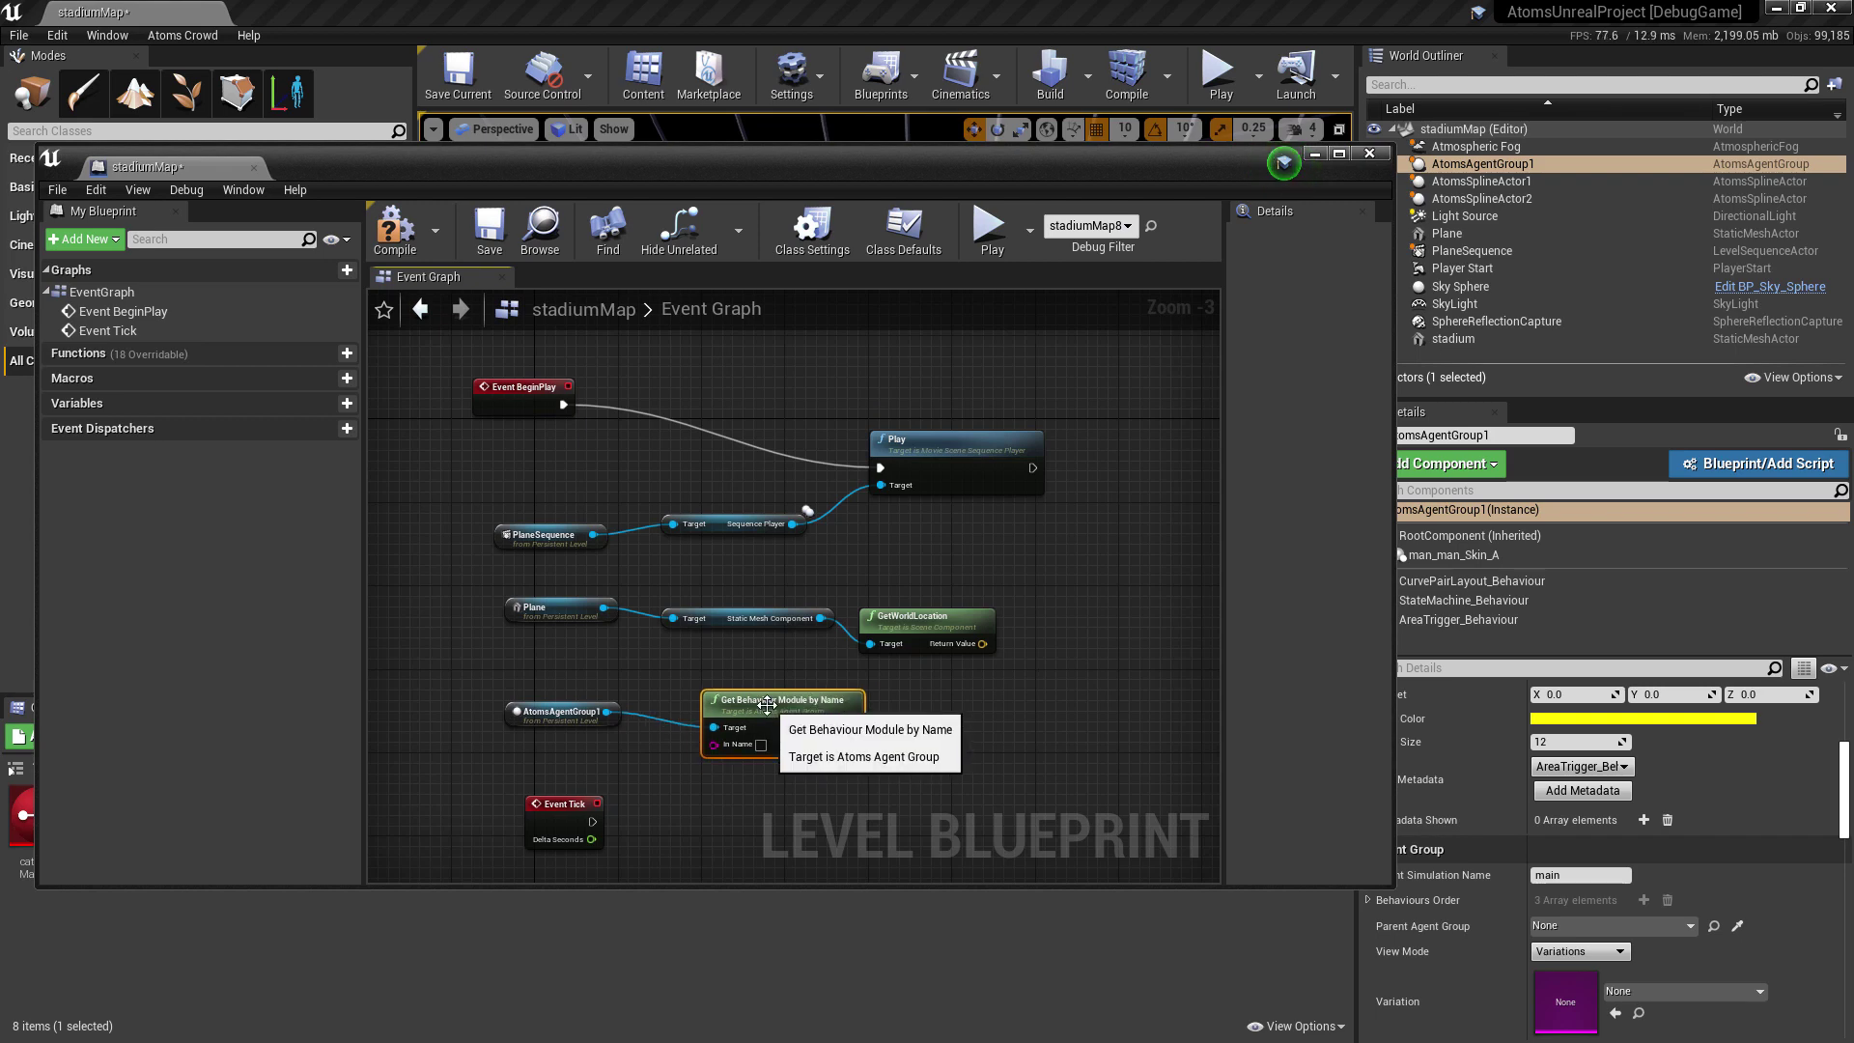
Copy the name AreaTrigger_Behaviour from the agent group's components and enter it as In Name on the Get Behaviour Module by Name node
{"action": "left_click", "coordinate": [1472, 624]}
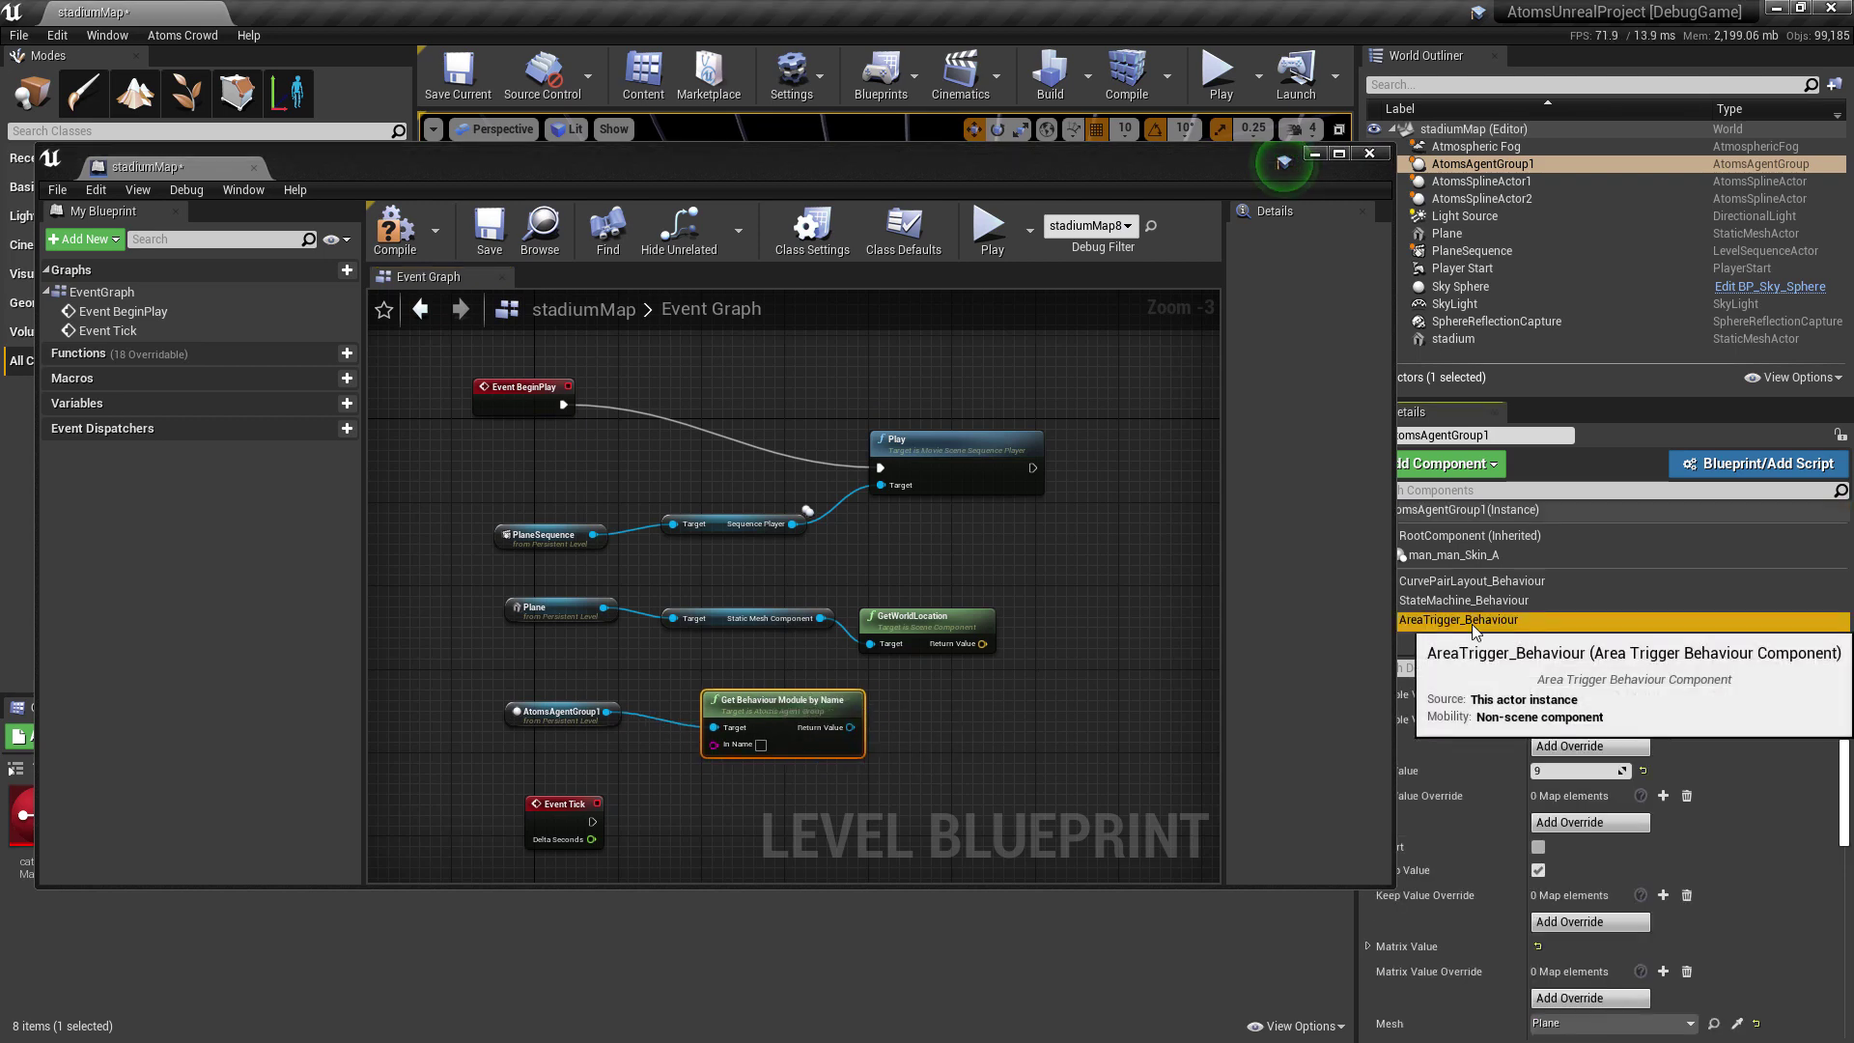
{"action": "left_click_drag", "start_coordinate": [1200, 165], "coordinate": [1157, 157]}
{"action": "left_click", "coordinate": [1465, 620]}
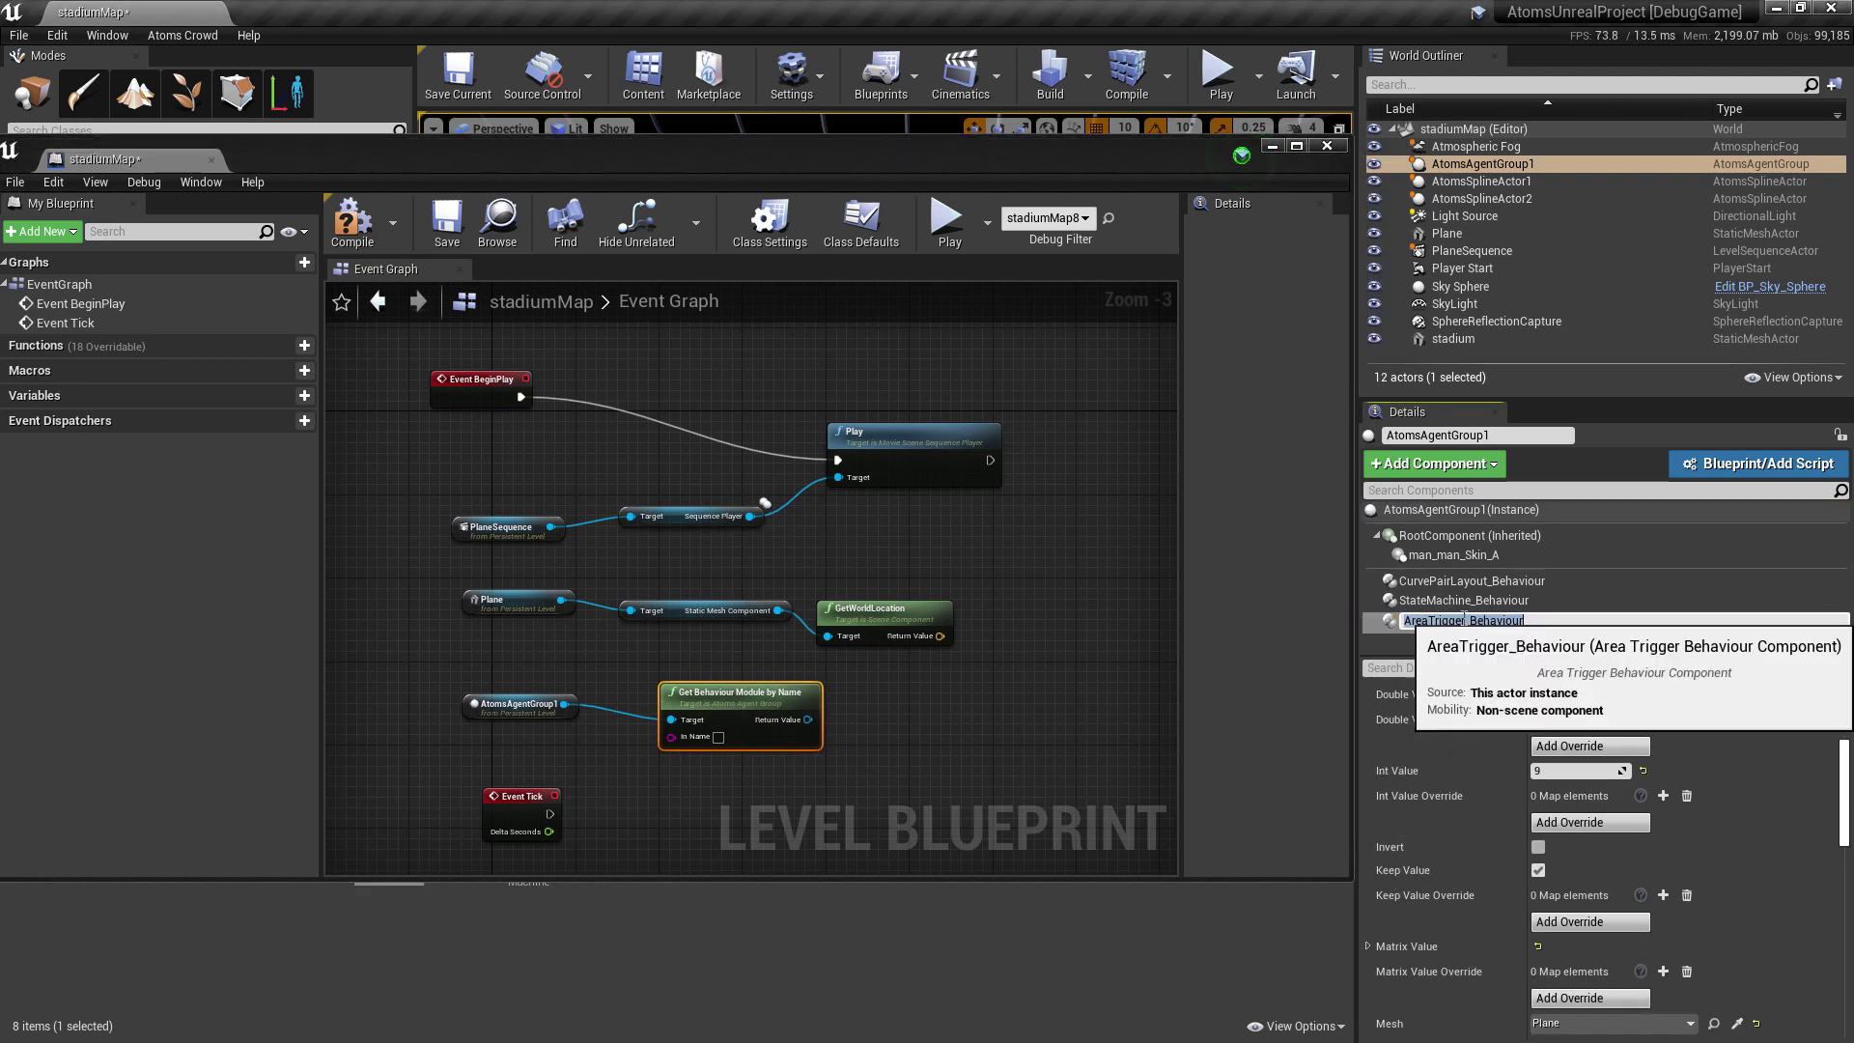
{"action": "key", "text": "ctrl+c"}
{"action": "left_click", "coordinate": [718, 736]}
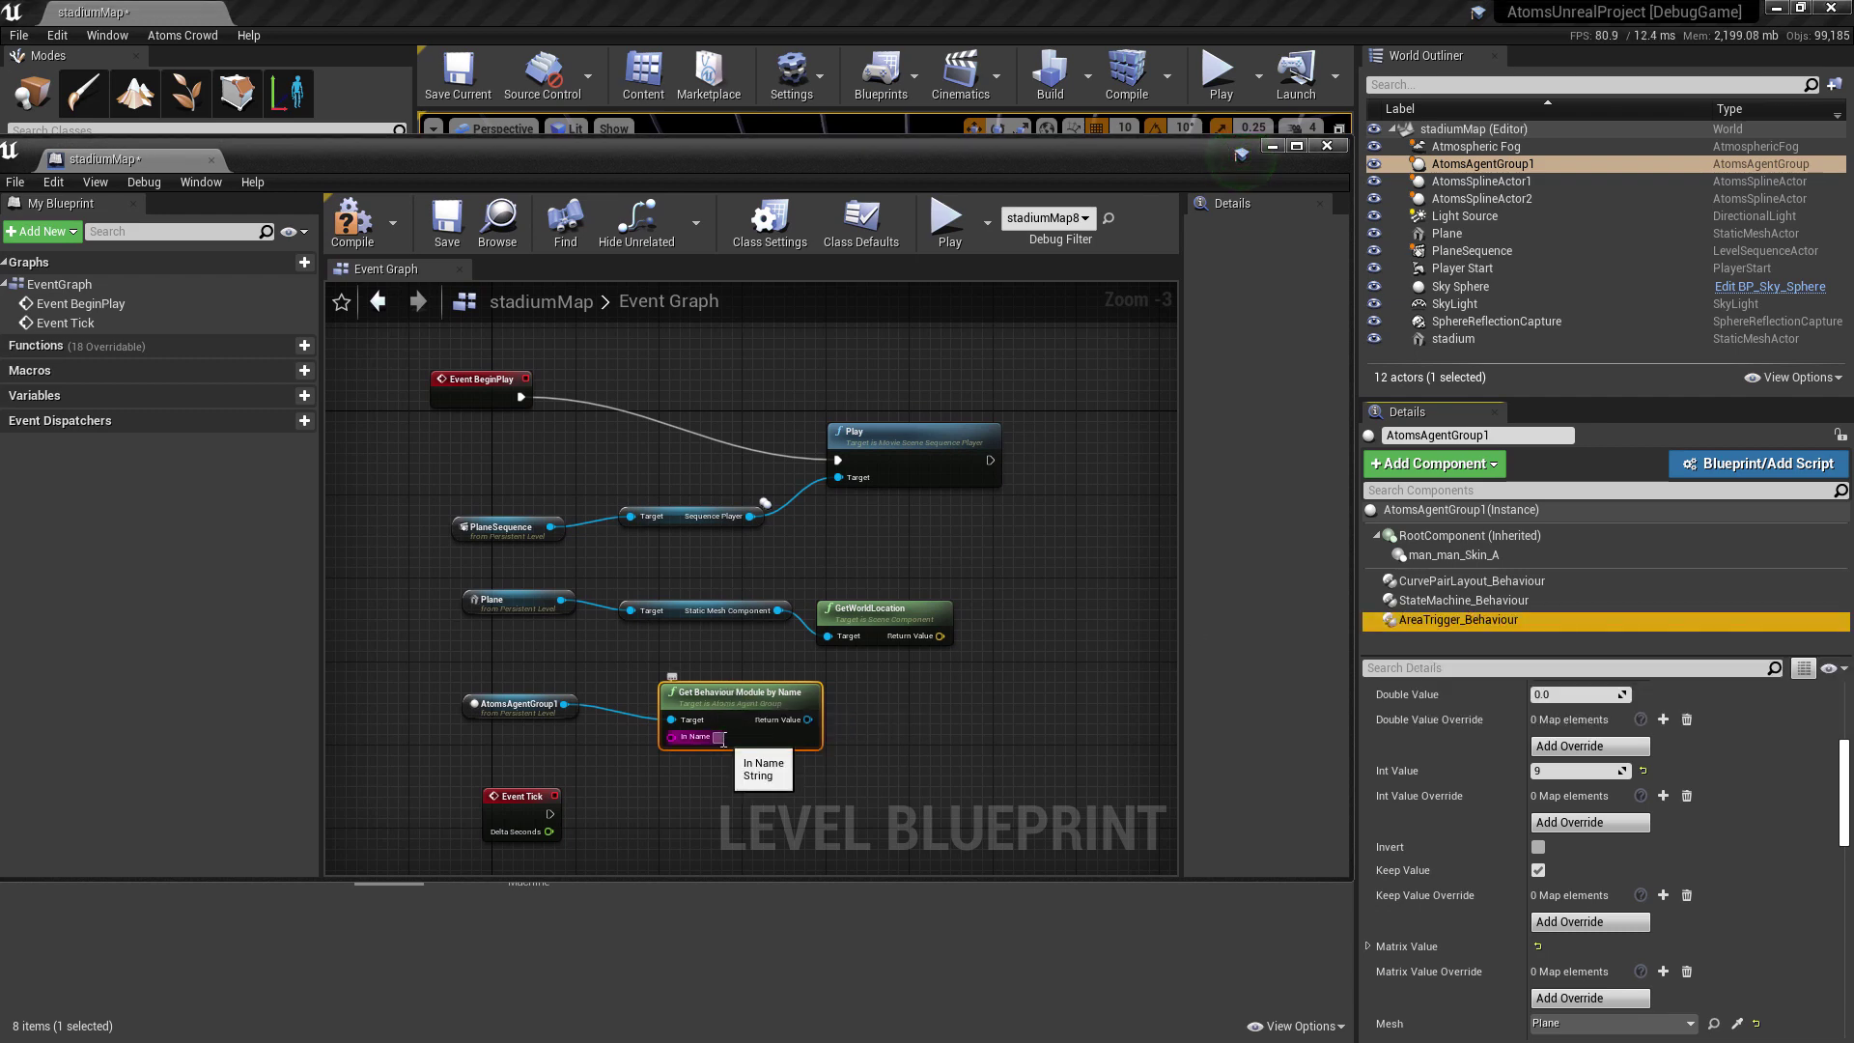
{"action": "key", "text": "ctrl+v"}
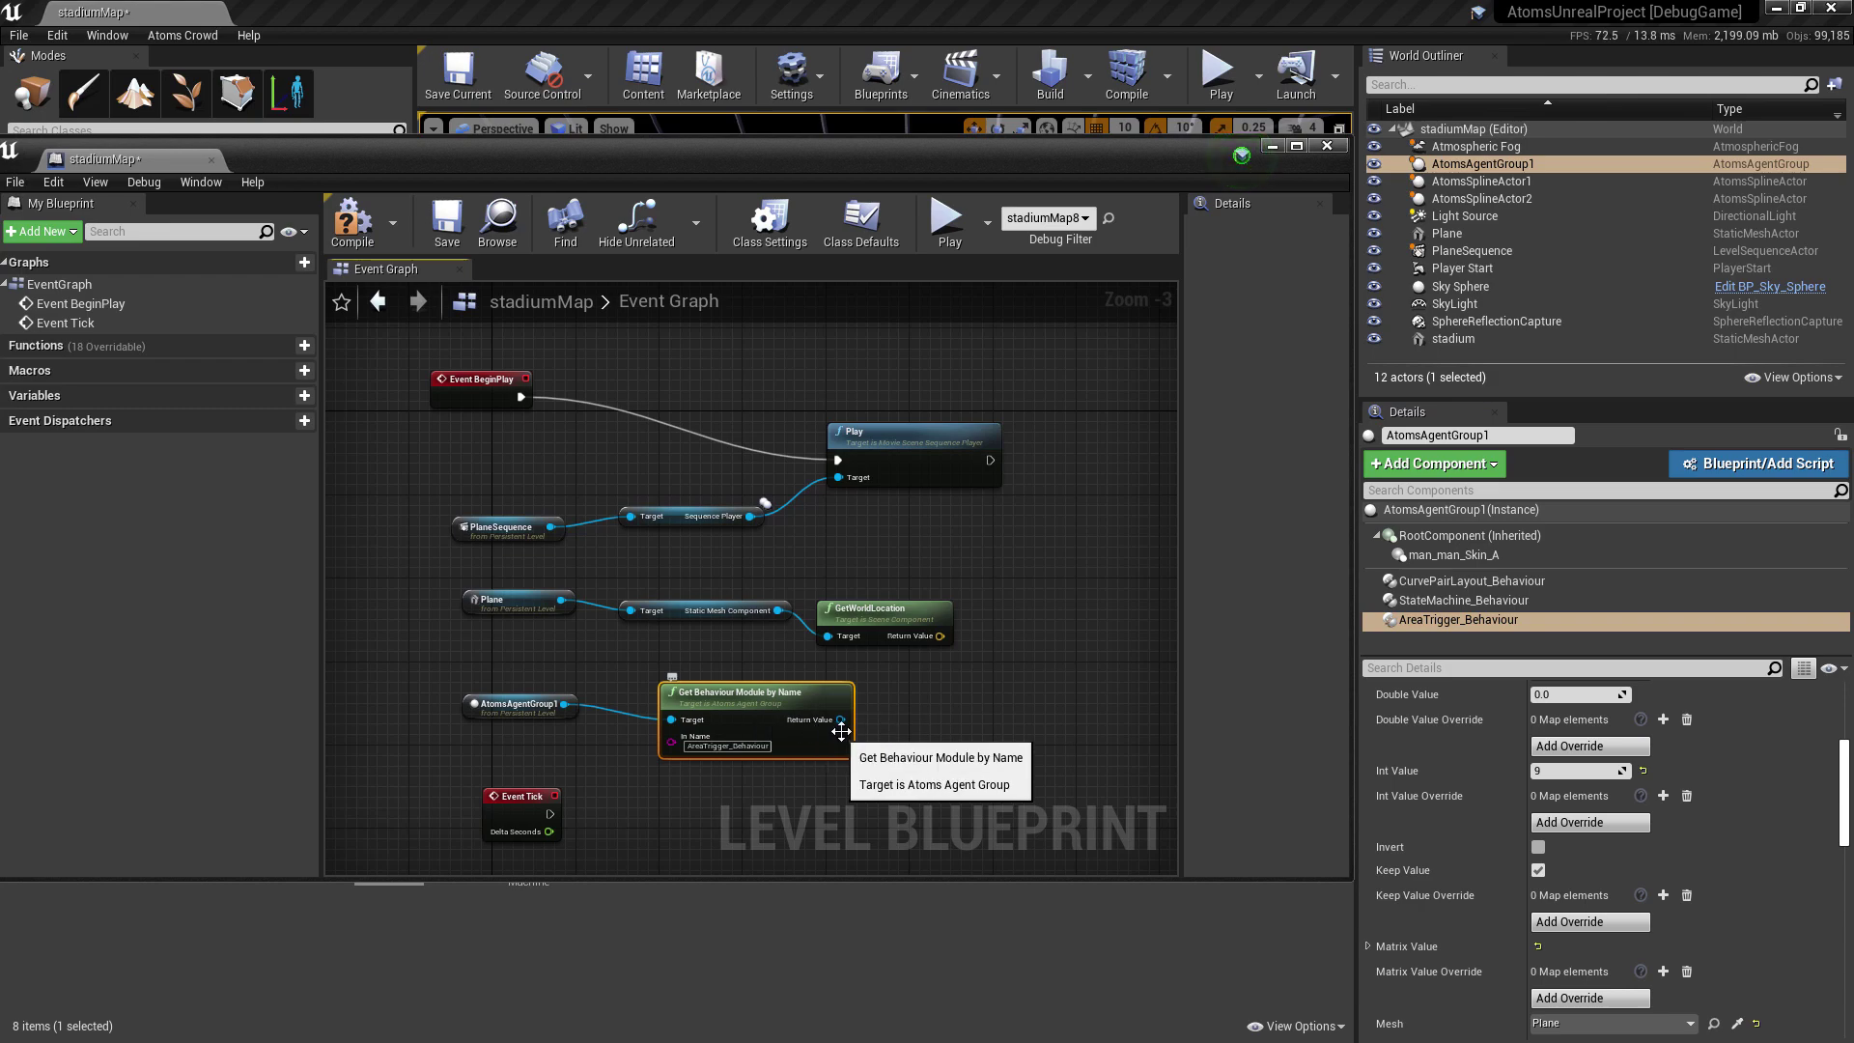
Add a Set Module Property as Vector node targeting the Return Value of Get Behaviour Module by Name, placed beside that node
{"action": "left_click_drag", "start_coordinate": [838, 719], "coordinate": [927, 717]}
{"action": "type", "text": "set"}
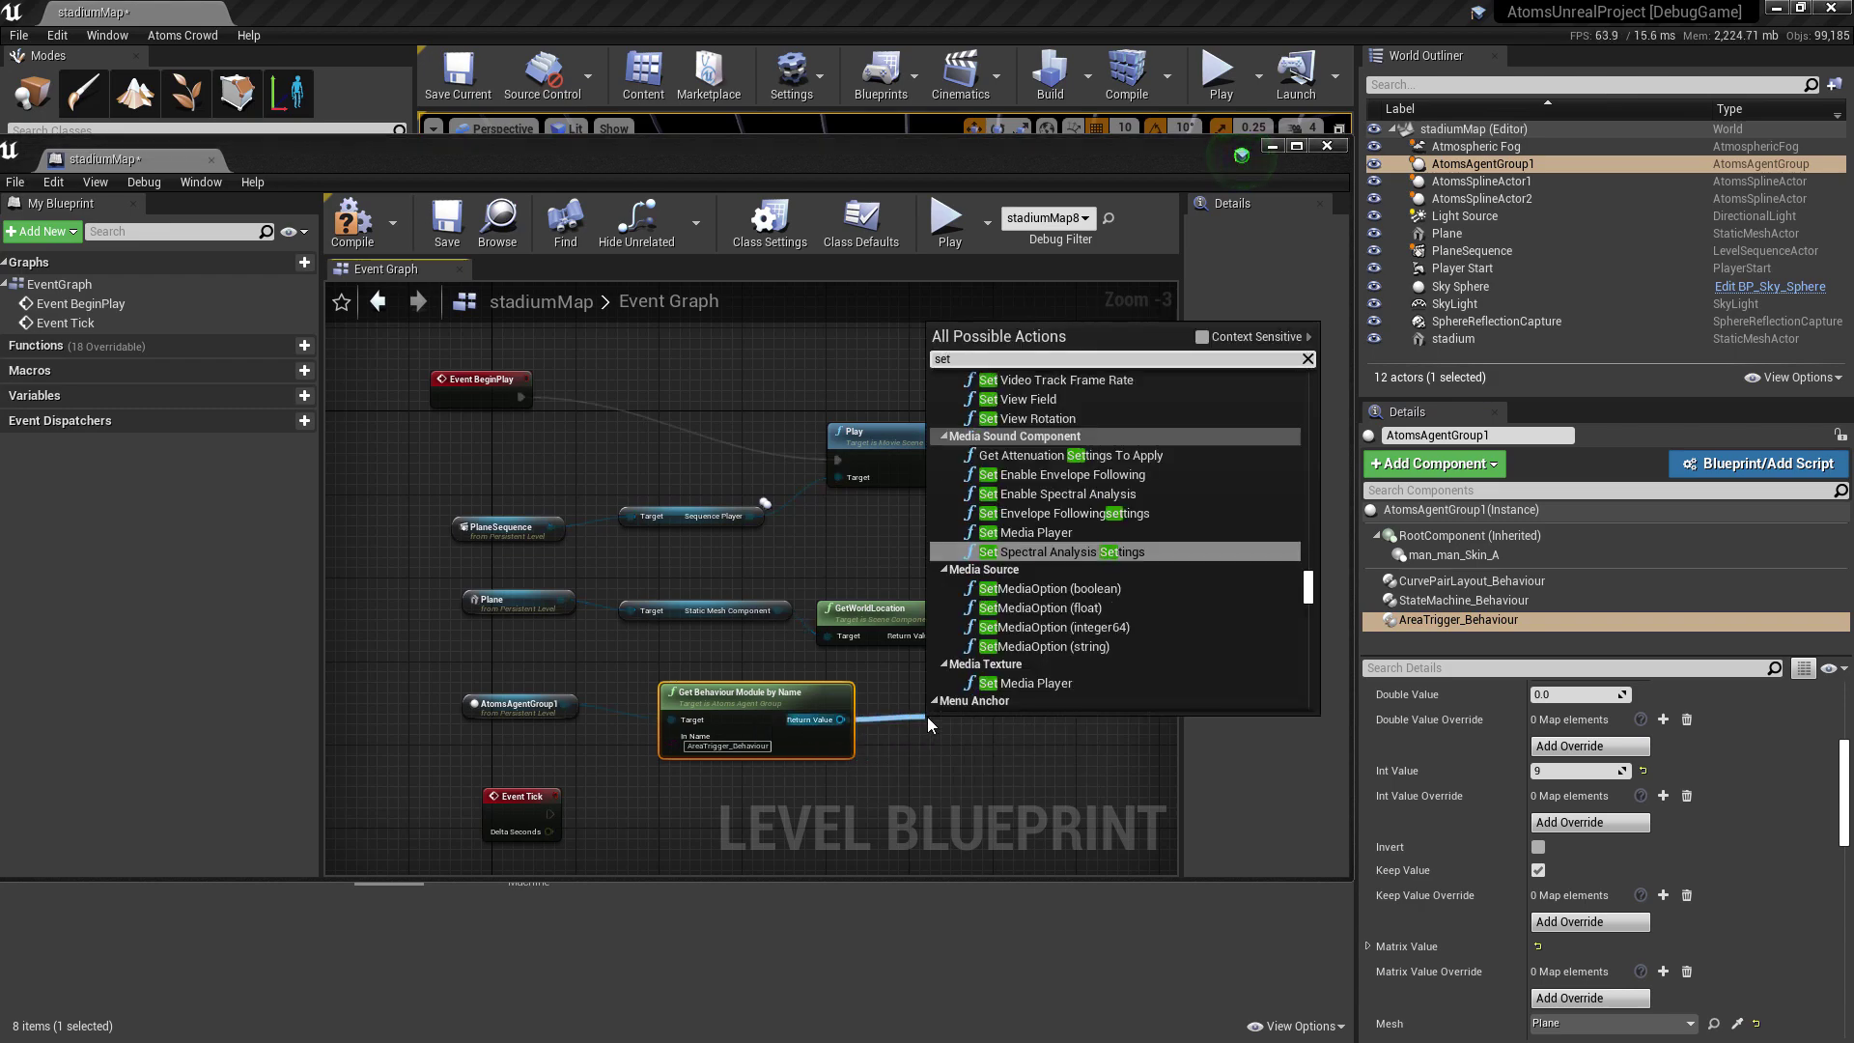
{"action": "type", "text": " module pro"}
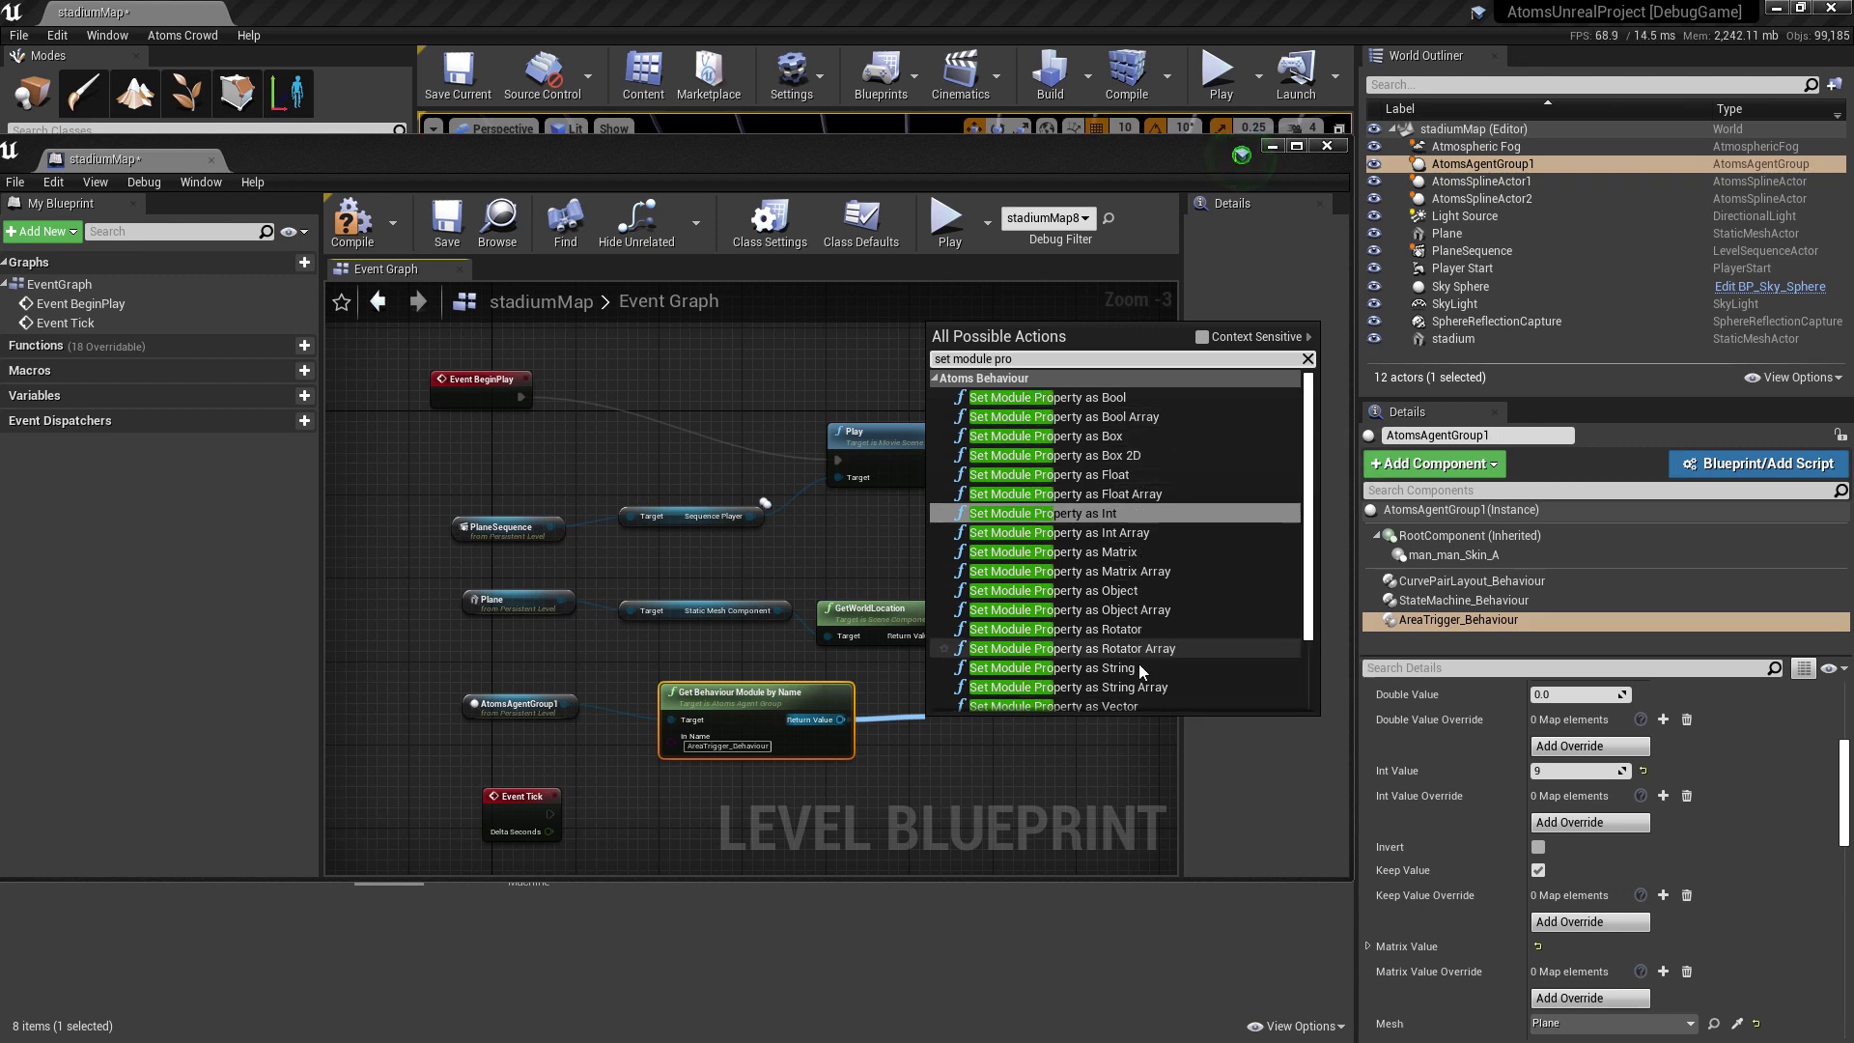
{"action": "scroll", "coordinate": [1137, 667], "scroll_direction": "down", "scroll_amount": 3}
{"action": "key", "text": "Escape"}
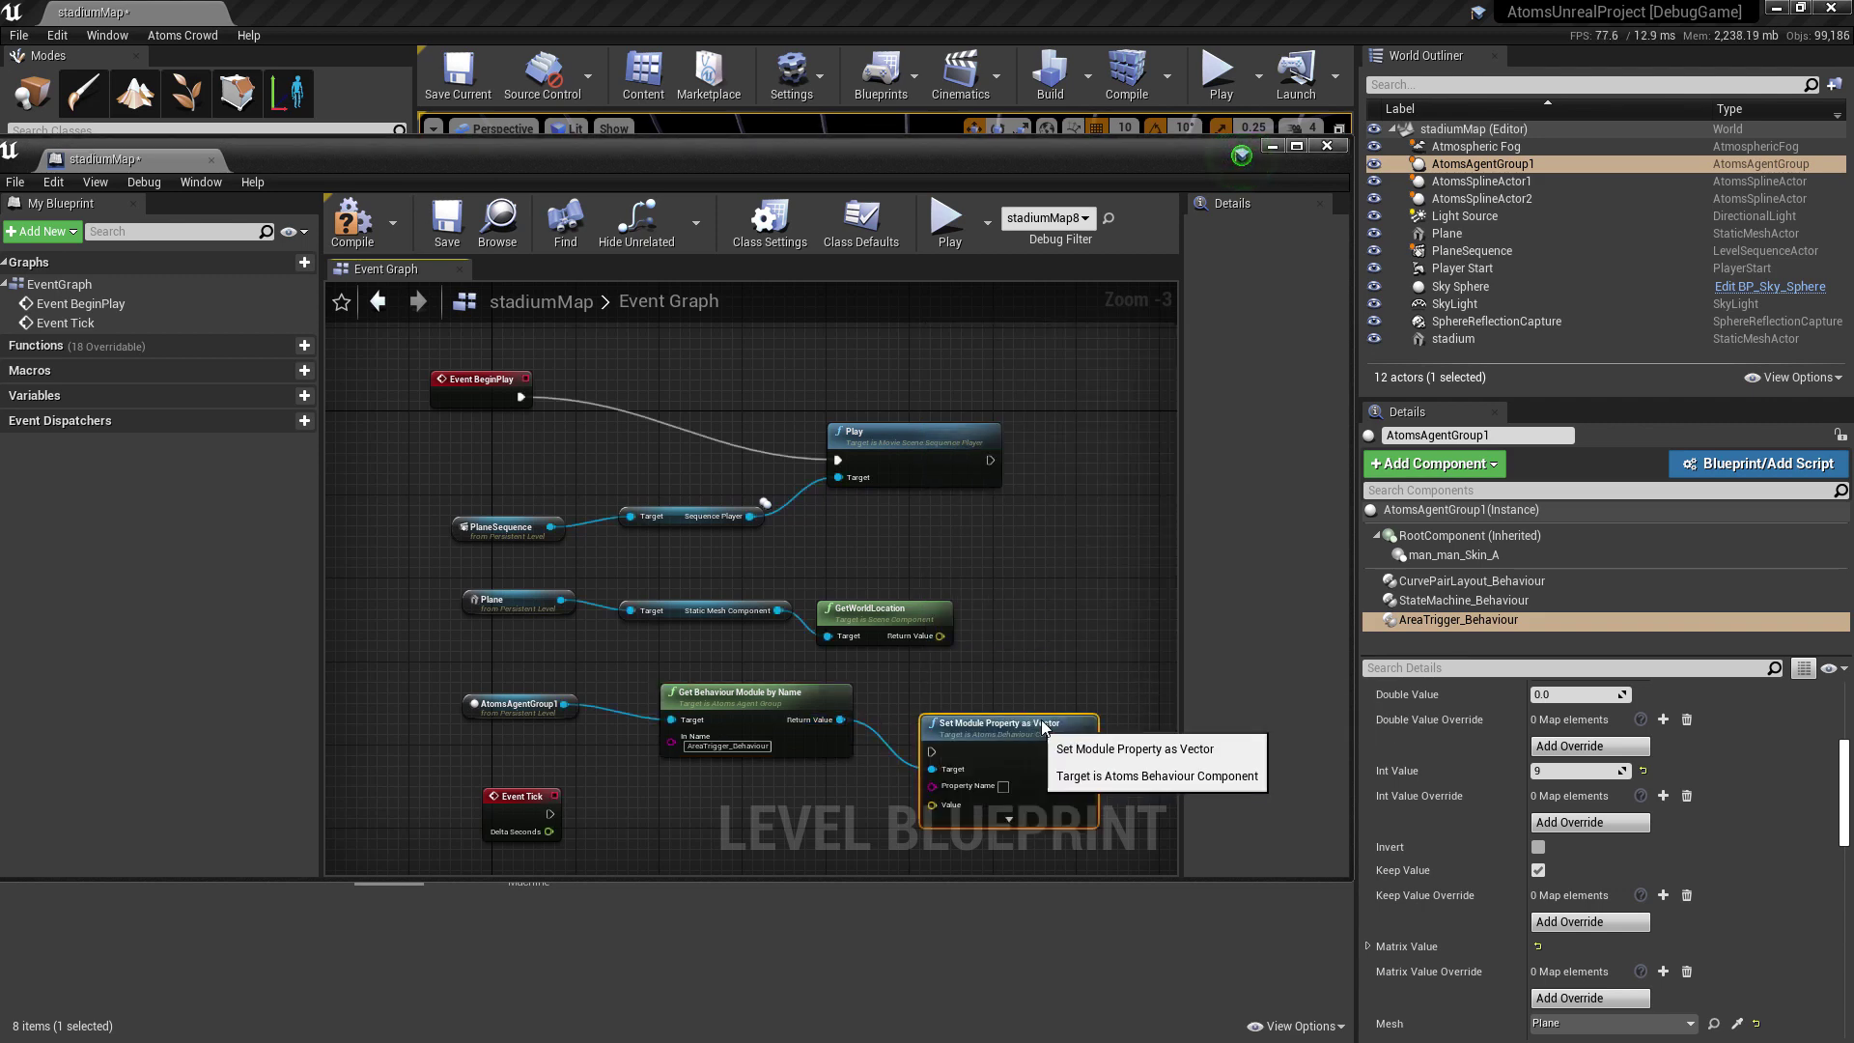
{"action": "left_click_drag", "start_coordinate": [1035, 724], "coordinate": [1056, 703]}
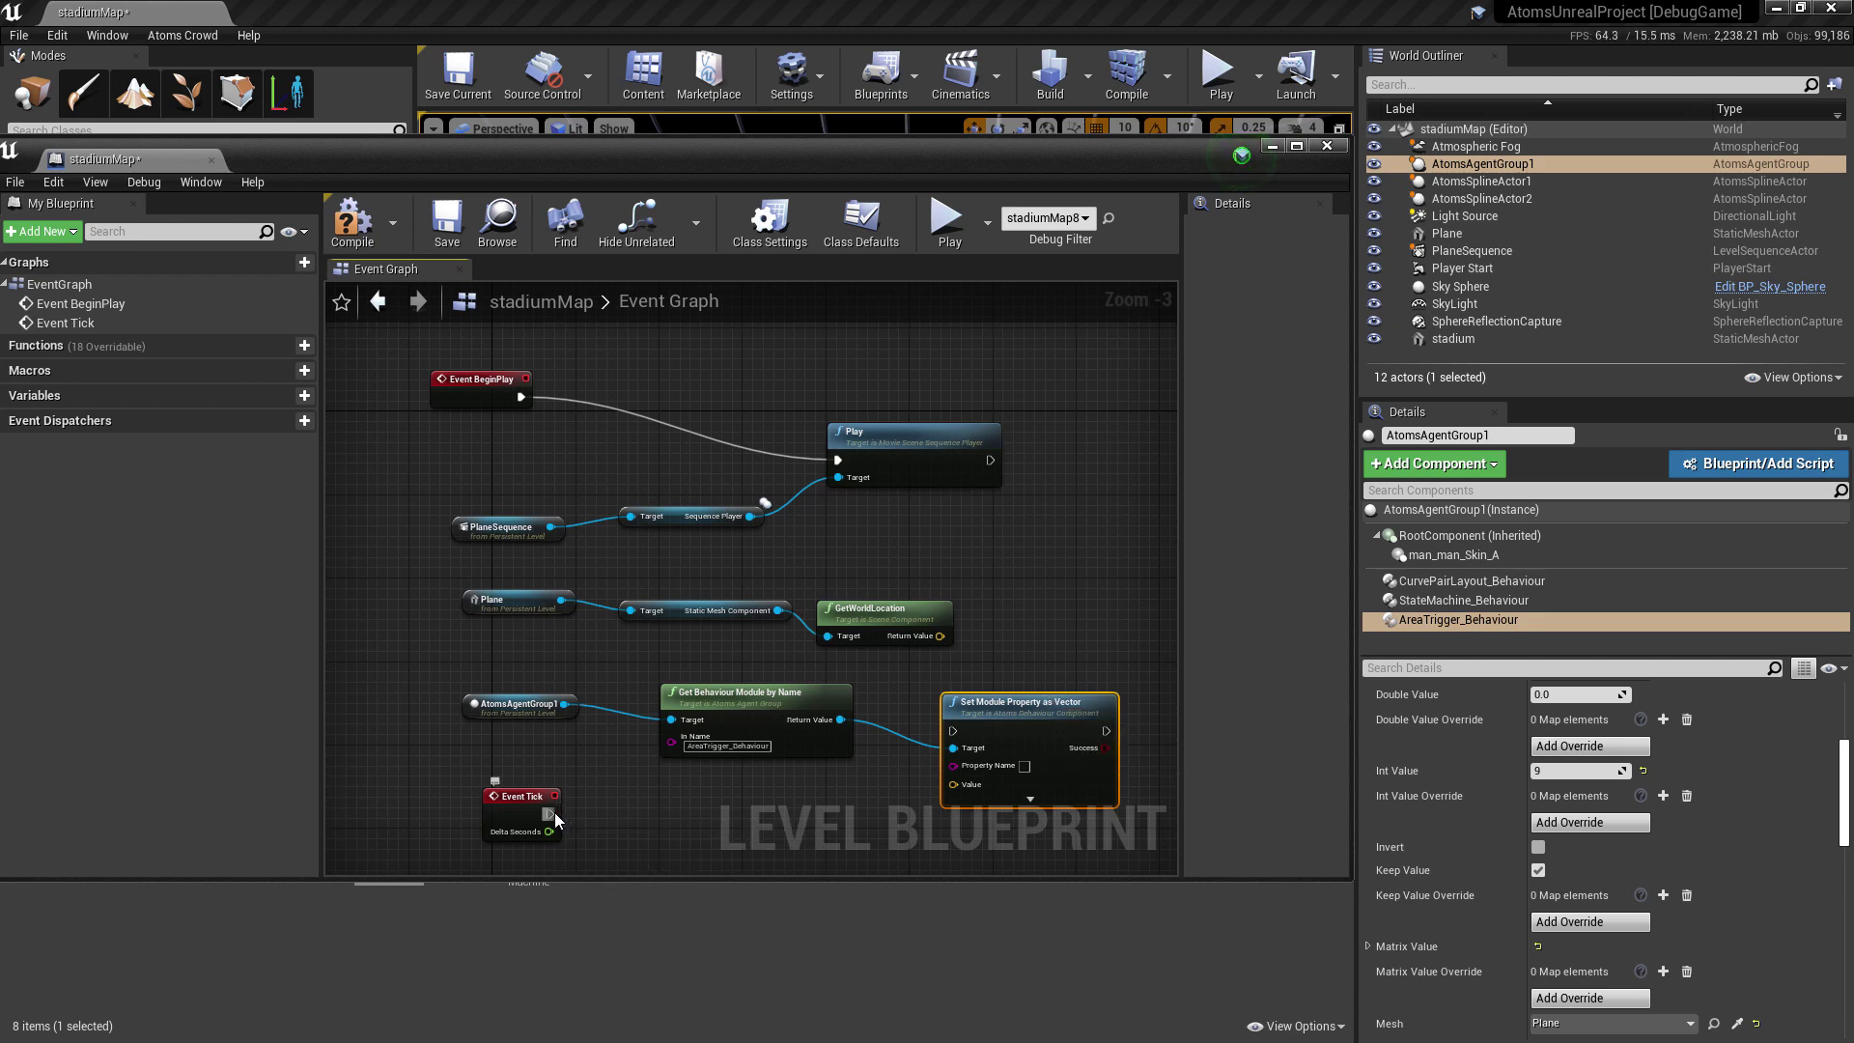
Connect Event Tick to Set Module Property as Vector and feed GetWorldLocation's Return Value into its Value input
{"action": "left_click_drag", "start_coordinate": [551, 814], "coordinate": [953, 732]}
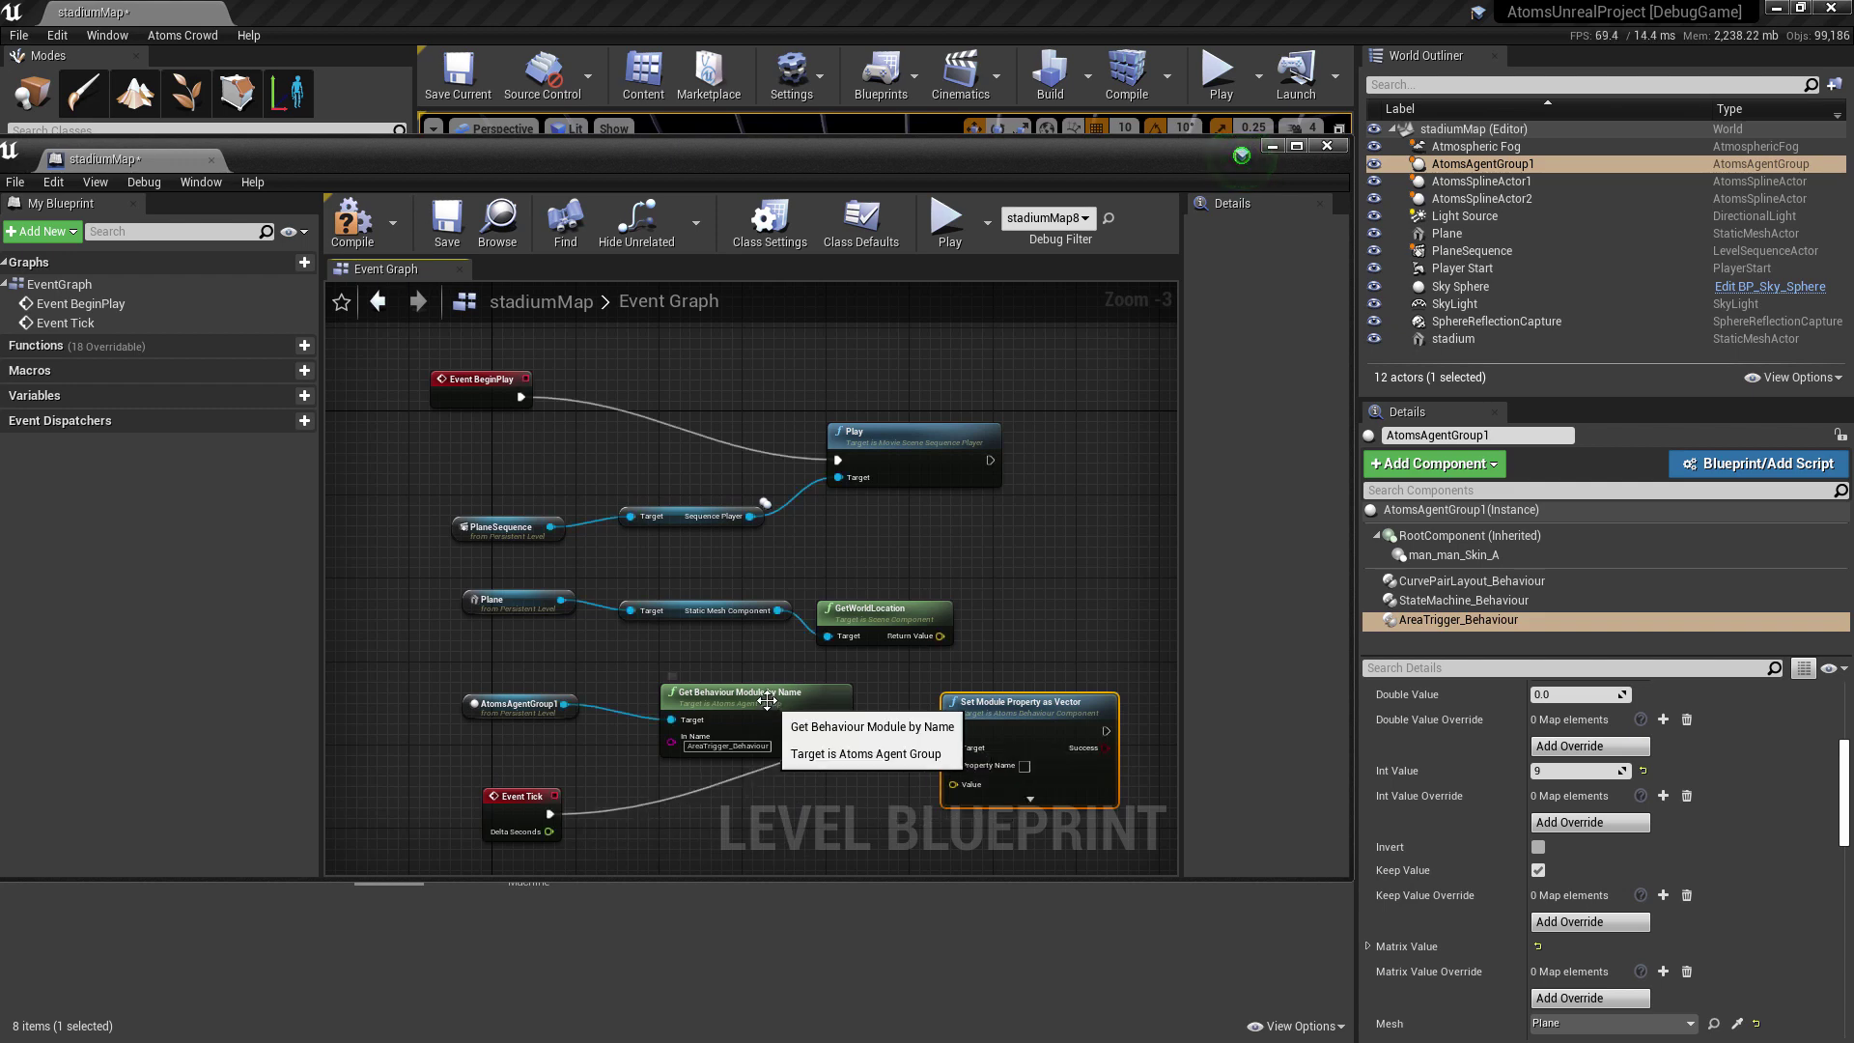
{"action": "left_click_drag", "start_coordinate": [763, 692], "coordinate": [751, 693]}
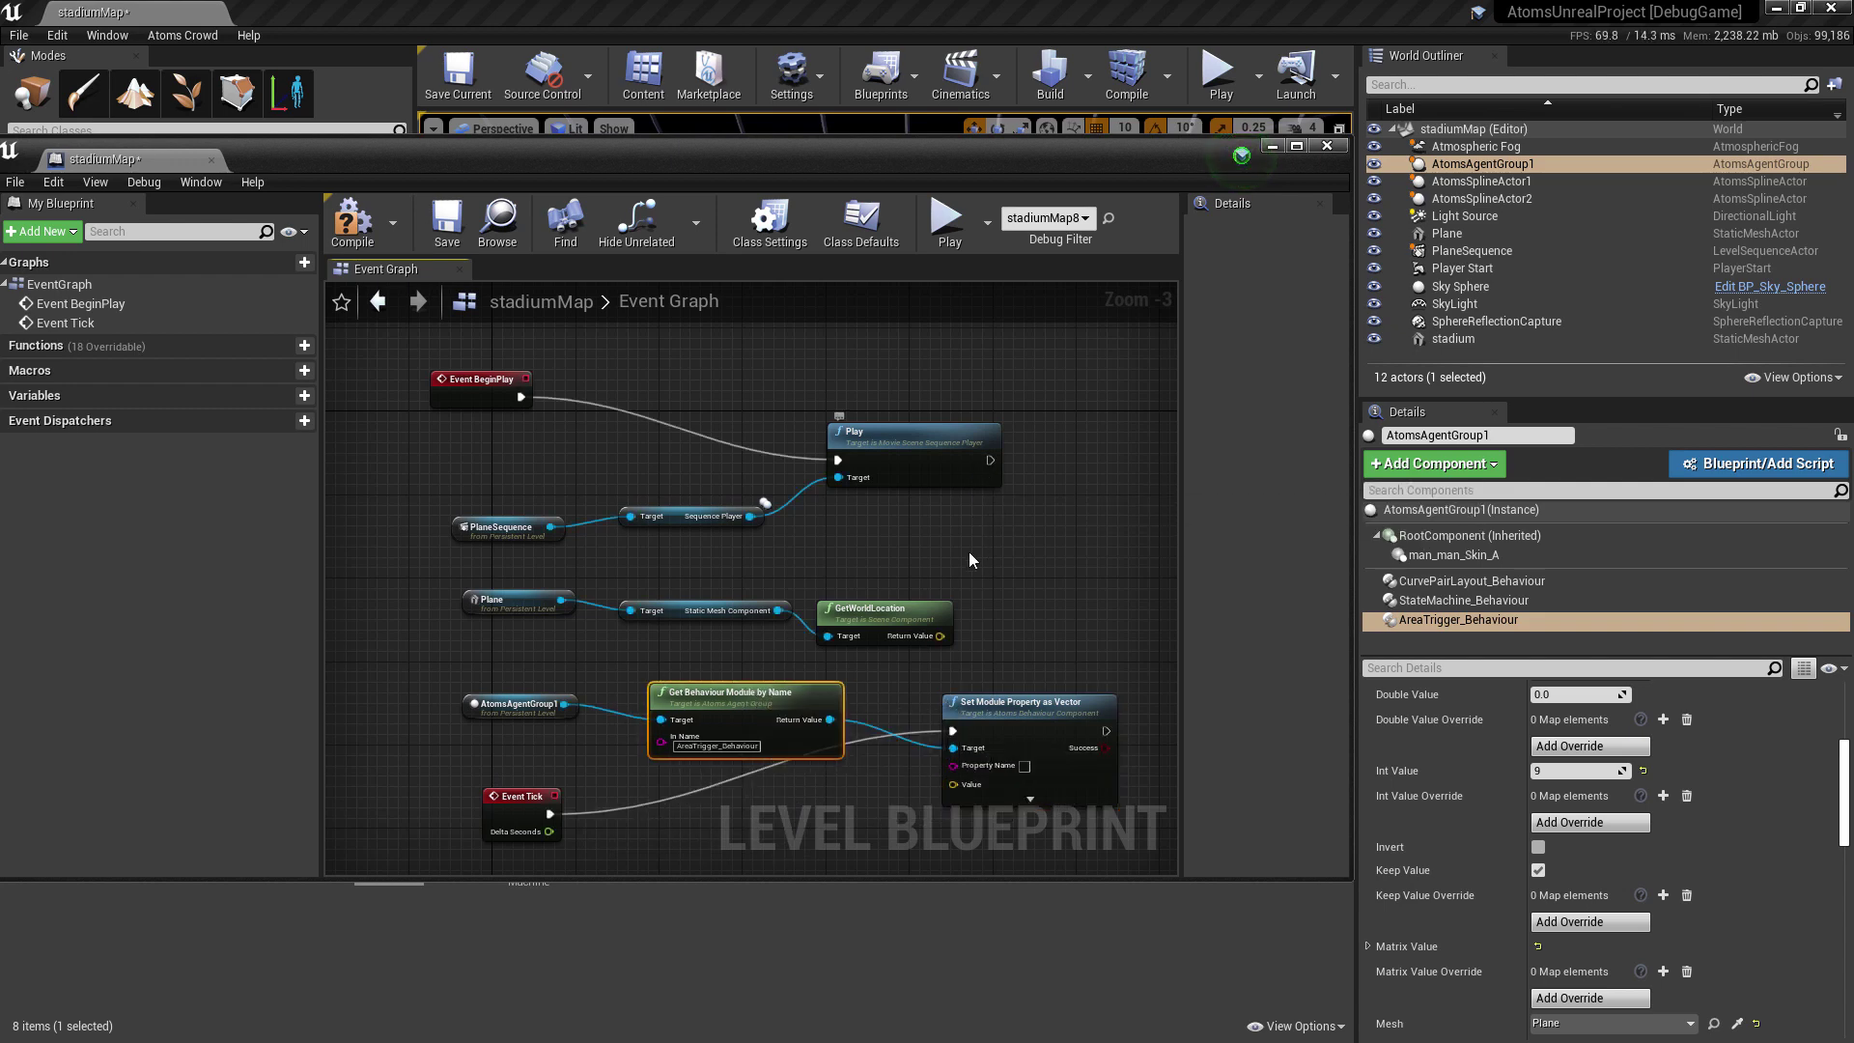
{"action": "left_click_drag", "start_coordinate": [939, 637], "coordinate": [954, 784]}
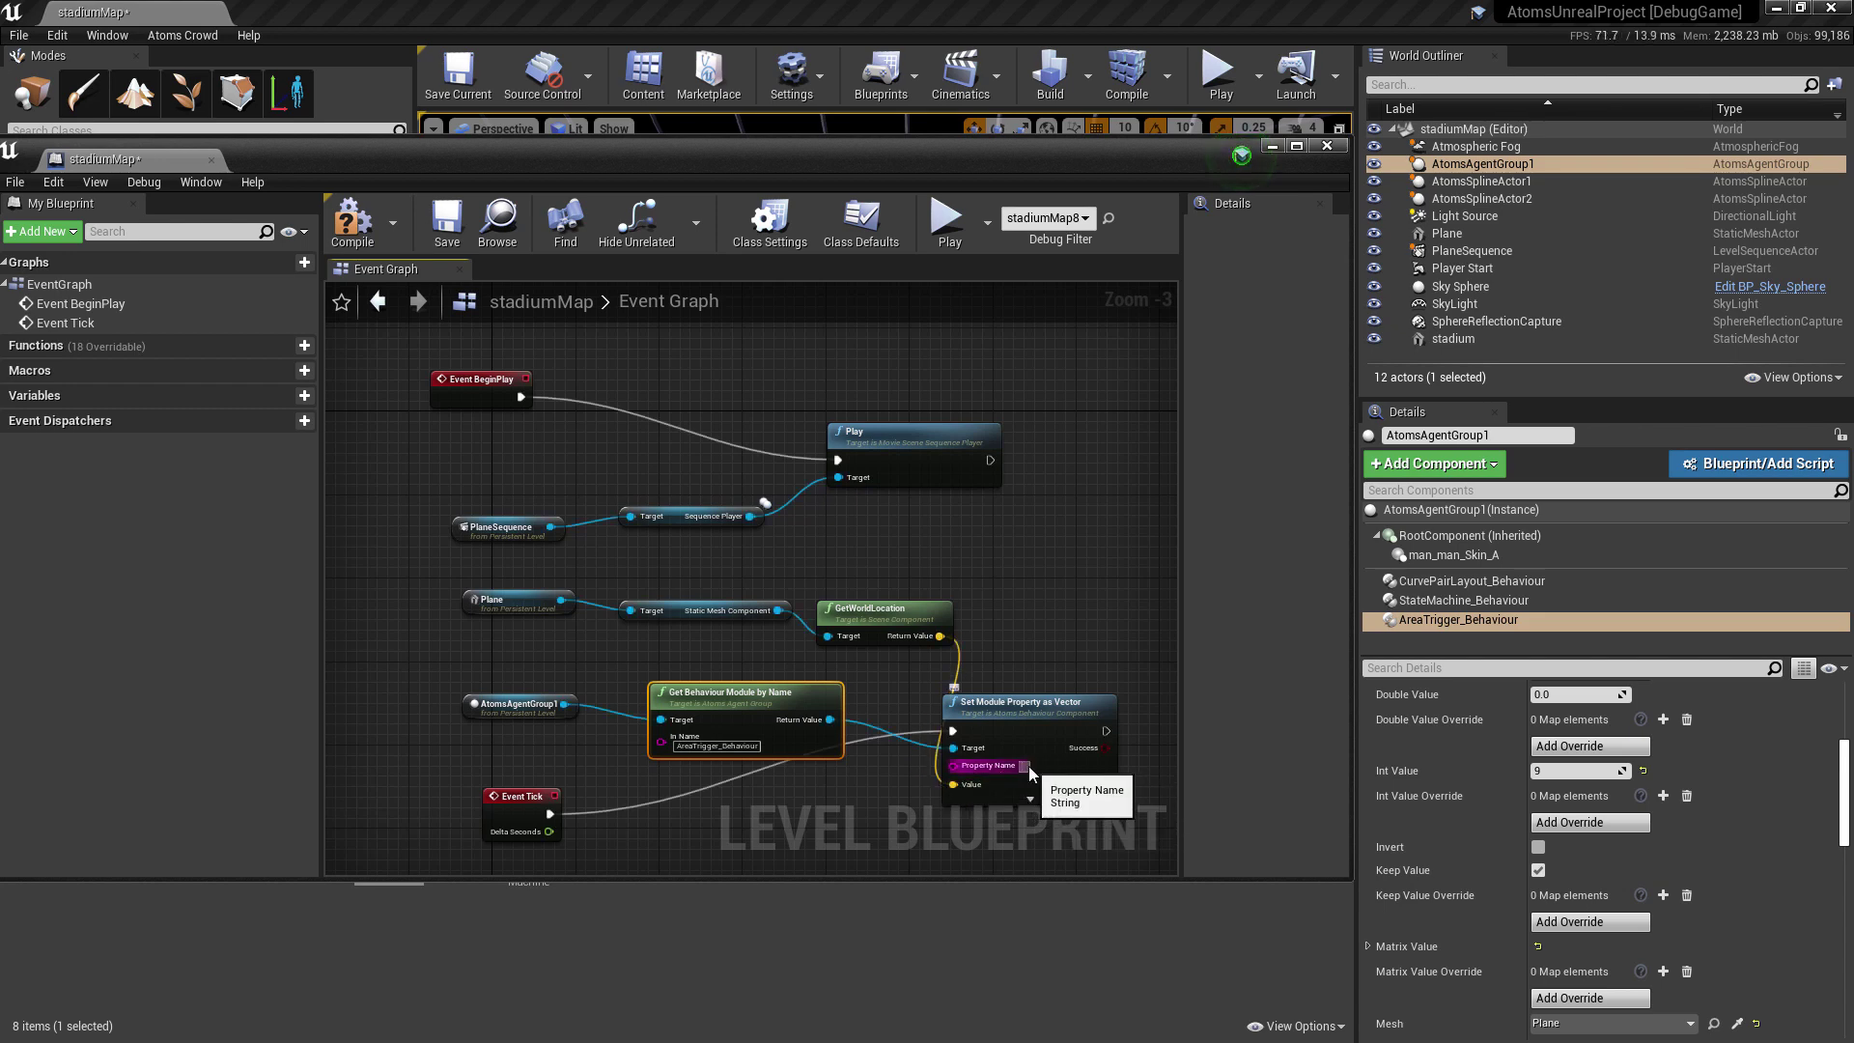
Set the Property Name on Set Module Property as Vector to meshTranslation and compare it with the Area Trigger's Mesh Translation setting
{"action": "type", "text": "meshTranslatio"}
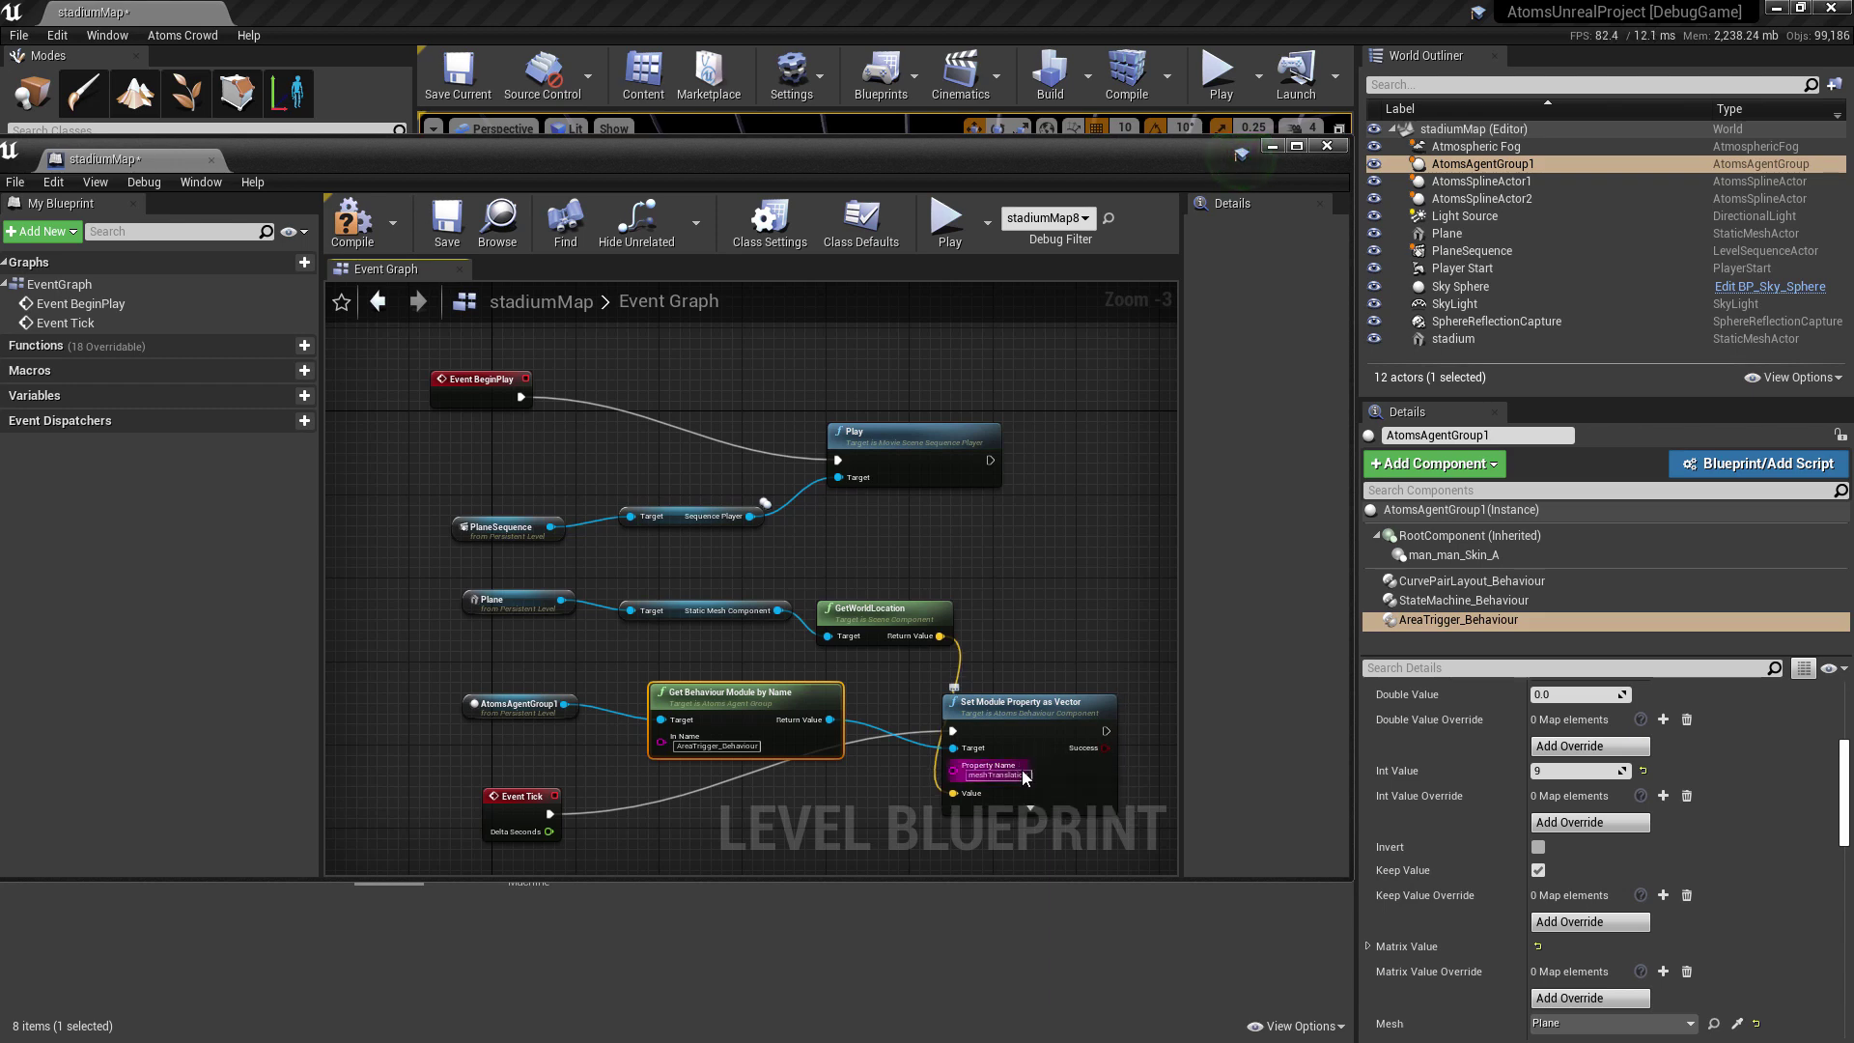
{"action": "scroll", "coordinate": [1023, 777], "scroll_direction": "up", "scroll_amount": 3}
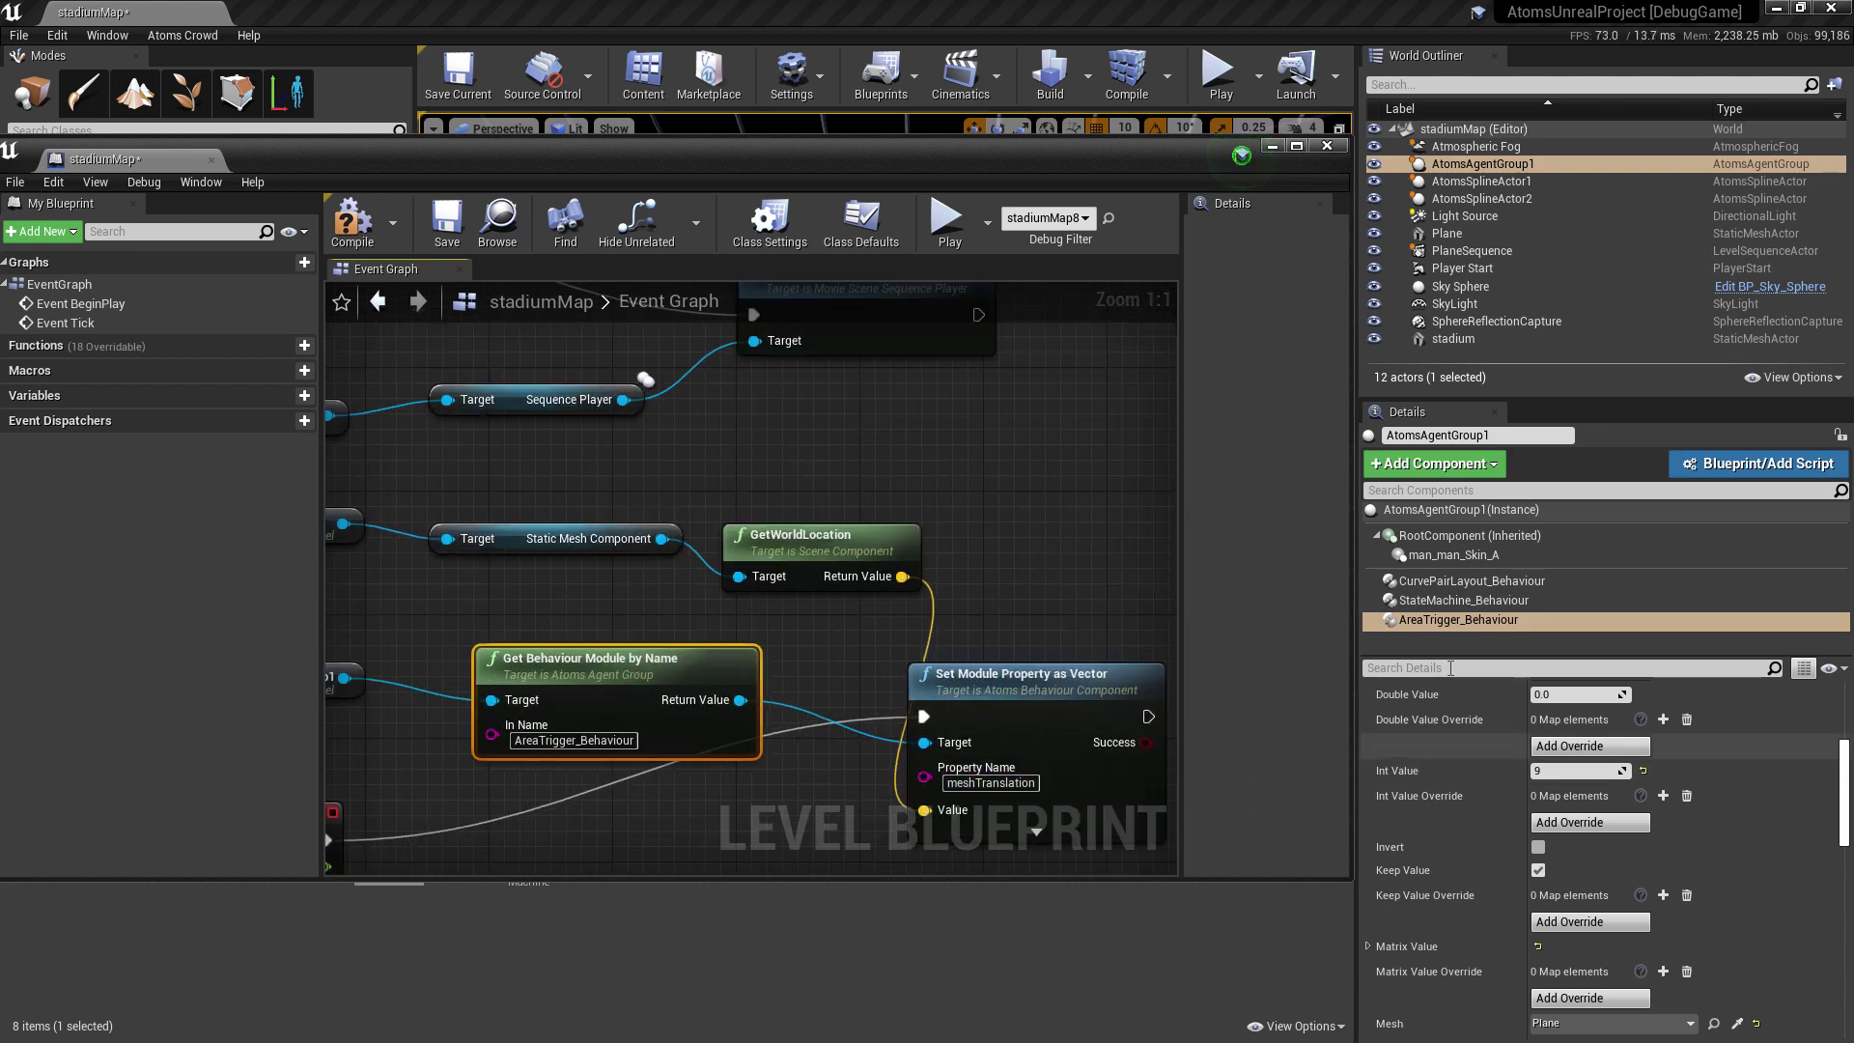
{"action": "scroll", "coordinate": [1462, 819], "scroll_direction": "down", "scroll_amount": 3}
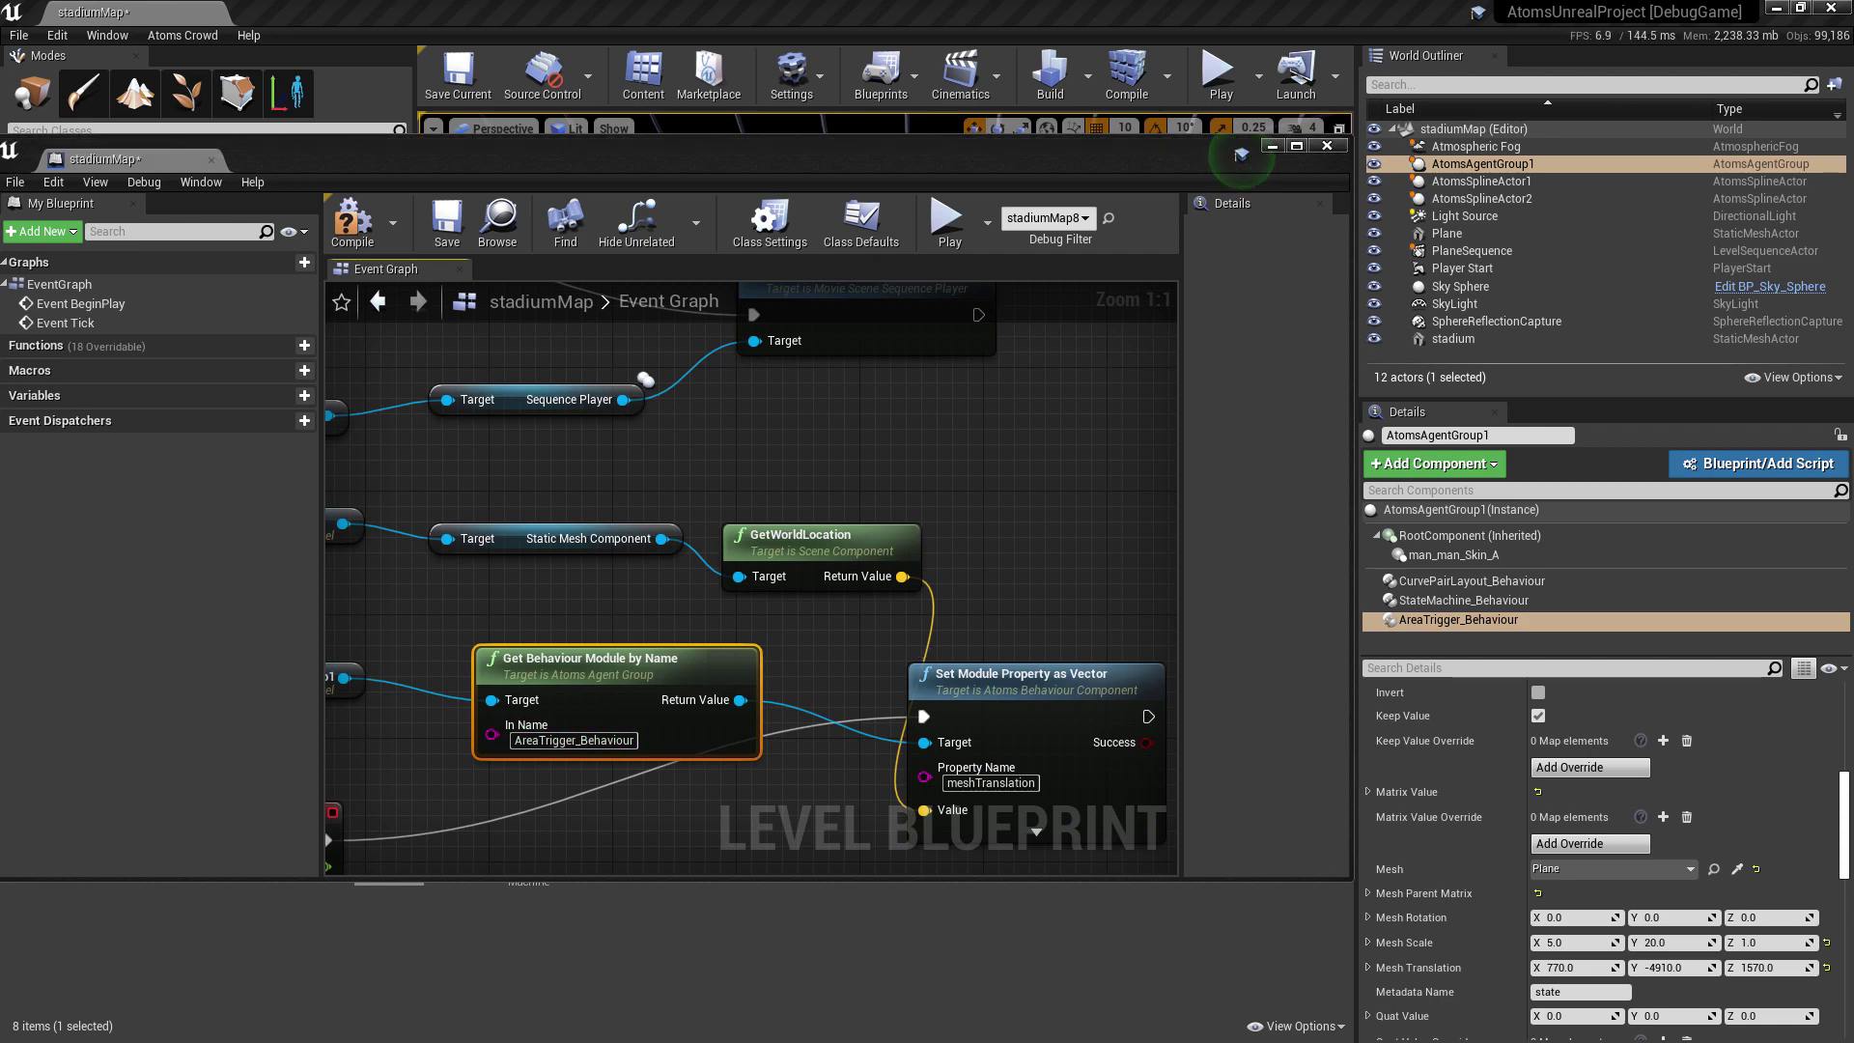
Switch to the Atoms Crowd Documentation in the browser and look up the meshTranslation attribute on the Area trigger module page
{"action": "left_click_drag", "start_coordinate": [622, 84], "coordinate": [658, 84]}
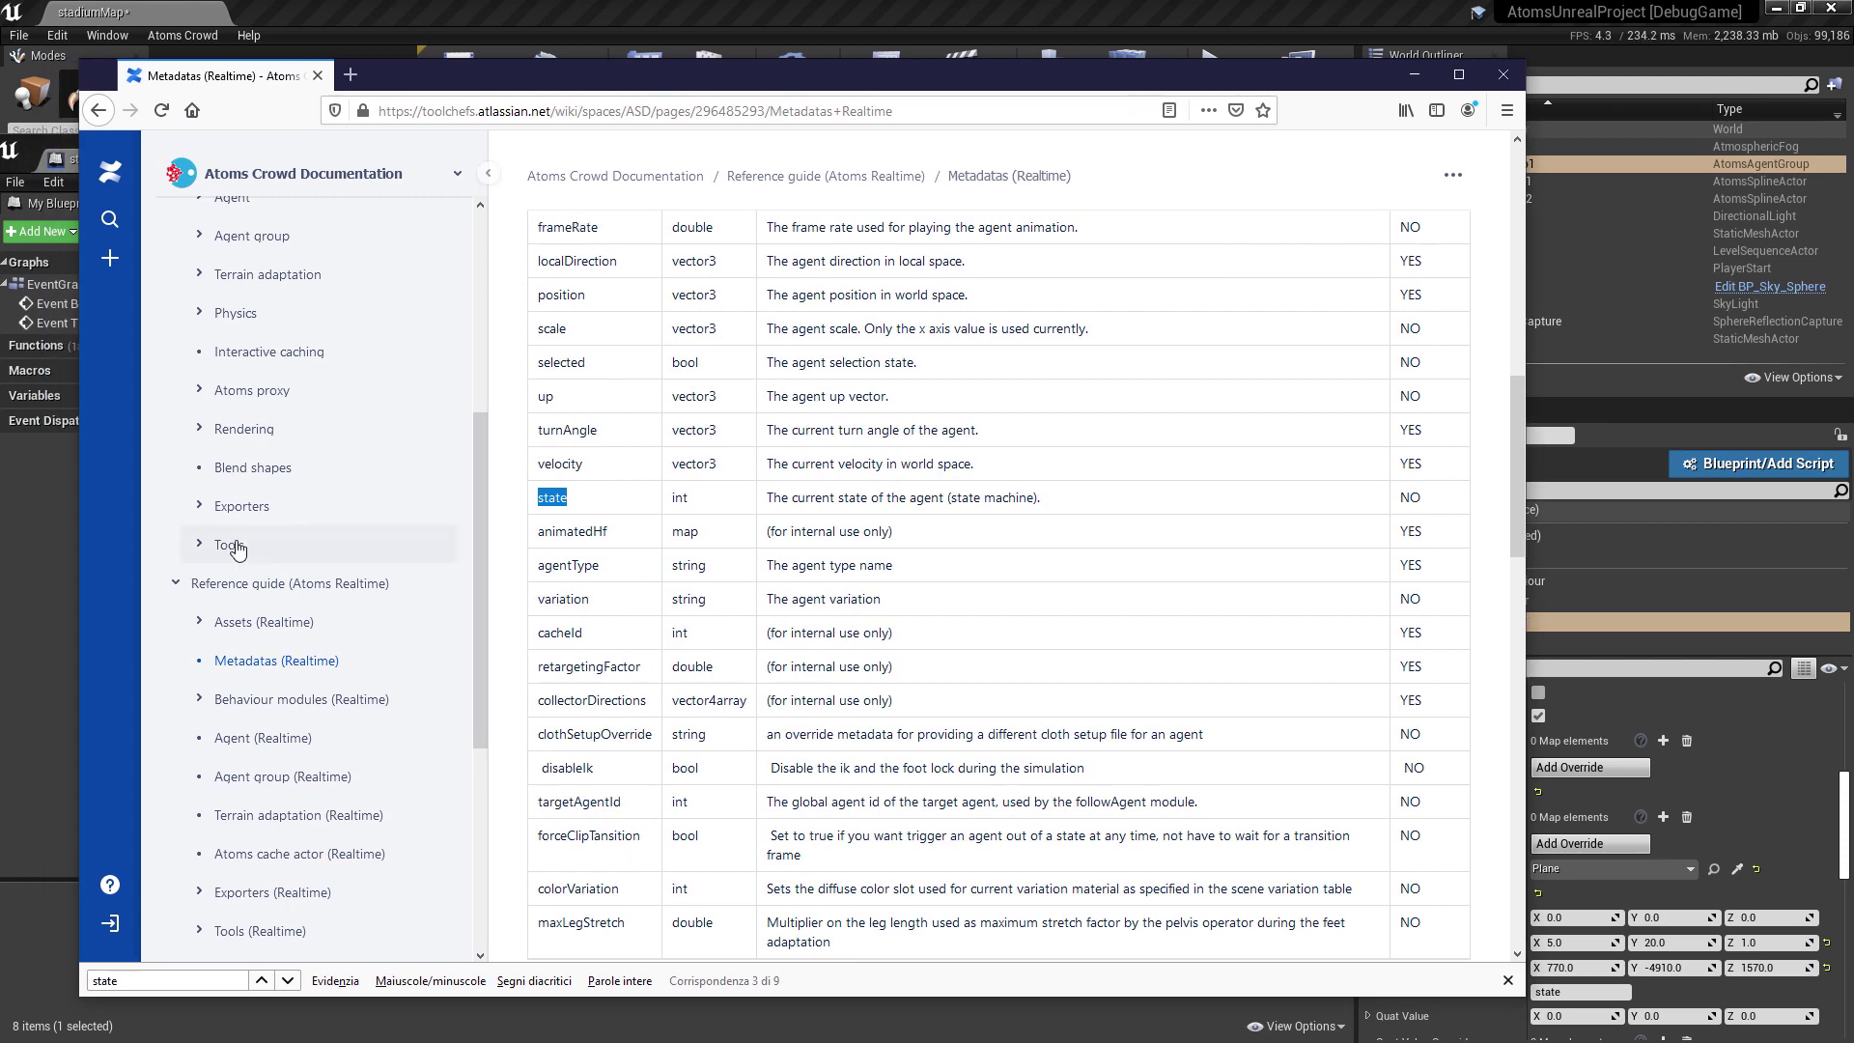
{"action": "scroll", "coordinate": [257, 509], "scroll_direction": "up", "scroll_amount": 5}
{"action": "scroll", "coordinate": [298, 543], "scroll_direction": "down", "scroll_amount": 10}
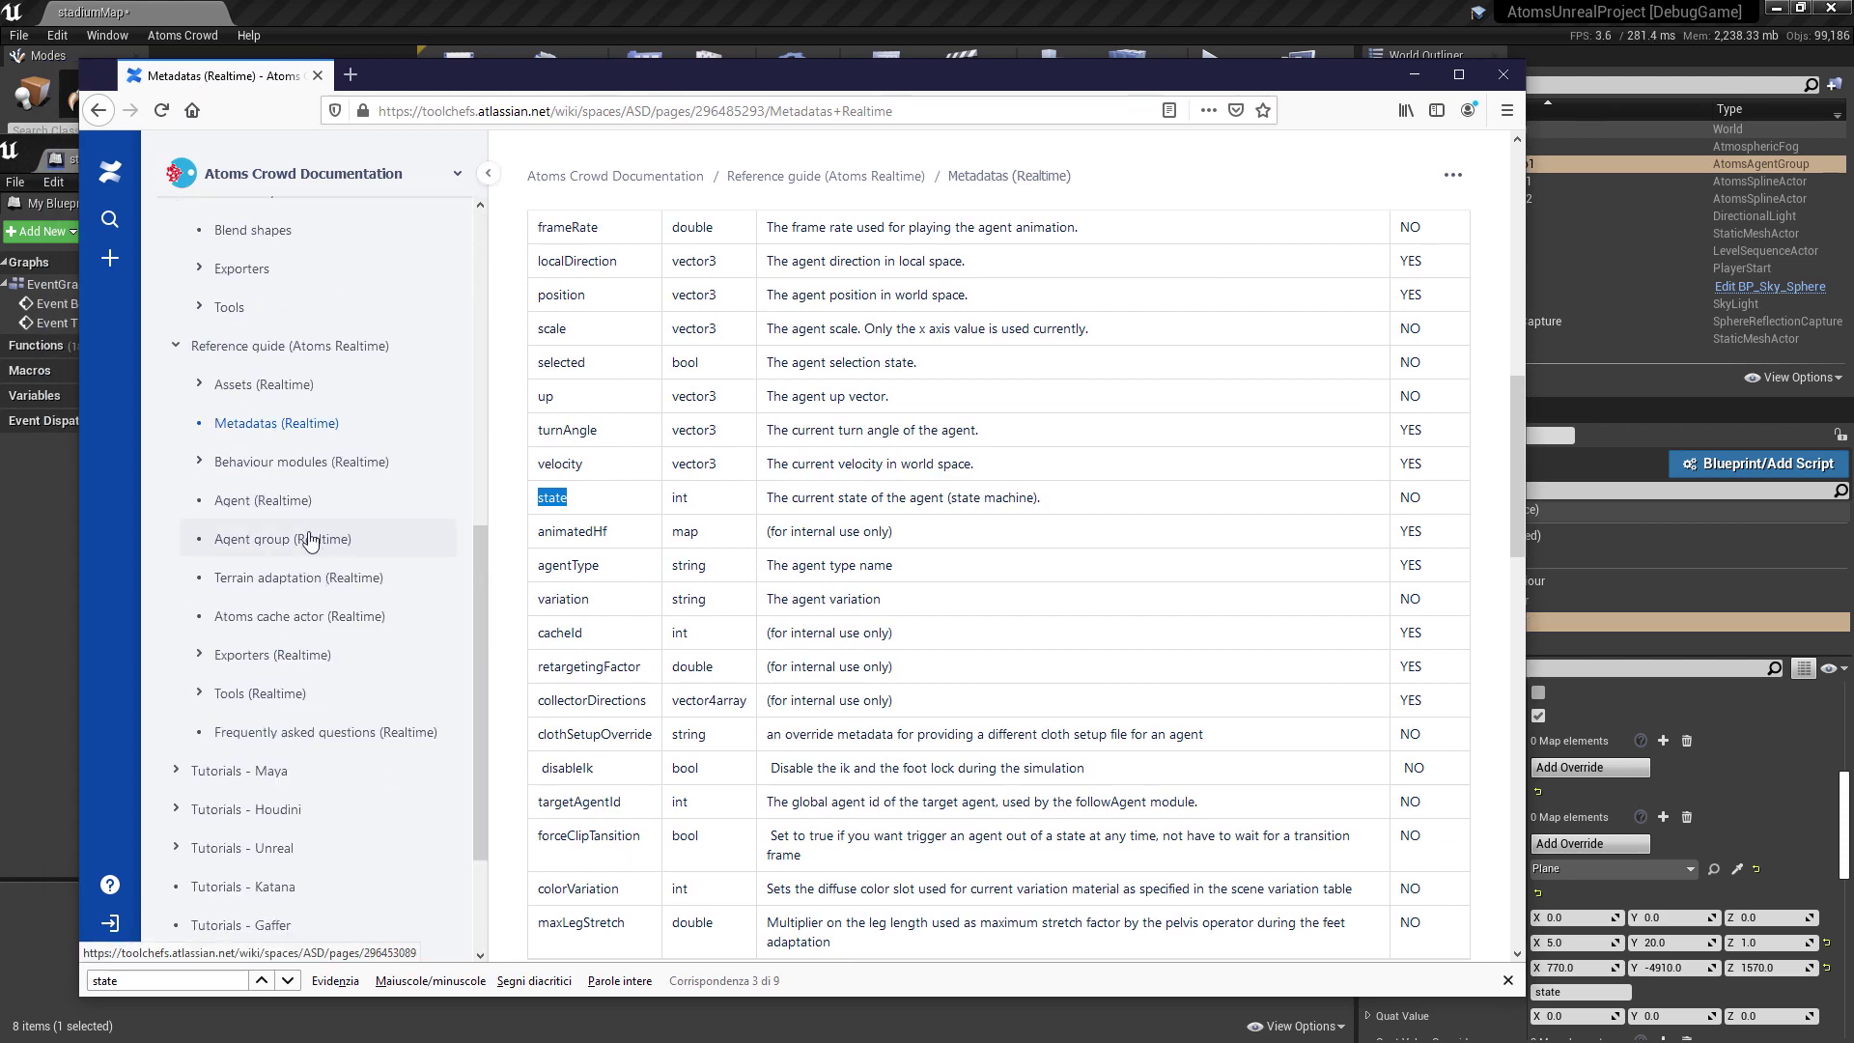
{"action": "left_click", "coordinate": [299, 463]}
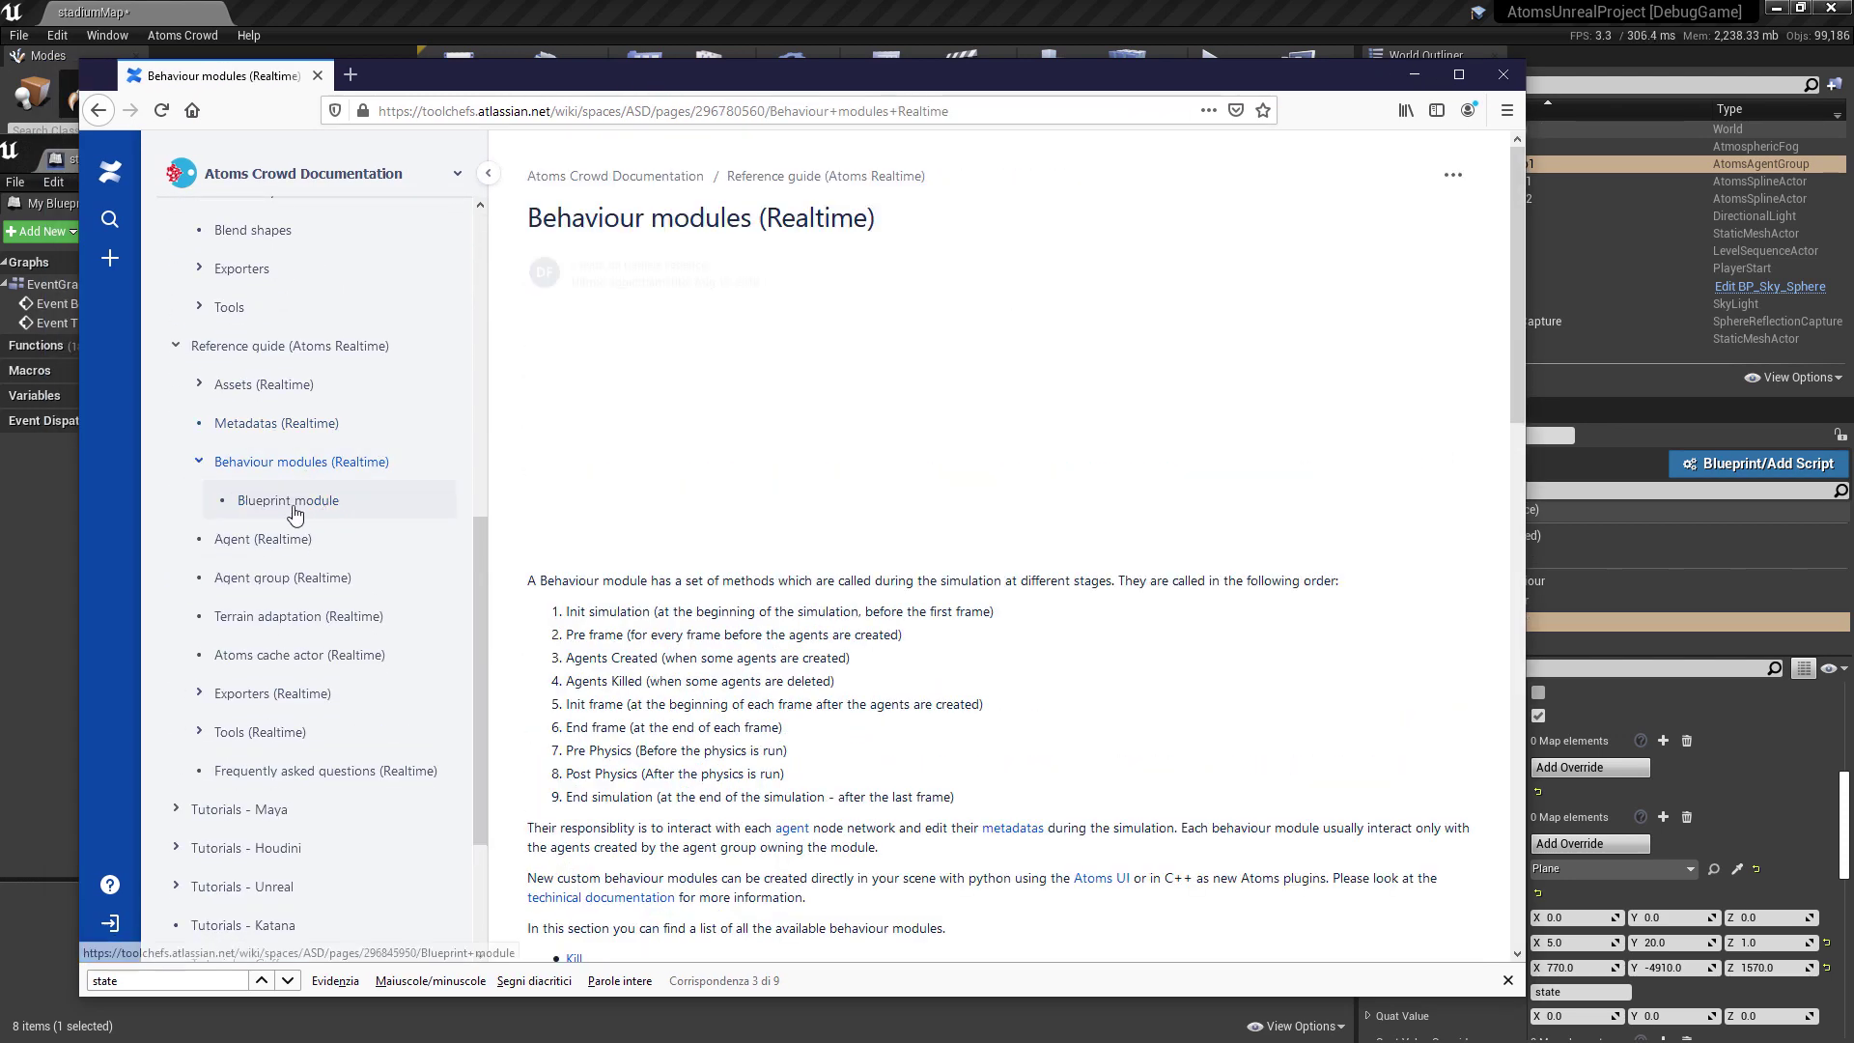
{"action": "scroll", "coordinate": [776, 525], "scroll_direction": "down", "scroll_amount": 8}
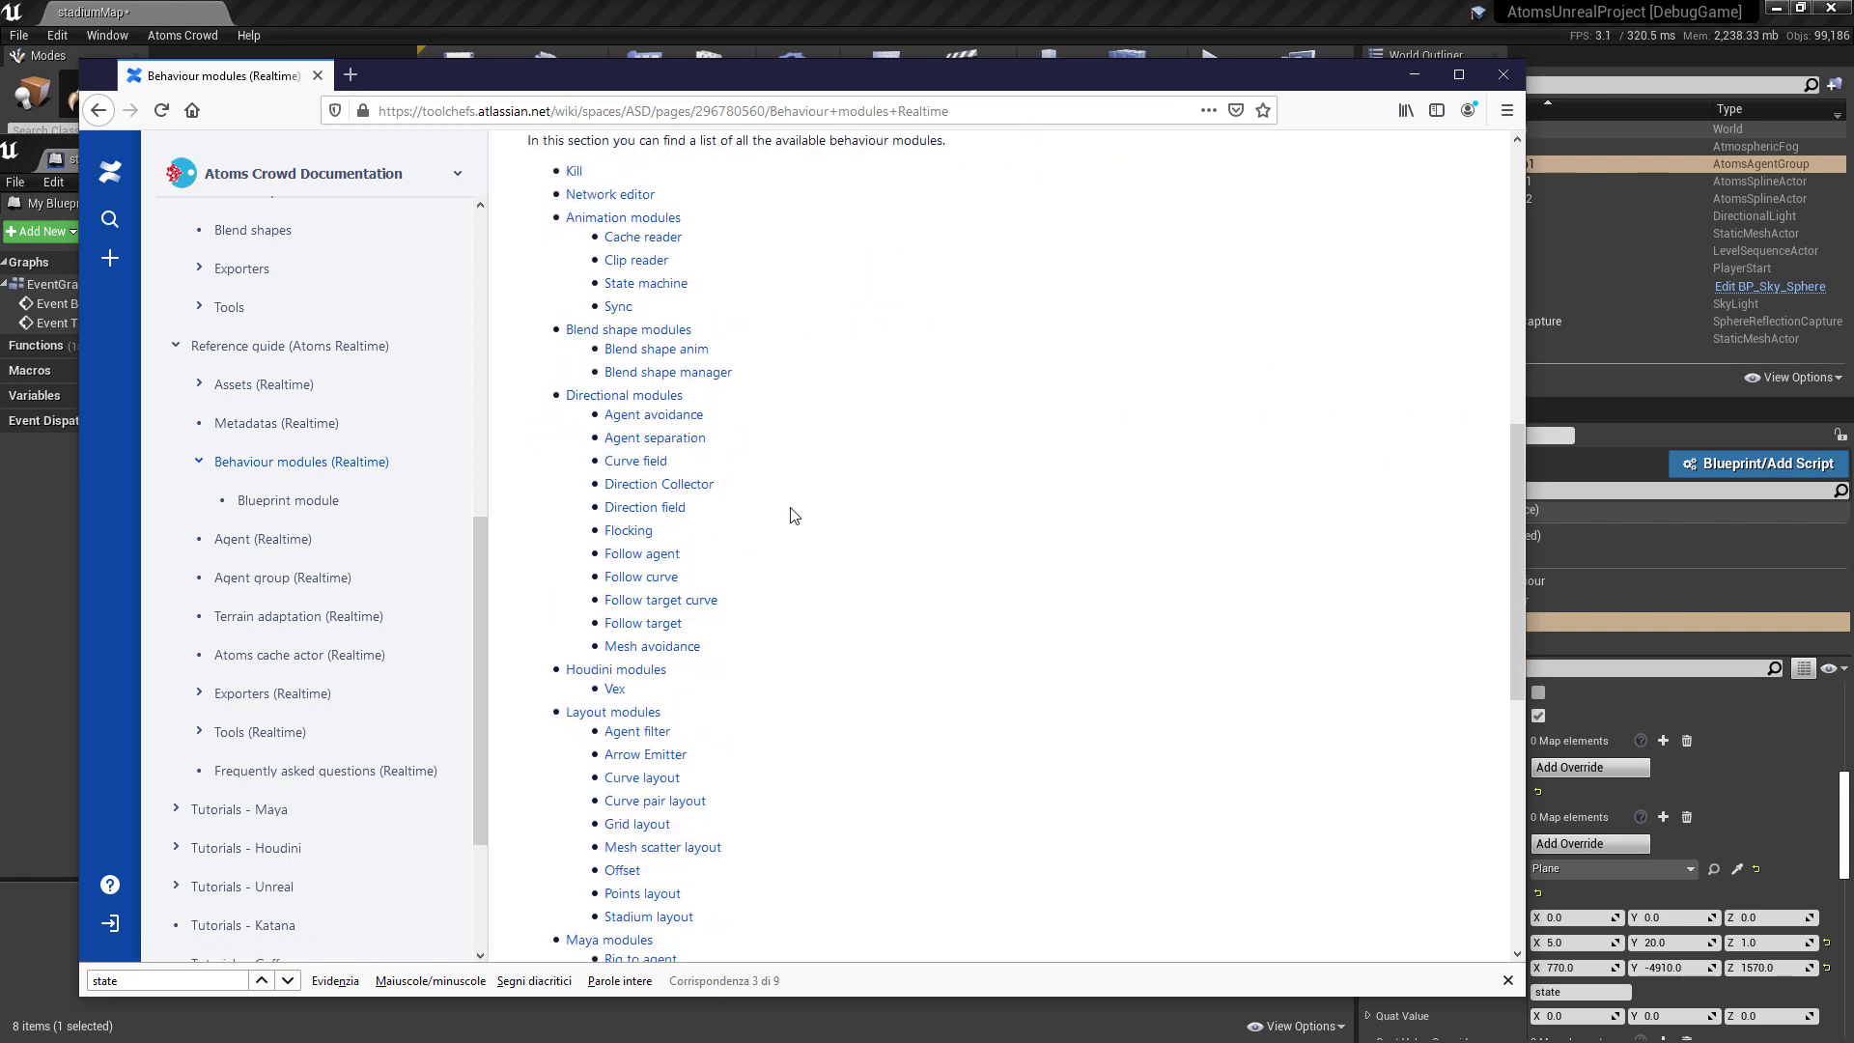
{"action": "type", "text": "area"}
{"action": "left_click", "coordinate": [675, 547]}
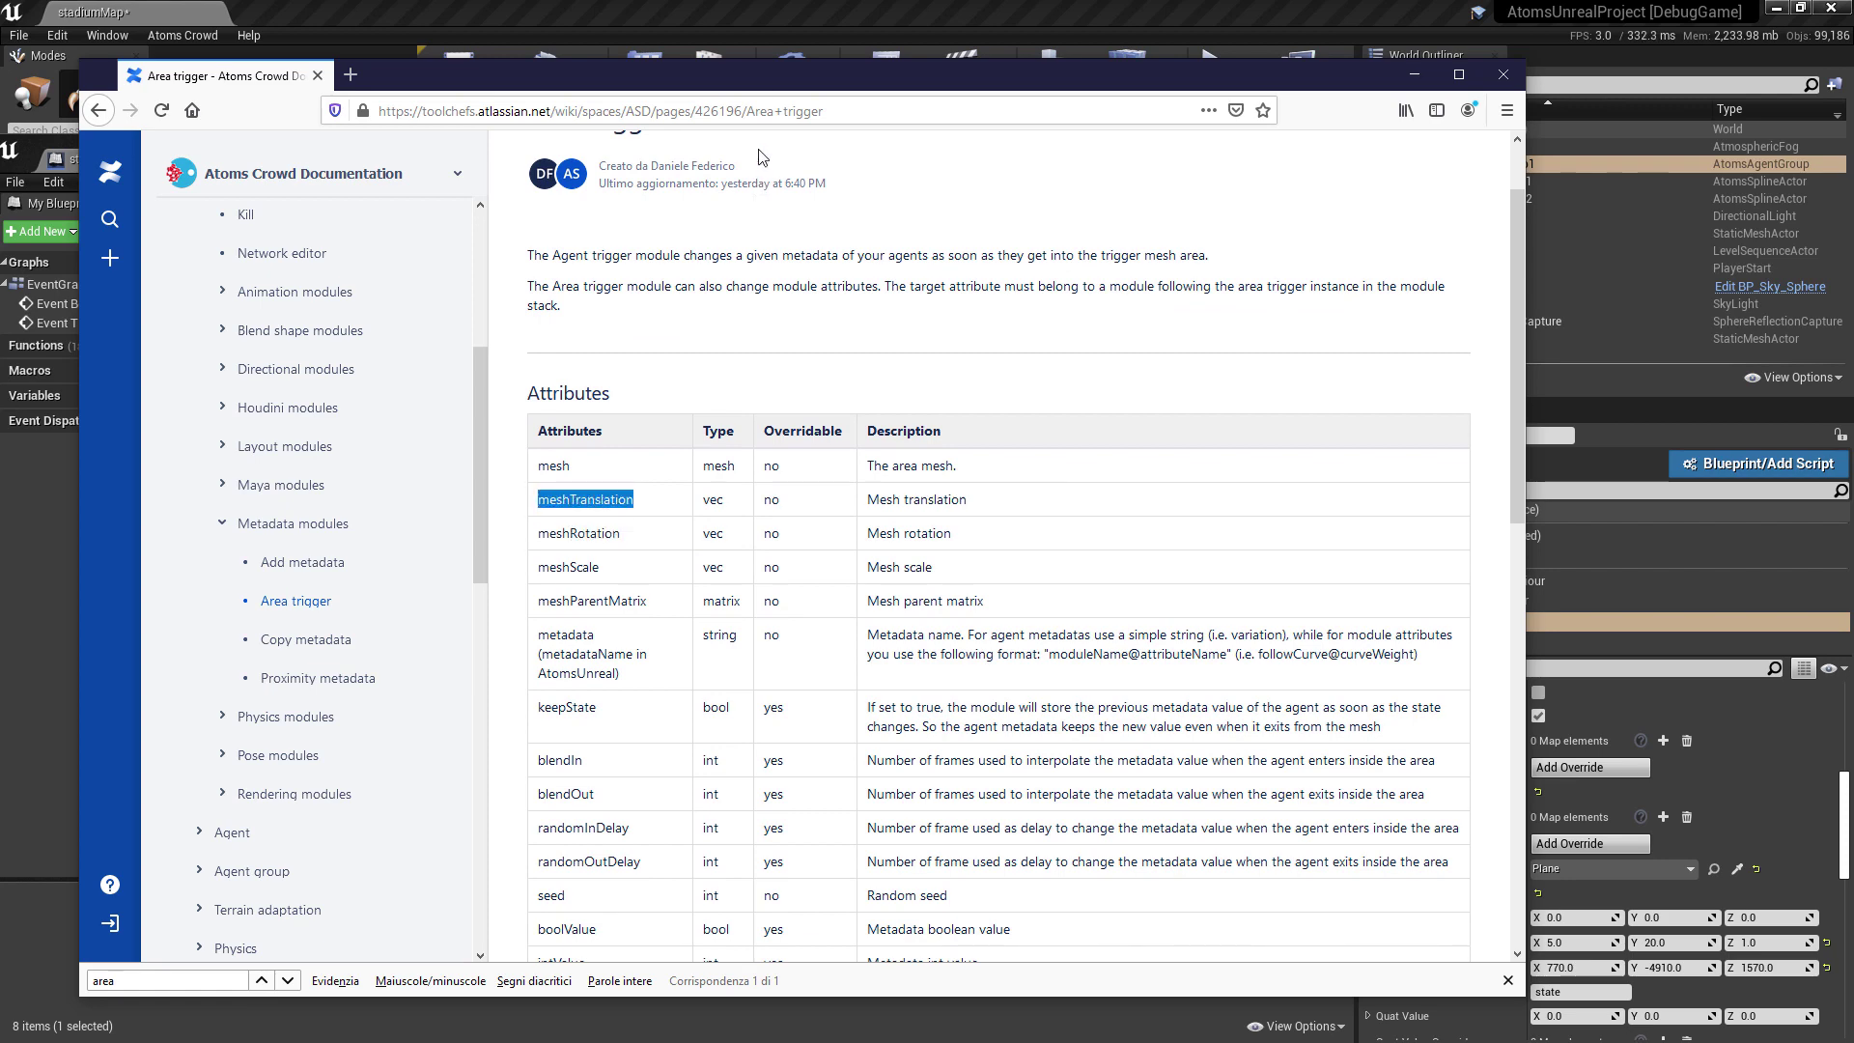
{"action": "key", "text": "alt+Tab"}
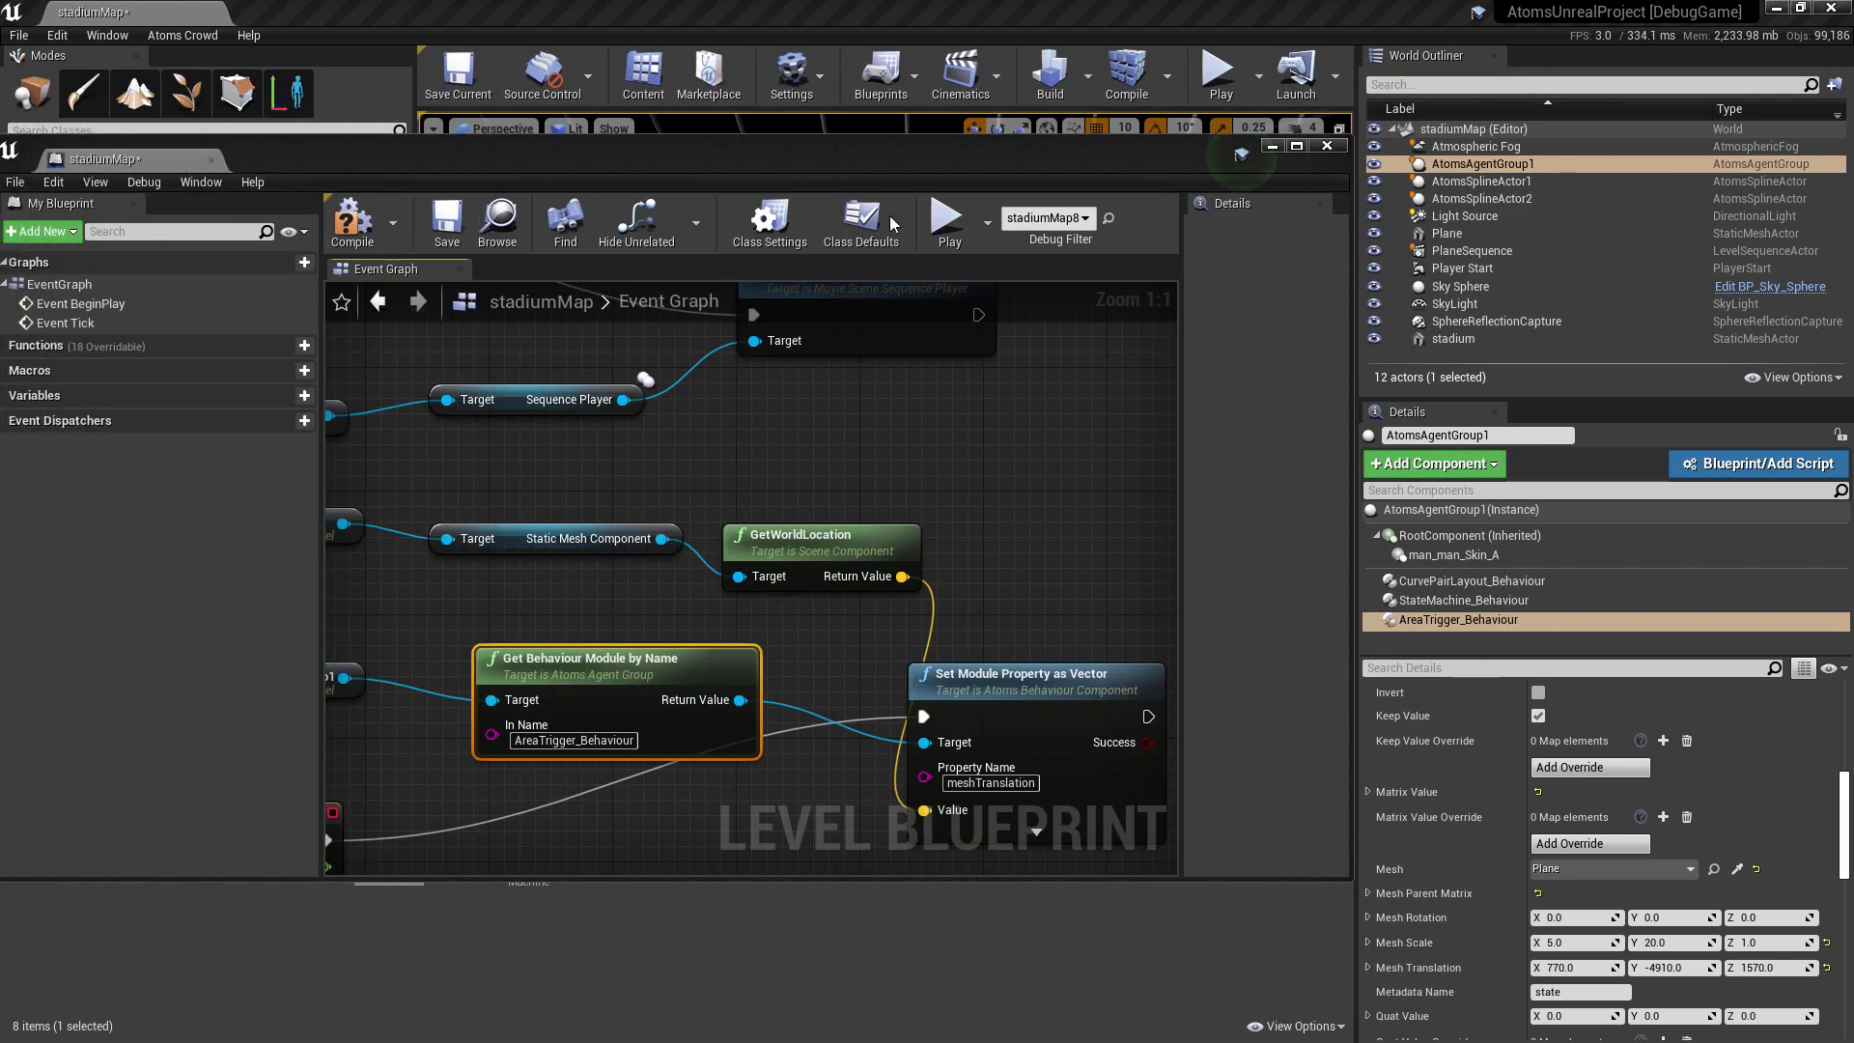
Save the Level Blueprint and run the level in the editor viewport to test the crowd's reaction to the moving plane
{"action": "scroll", "coordinate": [948, 515], "scroll_direction": "down", "scroll_amount": 4}
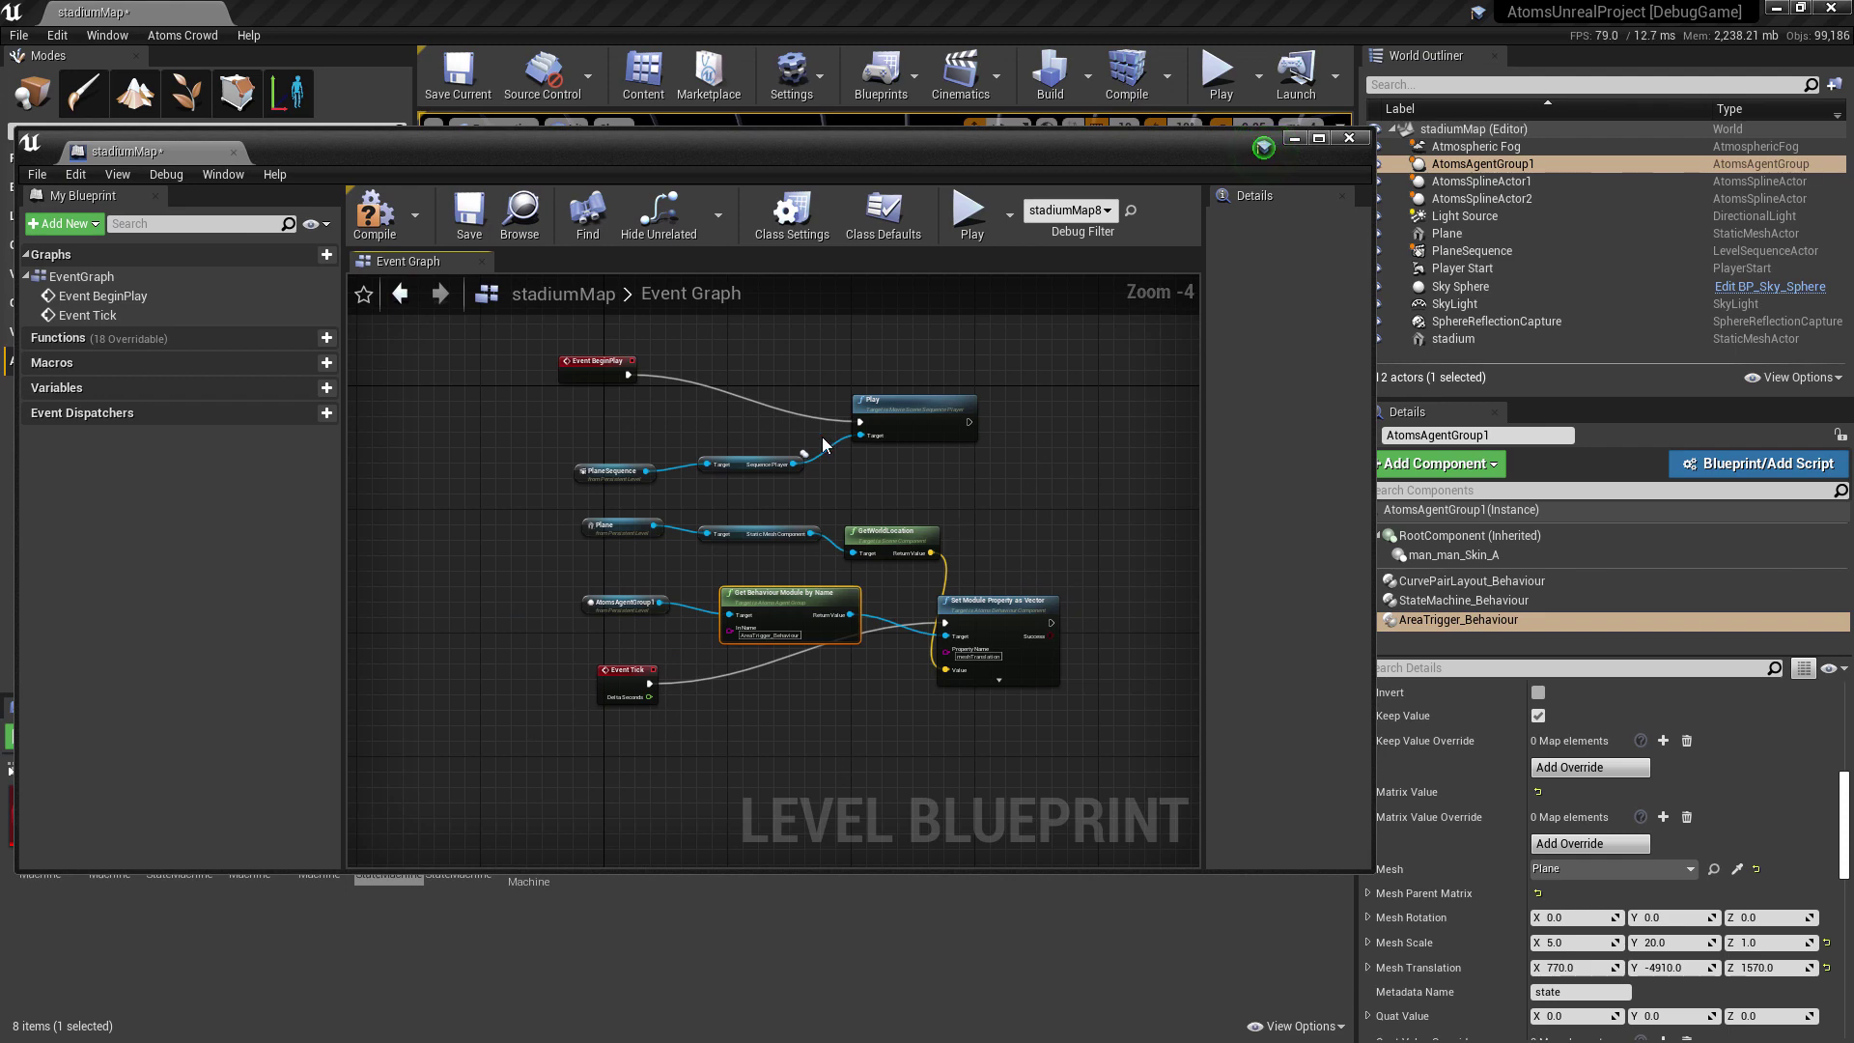
{"action": "left_click", "coordinate": [469, 214]}
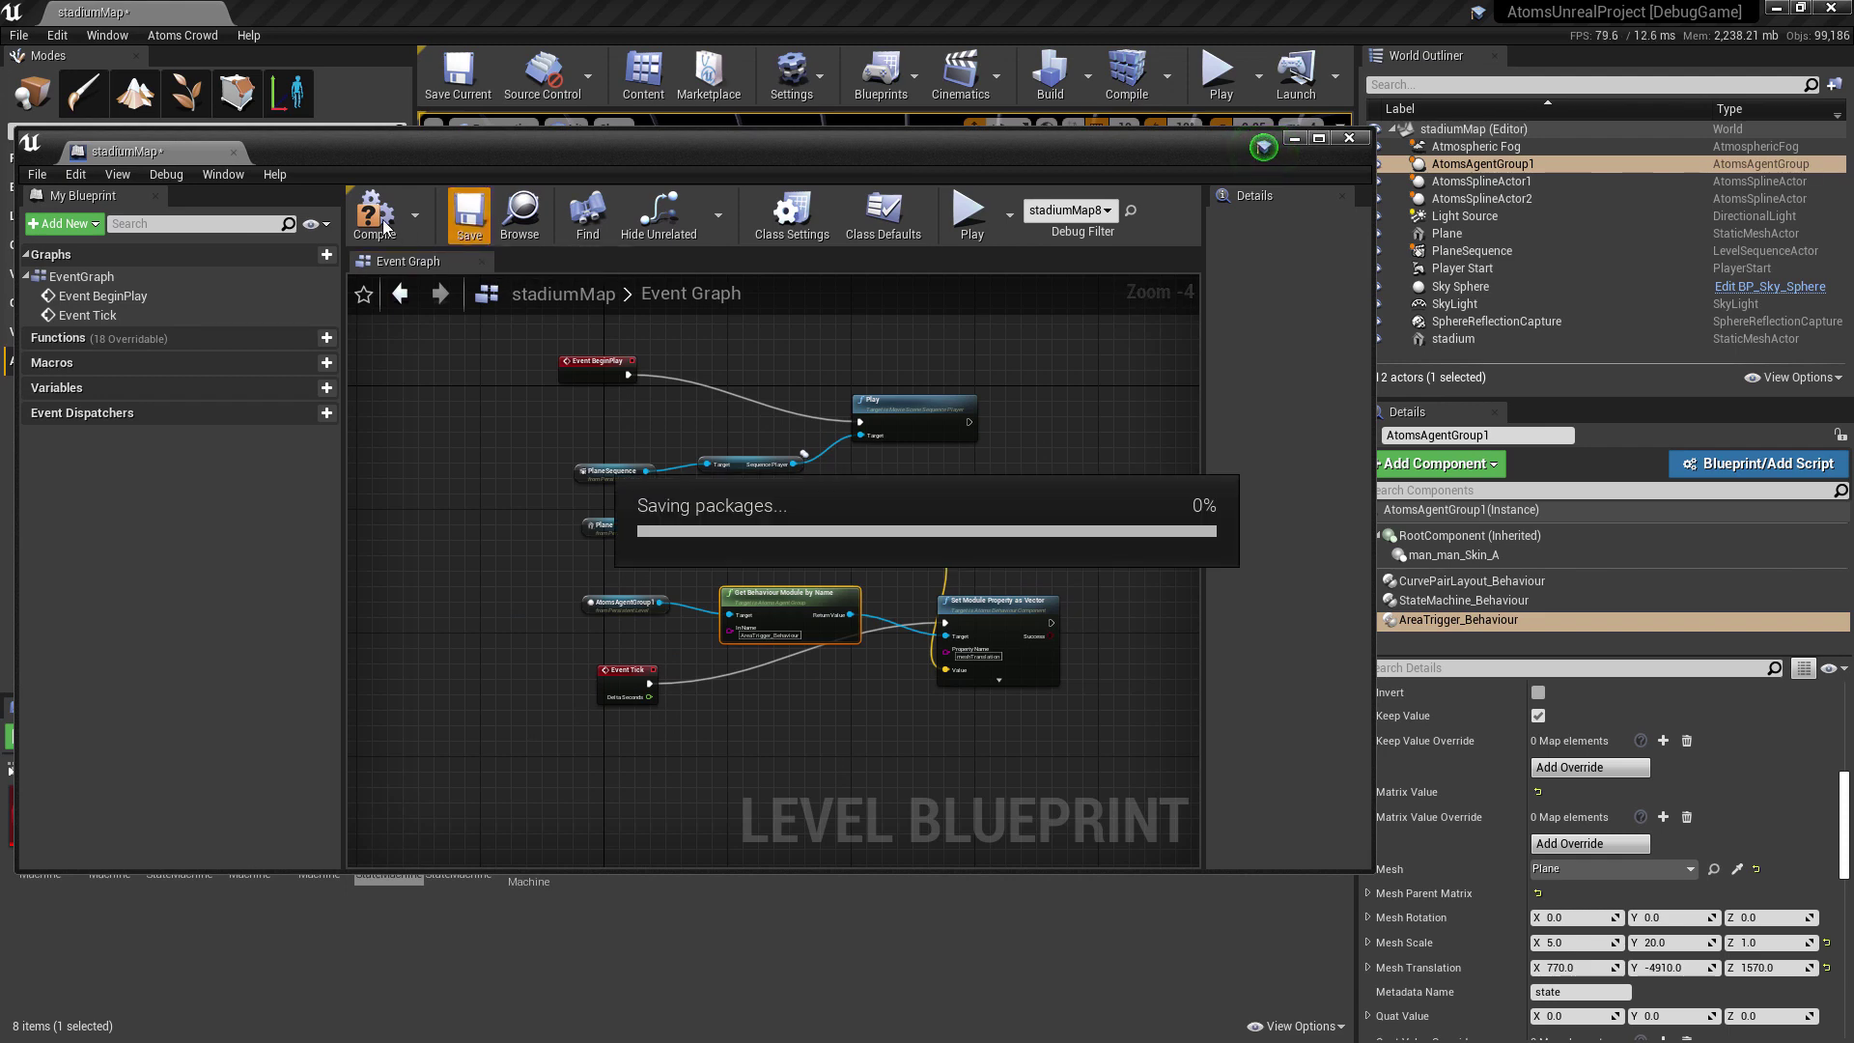
{"action": "left_click", "coordinate": [704, 147]}
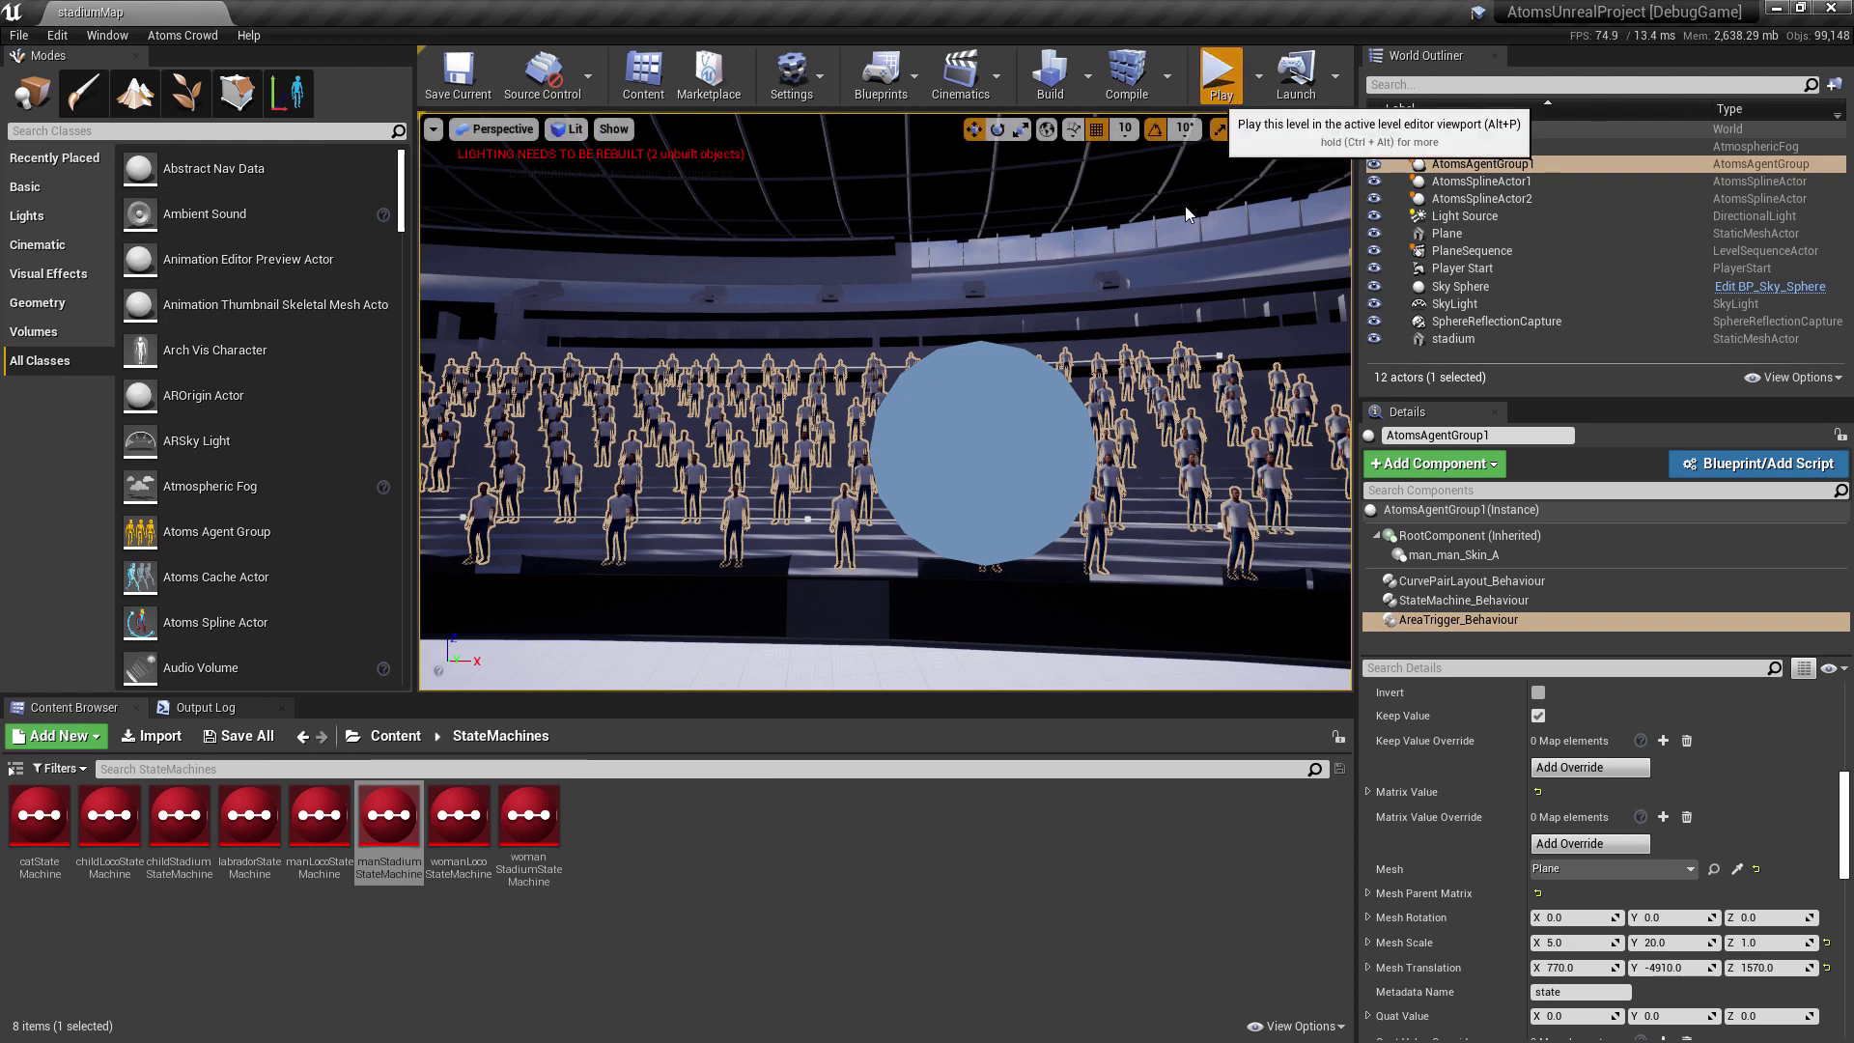
{"action": "left_click", "coordinate": [1217, 75]}
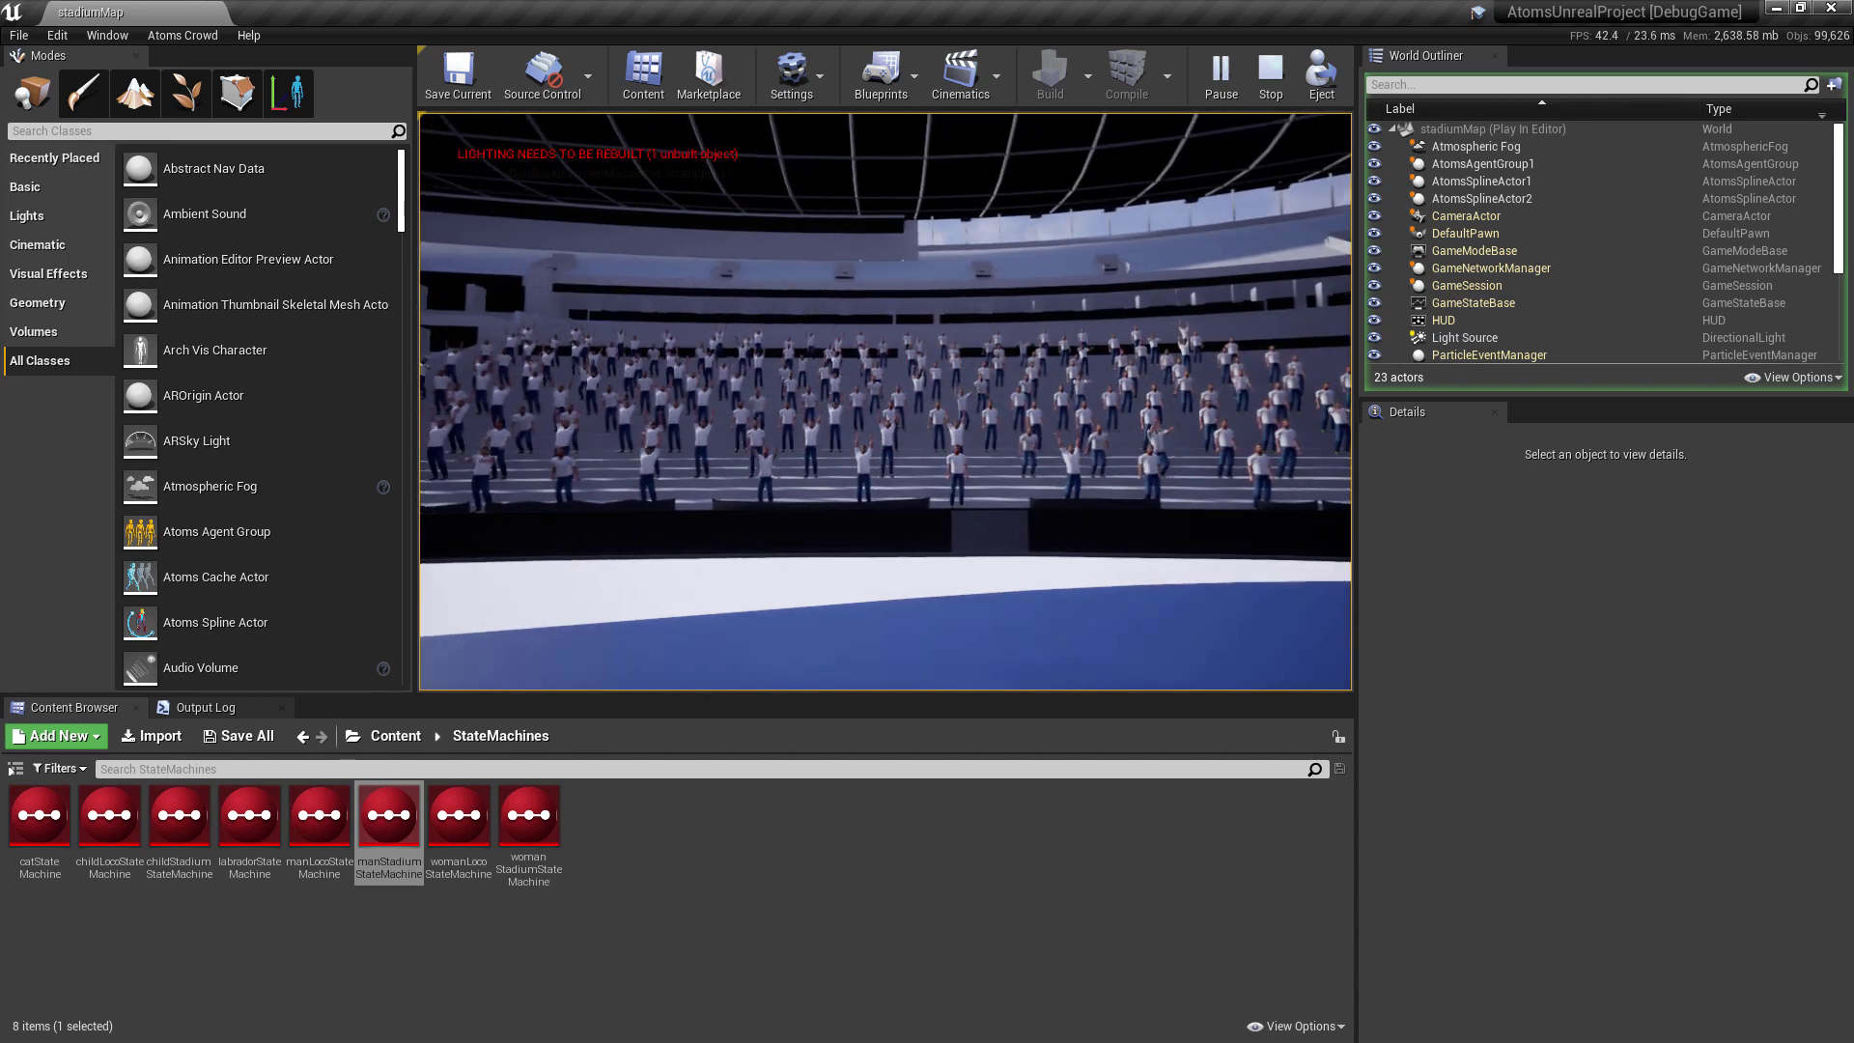
{"action": "key", "text": "Escape"}
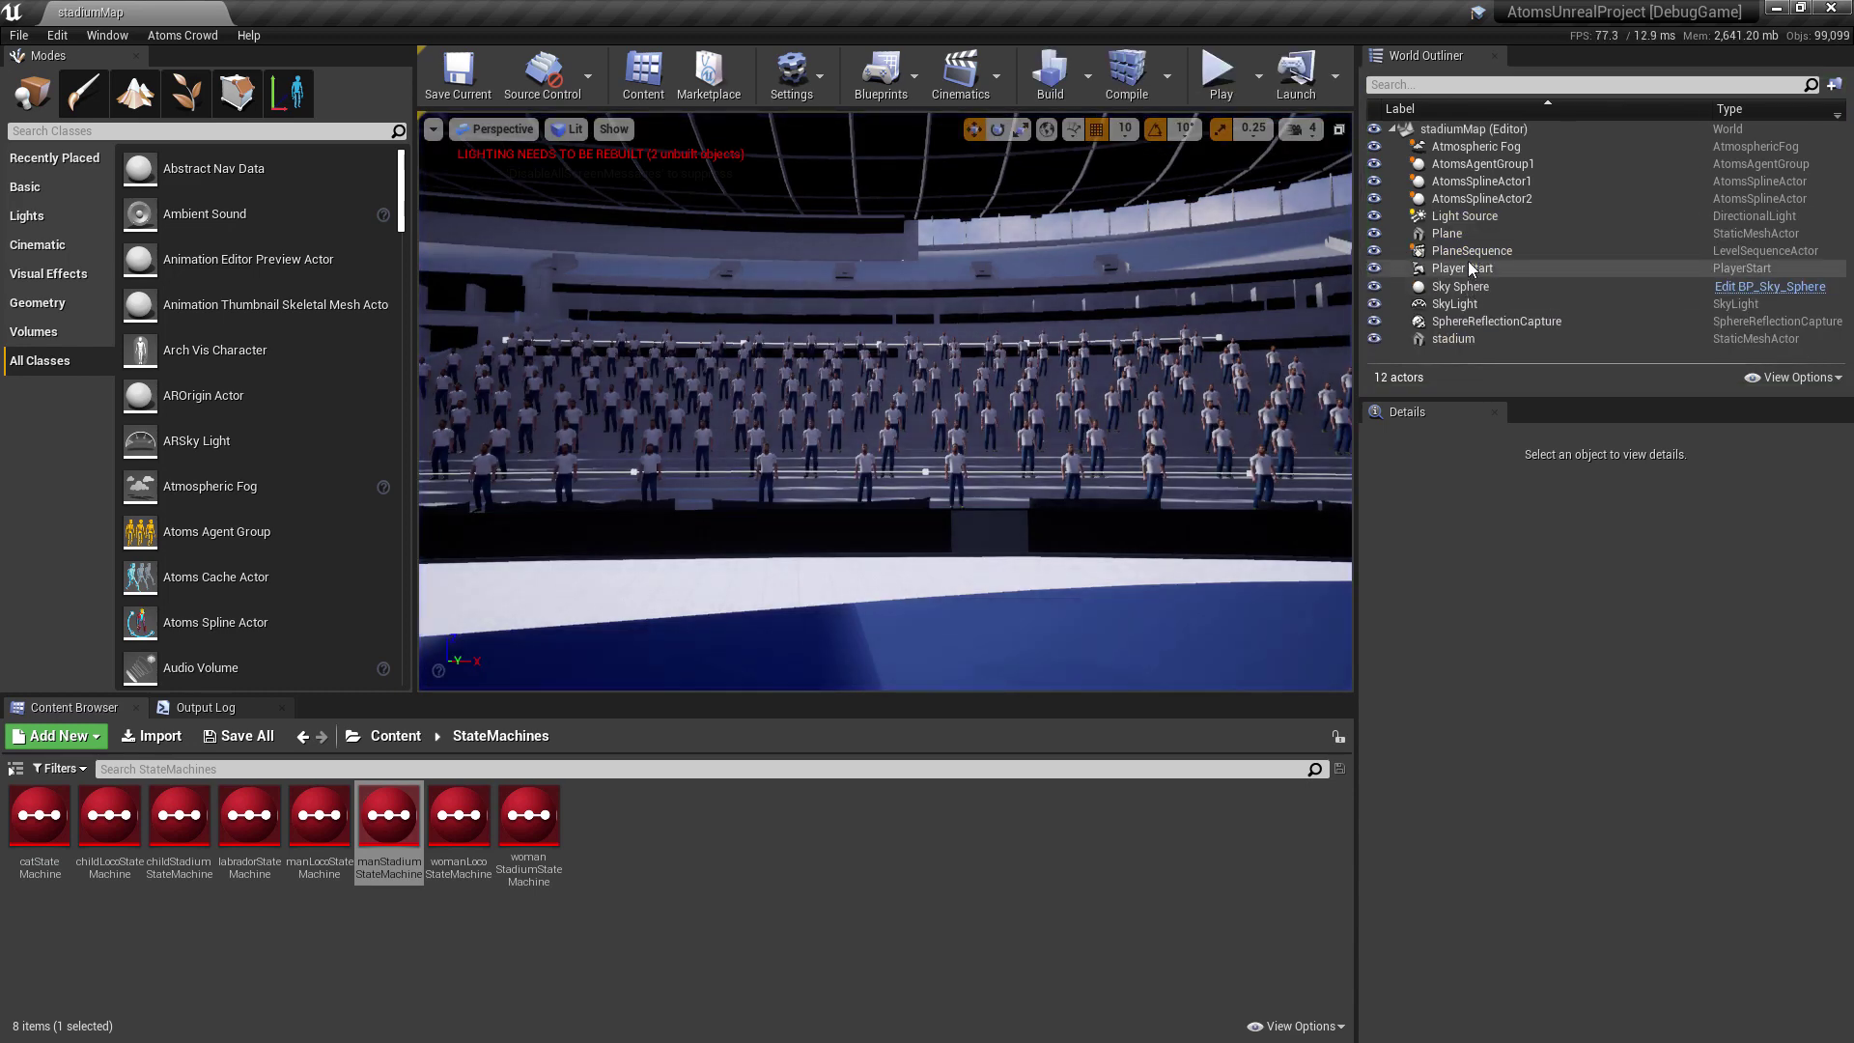
Turn off Keep Value in AtomsAgentGroup1's AreaTrigger_Behaviour and run the level again to test the stadium wave
{"action": "left_click", "coordinate": [1482, 166]}
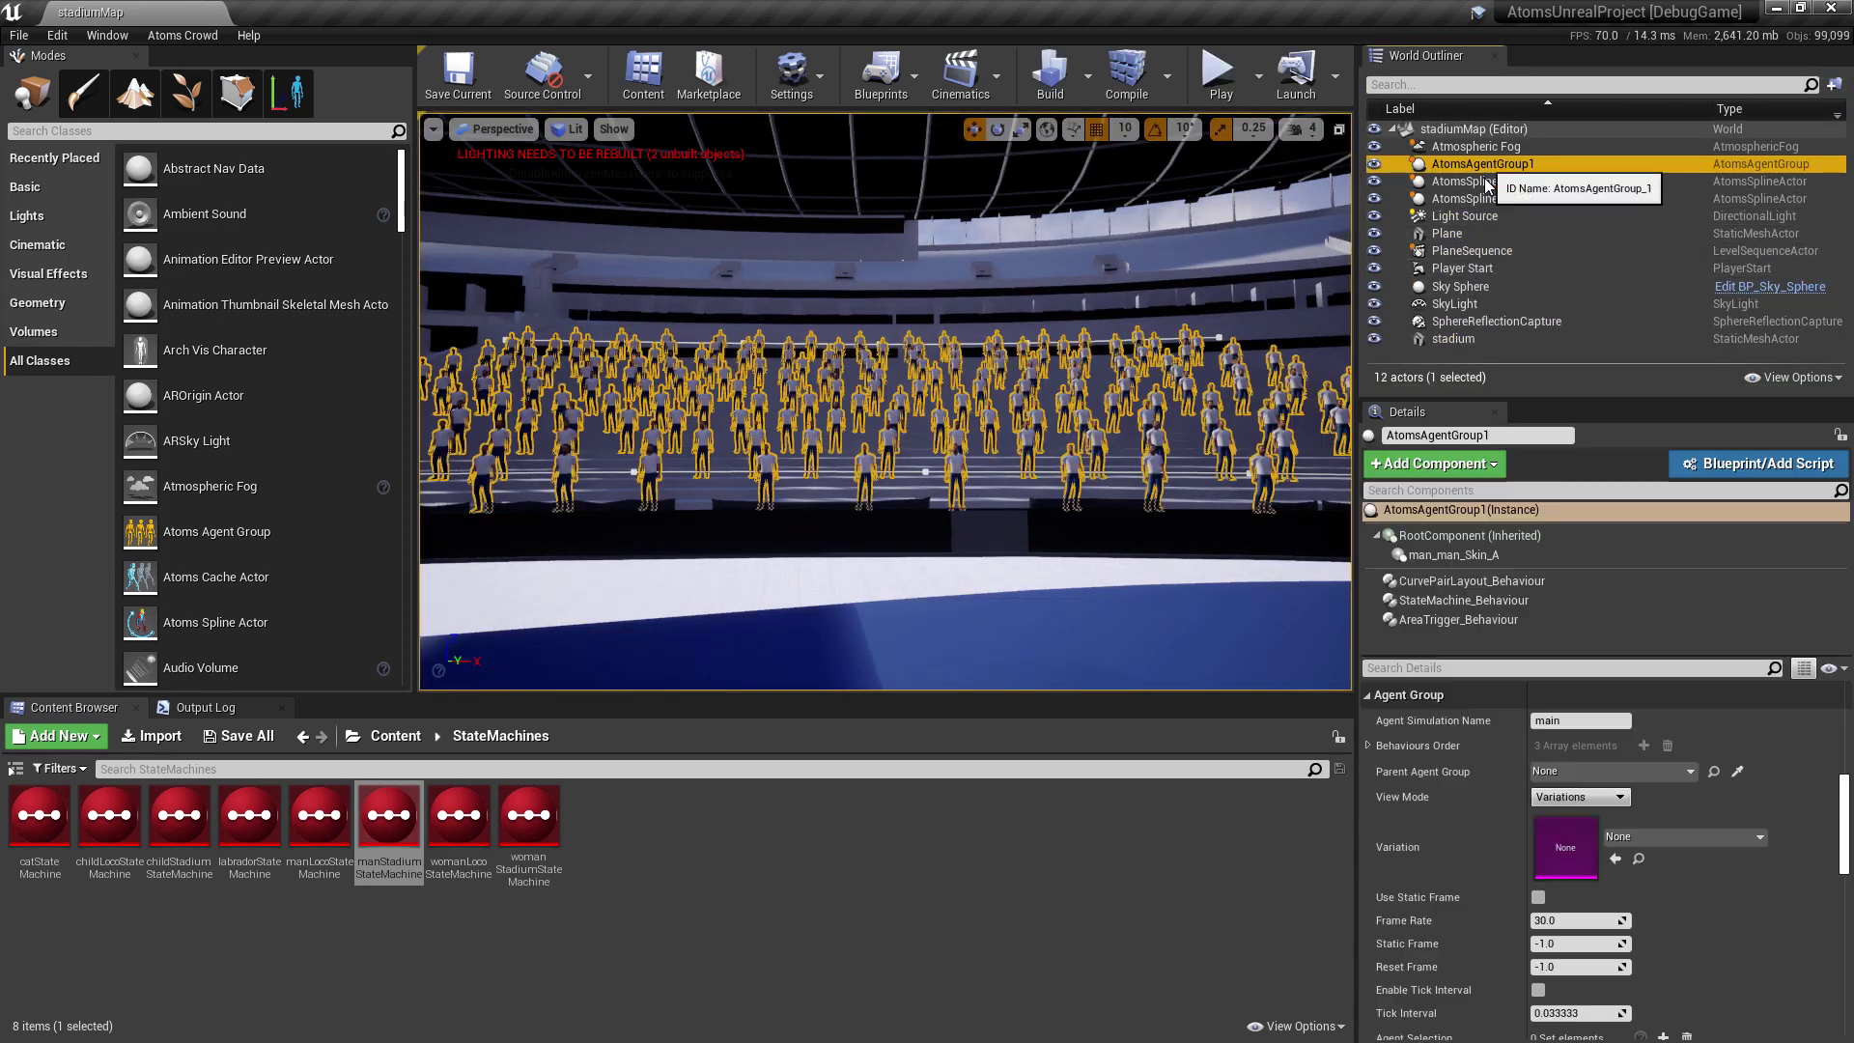
{"action": "left_click", "coordinate": [1458, 616]}
{"action": "scroll", "coordinate": [1445, 763], "scroll_direction": "down", "scroll_amount": 5}
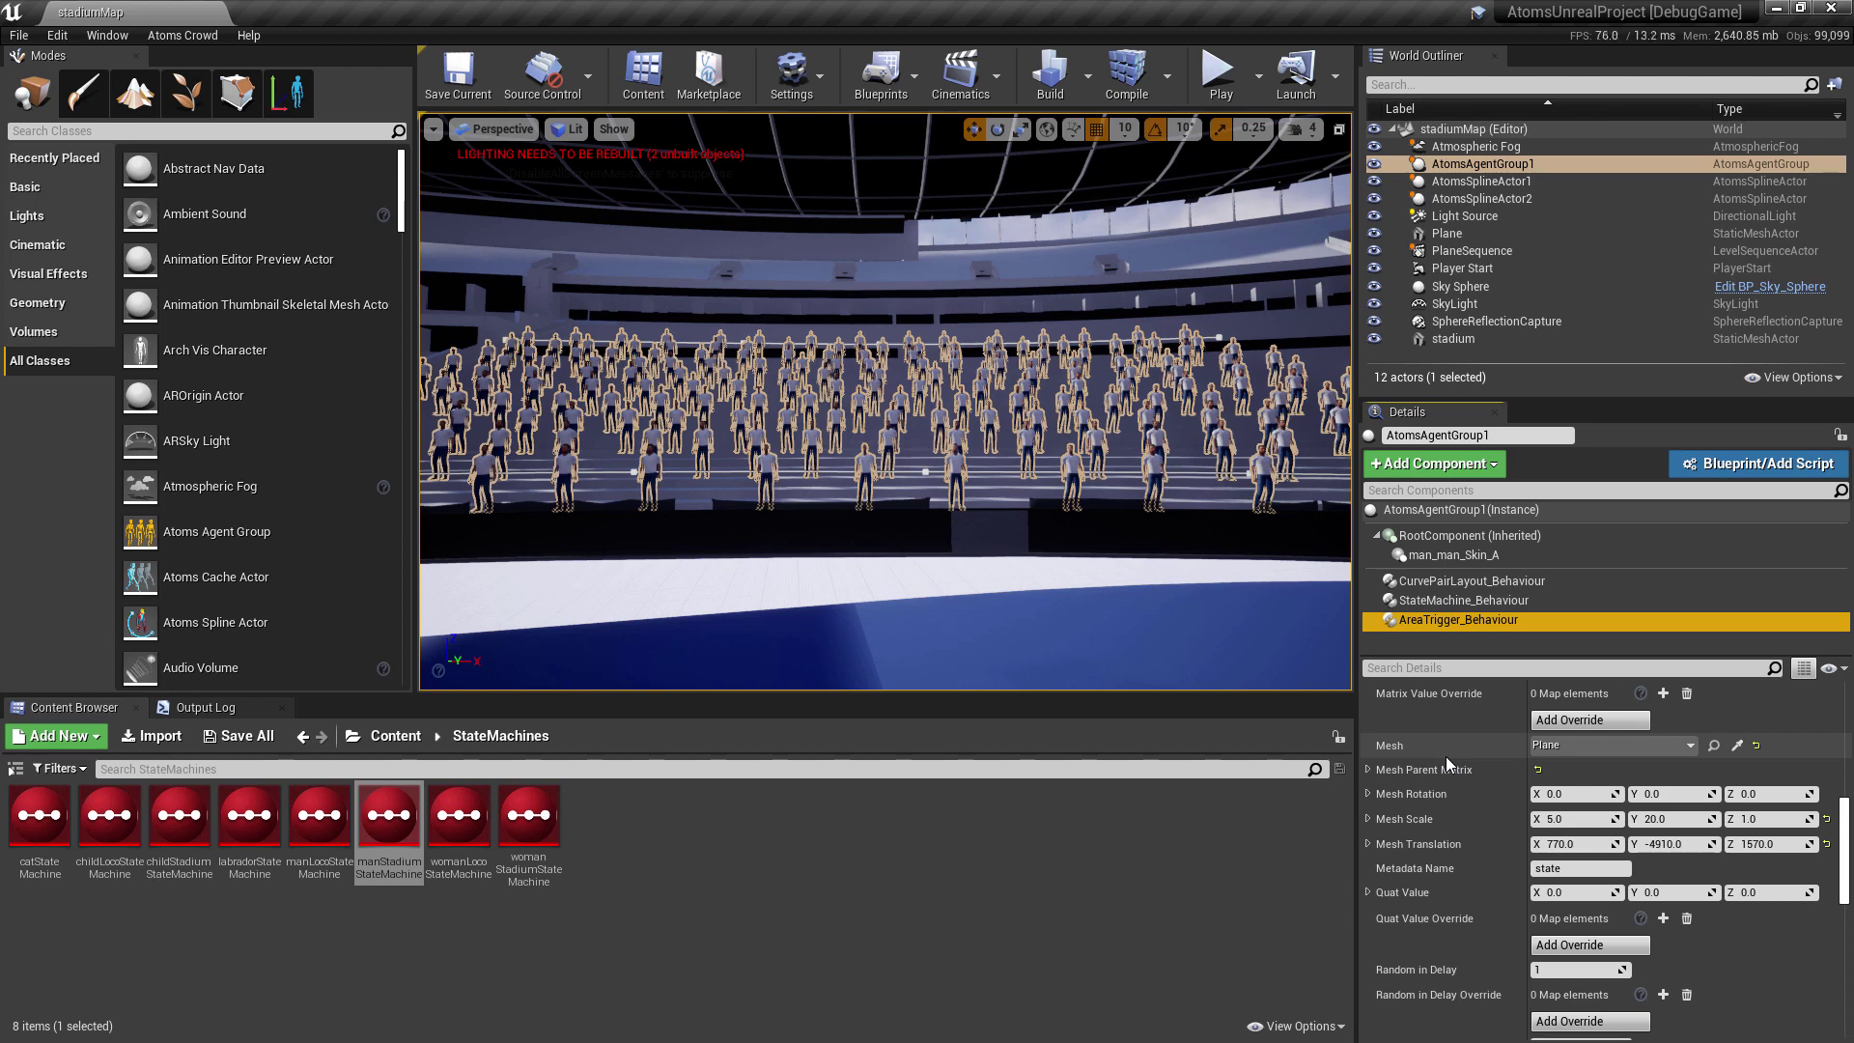
{"action": "scroll", "coordinate": [1470, 778], "scroll_direction": "down", "scroll_amount": 6}
{"action": "scroll", "coordinate": [1473, 780], "scroll_direction": "up", "scroll_amount": 5}
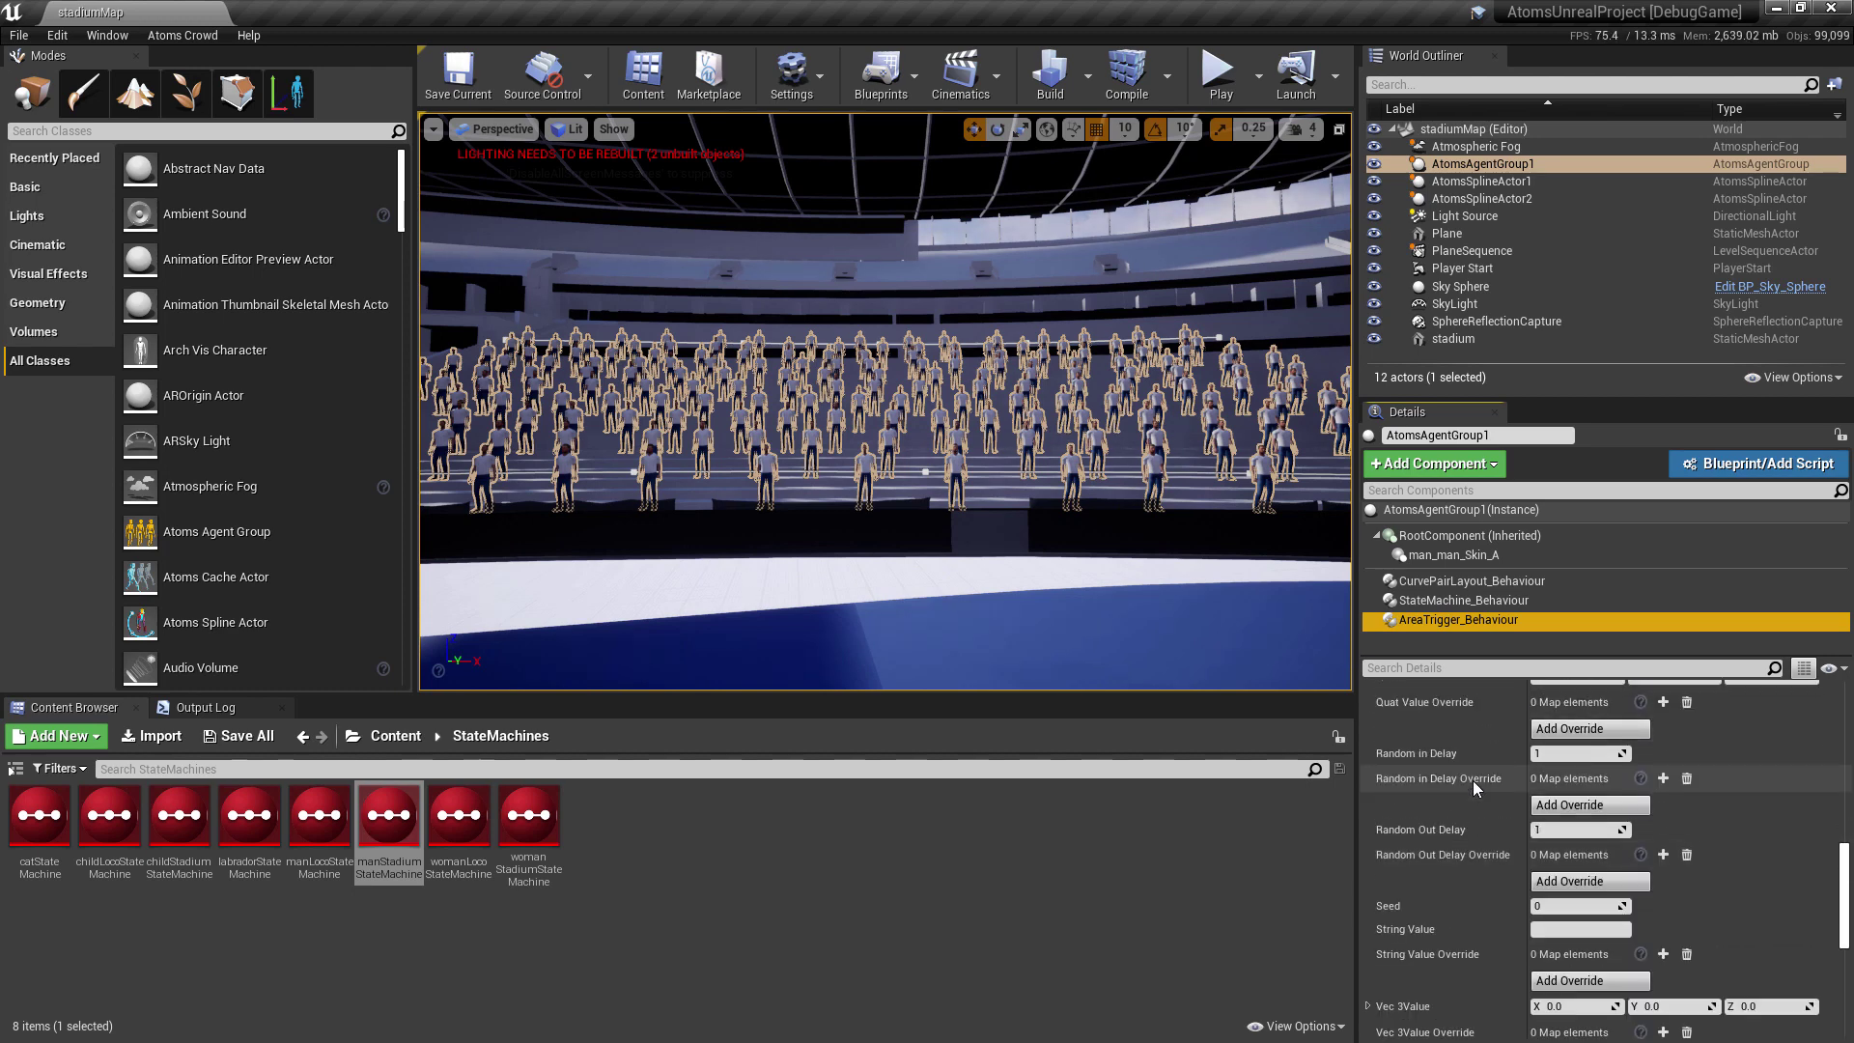
{"action": "scroll", "coordinate": [1475, 780], "scroll_direction": "up", "scroll_amount": 3}
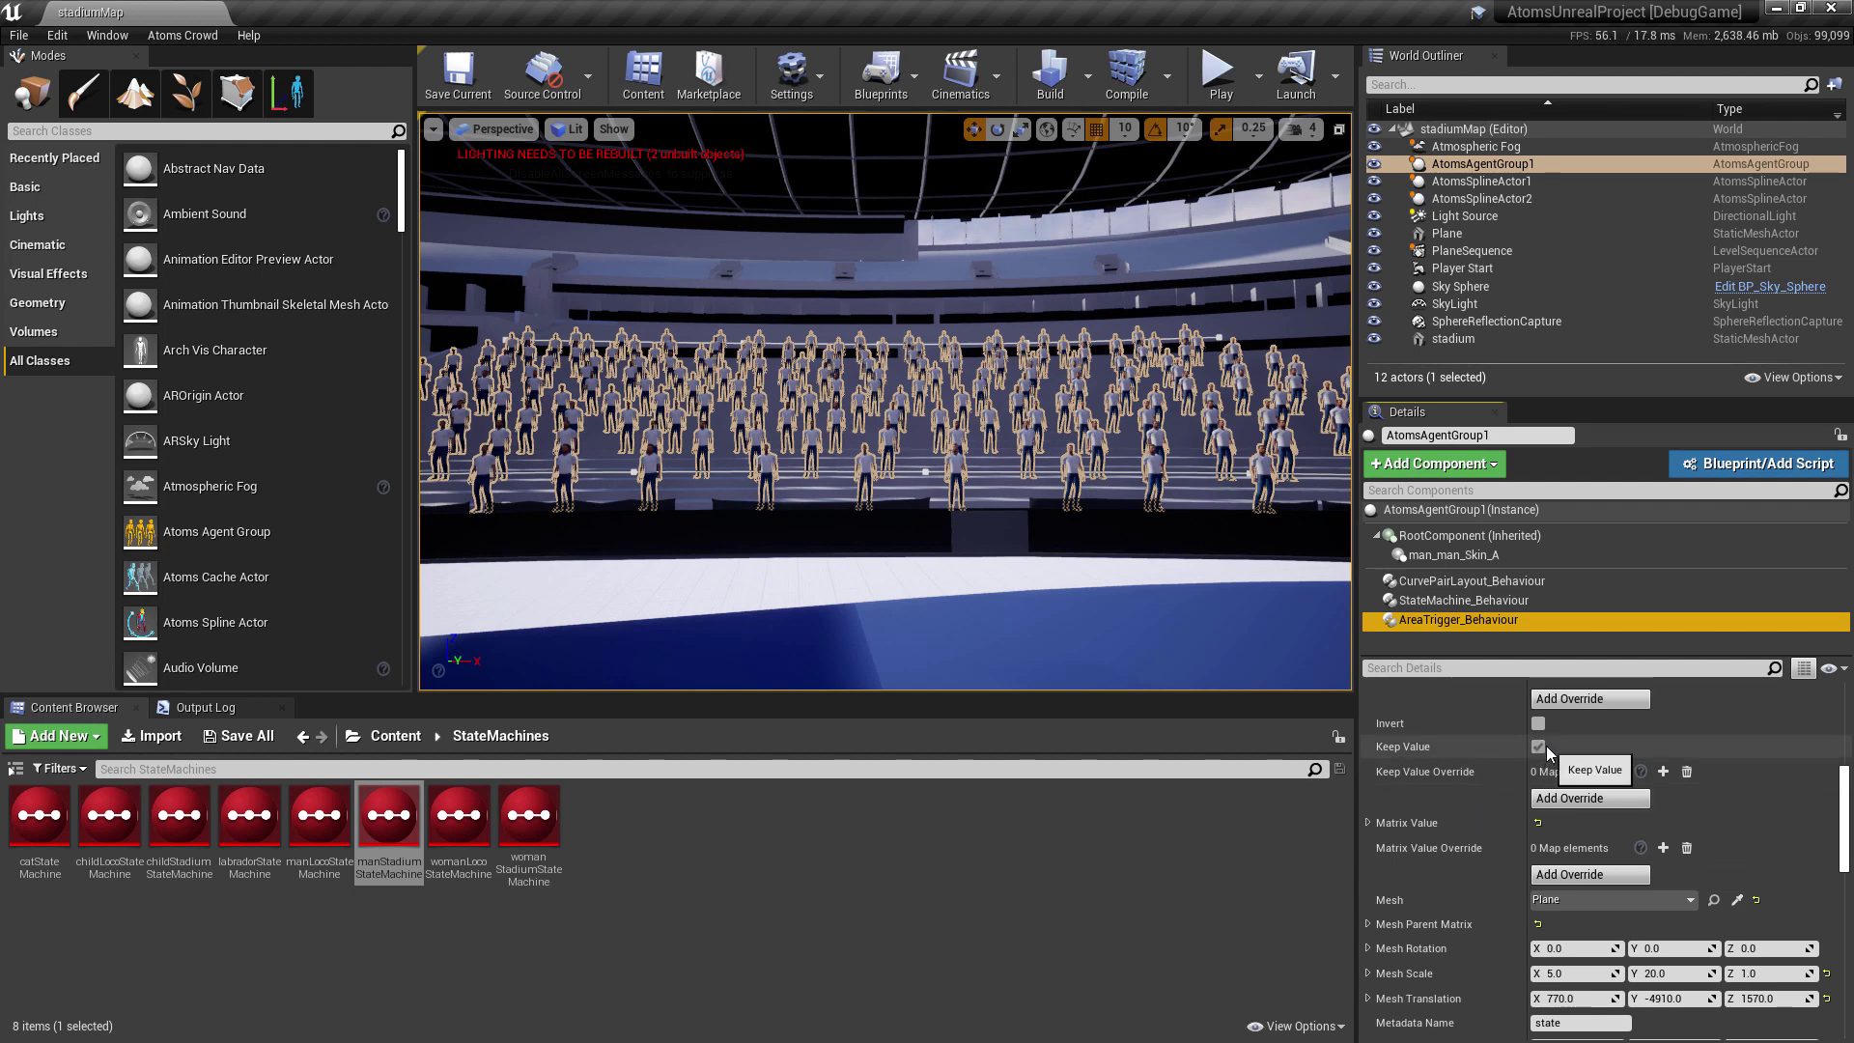
{"action": "left_click", "coordinate": [1538, 746]}
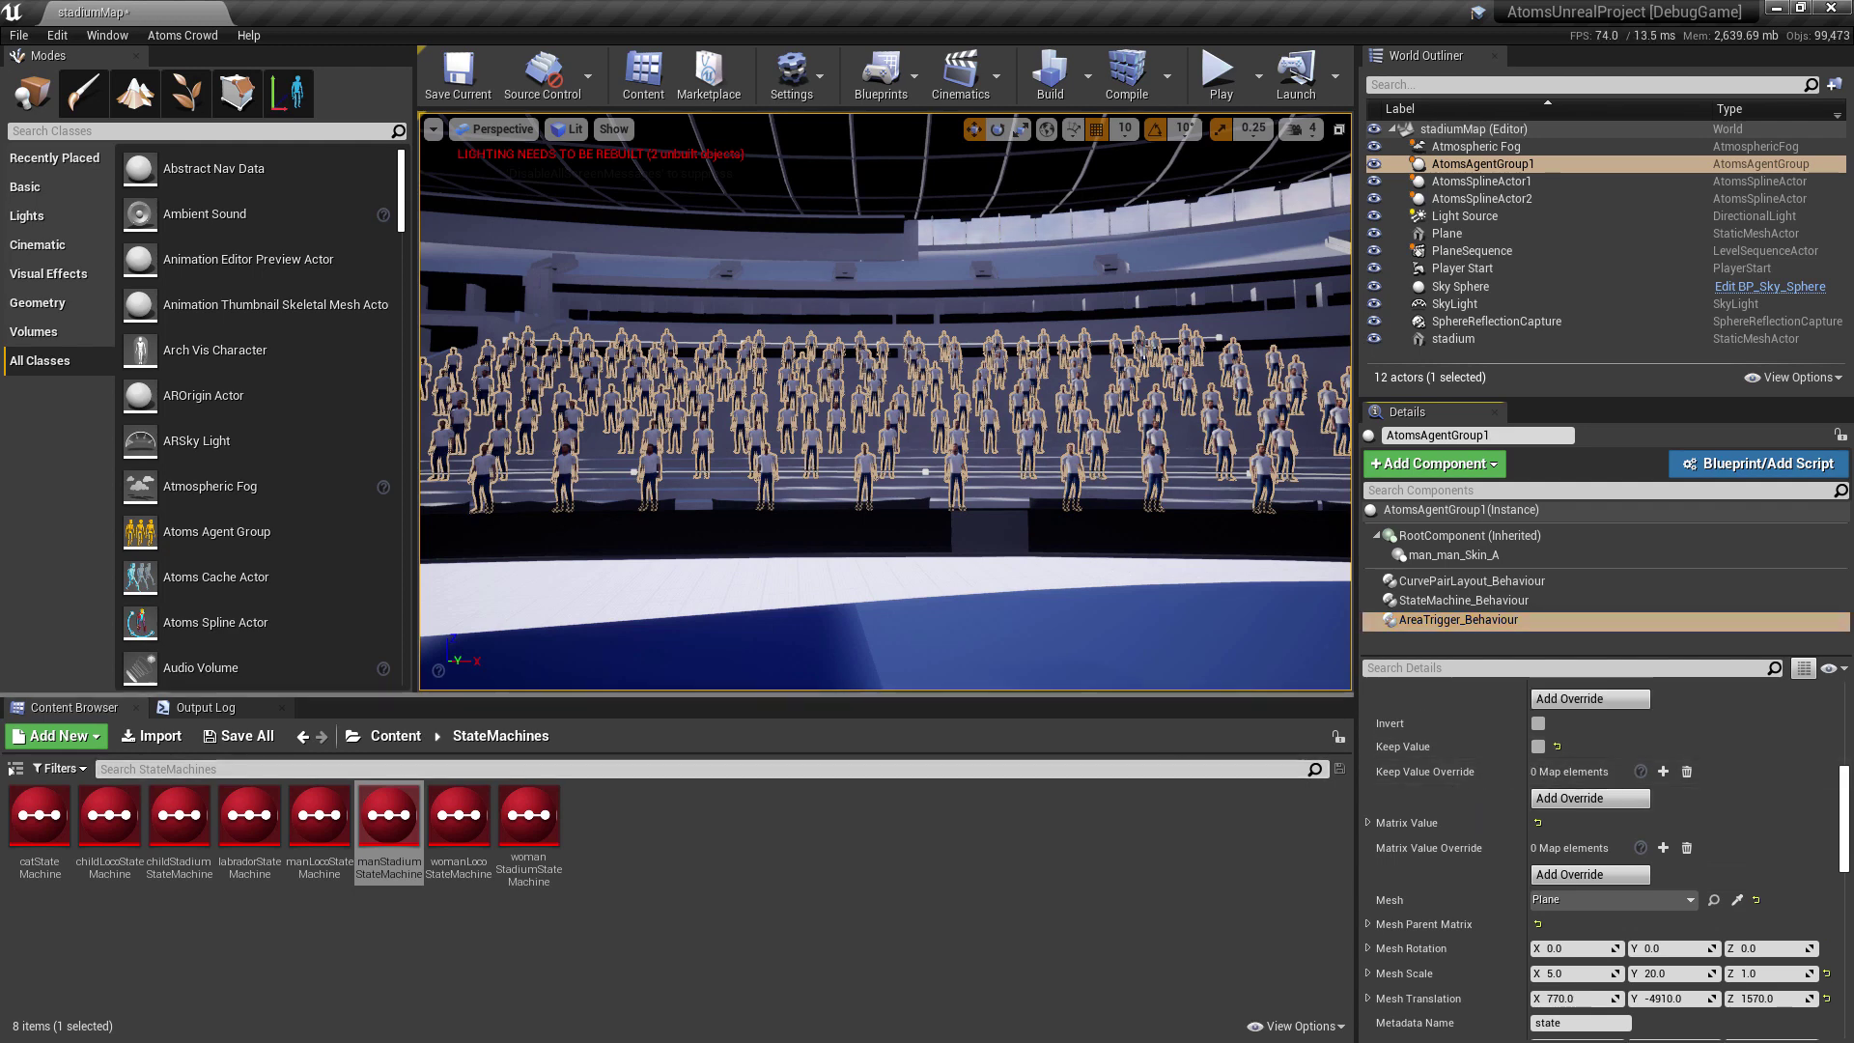
{"action": "left_click", "coordinate": [1219, 76]}
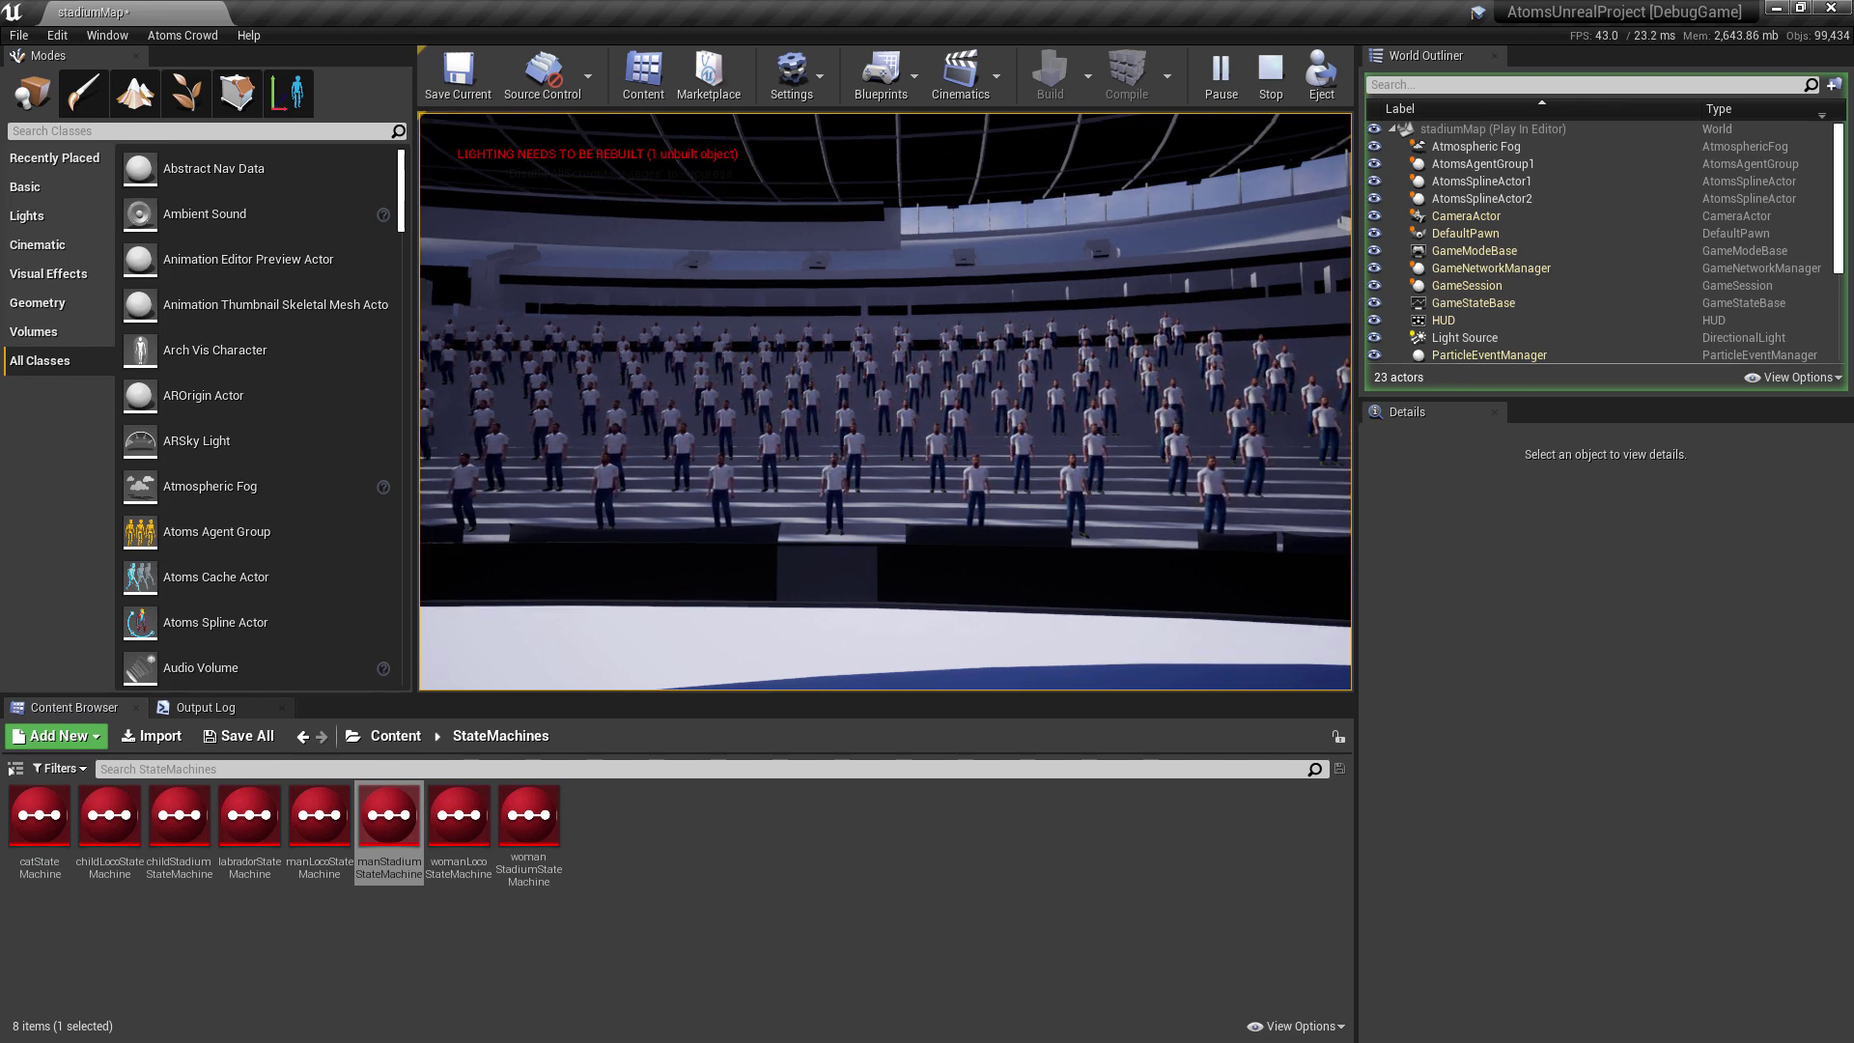
{"action": "key", "text": "Escape"}
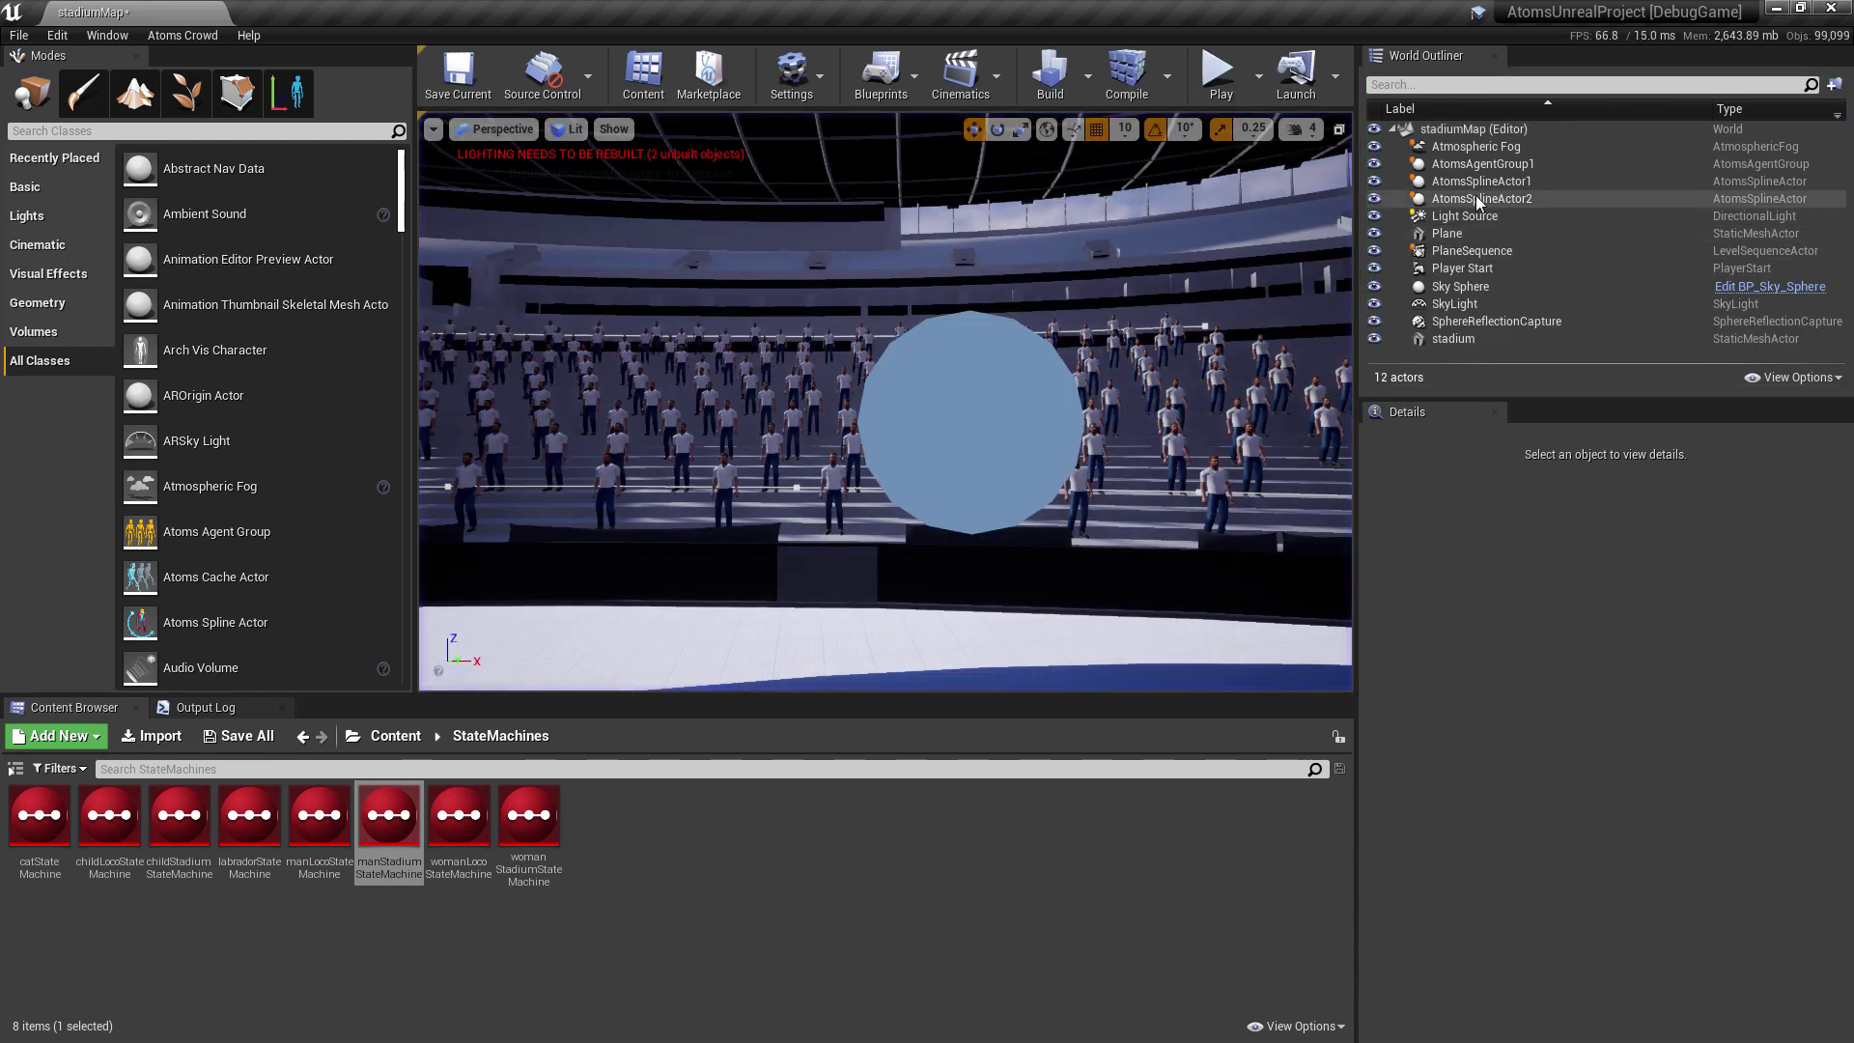
Review the settings of AtomsAgentGroup1's AreaTrigger_Behaviour
{"action": "left_click", "coordinate": [1491, 166]}
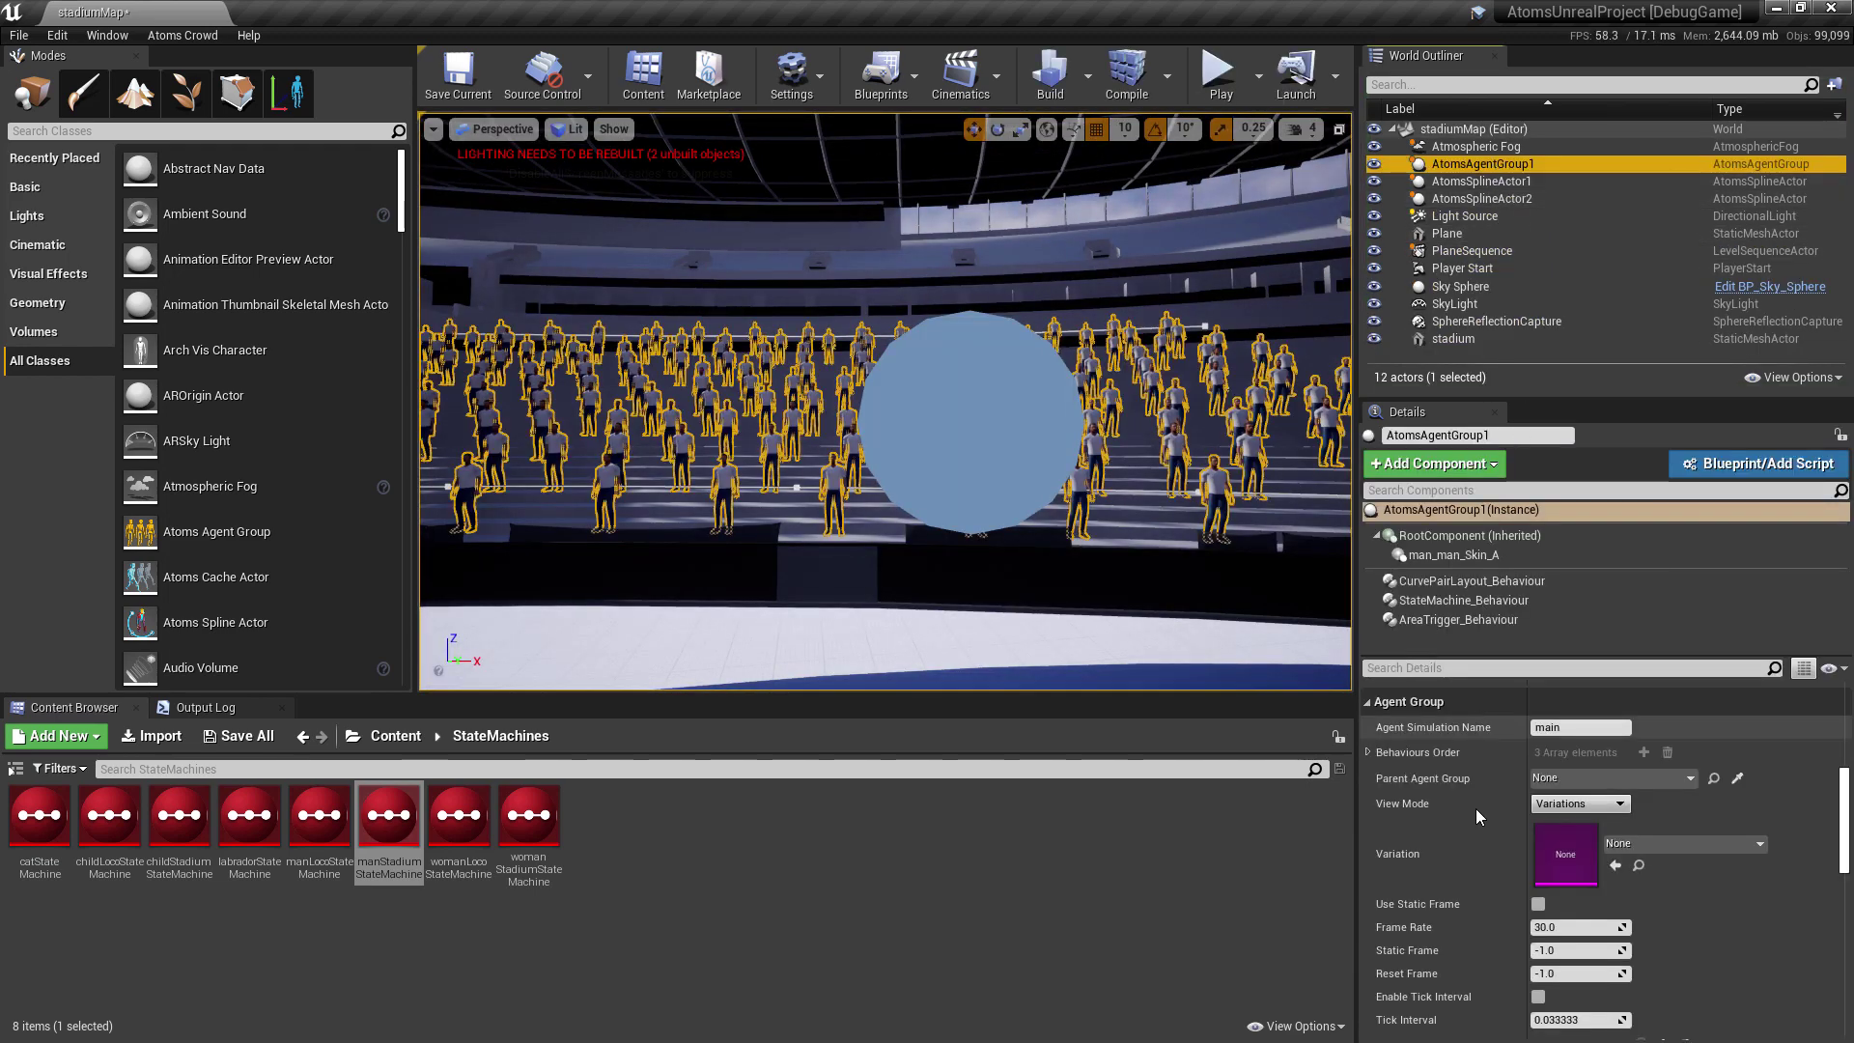
{"action": "left_click", "coordinate": [1463, 619]}
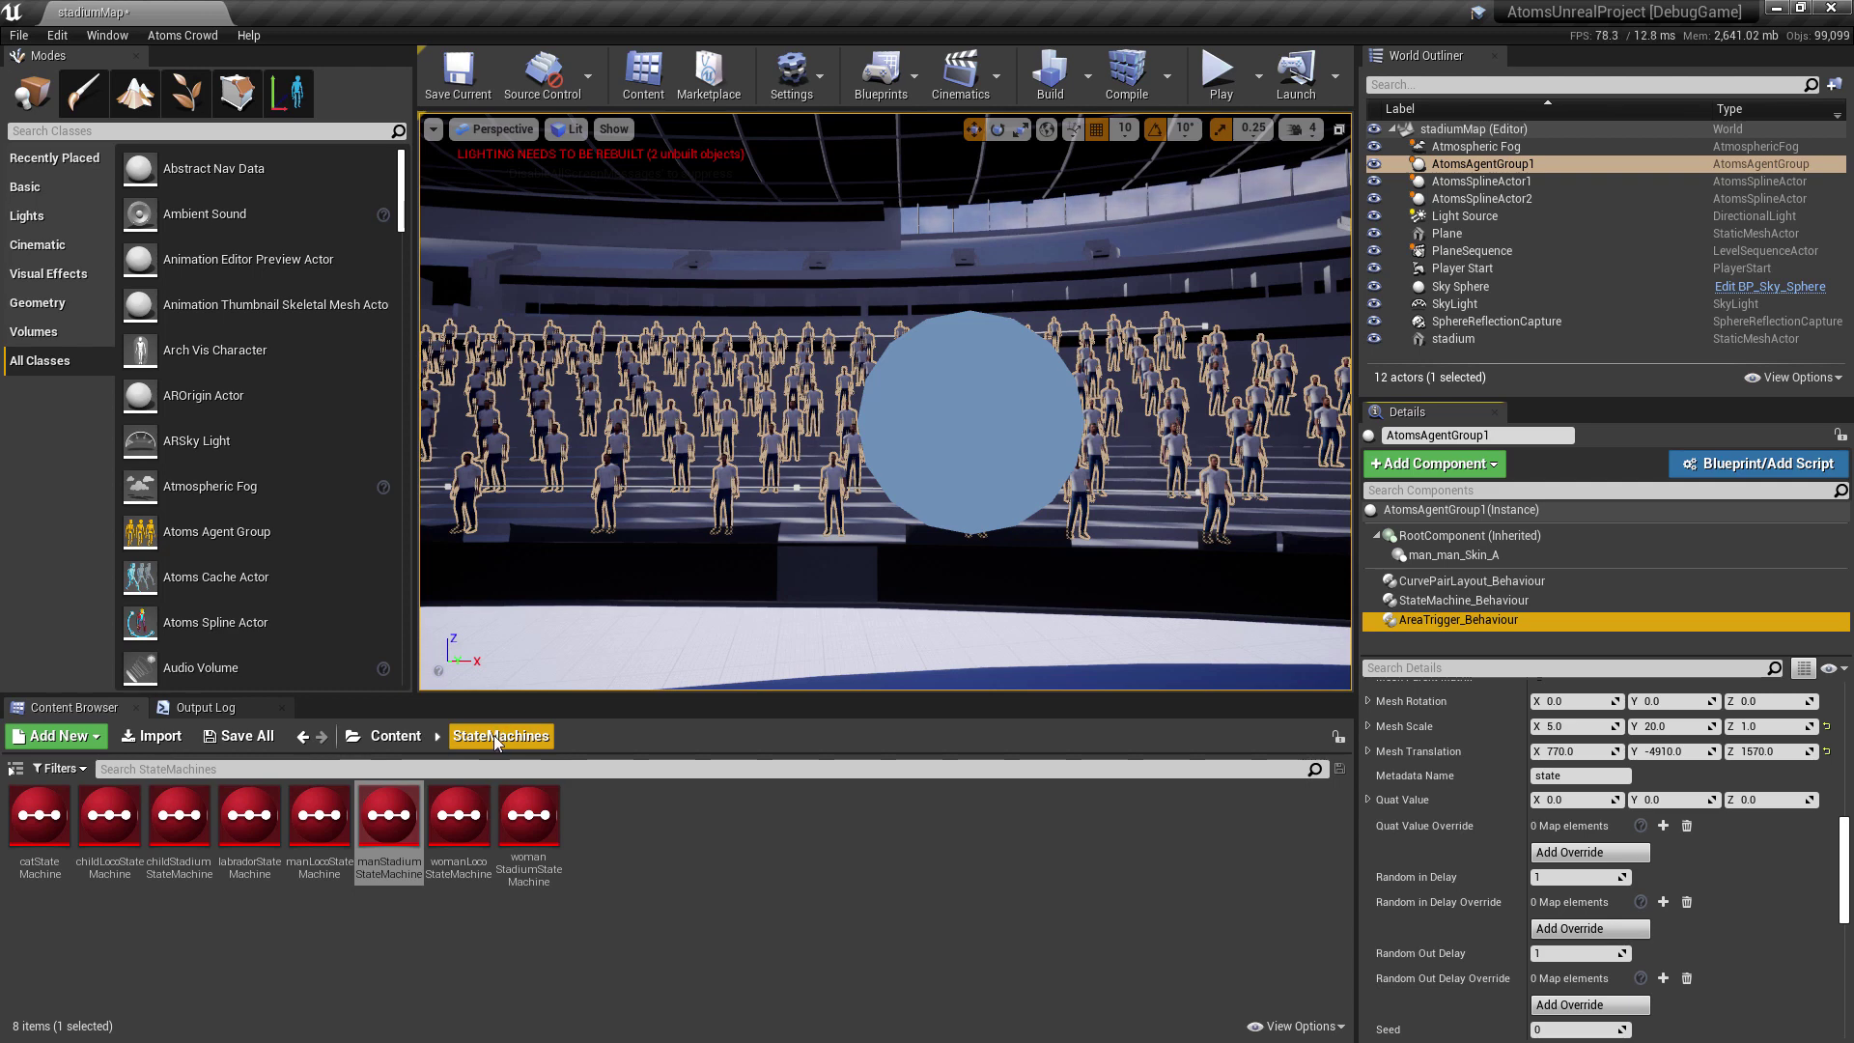
Filter the Content > AnimationClips folder for manStand and open the manStand animation clip
{"action": "left_click", "coordinate": [393, 739]}
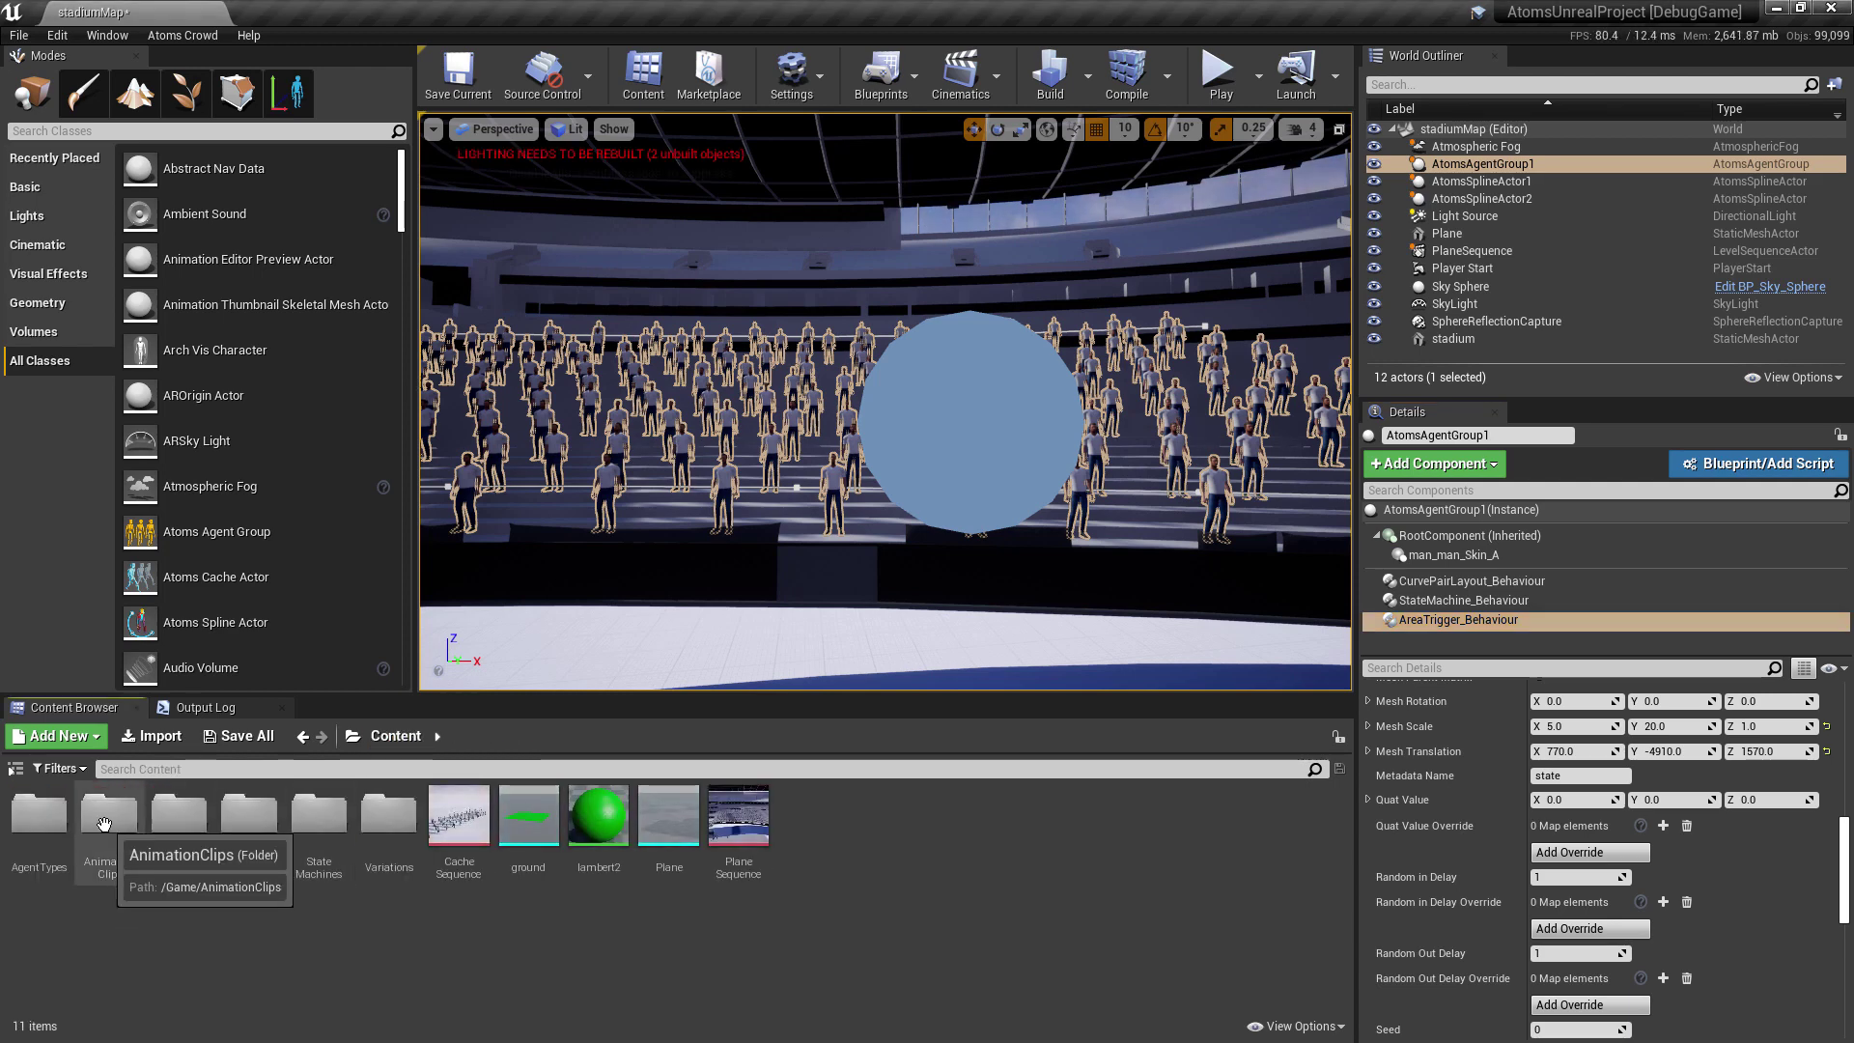
{"action": "double_click", "coordinate": [138, 791]}
{"action": "left_click", "coordinate": [149, 770]}
{"action": "type", "text": "m"}
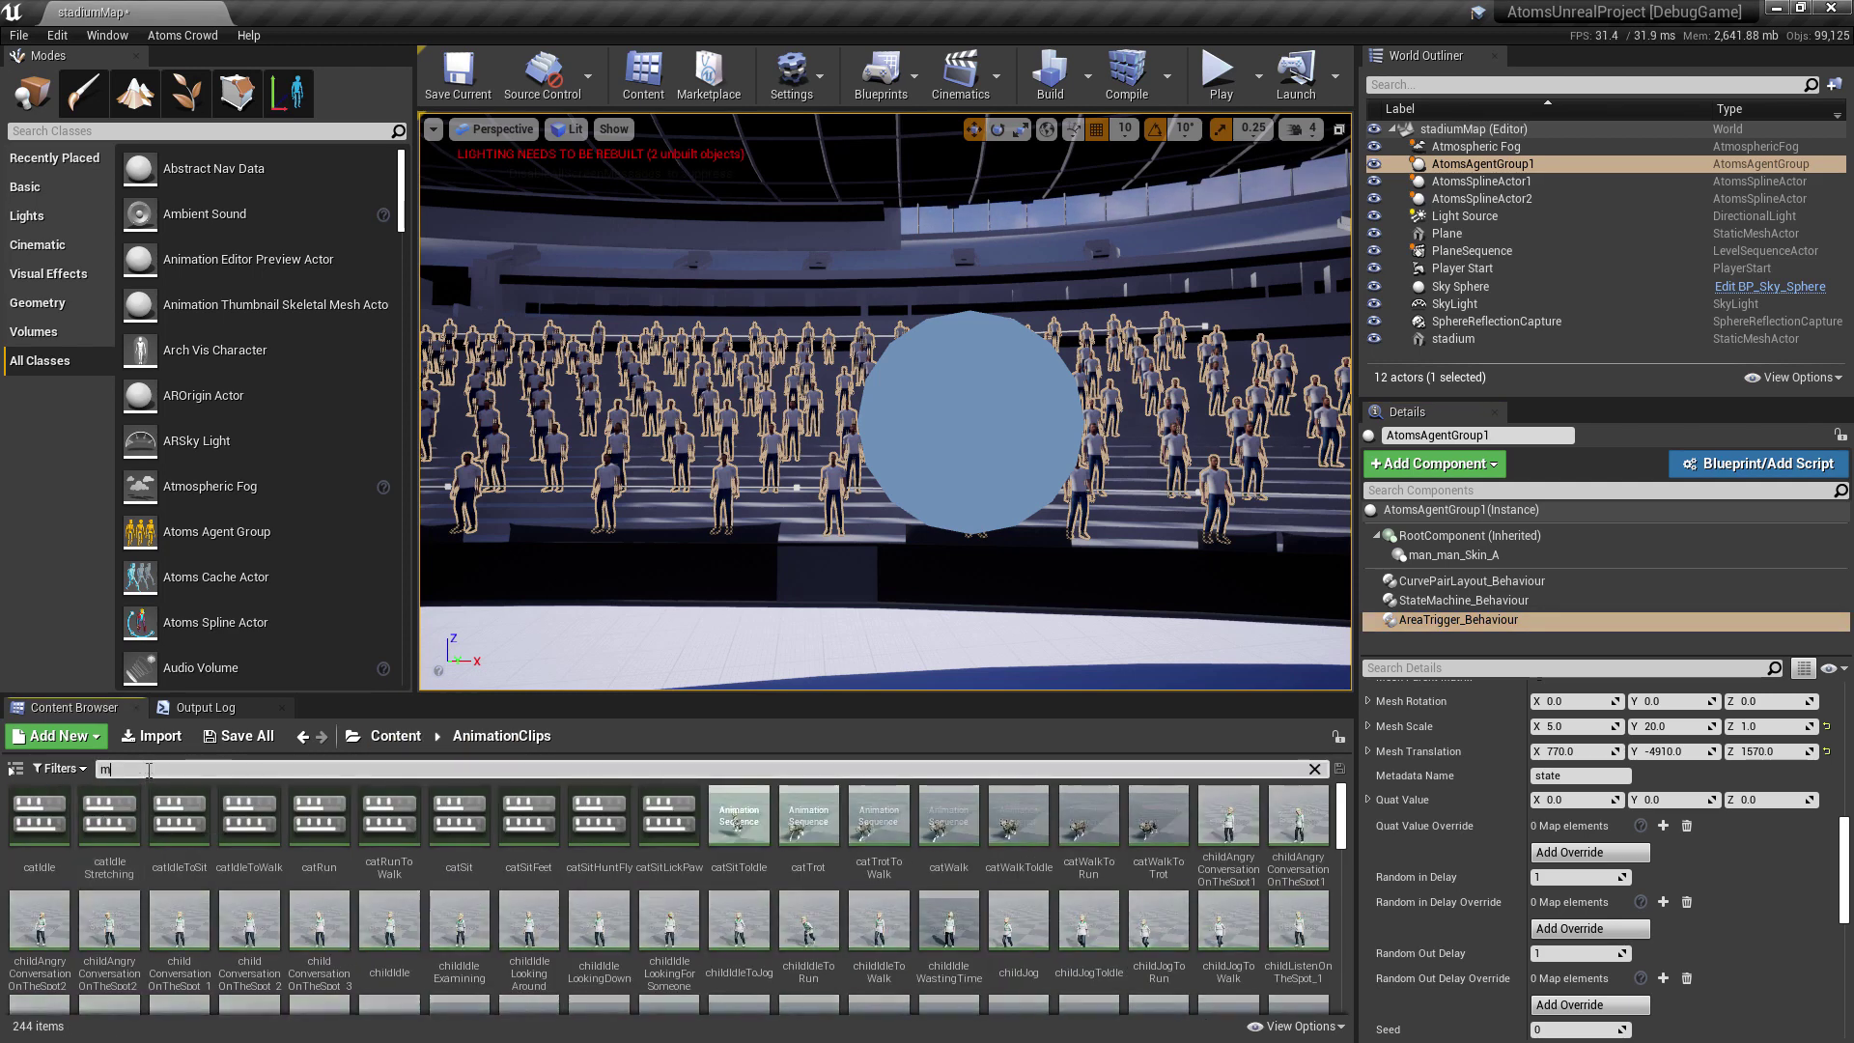
{"action": "type", "text": "anStand"}
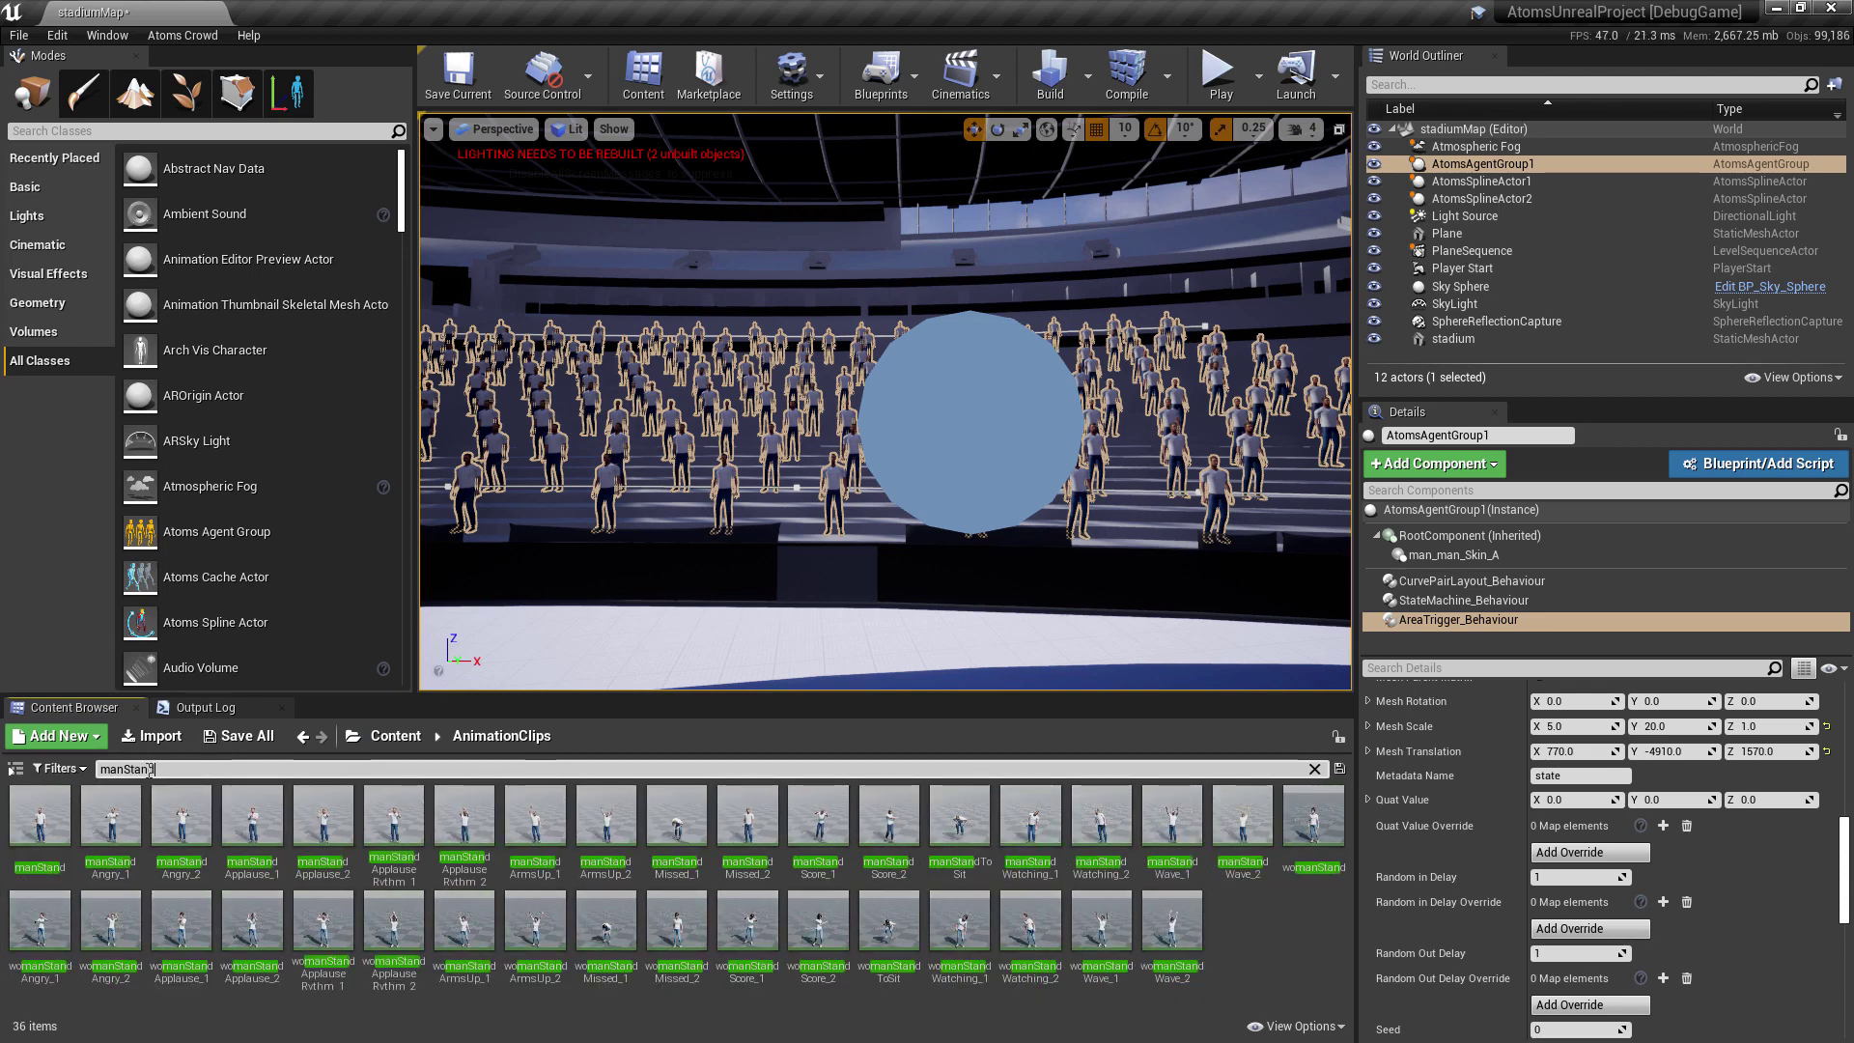
{"action": "double_click", "coordinate": [46, 838]}
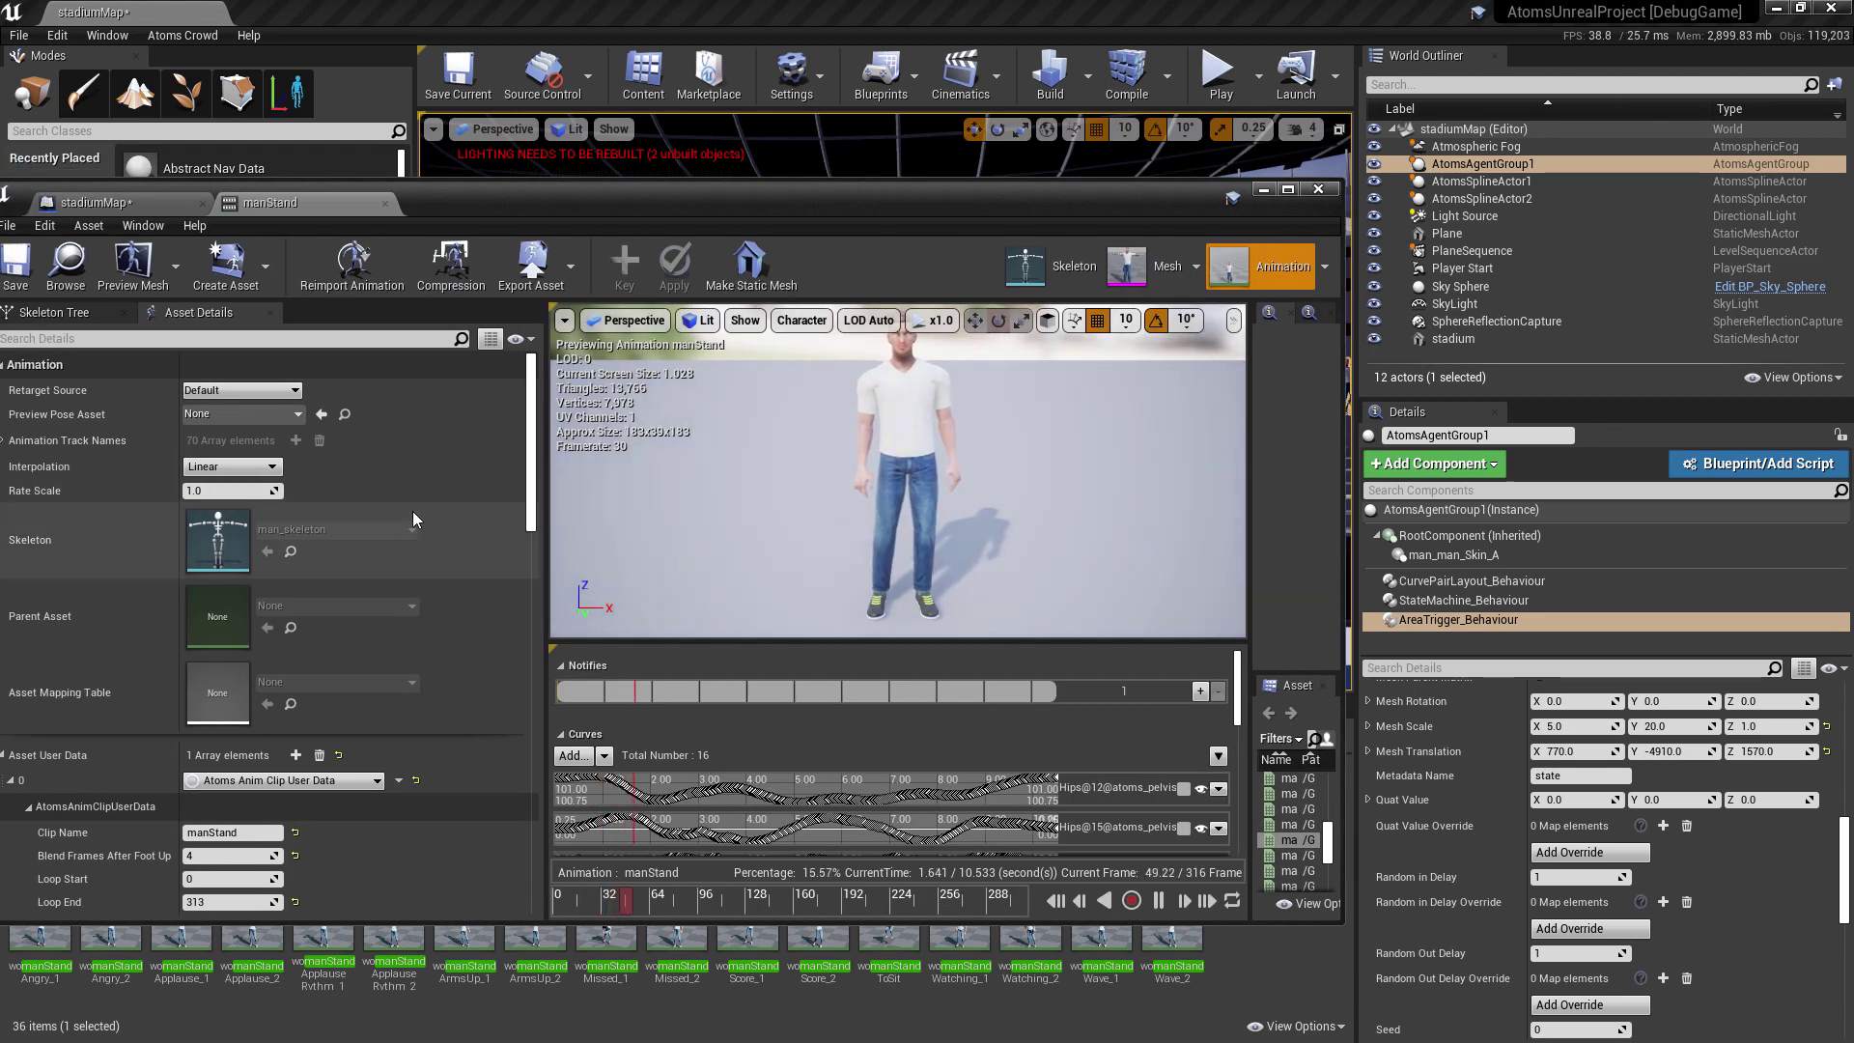
Examine manStand's Atoms Anim Clip User Data, expanding Transition Frames and comparing its entries with the clip's loop settings
{"action": "scroll", "coordinate": [443, 483], "scroll_direction": "down", "scroll_amount": 8}
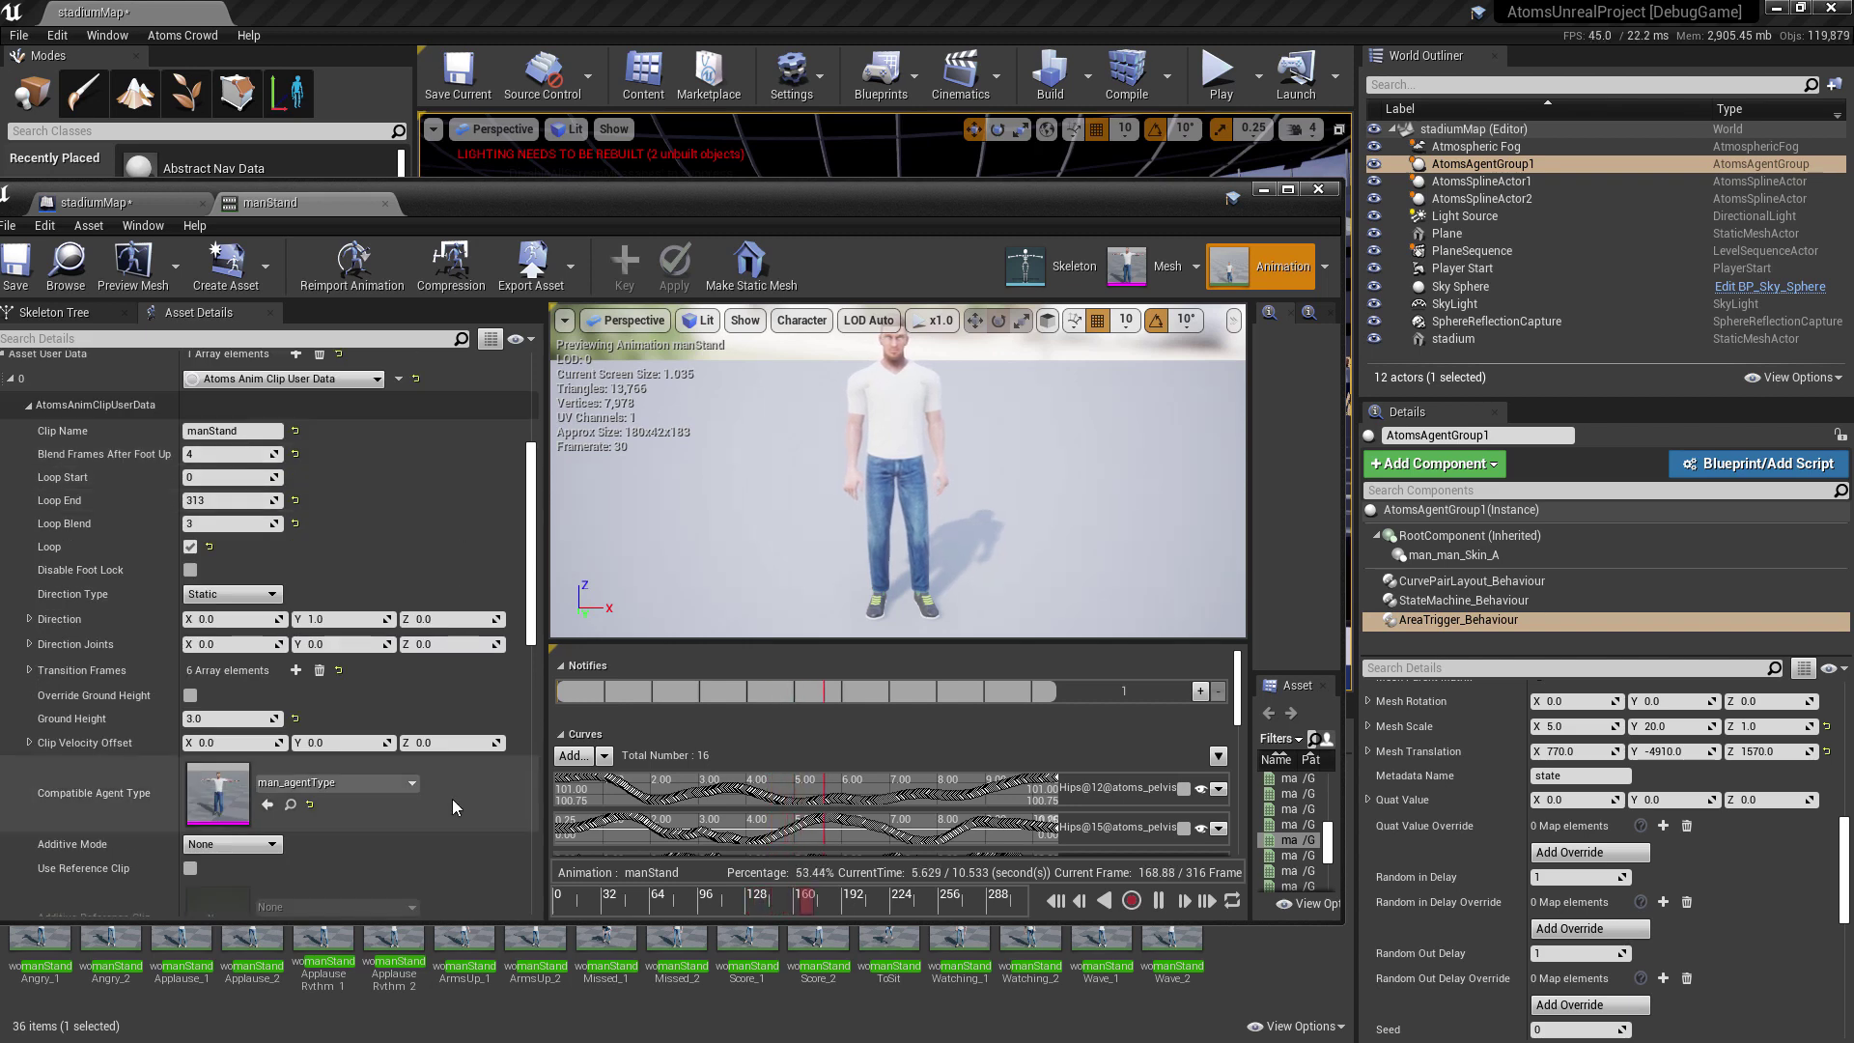
{"action": "scroll", "coordinate": [453, 796], "scroll_direction": "down", "scroll_amount": 4}
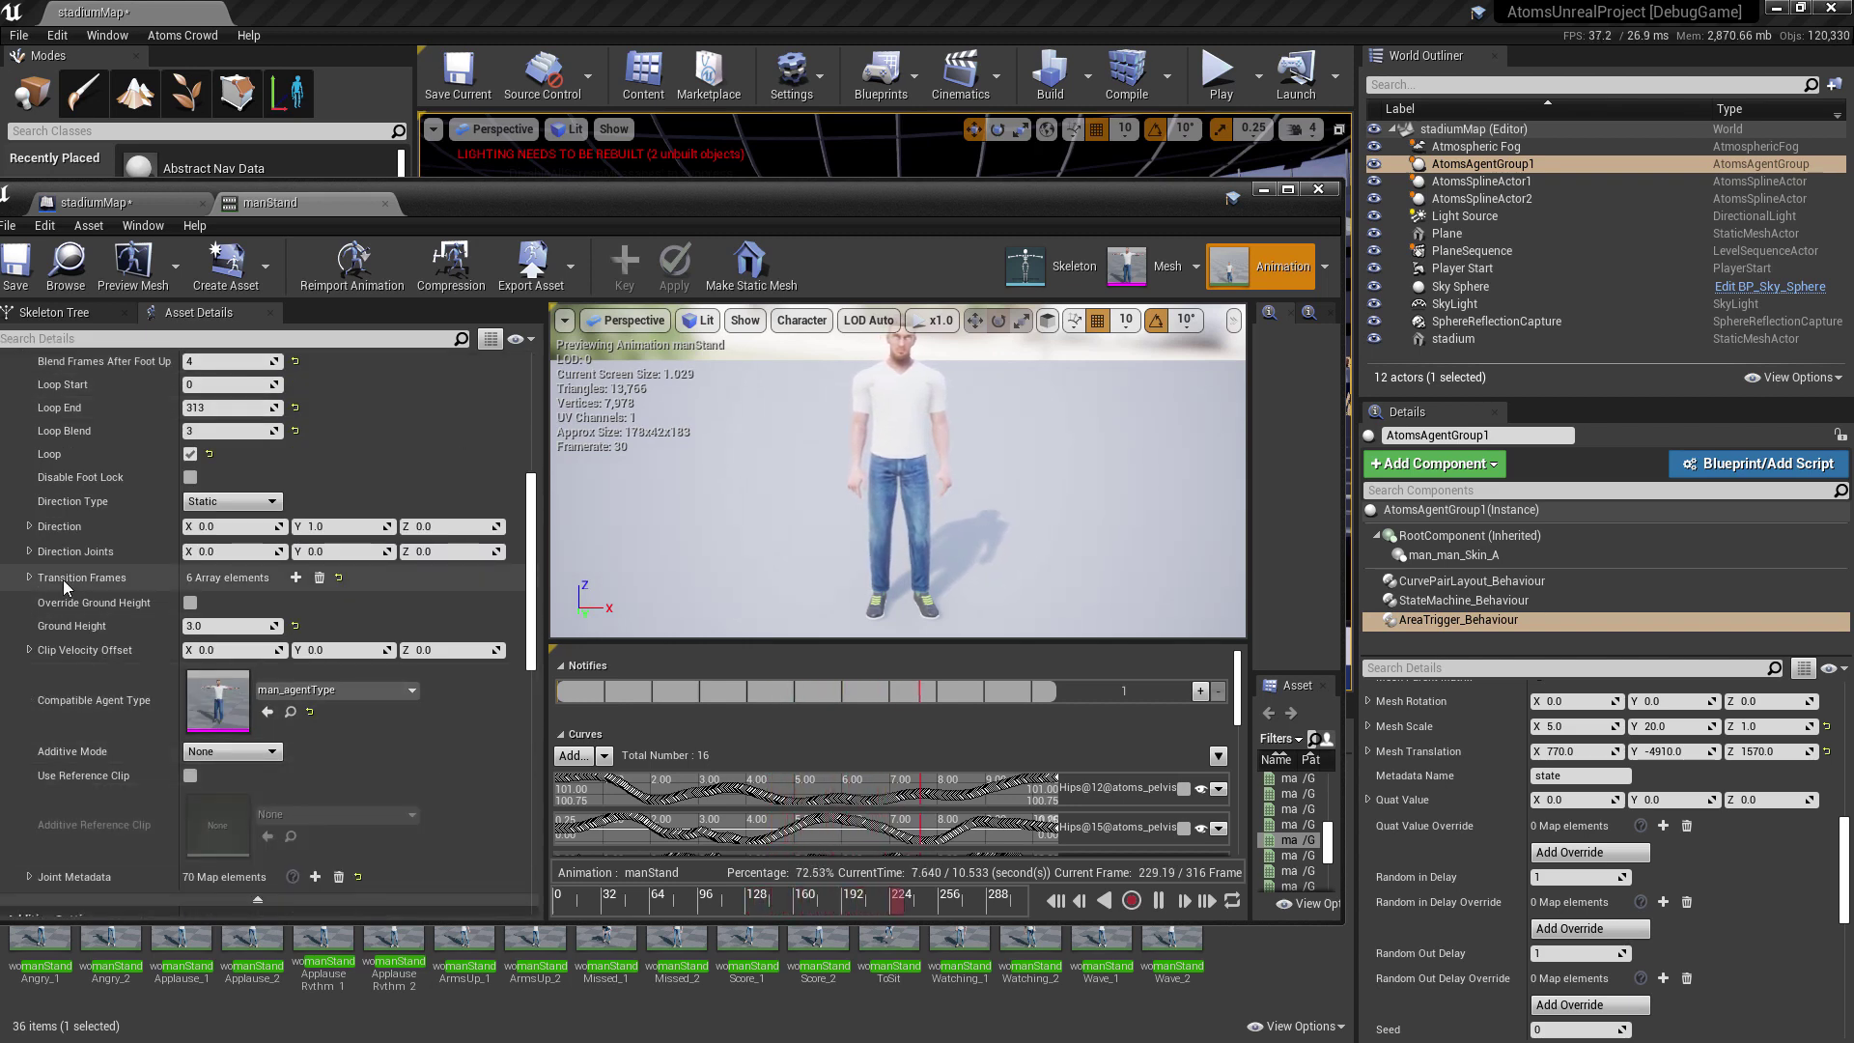
{"action": "left_click", "coordinate": [29, 578]}
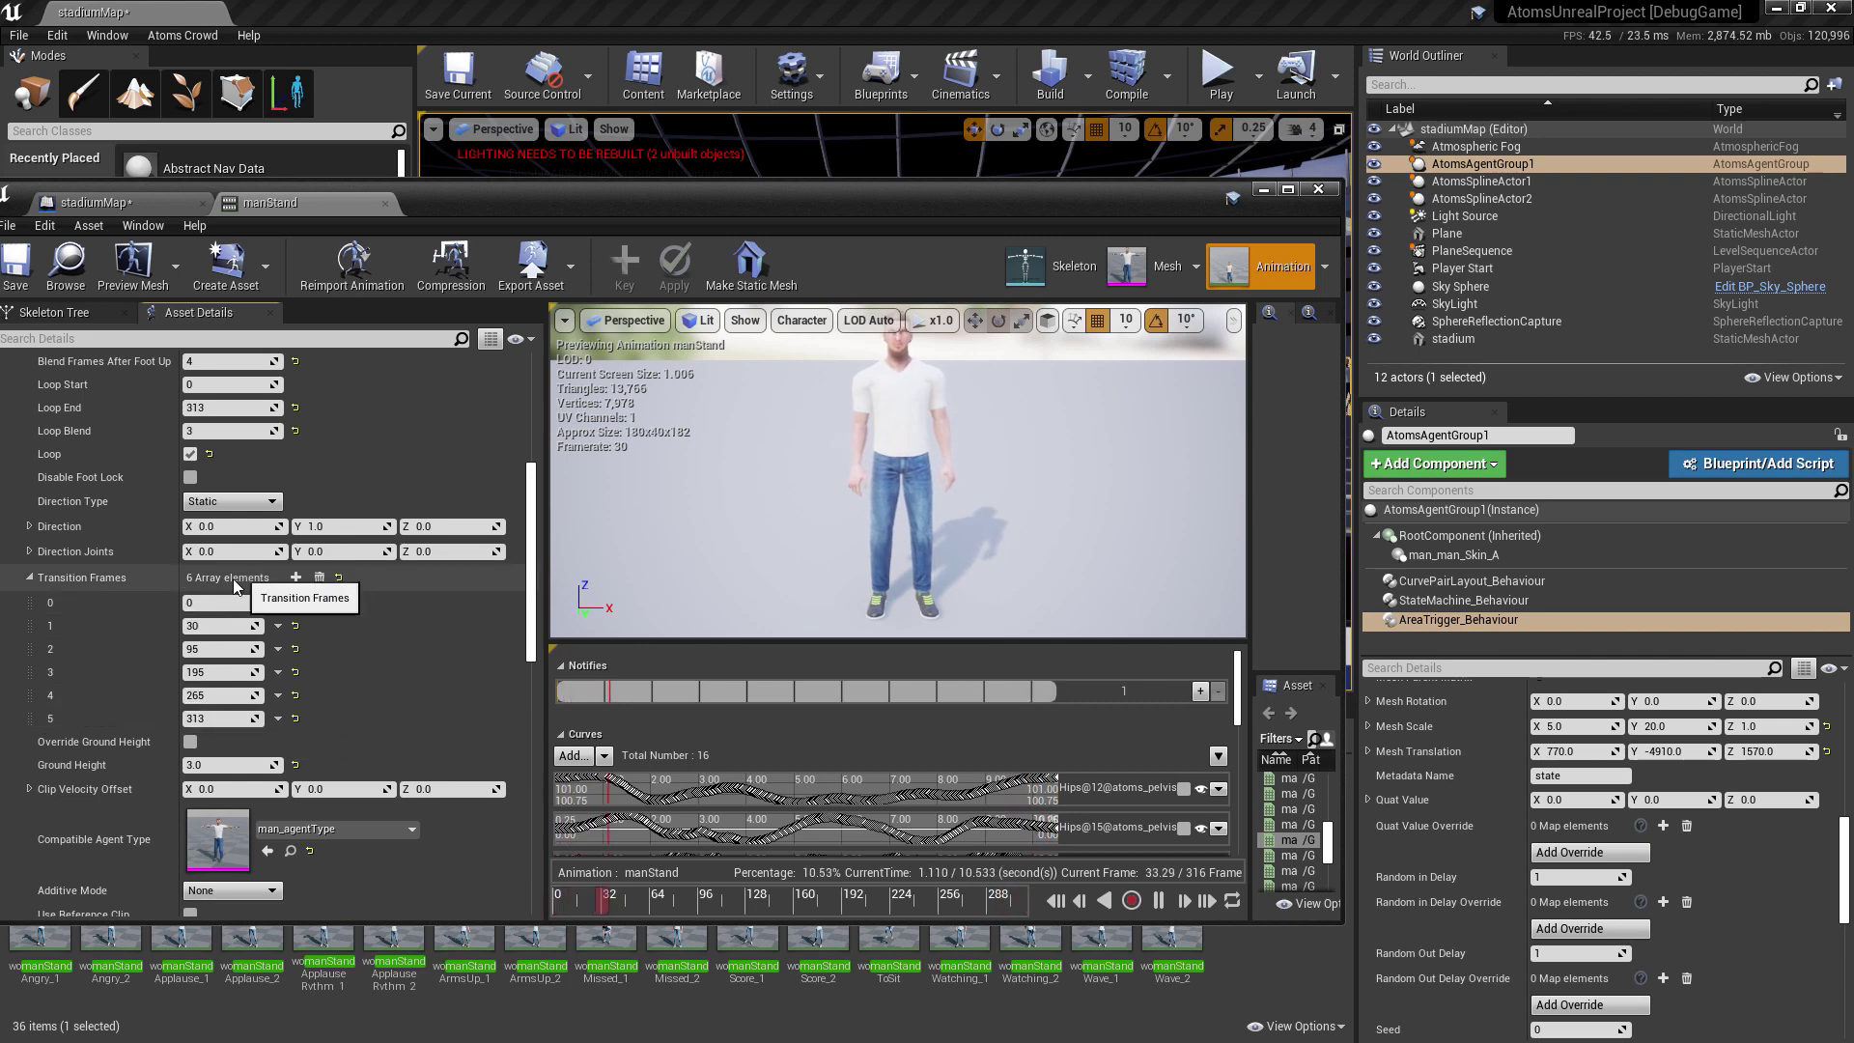
{"action": "left_click_drag", "start_coordinate": [468, 205], "coordinate": [508, 203]}
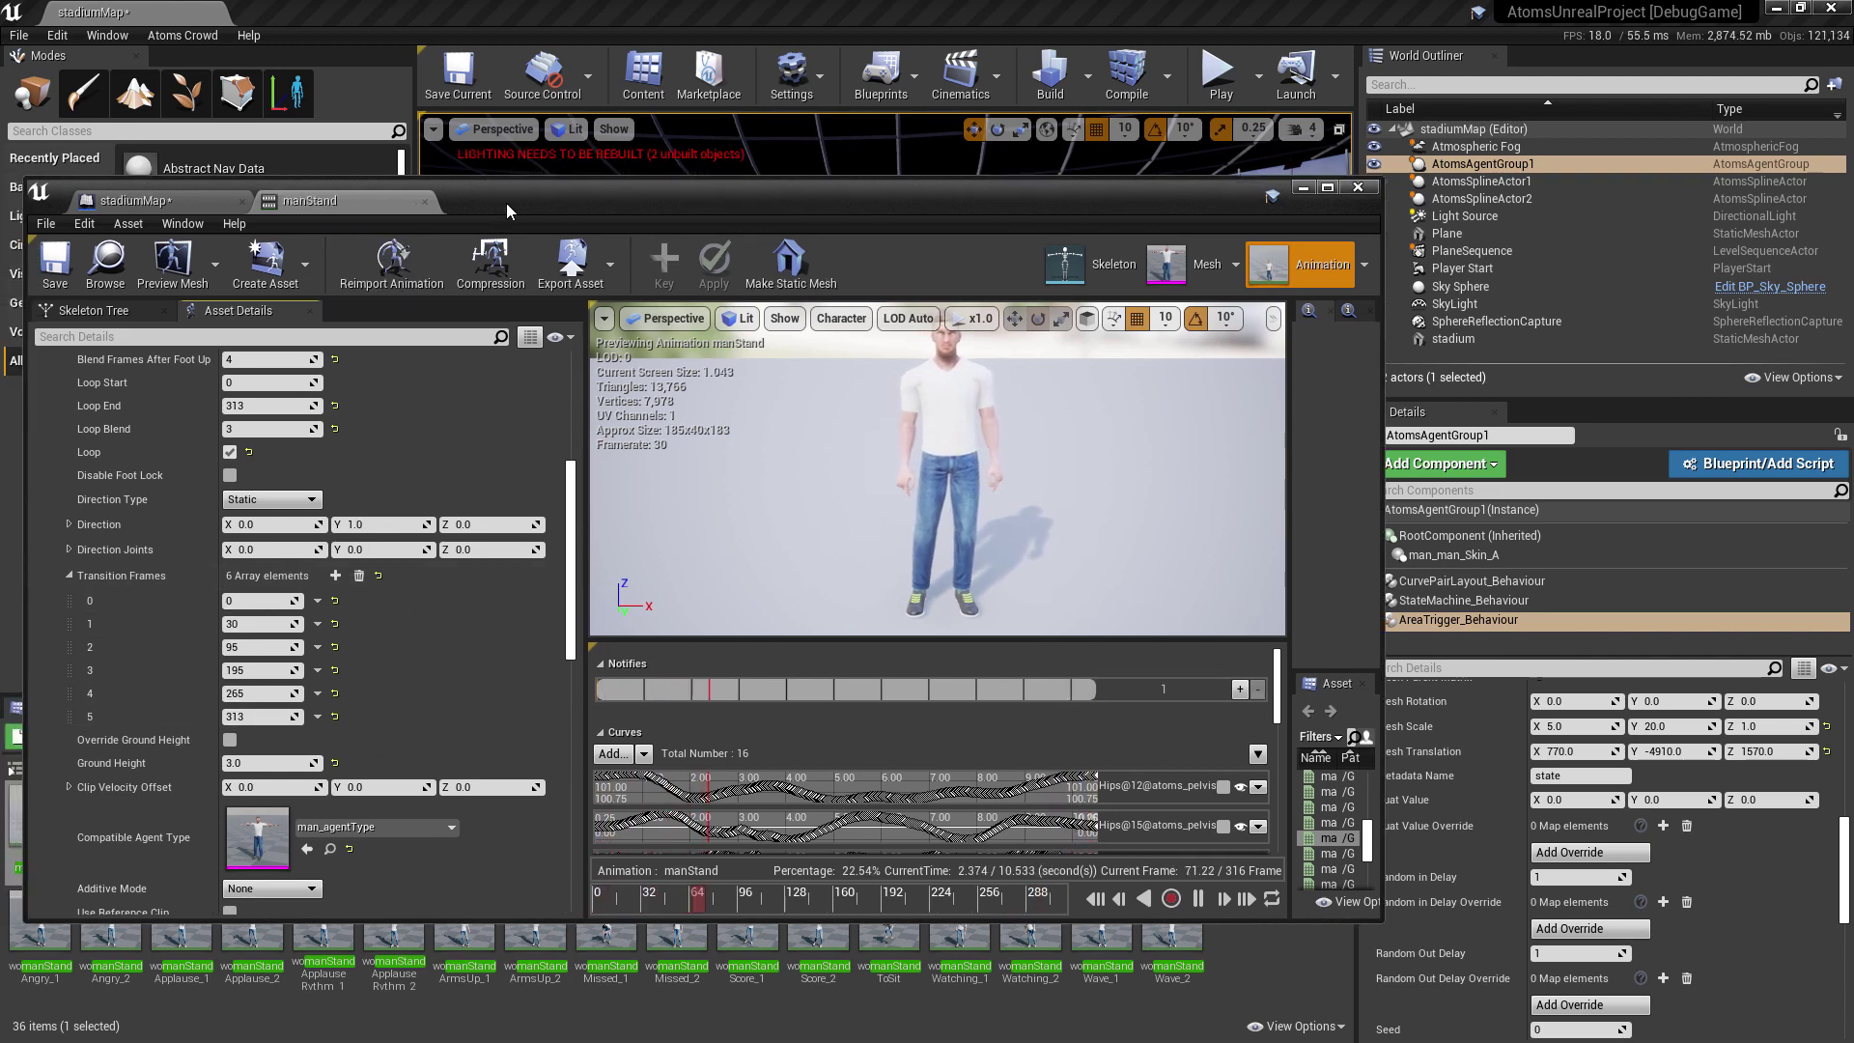
{"action": "left_click", "coordinate": [249, 624]}
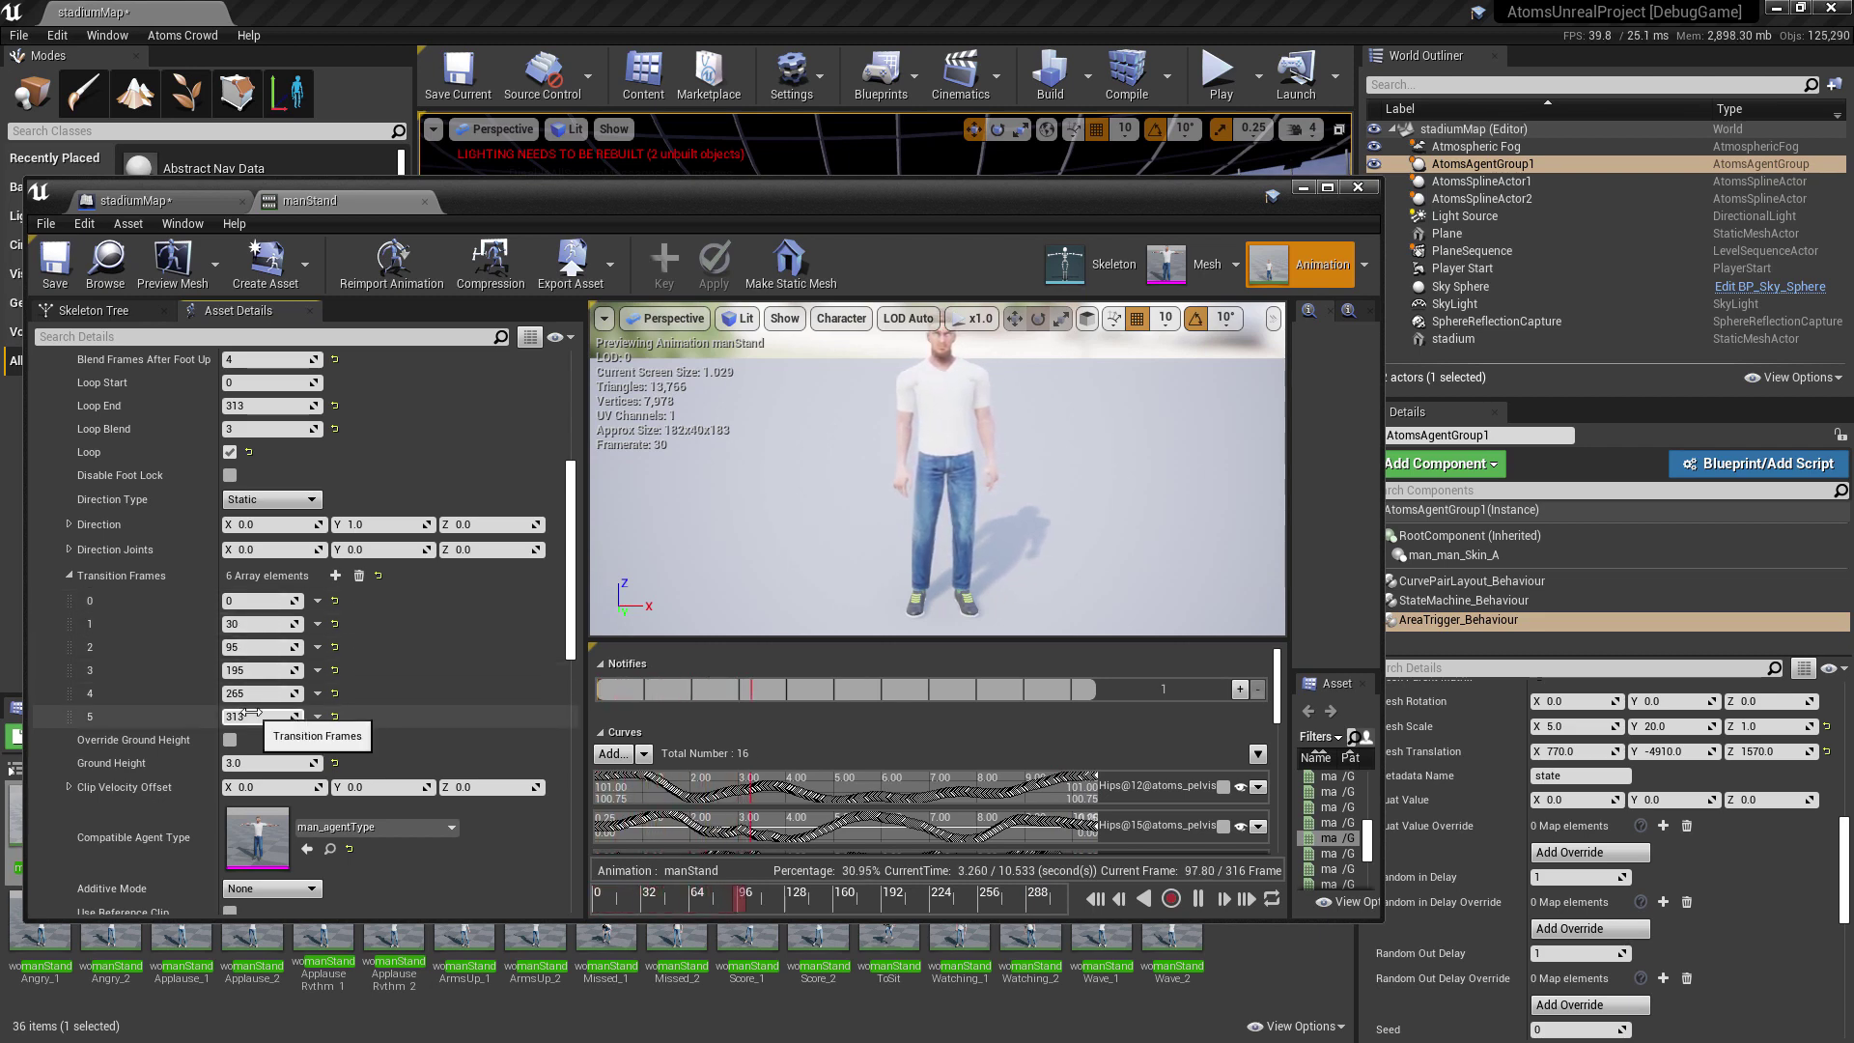
{"action": "left_click_drag", "start_coordinate": [244, 624], "coordinate": [237, 625]}
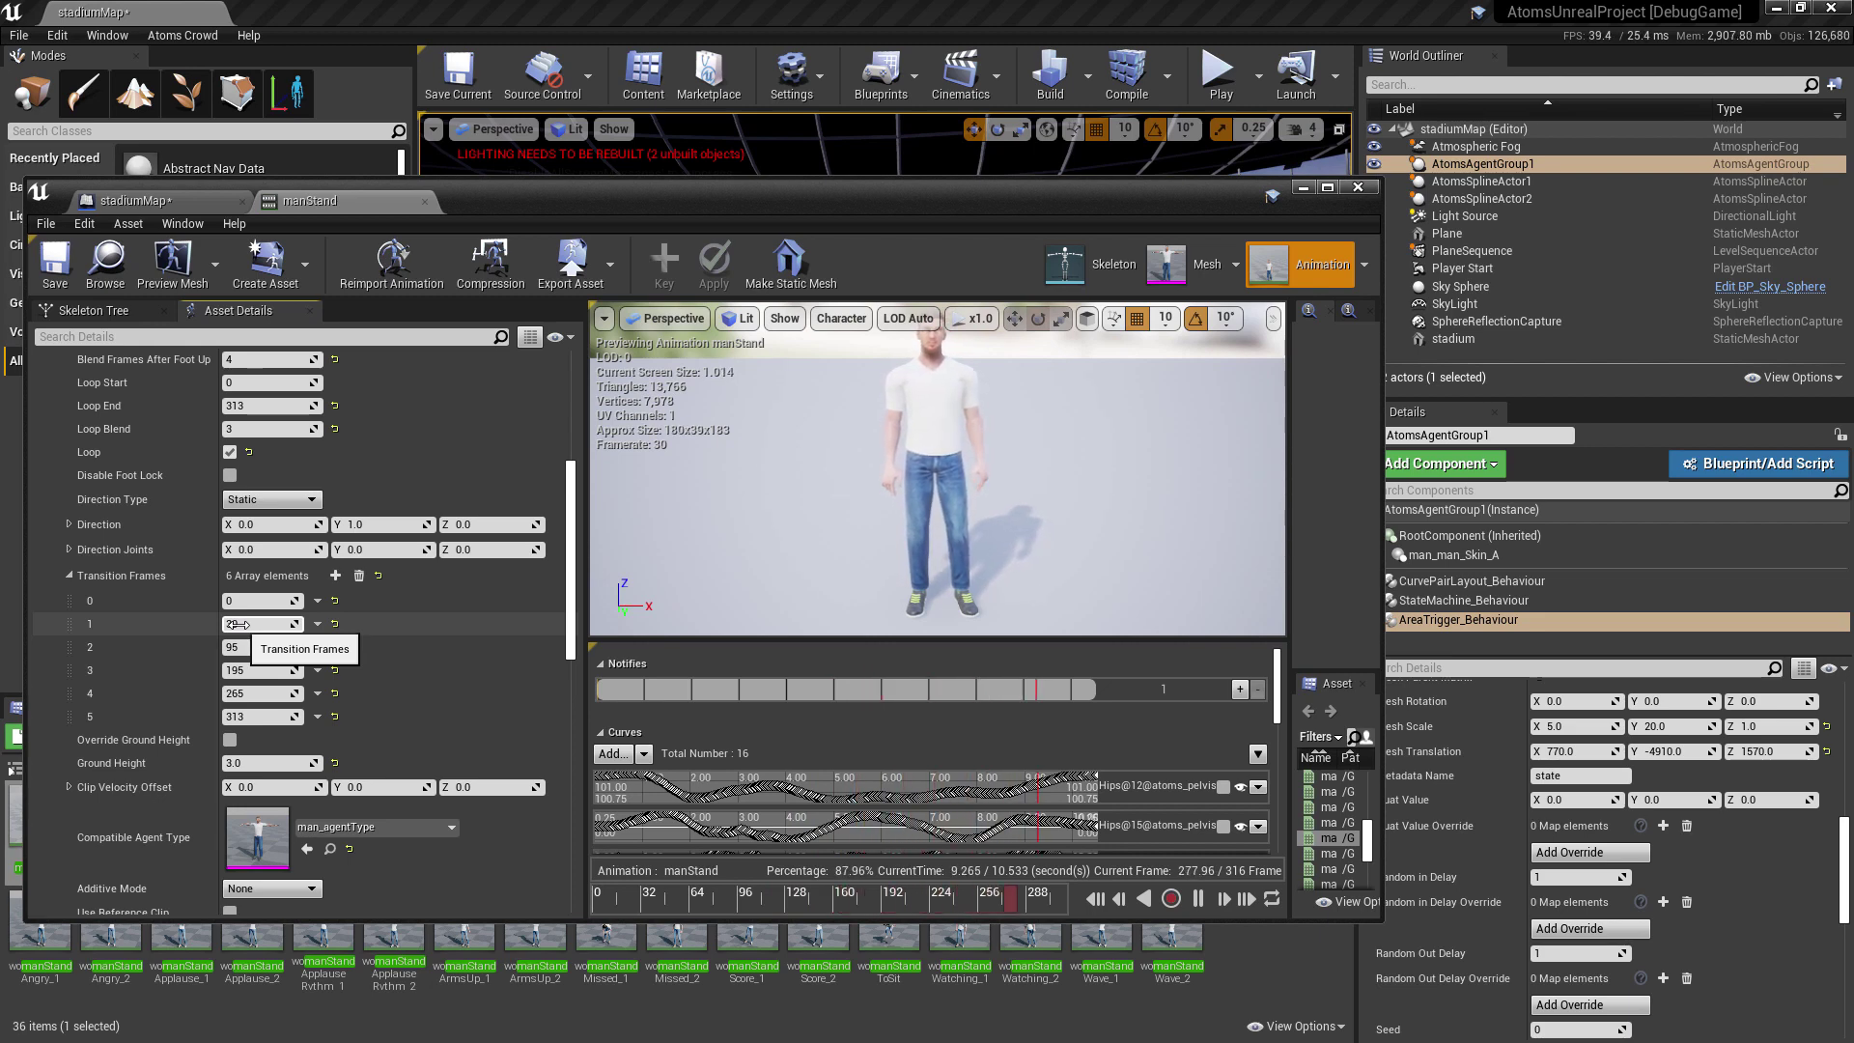
{"action": "left_click_drag", "start_coordinate": [238, 625], "coordinate": [243, 623]}
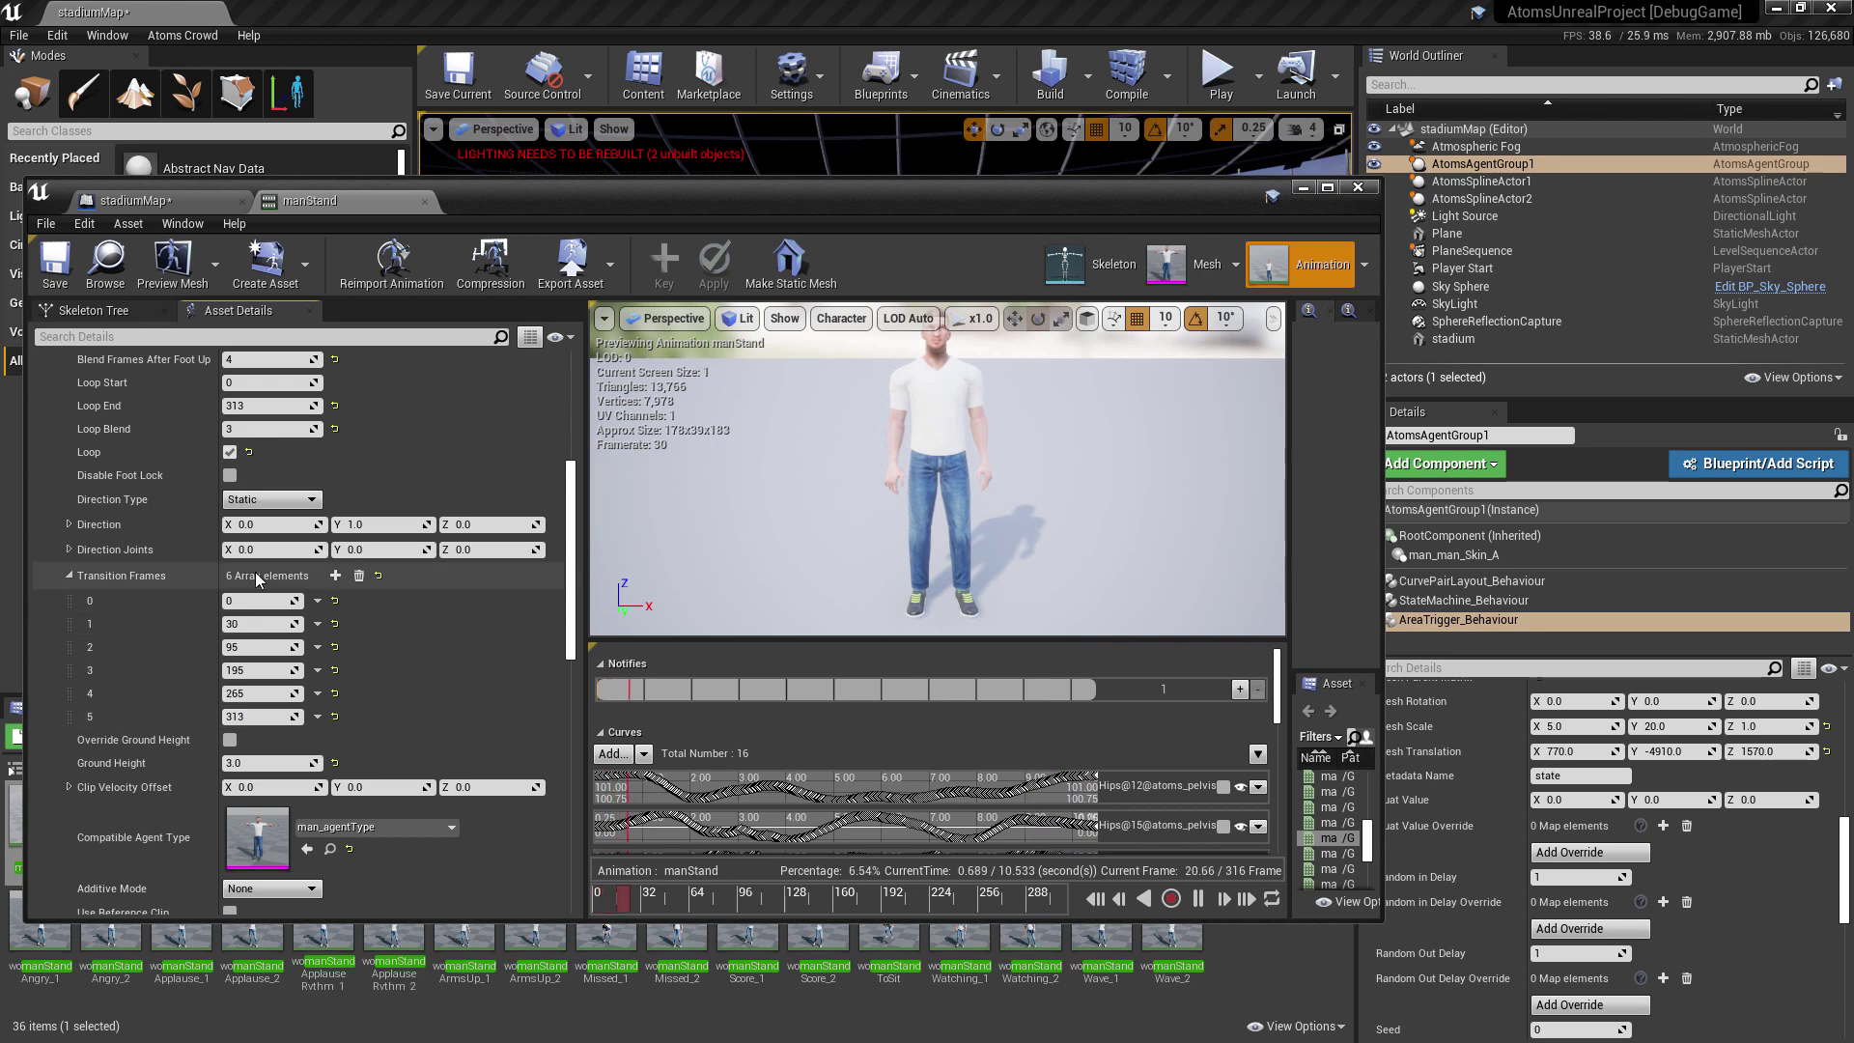
{"action": "scroll", "coordinate": [193, 566], "scroll_direction": "up", "scroll_amount": 1}
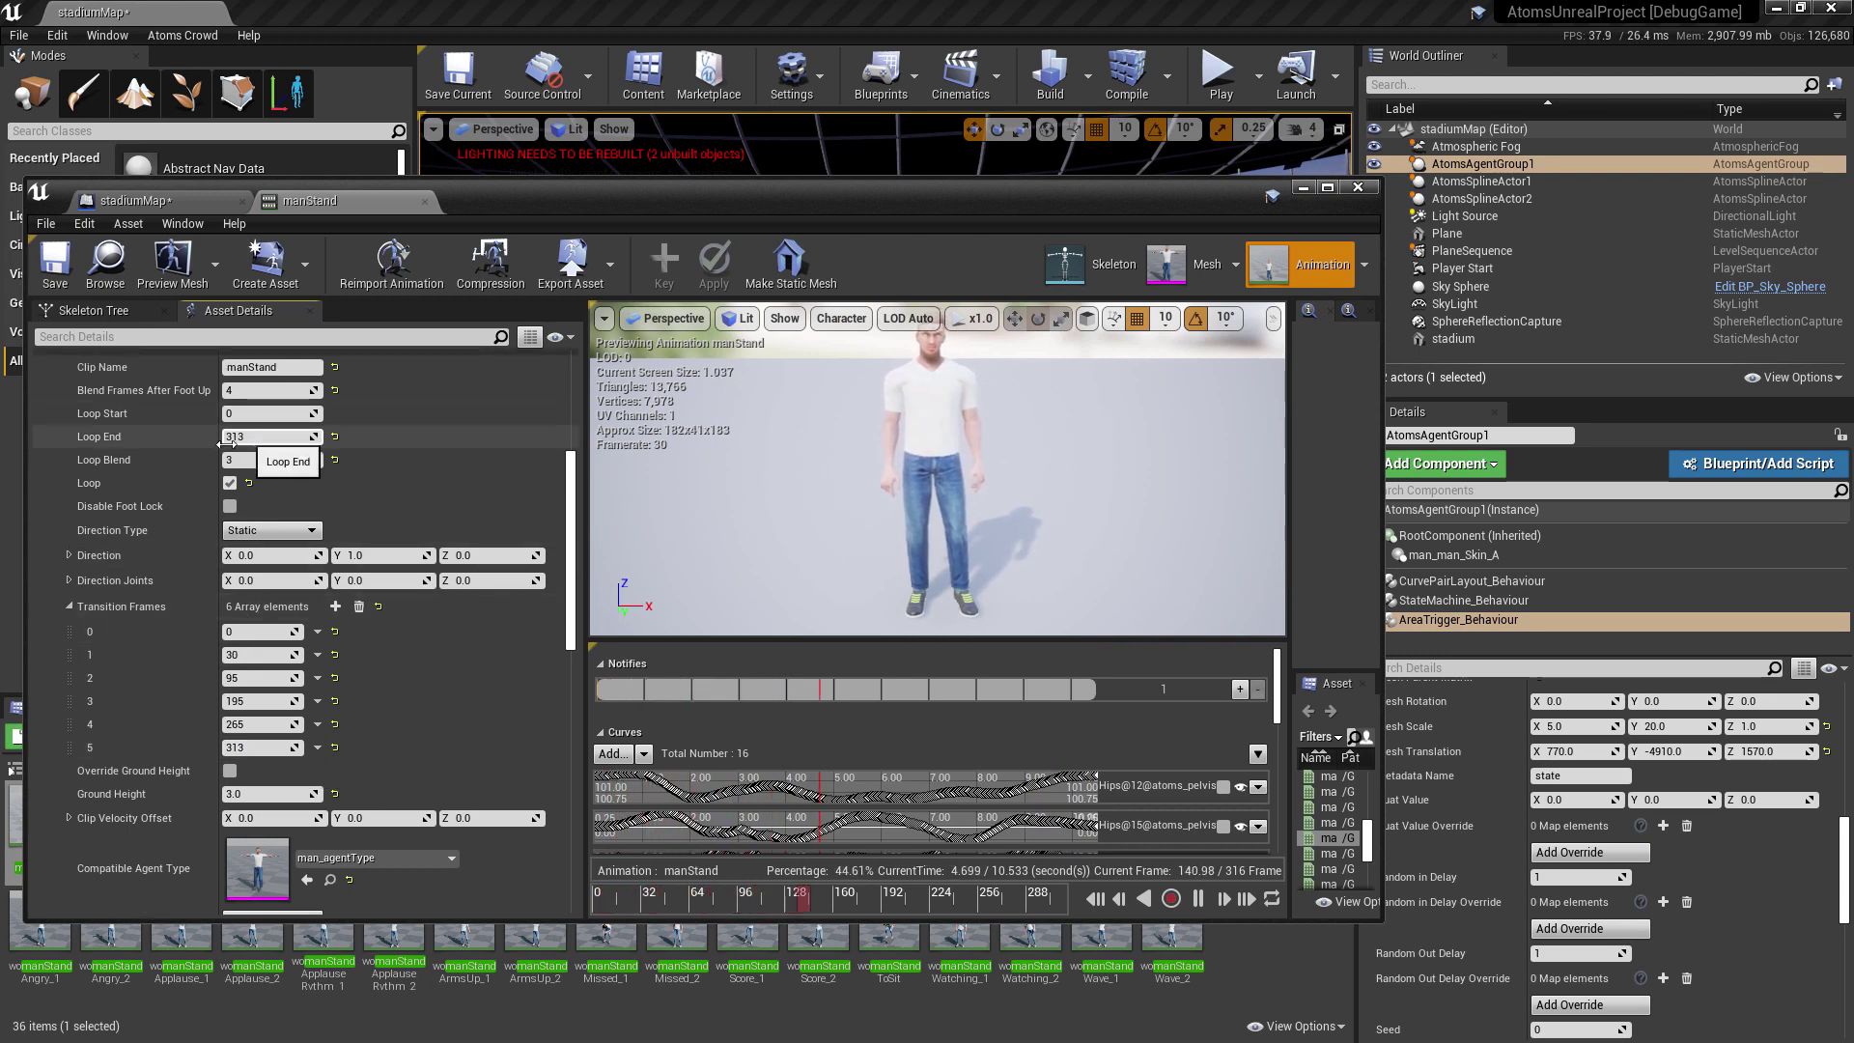
{"action": "scroll", "coordinate": [232, 444], "scroll_direction": "up", "scroll_amount": 1}
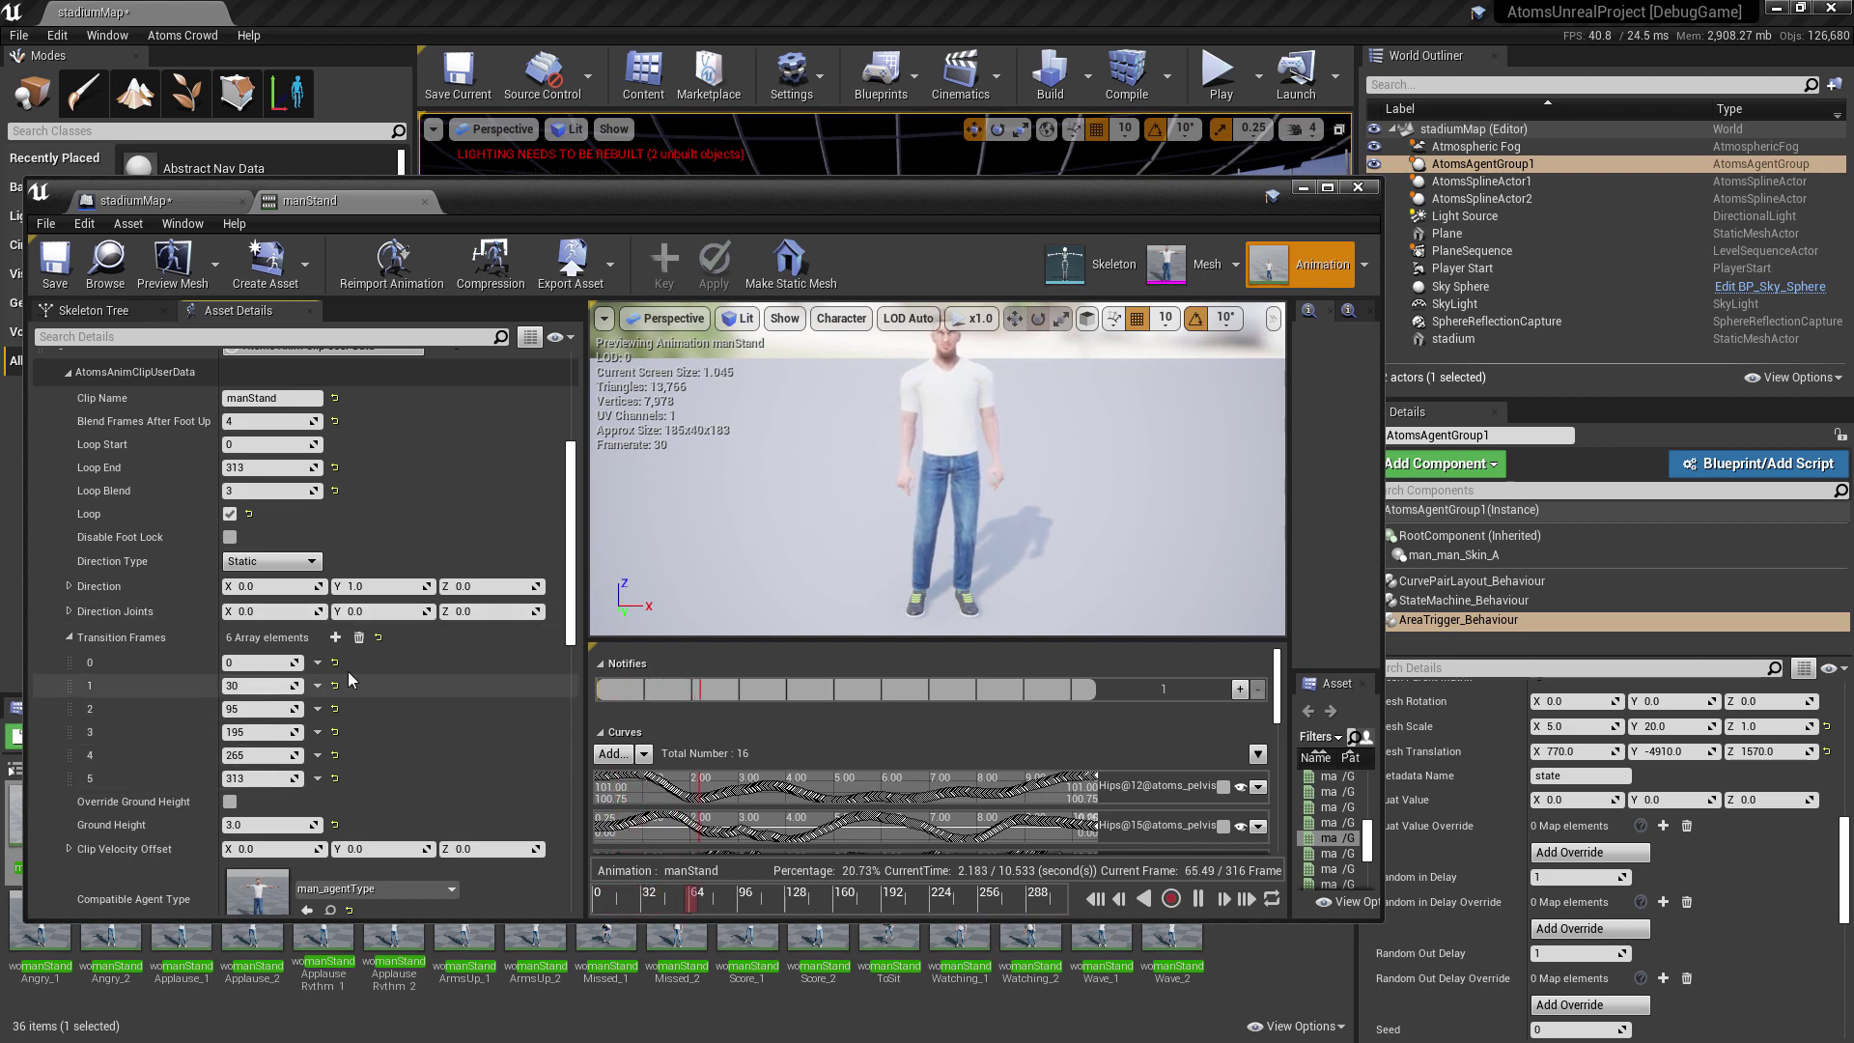
Replace all of manStand's Transition Frames with a single entry of -1, save the clip and clear its editor away
{"action": "left_click", "coordinate": [359, 638]}
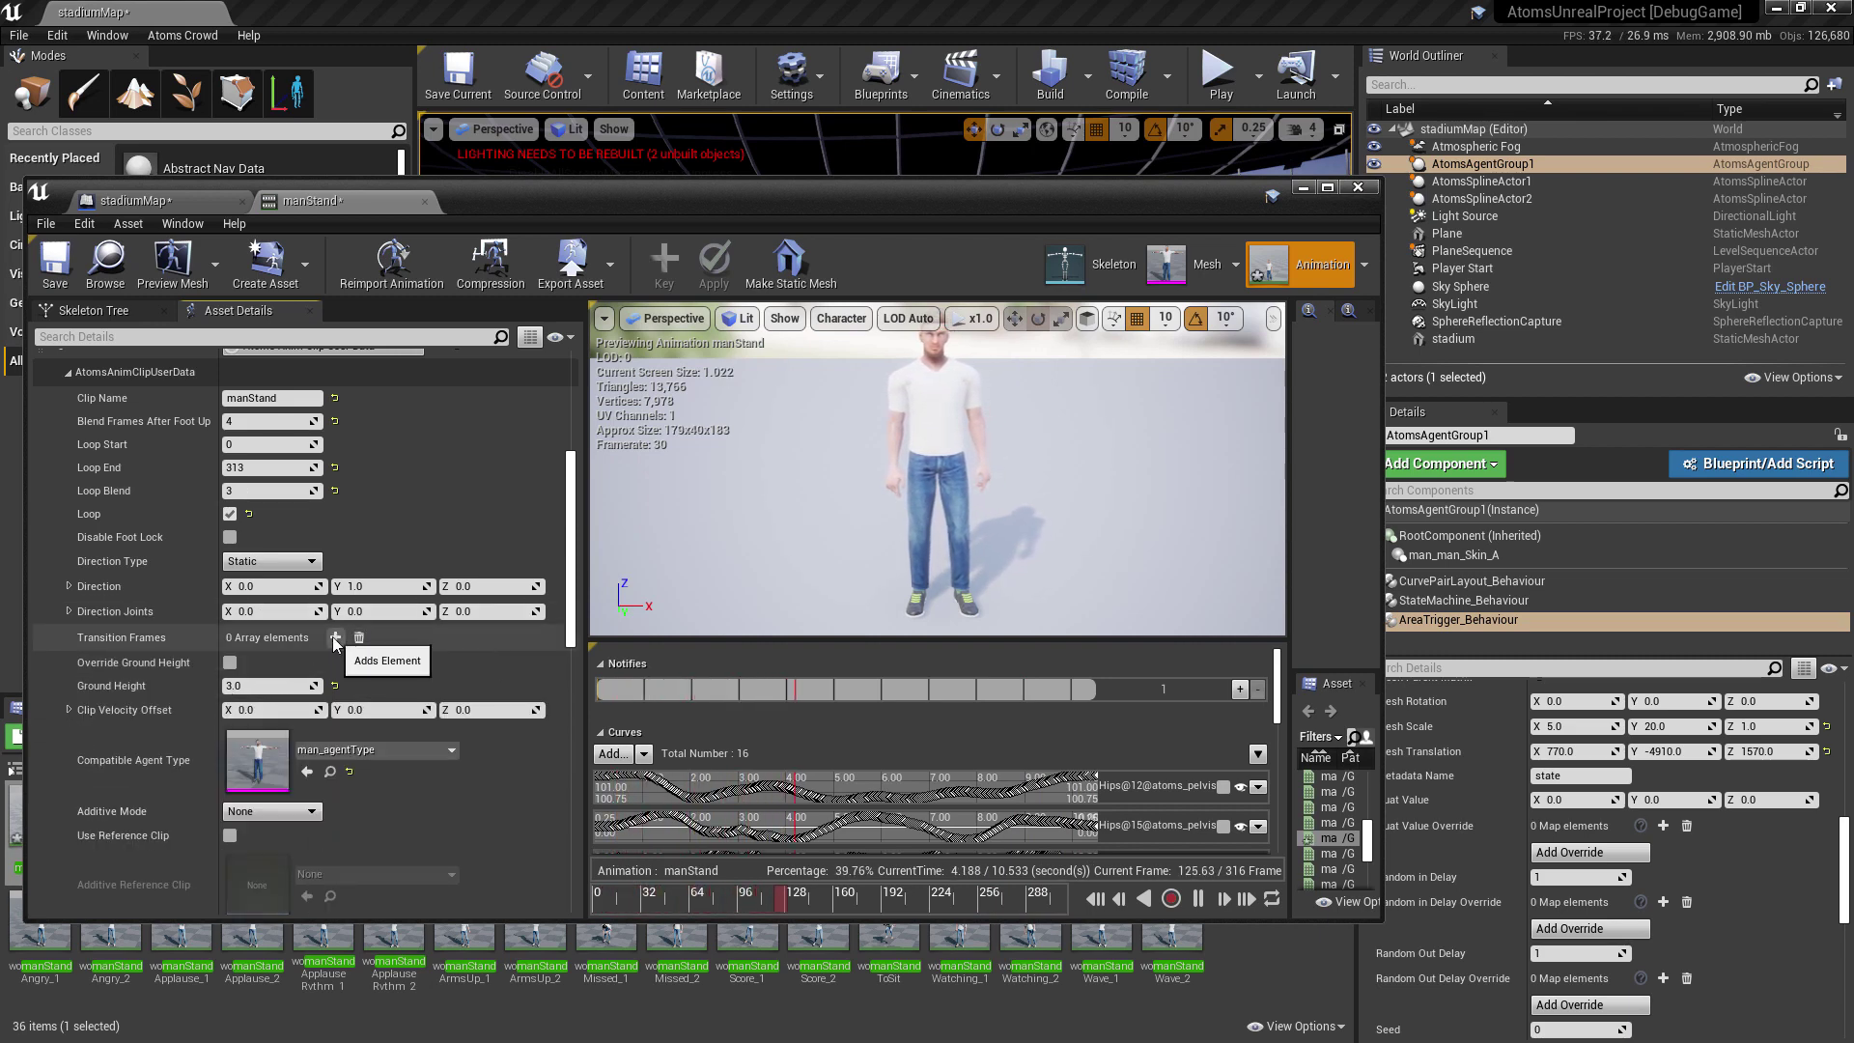
{"action": "left_click", "coordinate": [335, 638]}
{"action": "left_click", "coordinate": [272, 663]}
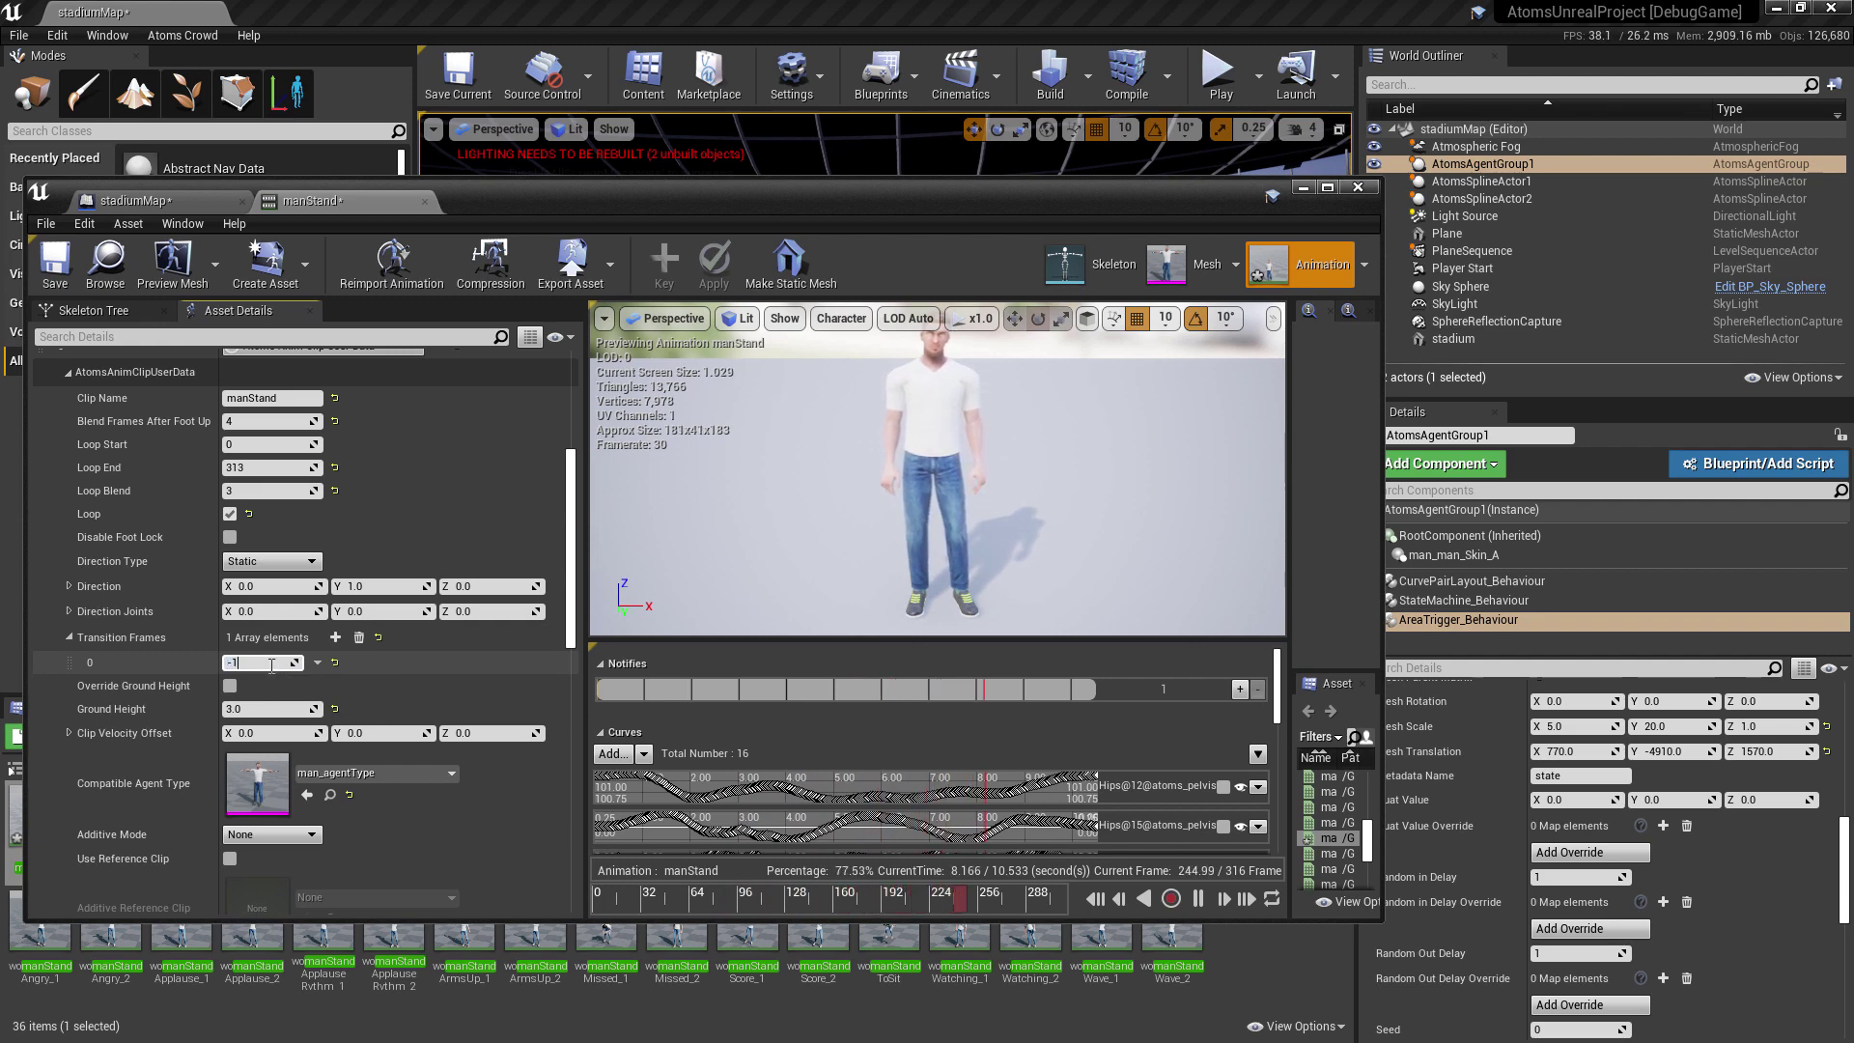
{"action": "left_click", "coordinate": [55, 259]}
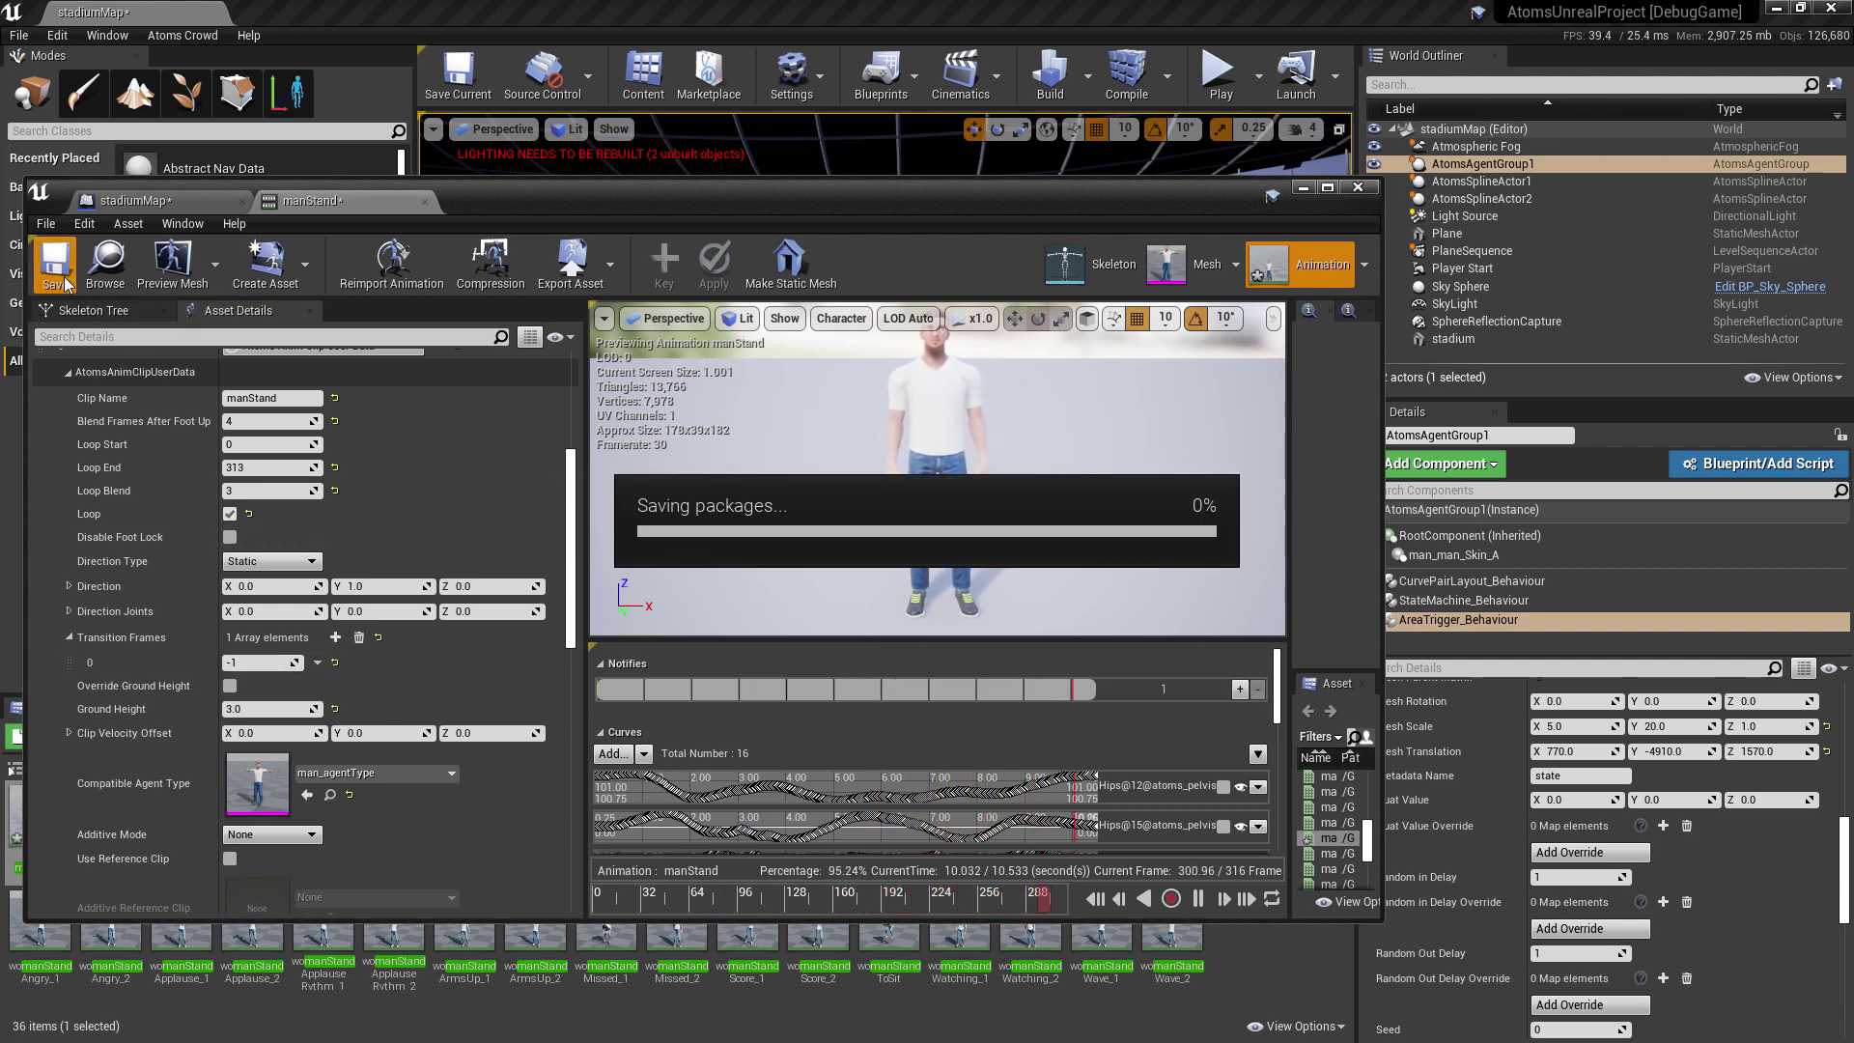
{"action": "left_click_drag", "start_coordinate": [309, 207], "coordinate": [0, 251]}
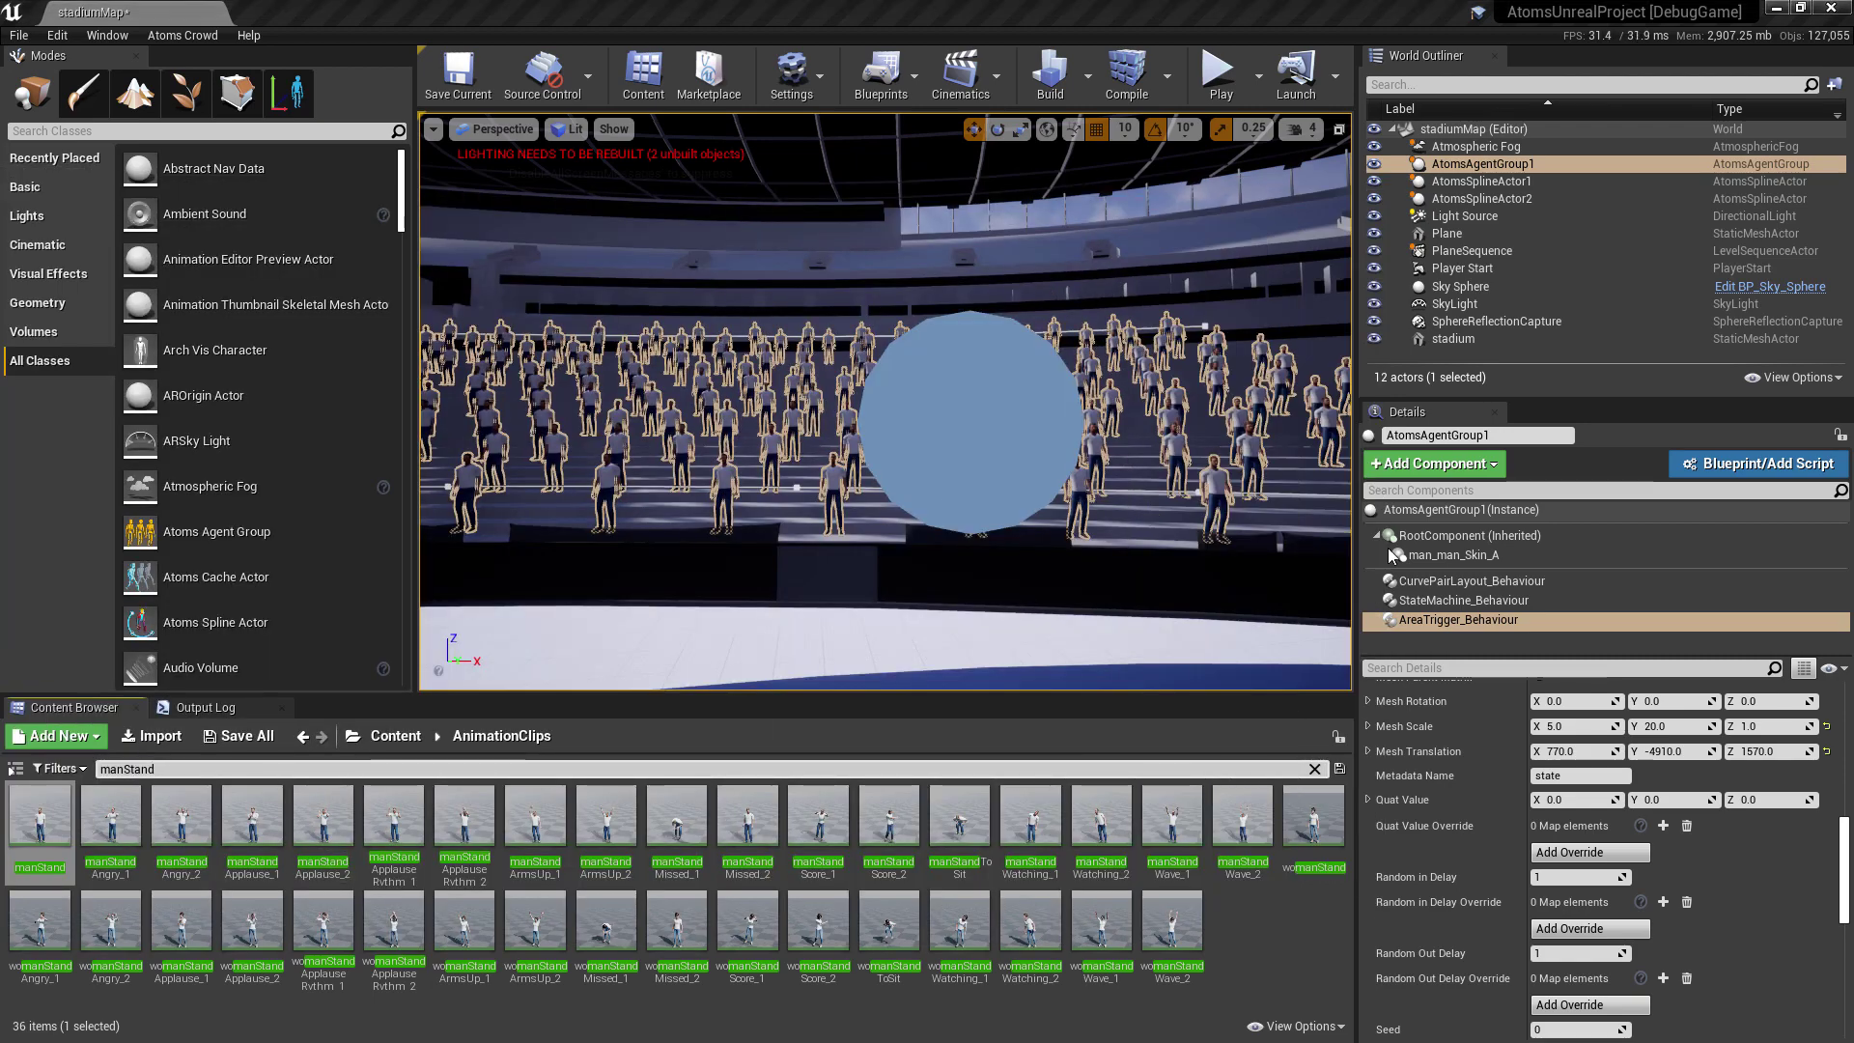
Return to the AtomsAgentGroup1 instance's own settings and refresh the agent group
{"action": "left_click", "coordinate": [1456, 510]}
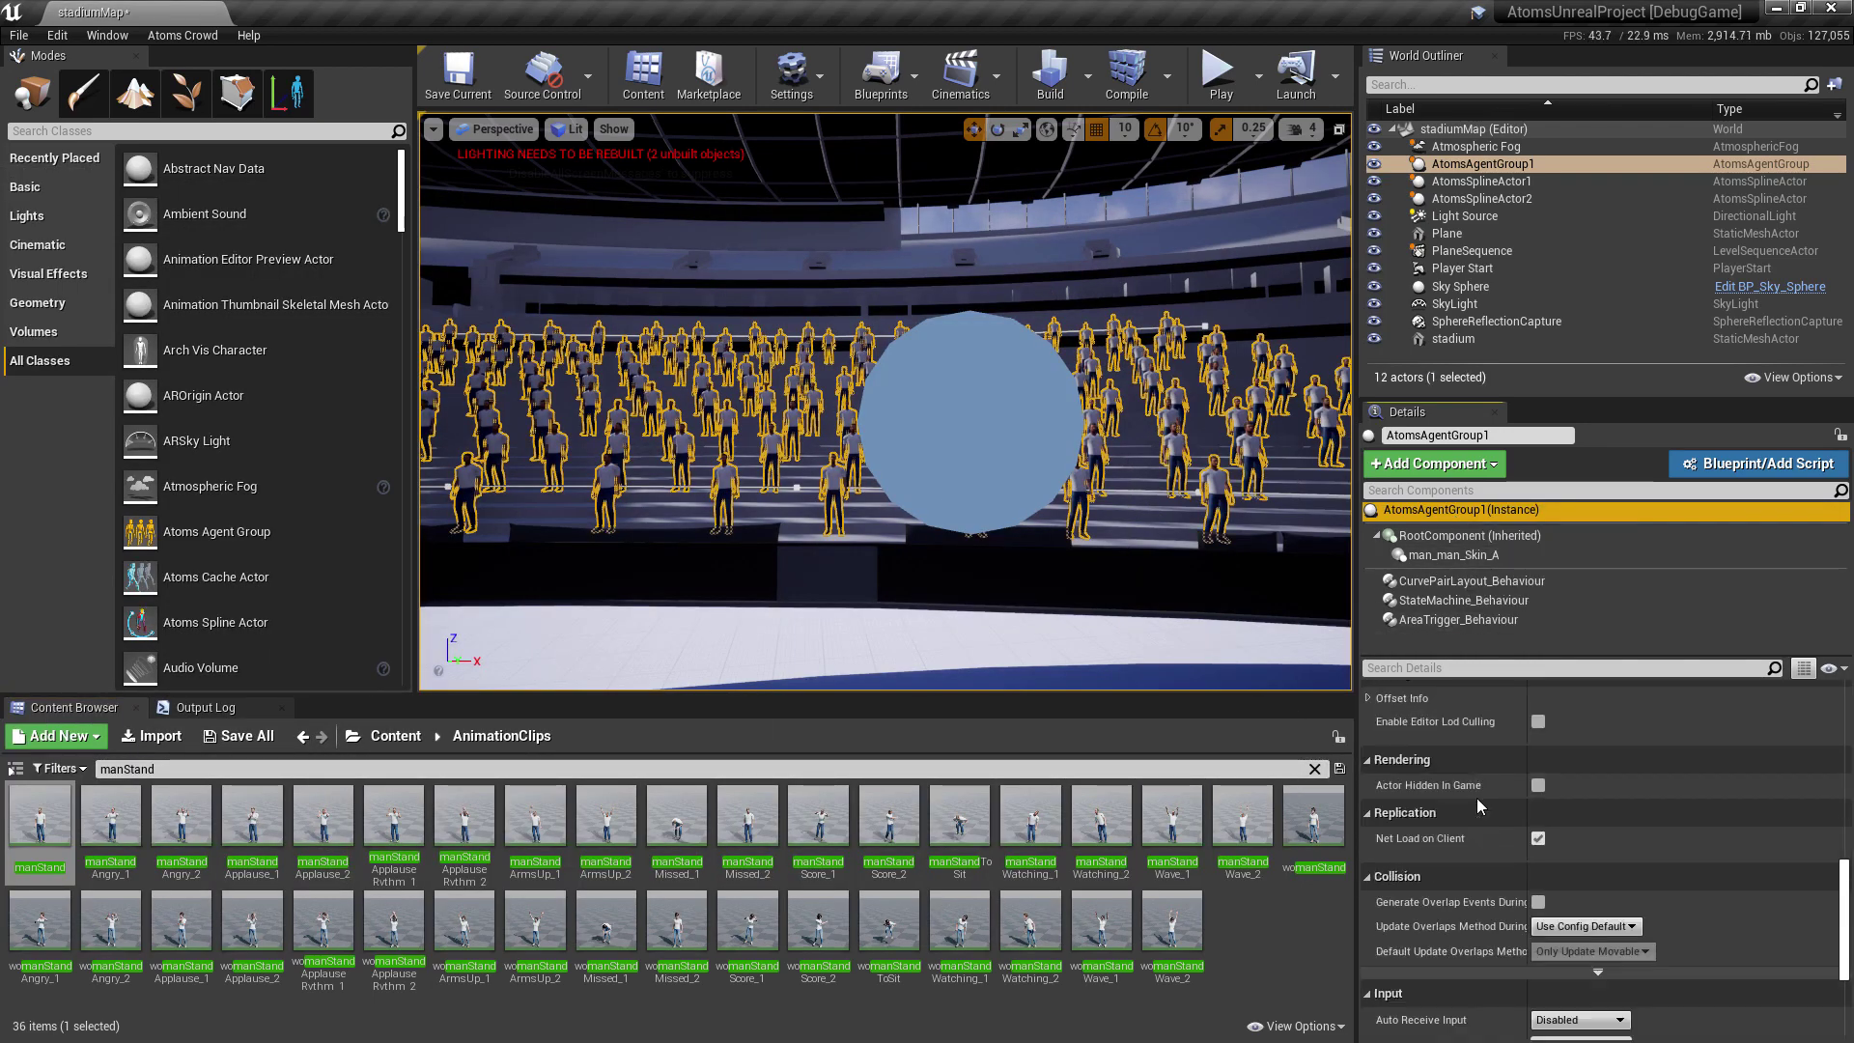
{"action": "scroll", "coordinate": [1475, 797], "scroll_direction": "down", "scroll_amount": 2}
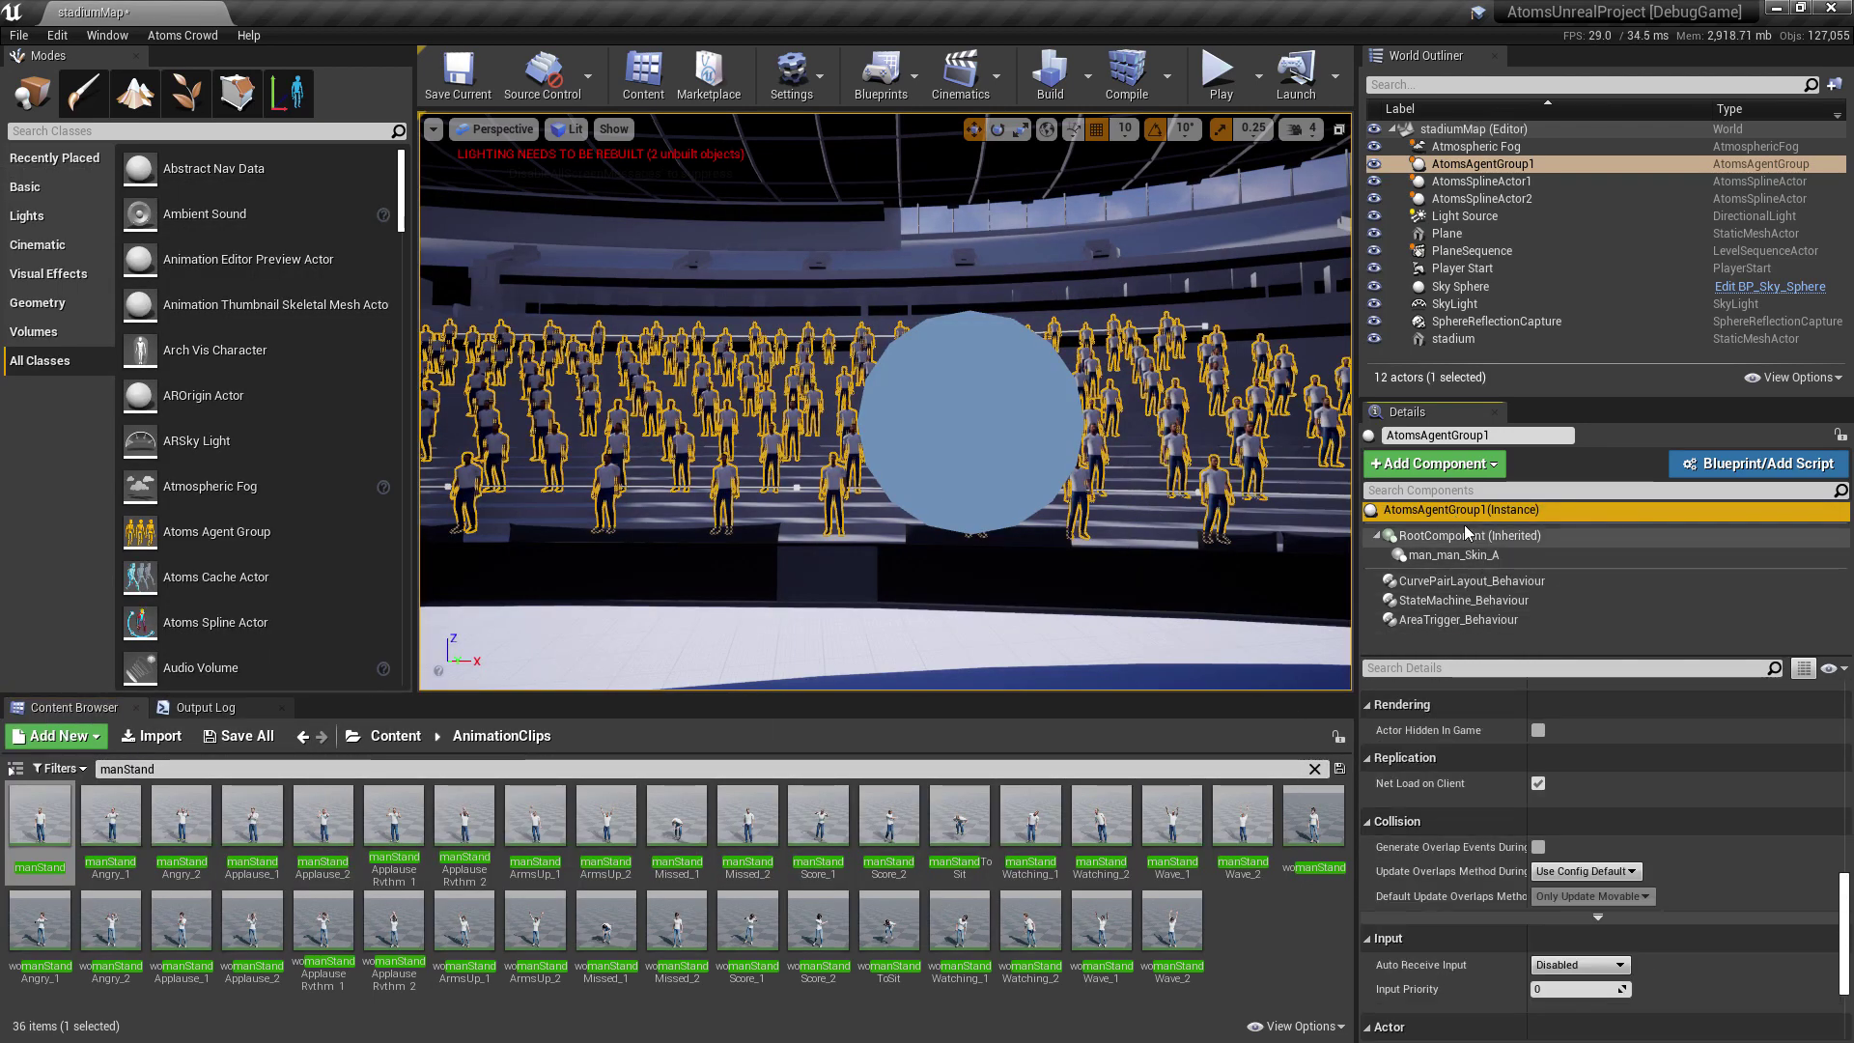
{"action": "scroll", "coordinate": [1479, 790], "scroll_direction": "up", "scroll_amount": 3}
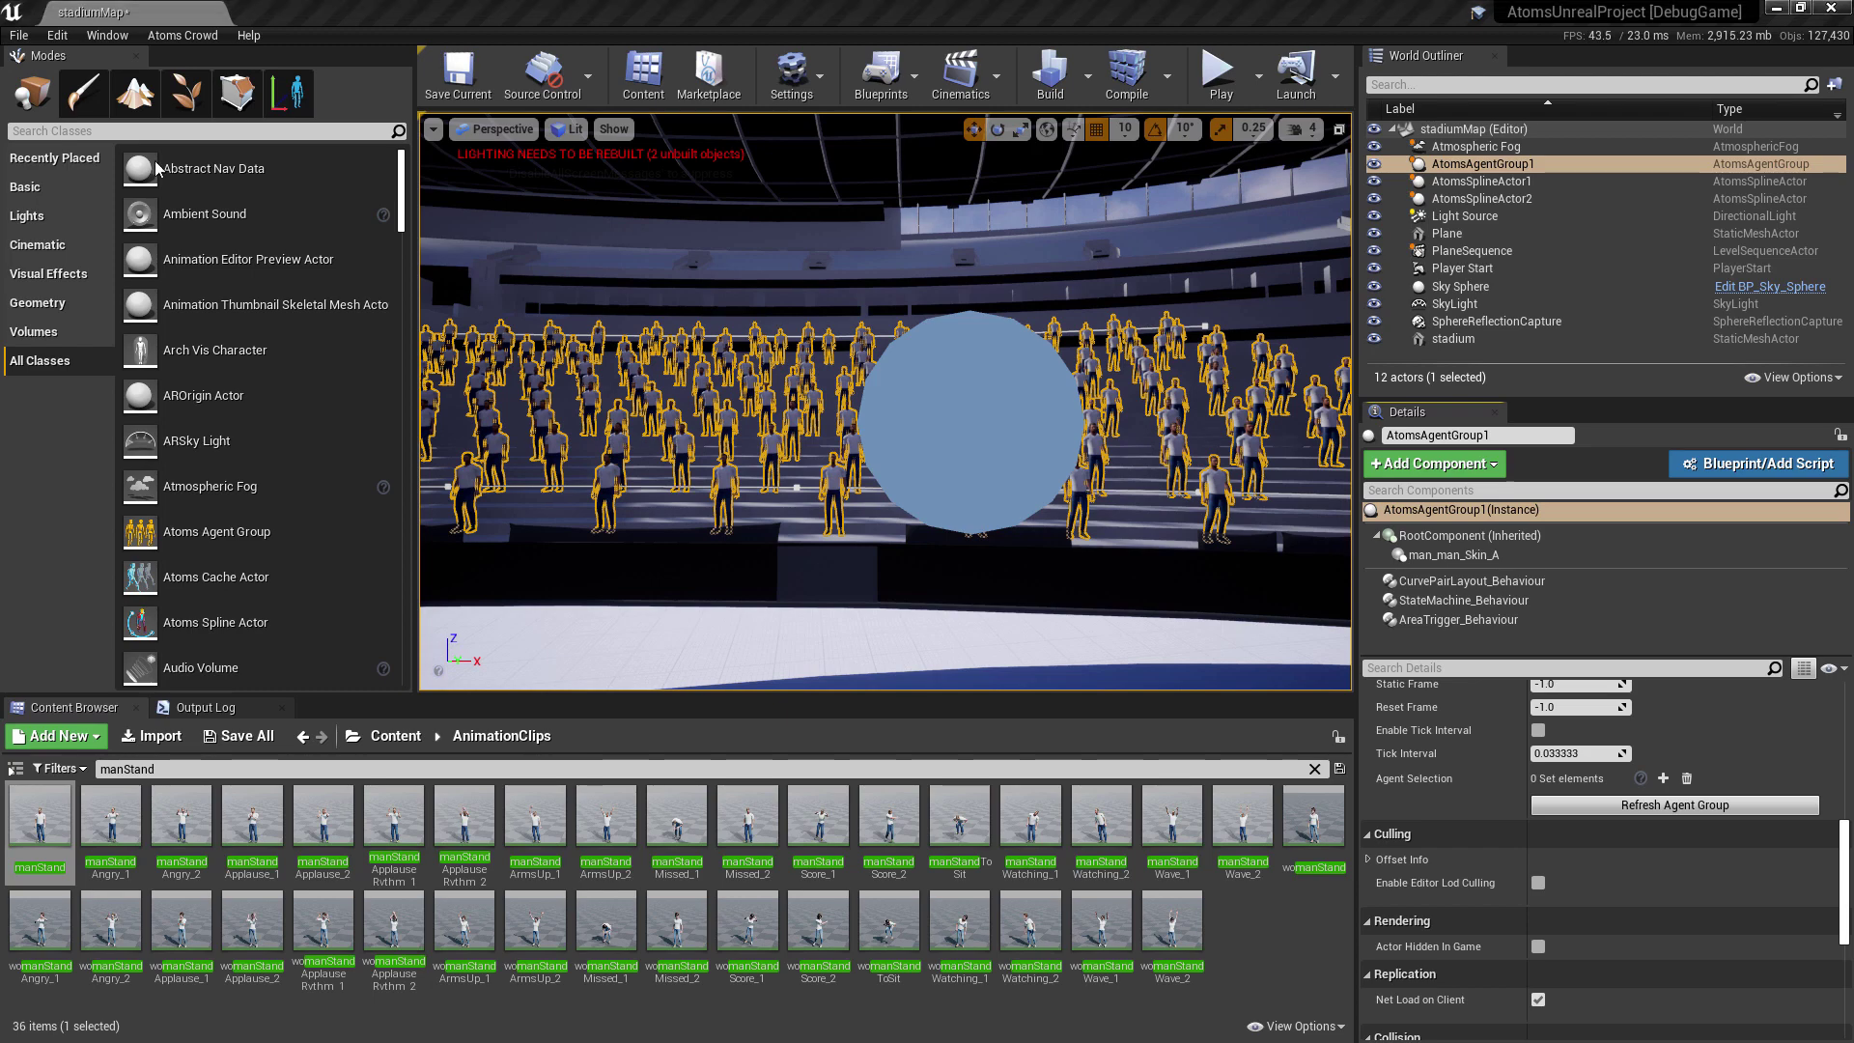
Run the level in the editor viewport, watch the crowd's wave with the changed manStand clip, and stop the simulation
{"action": "key", "text": "alt+p"}
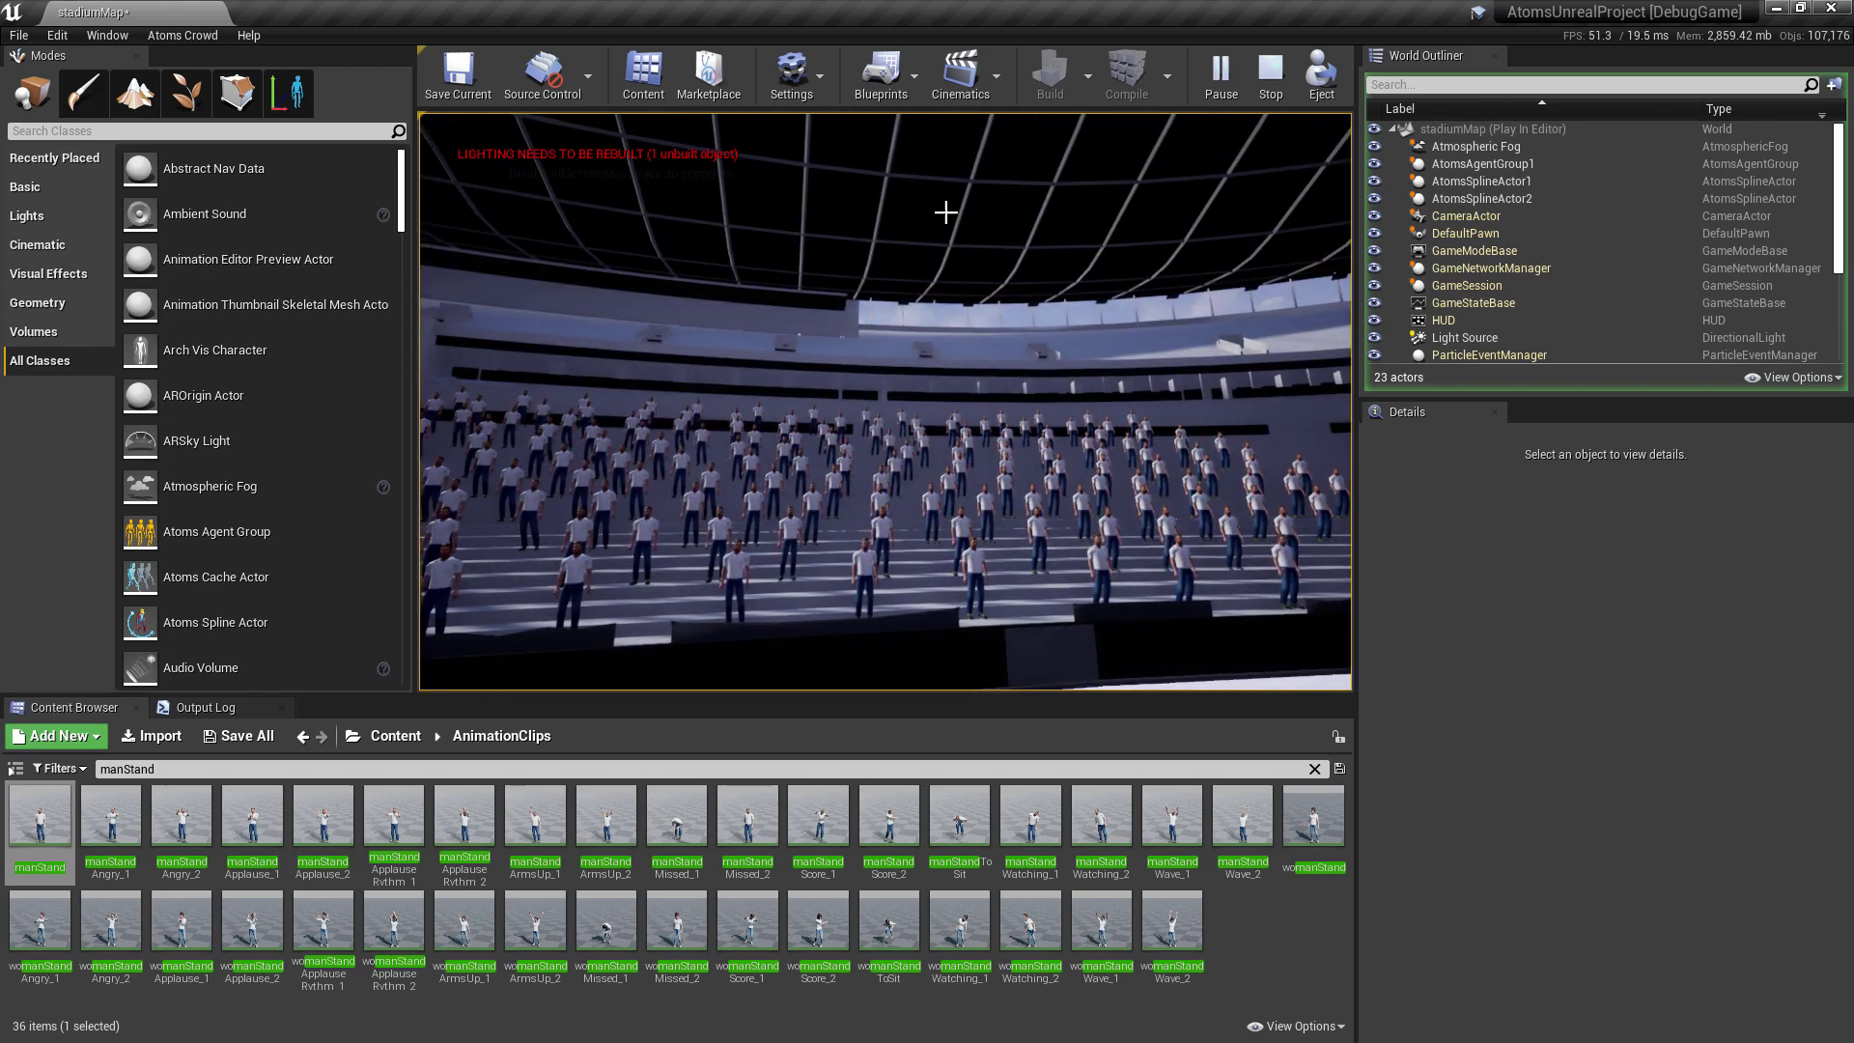
{"action": "key", "text": "Escape"}
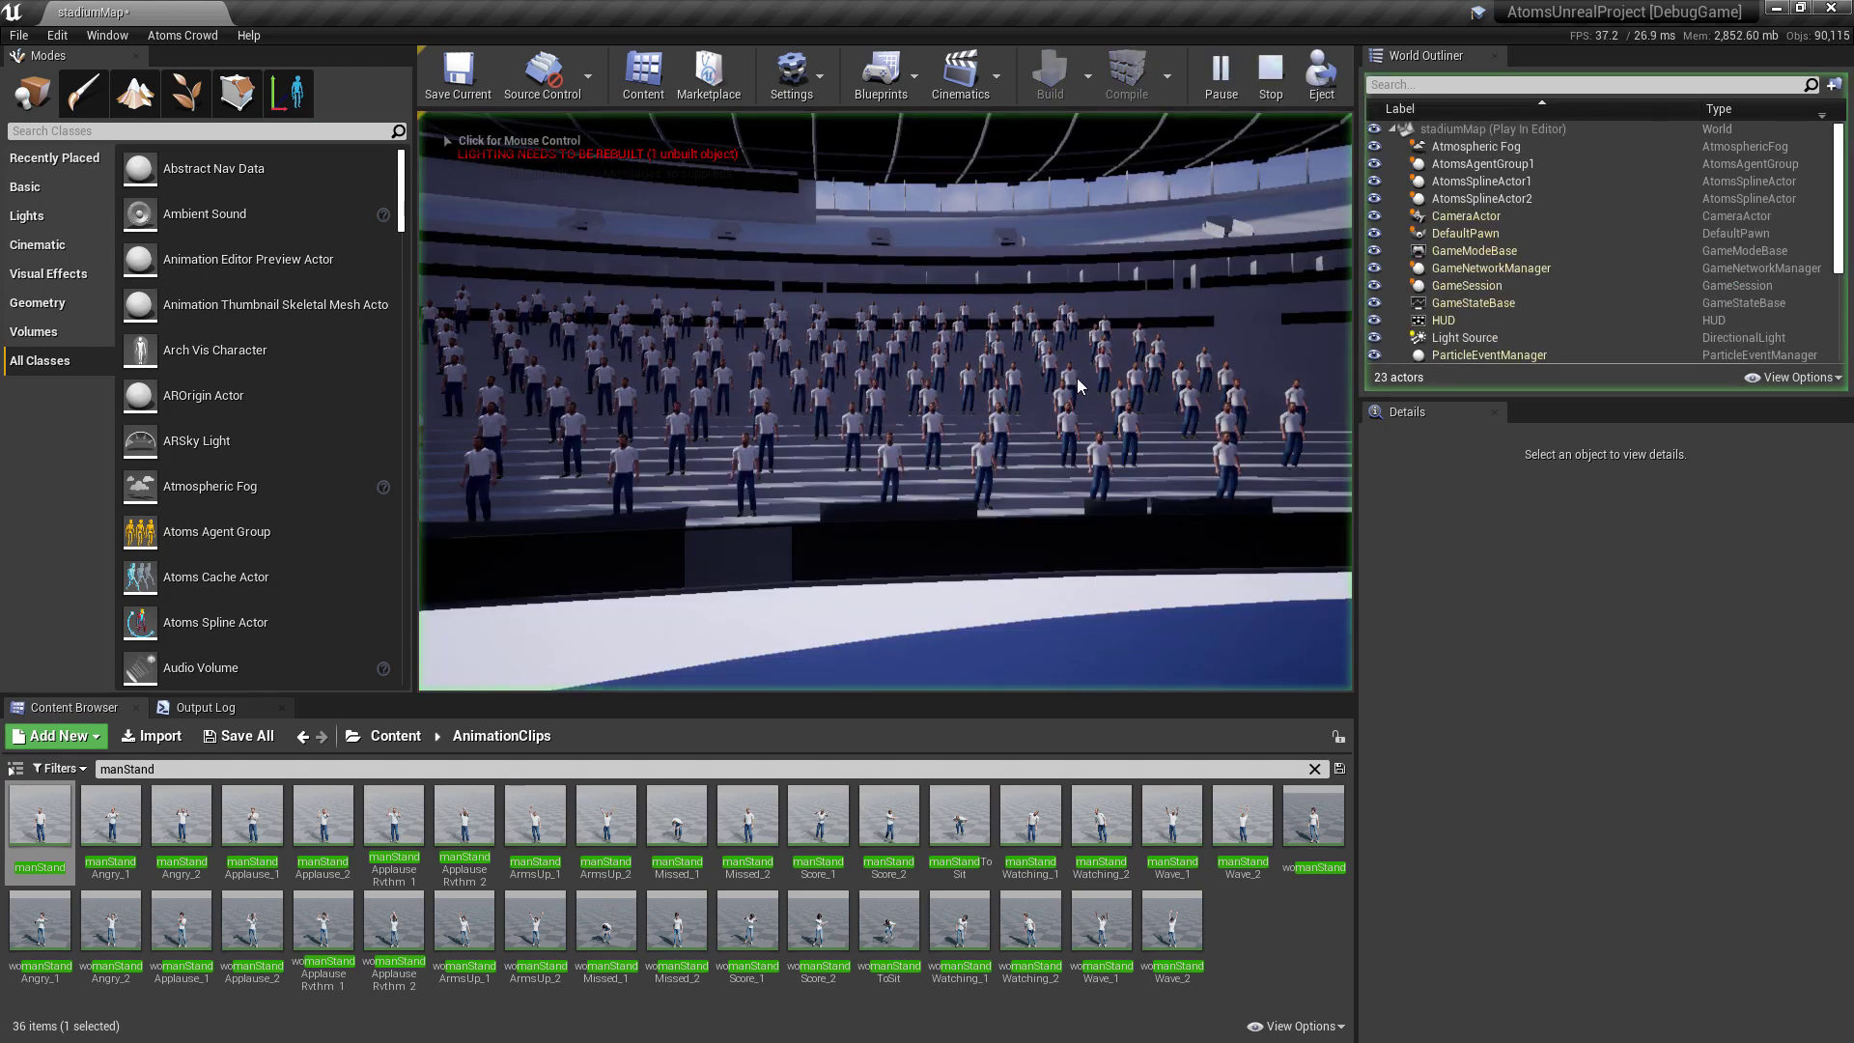
{"action": "left_click", "coordinate": [951, 459]}
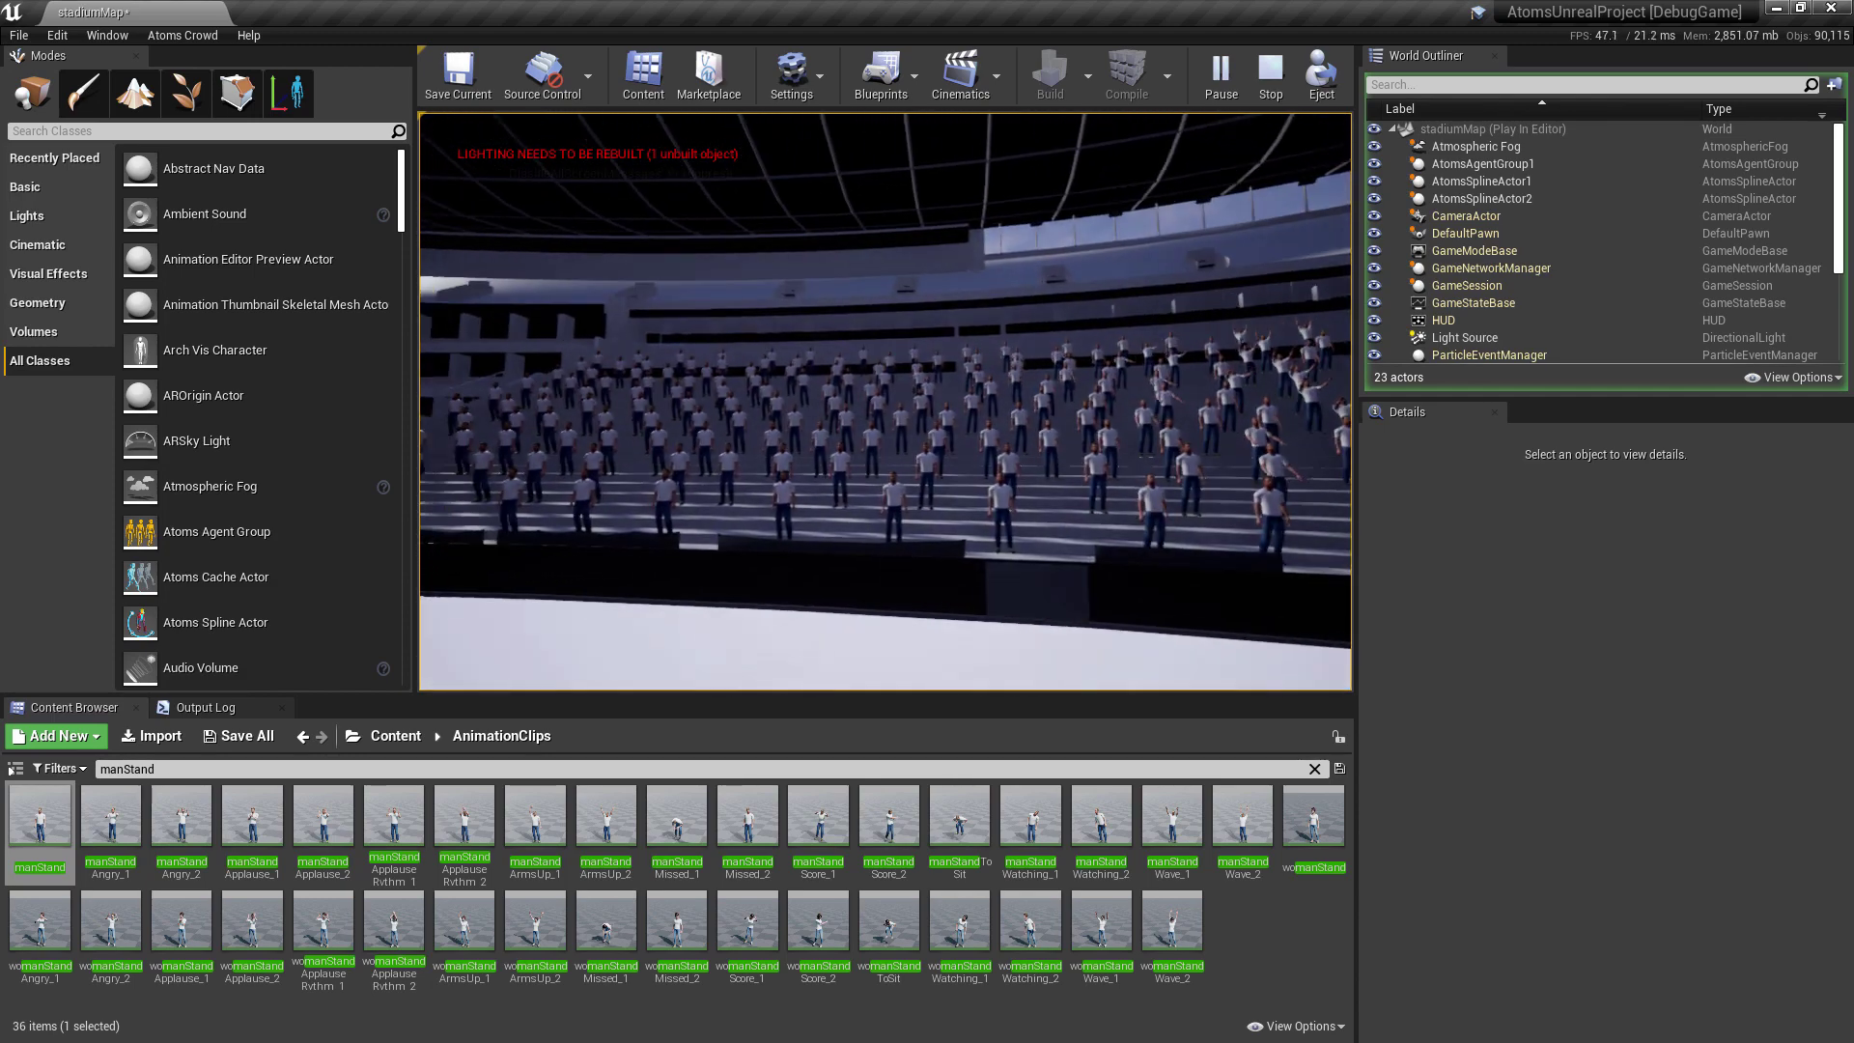
{"action": "key", "text": "Escape"}
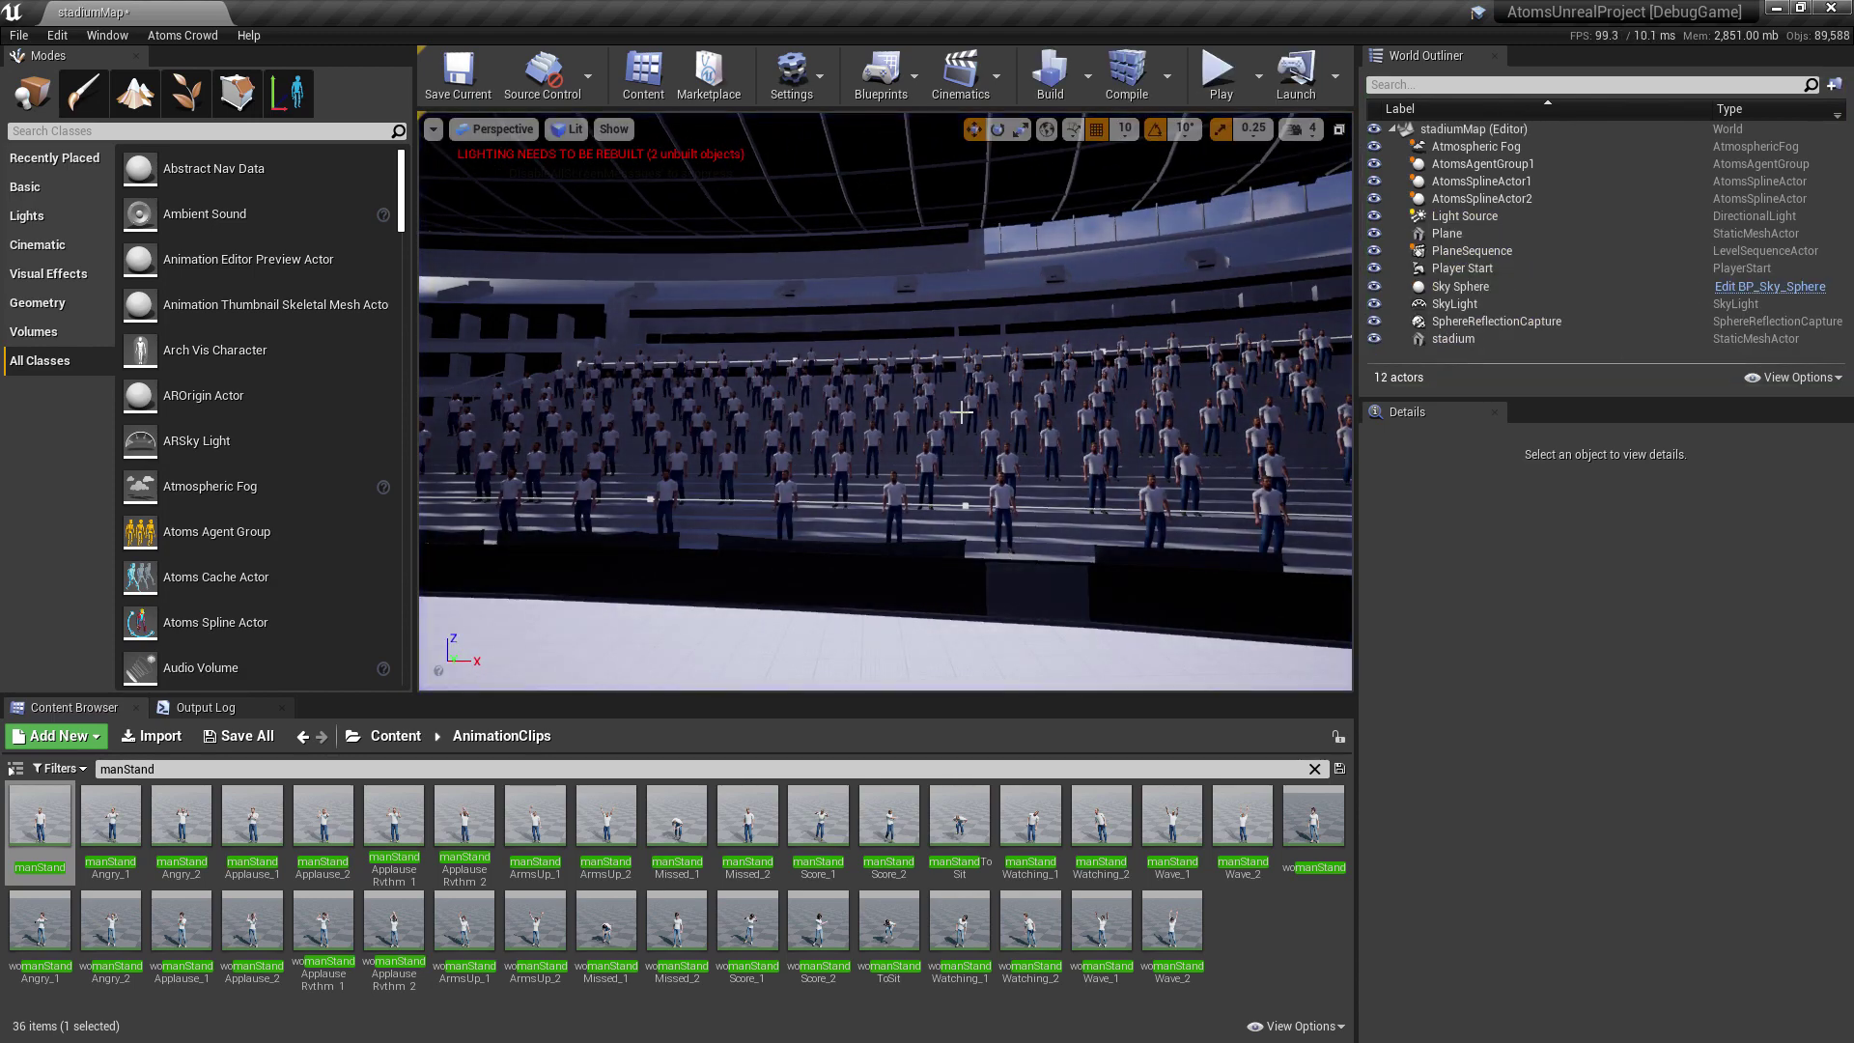